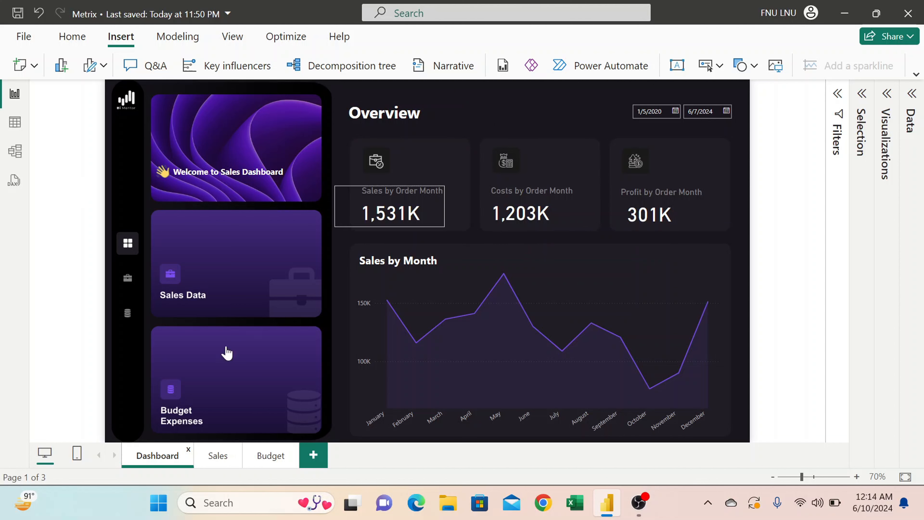
# Look through the Sales and Budget pages of the finished Metrix report
pyautogui.click(217, 456)
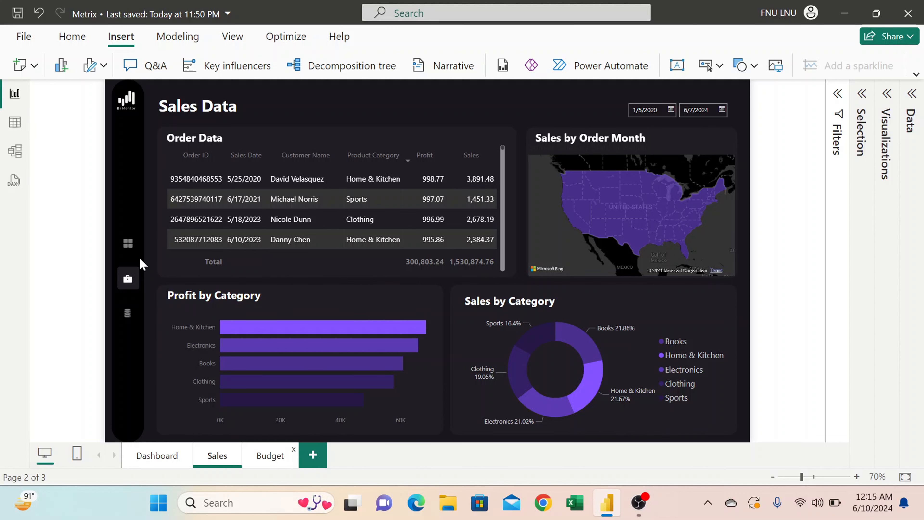
pyautogui.click(270, 455)
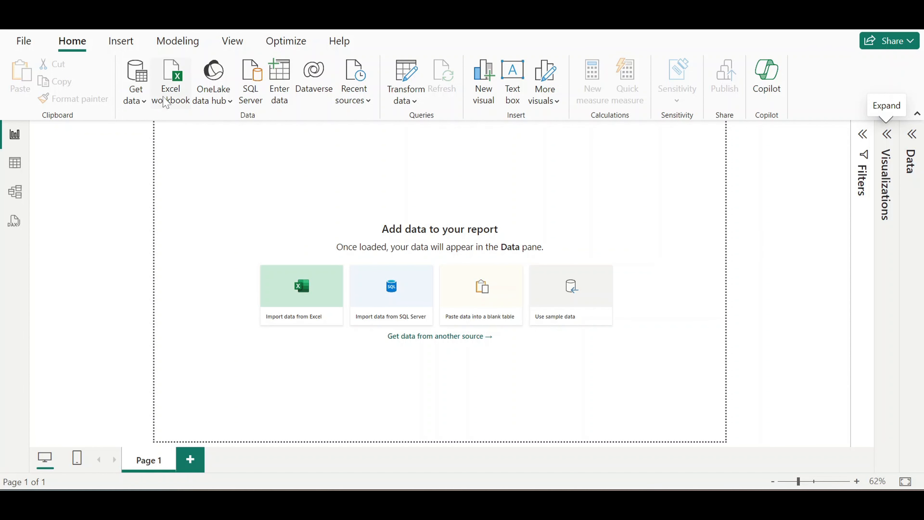
# Load Sheet1 from the sales_dataset.xlsx workbook into the blank report and look over its fields
pyautogui.click(166, 102)
pyautogui.doubleClick(196, 124)
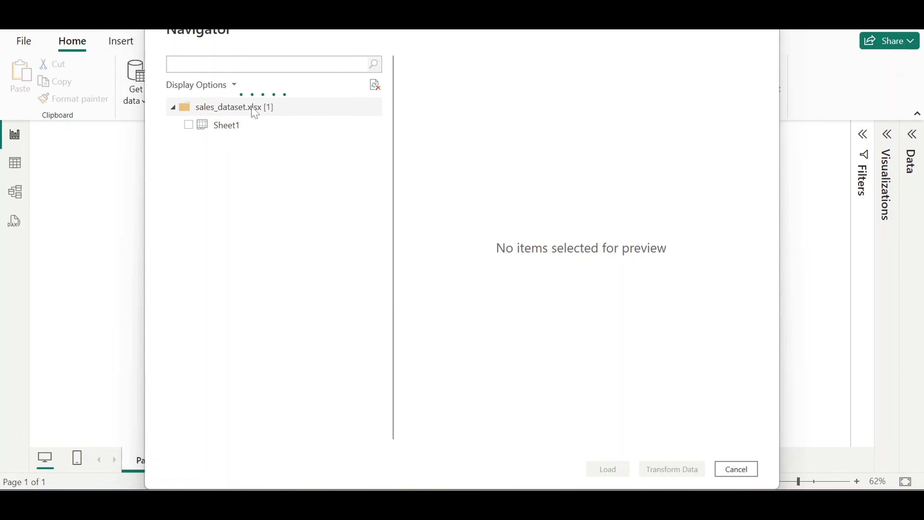
pyautogui.click(188, 125)
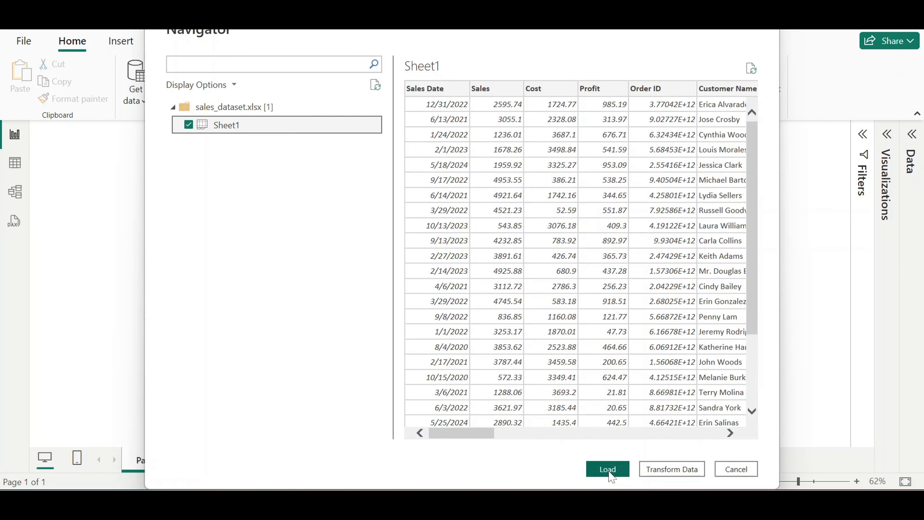
pyautogui.click(608, 469)
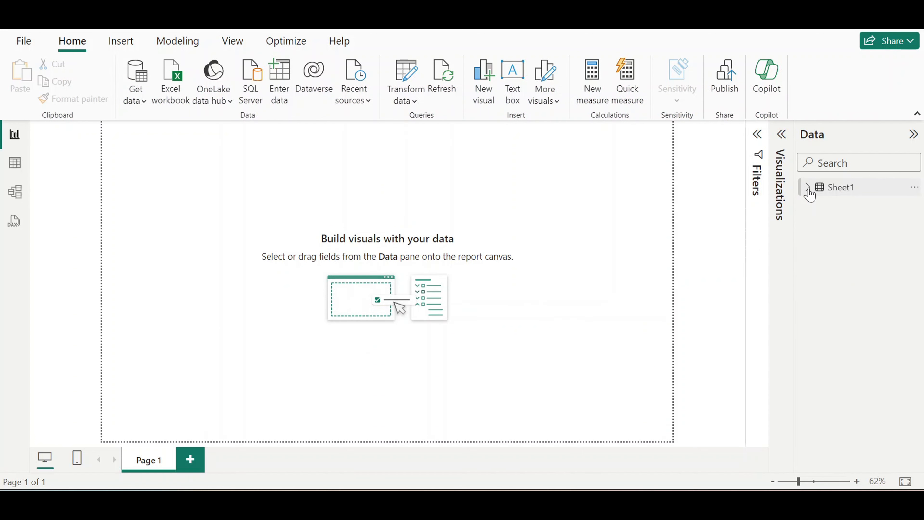
pyautogui.click(807, 187)
pyautogui.click(807, 187)
# Set the page's canvas background to colour #18161D with 0% transparency
pyautogui.click(780, 135)
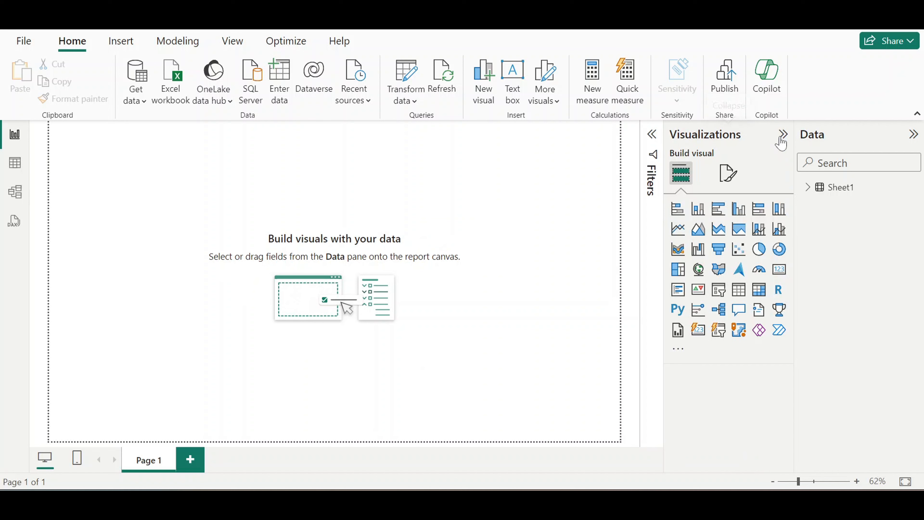
pyautogui.click(728, 173)
pyautogui.click(698, 301)
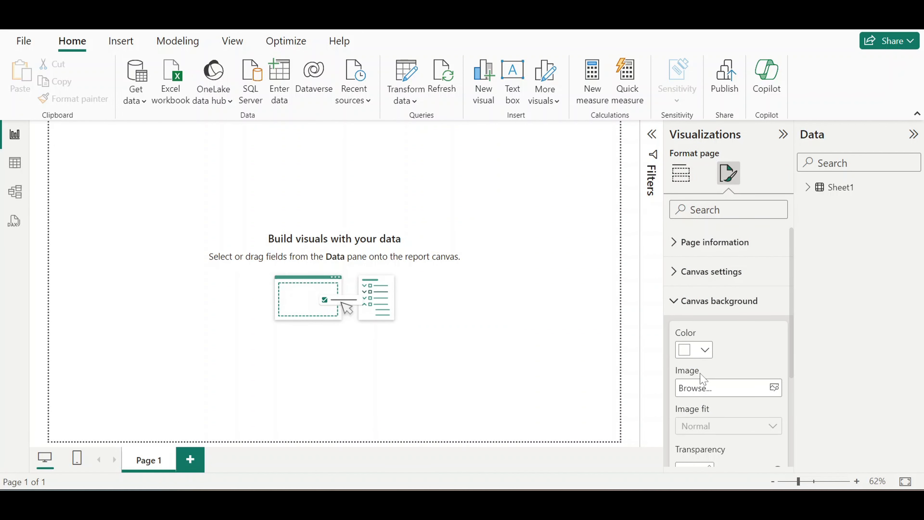
pyautogui.click(702, 355)
pyautogui.click(712, 319)
pyautogui.write('#18161D')
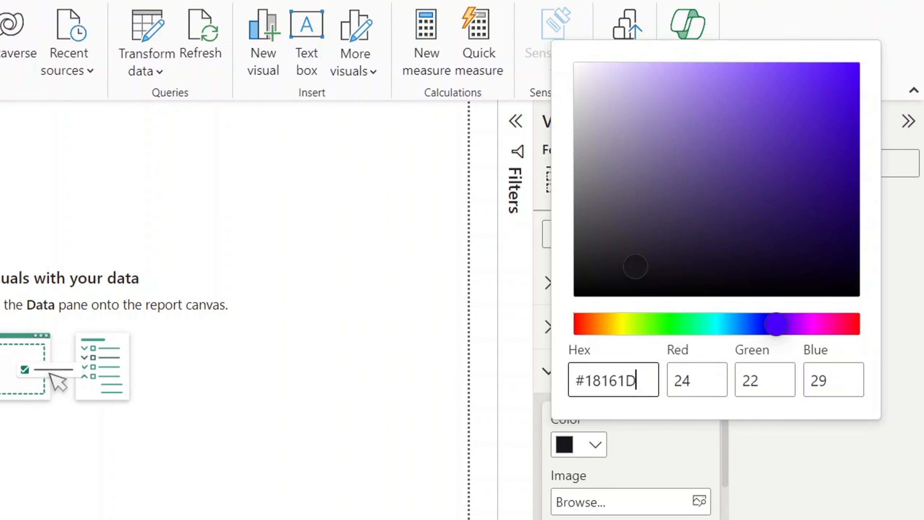
pyautogui.click(645, 460)
pyautogui.scroll(-2, 645, 460)
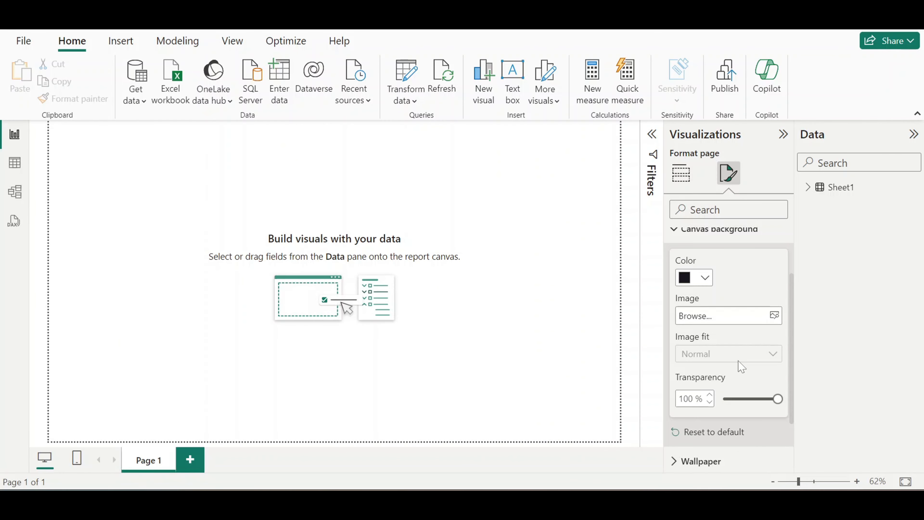
pyautogui.moveTo(773, 398); pyautogui.dragTo(722, 398)
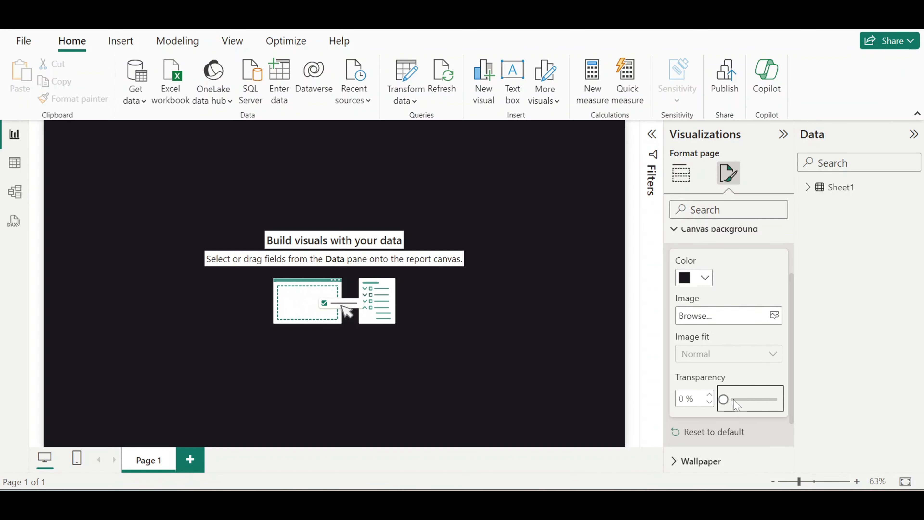
pyautogui.click(783, 134)
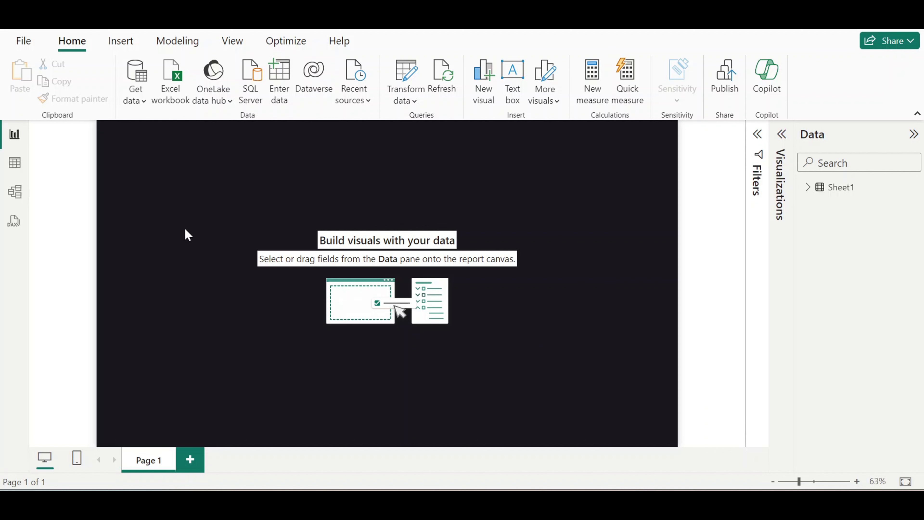
# Insert the Picture1 image from the Drive folder onto the report page
pyautogui.click(120, 40)
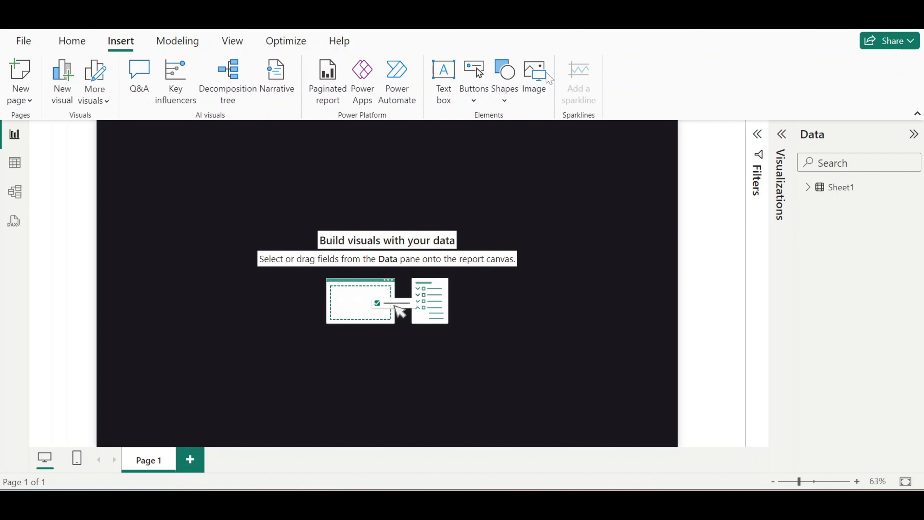
pyautogui.click(533, 78)
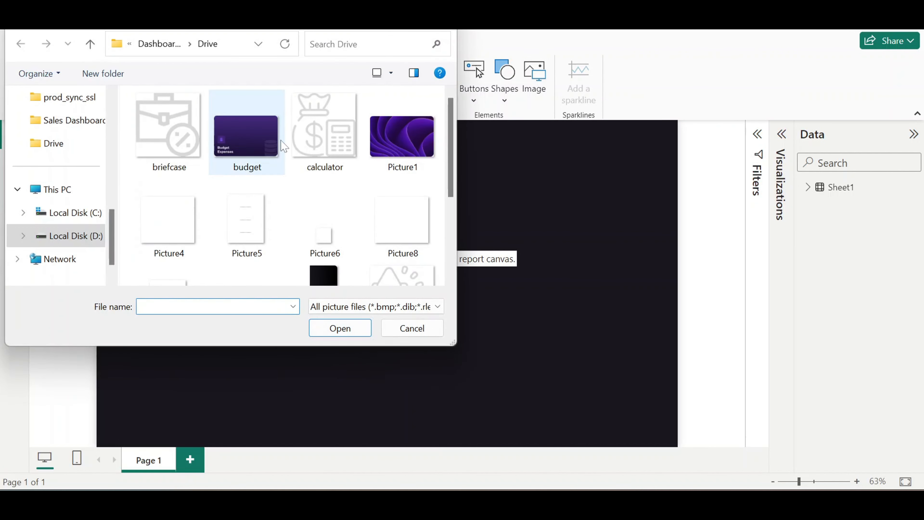
pyautogui.scroll(-3, 328, 152)
pyautogui.scroll(3, 314, 221)
pyautogui.click(258, 136)
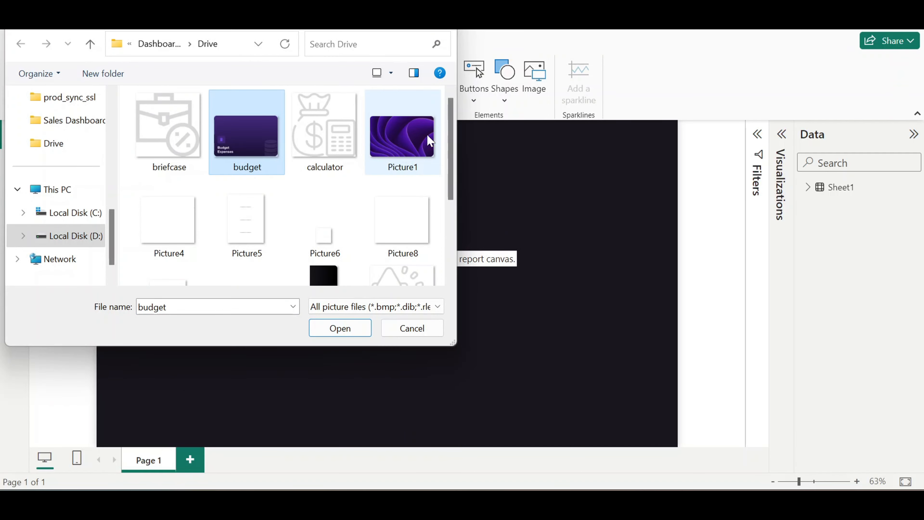
pyautogui.doubleClick(418, 138)
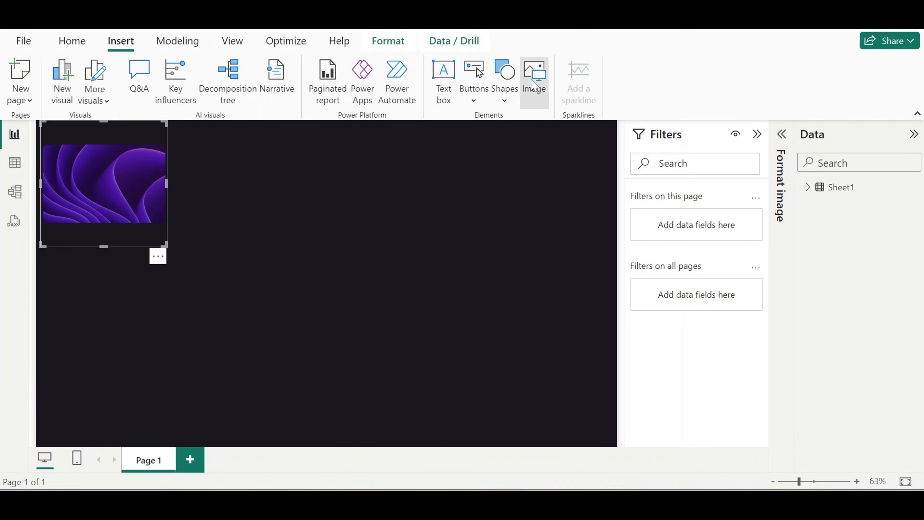
# Insert the Budget Expenses and Sales Data card images onto the report page
pyautogui.click(532, 86)
pyautogui.doubleClick(266, 147)
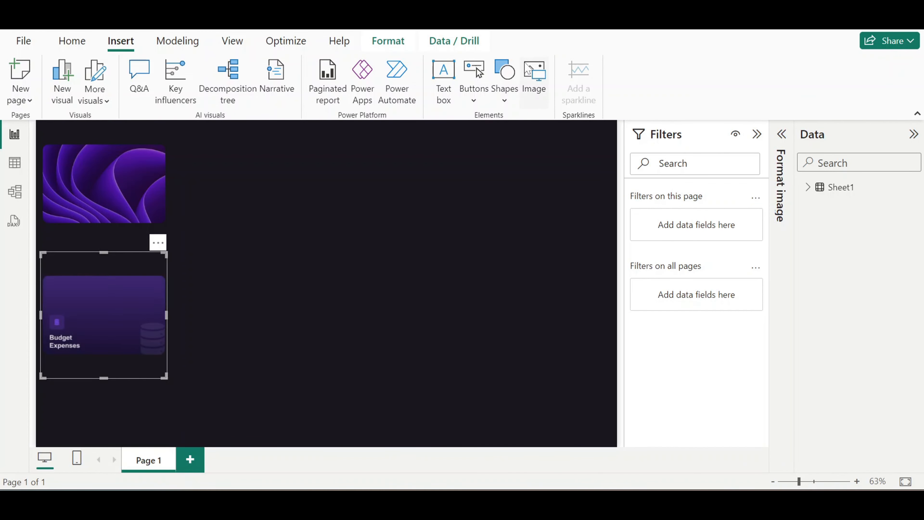
pyautogui.click(527, 68)
pyautogui.scroll(-5, 323, 232)
pyautogui.doubleClick(188, 246)
# Arrange the images in one column with the purple wave picture above the Sales Data card and the Budget Expenses card lowest
pyautogui.moveTo(132, 384); pyautogui.dragTo(282, 213)
pyautogui.moveTo(99, 343); pyautogui.dragTo(142, 381)
pyautogui.moveTo(256, 241); pyautogui.dragTo(169, 299)
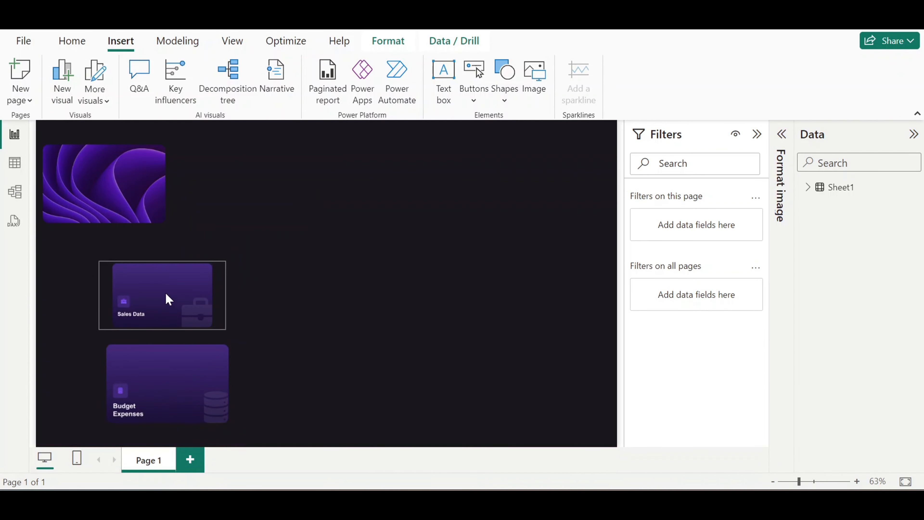
pyautogui.moveTo(134, 199); pyautogui.dragTo(170, 200)
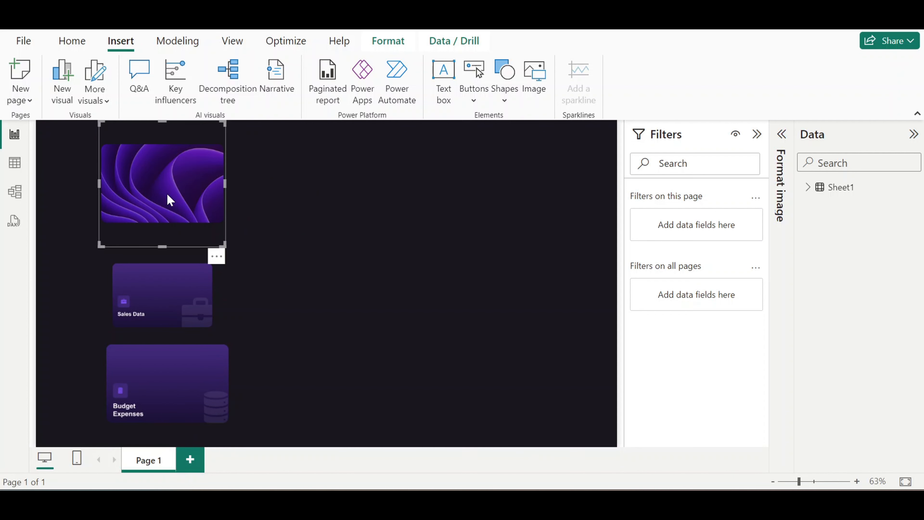
# Set the image scaling of the wave picture, Sales Data card and Budget Expenses card to Fit
pyautogui.keyDown('ctrl'); pyautogui.click(176, 305); pyautogui.keyUp('ctrl')
pyautogui.keyDown('ctrl'); pyautogui.click(179, 363); pyautogui.keyUp('ctrl')
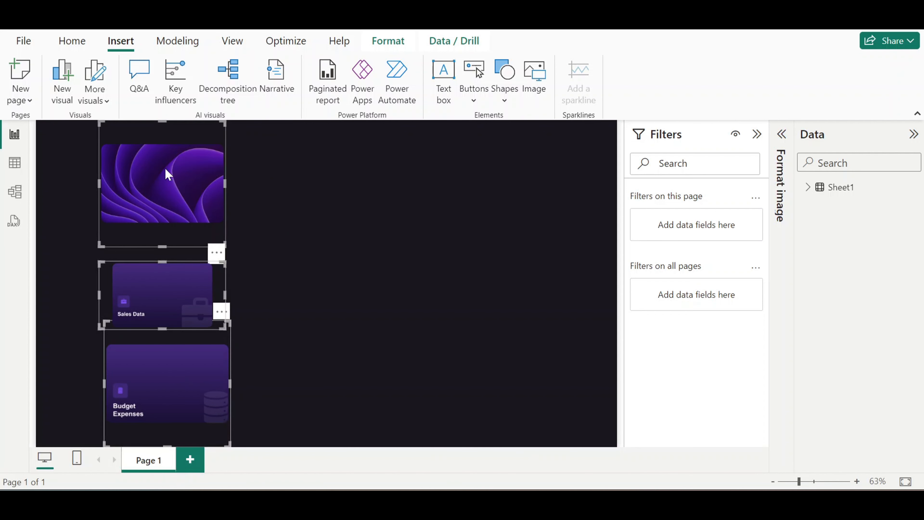
pyautogui.click(790, 157)
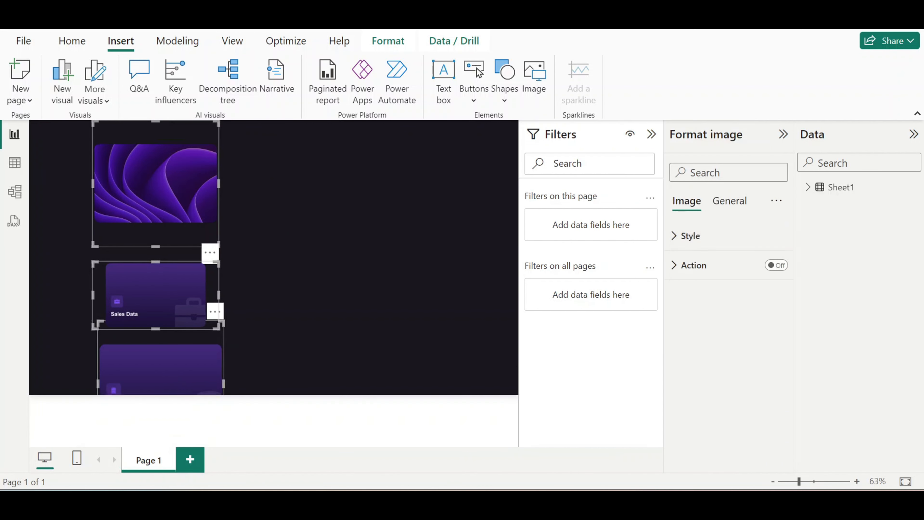
pyautogui.click(720, 237)
pyautogui.click(729, 292)
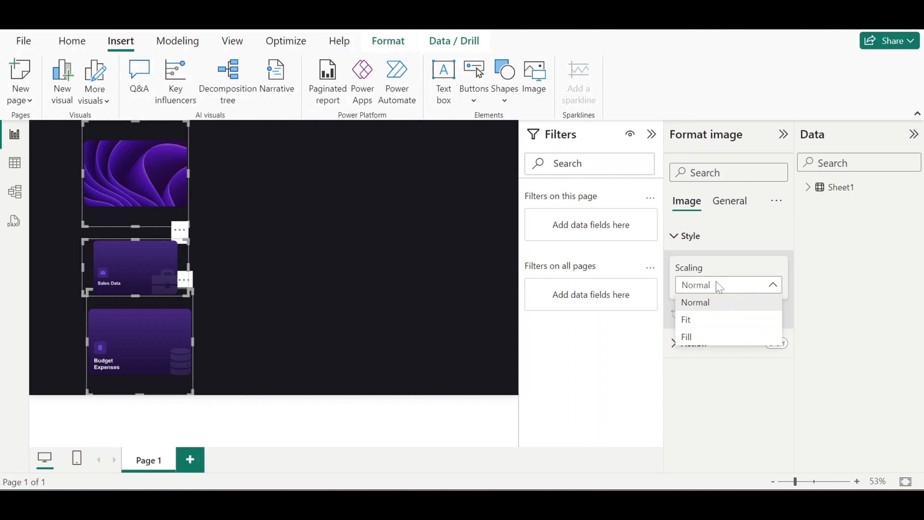
pyautogui.click(695, 319)
pyautogui.click(708, 238)
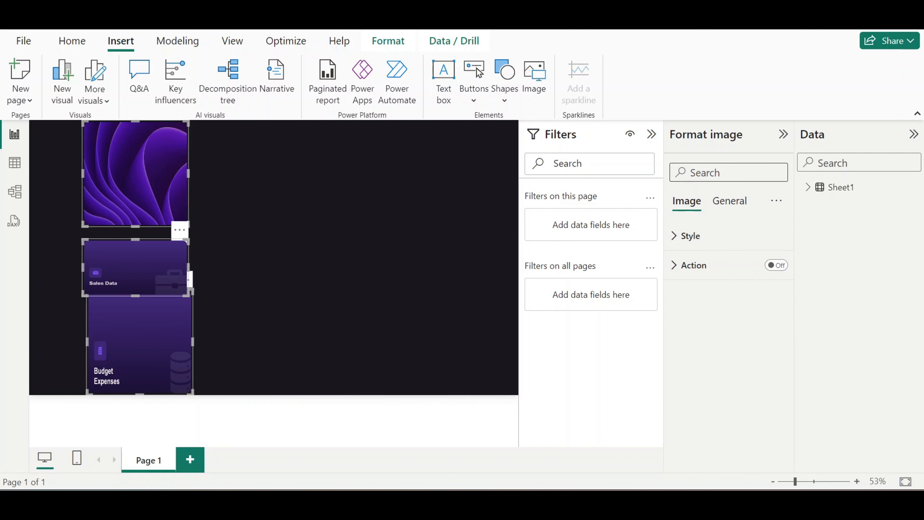
pyautogui.click(782, 134)
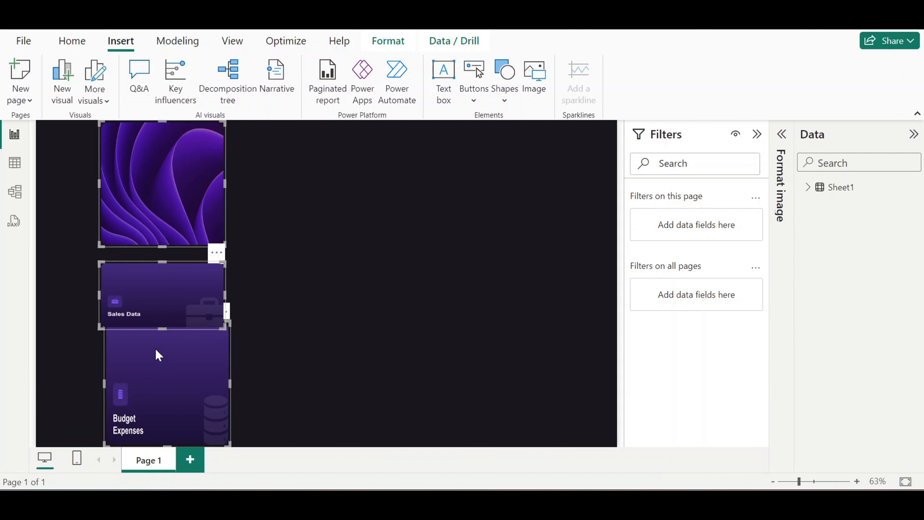
# Shift the three stacked images together slightly to the right on the page, and deselect them
pyautogui.moveTo(156, 349); pyautogui.dragTo(169, 280)
pyautogui.click(168, 281)
pyautogui.click(311, 341)
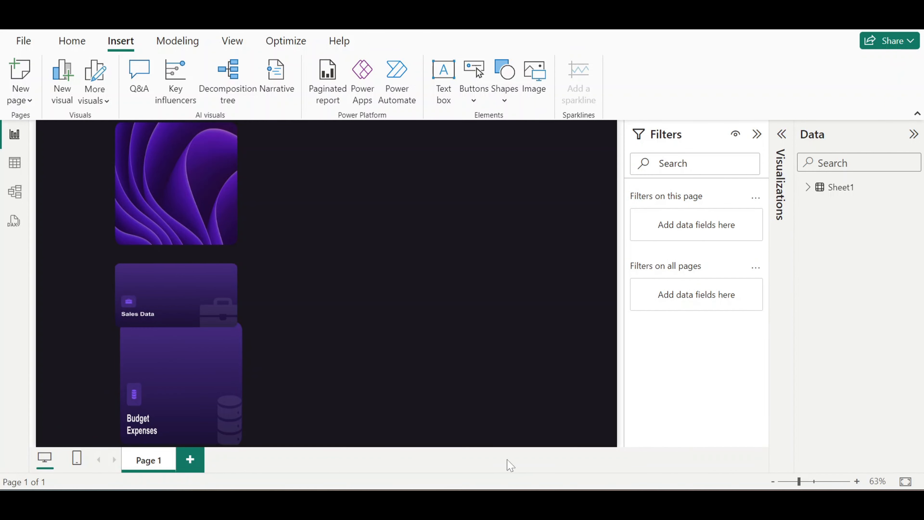
# Switch to the Metrix report and check the height and width of its welcome banner image
pyautogui.click(550, 419)
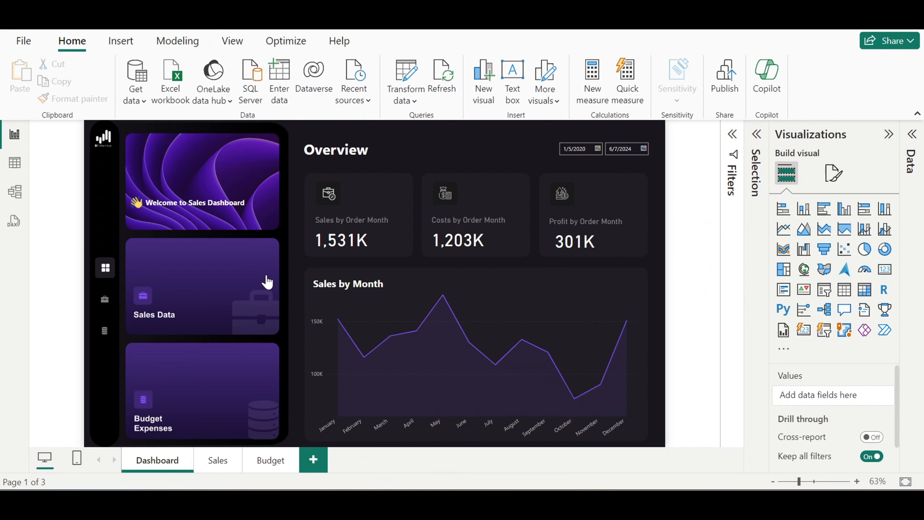
pyautogui.click(272, 201)
pyautogui.click(834, 173)
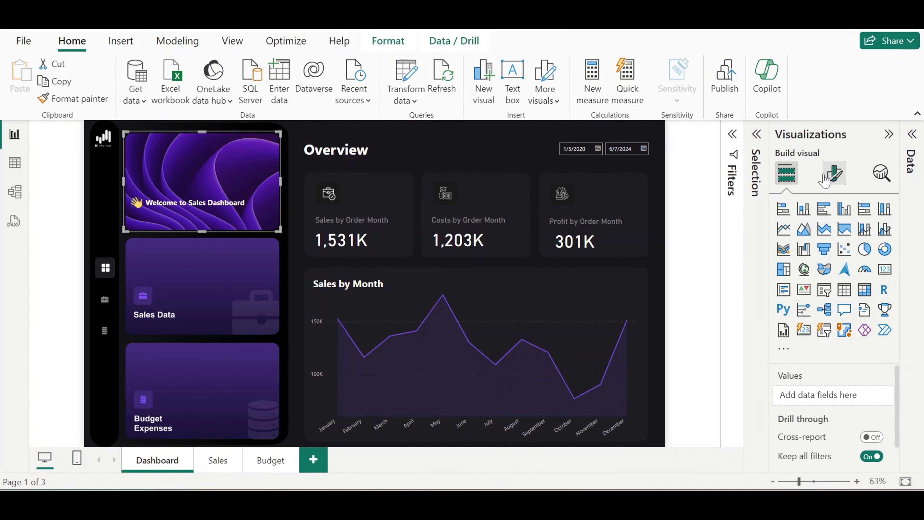
pyautogui.click(822, 281)
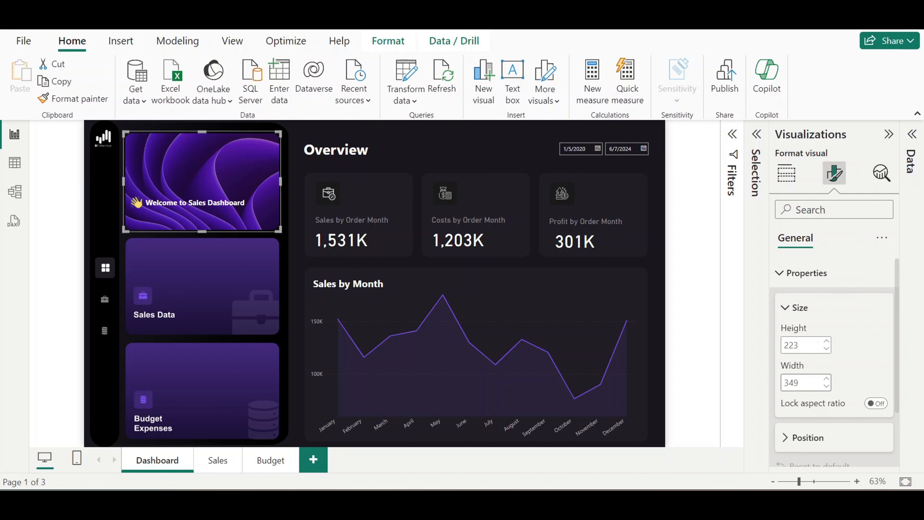
# Back in the untitled report, set the height of the three stacked images to 323 and their width to 249
pyautogui.click(654, 440)
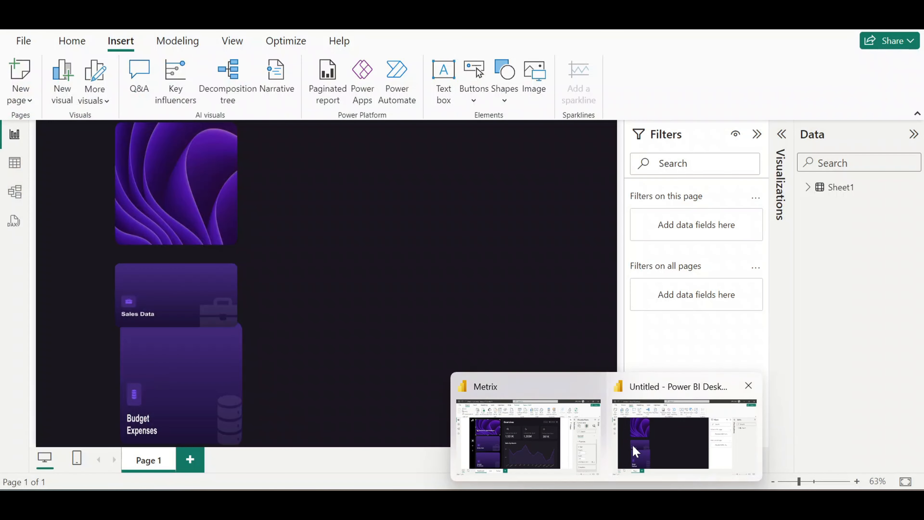
pyautogui.keyDown('ctrl'); pyautogui.click(188, 315); pyautogui.keyUp('ctrl')
pyautogui.keyDown('ctrl'); pyautogui.click(190, 373); pyautogui.keyUp('ctrl')
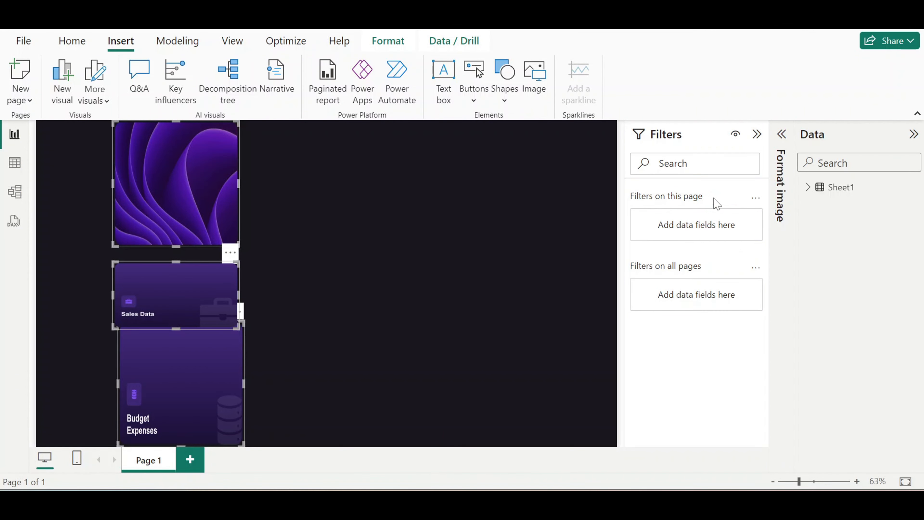
pyautogui.click(781, 136)
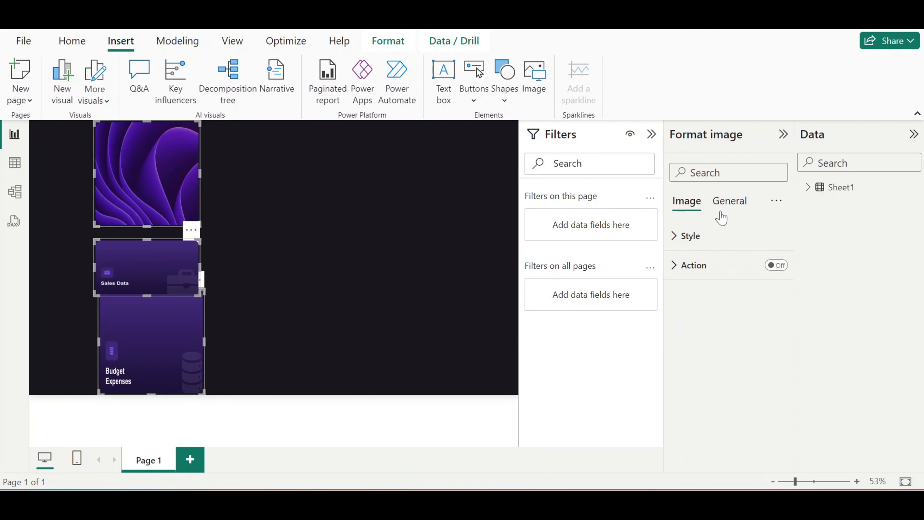
pyautogui.click(725, 204)
pyautogui.click(710, 250)
pyautogui.click(695, 308)
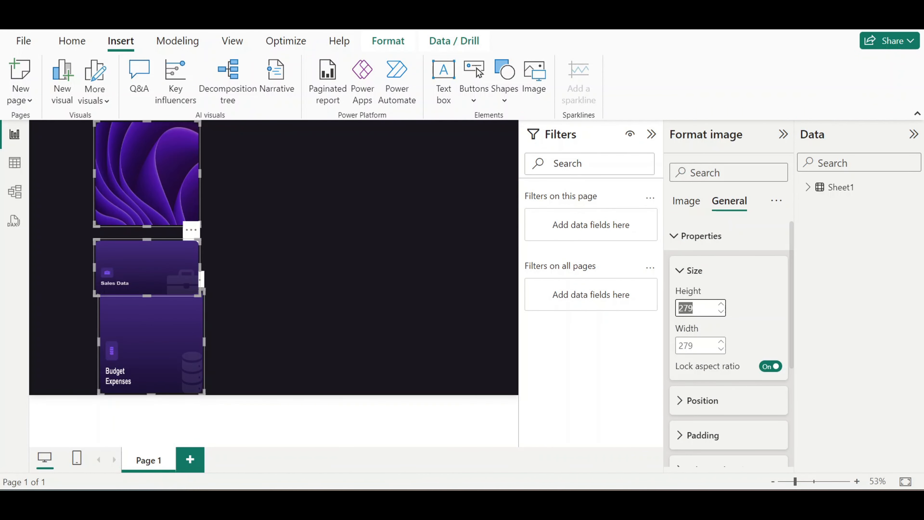
pyautogui.write('323')
pyautogui.click(695, 345)
pyautogui.write('2')
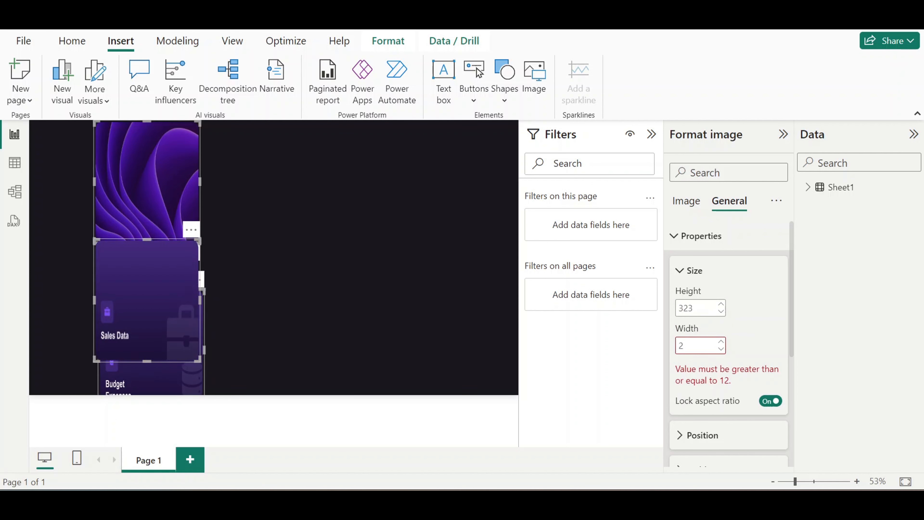
pyautogui.write('4')
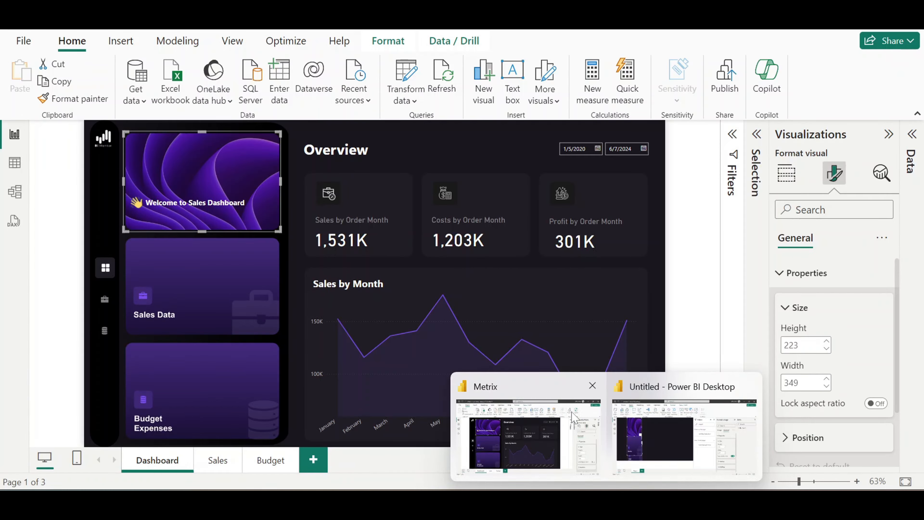
# Match the three stacked images to the welcome banner in the Metrix report by setting their height to 223 and width to 349
pyautogui.click(573, 416)
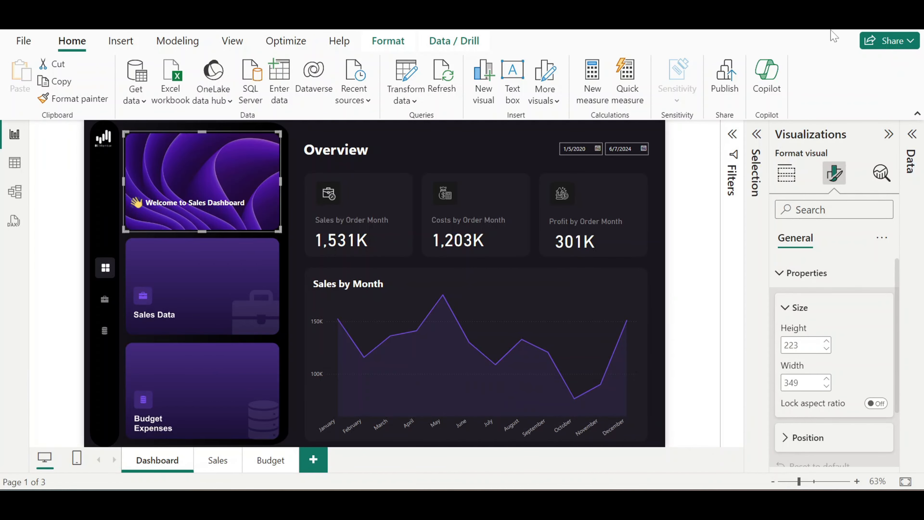
pyautogui.click(838, 16)
pyautogui.click(691, 308)
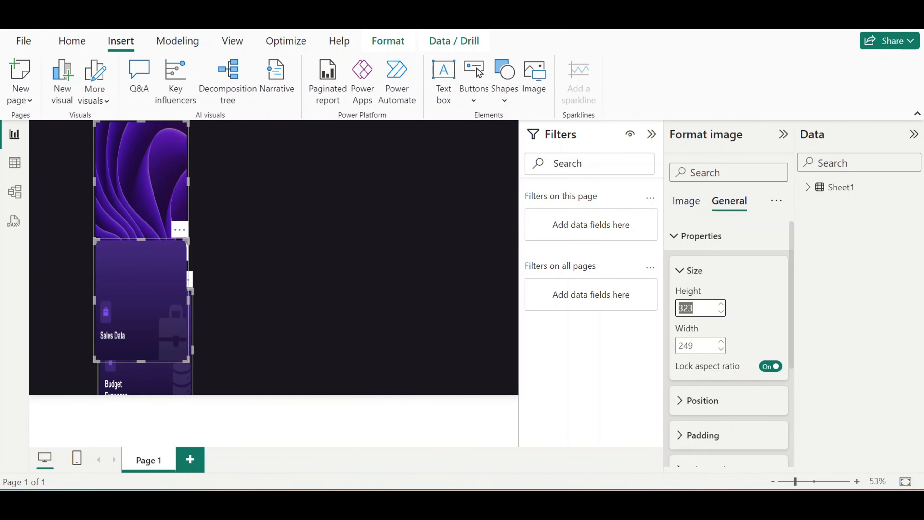
pyautogui.write('223')
pyautogui.press('Tab')
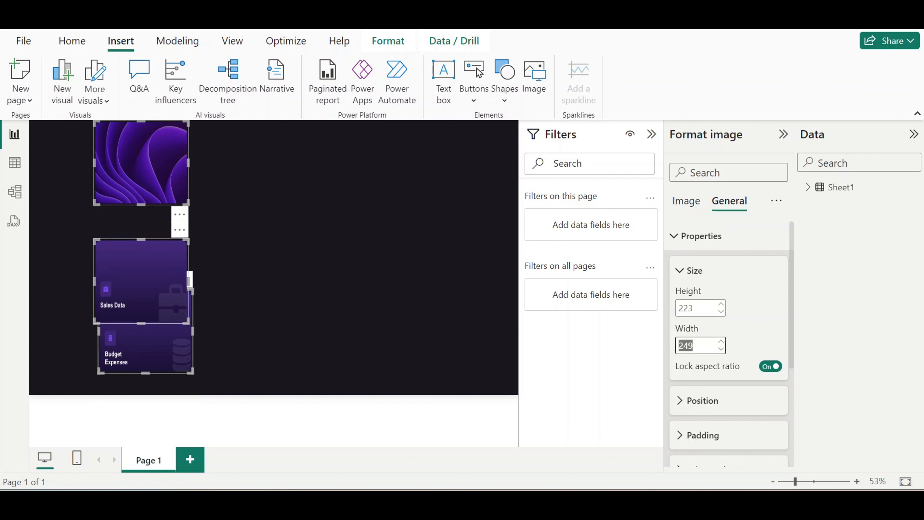
pyautogui.write('349')
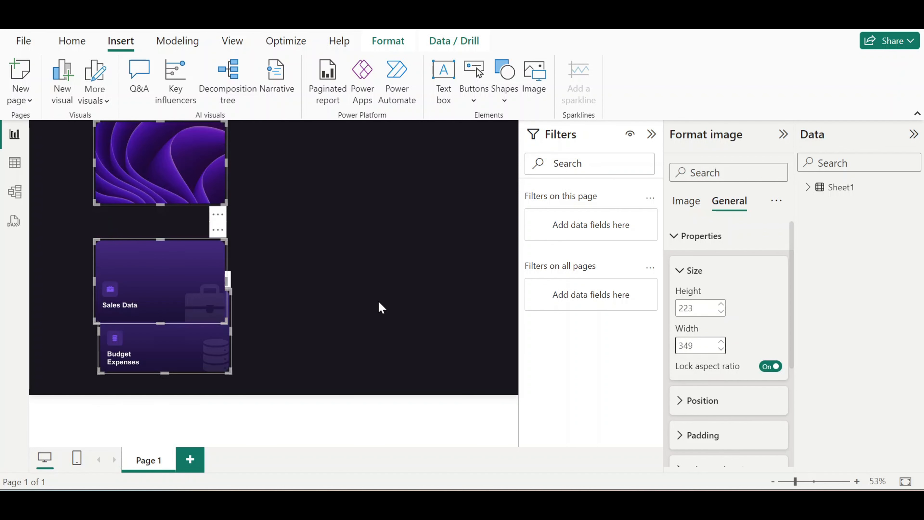
pyautogui.click(379, 307)
# Spread the wave picture and Budget Expenses card apart vertically, and left-align them with the Sales Data card
pyautogui.click(142, 357)
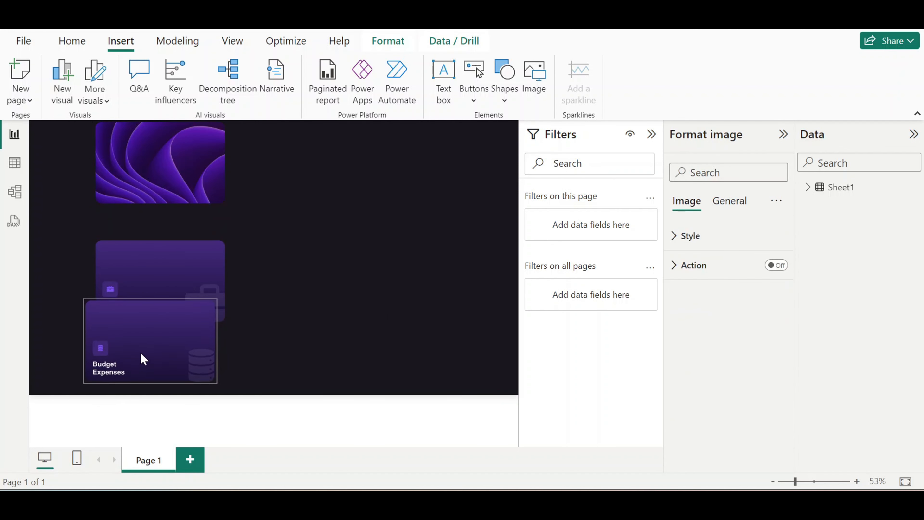
pyautogui.moveTo(149, 197); pyautogui.dragTo(146, 194)
pyautogui.keyDown('ctrl'); pyautogui.click(151, 253); pyautogui.keyUp('ctrl')
pyautogui.keyDown('ctrl'); pyautogui.click(150, 359); pyautogui.keyUp('ctrl')
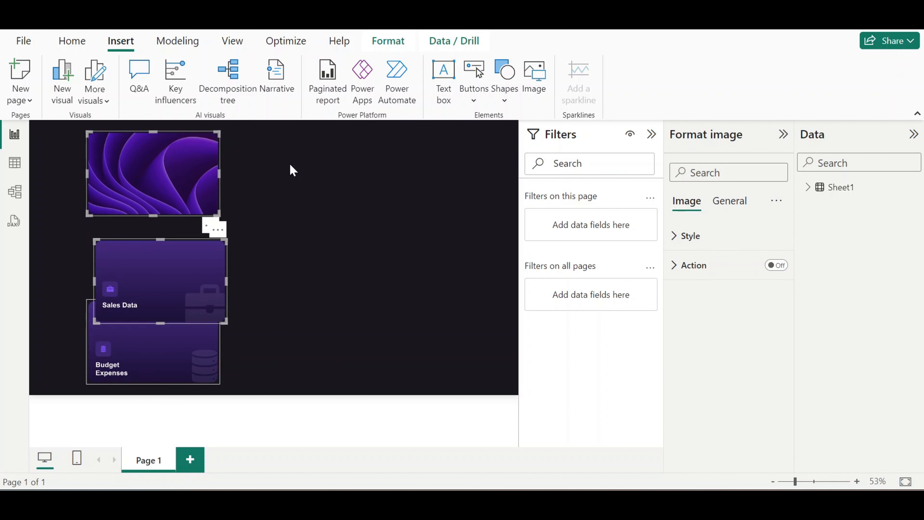
pyautogui.click(400, 44)
pyautogui.click(310, 96)
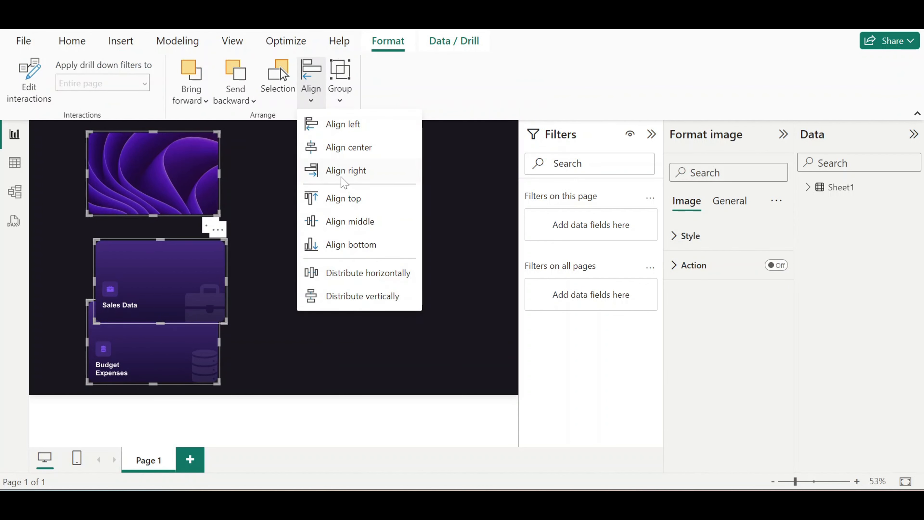
pyautogui.click(343, 125)
# Distribute the three left-aligned images vertically and deselect them
pyautogui.click(310, 84)
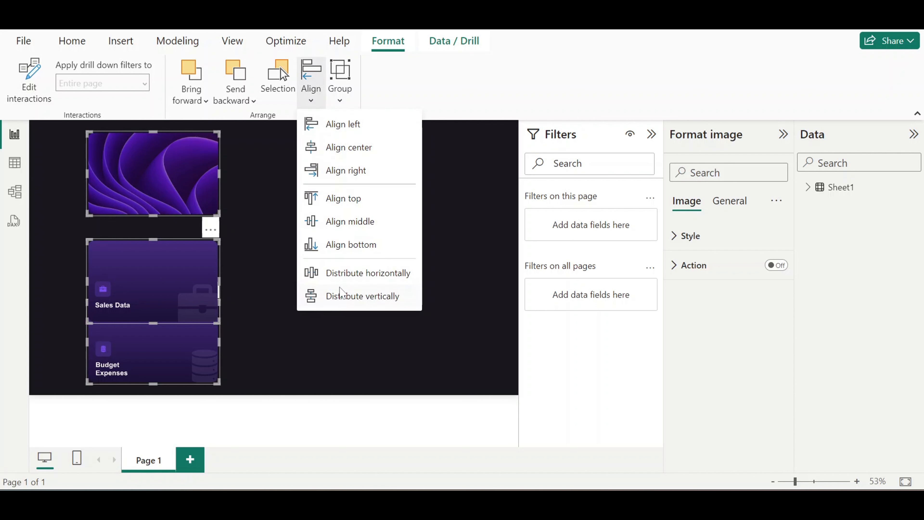
pyautogui.click(343, 297)
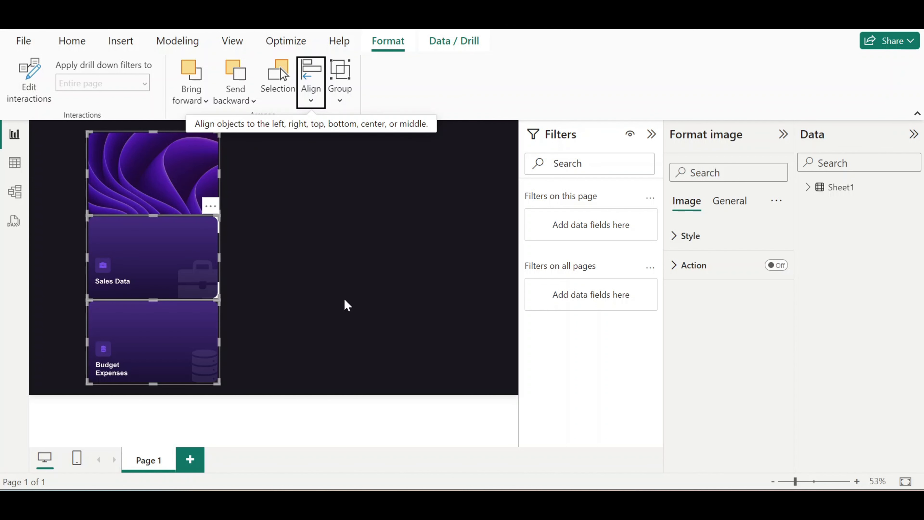
pyautogui.click(344, 305)
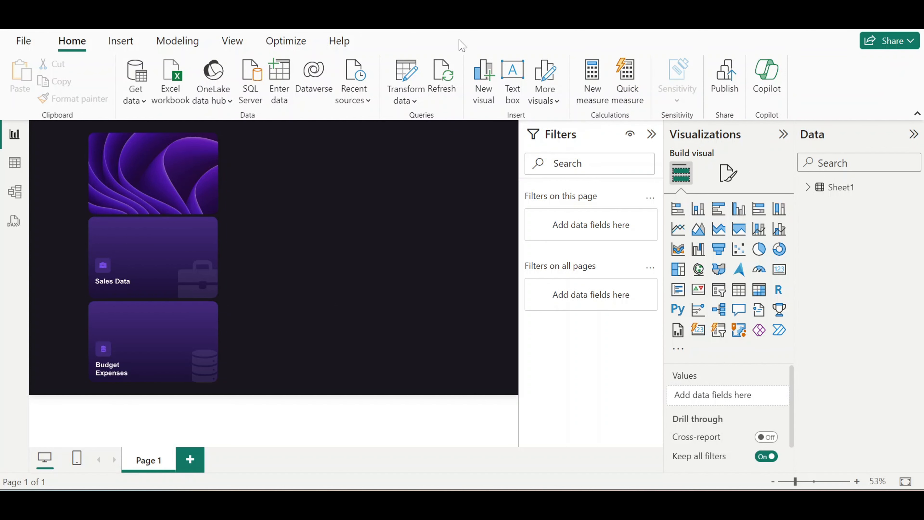
# Insert the black panel image Picture15 and move it to the upper-left corner of the page
pyautogui.click(134, 44)
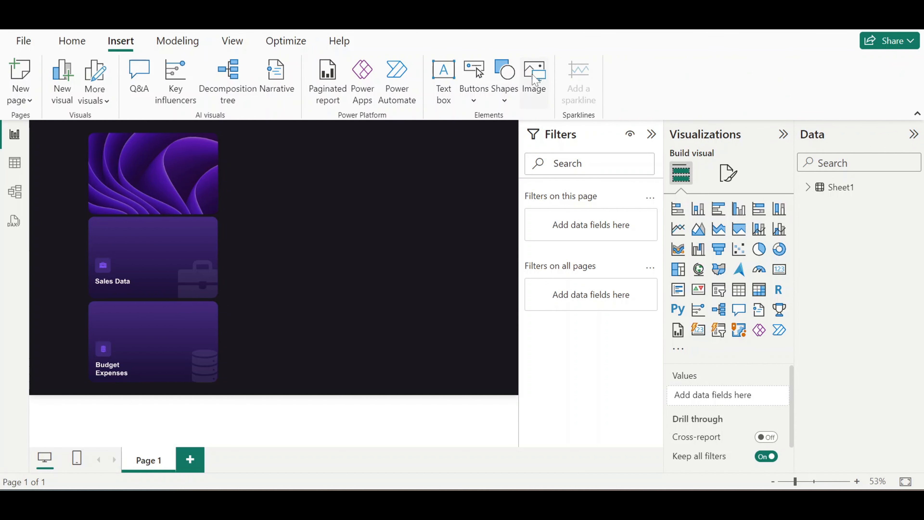
pyautogui.click(534, 78)
pyautogui.scroll(-5, 327, 189)
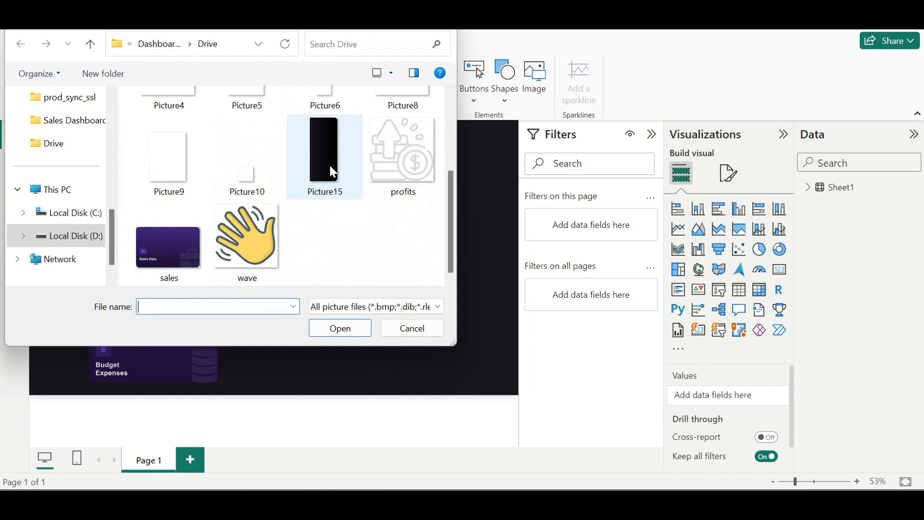
pyautogui.doubleClick(333, 171)
pyautogui.moveTo(294, 255); pyautogui.dragTo(45, 150)
# Set the black panel image's scaling to Fit and stretch it to full page height and just past the cards' right edge
pyautogui.click(698, 236)
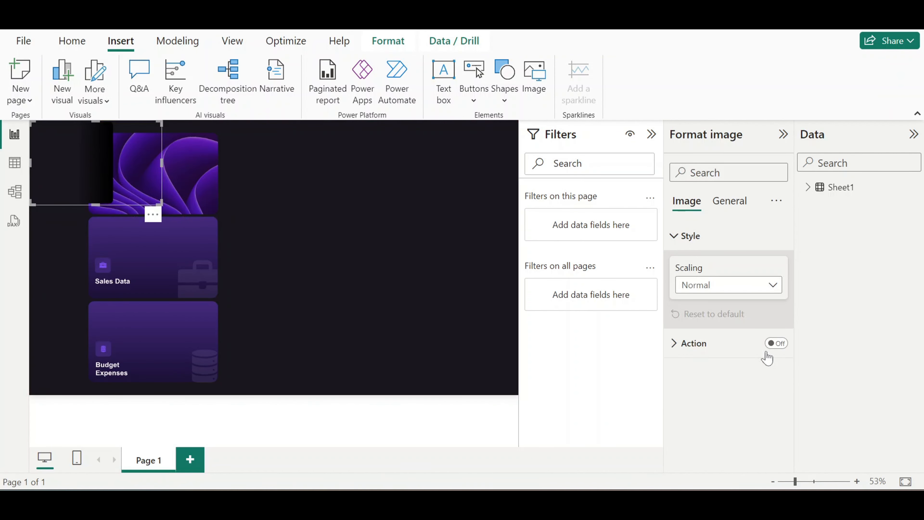
pyautogui.click(764, 291)
pyautogui.click(731, 321)
pyautogui.moveTo(95, 203); pyautogui.dragTo(95, 394)
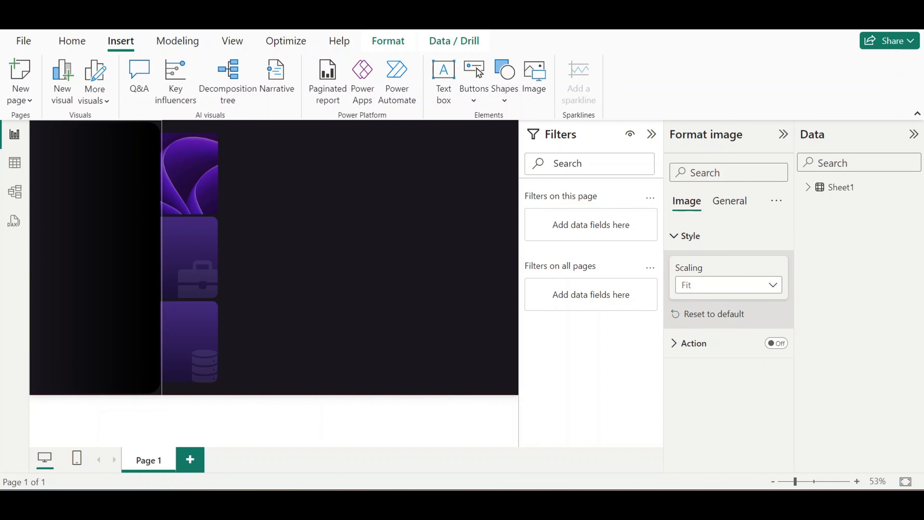
pyautogui.moveTo(160, 260); pyautogui.dragTo(224, 256)
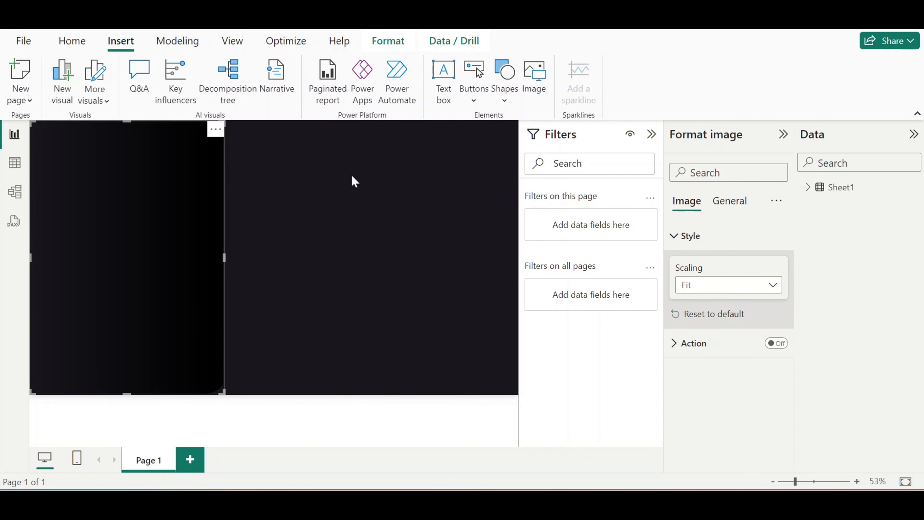
# Send the black panel image behind the three card images in the layer order, and collapse the Filters and Selection panes
pyautogui.click(391, 41)
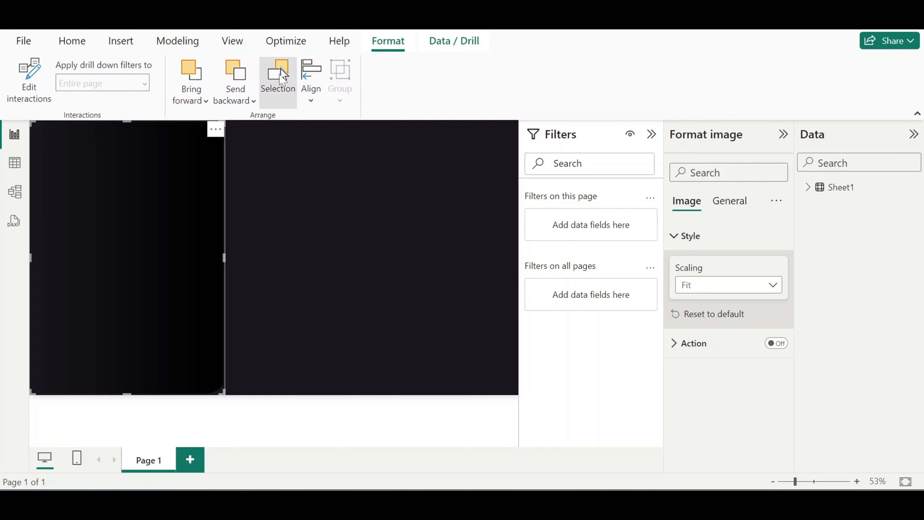
pyautogui.click(277, 78)
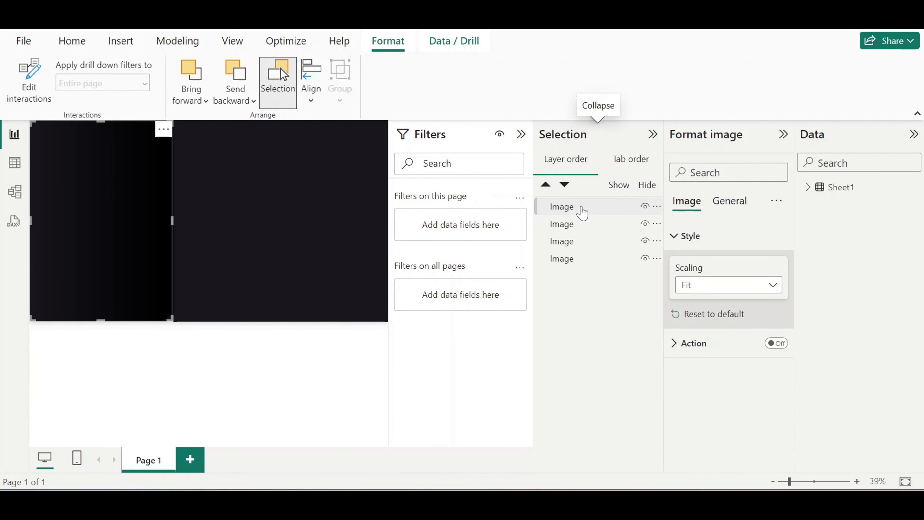
pyautogui.moveTo(582, 210); pyautogui.dragTo(580, 268)
pyautogui.click(333, 195)
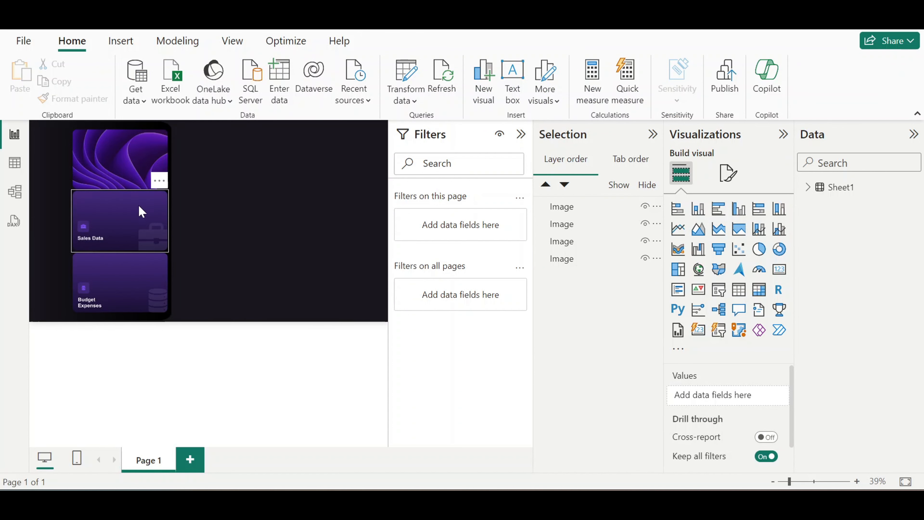
pyautogui.click(520, 135)
pyautogui.click(652, 135)
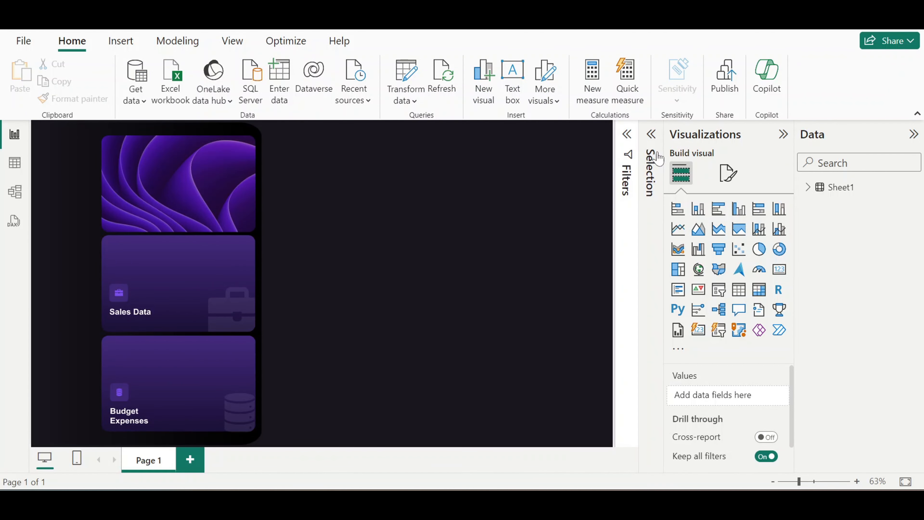
# Insert a rounded rectangle and shape it into a narrow full-height strip along the page's left side
pyautogui.click(120, 40)
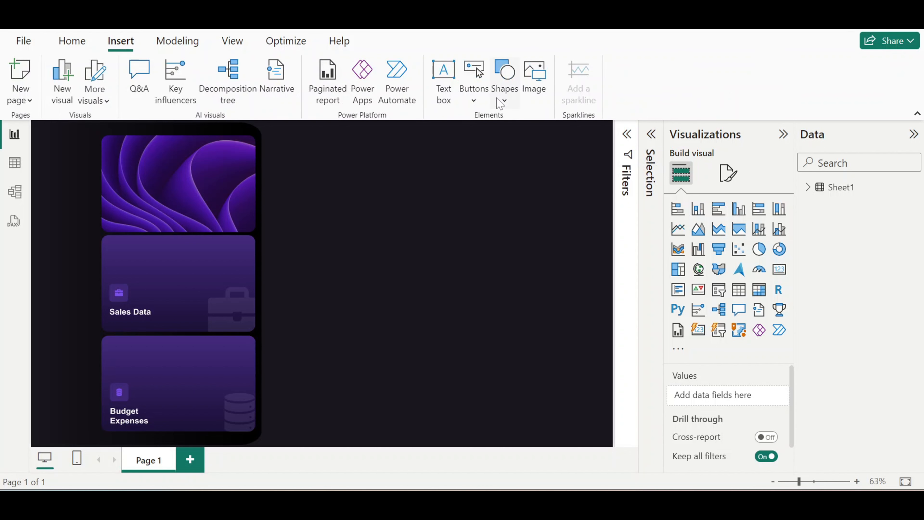
pyautogui.click(504, 84)
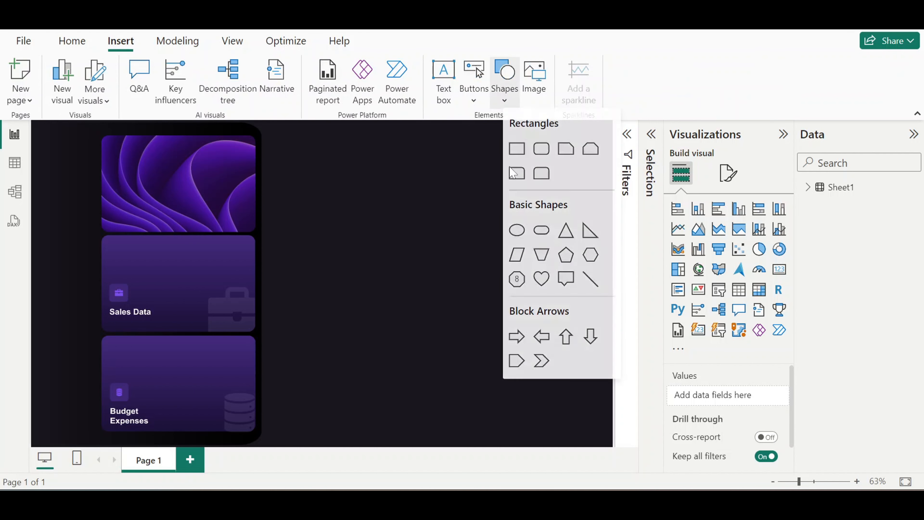
pyautogui.click(541, 150)
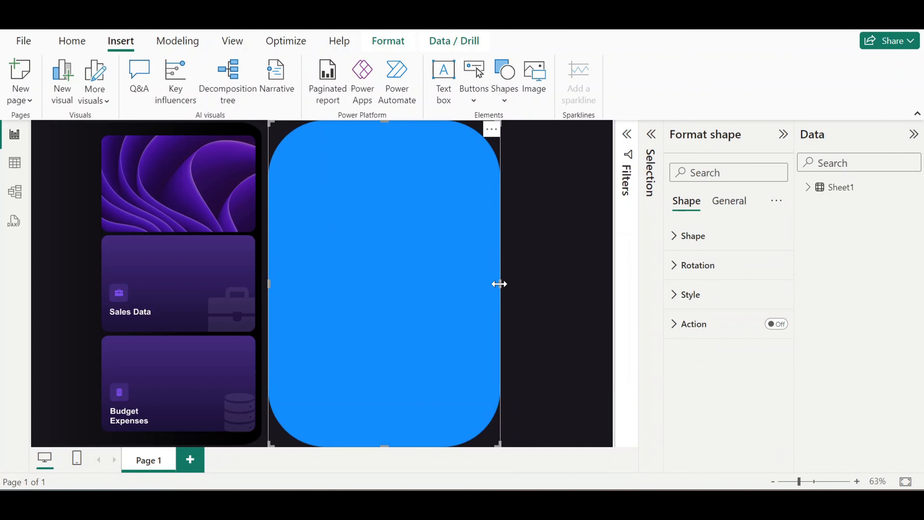
pyautogui.moveTo(499, 283); pyautogui.dragTo(64, 300)
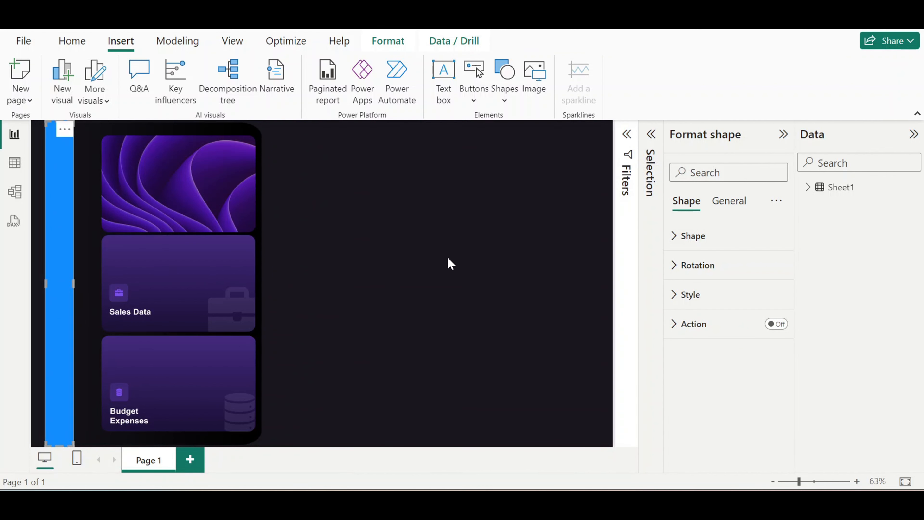
# Fill the narrow rounded rectangle with black
pyautogui.click(697, 245)
pyautogui.click(689, 236)
pyautogui.click(729, 204)
pyautogui.click(689, 204)
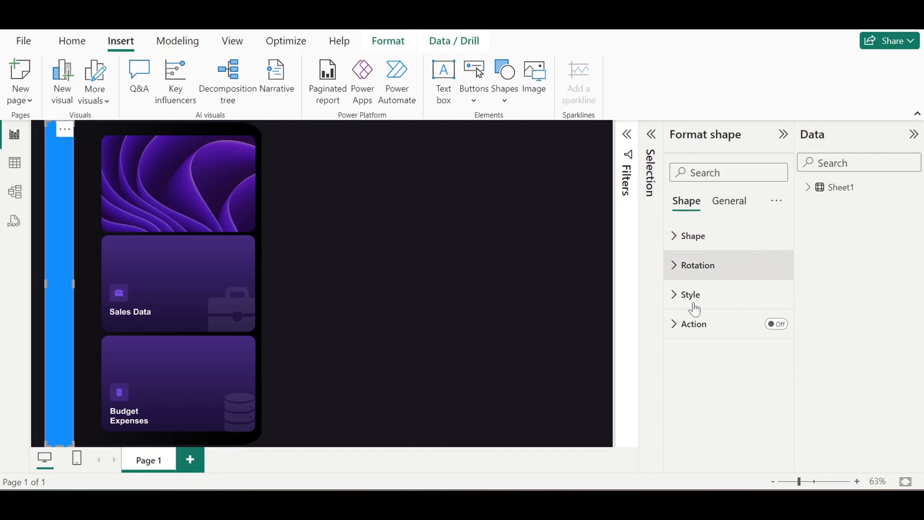
pyautogui.click(705, 295)
pyautogui.click(695, 366)
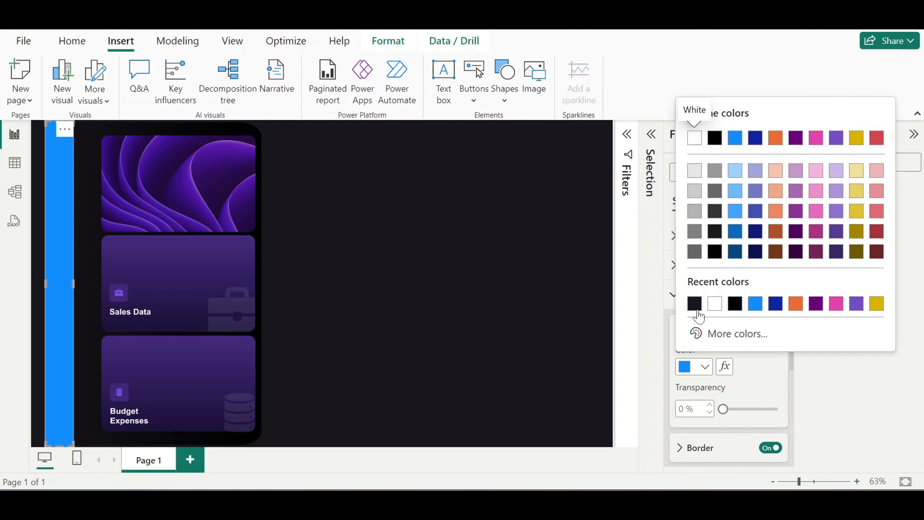
pyautogui.click(715, 138)
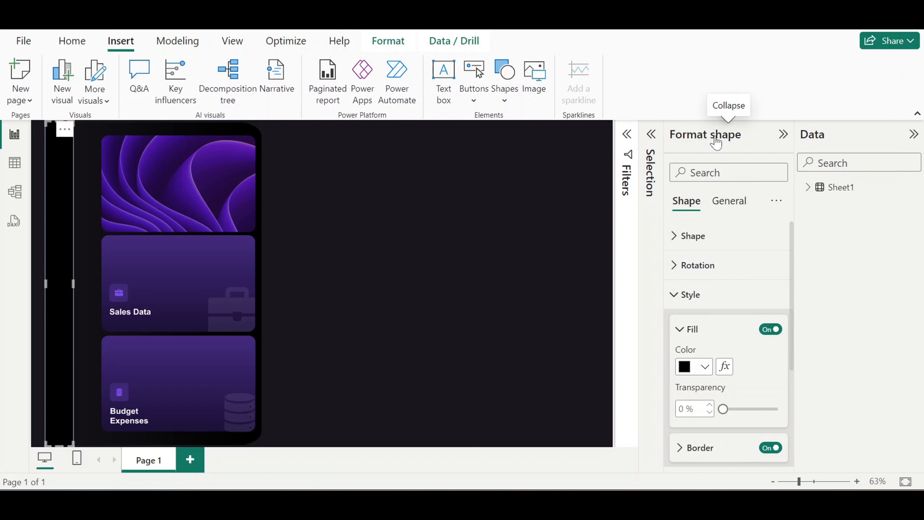
pyautogui.click(365, 298)
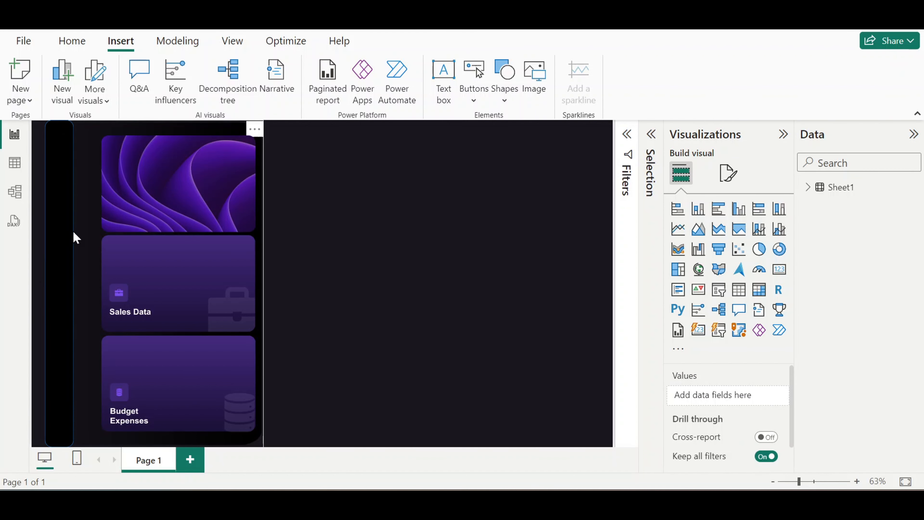
# Turn off the border of the black vertical strip
pyautogui.click(55, 259)
pyautogui.click(371, 258)
pyautogui.click(66, 264)
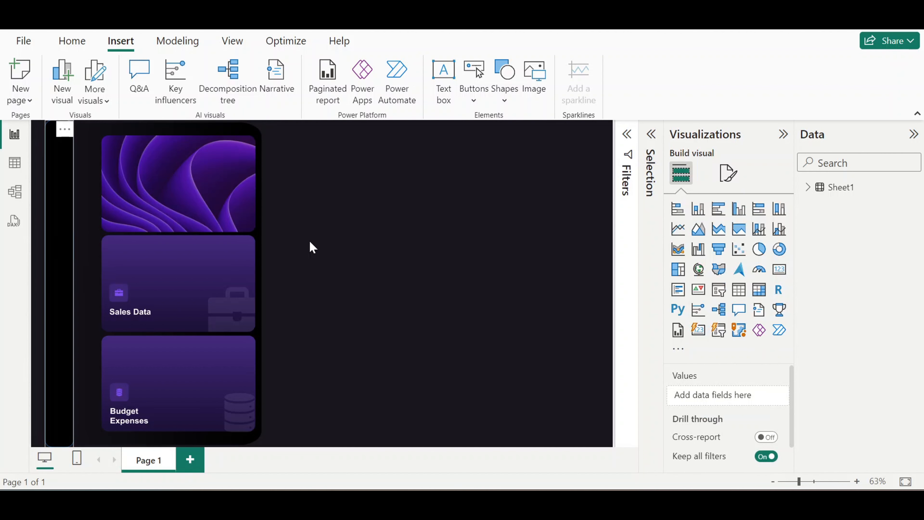
pyautogui.click(723, 237)
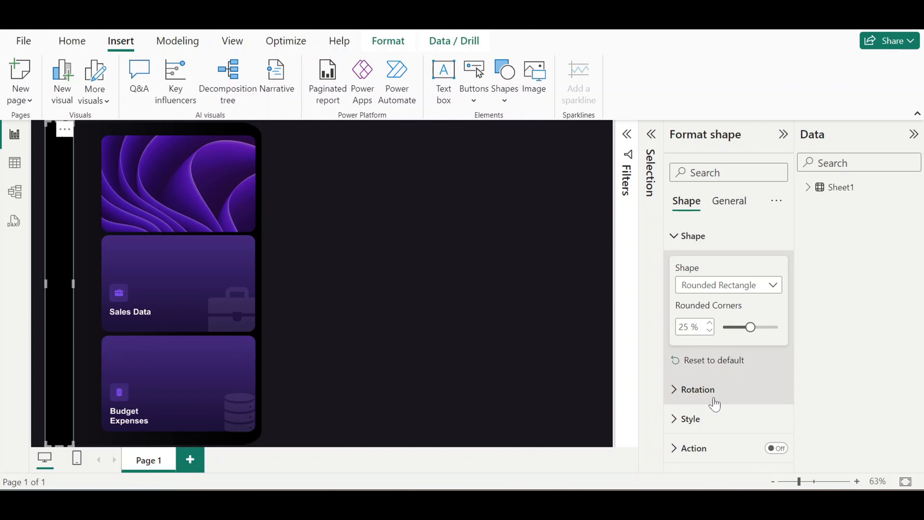
pyautogui.click(691, 418)
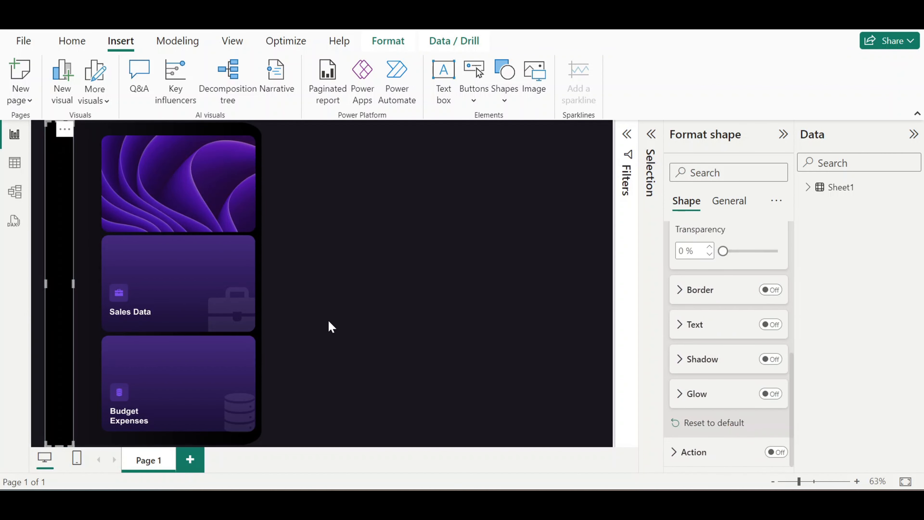
pyautogui.click(305, 320)
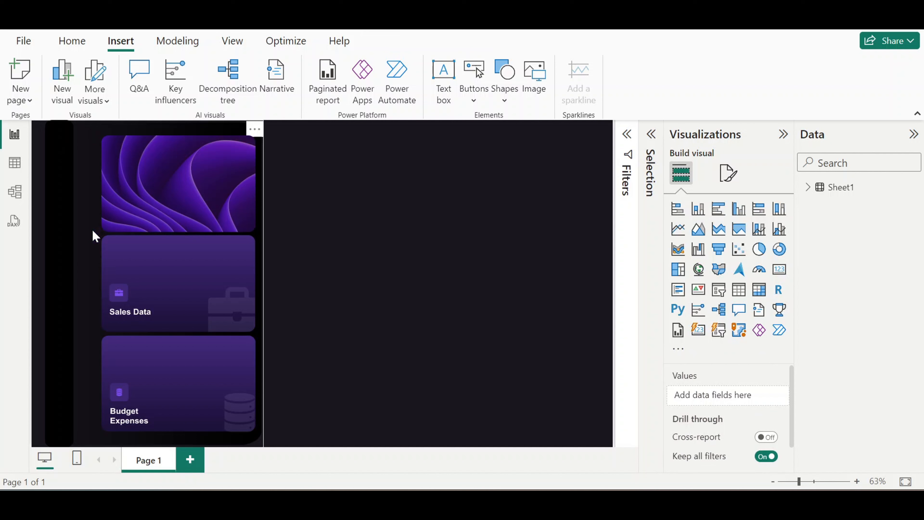
# Move the wave picture, Sales Data card and Budget Expenses card left beside the black strip, spaced evenly down the page
pyautogui.click(162, 315)
pyautogui.moveTo(159, 399); pyautogui.dragTo(152, 398)
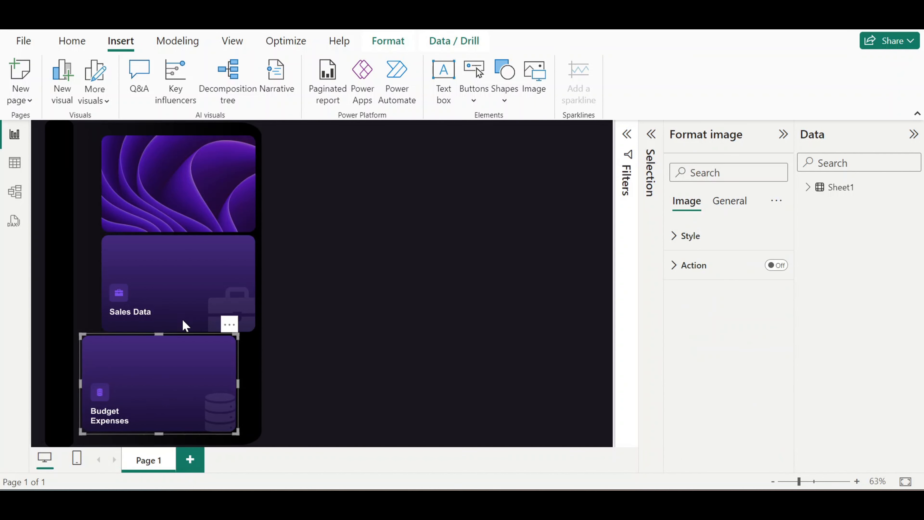
pyautogui.moveTo(185, 316); pyautogui.dragTo(170, 313)
pyautogui.click(314, 336)
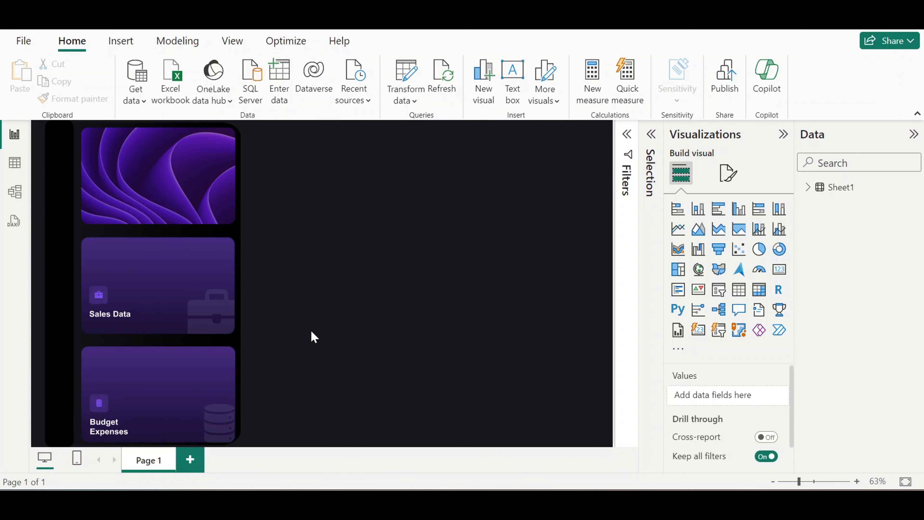
# Insert the briefcase image from the Drive folder onto the page
pyautogui.click(122, 41)
pyautogui.click(527, 78)
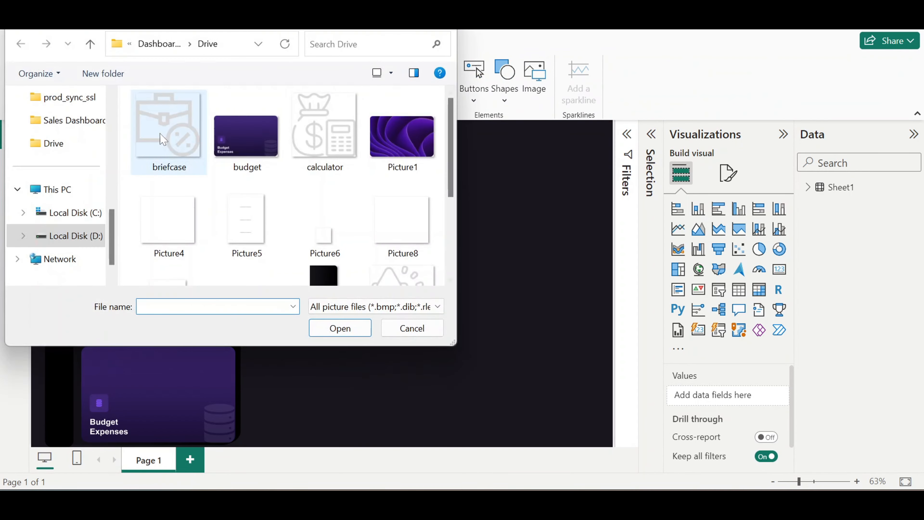
pyautogui.click(183, 131)
pyautogui.doubleClick(182, 131)
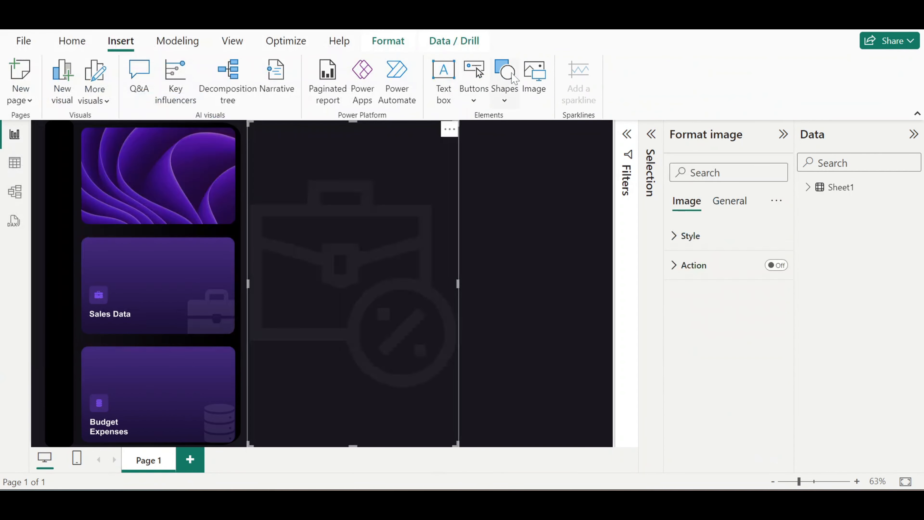
# Insert the money bag and calculator image on the page, shrink it and move it up
pyautogui.click(534, 77)
pyautogui.doubleClick(304, 124)
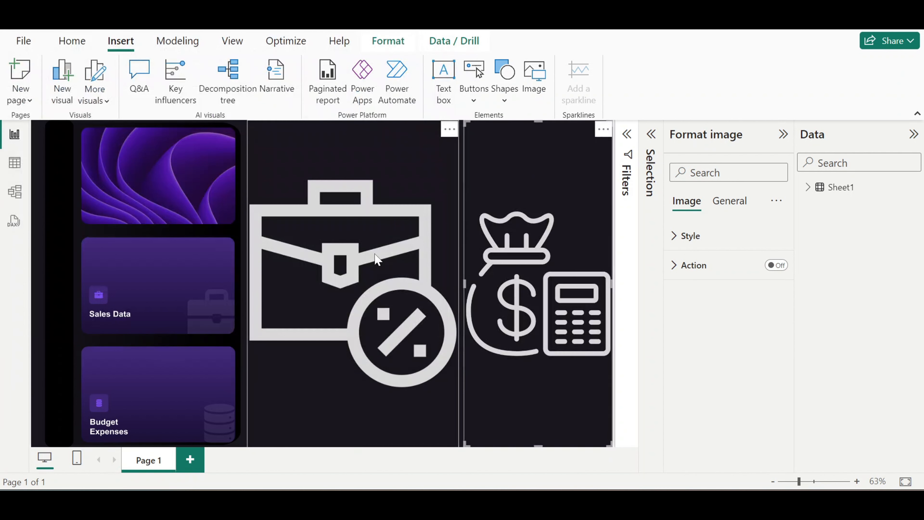
pyautogui.moveTo(466, 122); pyautogui.dragTo(550, 309)
pyautogui.moveTo(581, 361); pyautogui.dragTo(542, 165)
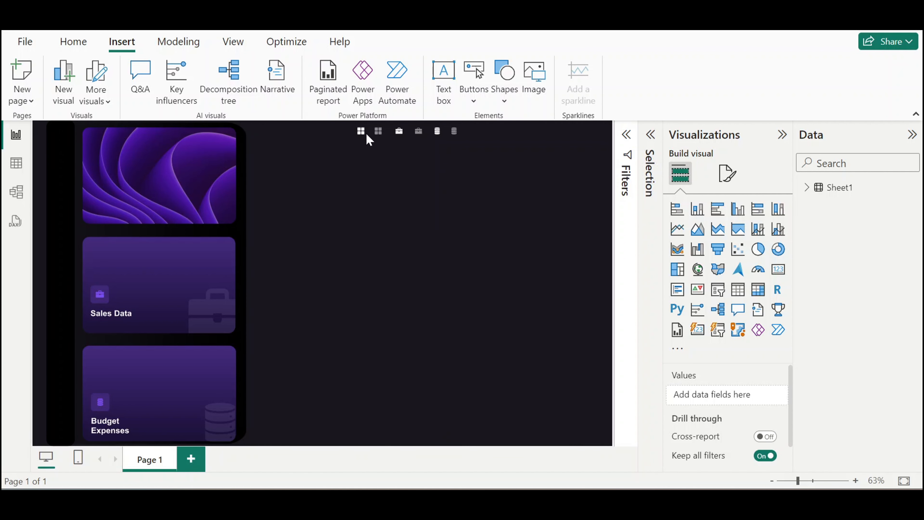
# Place the white grid icon, grey briefcase icon and grey database icon one below another on the black vertical strip
pyautogui.moveTo(360, 131); pyautogui.dragTo(61, 254)
pyautogui.click(407, 157)
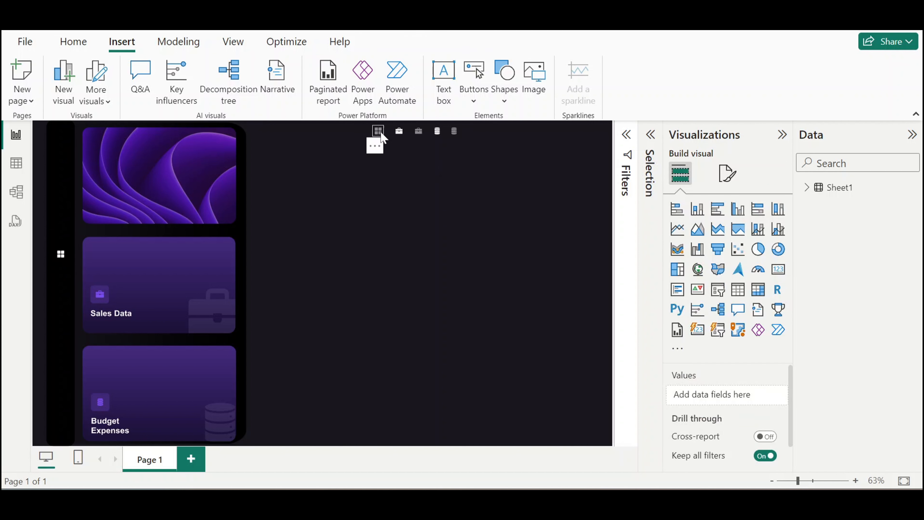
pyautogui.moveTo(419, 132); pyautogui.dragTo(60, 283)
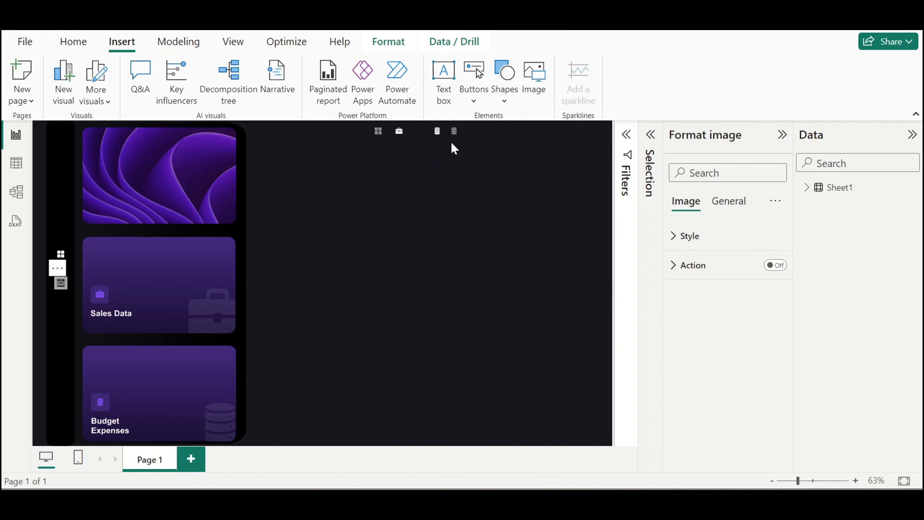
pyautogui.click(453, 131)
pyautogui.moveTo(452, 147); pyautogui.dragTo(60, 331)
# Distribute the grid, briefcase and database icons on the black strip evenly in the vertical direction
pyautogui.scroll(2, 61, 333)
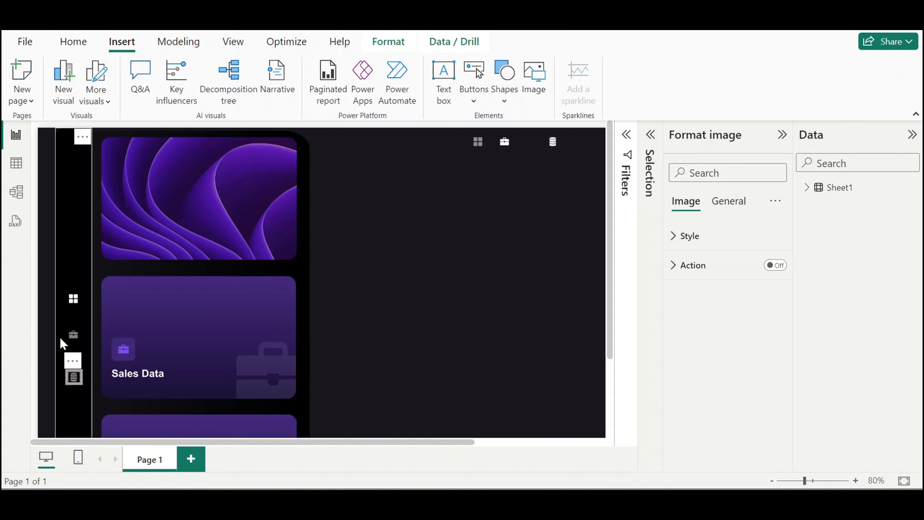
pyautogui.keyDown('ctrl'); pyautogui.click(73, 334); pyautogui.keyUp('ctrl')
pyautogui.keyDown('ctrl'); pyautogui.click(73, 299); pyautogui.keyUp('ctrl')
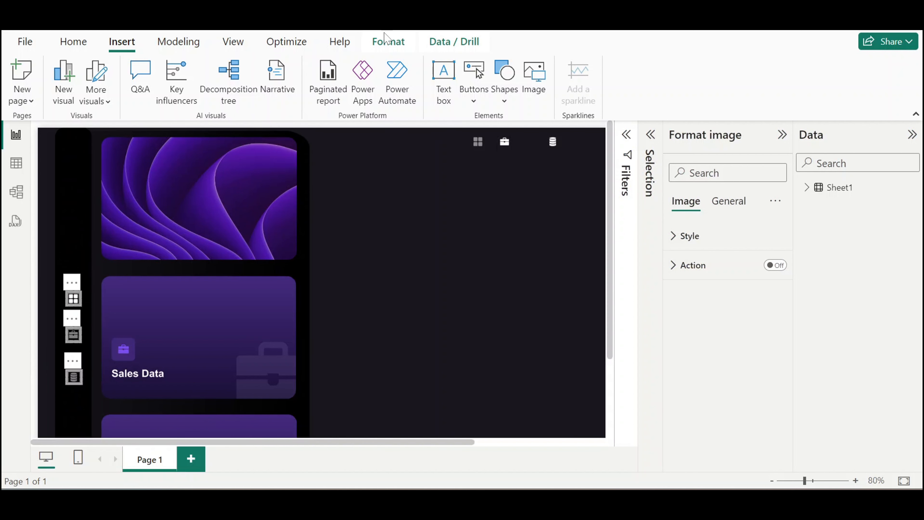
pyautogui.click(387, 41)
pyautogui.click(310, 96)
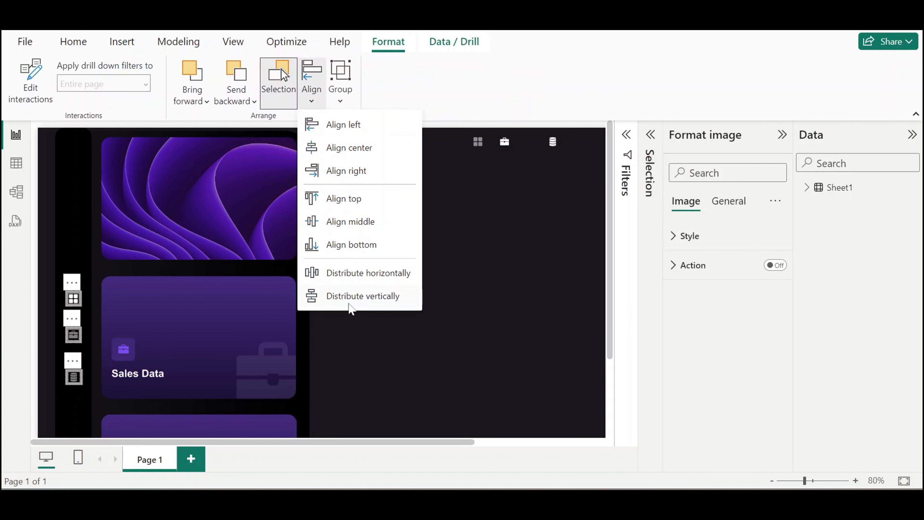
pyautogui.click(349, 307)
pyautogui.click(373, 299)
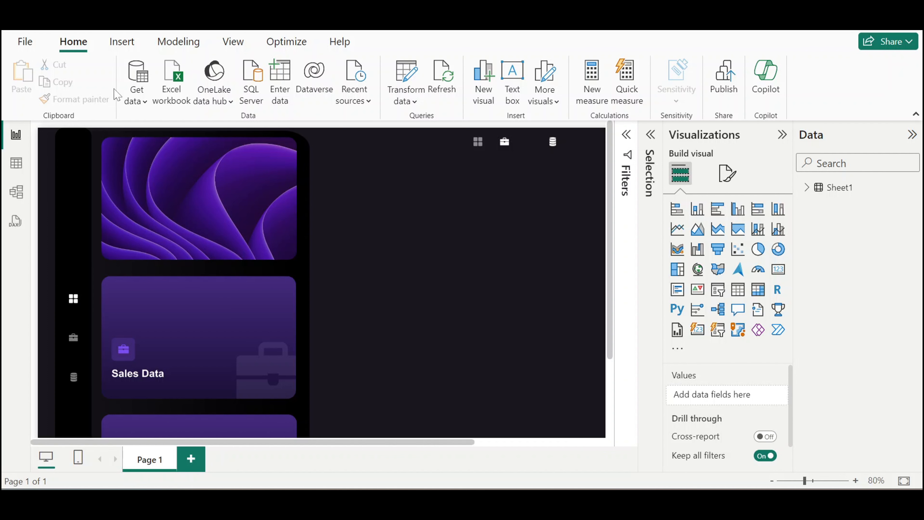
# Insert a rounded rectangle and shrink it to a small block on the empty part of the page
pyautogui.click(122, 41)
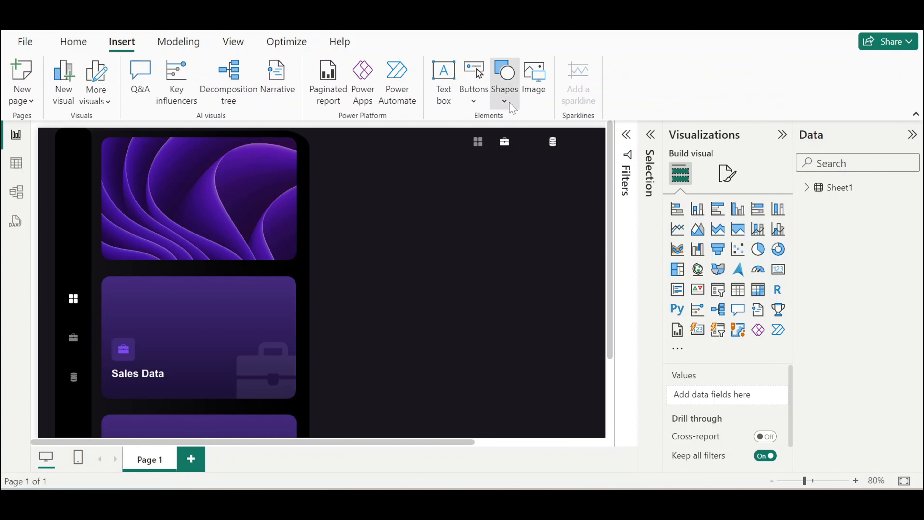
pyautogui.click(504, 74)
pyautogui.click(542, 150)
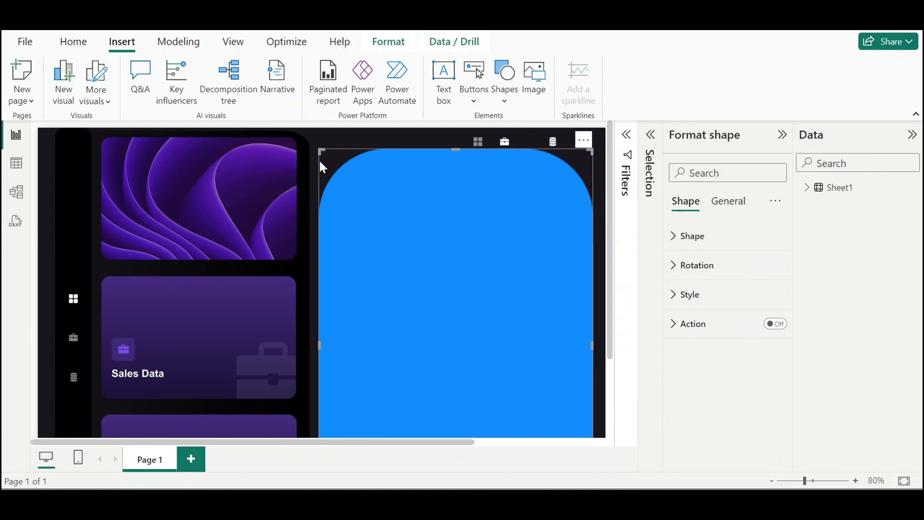
pyautogui.scroll(-1, 357, 408)
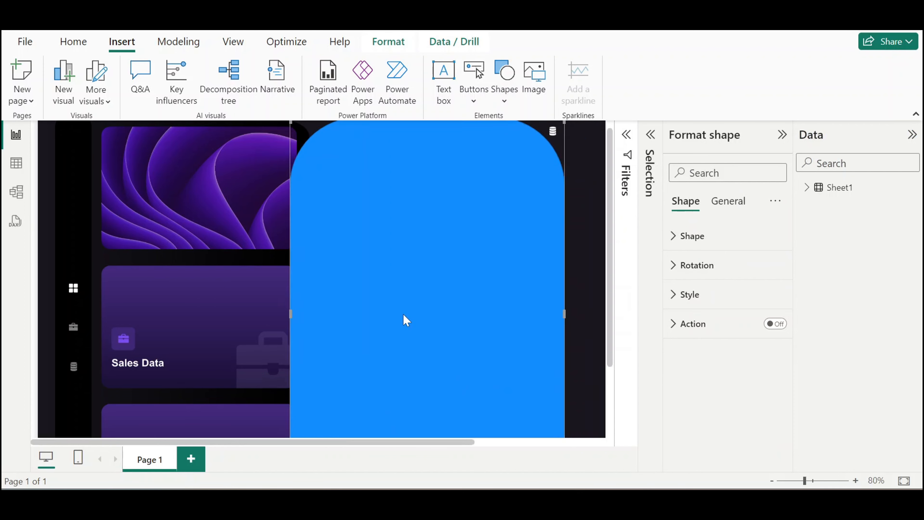
pyautogui.keyDown('ctrl'); pyautogui.scroll(-3, 404, 320); pyautogui.keyUp('ctrl')
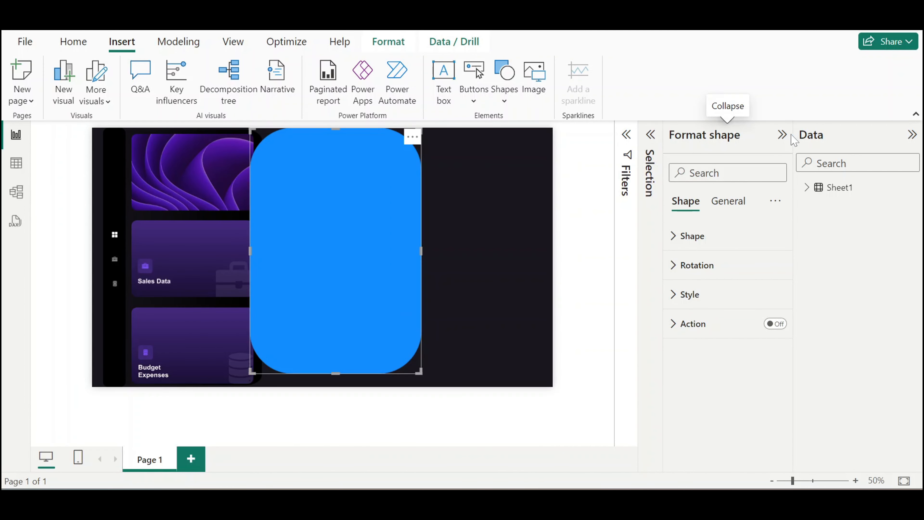
pyautogui.click(782, 135)
pyautogui.click(912, 134)
pyautogui.moveTo(509, 210); pyautogui.dragTo(515, 219)
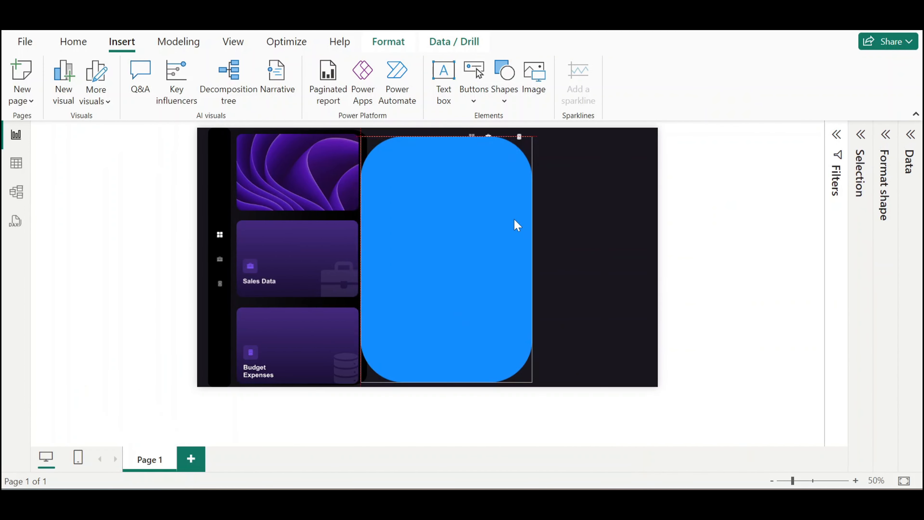
pyautogui.moveTo(533, 135); pyautogui.dragTo(441, 295)
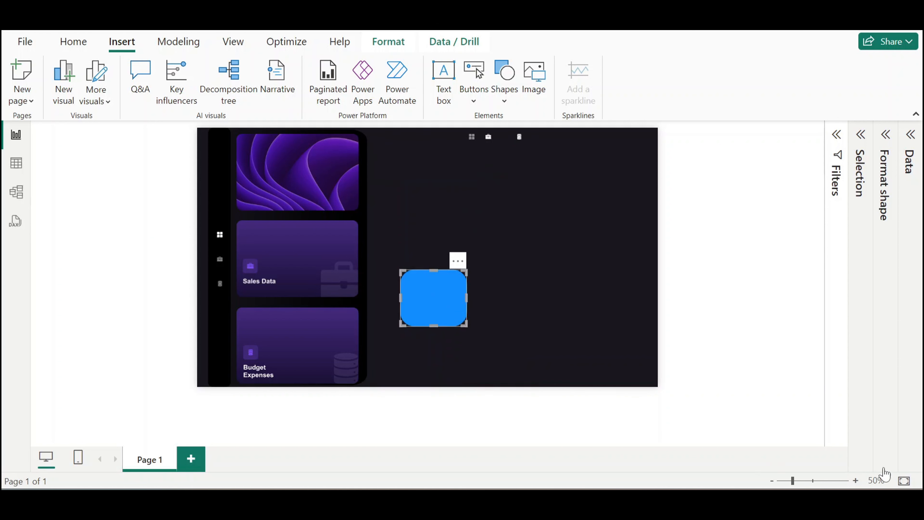
# Move the blue rounded rectangle onto the grid icon in the black strip and shrink it to the strip's width
pyautogui.click(904, 481)
pyautogui.moveTo(444, 332); pyautogui.dragTo(197, 252)
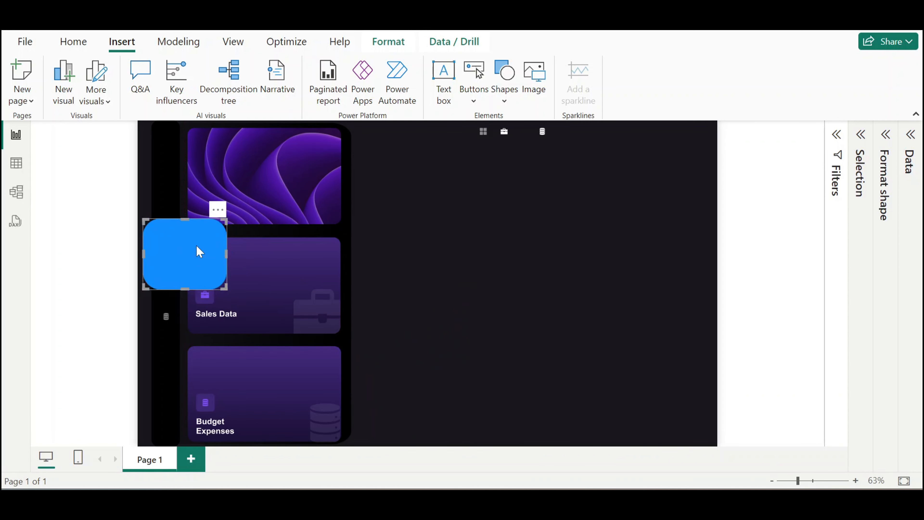
pyautogui.moveTo(226, 220); pyautogui.dragTo(165, 260)
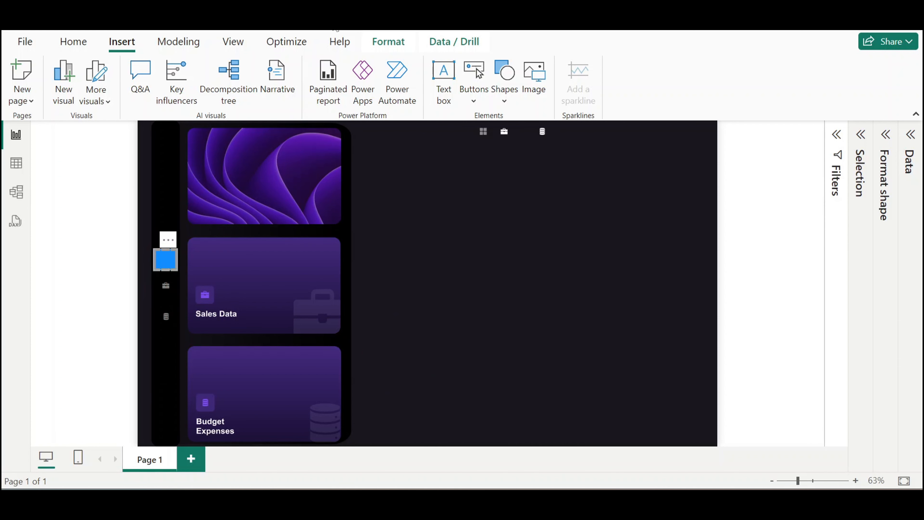
# Send the blue rounded rectangle behind the grid icon and nudge it up until it is centred on the icon
pyautogui.click(396, 44)
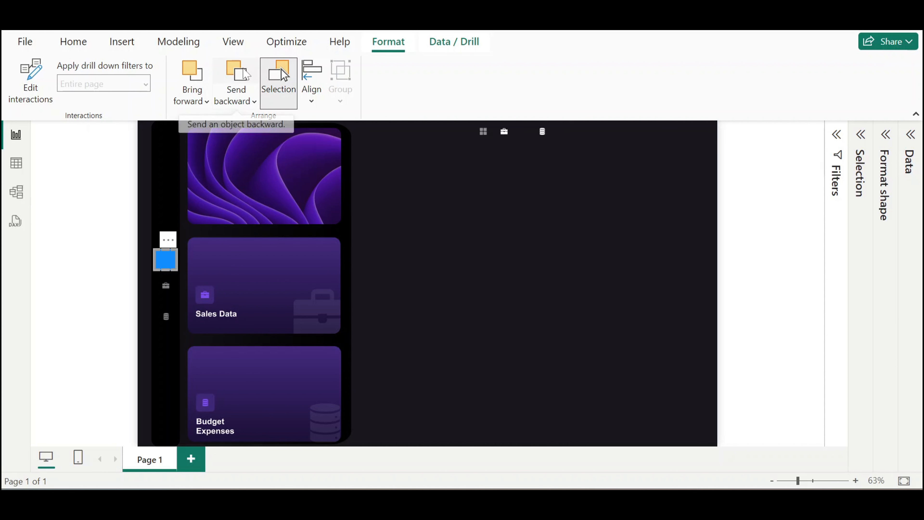
pyautogui.click(243, 76)
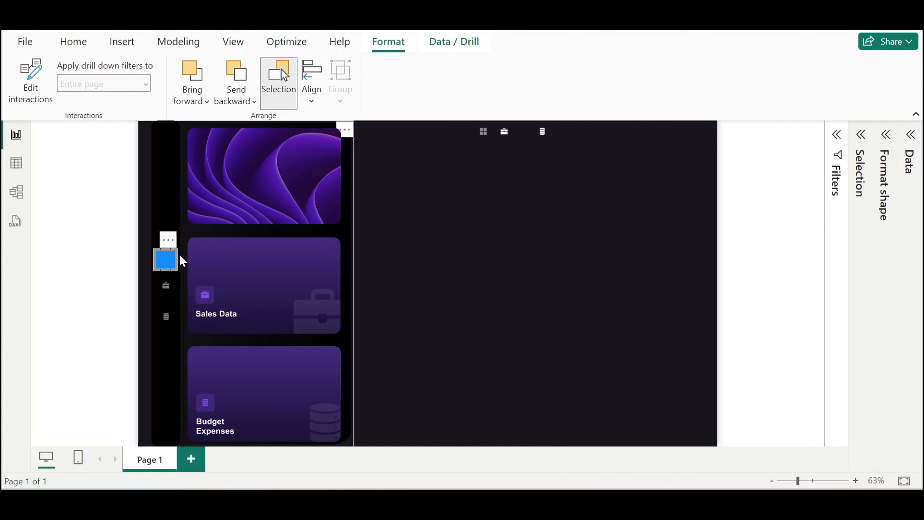
pyautogui.press('Up')
pyautogui.press('Up')
pyautogui.press('Up')
pyautogui.press('Up')
pyautogui.press('Up')
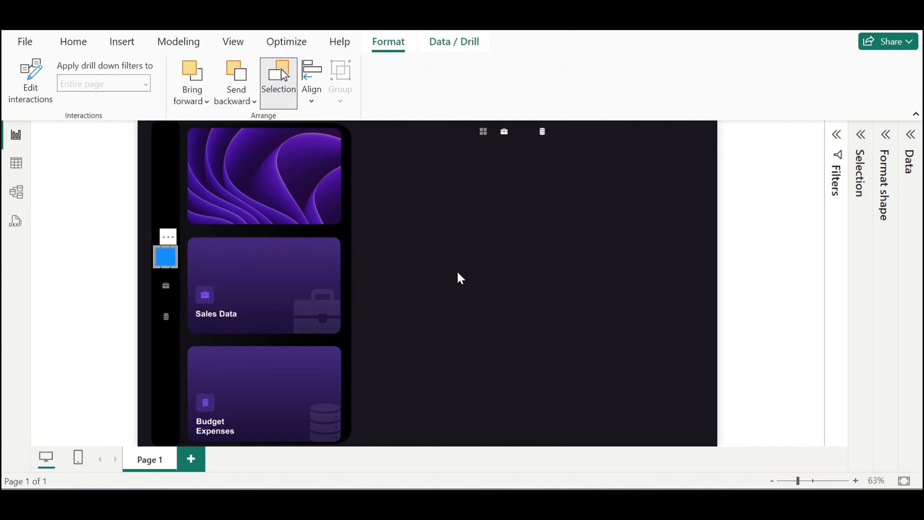
pyautogui.click(434, 269)
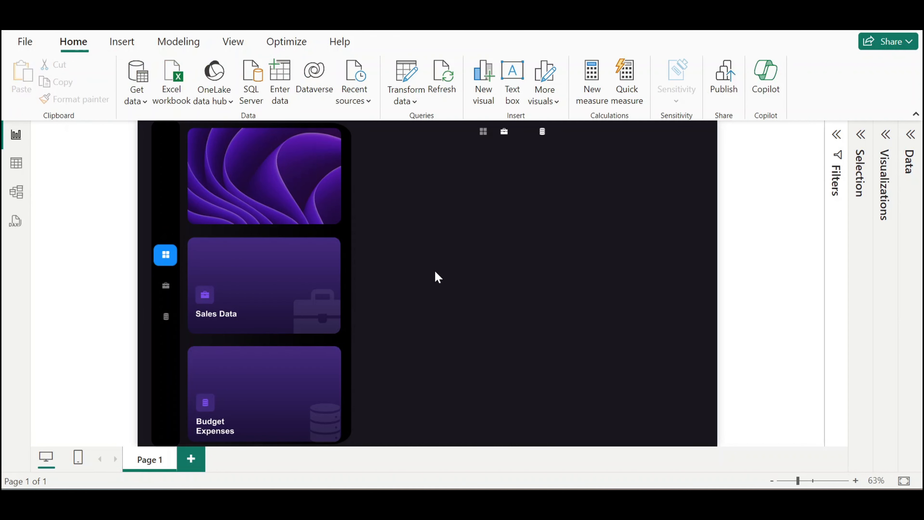
# Tighten the blue rounded rectangle so that it fits closely around the grid icon
pyautogui.click(170, 261)
pyautogui.scroll(5, 168, 261)
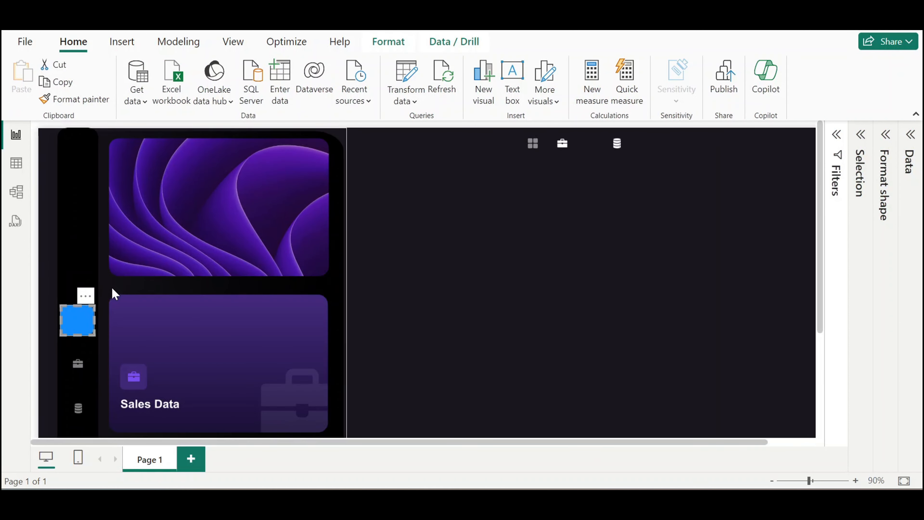
pyautogui.moveTo(103, 380); pyautogui.dragTo(88, 370)
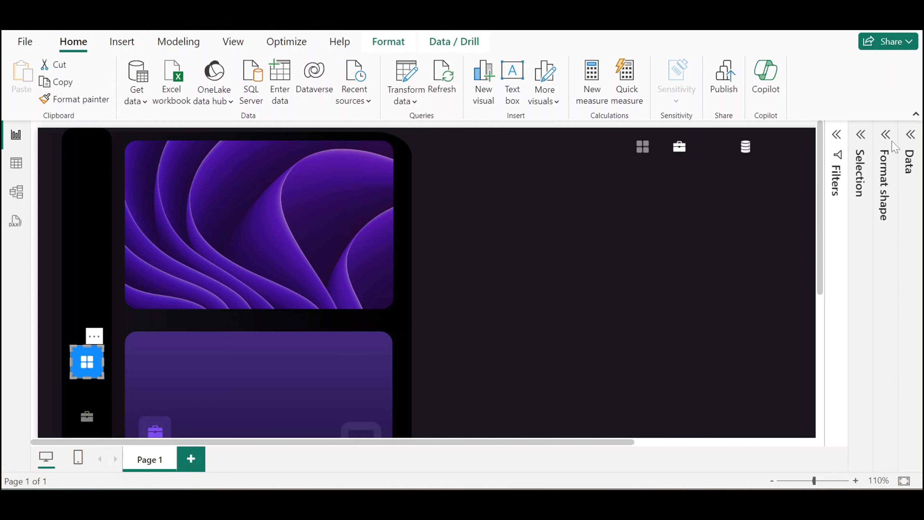
# Set the fill colour of the rounded rectangle behind the grid icon to #1F1D24
pyautogui.click(885, 135)
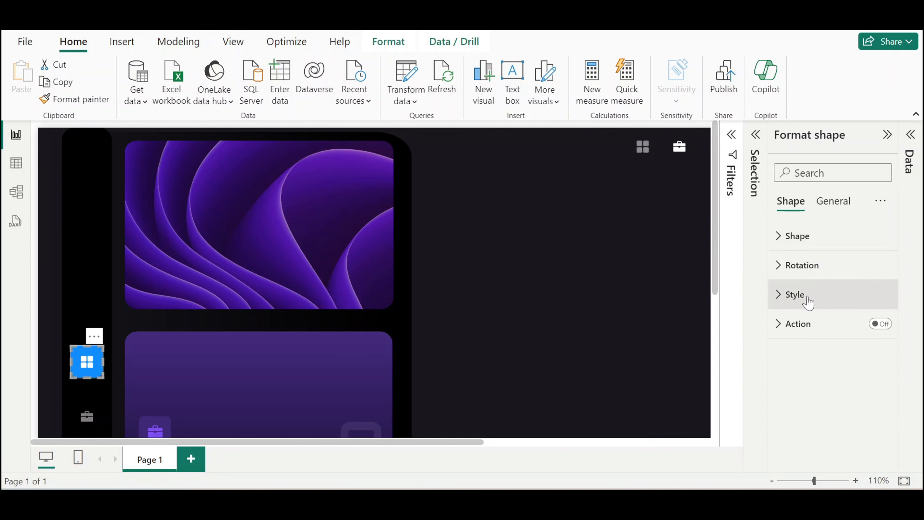
pyautogui.click(795, 294)
pyautogui.scroll(-3, 803, 302)
pyautogui.scroll(3, 802, 298)
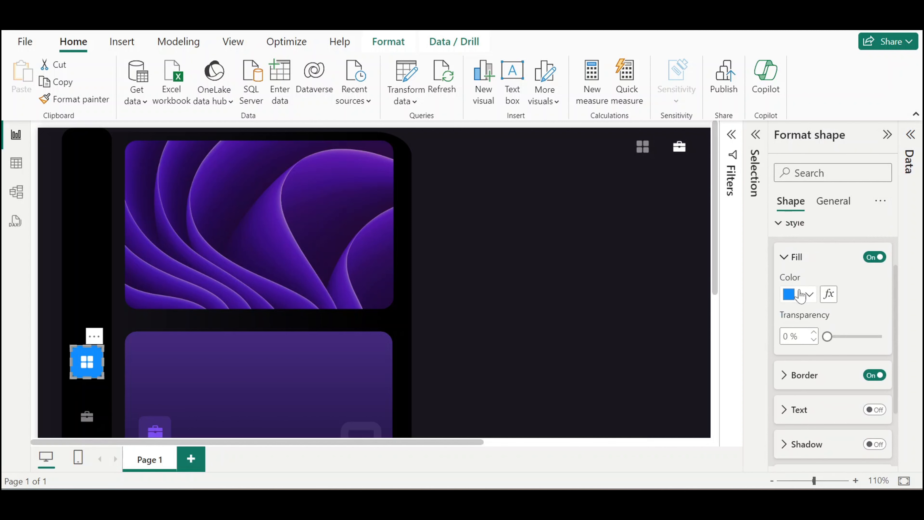
pyautogui.click(799, 295)
pyautogui.click(746, 260)
pyautogui.write('#1F1D24')
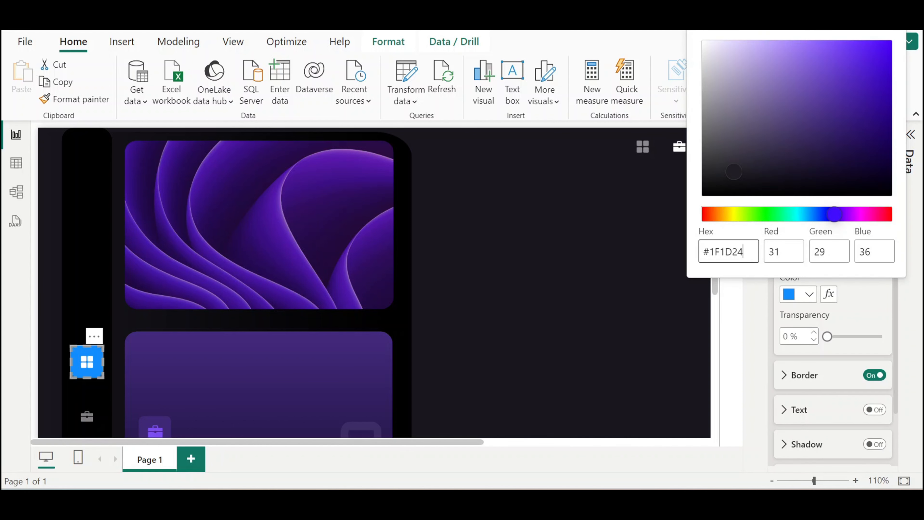
pyautogui.press('Return')
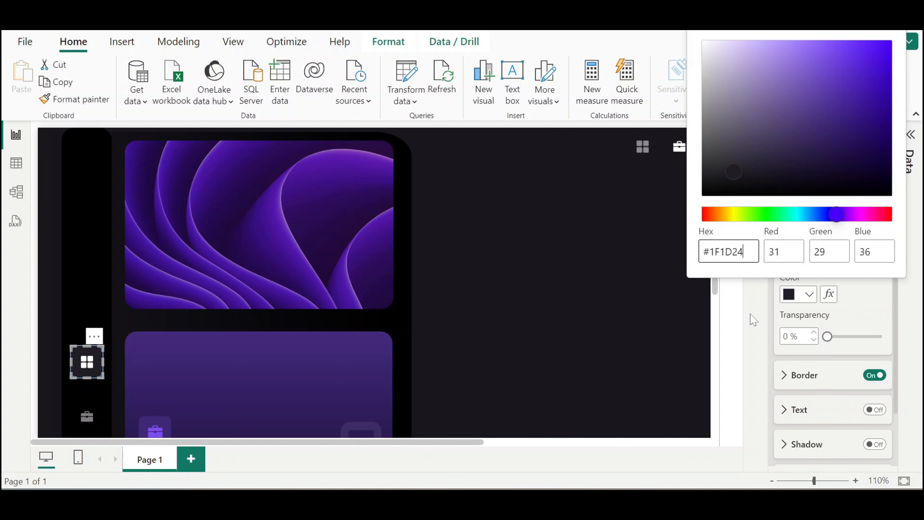
# Turn off the border of the rounded rectangle behind the grid icon and deselect it
pyautogui.click(864, 325)
pyautogui.click(875, 375)
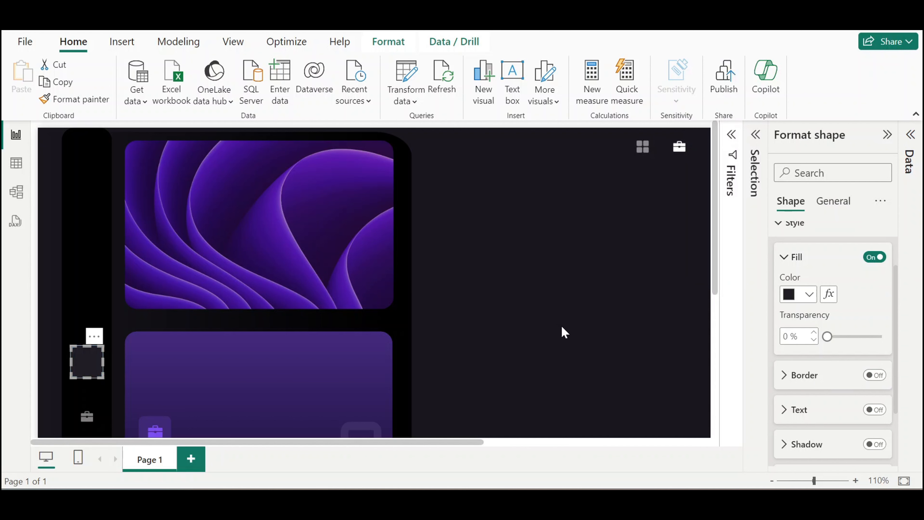
pyautogui.click(560, 325)
pyautogui.scroll(-4, 561, 325)
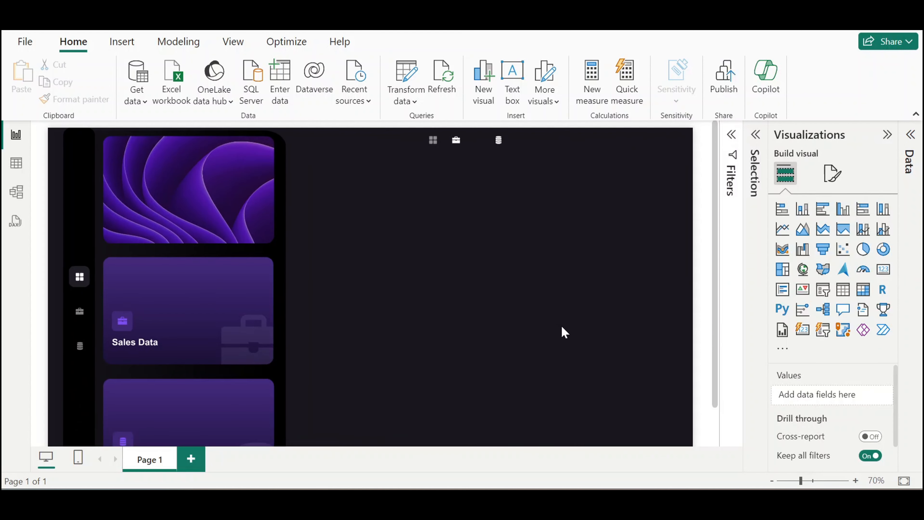
pyautogui.scroll(-1, 561, 325)
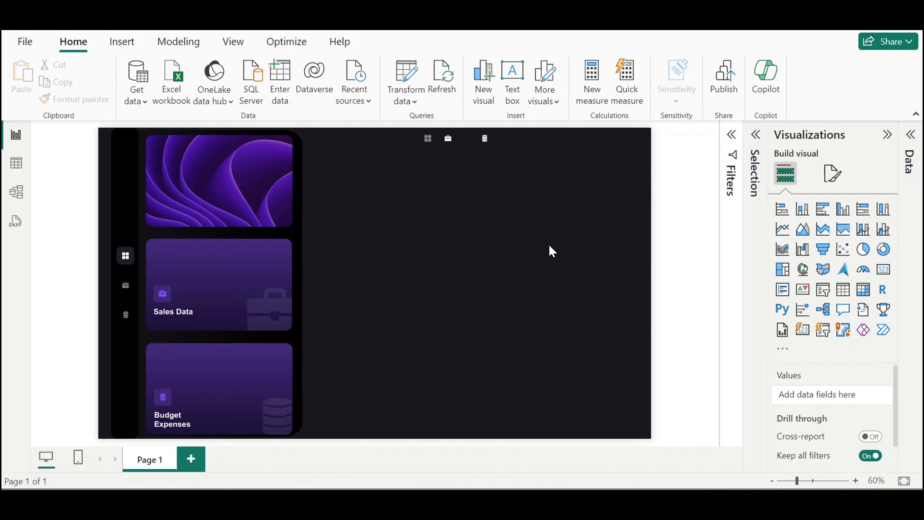
# Copy the card background shape of Sales by Order Month from the Metrix report into the untitled report, beside the sidebar
pyautogui.moveTo(657, 430)
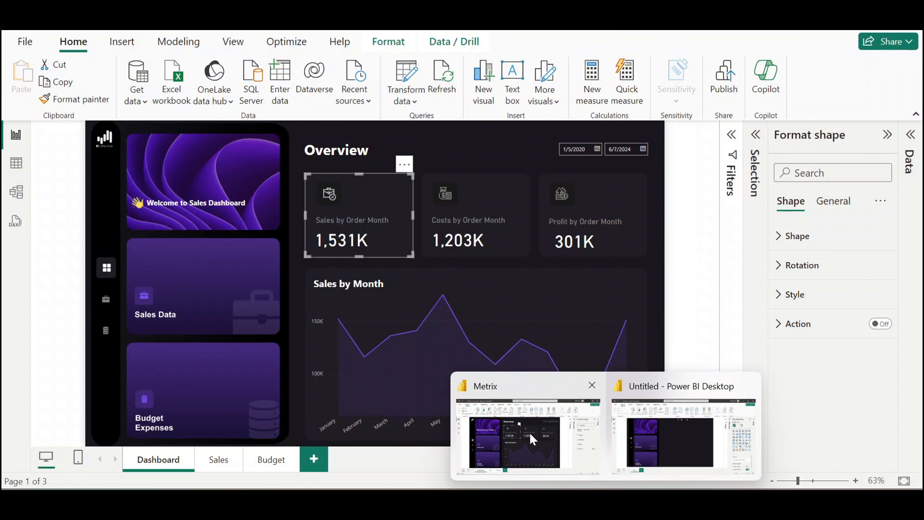
pyautogui.click(532, 437)
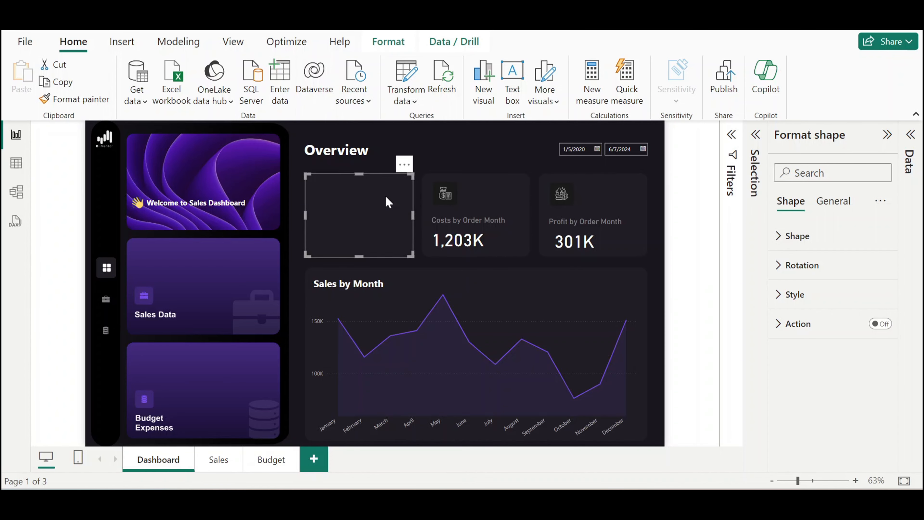
pyautogui.moveTo(551, 463)
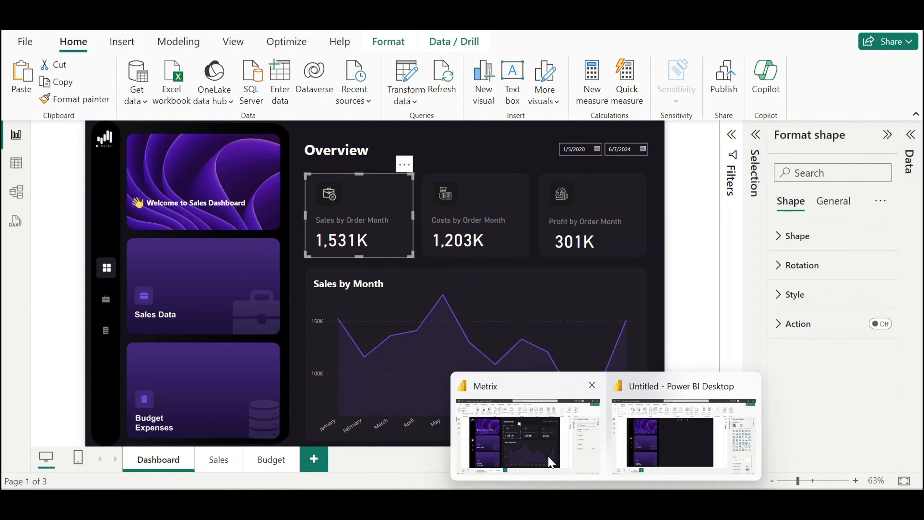
pyautogui.click(687, 433)
pyautogui.click(349, 231)
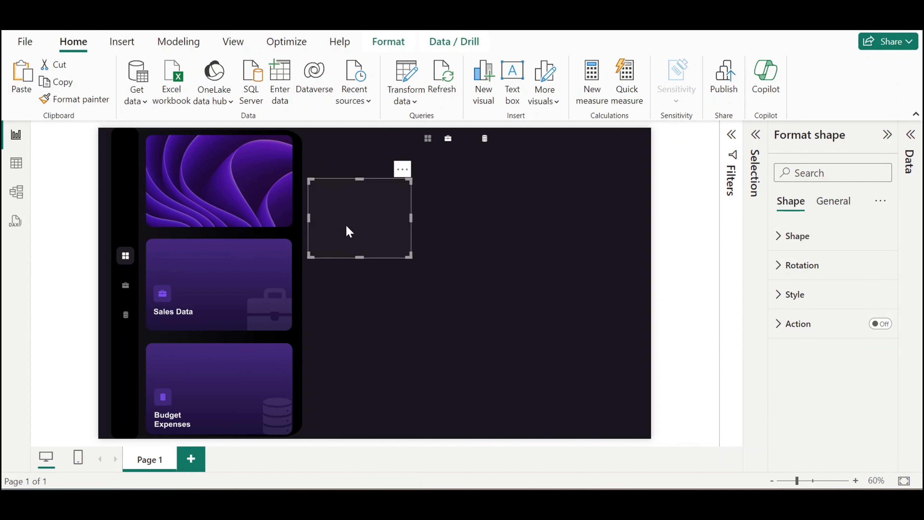
# Open the size properties of the pasted card background to check its height and width
pyautogui.click(834, 204)
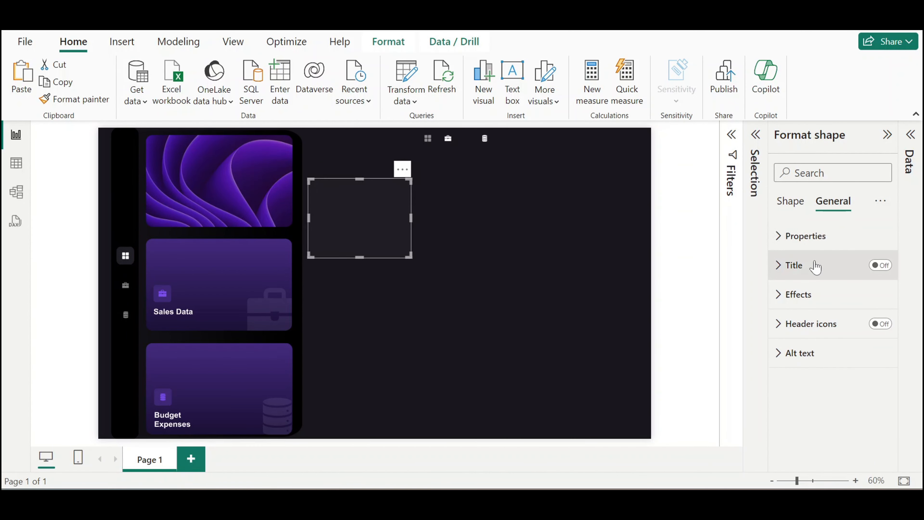
pyautogui.click(815, 266)
pyautogui.click(795, 232)
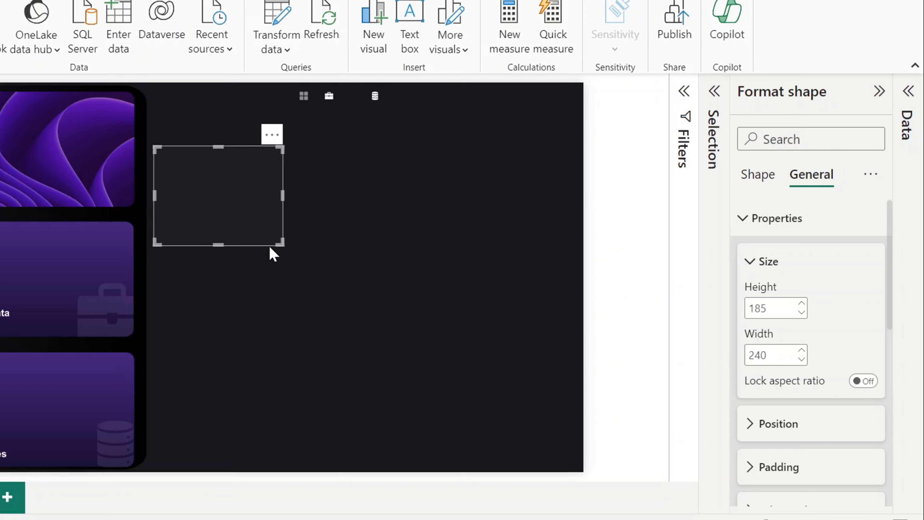
# Duplicate the card background twice and place the copies in a row beside the original
pyautogui.click(146, 245)
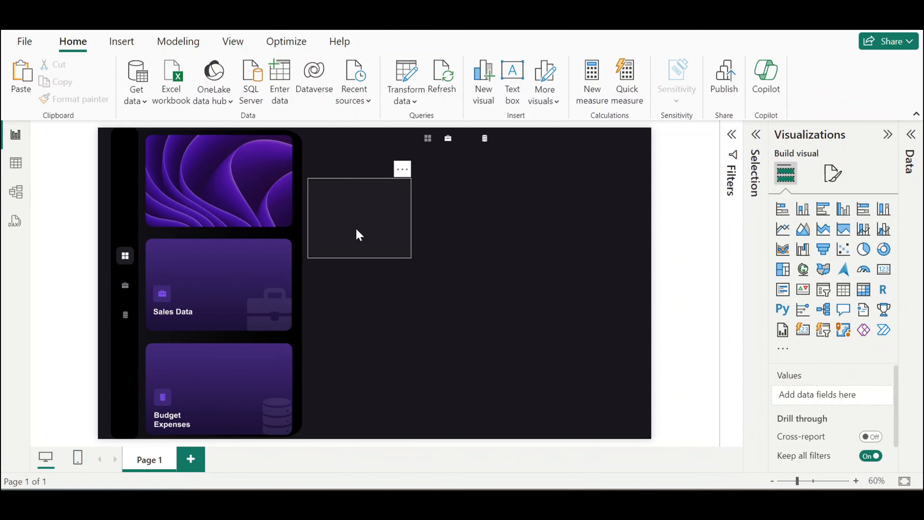
pyautogui.click(356, 229)
pyautogui.moveTo(356, 229); pyautogui.dragTo(475, 227)
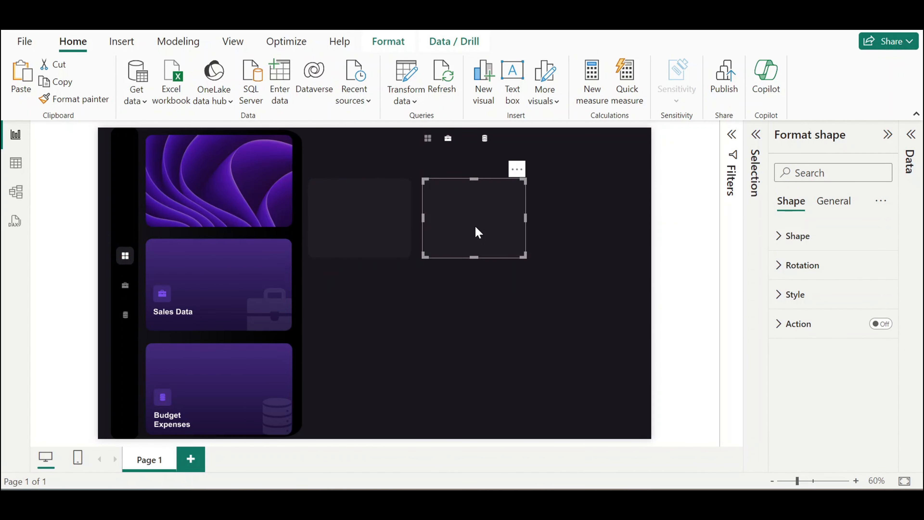
pyautogui.hotkey('ctrl', 'v')
pyautogui.moveTo(383, 233); pyautogui.dragTo(611, 226)
# Distribute the three card backgrounds horizontally and align them along their bottom edges
pyautogui.keyDown('ctrl'); pyautogui.click(498, 235); pyautogui.keyUp('ctrl')
pyautogui.keyDown('ctrl'); pyautogui.click(284, 226); pyautogui.keyUp('ctrl')
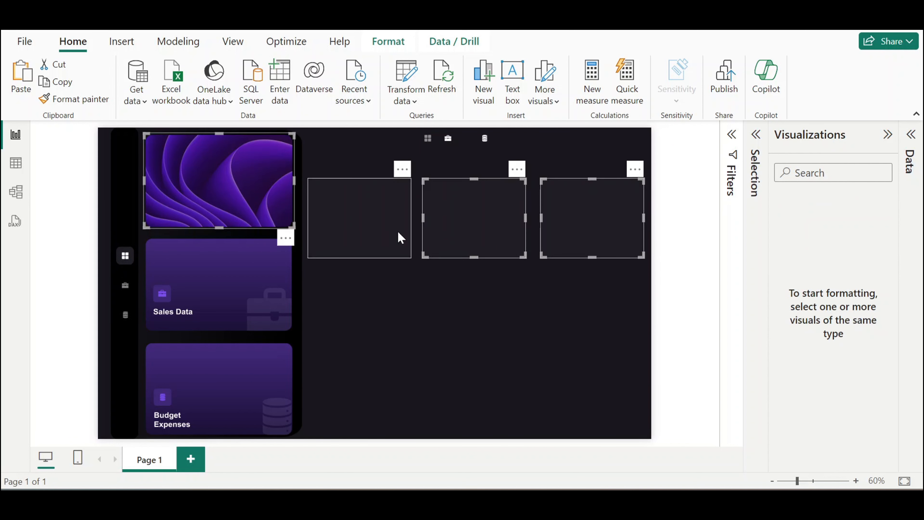
pyautogui.click(385, 279)
pyautogui.click(357, 229)
pyautogui.keyDown('ctrl'); pyautogui.click(475, 227); pyautogui.keyUp('ctrl')
pyautogui.keyDown('ctrl'); pyautogui.click(575, 226); pyautogui.keyUp('ctrl')
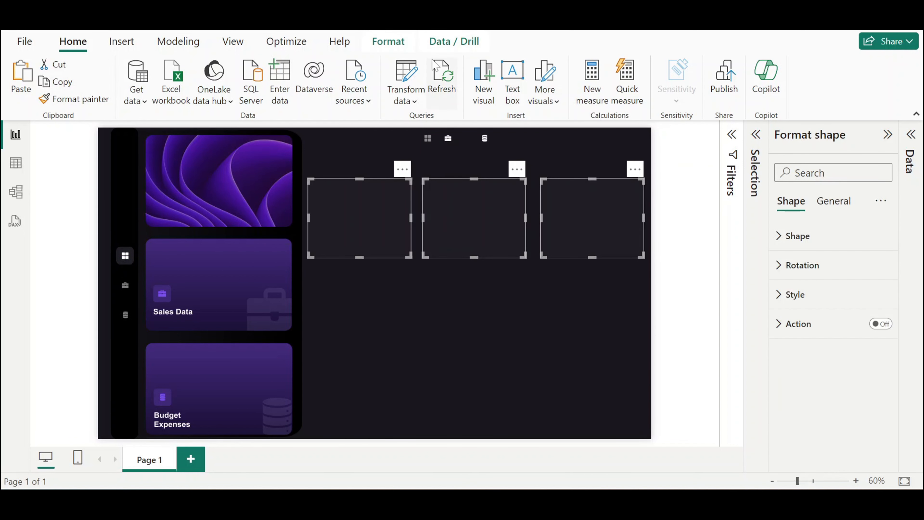
pyautogui.click(413, 49)
pyautogui.click(311, 84)
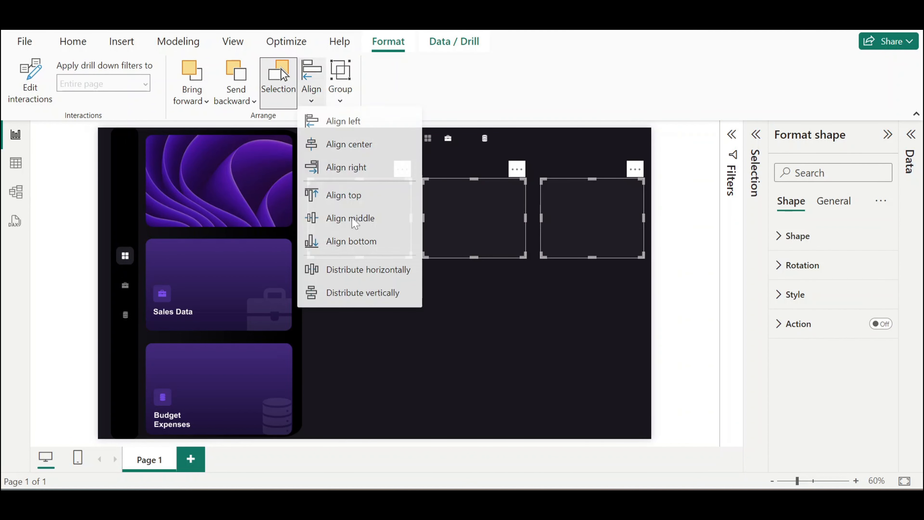
pyautogui.click(352, 279)
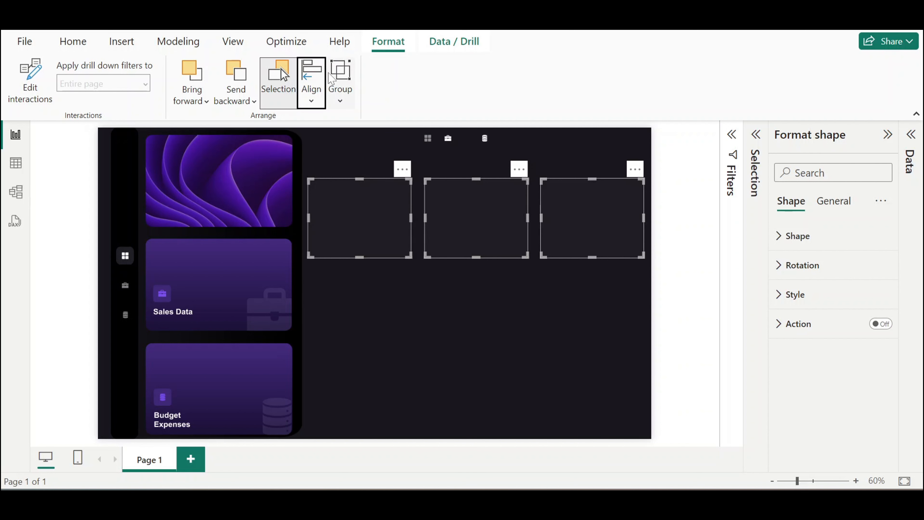
pyautogui.click(313, 106)
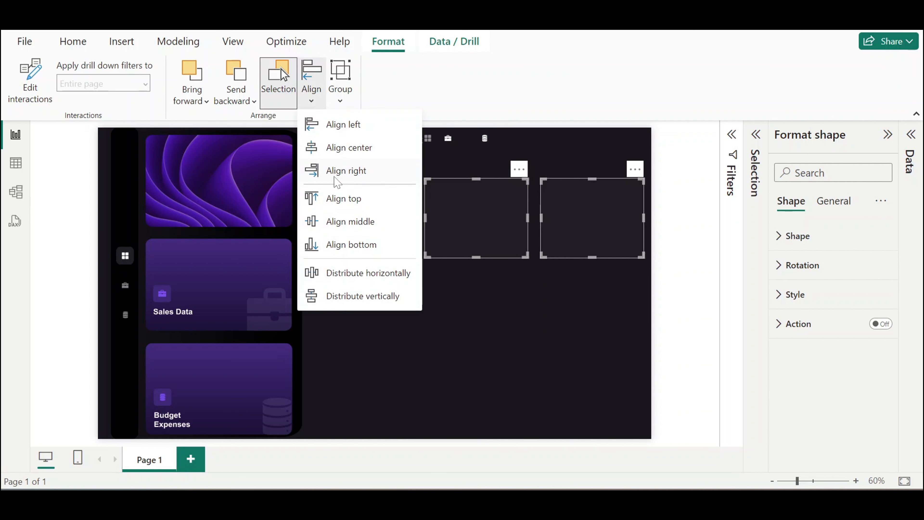
pyautogui.click(349, 244)
pyautogui.click(413, 316)
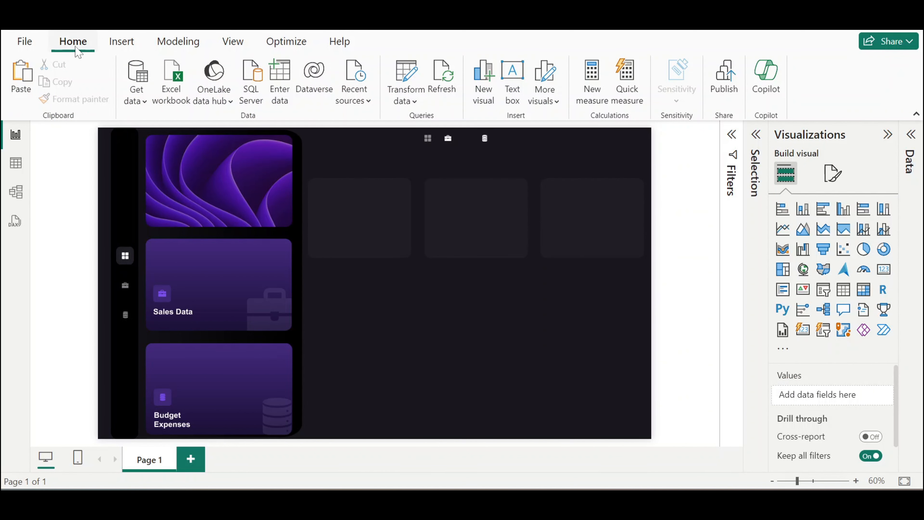
# Insert a text box below the first card background and reduce its height to about 75
pyautogui.click(121, 42)
pyautogui.click(441, 91)
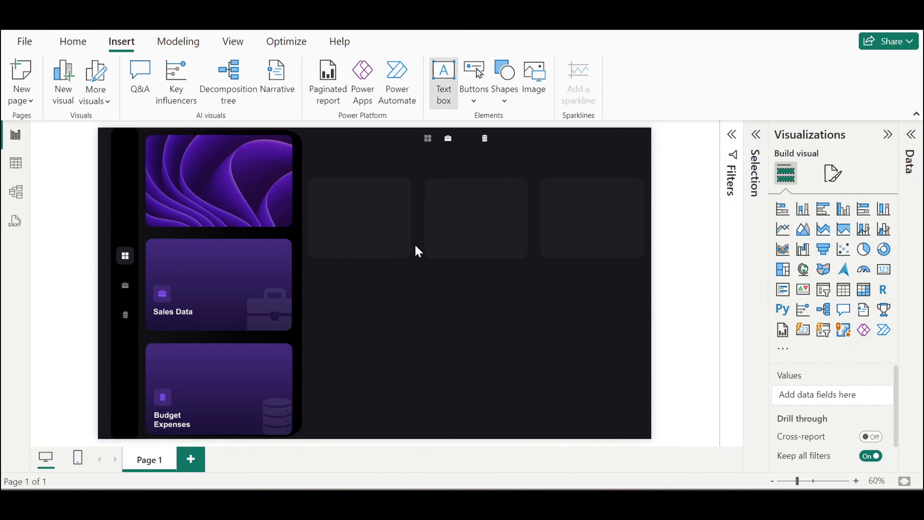
pyautogui.moveTo(359, 439); pyautogui.dragTo(367, 375)
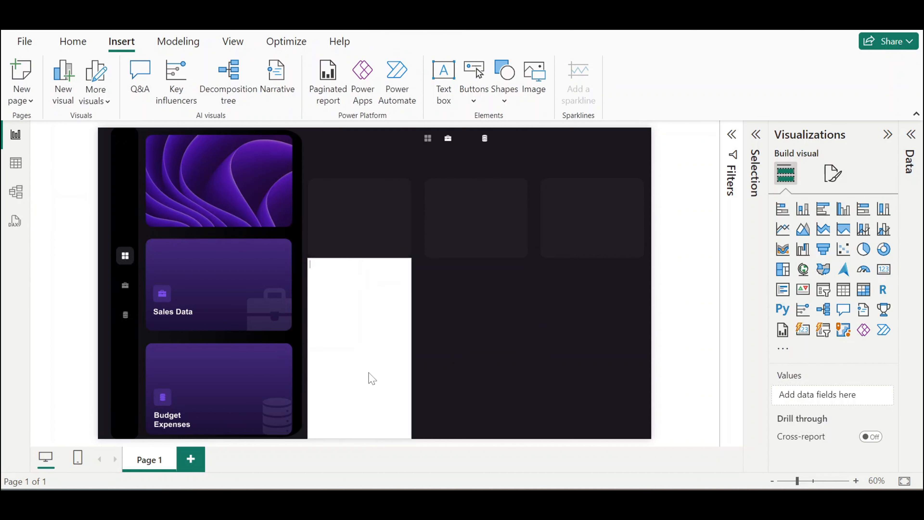
pyautogui.click(363, 418)
pyautogui.moveTo(355, 438); pyautogui.dragTo(363, 289)
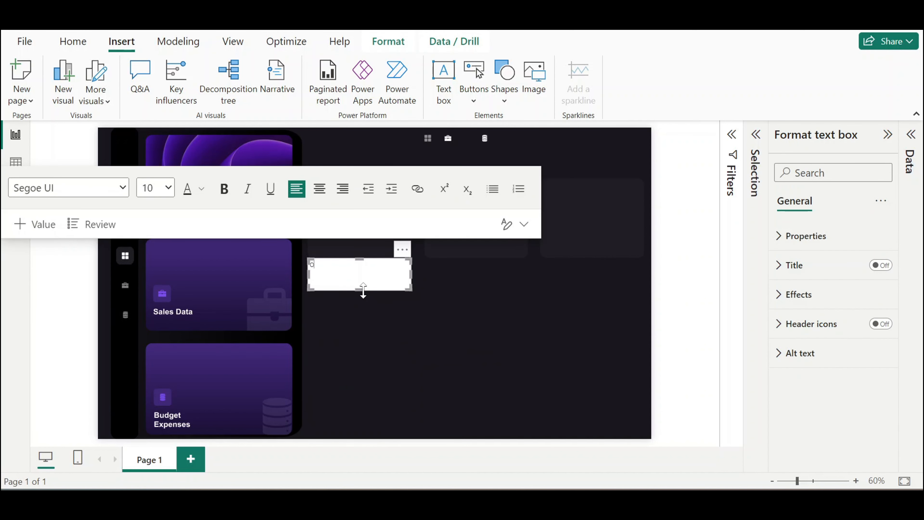
# Enter Overview in the text box and format it as bold, white text at size 24
pyautogui.hotkey('ctrl', 'a')
pyautogui.click(224, 188)
pyautogui.click(202, 188)
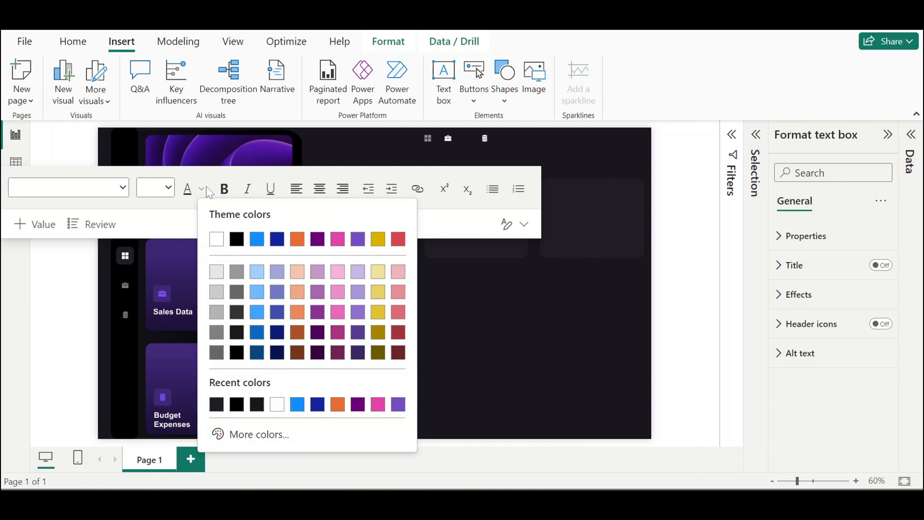
pyautogui.click(217, 239)
pyautogui.click(168, 187)
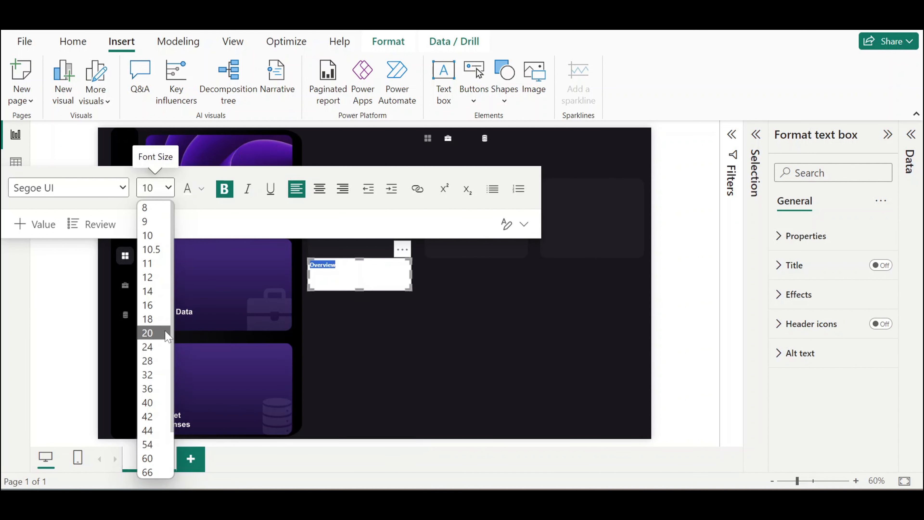
pyautogui.click(147, 347)
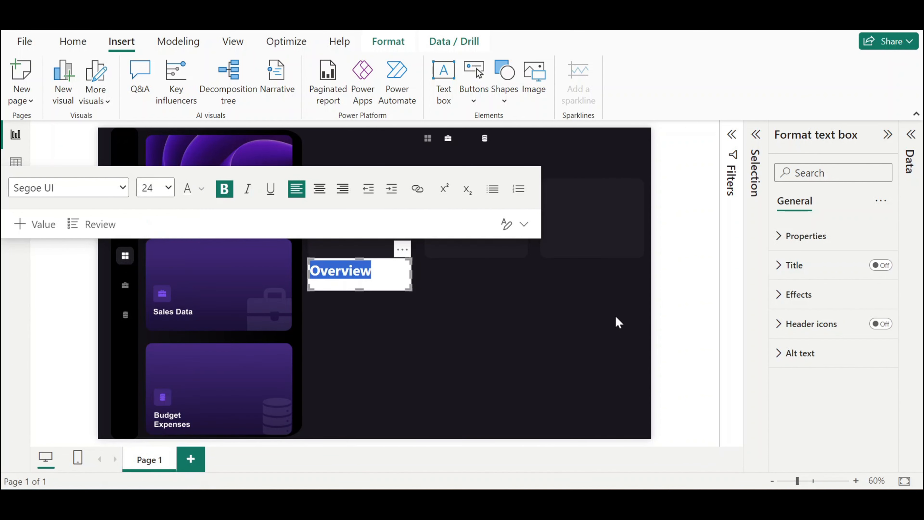
# Turn off the background of the Overview text box
pyautogui.click(799, 243)
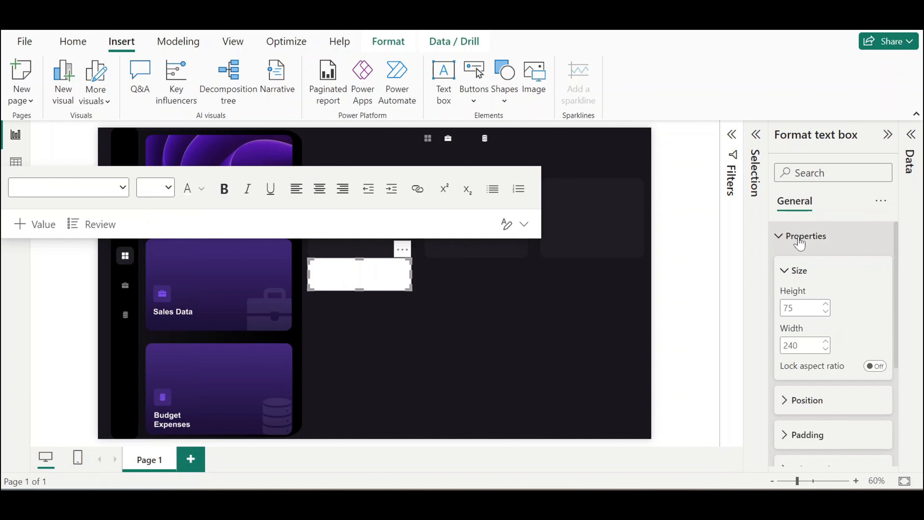
pyautogui.click(797, 237)
pyautogui.click(807, 322)
pyautogui.click(799, 294)
pyautogui.click(874, 329)
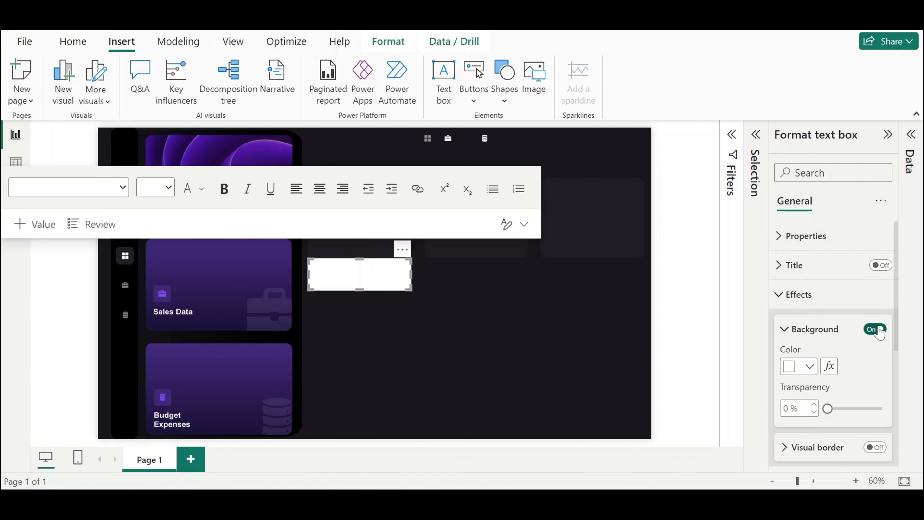
# Move the Overview heading above the first card background, slightly reduce its height and deselect it
pyautogui.moveTo(406, 257); pyautogui.dragTo(406, 129)
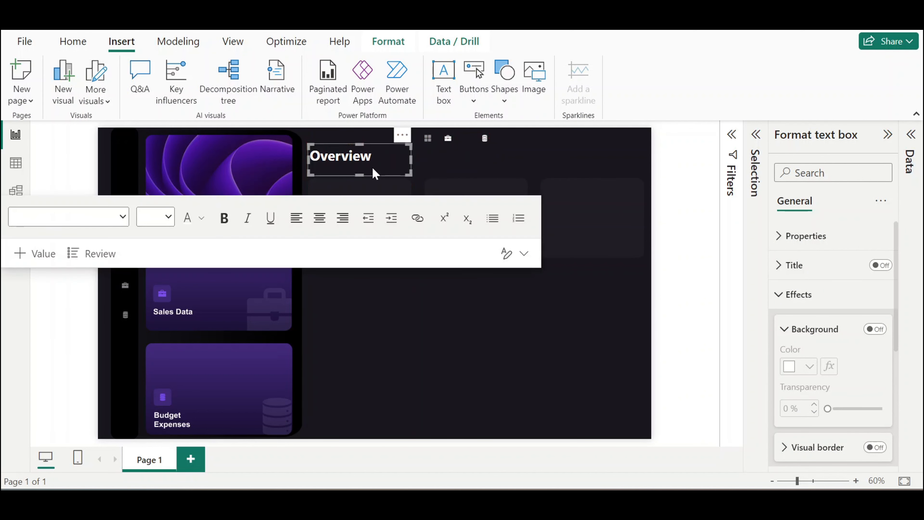
pyautogui.moveTo(358, 176); pyautogui.dragTo(360, 170)
pyautogui.click(492, 337)
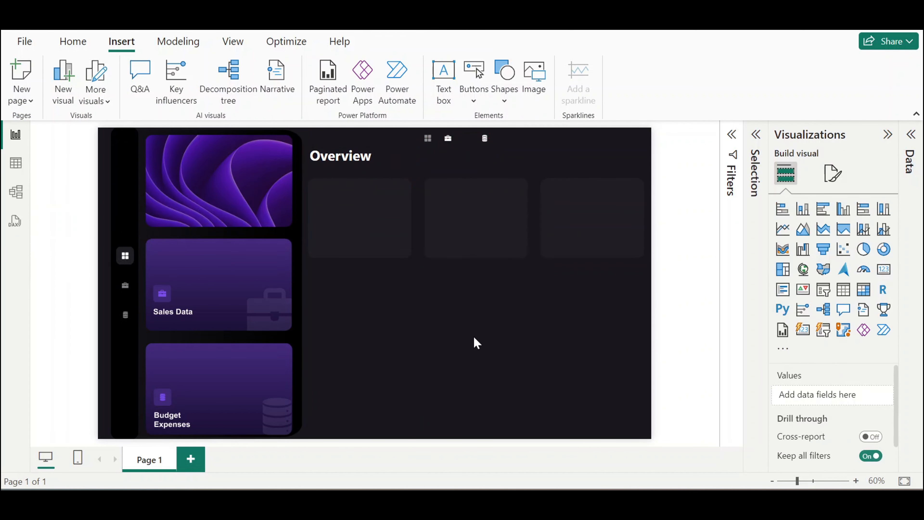
# Duplicate a card background beneath the row of three and enlarge it to span their full width and nearly reach the page bottom
pyautogui.click(360, 229)
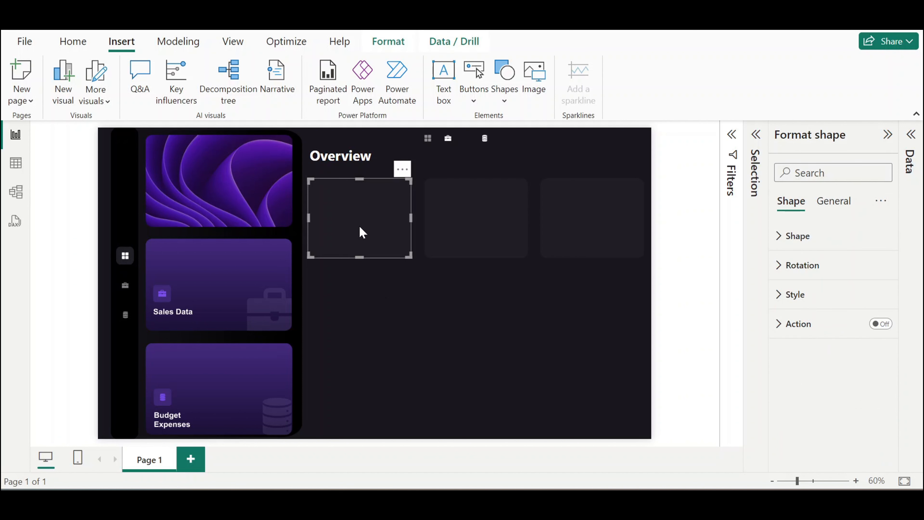
pyautogui.moveTo(369, 220); pyautogui.dragTo(643, 310)
pyautogui.moveTo(475, 349); pyautogui.dragTo(478, 429)
# Examine the KPI cards and their backgrounds in the Metrix report, and return to the untitled report
pyautogui.moveTo(617, 475)
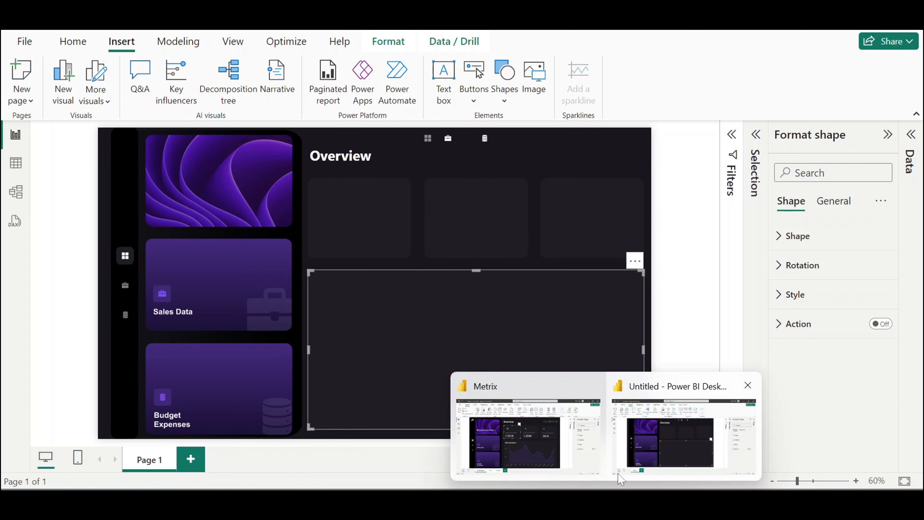
pyautogui.moveTo(582, 462)
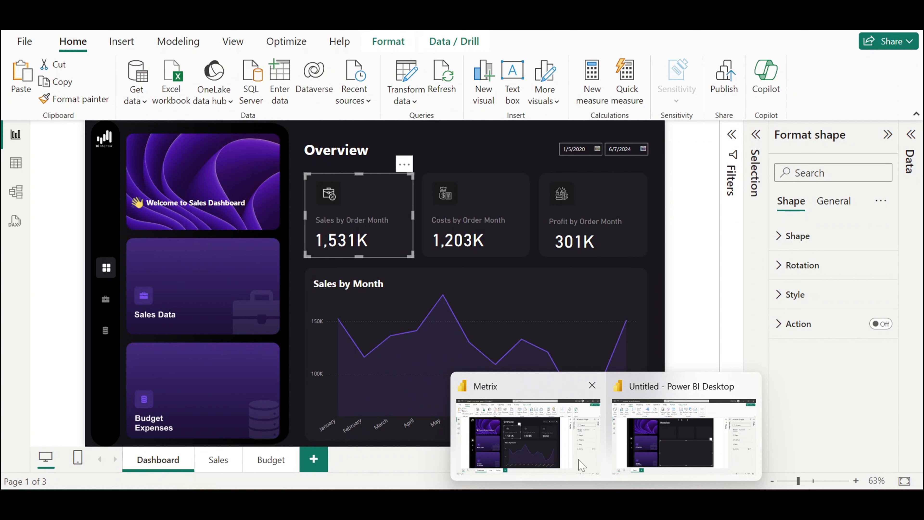
pyautogui.click(581, 465)
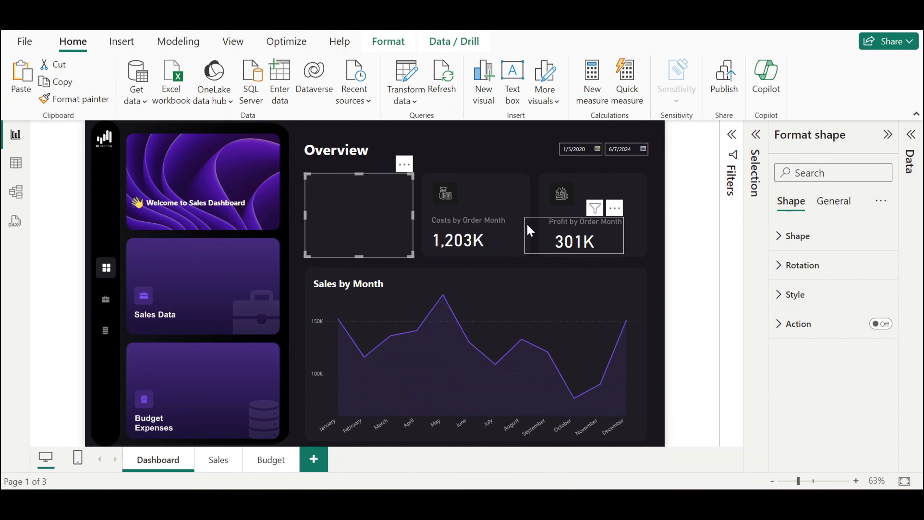
pyautogui.click(517, 200)
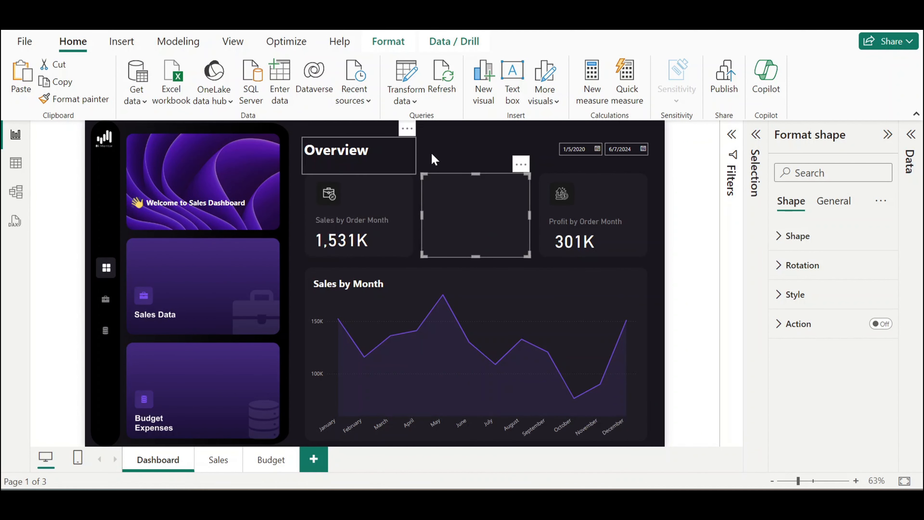
pyautogui.click(448, 150)
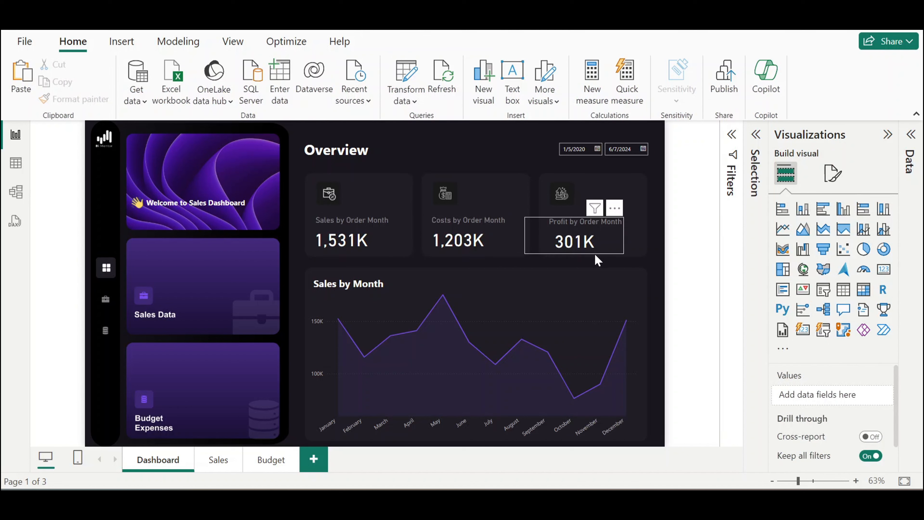
pyautogui.click(544, 431)
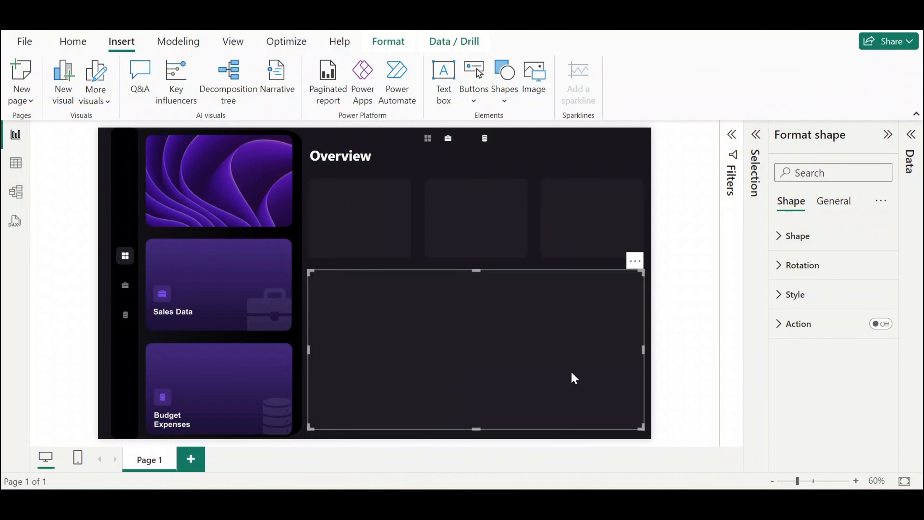
# Insert a card visual, reduce its height and position it over the first card background
pyautogui.click(380, 237)
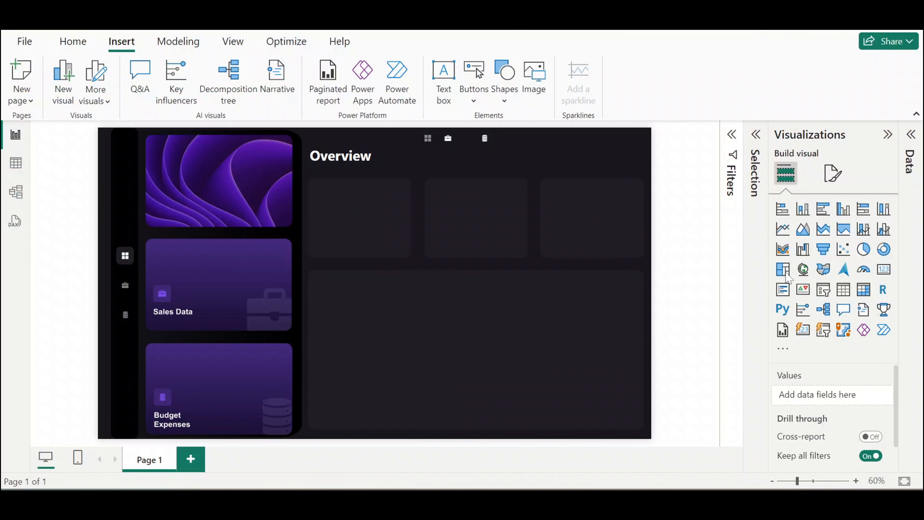
pyautogui.click(883, 270)
pyautogui.moveTo(210, 242); pyautogui.dragTo(360, 262)
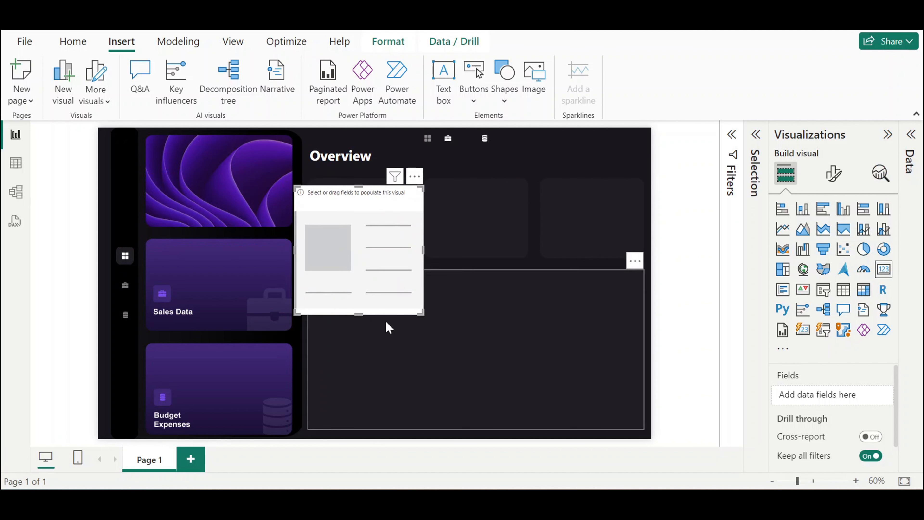
pyautogui.moveTo(359, 314); pyautogui.dragTo(363, 251)
pyautogui.moveTo(384, 219); pyautogui.dragTo(396, 226)
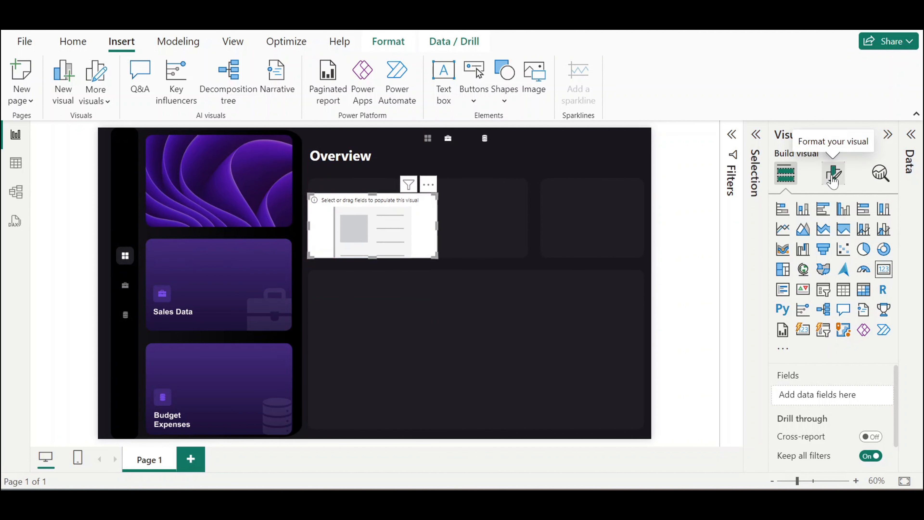
# Add the Sales field from Sheet1 to the new card visual
pyautogui.click(910, 160)
pyautogui.click(807, 187)
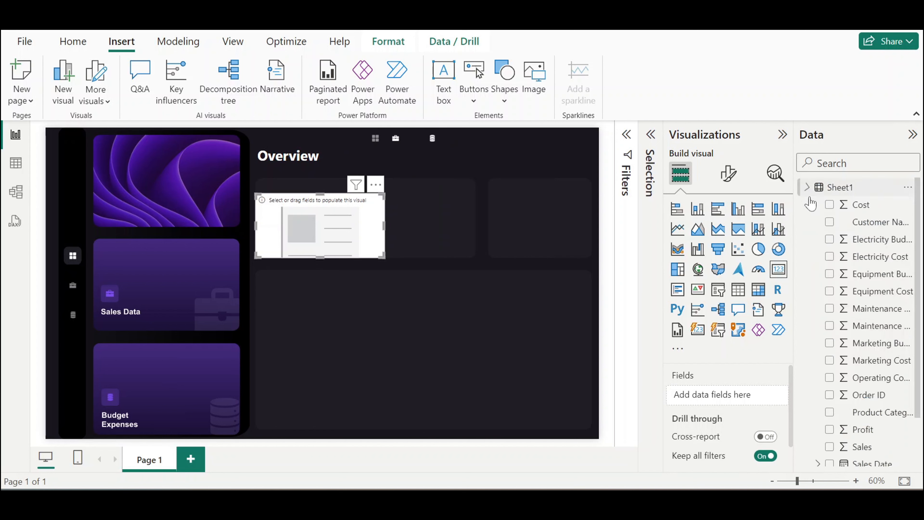
pyautogui.scroll(-2, 832, 344)
pyautogui.moveTo(874, 398); pyautogui.dragTo(752, 405)
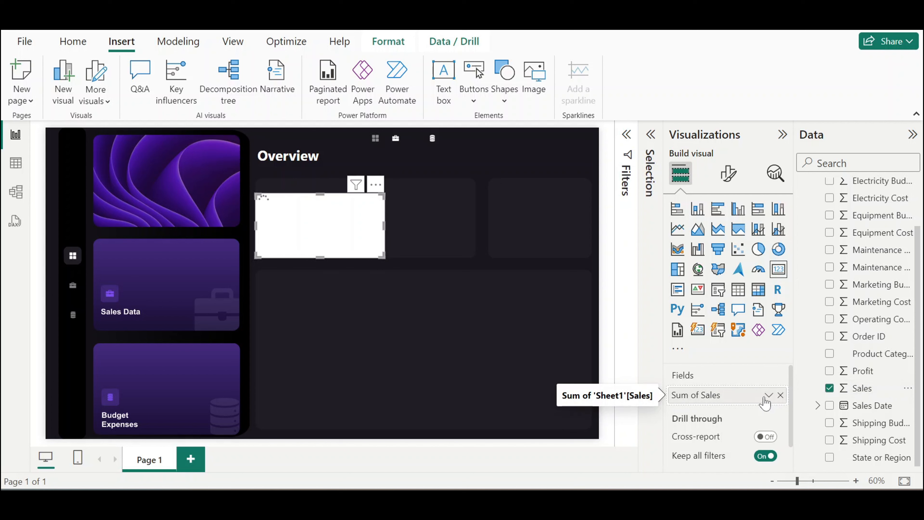
# Set the callout value colour of the Sales card to white
pyautogui.click(727, 174)
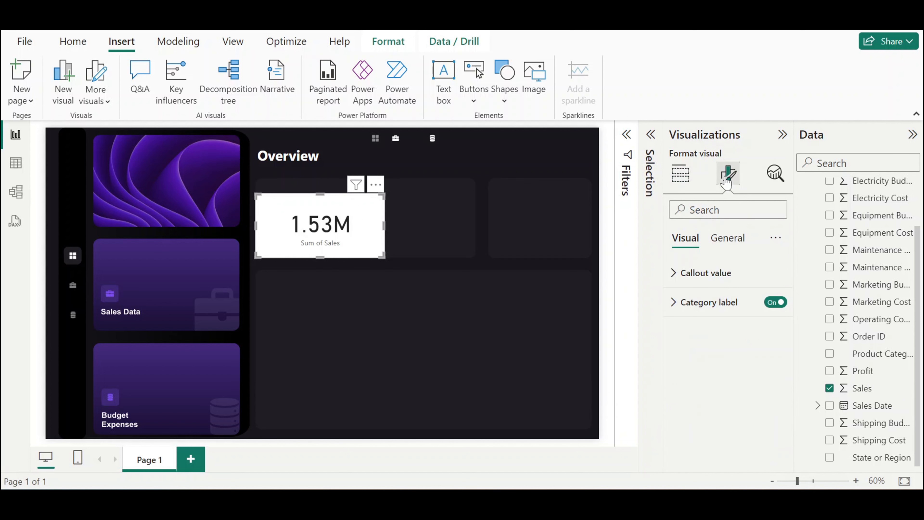
pyautogui.click(706, 272)
pyautogui.scroll(-2, 728, 345)
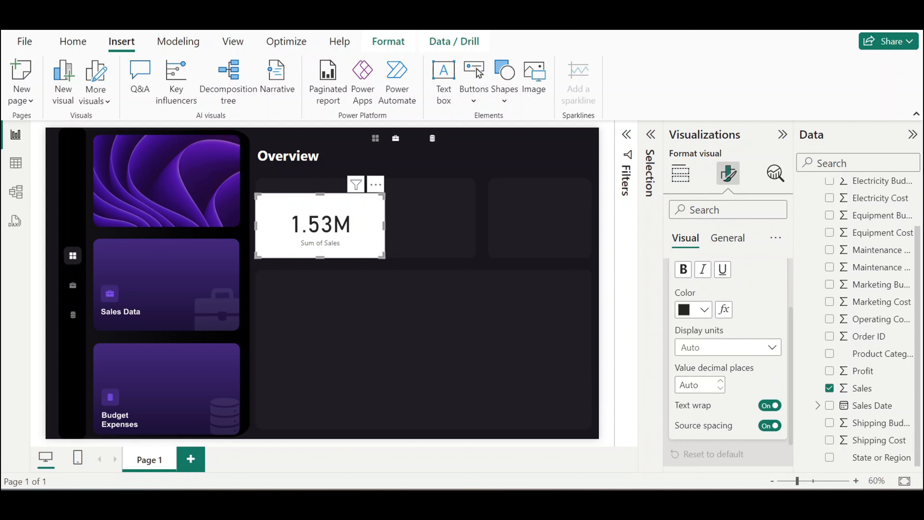
pyautogui.click(704, 309)
pyautogui.click(709, 81)
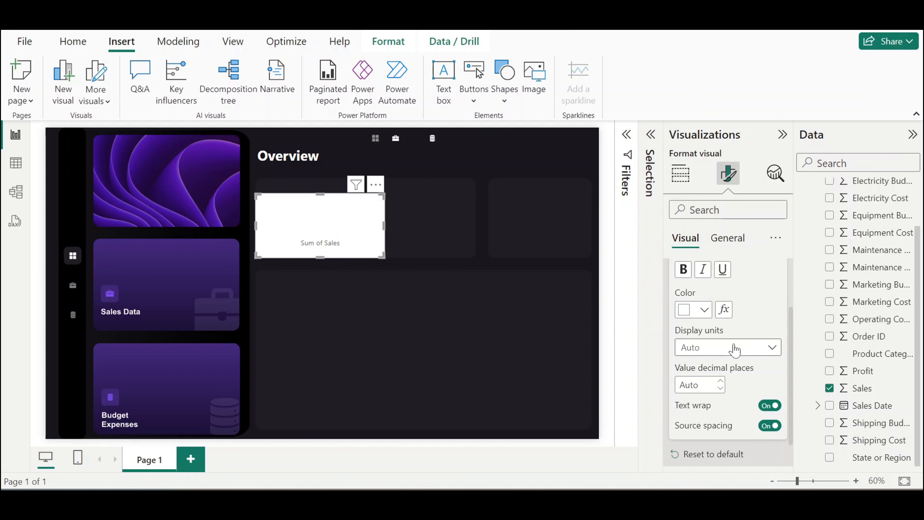
pyautogui.scroll(-1, 734, 348)
pyautogui.scroll(3, 731, 291)
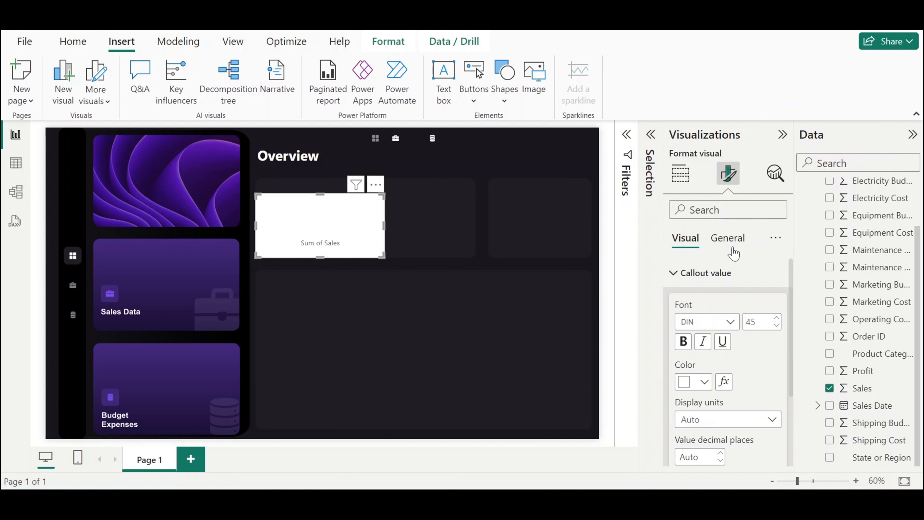
# Turn off the background and the category label of the Sales card
pyautogui.click(728, 238)
pyautogui.click(713, 331)
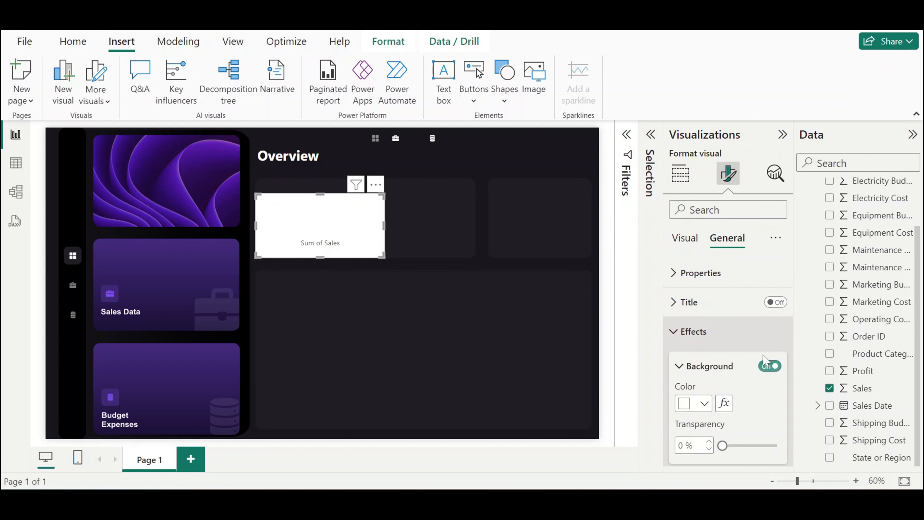
pyautogui.click(767, 366)
pyautogui.click(683, 331)
pyautogui.click(684, 238)
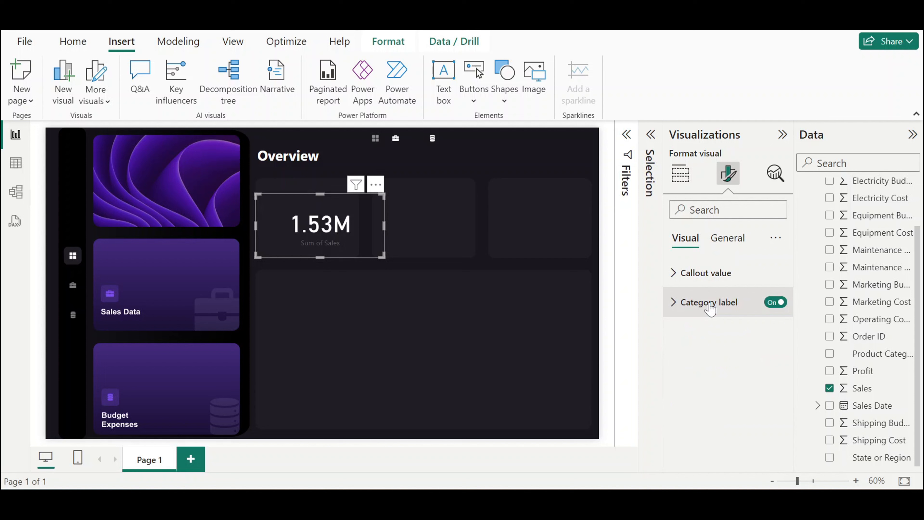
pyautogui.click(777, 303)
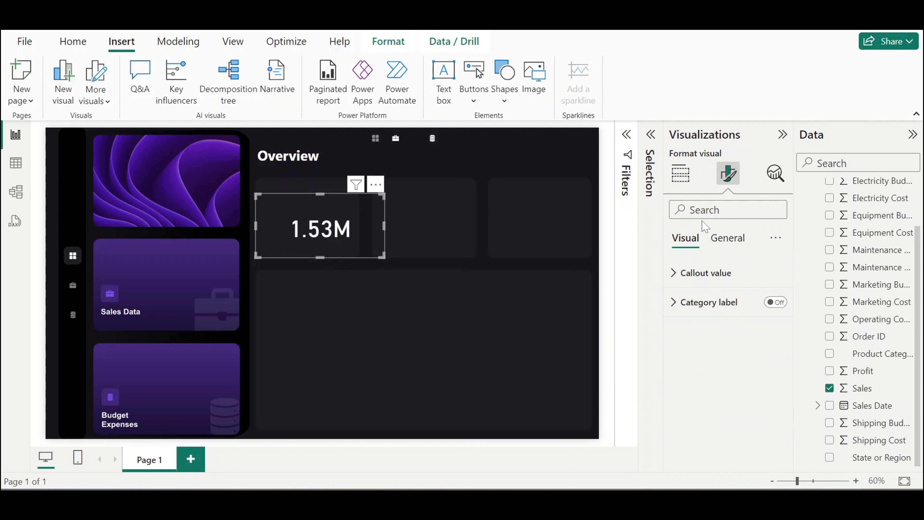
# Turn on the Sales card's title and set its text to "Sales by Order Month"
pyautogui.click(728, 238)
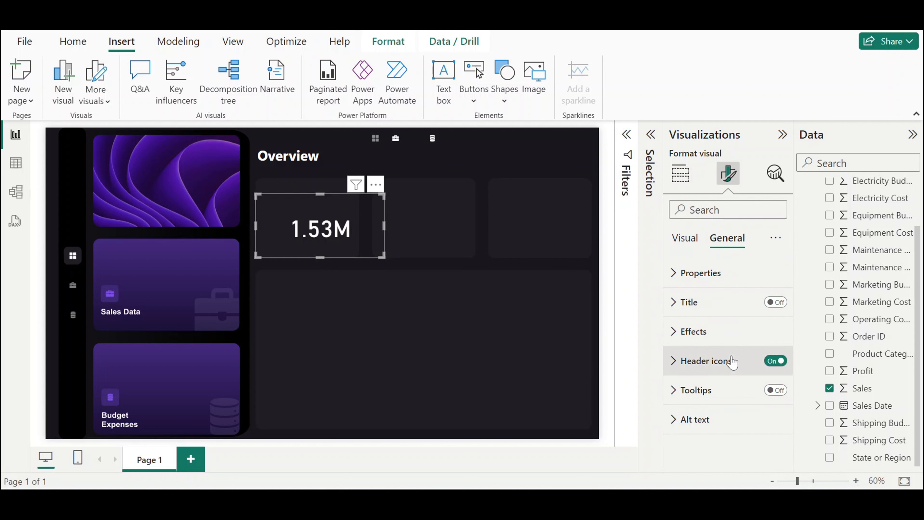
pyautogui.click(775, 302)
pyautogui.click(765, 331)
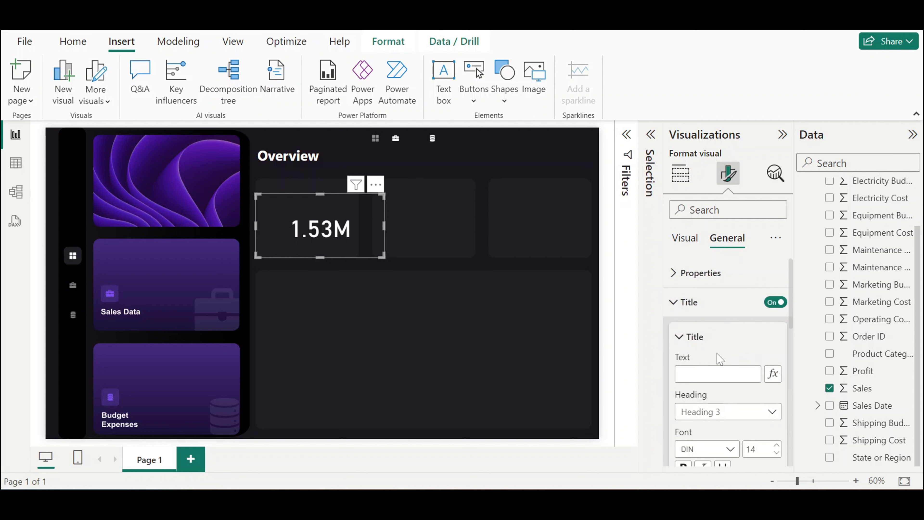
pyautogui.click(717, 373)
pyautogui.write('Sales by')
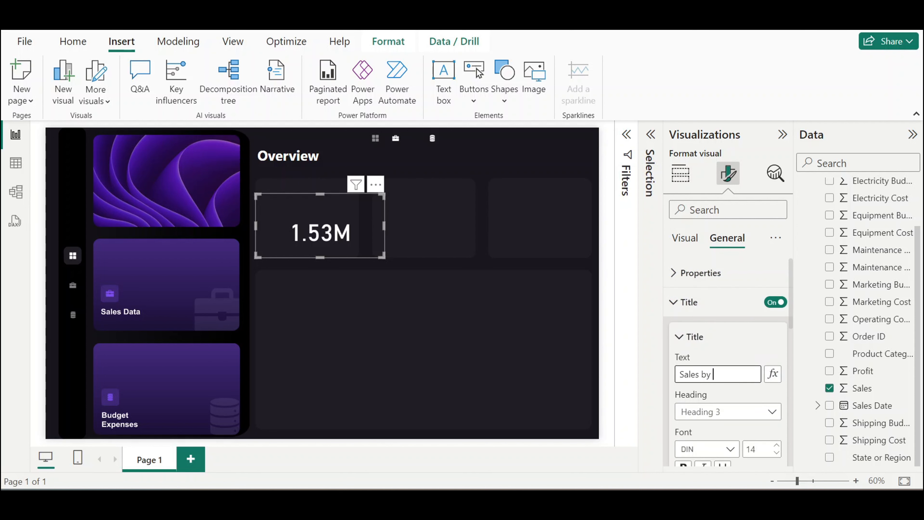
pyautogui.write(' Order Month')
# Set the Sales card's title text colour to dark grey and centre the title horizontally
pyautogui.scroll(-2, 706, 379)
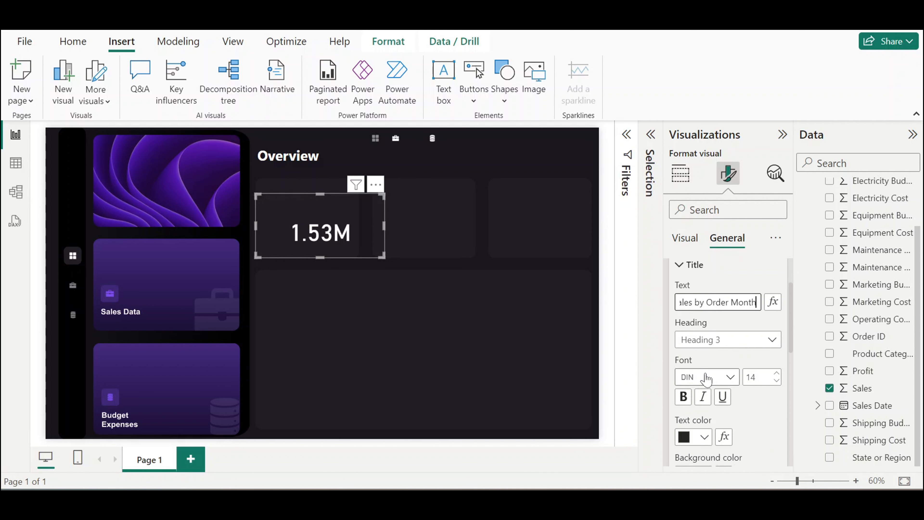
pyautogui.click(703, 437)
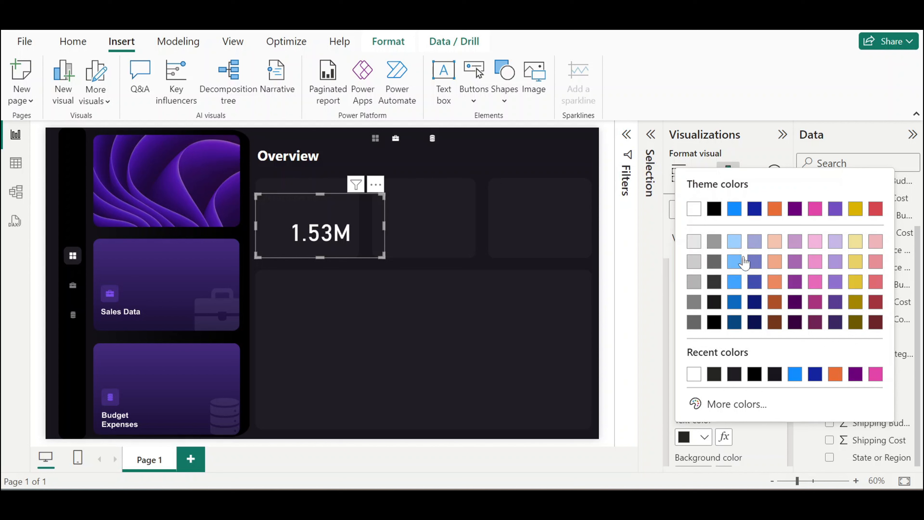
pyautogui.click(714, 263)
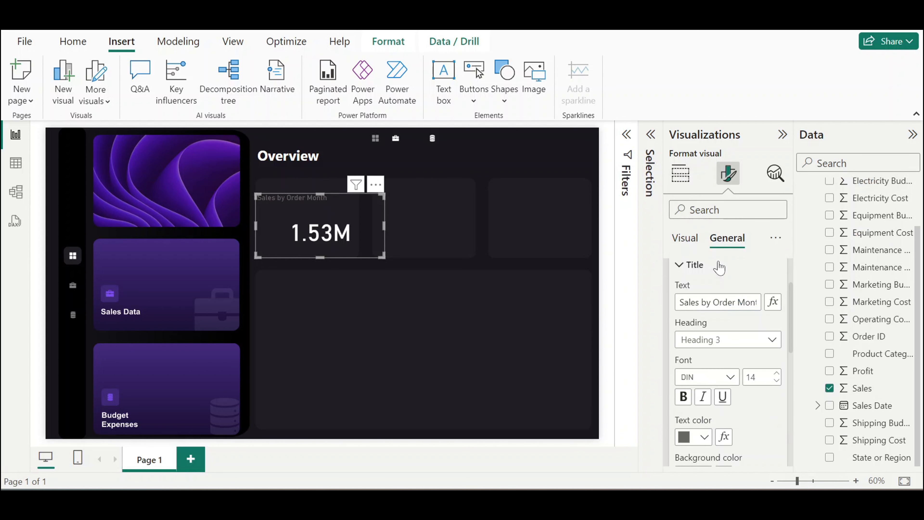
pyautogui.scroll(-2, 719, 422)
pyautogui.scroll(-1, 718, 421)
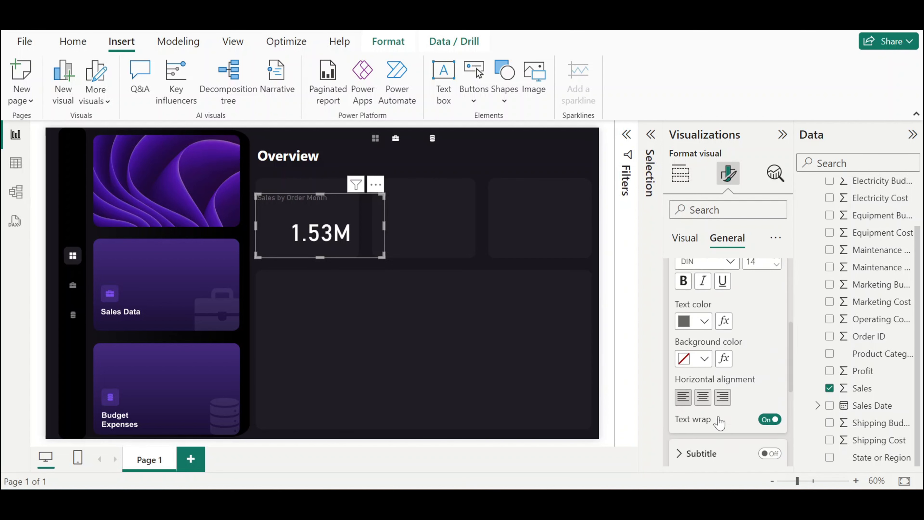
pyautogui.scroll(1, 718, 421)
pyautogui.click(702, 441)
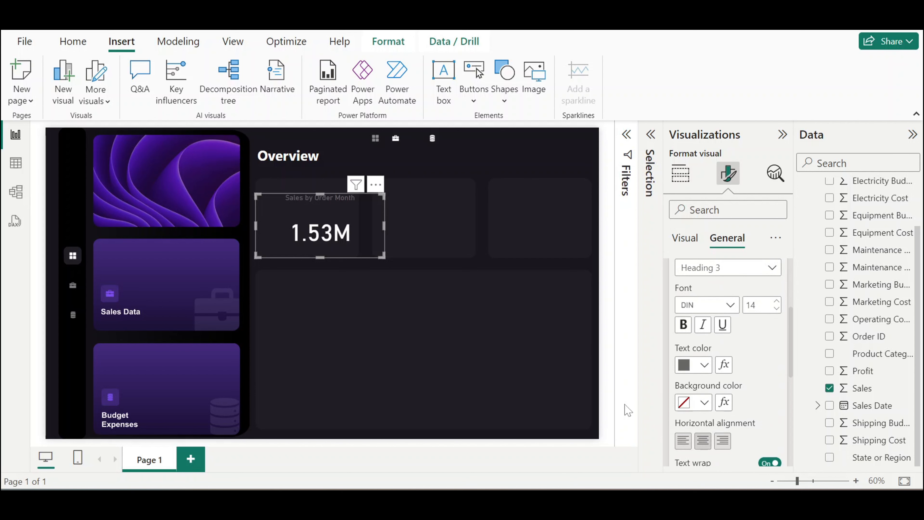
# Set the Sales card's title font size to 16, and shrink and reposition the card over the first card background
pyautogui.moveTo(317, 255); pyautogui.dragTo(319, 236)
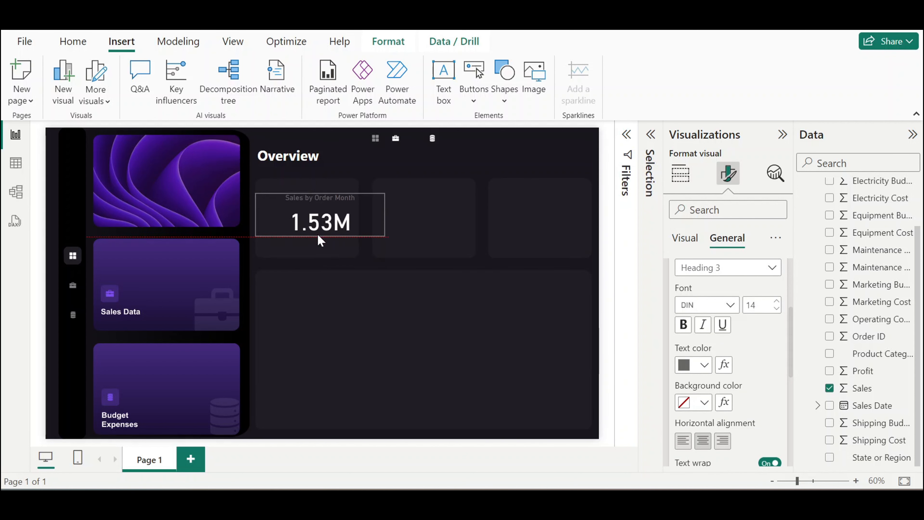
pyautogui.click(776, 303)
pyautogui.click(776, 303)
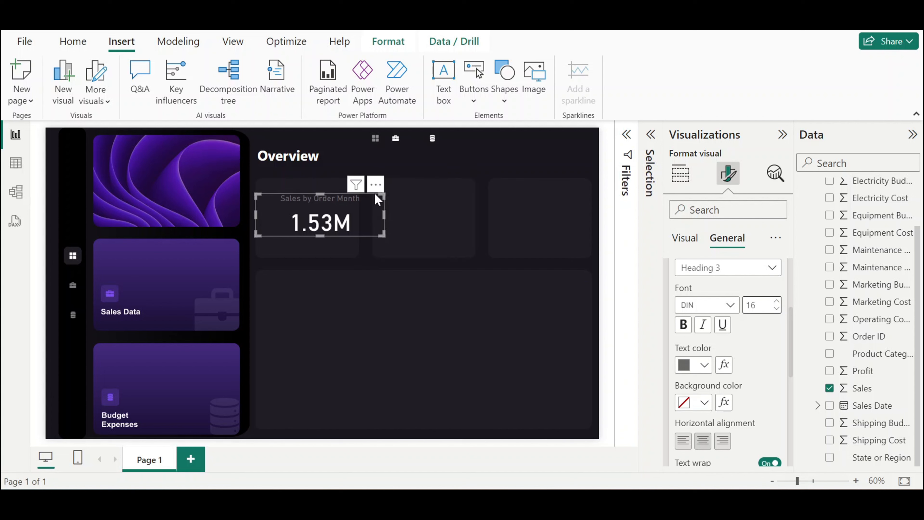
pyautogui.moveTo(371, 190); pyautogui.dragTo(360, 231)
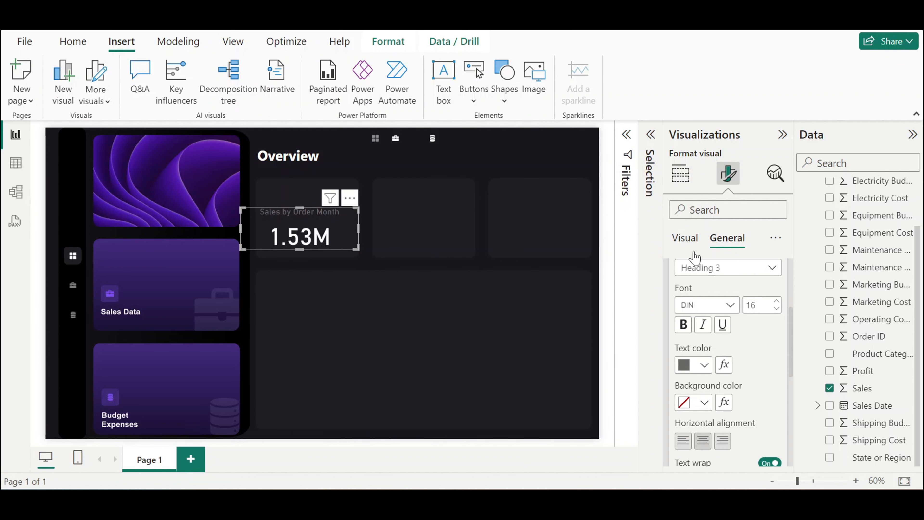
# Show the Sales callout value in Thousands with 0 decimal places and move the card slightly lower on its background
pyautogui.click(685, 238)
pyautogui.click(709, 274)
pyautogui.scroll(-2, 733, 356)
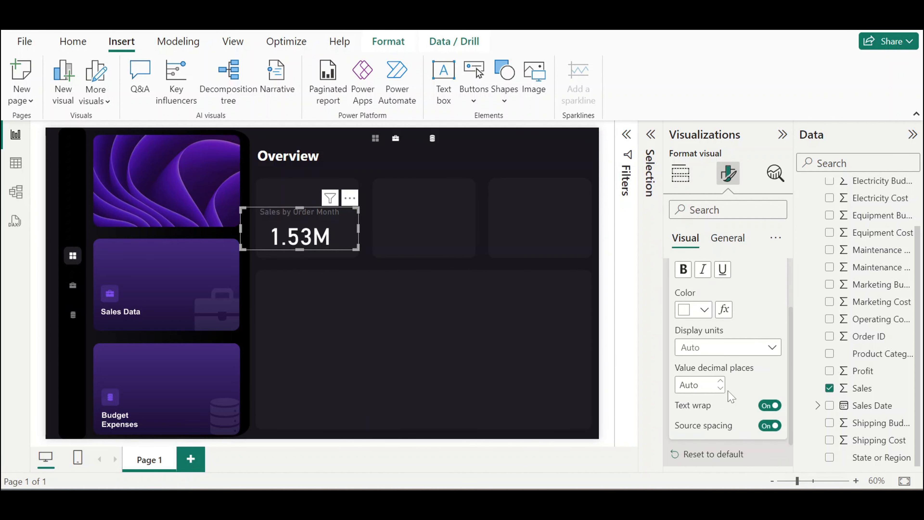
pyautogui.click(733, 356)
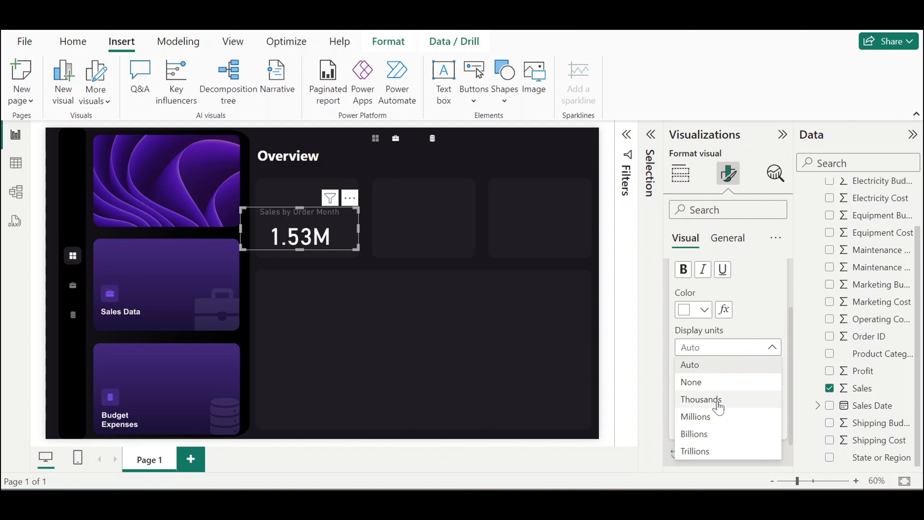
pyautogui.click(718, 403)
pyautogui.click(719, 388)
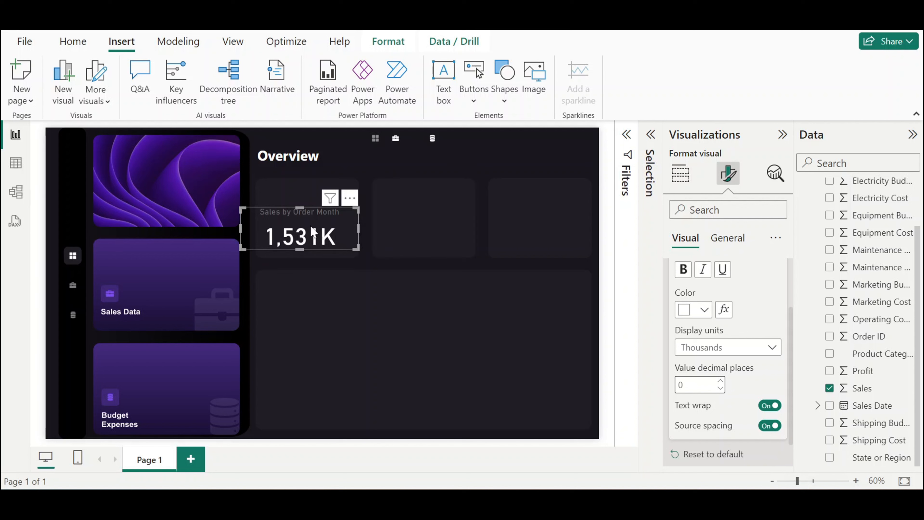
pyautogui.moveTo(347, 204); pyautogui.dragTo(346, 206)
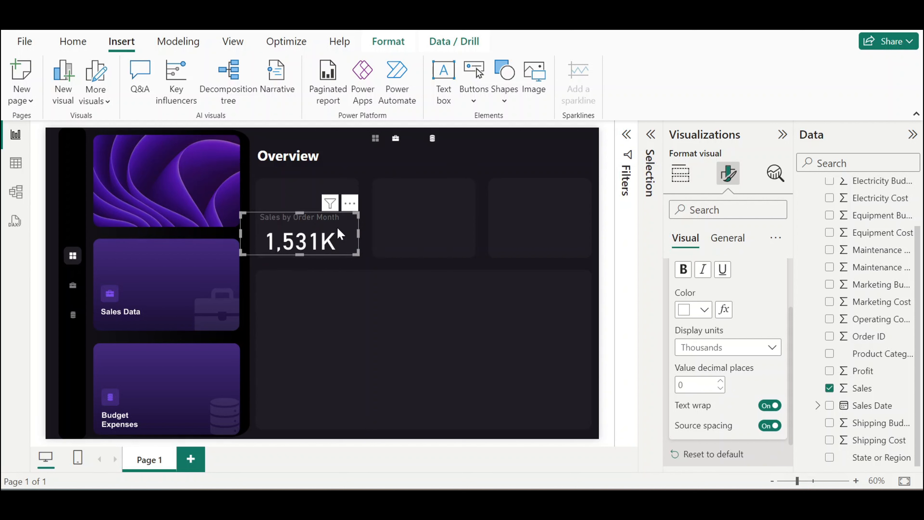
# Paste two copies of the Sales card and align them over the second and third card backgrounds
pyautogui.hotkey('ctrl', 'v')
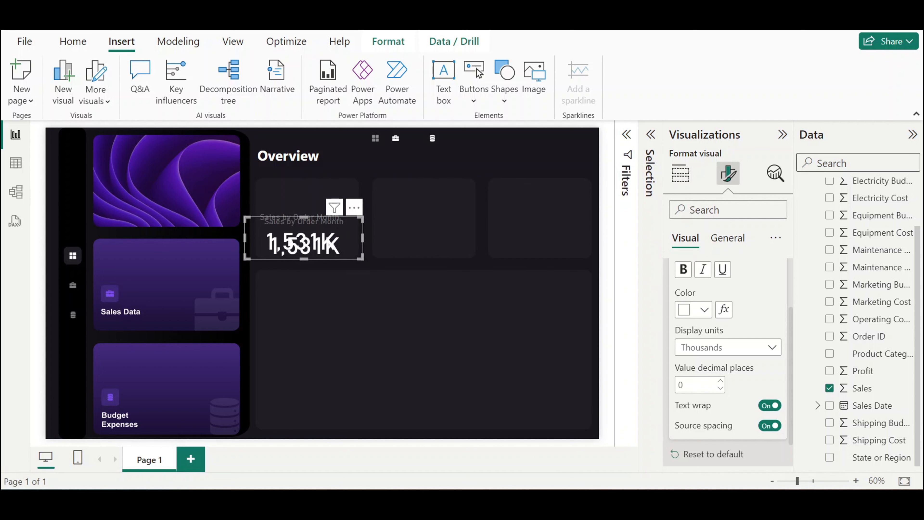
pyautogui.click(782, 134)
pyautogui.moveTo(403, 210); pyautogui.dragTo(515, 202)
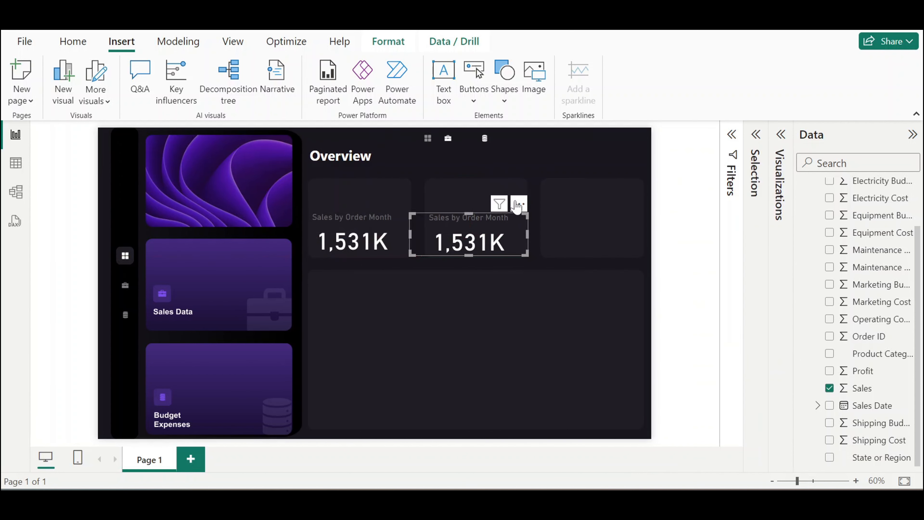
pyautogui.hotkey('ctrl', 'v')
pyautogui.moveTo(405, 213); pyautogui.dragTo(633, 208)
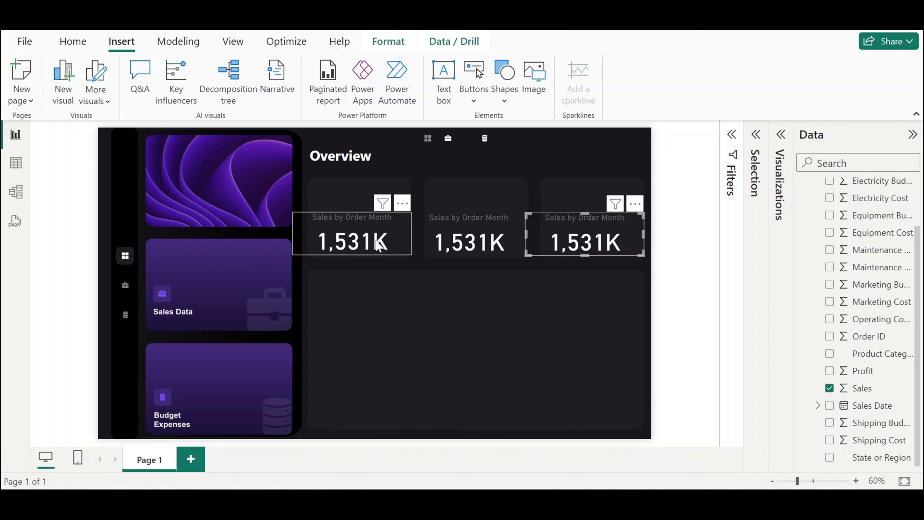
# Select all three KPI cards and reduce their callout value font size to 35
pyautogui.click(398, 224)
pyautogui.keyDown('ctrl'); pyautogui.click(469, 233); pyautogui.keyUp('ctrl')
pyautogui.keyDown('ctrl'); pyautogui.click(585, 233); pyautogui.keyUp('ctrl')
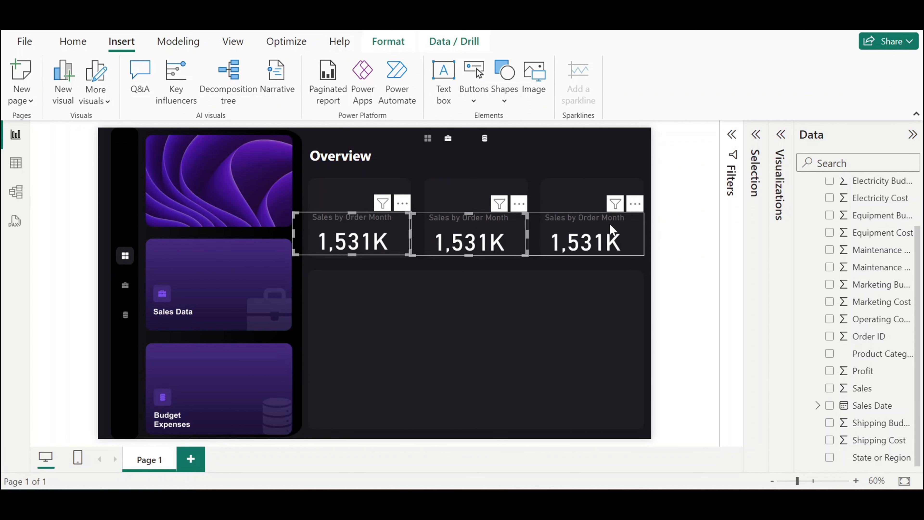
pyautogui.click(782, 135)
pyautogui.click(713, 273)
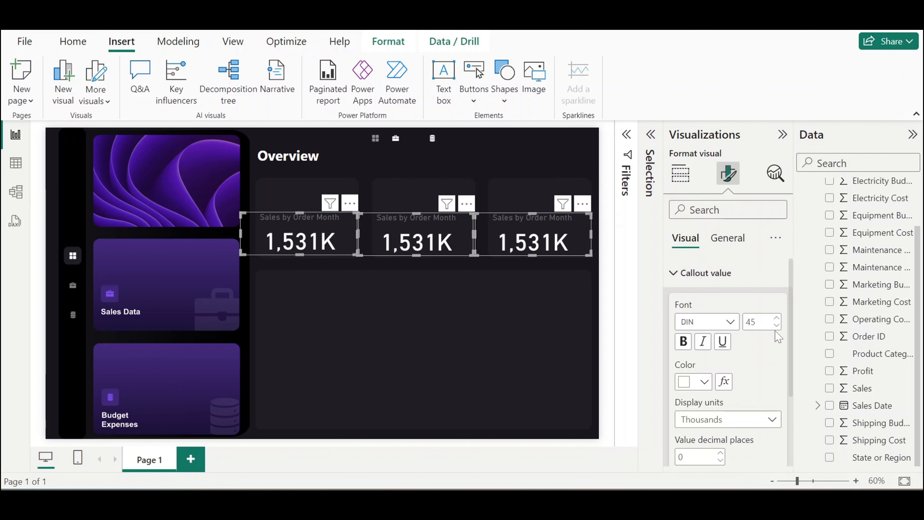
pyautogui.click(776, 326)
pyautogui.click(775, 327)
pyautogui.click(775, 326)
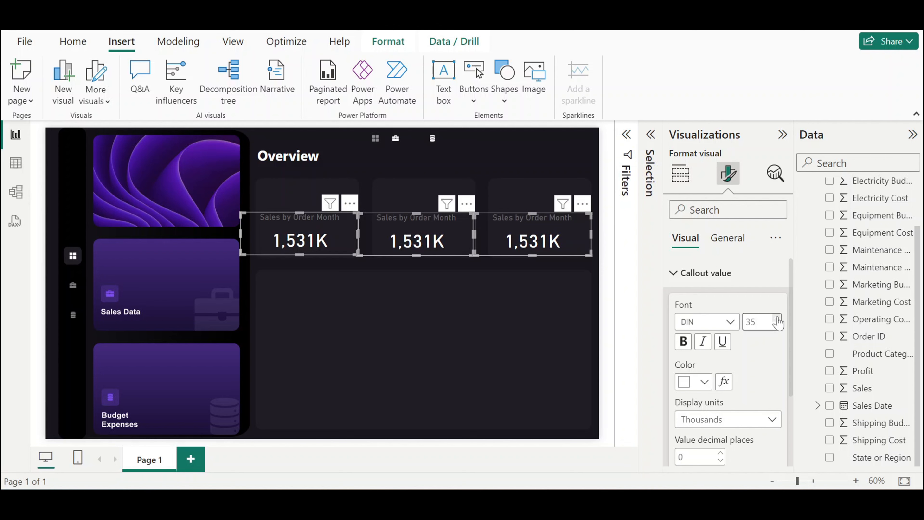
# Examine the callout value and title formatting of the Sales card in the Metrix report, and return to the untitled report
pyautogui.click(659, 450)
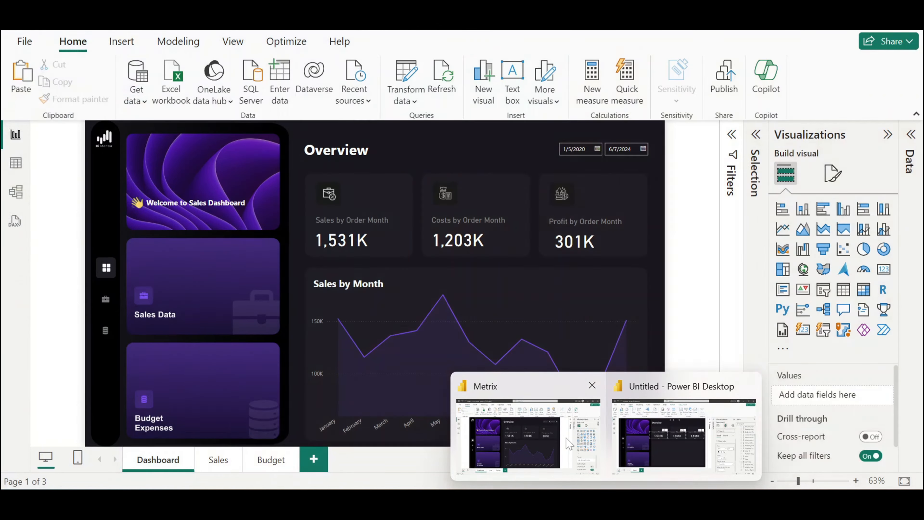
pyautogui.click(374, 245)
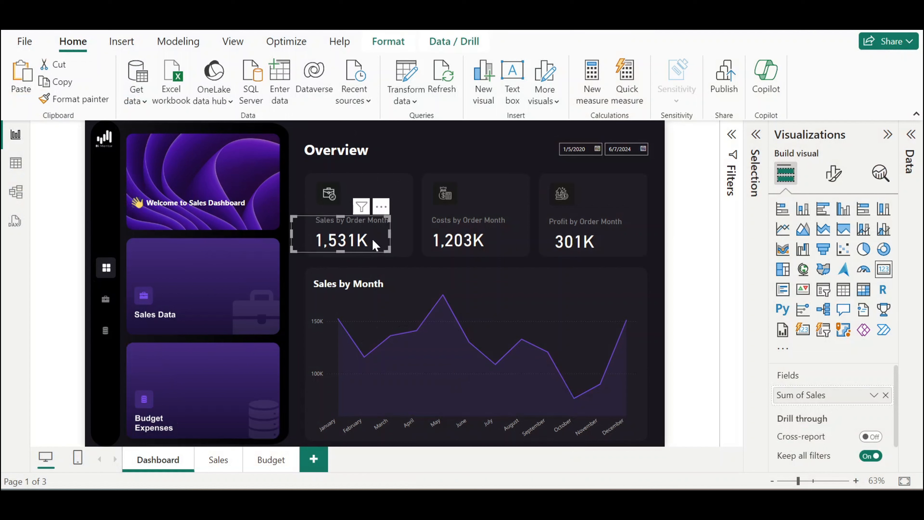
pyautogui.click(832, 173)
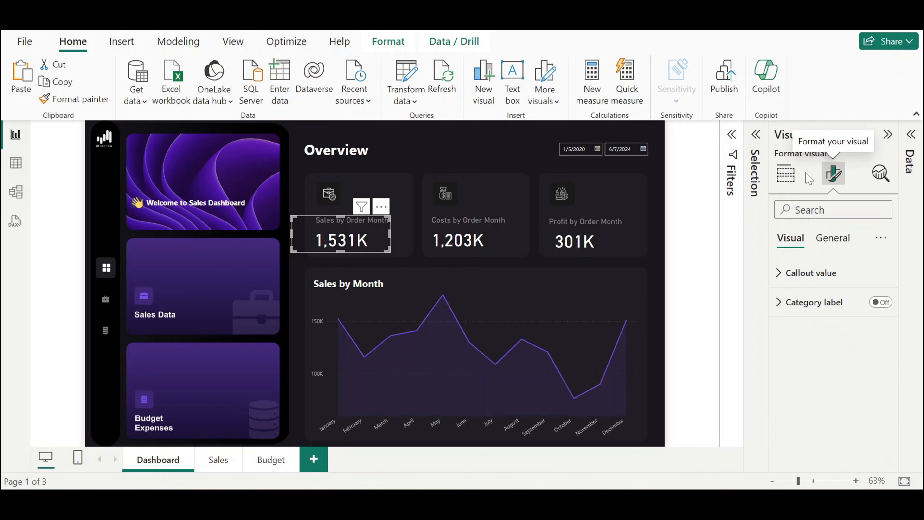
pyautogui.click(800, 273)
pyautogui.scroll(-3, 868, 352)
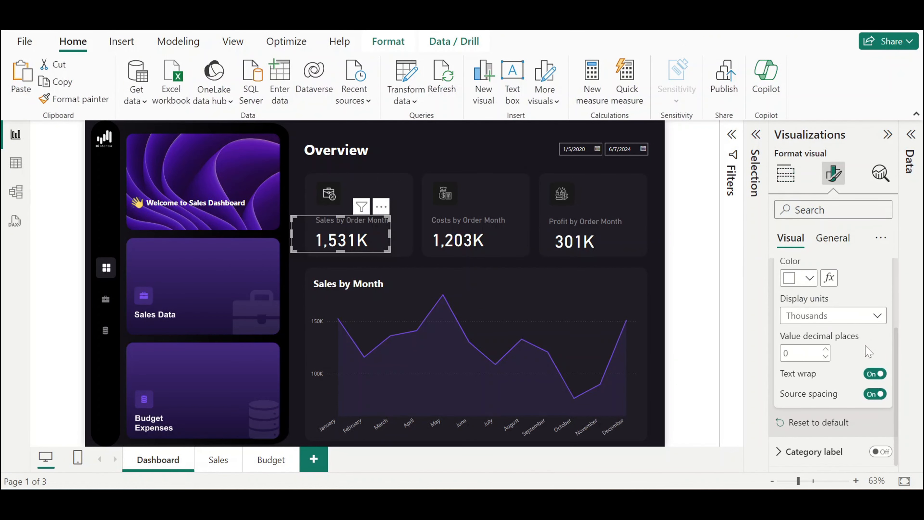
pyautogui.scroll(3, 837, 388)
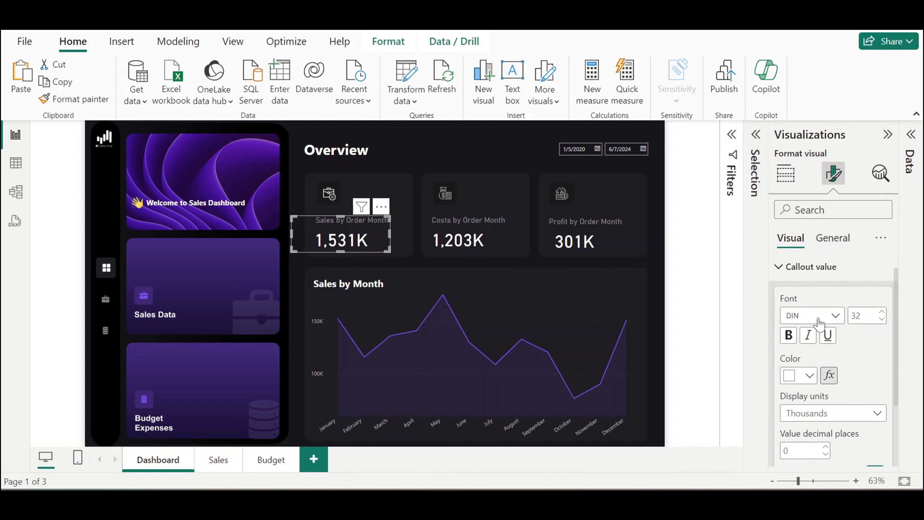
pyautogui.click(823, 240)
pyautogui.click(812, 309)
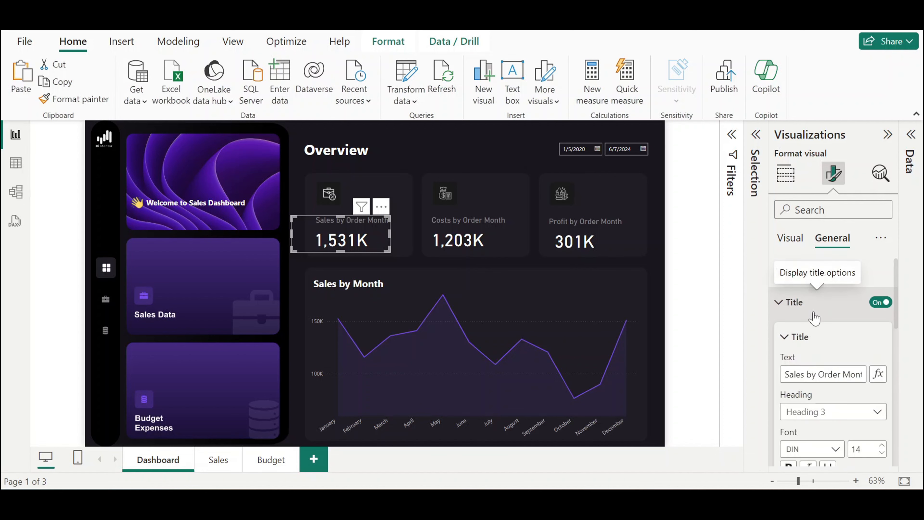
pyautogui.scroll(-1, 834, 357)
pyautogui.scroll(-2, 833, 356)
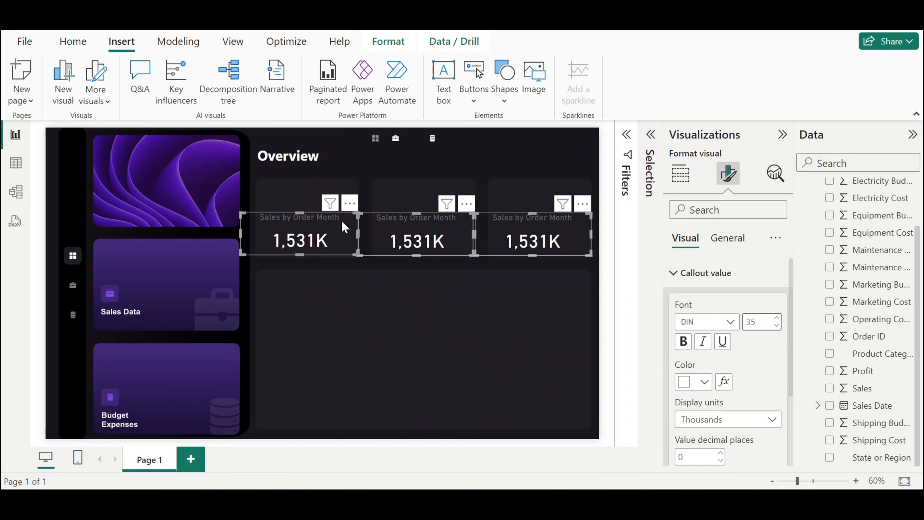
# Set the callout value font size of all three KPI cards to 32
pyautogui.click(776, 325)
pyautogui.click(776, 326)
pyautogui.click(776, 326)
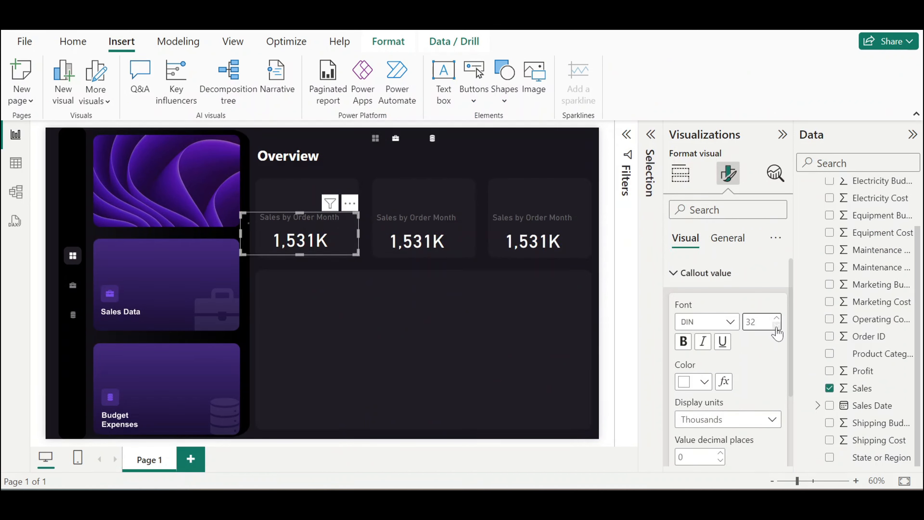
pyautogui.keyDown('ctrl'); pyautogui.click(527, 232); pyautogui.keyUp('ctrl')
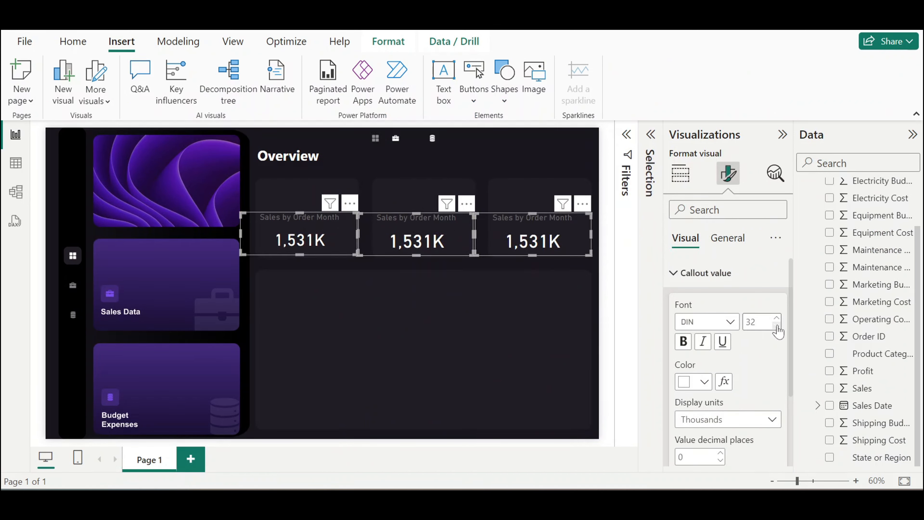
pyautogui.click(704, 272)
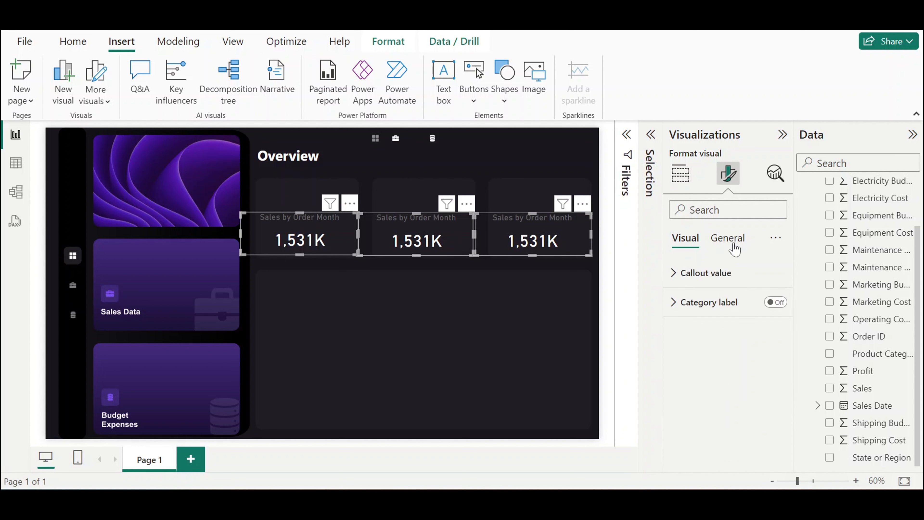
# Set the title font size of all three KPI cards to 14
pyautogui.click(727, 238)
pyautogui.click(713, 302)
pyautogui.scroll(-2, 736, 358)
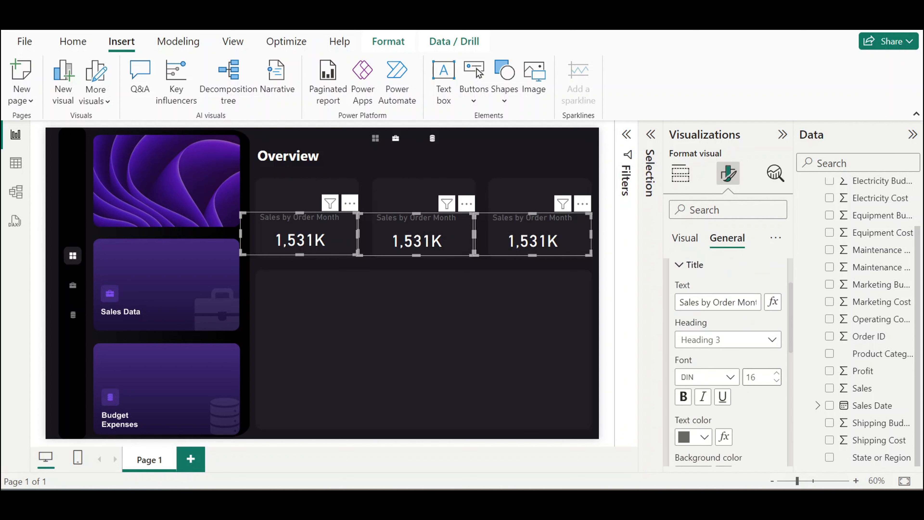
pyautogui.click(776, 381)
pyautogui.click(776, 381)
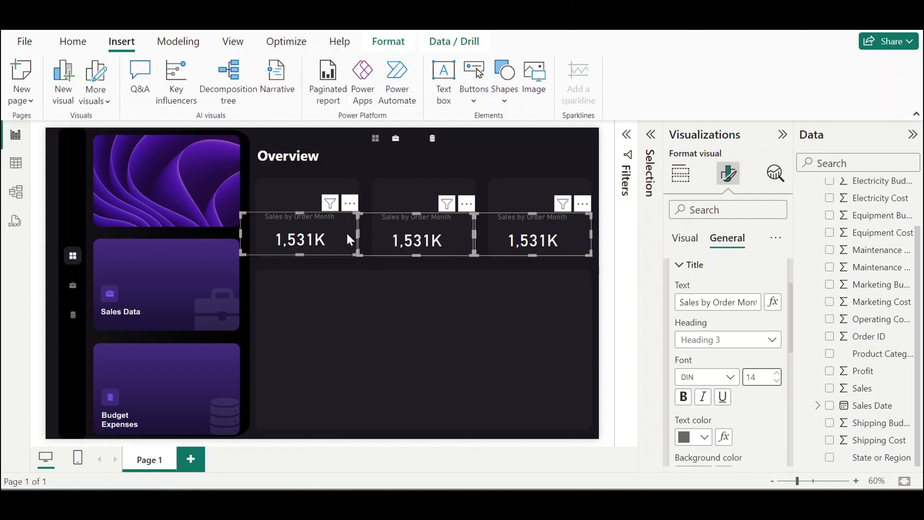
# Try left and right horizontal alignment on the three KPI card titles, and return them to centre alignment
pyautogui.scroll(-2, 690, 400)
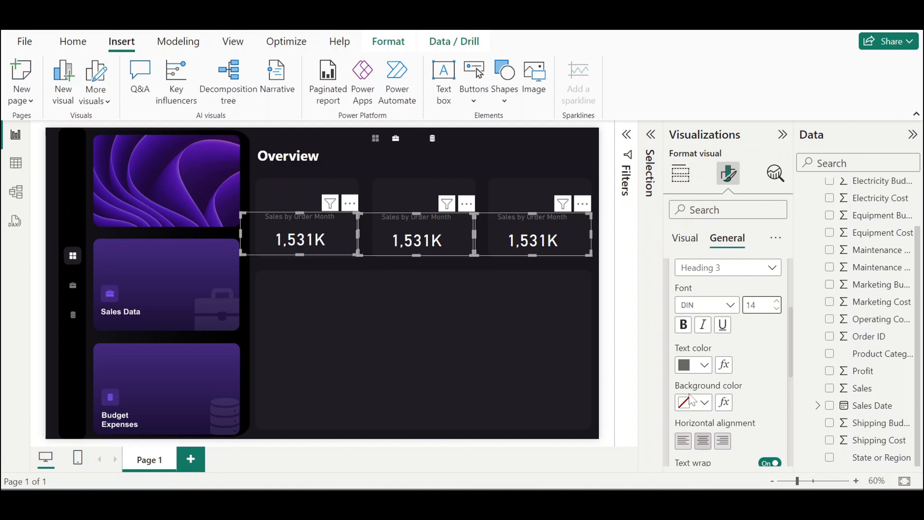
pyautogui.click(683, 441)
pyautogui.click(721, 442)
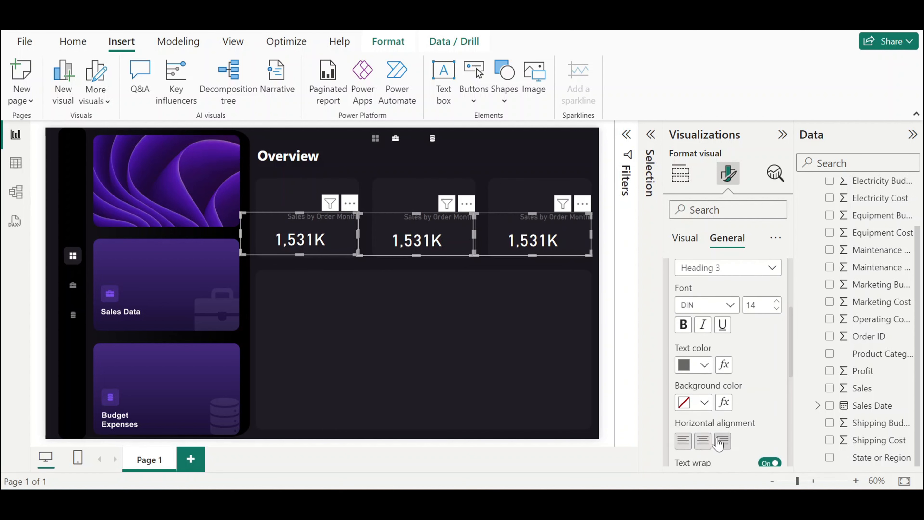
pyautogui.click(703, 442)
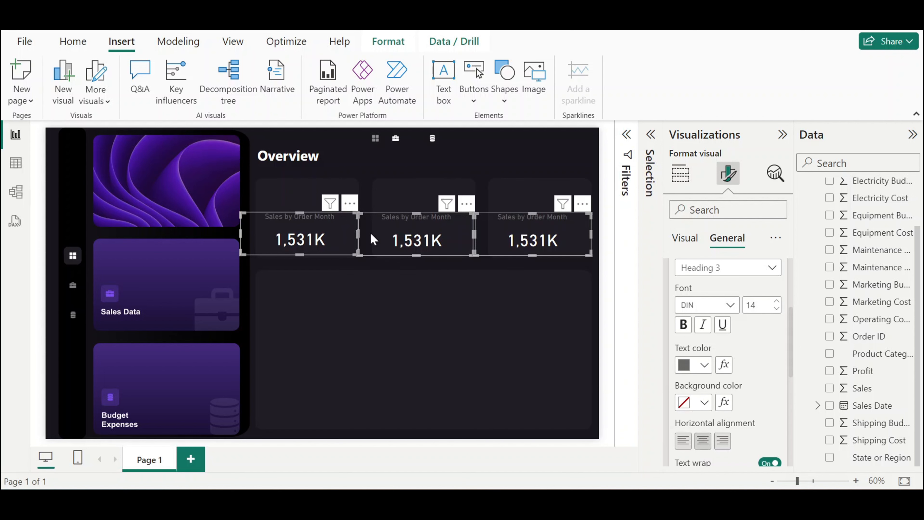
# Shrink the first KPI card in height from its upper edge and in width from its outer edge
pyautogui.click(485, 263)
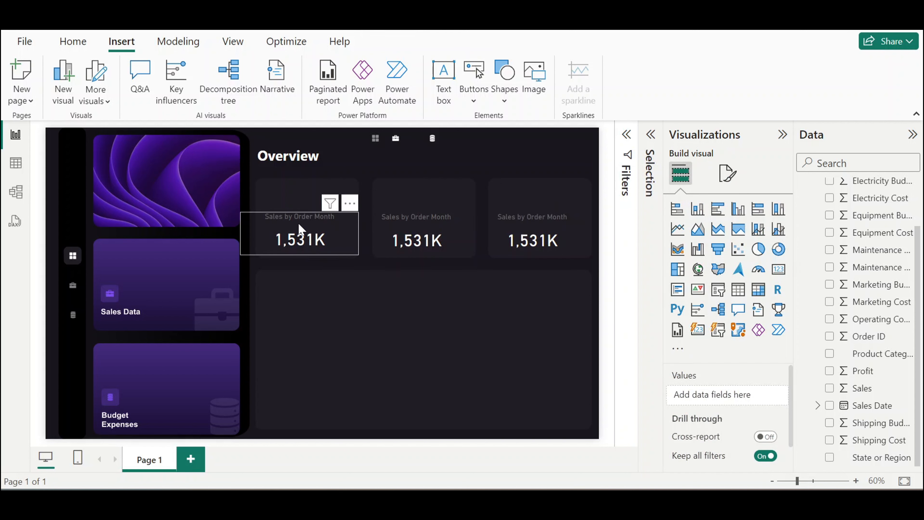
pyautogui.moveTo(299, 212); pyautogui.dragTo(299, 218)
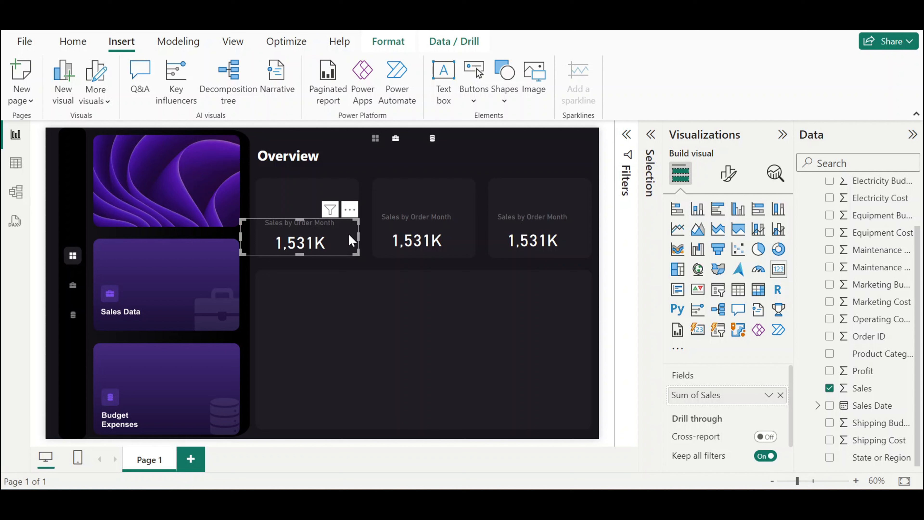
pyautogui.moveTo(358, 237); pyautogui.dragTo(335, 243)
# Switch to the Metrix report, copy its Sales by Order Month card, and return to the untitled report
pyautogui.moveTo(606, 504)
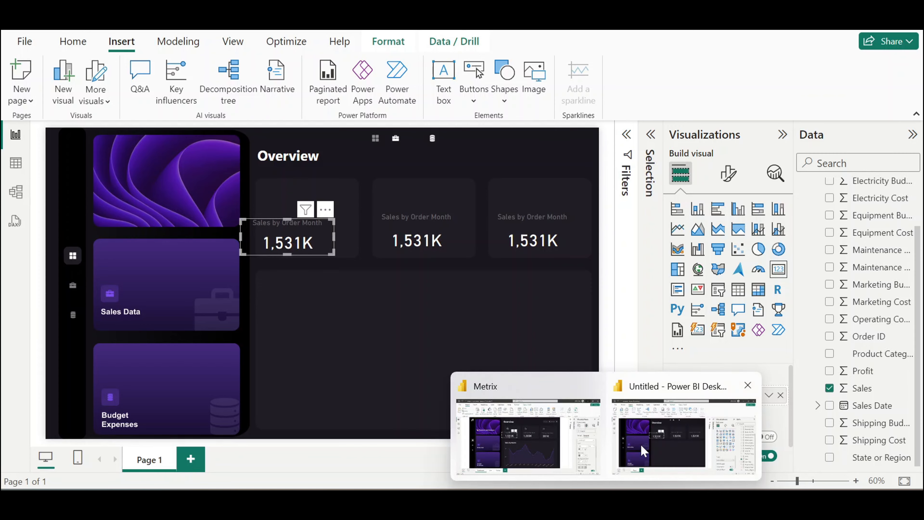
pyautogui.click(569, 430)
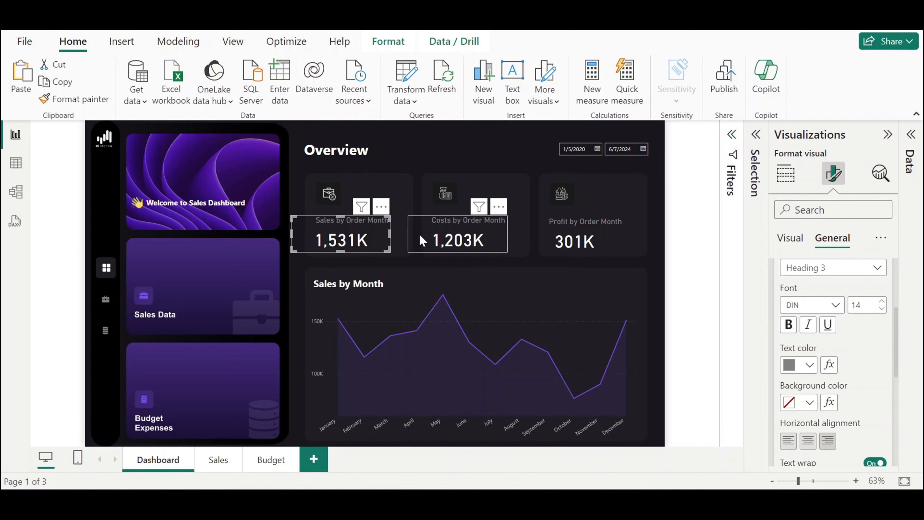
pyautogui.click(383, 235)
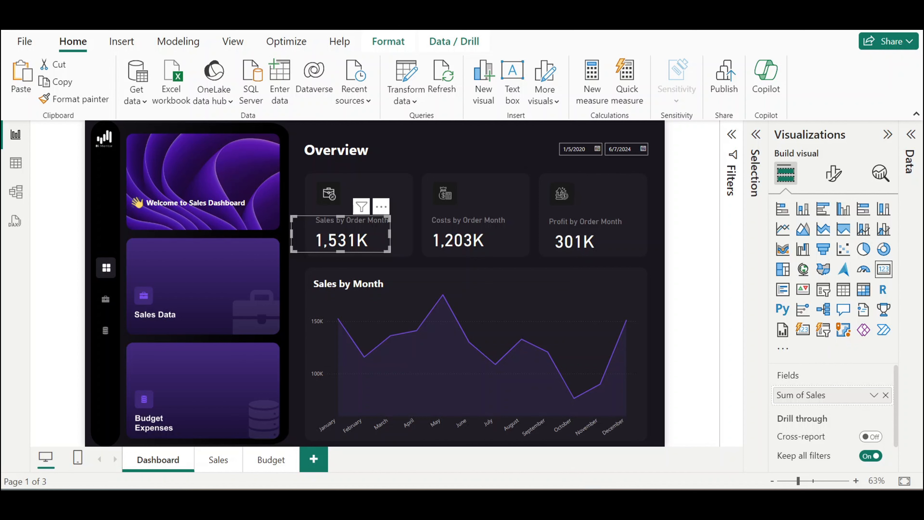
pyautogui.moveTo(606, 499)
pyautogui.click(620, 447)
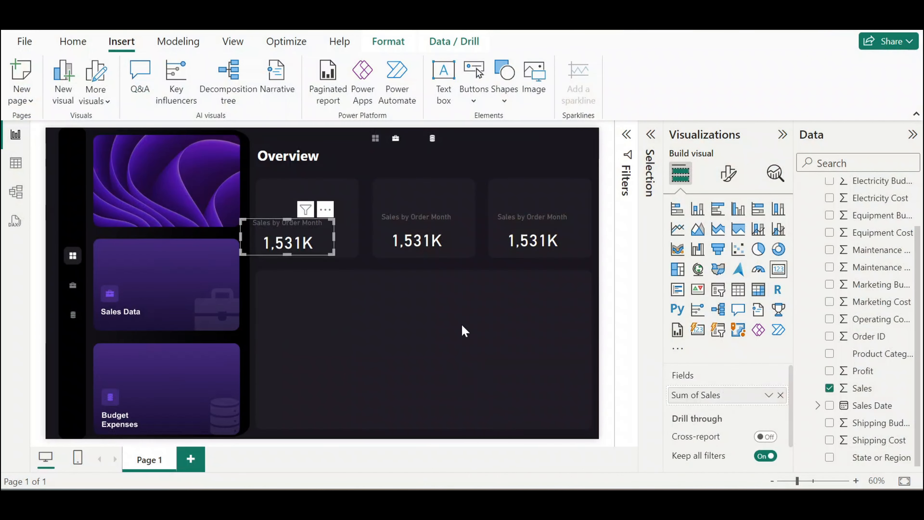
# Delete the first KPI card and paste the copied Metrix Sales card onto the first card background
pyautogui.press('Delete')
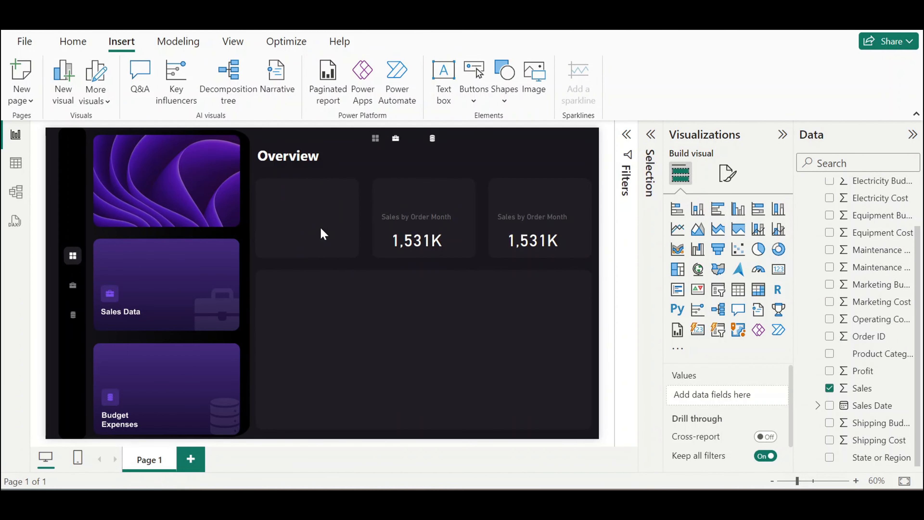
pyautogui.hotkey('ctrl', 'v')
pyautogui.moveTo(323, 235)
pyautogui.mouseDown()
pyautogui.moveTo(313, 234)
pyautogui.moveTo(326, 237)
pyautogui.mouseUp()
# Select the old second and third KPI cards together and delete both
pyautogui.click(419, 233)
pyautogui.keyDown('ctrl'); pyautogui.click(550, 237); pyautogui.keyUp('ctrl')
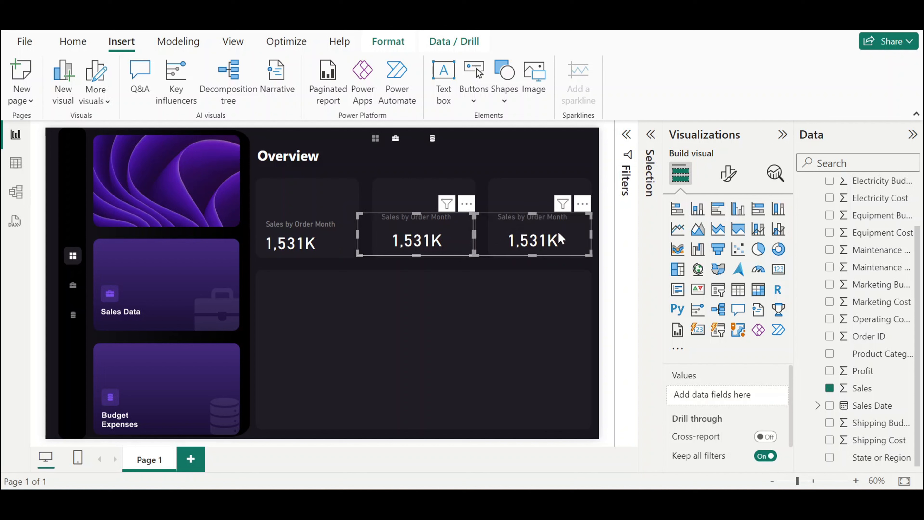
pyautogui.press('Delete')
# Duplicate the new Sales card twice and place the copies over the second and third card backgrounds
pyautogui.click(320, 247)
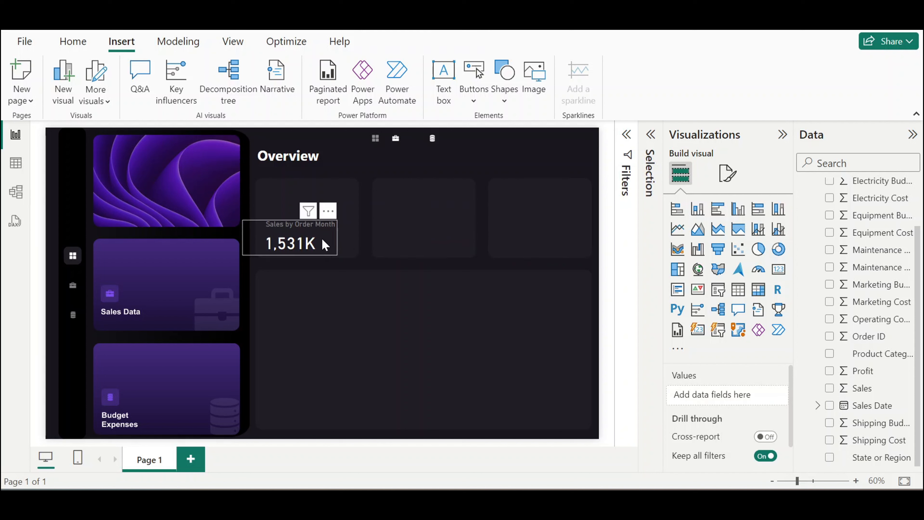
pyautogui.hotkey('ctrl', 'c')
pyautogui.hotkey('ctrl', 'v')
pyautogui.moveTo(334, 240); pyautogui.dragTo(451, 237)
pyautogui.hotkey('ctrl', 'v')
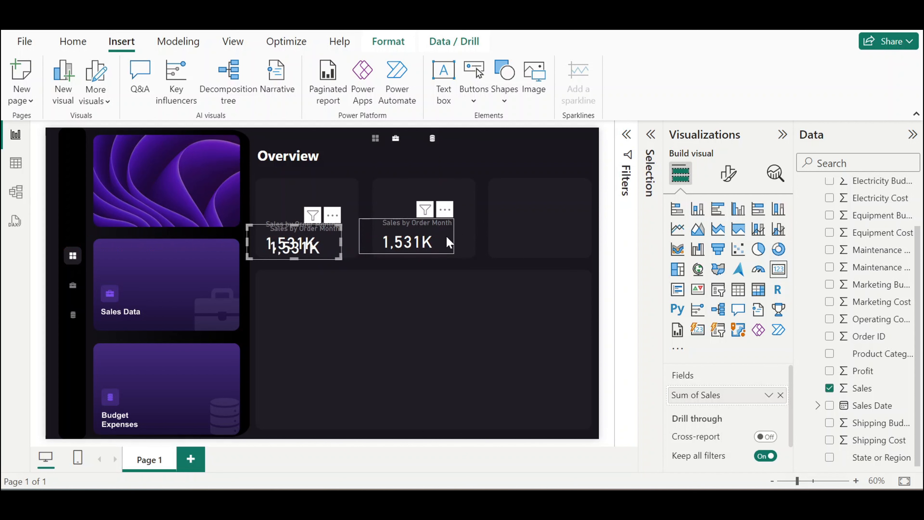
pyautogui.moveTo(343, 248); pyautogui.dragTo(487, 250)
pyautogui.hotkey('ctrl', 'z')
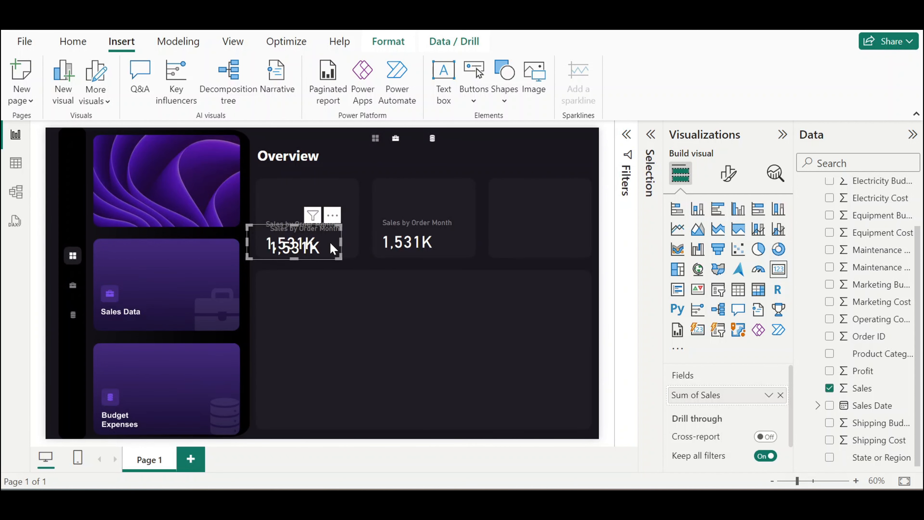
pyautogui.moveTo(330, 244); pyautogui.dragTo(557, 243)
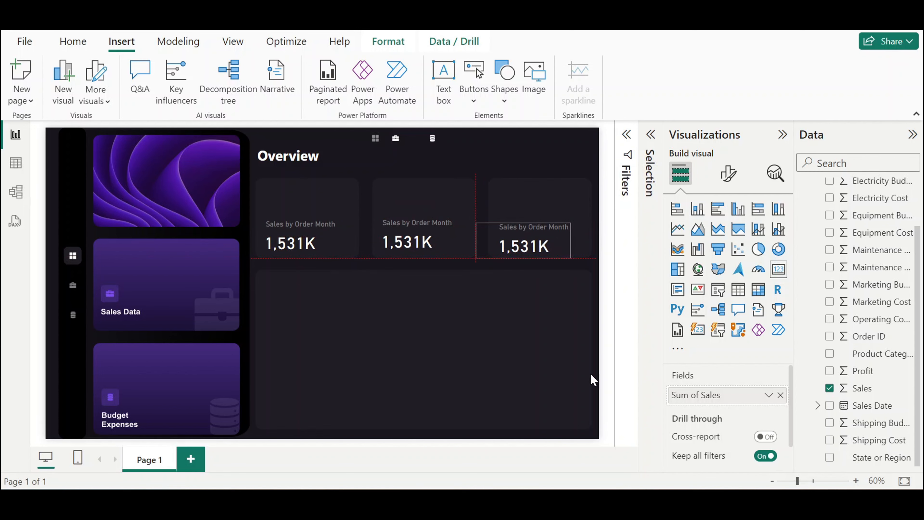
# Compare the placement of the first two KPI cards with those in the Metrix report, and return to the untitled report
pyautogui.moveTo(651, 468)
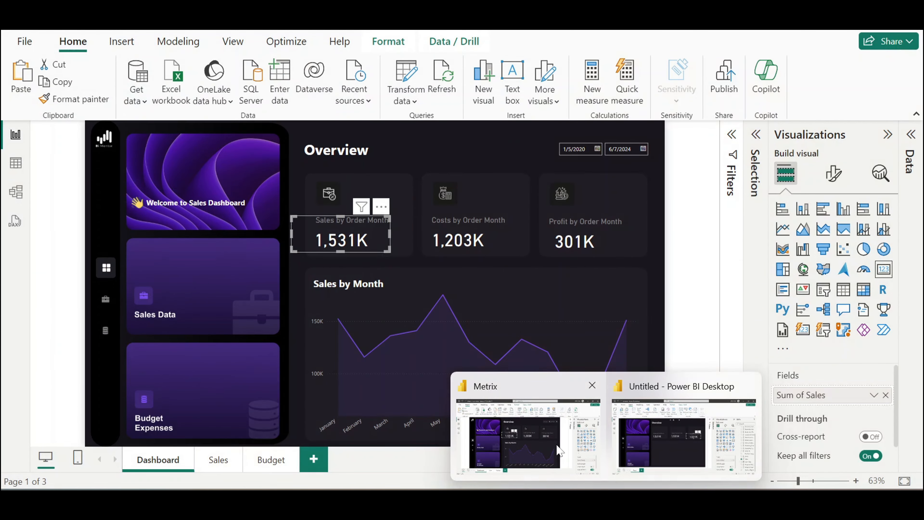
pyautogui.click(455, 237)
pyautogui.click(322, 243)
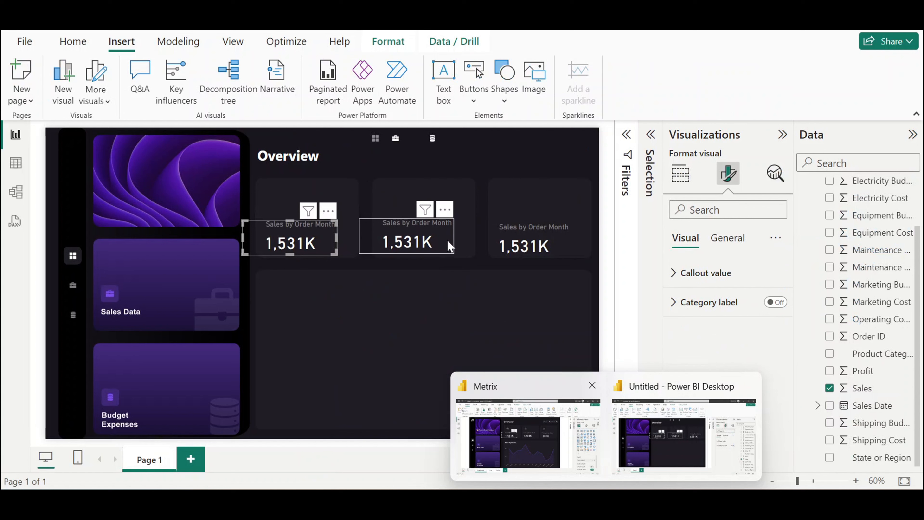
pyautogui.click(449, 243)
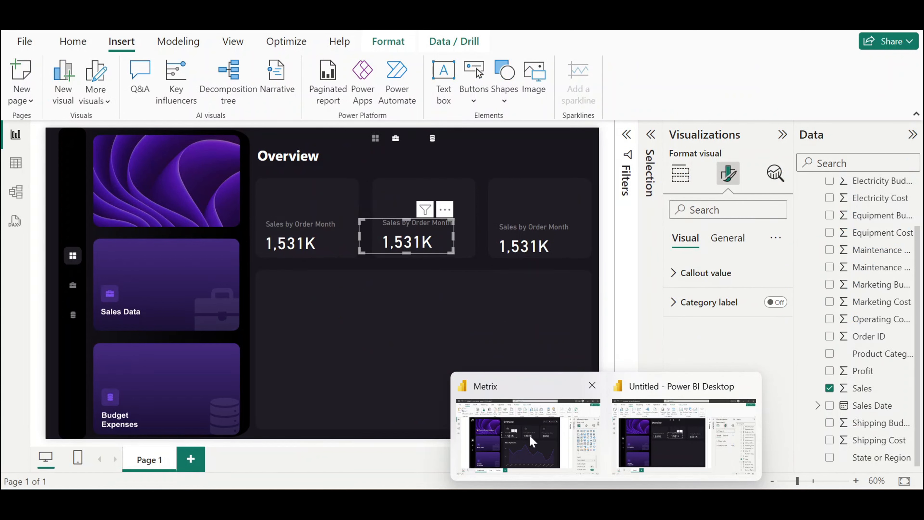
pyautogui.click(582, 417)
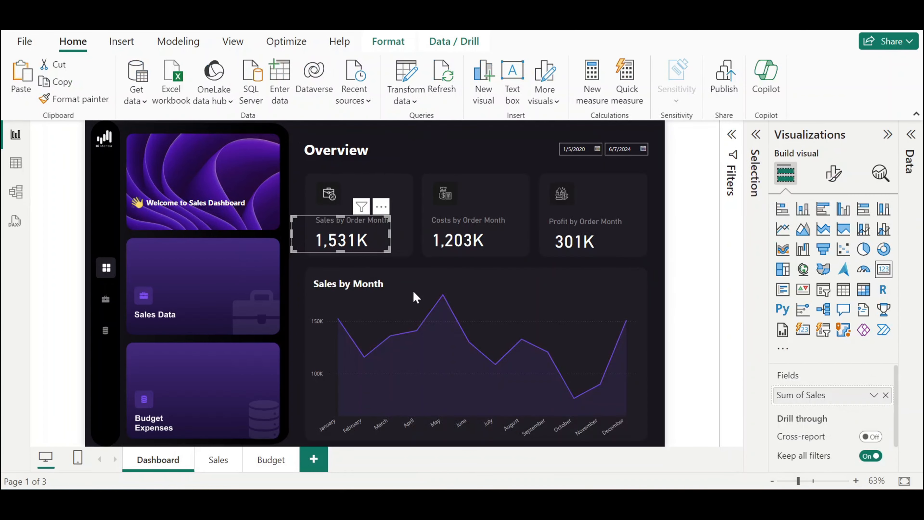
pyautogui.click(687, 459)
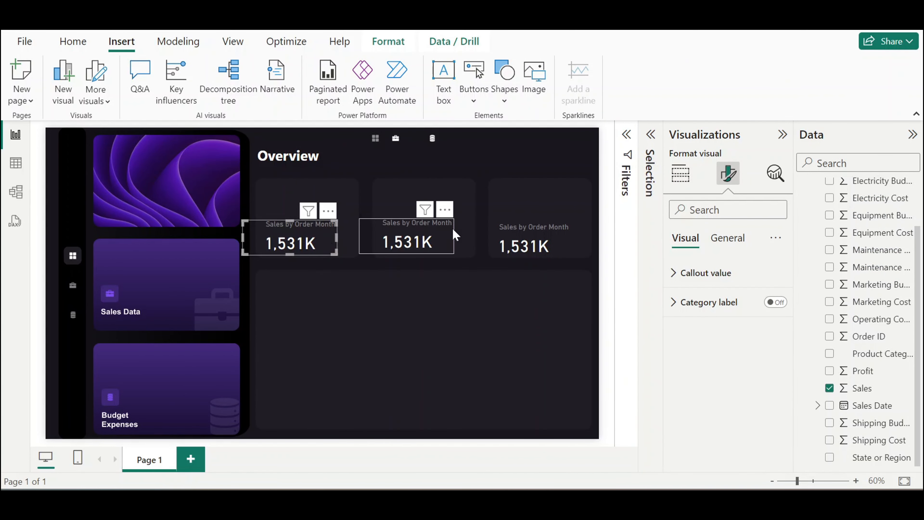
pyautogui.click(459, 229)
pyautogui.click(331, 240)
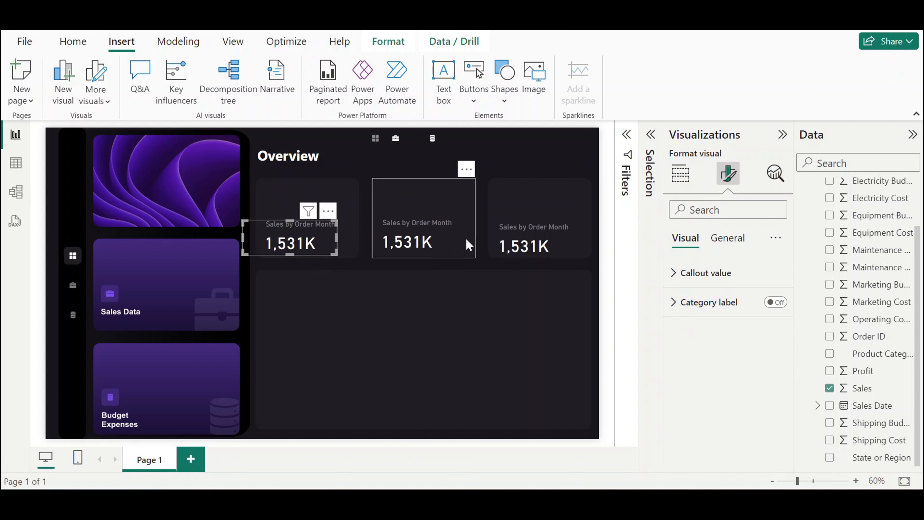
# Replace the Sales field of the second KPI card with the Cost field
pyautogui.click(437, 238)
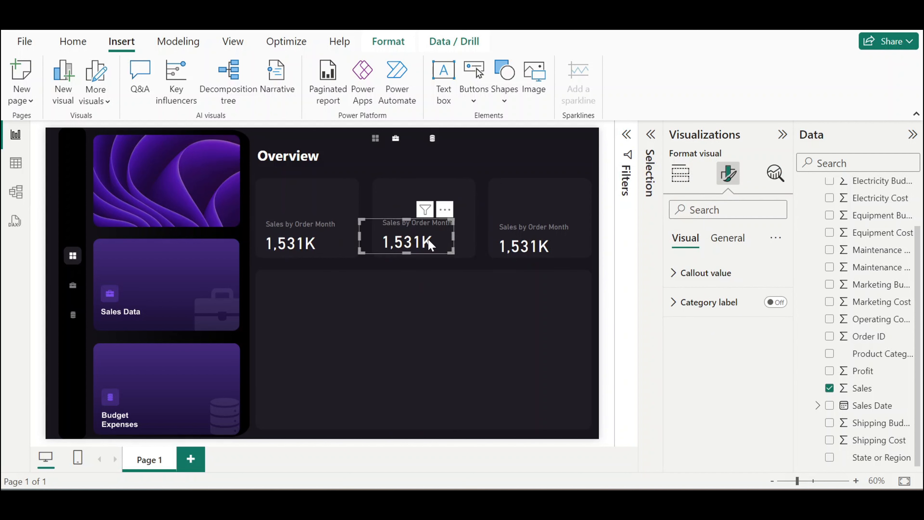
pyautogui.click(680, 174)
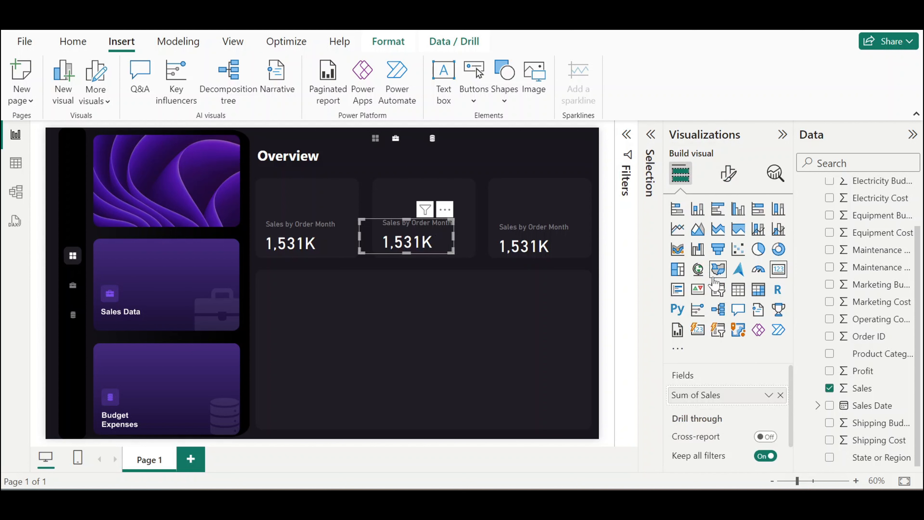
pyautogui.click(780, 396)
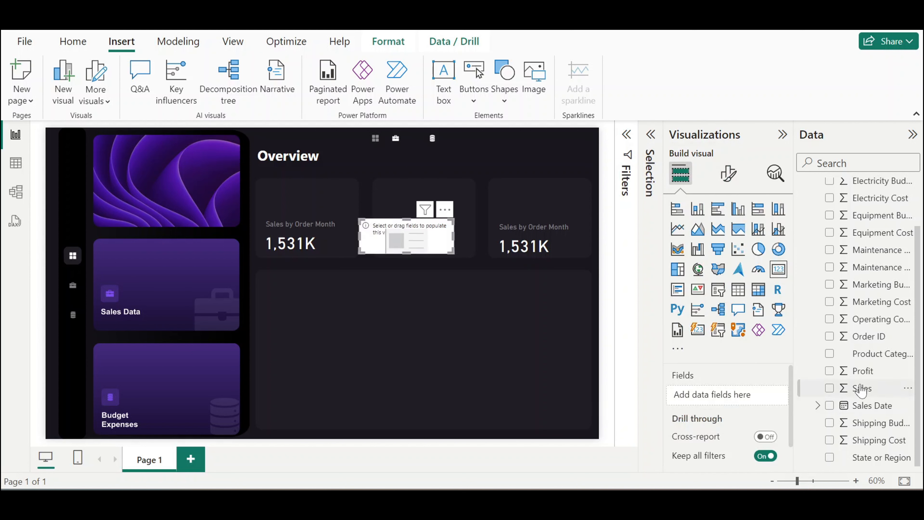
pyautogui.scroll(3, 866, 355)
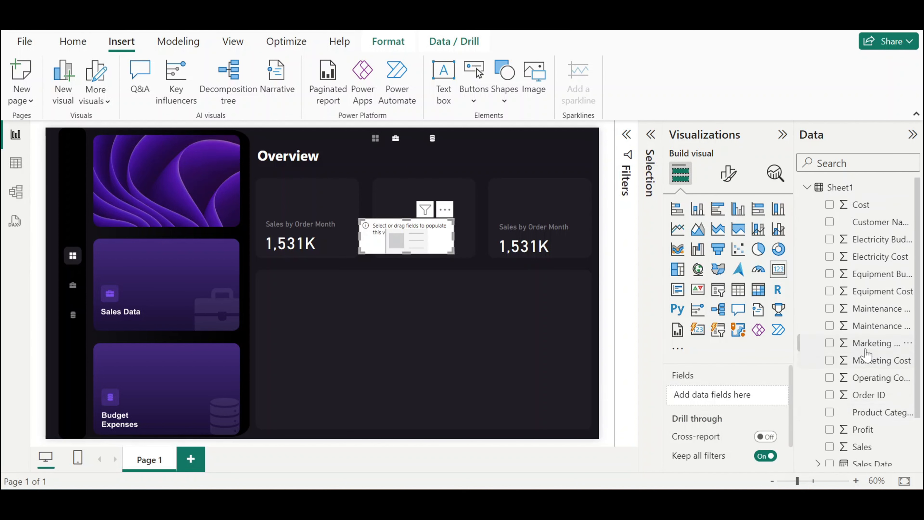
pyautogui.moveTo(835, 207); pyautogui.dragTo(728, 396)
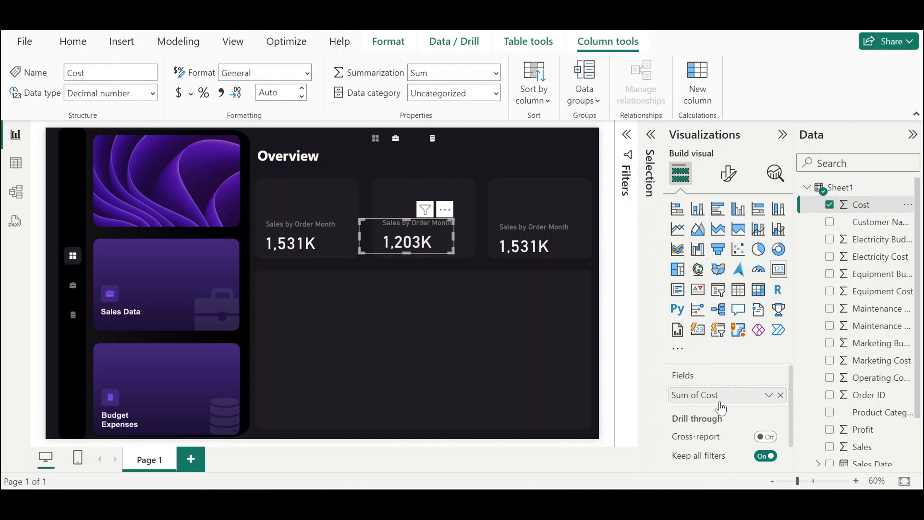
# Change the second KPI card's title to "Cost by Order Month" and align the card level with the first one
pyautogui.click(728, 173)
pyautogui.click(727, 237)
pyautogui.click(719, 312)
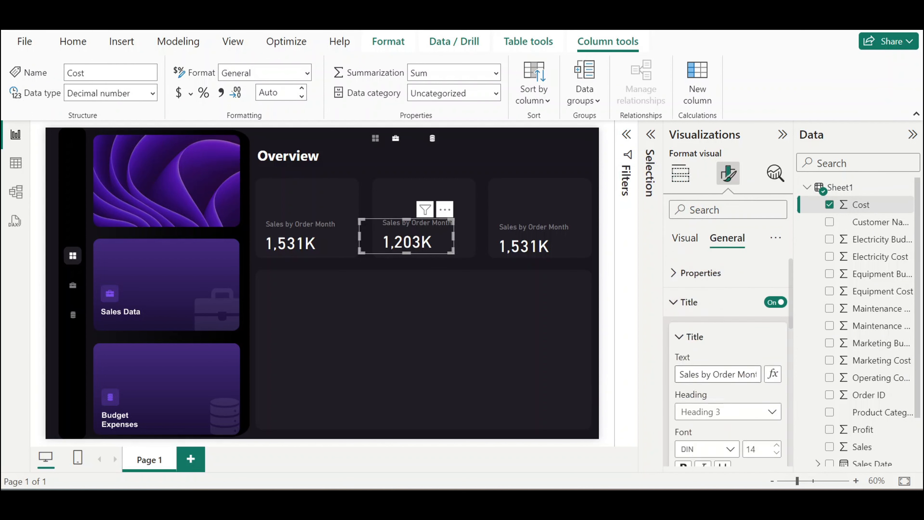
pyautogui.click(713, 374)
pyautogui.write('Cost')
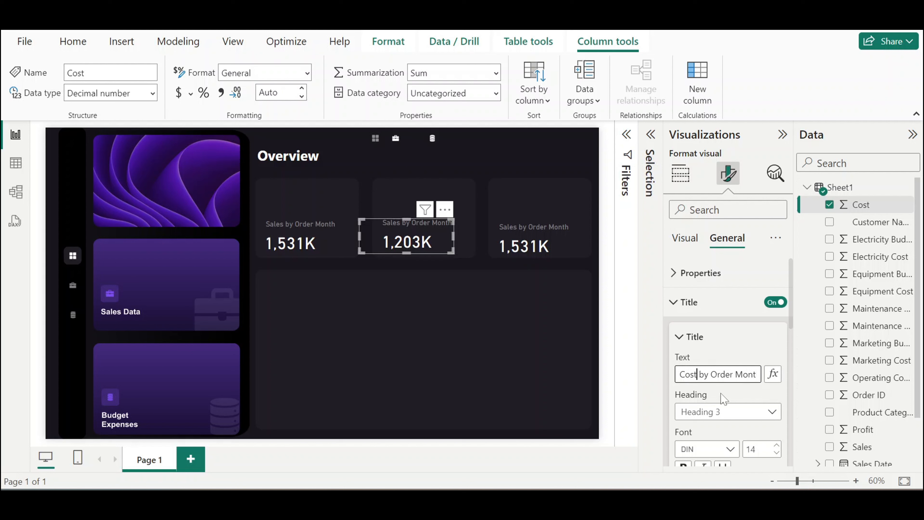
pyautogui.click(437, 233)
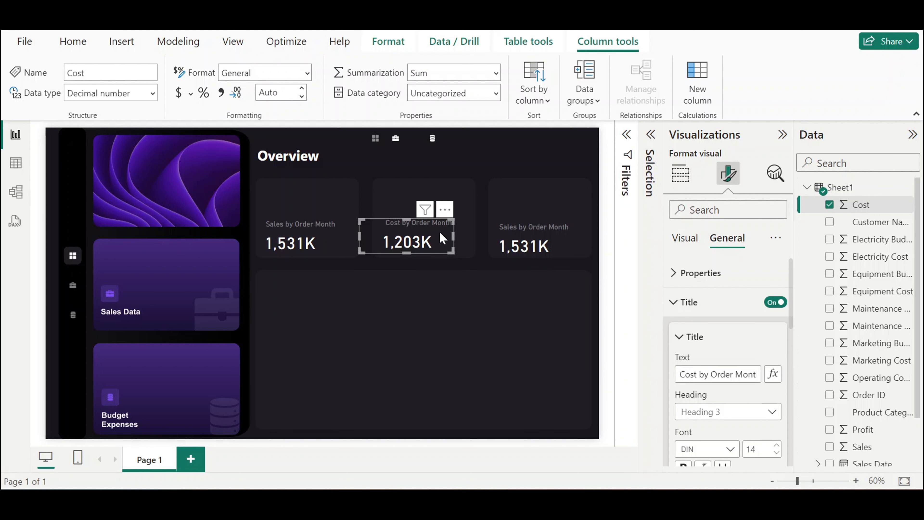
# Replace the Sales field of the third KPI card with the Profit field
pyautogui.click(534, 243)
pyautogui.click(680, 173)
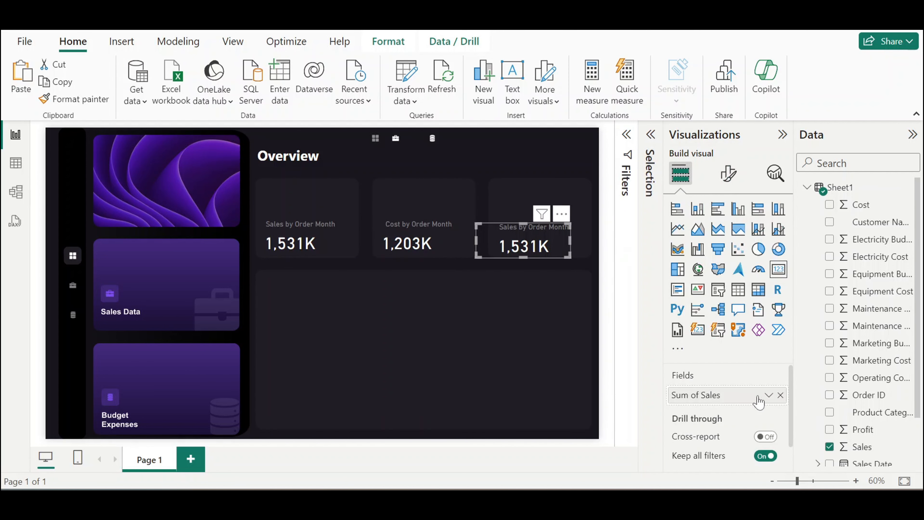
pyautogui.click(780, 394)
pyautogui.moveTo(862, 430); pyautogui.dragTo(731, 399)
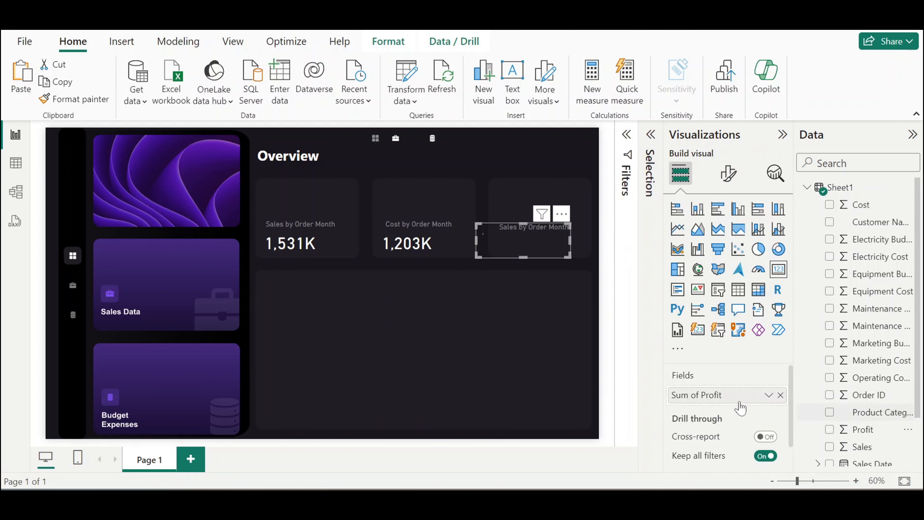
# Change the third KPI card's title to "Profit by Order Month"
pyautogui.click(728, 174)
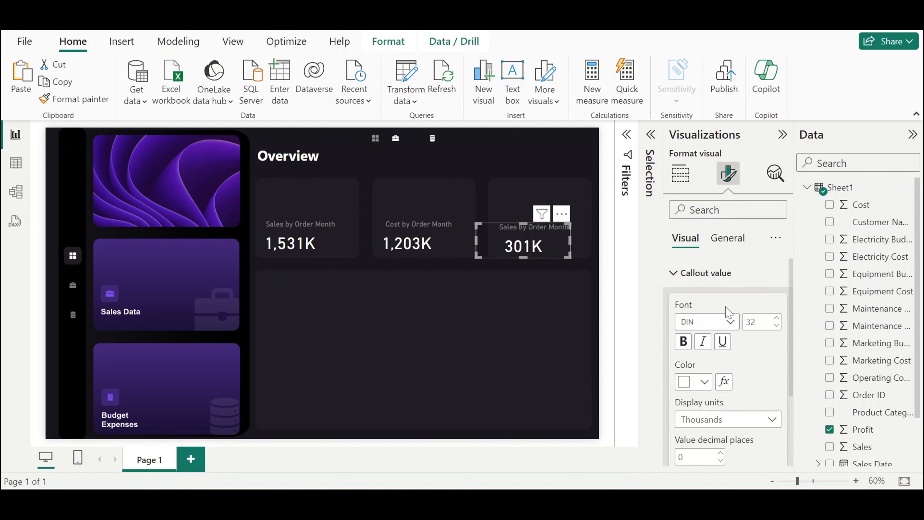
pyautogui.click(728, 237)
pyautogui.click(689, 303)
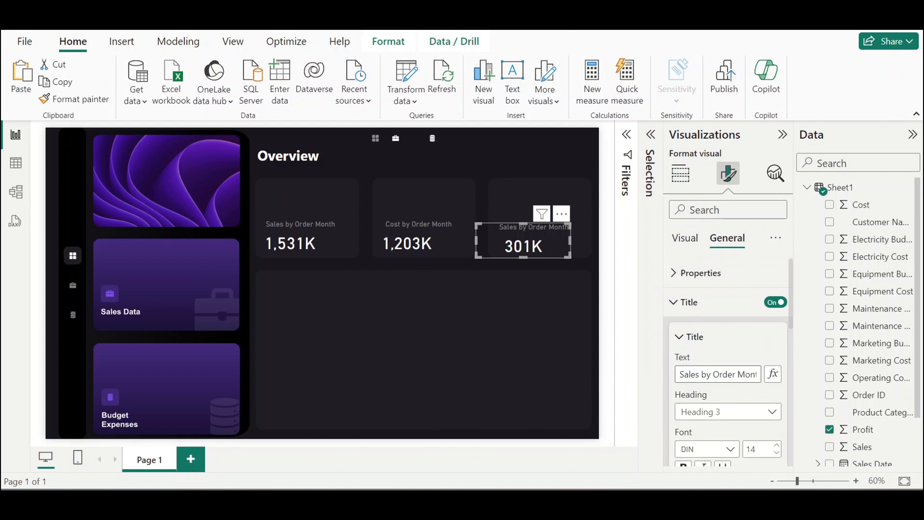
pyautogui.write('Profit')
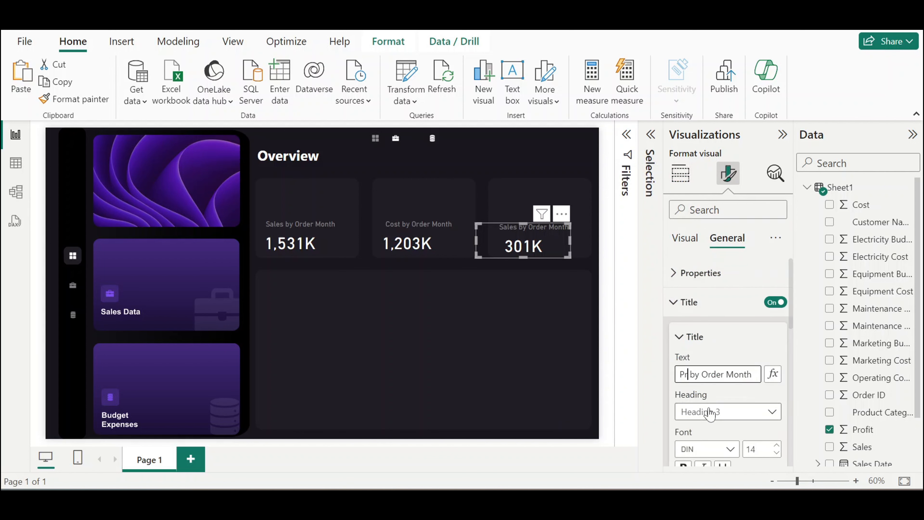
pyautogui.click(612, 330)
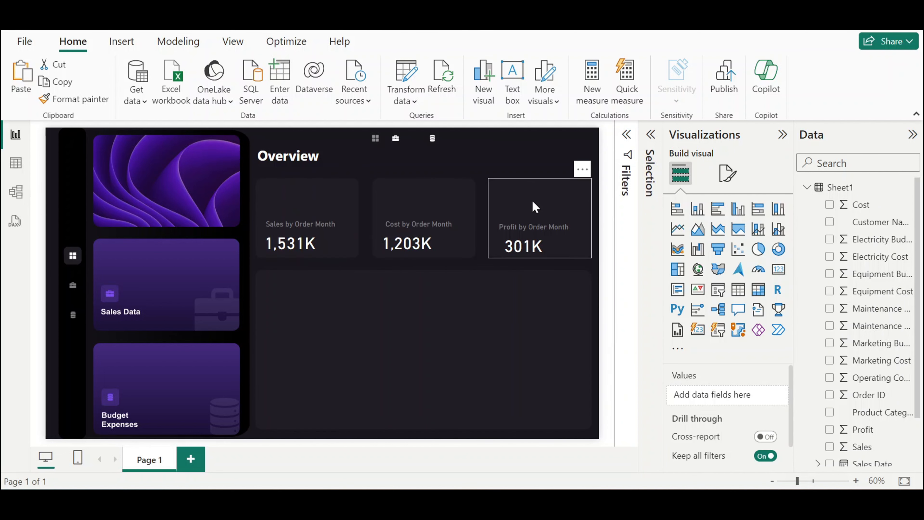
# Insert the briefcase image, shrink it to icon size and place it above the title of the Sales KPI card
pyautogui.click(121, 41)
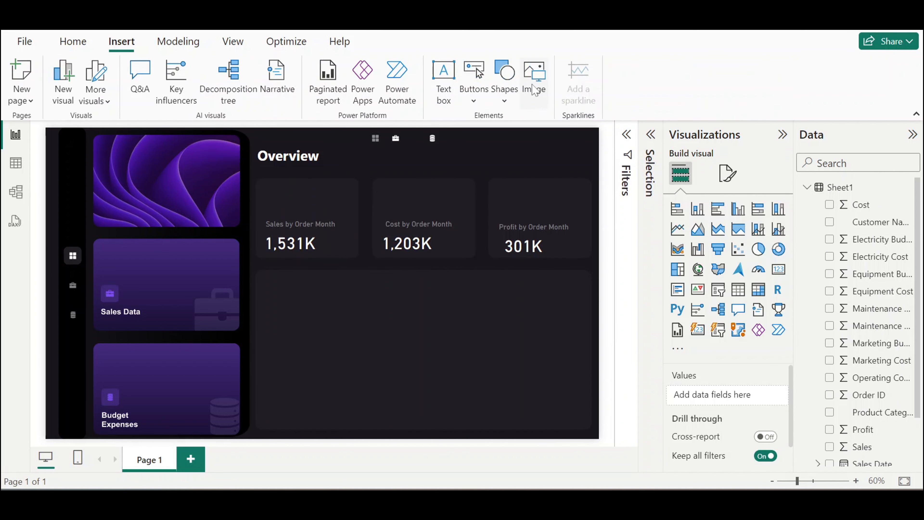
pyautogui.click(533, 80)
pyautogui.doubleClick(173, 144)
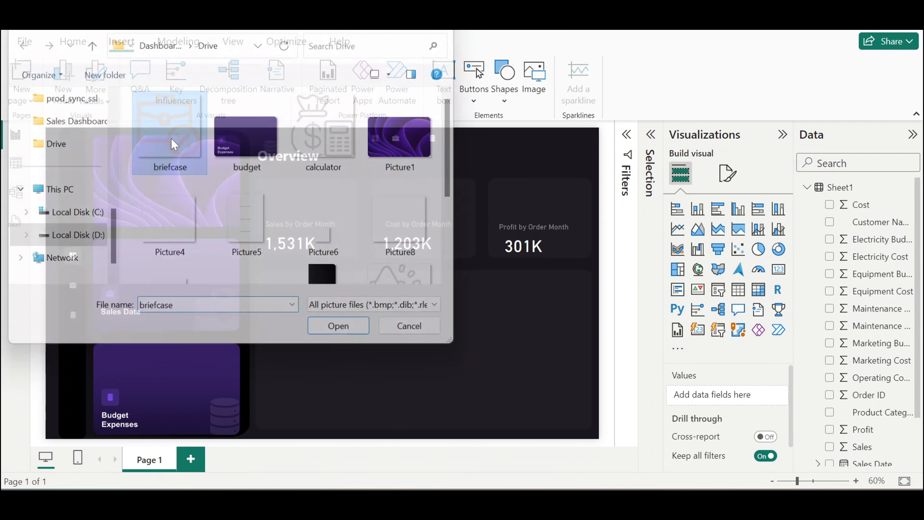
pyautogui.moveTo(162, 252); pyautogui.dragTo(300, 235)
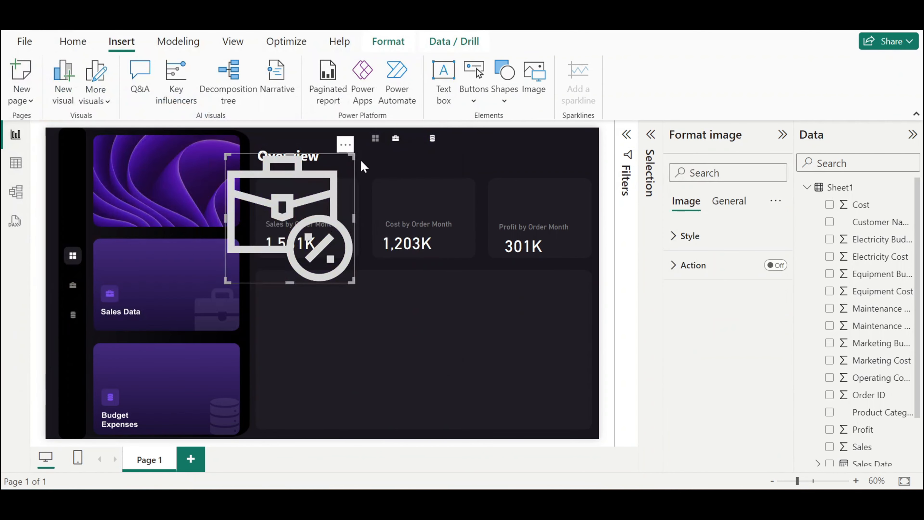
pyautogui.moveTo(353, 154); pyautogui.dragTo(313, 195)
pyautogui.moveTo(285, 245); pyautogui.dragTo(260, 273)
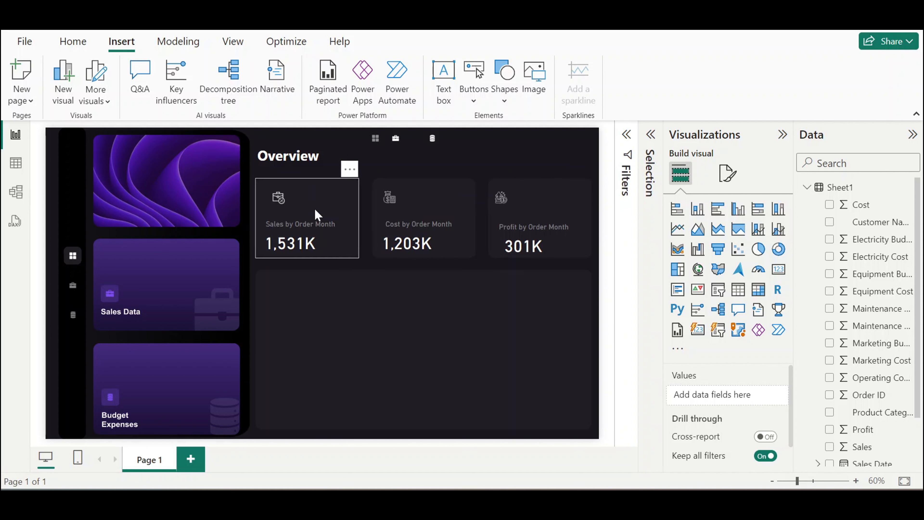
# Insert a rounded rectangle, shrink it to a small square over the Sales card's briefcase icon and send it backward
pyautogui.scroll(2, 276, 206)
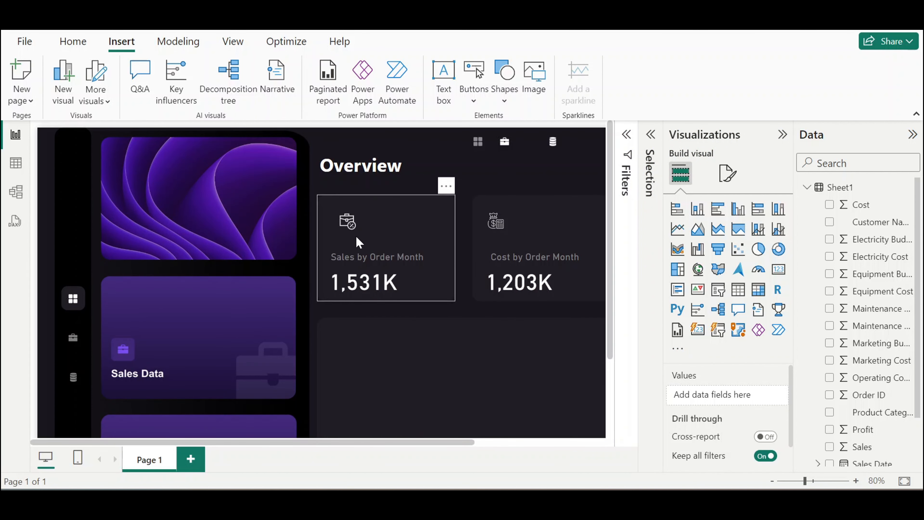
pyautogui.click(782, 134)
pyautogui.click(912, 135)
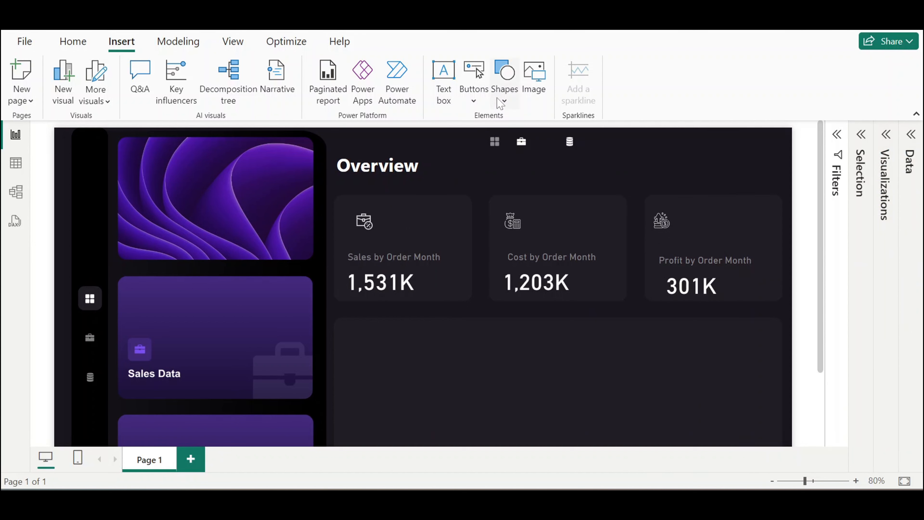
pyautogui.click(503, 102)
pyautogui.click(541, 150)
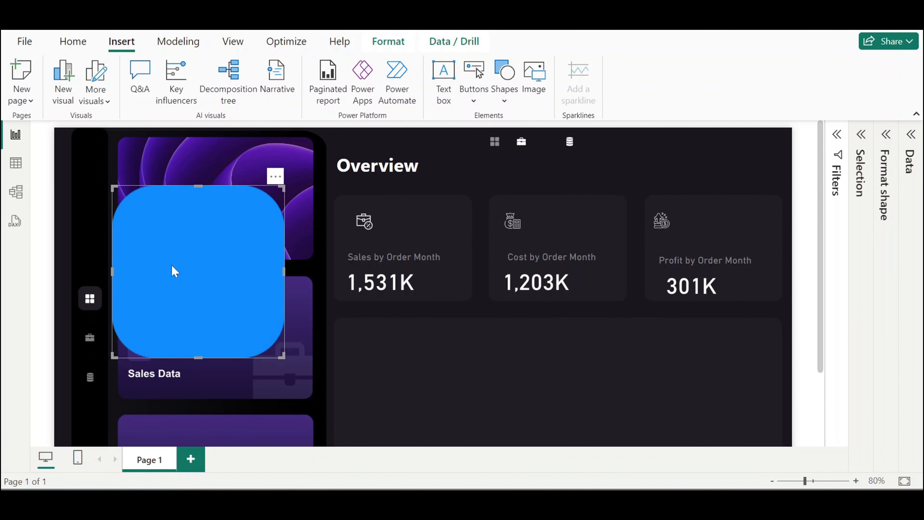
pyautogui.moveTo(173, 268); pyautogui.dragTo(458, 221)
pyautogui.moveTo(485, 176); pyautogui.dragTo(372, 226)
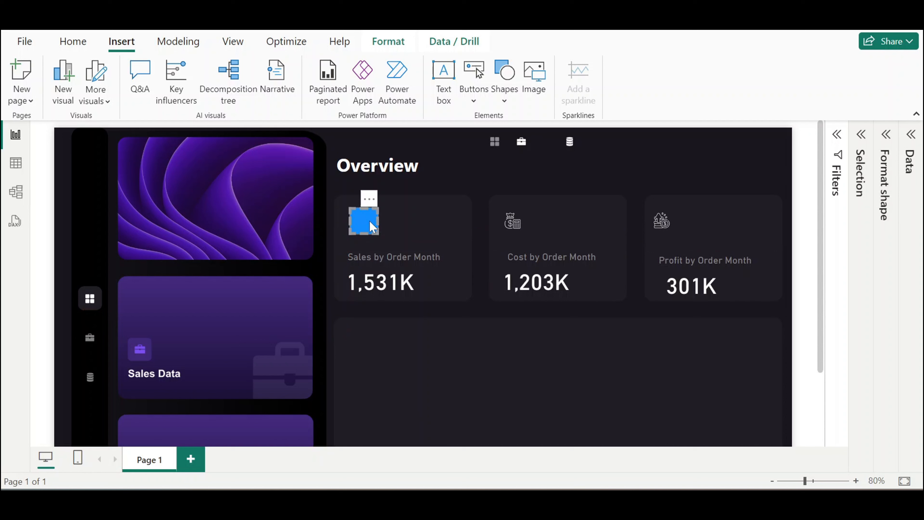
pyautogui.click(385, 43)
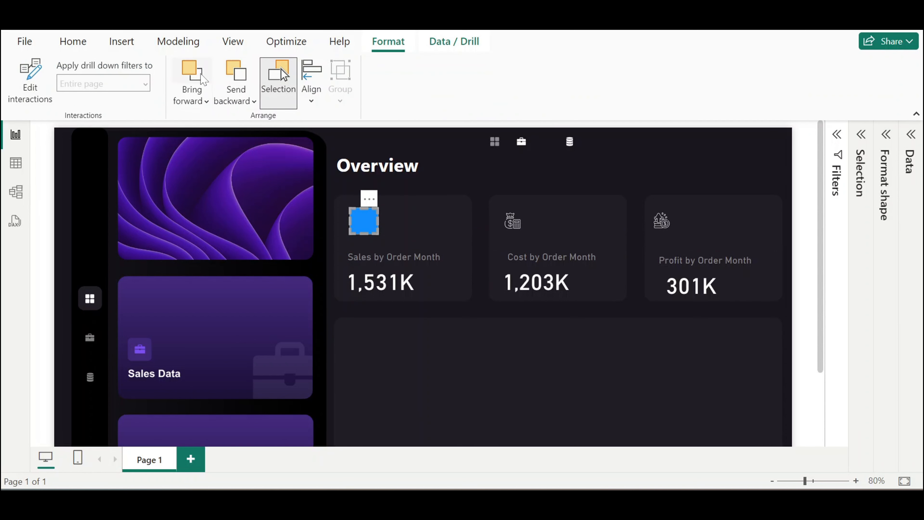
pyautogui.click(239, 80)
# Reduce the rounded corners of the Sales icon's background shape to 7%
pyautogui.click(887, 138)
pyautogui.click(776, 245)
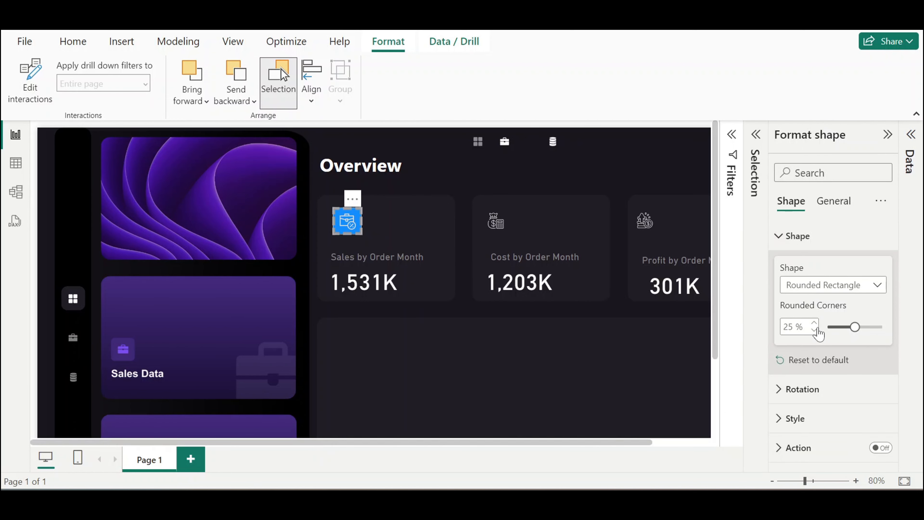
pyautogui.moveTo(852, 326); pyautogui.dragTo(835, 327)
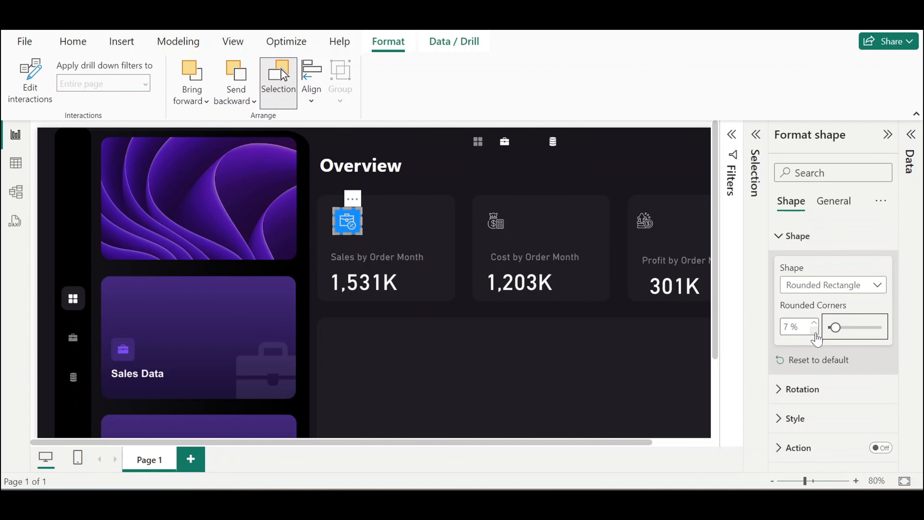
# Fill the Sales icon's background shape with black and turn off its border
pyautogui.click(794, 418)
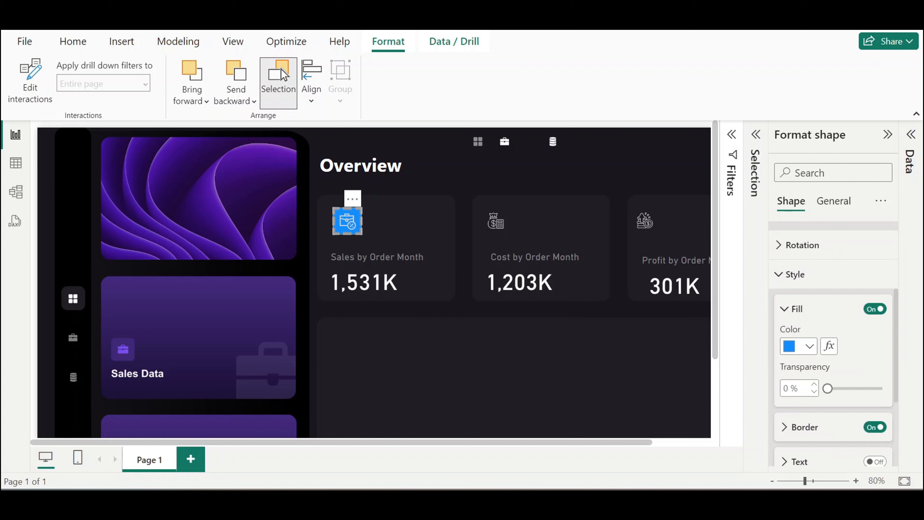
pyautogui.click(809, 348)
pyautogui.click(726, 116)
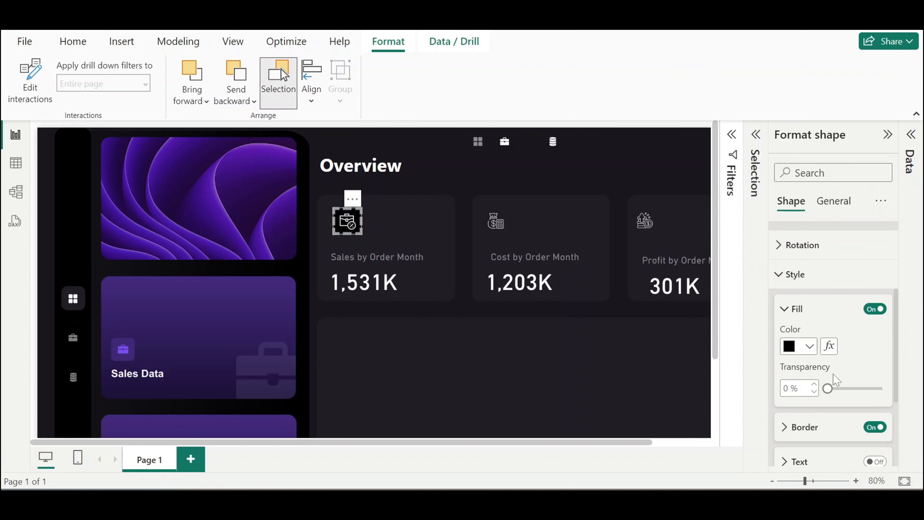
pyautogui.scroll(-2, 836, 380)
pyautogui.click(874, 354)
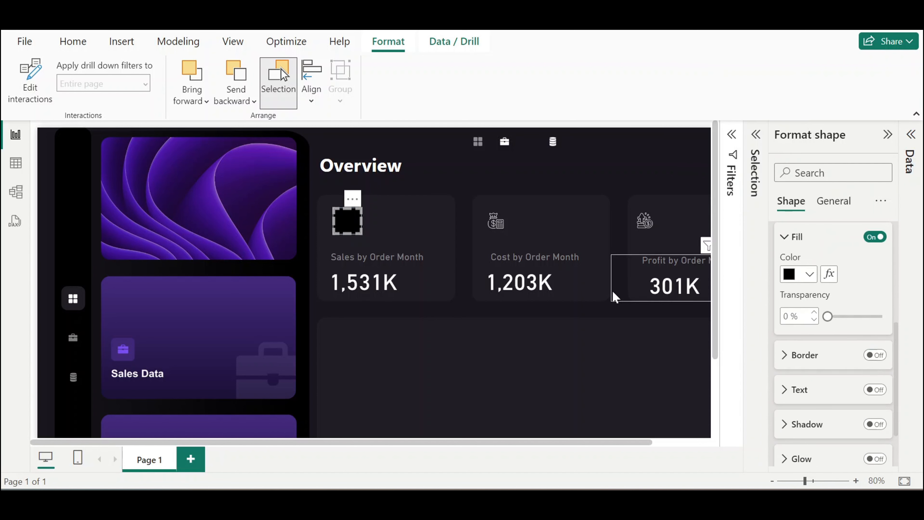
pyautogui.click(474, 309)
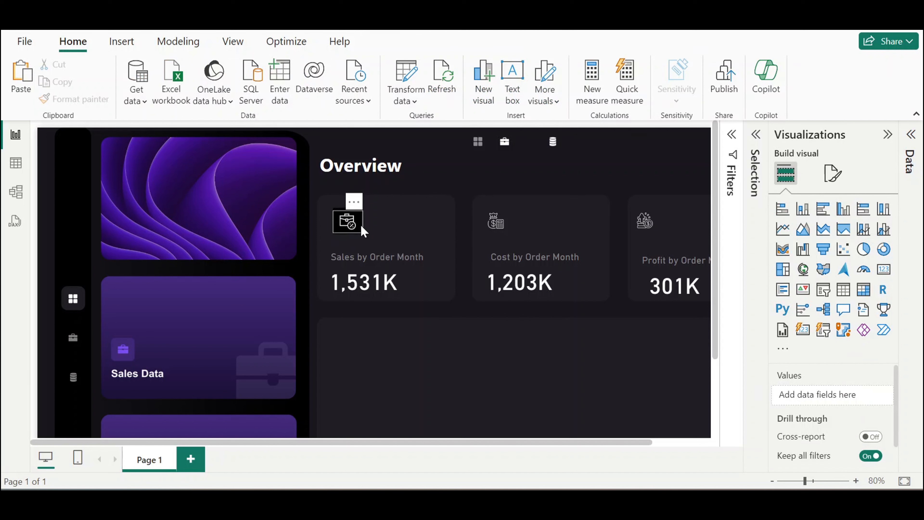
# Change the Sales icon's background fill to a very dark grey and place a matching background behind the Cost card's icon
pyautogui.click(346, 218)
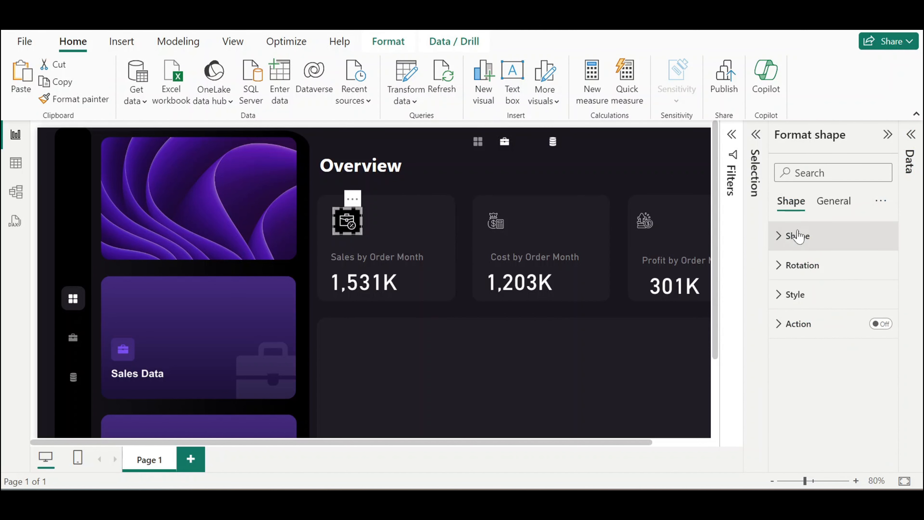
pyautogui.click(797, 295)
pyautogui.click(808, 367)
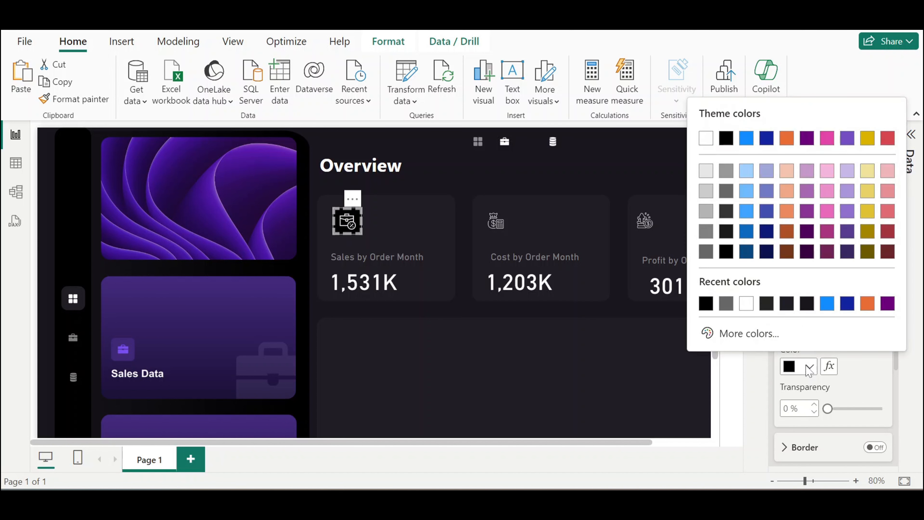
pyautogui.click(725, 236)
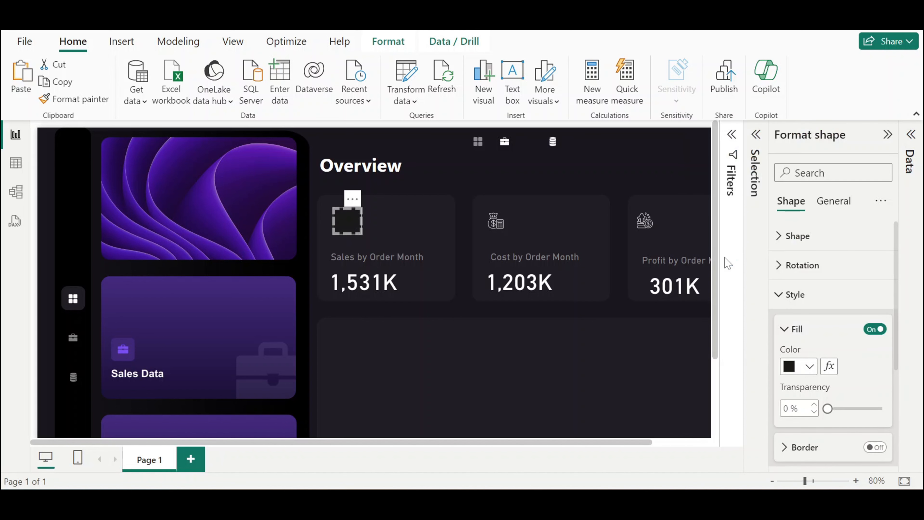
pyautogui.click(692, 316)
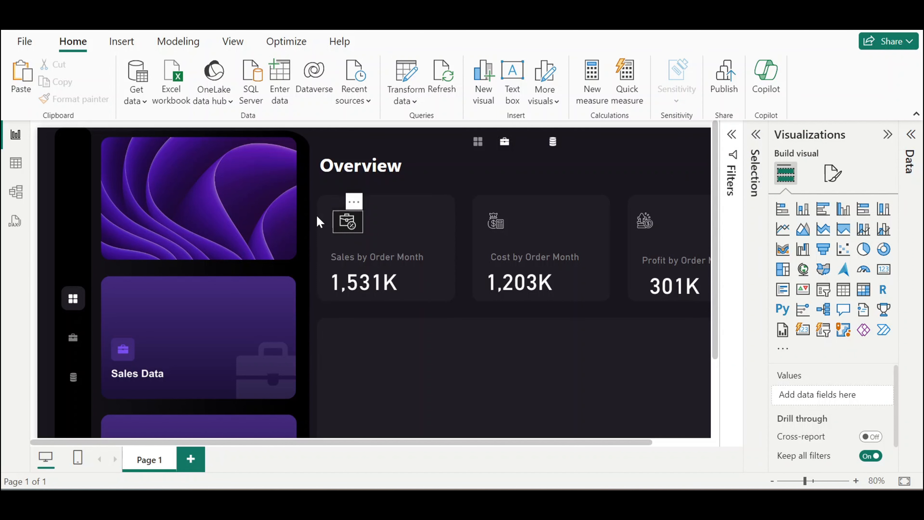
pyautogui.moveTo(337, 235); pyautogui.dragTo(499, 198)
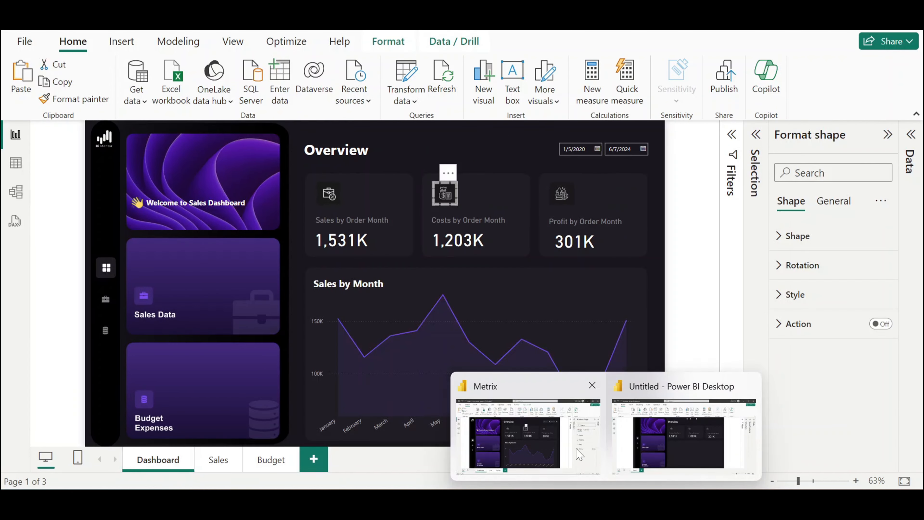
# Check the Sales by Month chart in the Metrix report, and insert a line chart filling the empty panel of the untitled report
pyautogui.click(579, 455)
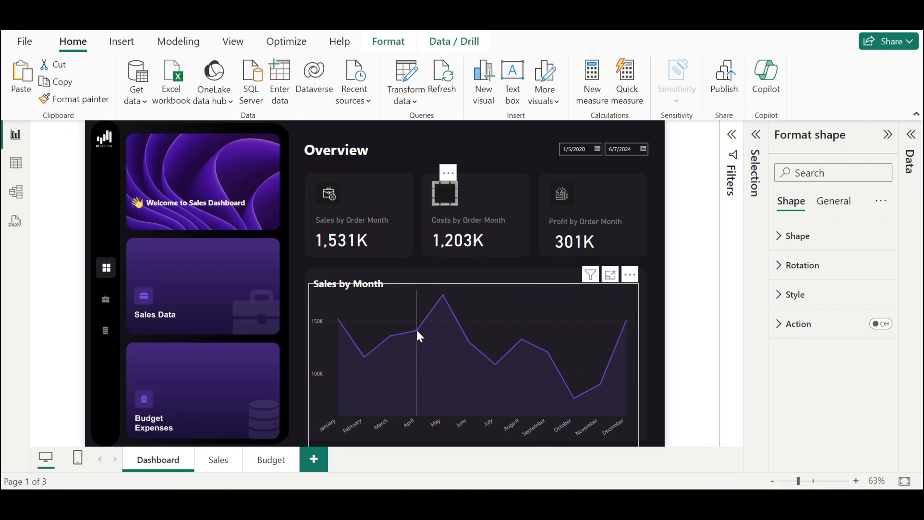
pyautogui.hotkey('alt', 'Tab')
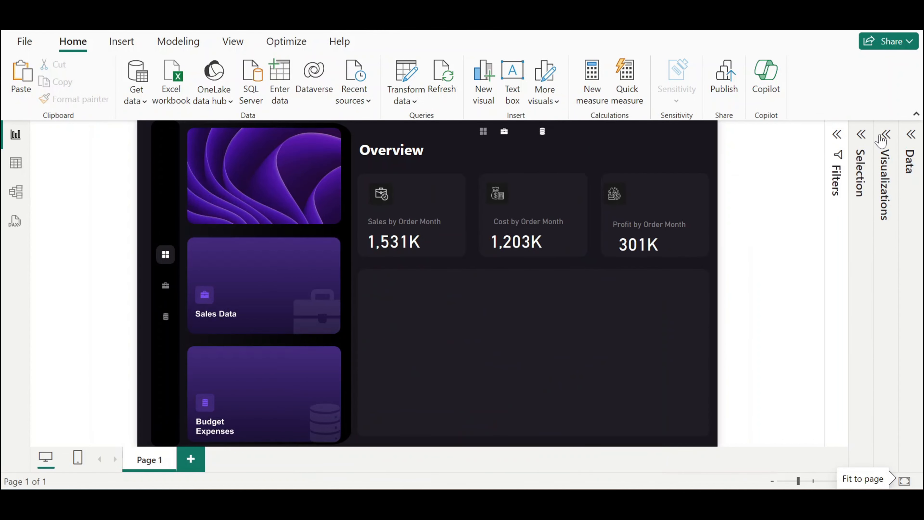
pyautogui.click(885, 135)
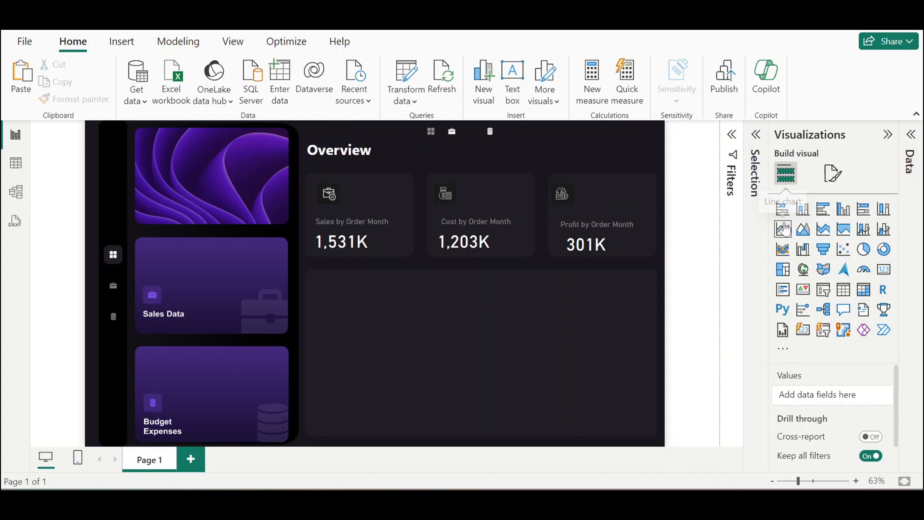
pyautogui.click(783, 228)
pyautogui.moveTo(235, 283); pyautogui.dragTo(375, 309)
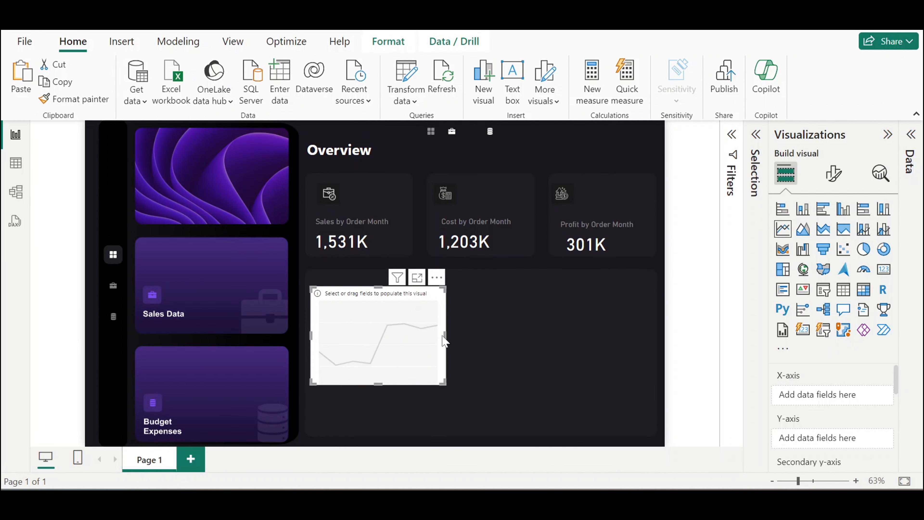
pyautogui.moveTo(444, 335); pyautogui.dragTo(656, 335)
pyautogui.moveTo(483, 384); pyautogui.dragTo(486, 425)
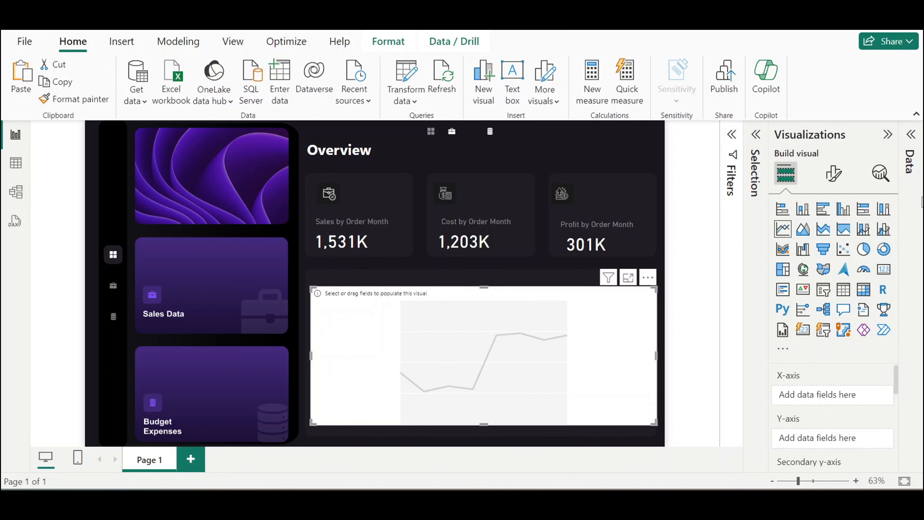
# Assign Sales Date to the line chart's X-axis and keep only the Month level by removing Year, Quarter and Day
pyautogui.click(914, 137)
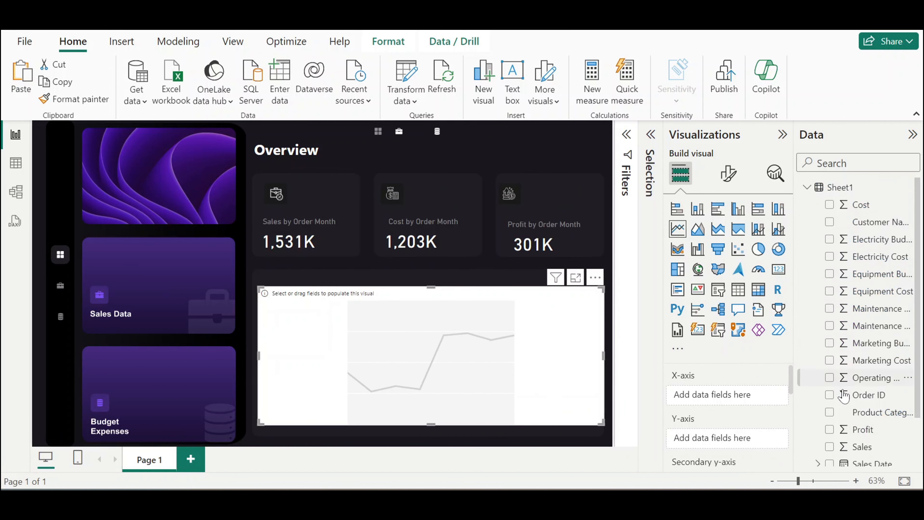
pyautogui.scroll(-2, 848, 413)
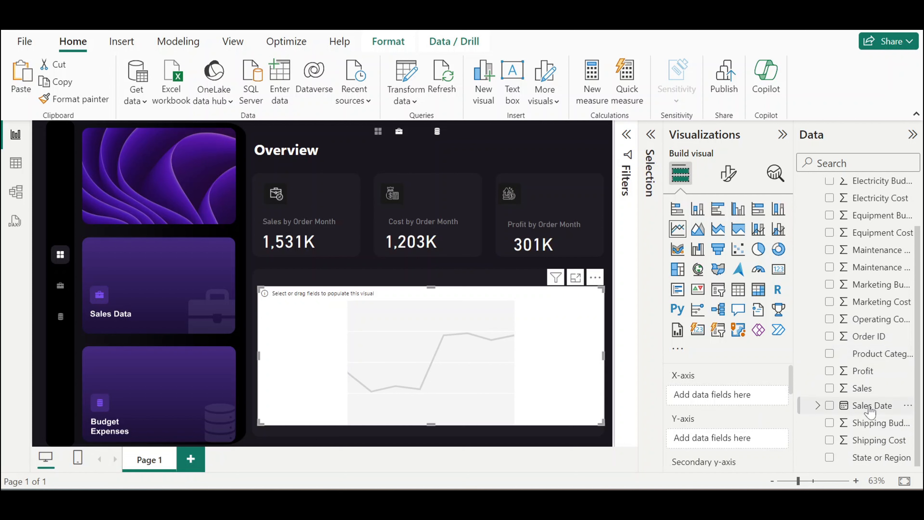
pyautogui.moveTo(869, 406); pyautogui.dragTo(743, 399)
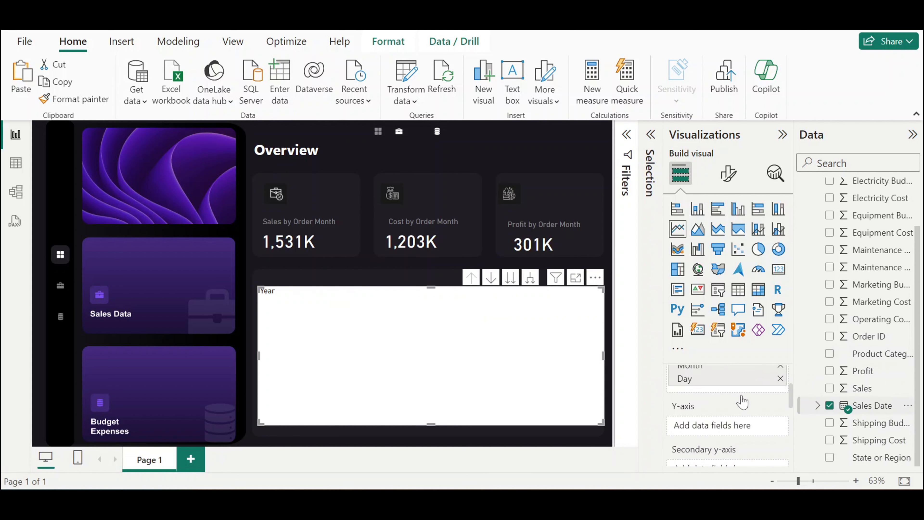
pyautogui.scroll(1, 748, 396)
pyautogui.click(780, 410)
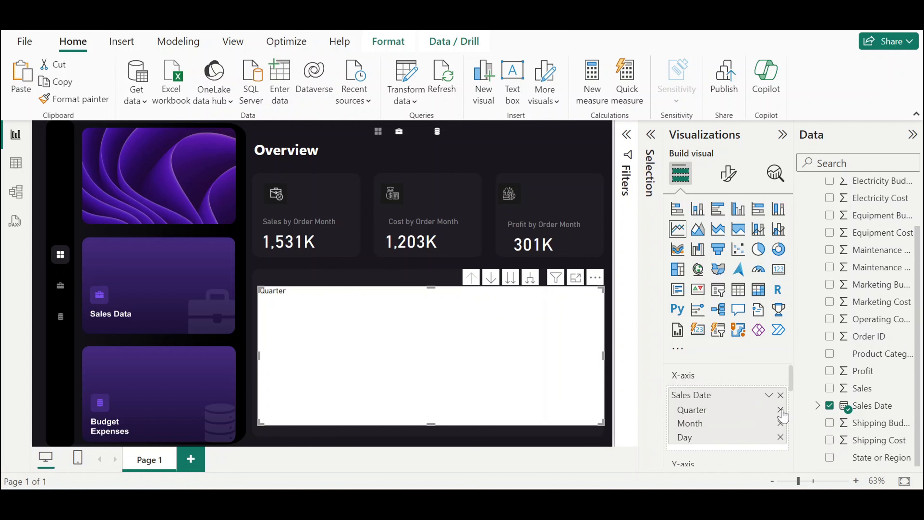
pyautogui.click(781, 410)
pyautogui.click(780, 423)
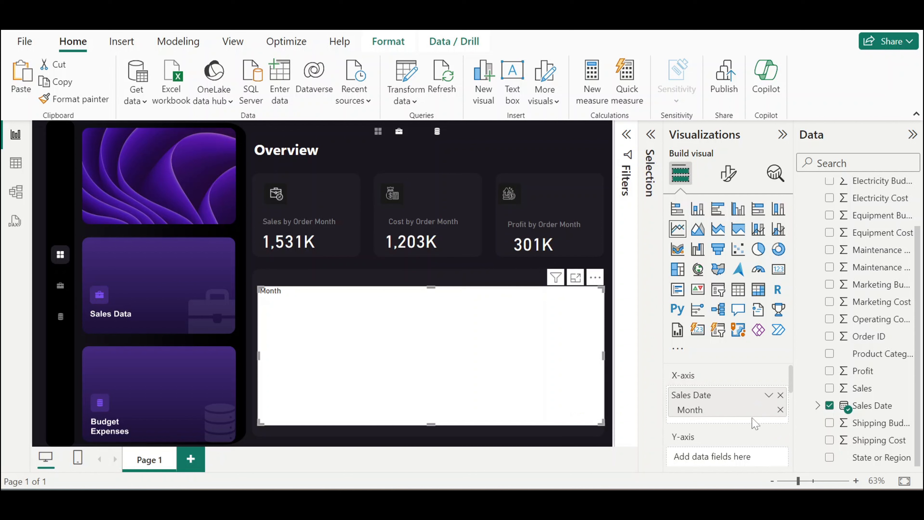
# Assign the Sales field to the line chart's Y-axis
pyautogui.scroll(-2, 755, 423)
pyautogui.scroll(2, 738, 419)
pyautogui.scroll(-2, 738, 439)
pyautogui.moveTo(859, 393)
pyautogui.mouseDown()
pyautogui.moveTo(721, 396)
pyautogui.moveTo(726, 384)
pyautogui.moveTo(729, 394)
pyautogui.mouseUp()
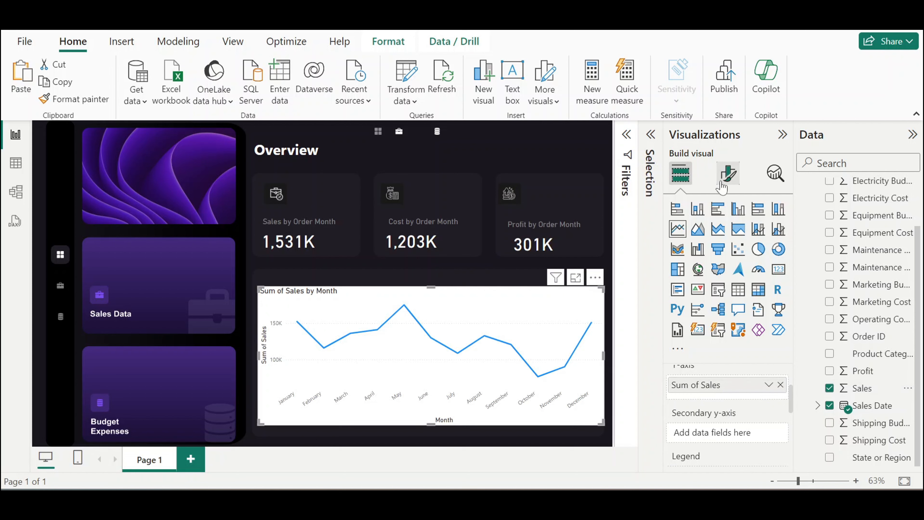
# Turn off the background of the sales line chart
pyautogui.click(722, 186)
pyautogui.click(727, 237)
pyautogui.click(700, 330)
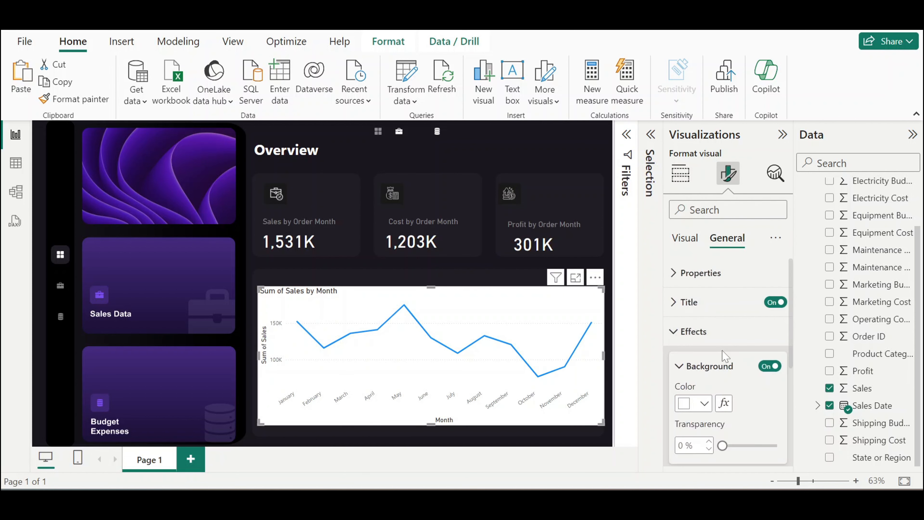
pyautogui.scroll(-2, 724, 354)
pyautogui.click(769, 295)
pyautogui.scroll(2, 726, 323)
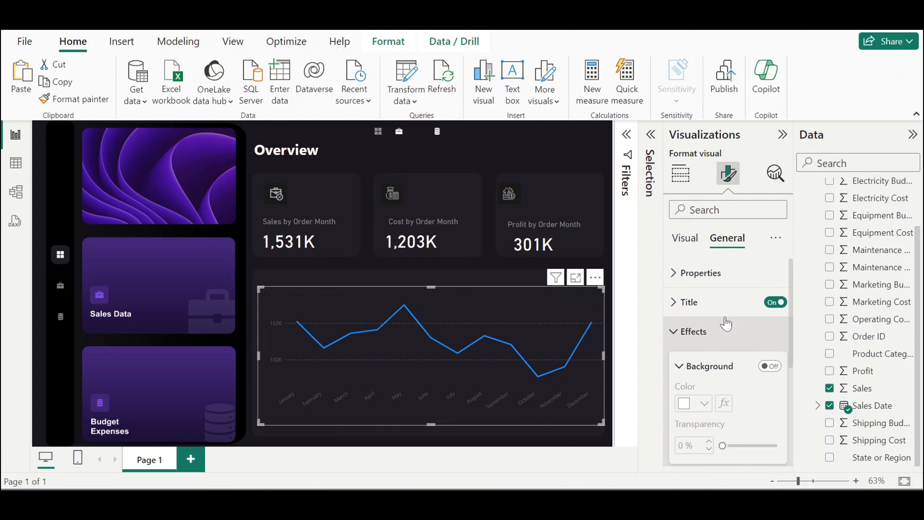
pyautogui.click(703, 341)
# Turn off the line chart's X-axis title and set the month labels' color to a light grey
pyautogui.click(686, 239)
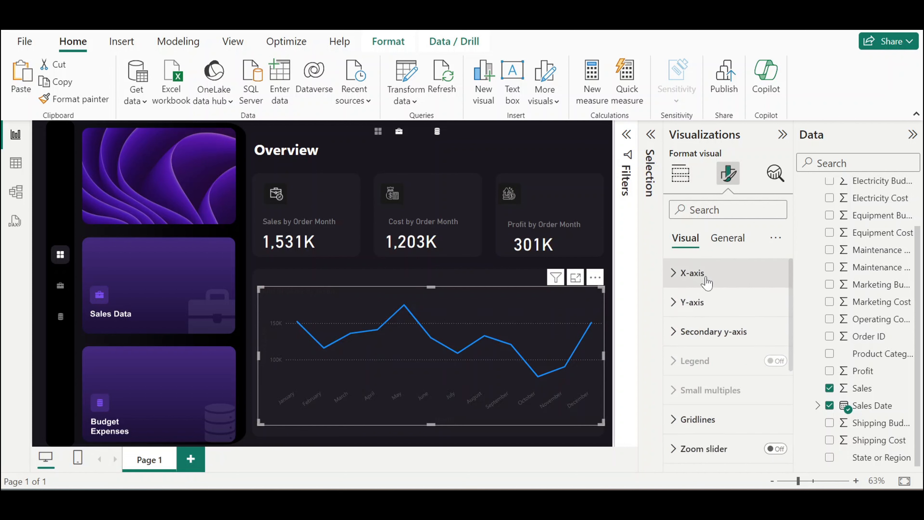
pyautogui.click(692, 272)
pyautogui.scroll(-3, 769, 371)
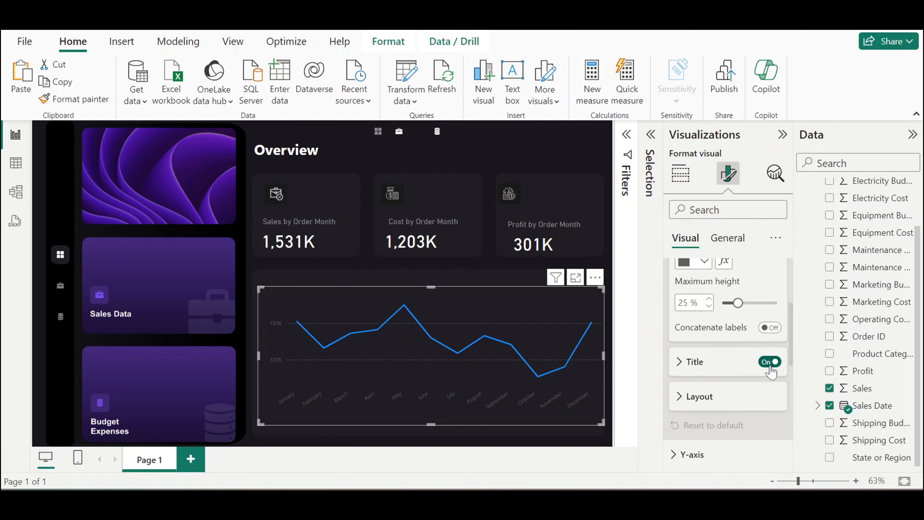
pyautogui.click(709, 306)
pyautogui.scroll(2, 716, 306)
pyautogui.click(704, 331)
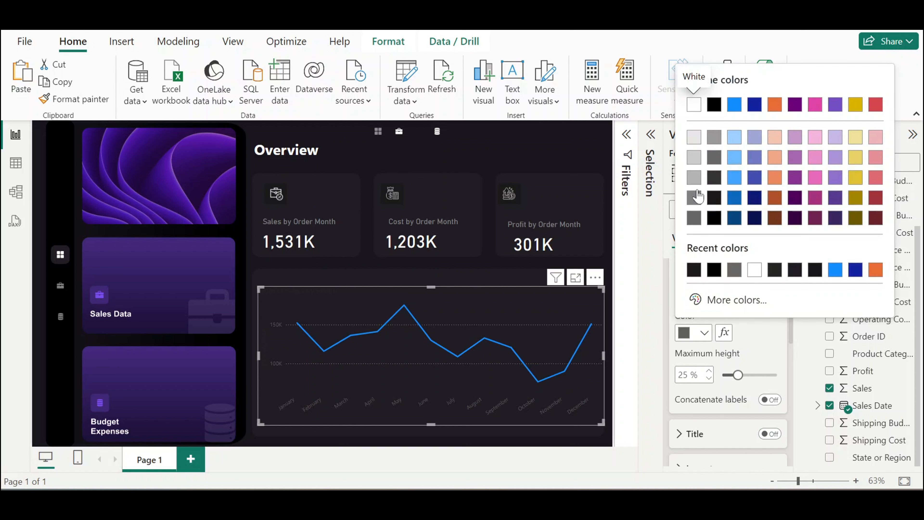
pyautogui.click(697, 186)
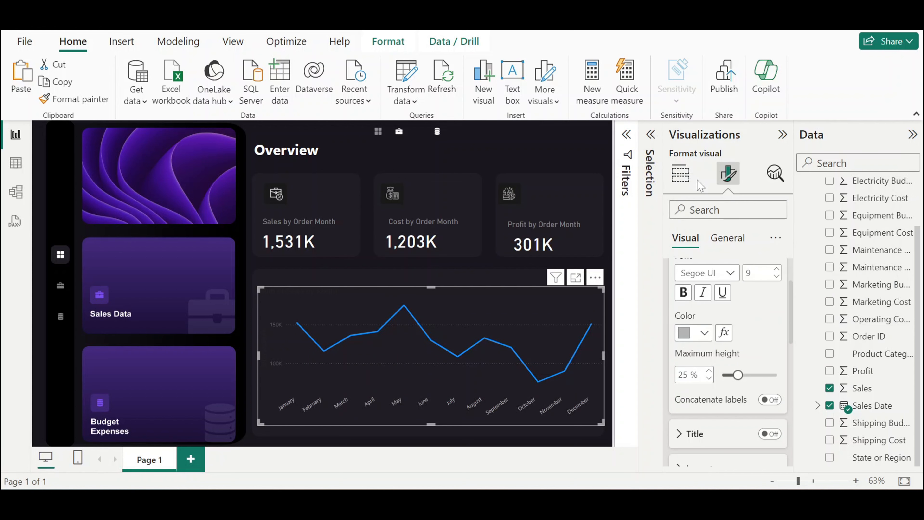
# Turn off the line chart's Y-axis title and set the axis values' color to the recently used light grey
pyautogui.scroll(-5, 694, 400)
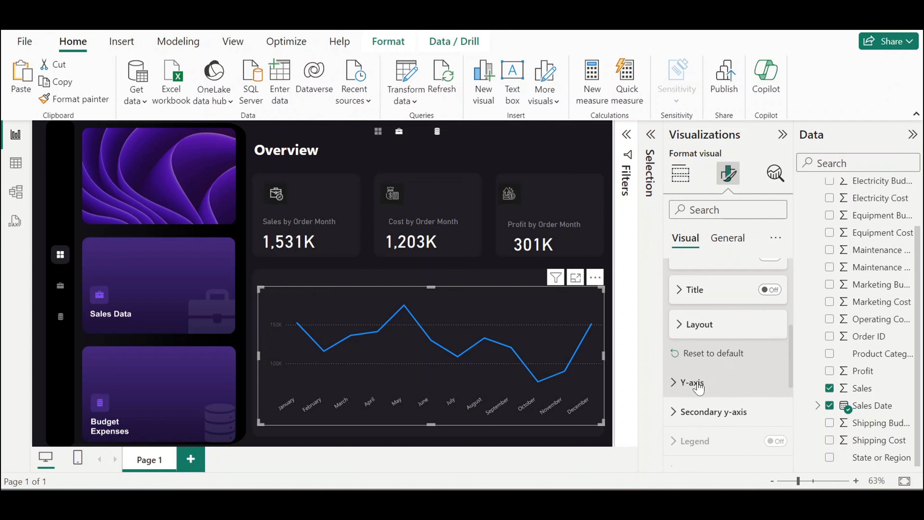
pyautogui.click(693, 384)
pyautogui.scroll(-5, 696, 387)
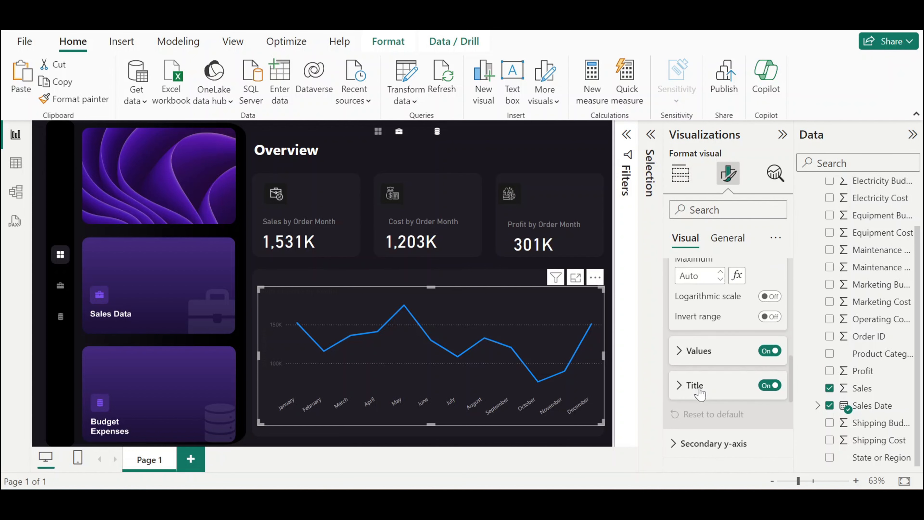
pyautogui.click(768, 386)
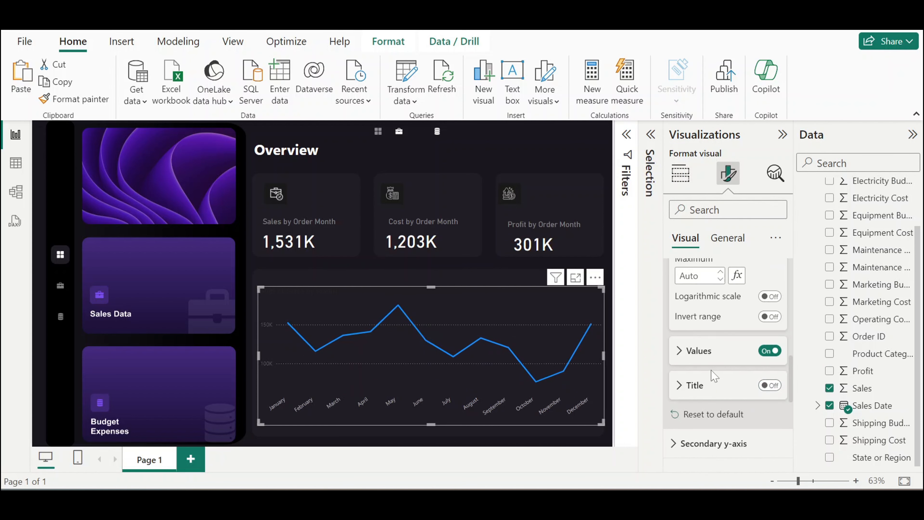
pyautogui.click(700, 357)
pyautogui.scroll(-3, 702, 357)
pyautogui.click(704, 306)
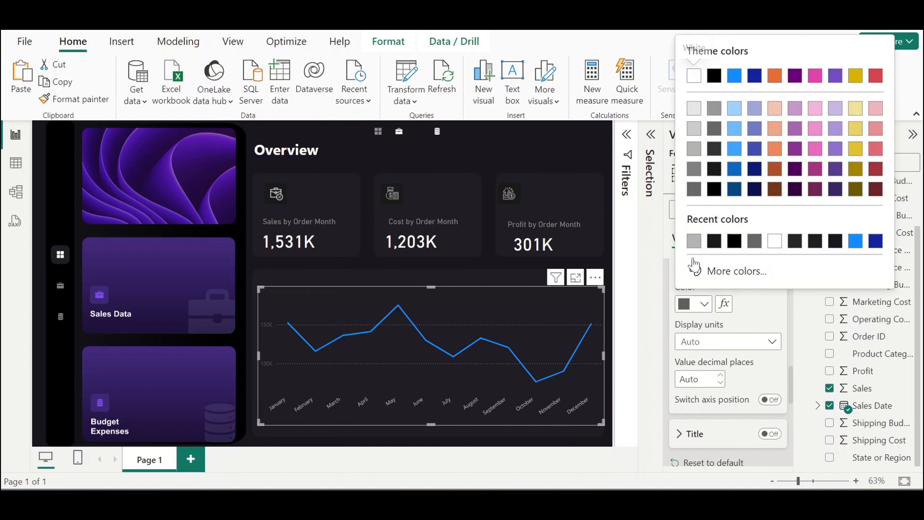
pyautogui.click(692, 243)
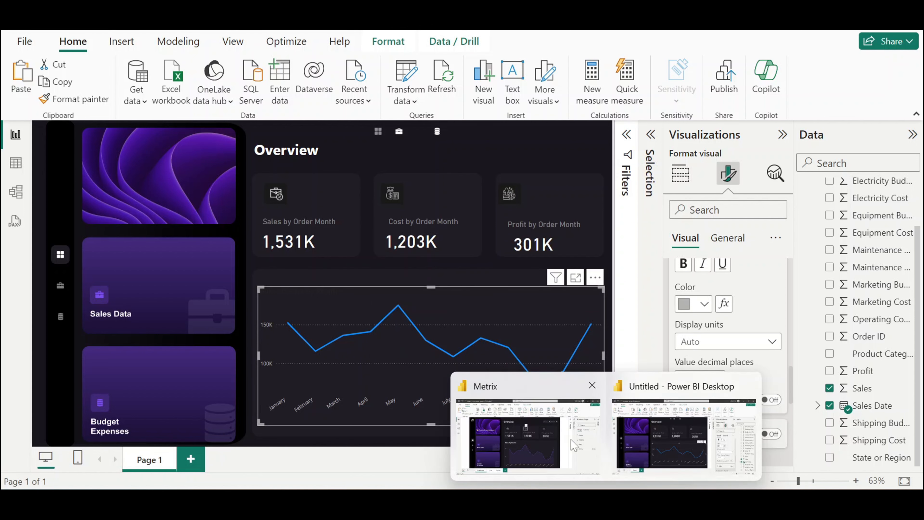
# Check the Sales by Month chart in the Metrix report, and convert the untitled report's line chart to an area chart
pyautogui.moveTo(606, 500)
pyautogui.click(533, 427)
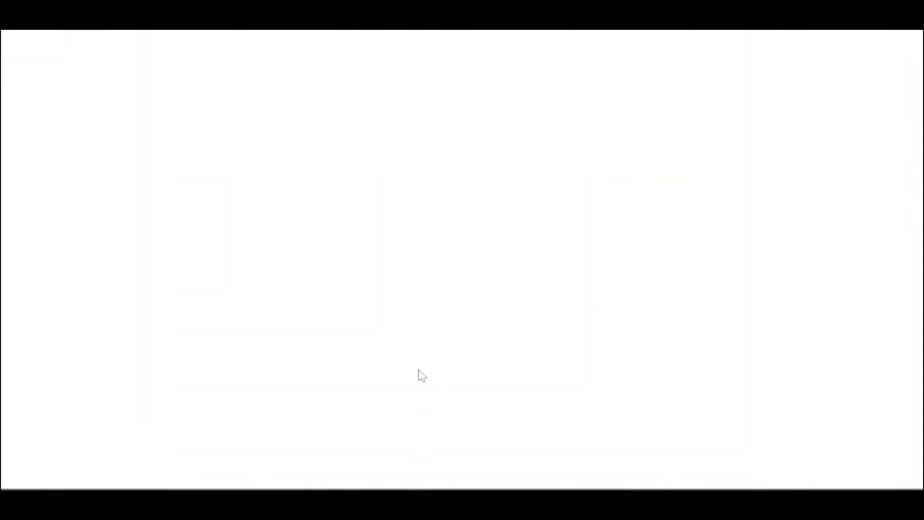
pyautogui.click(843, 19)
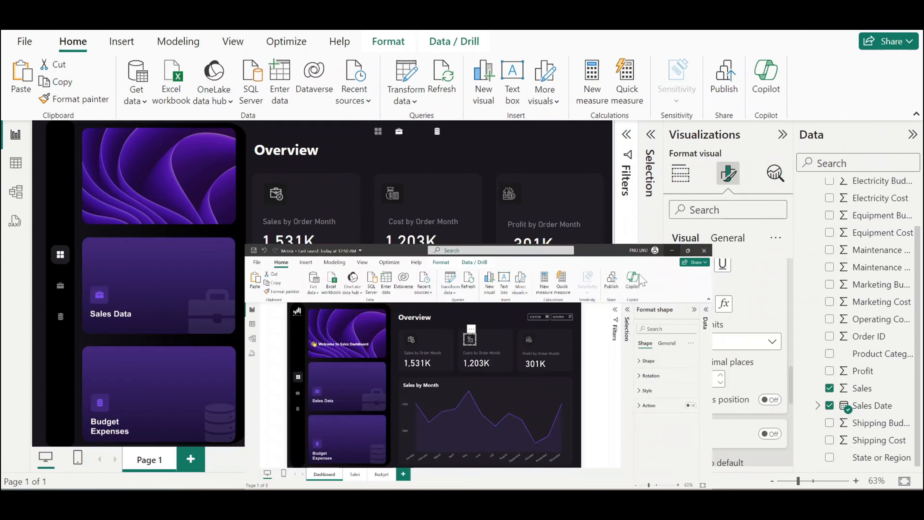
pyautogui.click(680, 174)
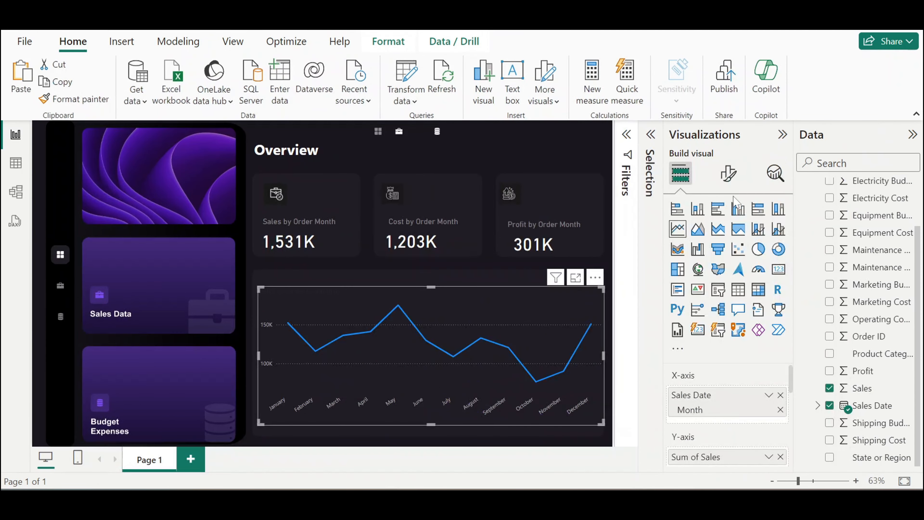
pyautogui.click(691, 233)
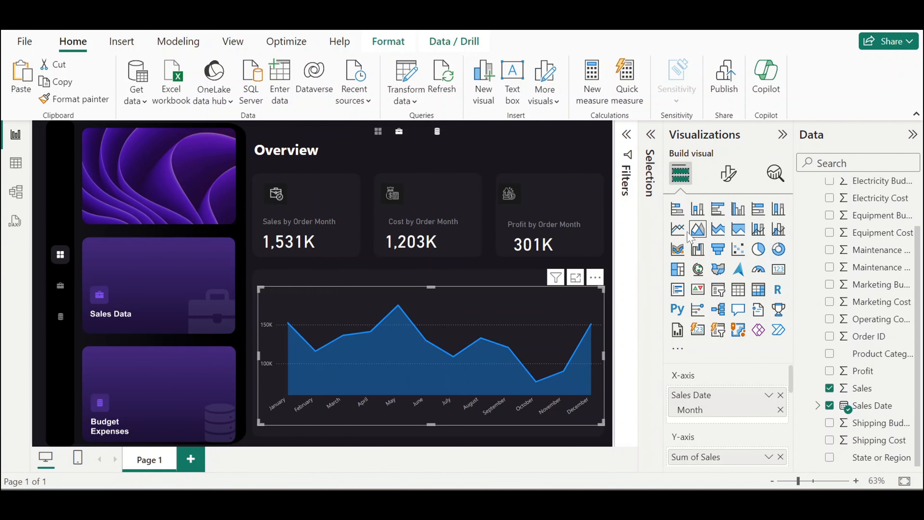
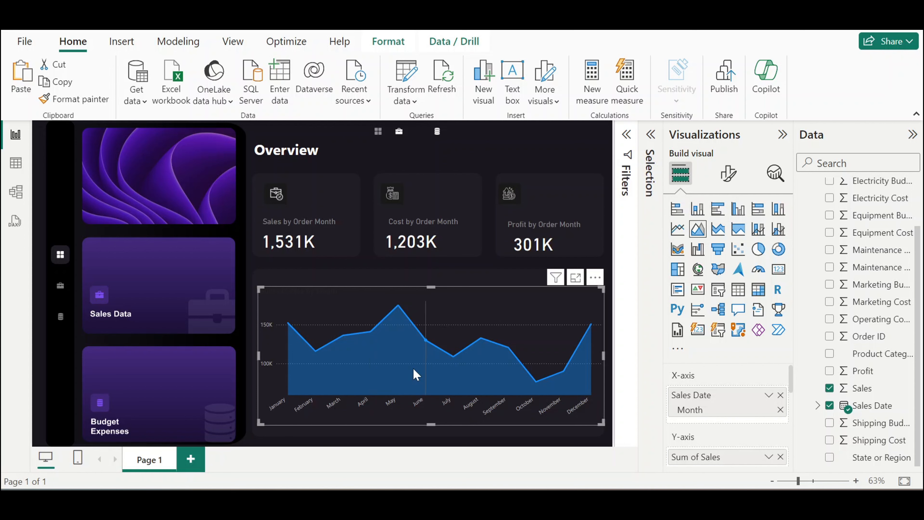
# Switch to the Metrix report and copy the hex code of the Sales by Month chart's line color
pyautogui.moveTo(415, 373)
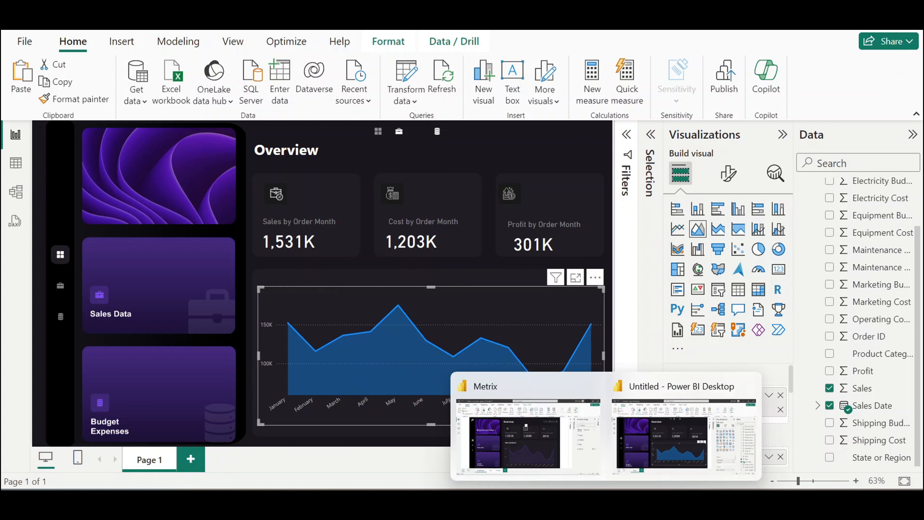
pyautogui.click(550, 437)
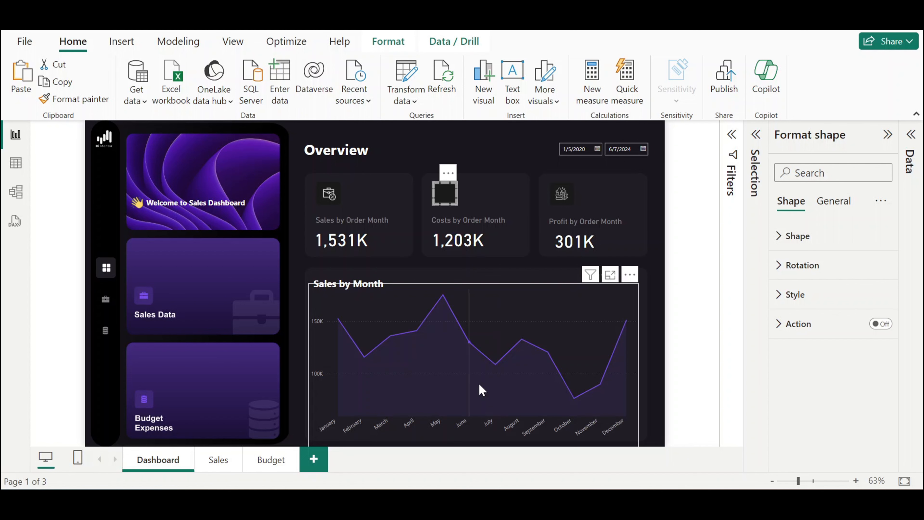
pyautogui.click(479, 388)
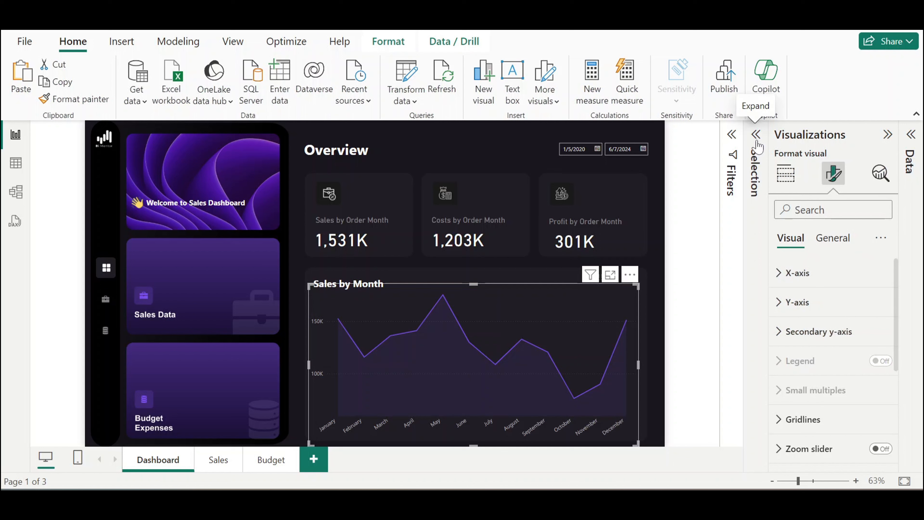
pyautogui.click(831, 240)
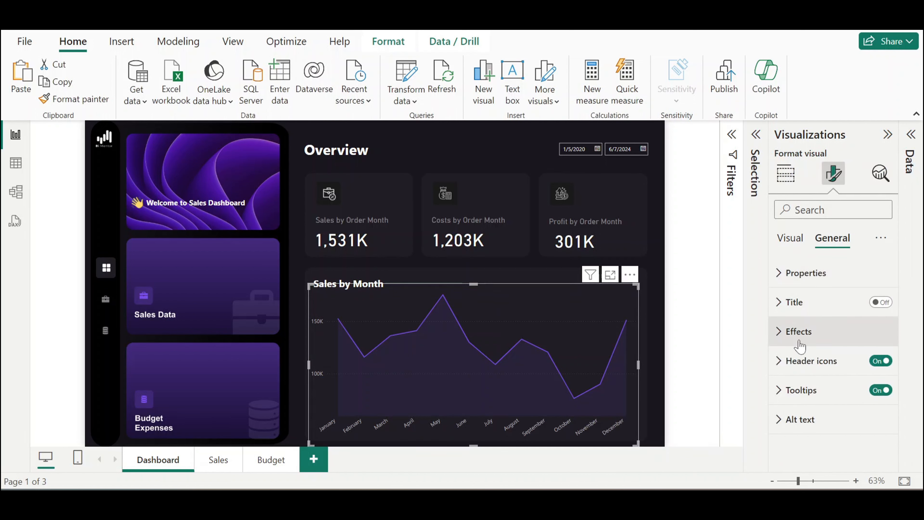
pyautogui.click(797, 331)
pyautogui.click(495, 364)
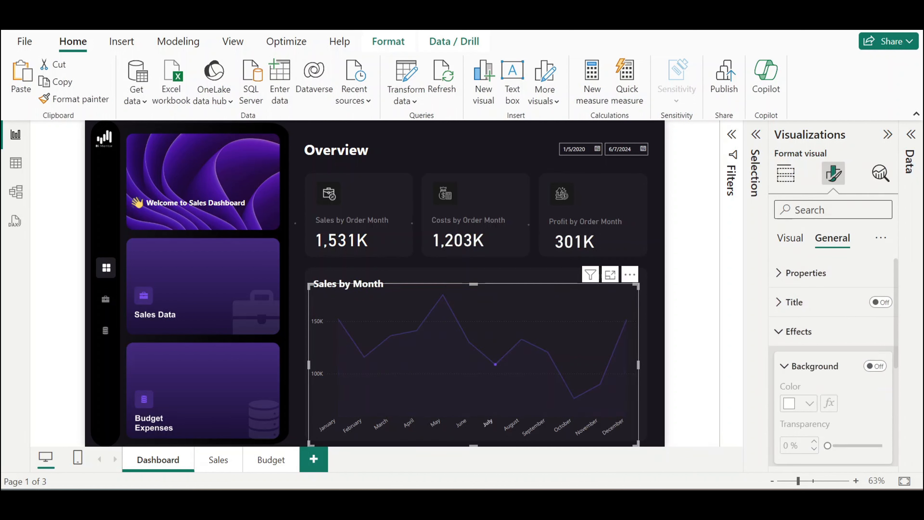
pyautogui.scroll(-5, 809, 333)
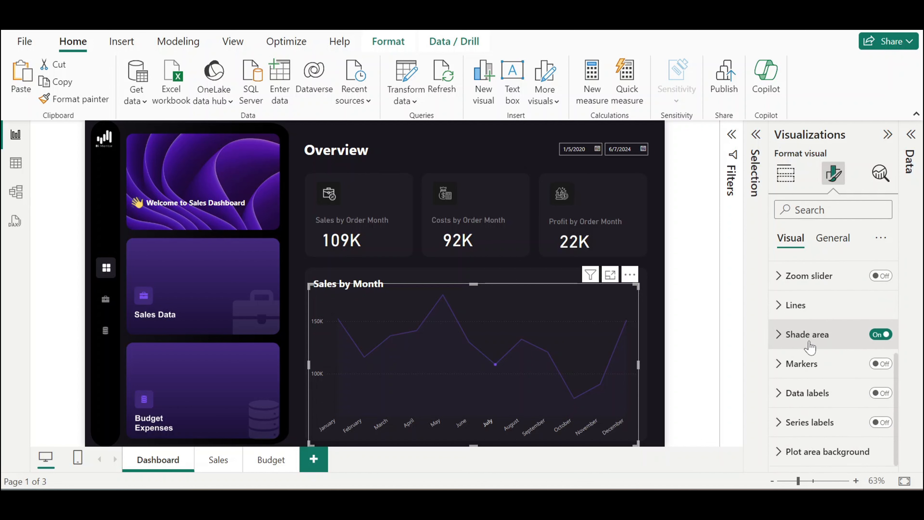
pyautogui.scroll(-8, 812, 365)
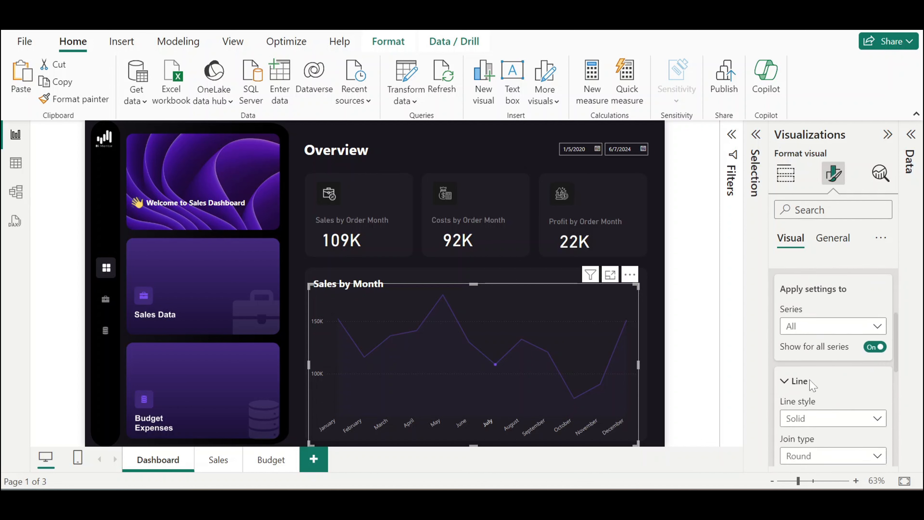
pyautogui.click(823, 337)
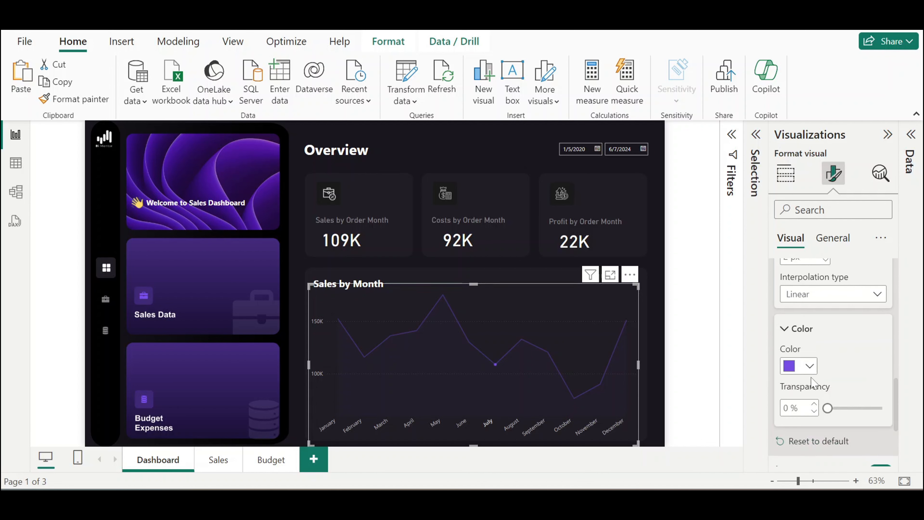
pyautogui.click(800, 365)
pyautogui.click(742, 332)
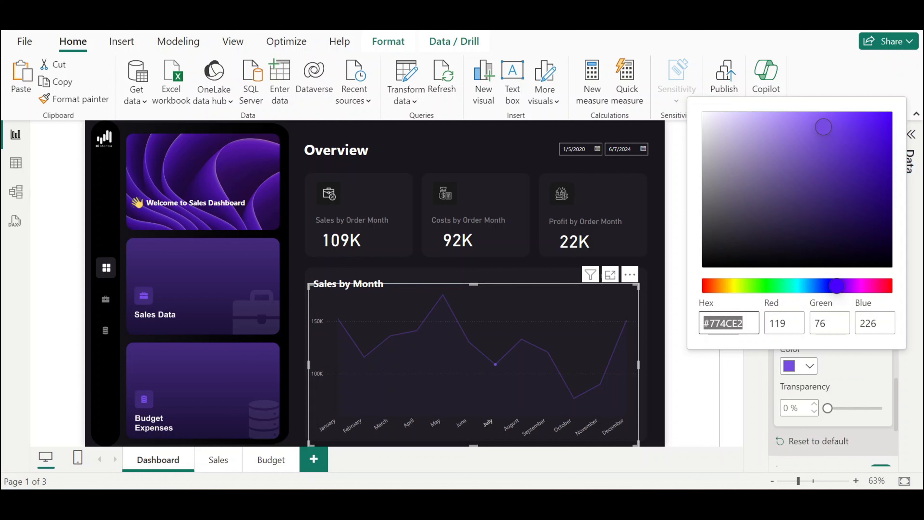
pyautogui.click(738, 378)
# Return to the untitled report and set the area chart's line color to #774CE2
pyautogui.moveTo(626, 488)
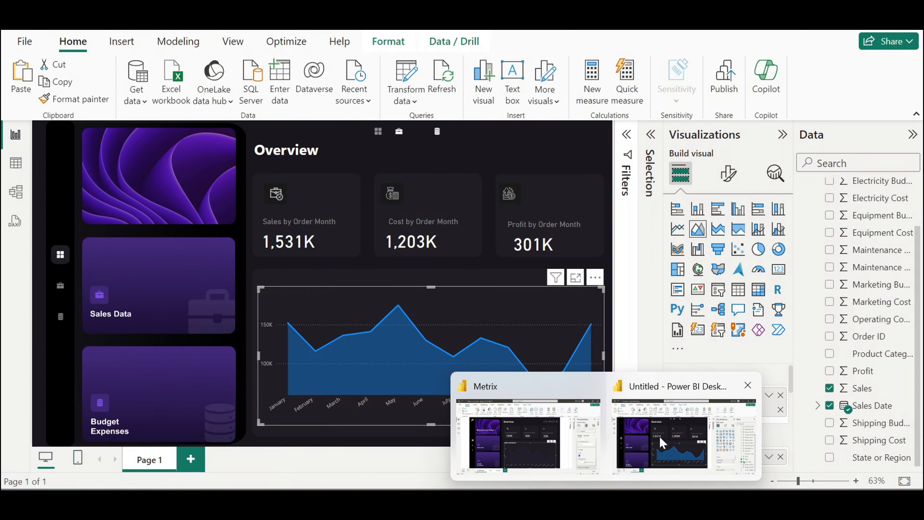
pyautogui.click(639, 439)
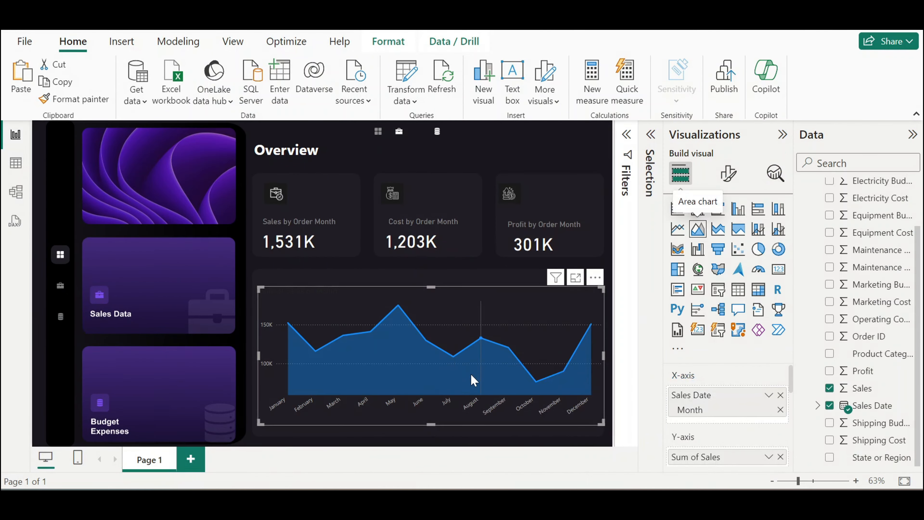
pyautogui.click(728, 174)
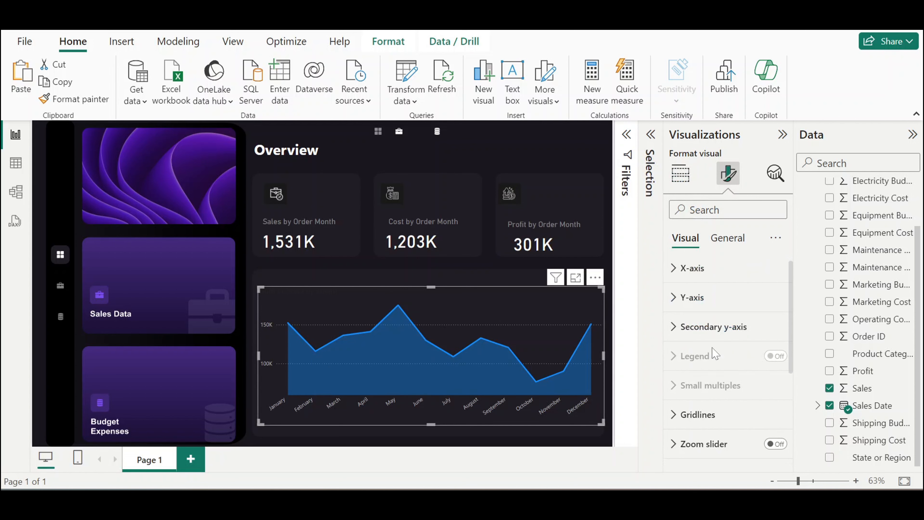
pyautogui.scroll(-3, 711, 354)
pyautogui.click(690, 333)
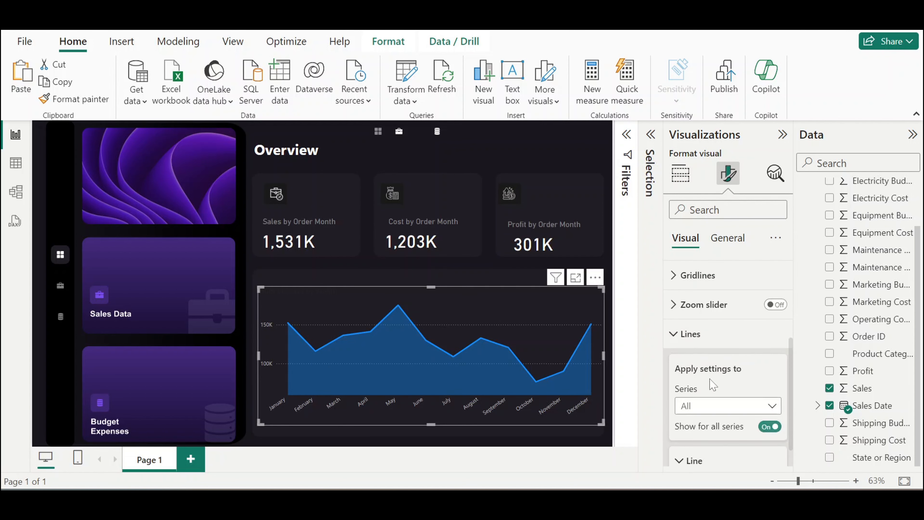
pyautogui.scroll(-2, 724, 364)
pyautogui.scroll(-5, 724, 366)
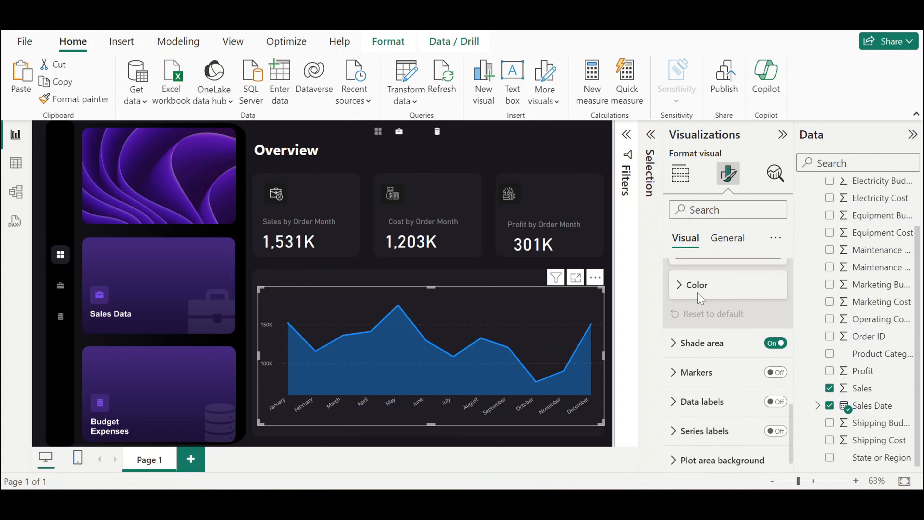
pyautogui.click(697, 286)
pyautogui.click(698, 322)
pyautogui.click(719, 288)
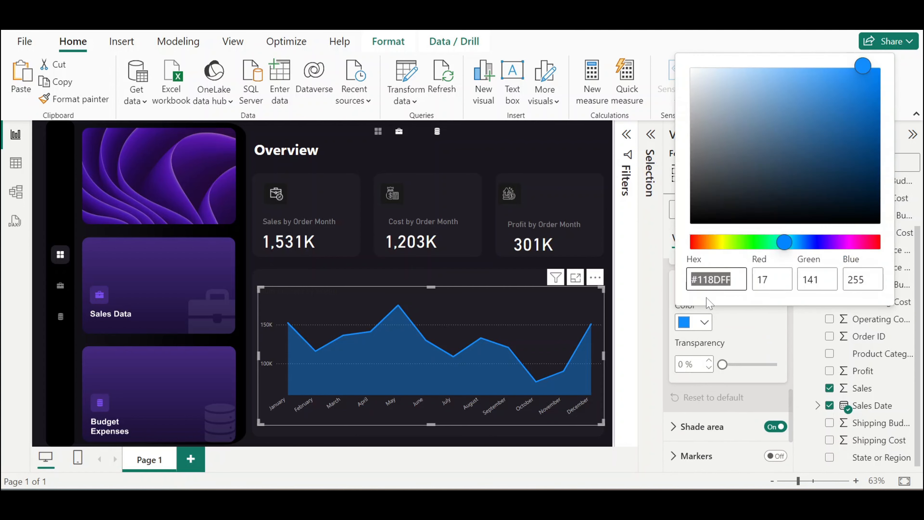
pyautogui.write('#774CE2')
pyautogui.click(657, 343)
pyautogui.click(528, 393)
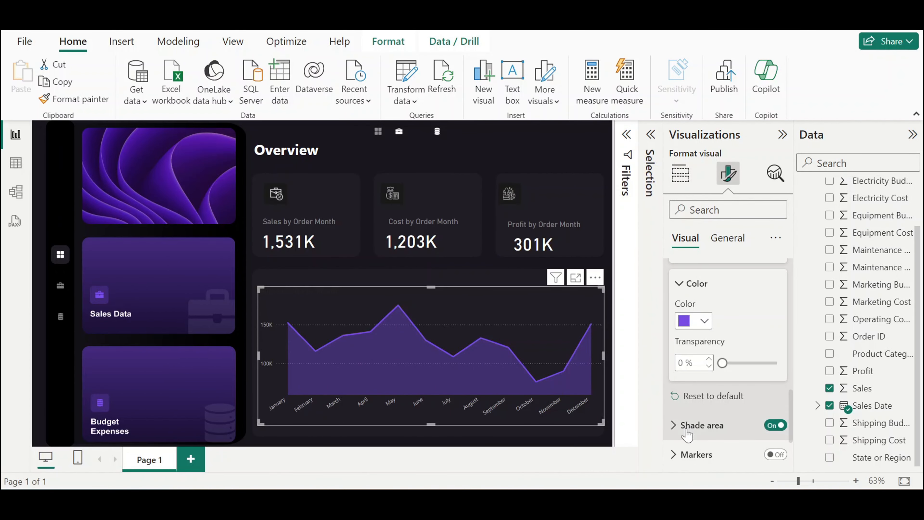
# Set the transparency of the area chart's shade area to 90%
pyautogui.scroll(-3, 691, 382)
pyautogui.click(701, 334)
pyautogui.scroll(-2, 702, 343)
pyautogui.scroll(-5, 703, 345)
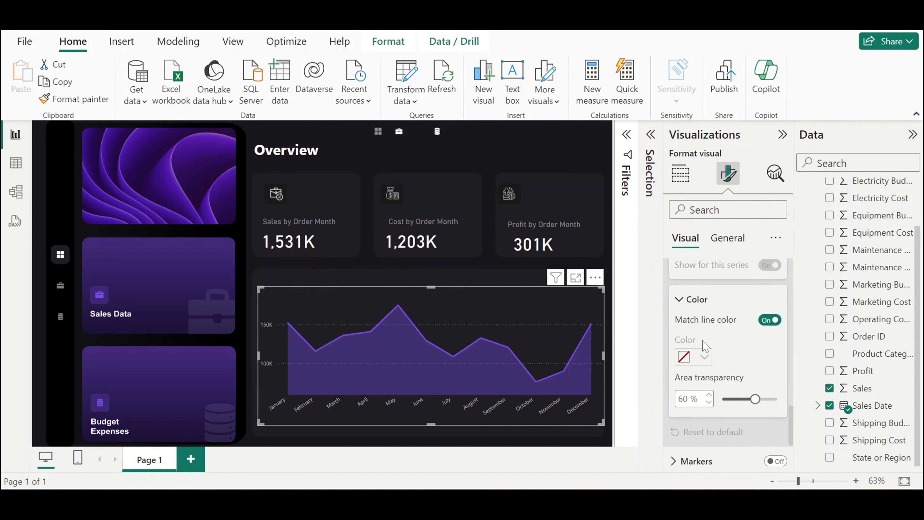
pyautogui.moveTo(750, 302); pyautogui.dragTo(762, 302)
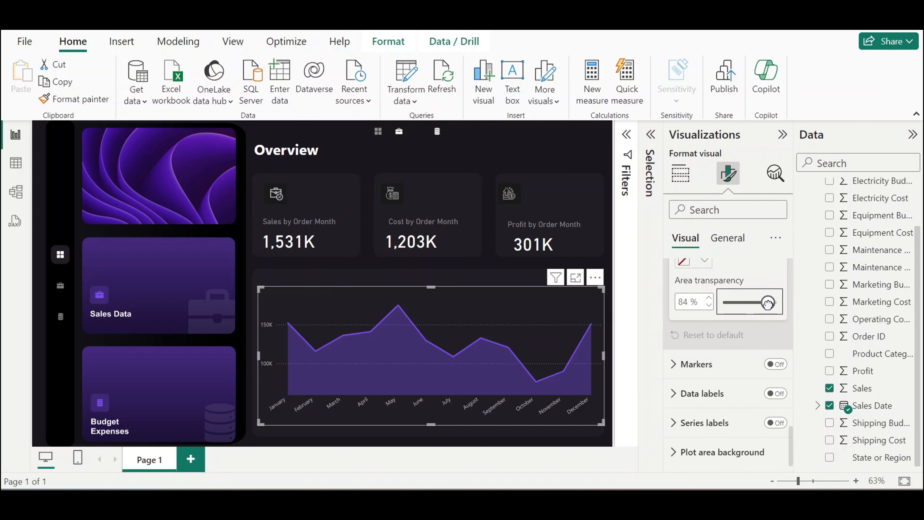
pyautogui.click(708, 299)
pyautogui.click(708, 298)
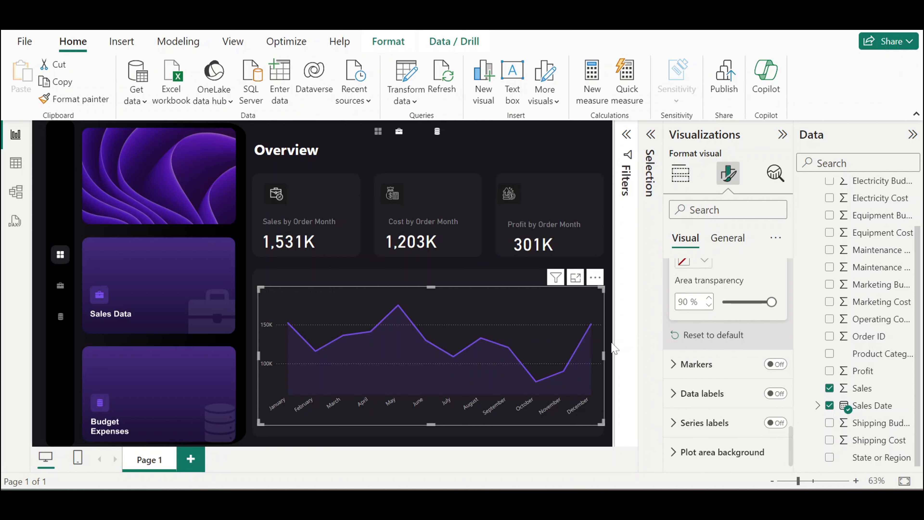
# Turn off the area chart's title, then extend the chart downward and nudge it up within its card
pyautogui.click(612, 350)
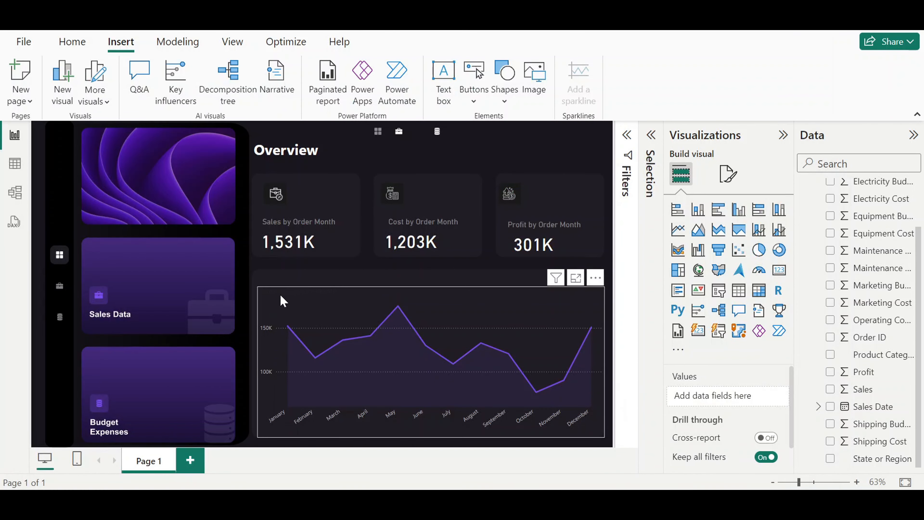
pyautogui.click(480, 309)
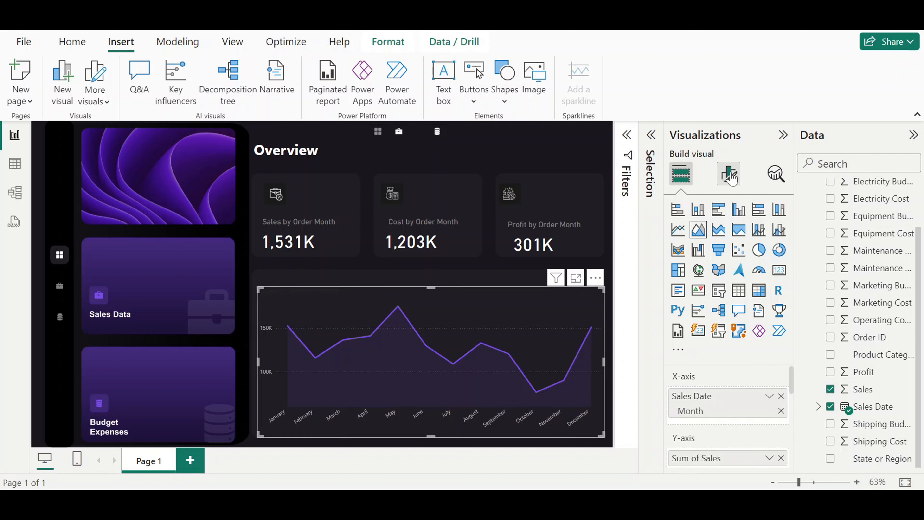
pyautogui.click(727, 174)
pyautogui.click(736, 240)
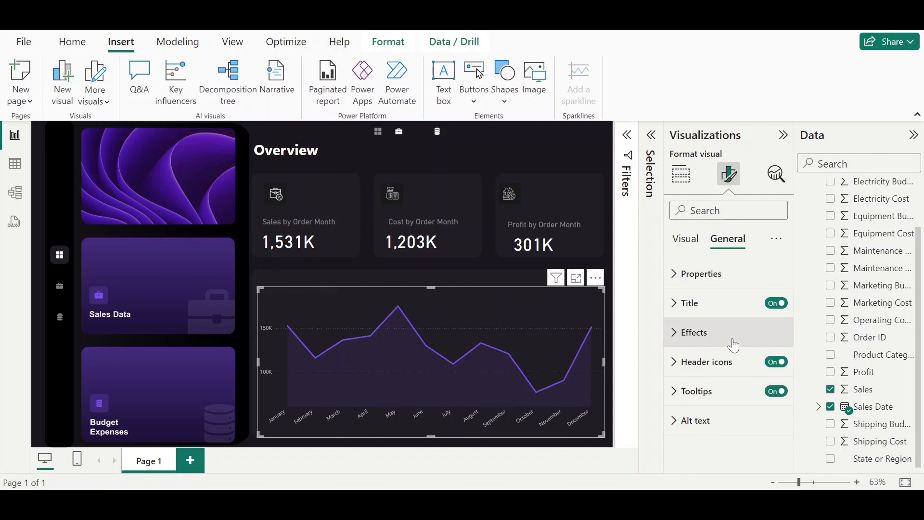
pyautogui.click(772, 306)
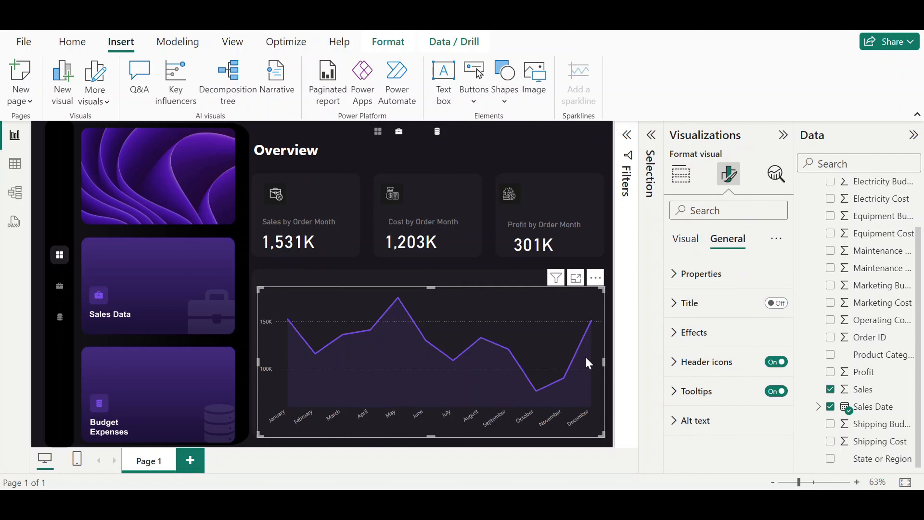
pyautogui.moveTo(430, 442); pyautogui.dragTo(430, 444)
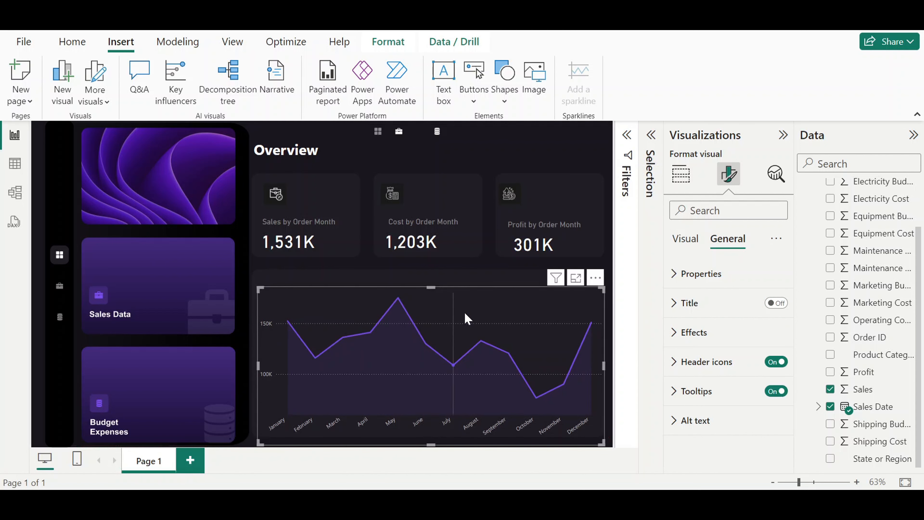
pyautogui.moveTo(465, 313); pyautogui.dragTo(469, 313)
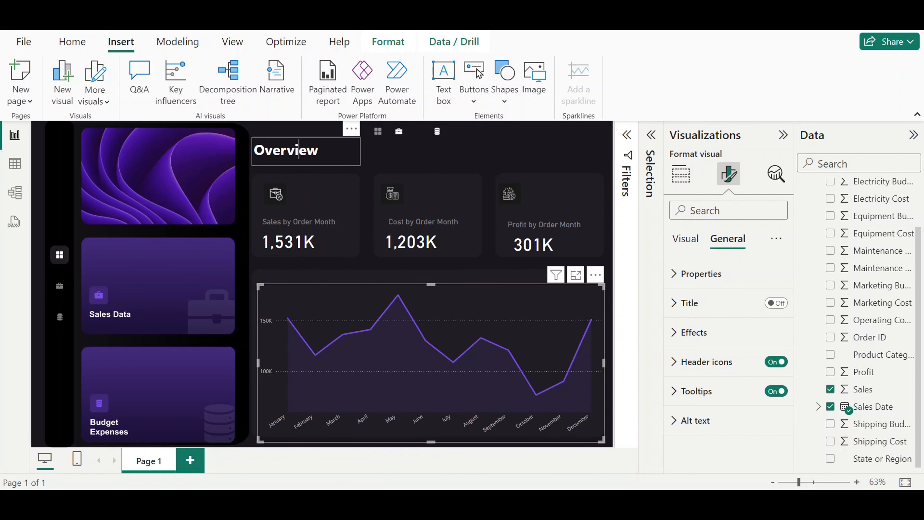
# Duplicate the Overview heading text box, place the copy above the area chart, and change its text to "Sales by Month"
pyautogui.click(321, 144)
pyautogui.click(319, 136)
pyautogui.click(326, 138)
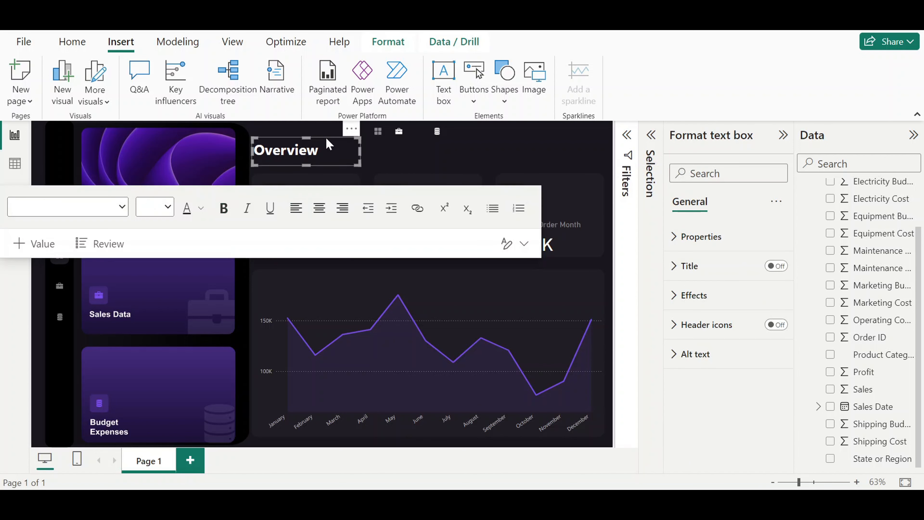
pyautogui.moveTo(326, 136); pyautogui.dragTo(359, 260)
pyautogui.hotkey('ctrl', 'a')
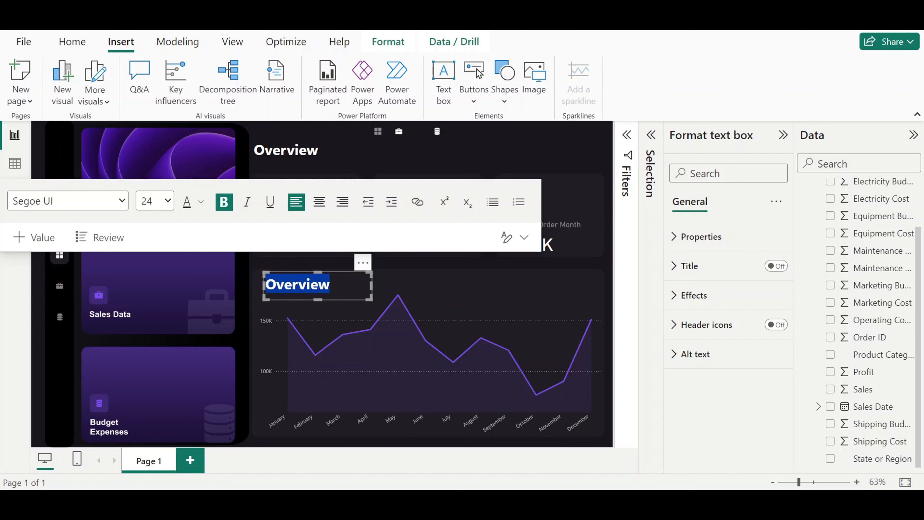
pyautogui.write('S')
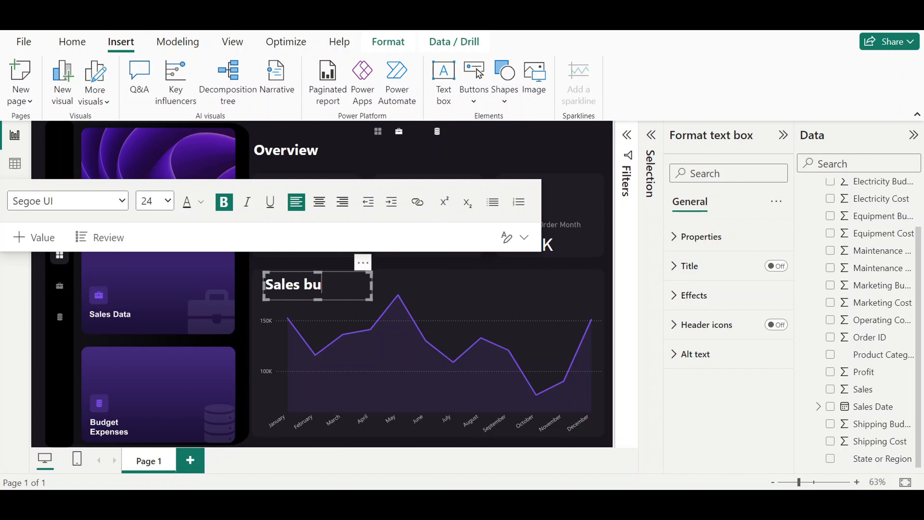
pyautogui.write('ales by Month')
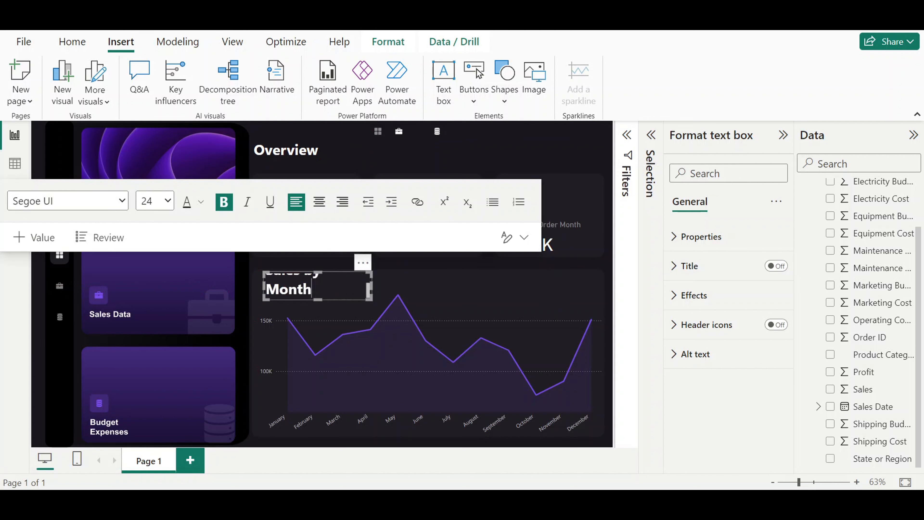
# Set the Sales by Month heading's font size to 16 and move it slightly down within the chart card
pyautogui.hotkey('ctrl', 'a')
pyautogui.click(167, 200)
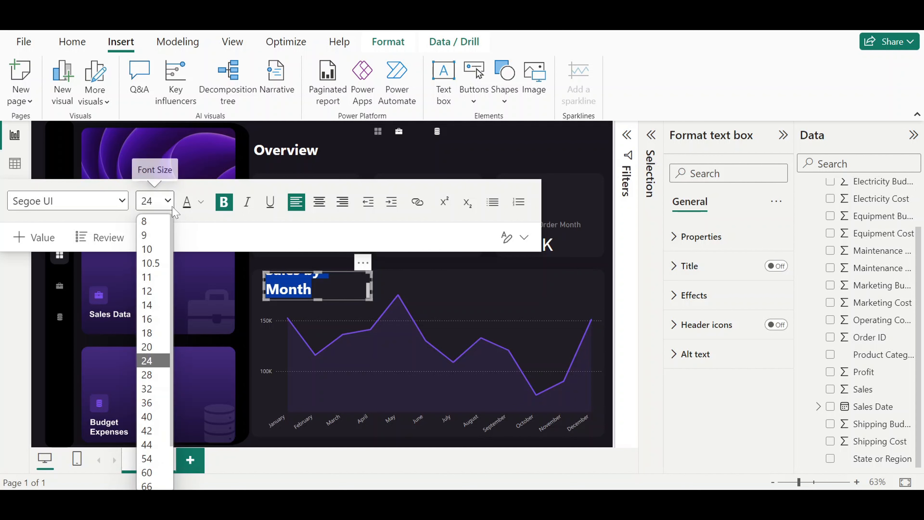
pyautogui.click(147, 319)
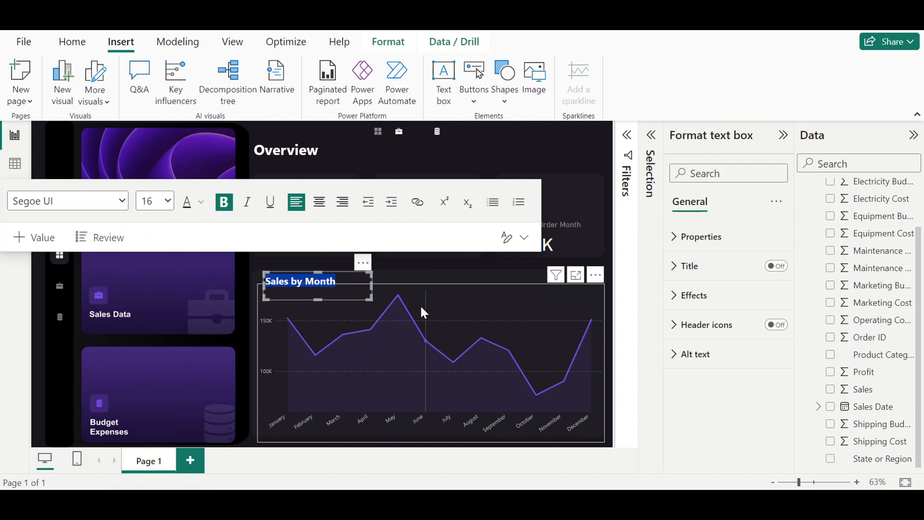
pyautogui.click(416, 268)
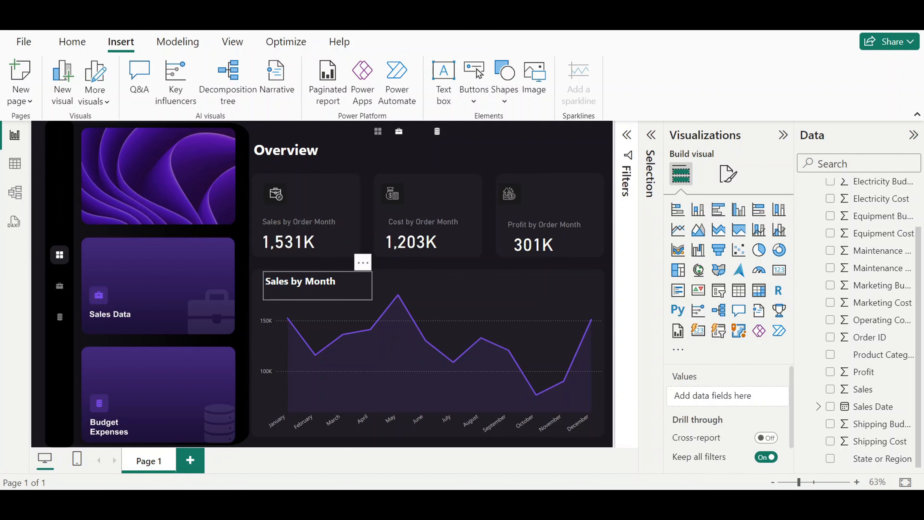
pyautogui.click(361, 273)
pyautogui.moveTo(361, 267); pyautogui.dragTo(362, 271)
pyautogui.click(387, 264)
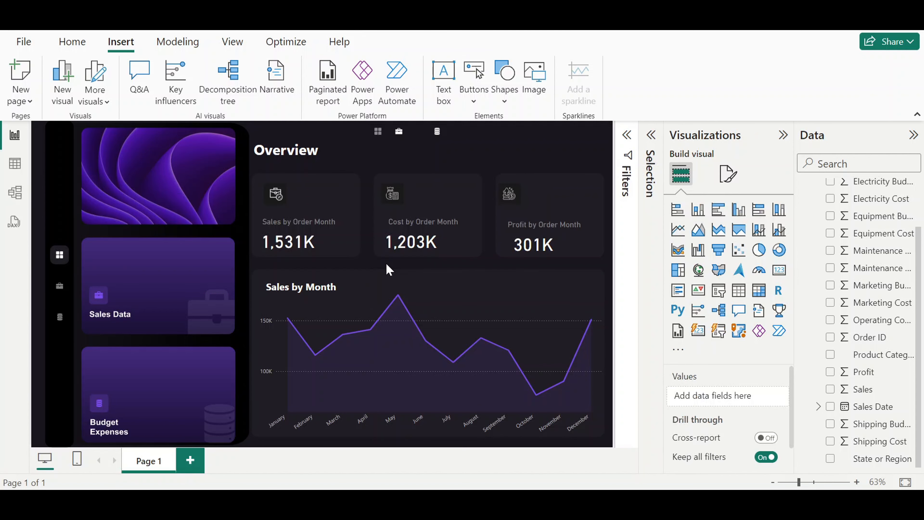
# Rename the report page as Overview
pyautogui.doubleClick(161, 465)
pyautogui.write('Ov')
pyautogui.press('Return')
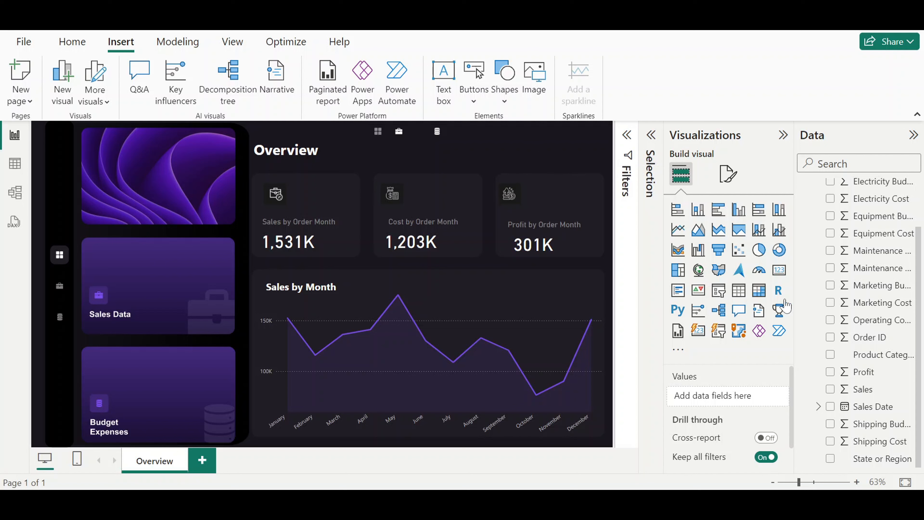
# Add a slicer over the KPI cards and assign the Sales Date field to it
pyautogui.click(718, 290)
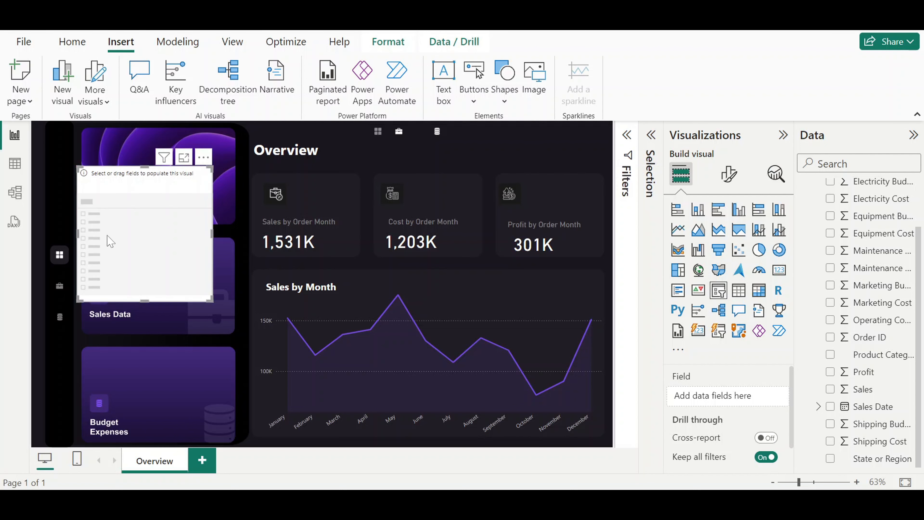
pyautogui.moveTo(111, 242); pyautogui.dragTo(450, 247)
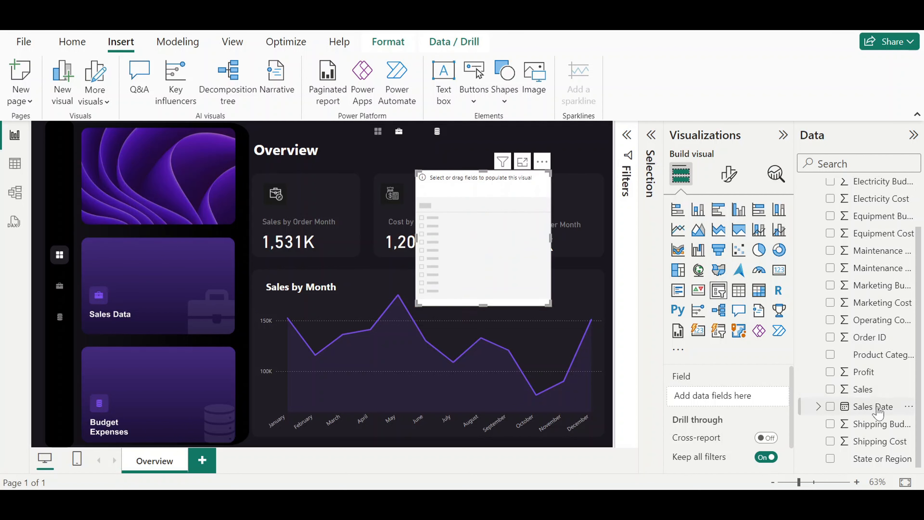
pyautogui.moveTo(877, 412); pyautogui.dragTo(748, 399)
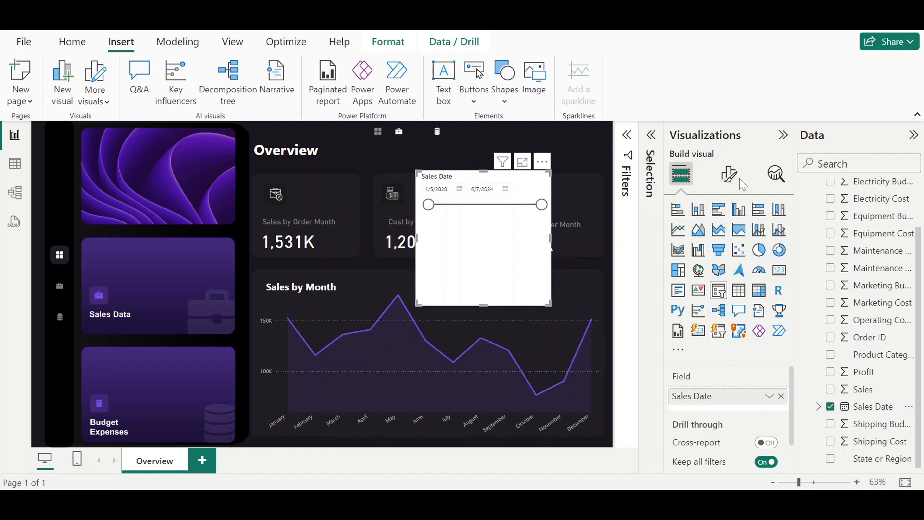
# Turn off the Sales Date slicer's background
pyautogui.click(729, 175)
pyautogui.click(729, 238)
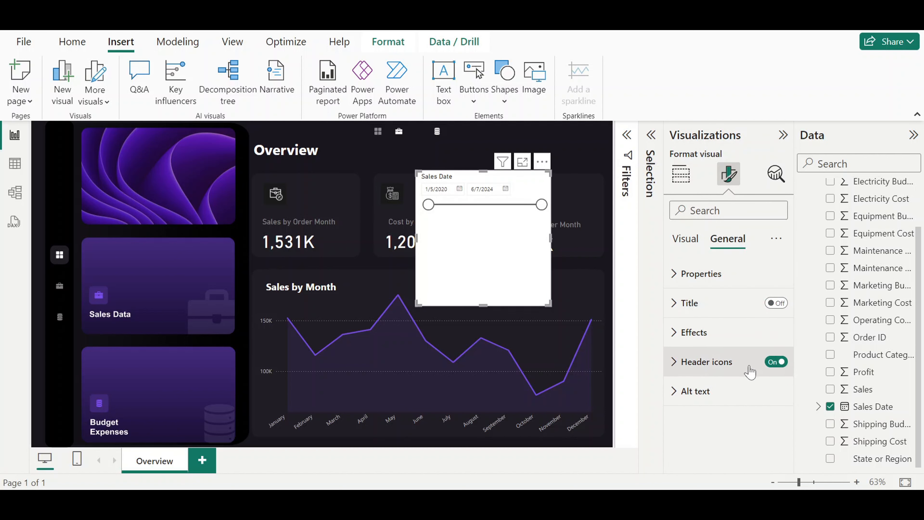
pyautogui.click(722, 332)
pyautogui.click(773, 367)
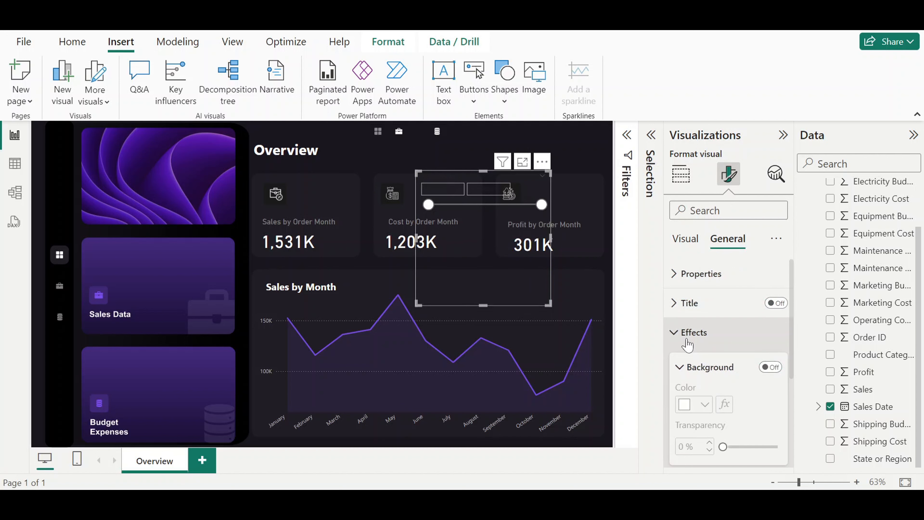
# Set the slicer's value font color to light gray, then shrink the slicer and move it to the page's upper-right corner
pyautogui.click(693, 332)
pyautogui.click(685, 239)
pyautogui.click(726, 278)
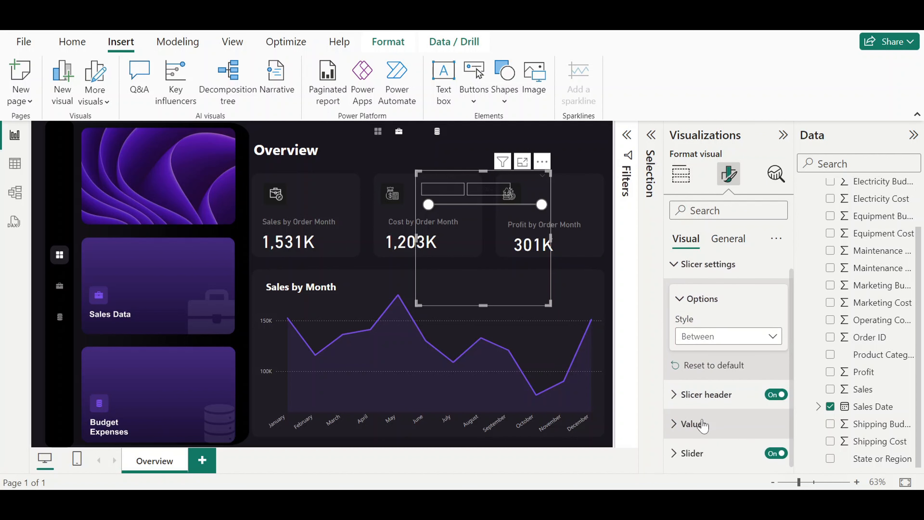
pyautogui.click(693, 423)
pyautogui.scroll(-2, 693, 400)
pyautogui.click(707, 362)
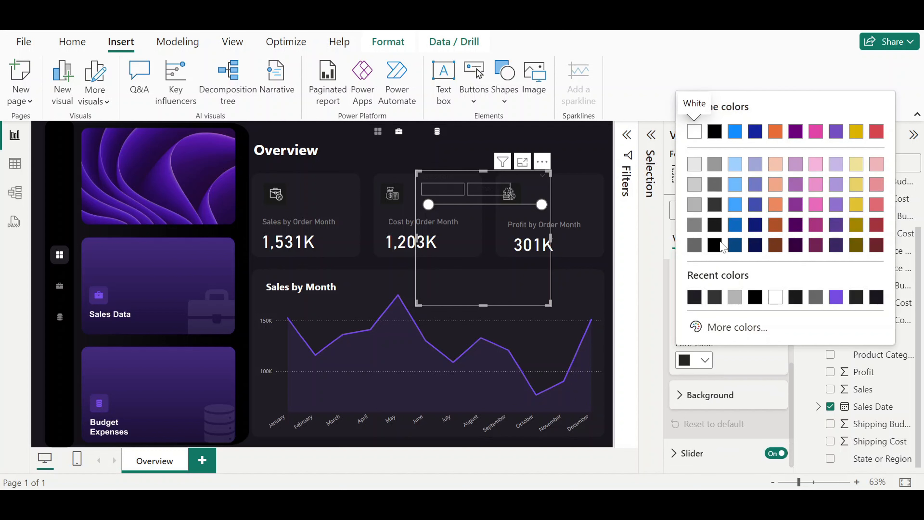
pyautogui.click(734, 299)
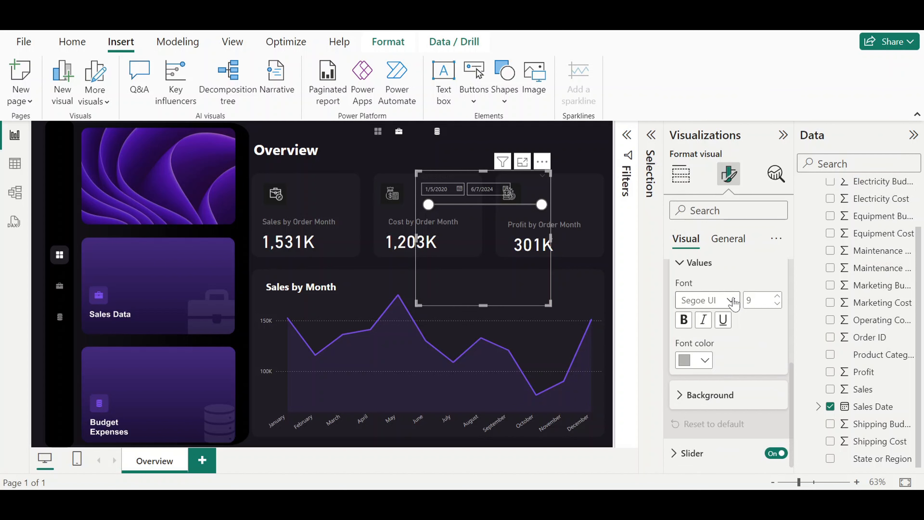
pyautogui.moveTo(482, 244); pyautogui.dragTo(610, 126)
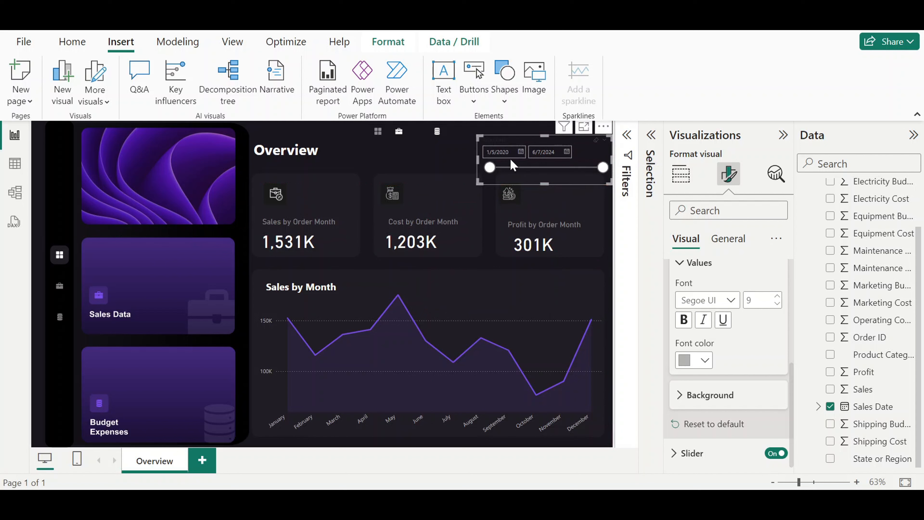
pyautogui.moveTo(477, 160); pyautogui.dragTo(491, 162)
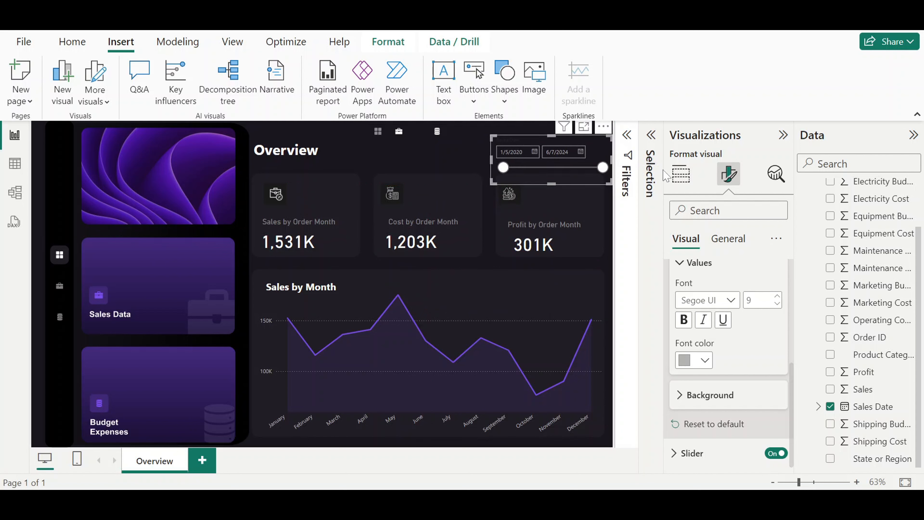
# Turn off the slicer's header and slider, then shorten the slicer and align it above the Profit card
pyautogui.click(680, 174)
pyautogui.click(680, 174)
pyautogui.click(728, 174)
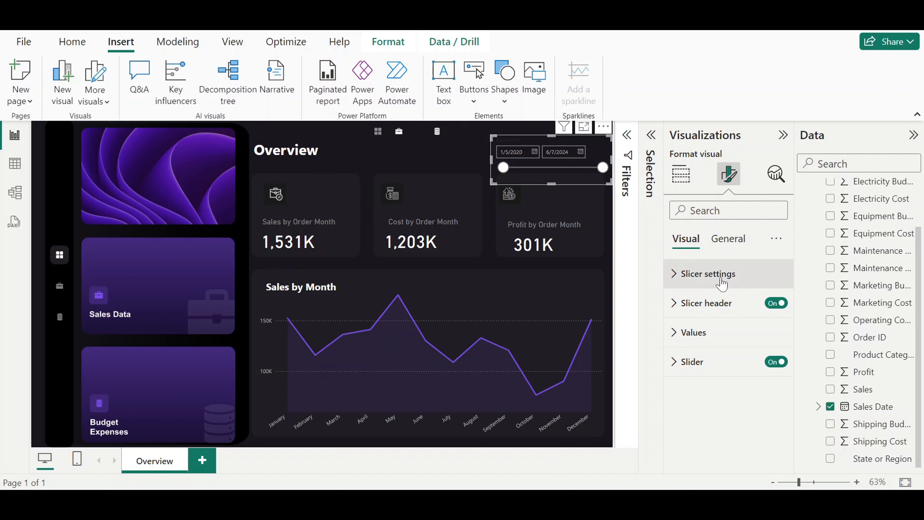
pyautogui.click(724, 277)
pyautogui.click(724, 277)
pyautogui.click(776, 304)
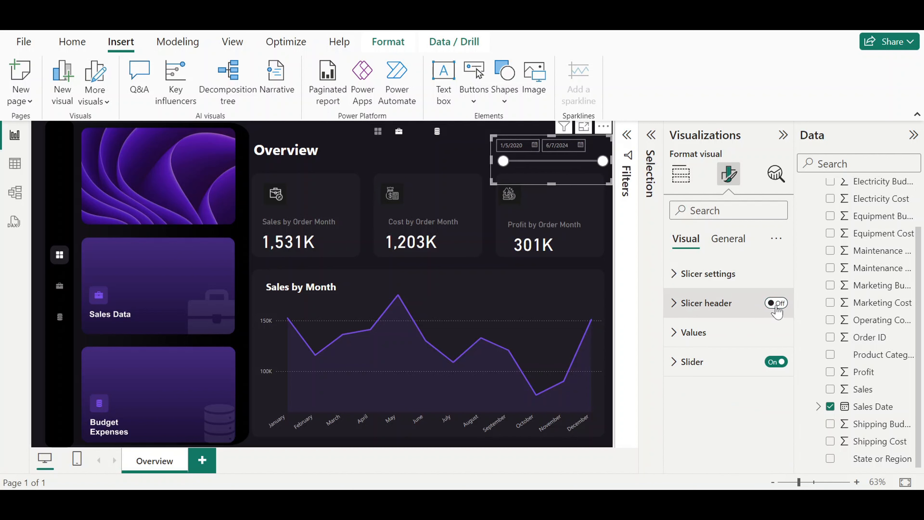
pyautogui.click(772, 363)
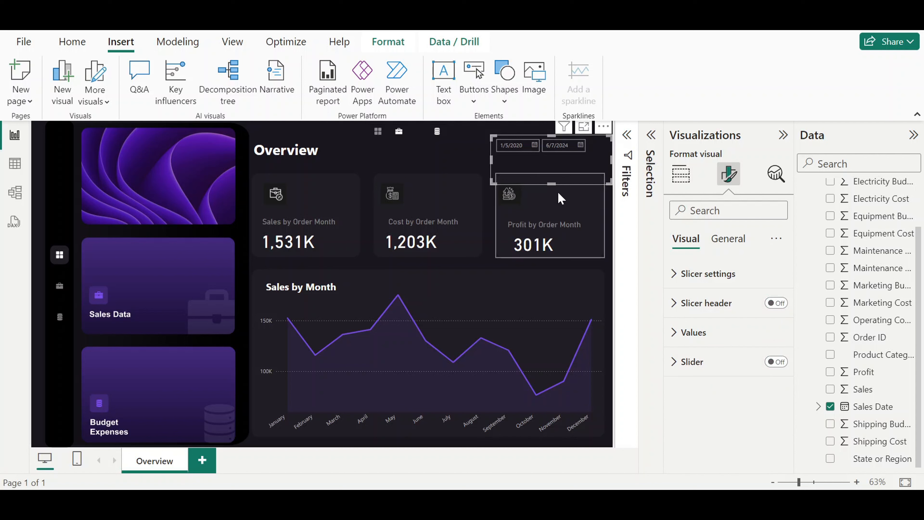
pyautogui.moveTo(552, 184); pyautogui.dragTo(539, 169)
pyautogui.click(469, 161)
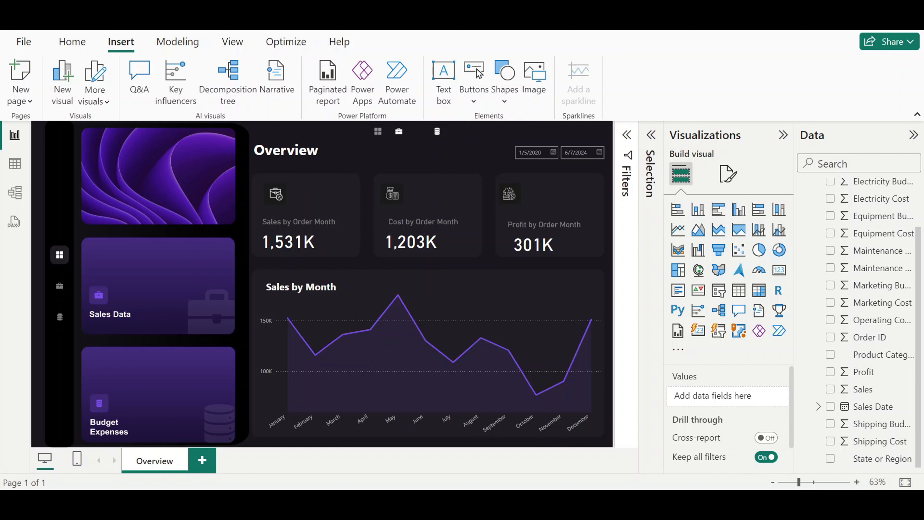
# Duplicate the Overview page and collapse the Visualizations pane to make room for the canvas
pyautogui.rightClick(155, 471)
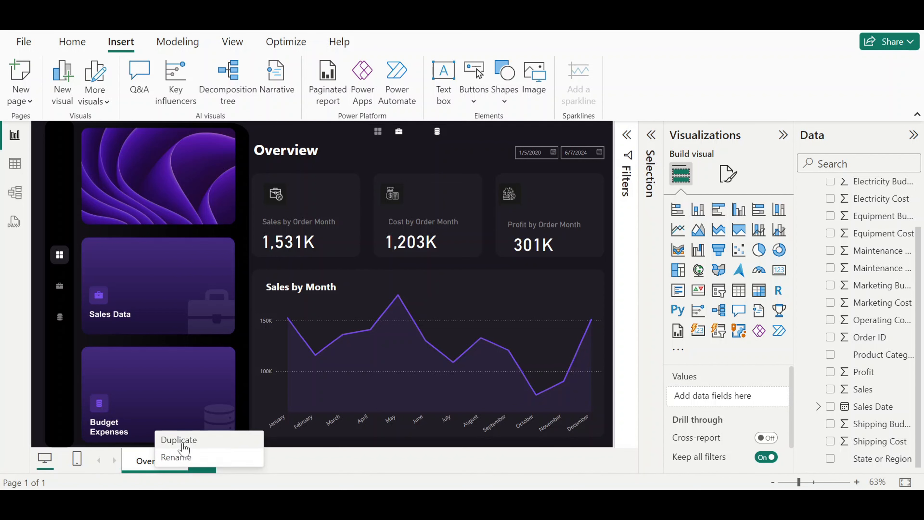
pyautogui.click(204, 439)
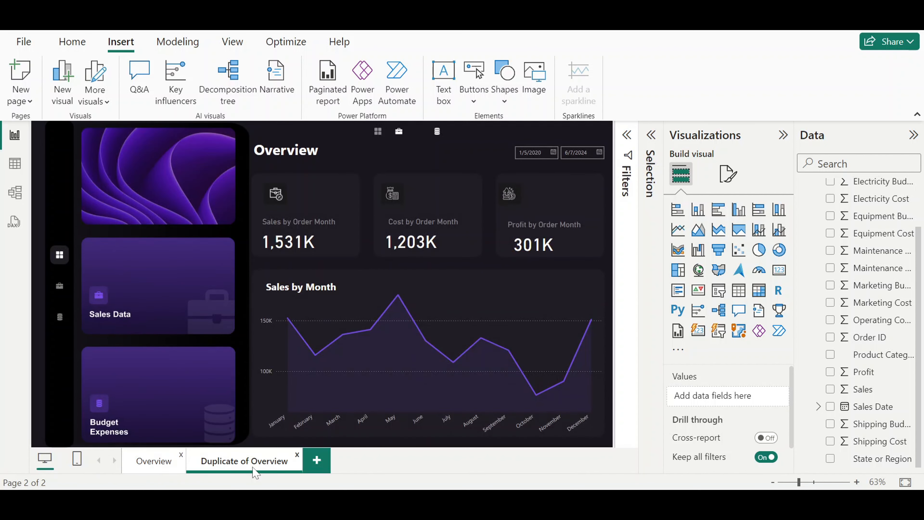
pyautogui.click(783, 136)
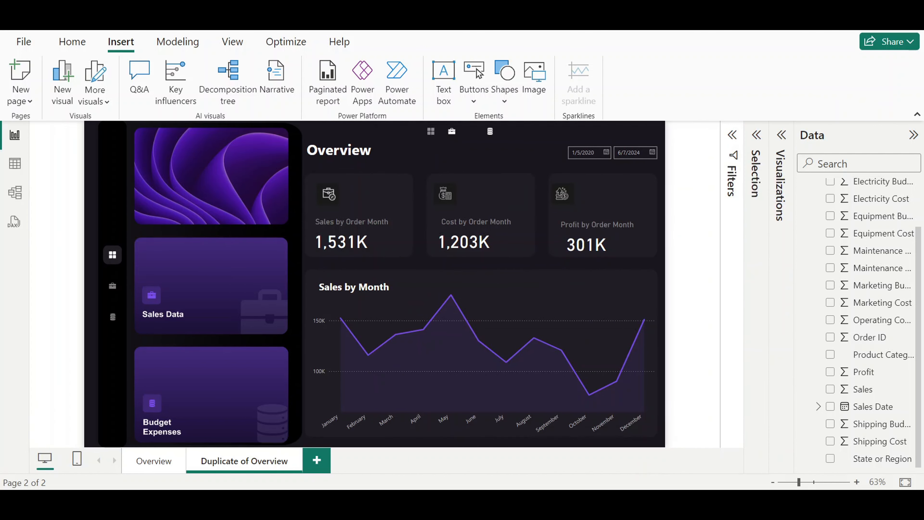
# Delete the KPI cards, Sales by Month heading, purple image, Sales Data and Budget Expenses cards, and their background panels from the duplicated page
pyautogui.moveTo(667, 447); pyautogui.dragTo(132, 159)
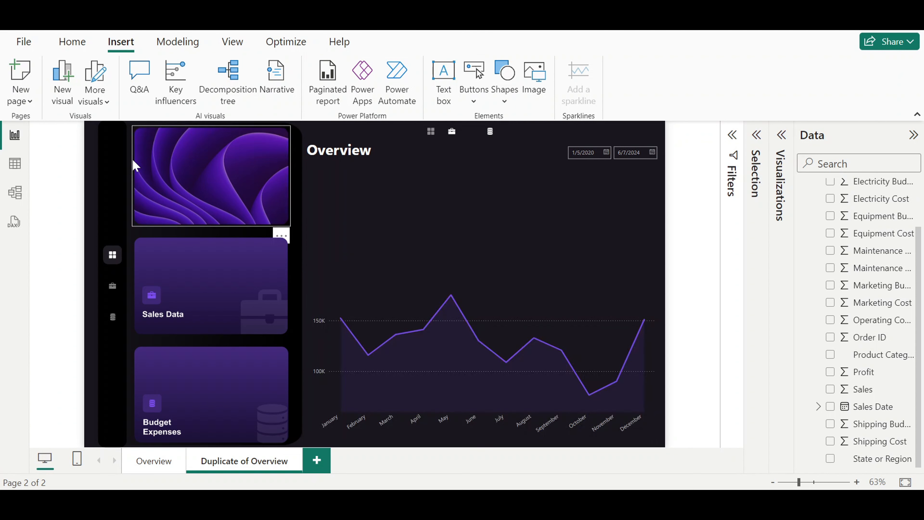
pyautogui.click(244, 200)
pyautogui.press('Delete')
pyautogui.click(254, 266)
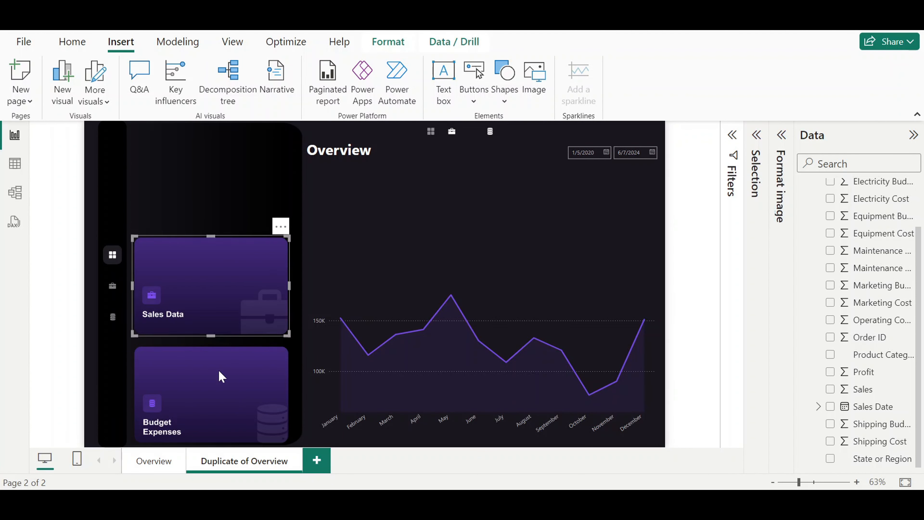
pyautogui.press('Delete')
pyautogui.press('Delete')
pyautogui.click(239, 281)
pyautogui.press('Delete')
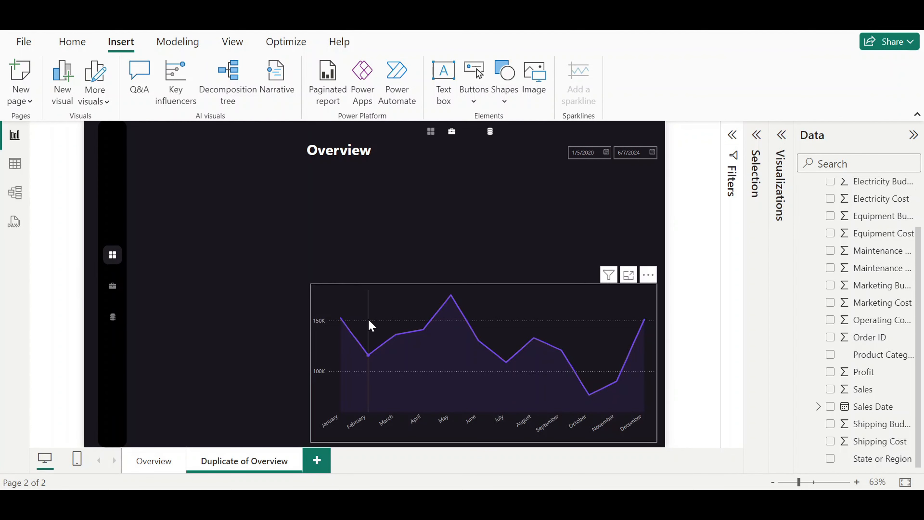
# Delete the monthly sales chart from the duplicated page and move the Overview title to the page's upper-left, beside the navigation bar
pyautogui.click(386, 307)
pyautogui.press('Delete')
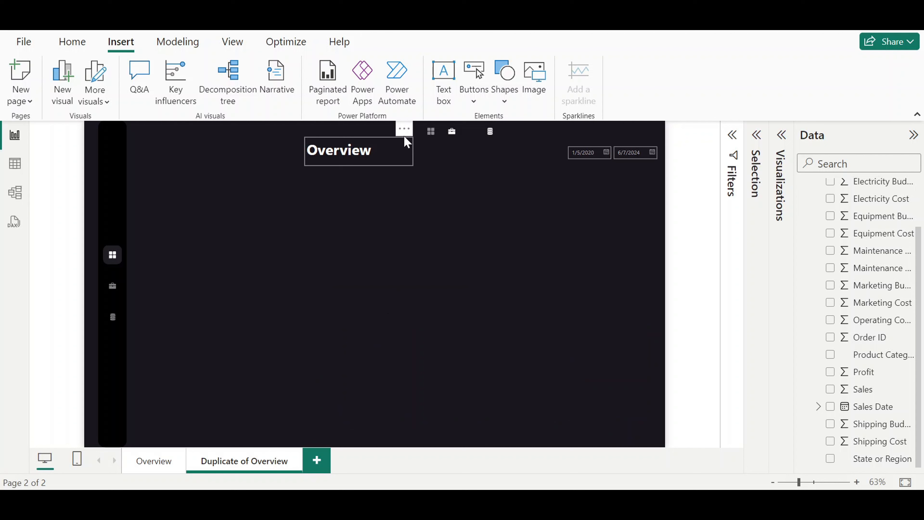
pyautogui.moveTo(405, 134); pyautogui.dragTo(238, 121)
# Change the page title's text from Overview to "Sales Data"
pyautogui.doubleClick(166, 142)
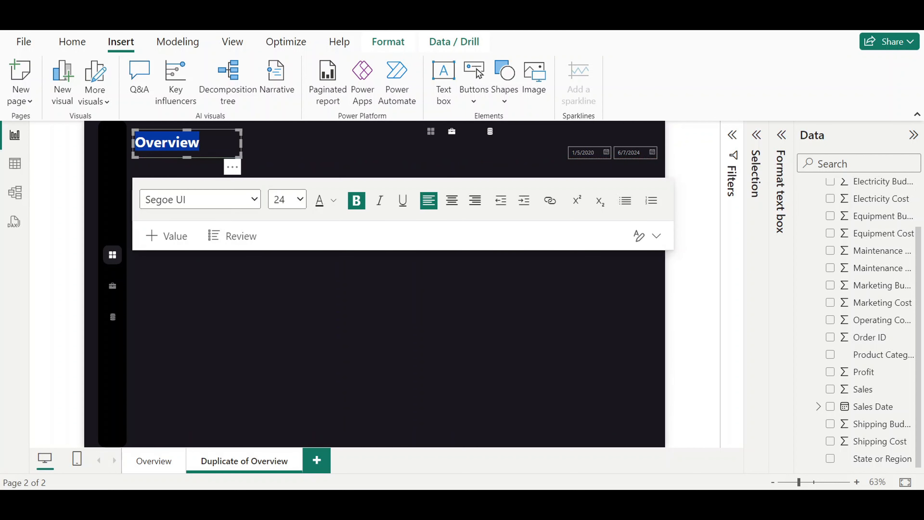
pyautogui.write('Sales ')
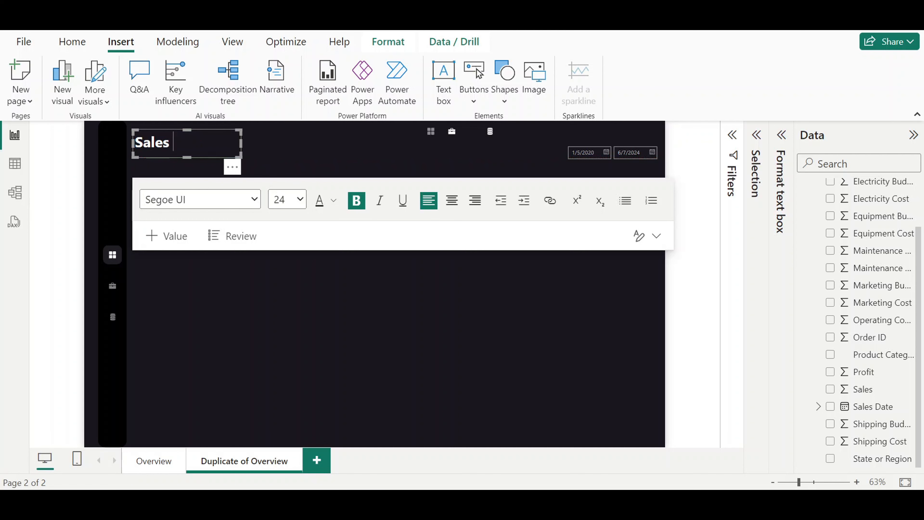
pyautogui.write('Data')
pyautogui.press('Escape')
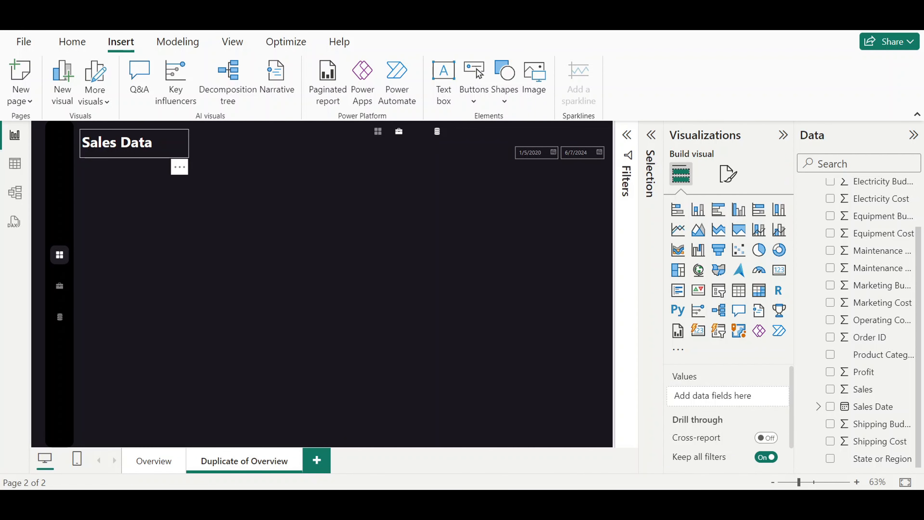
pyautogui.click(124, 164)
# Switch to the Metrix report and copy the fill color hex code #1F1D24 from the Order Data background panel
pyautogui.moveTo(607, 502)
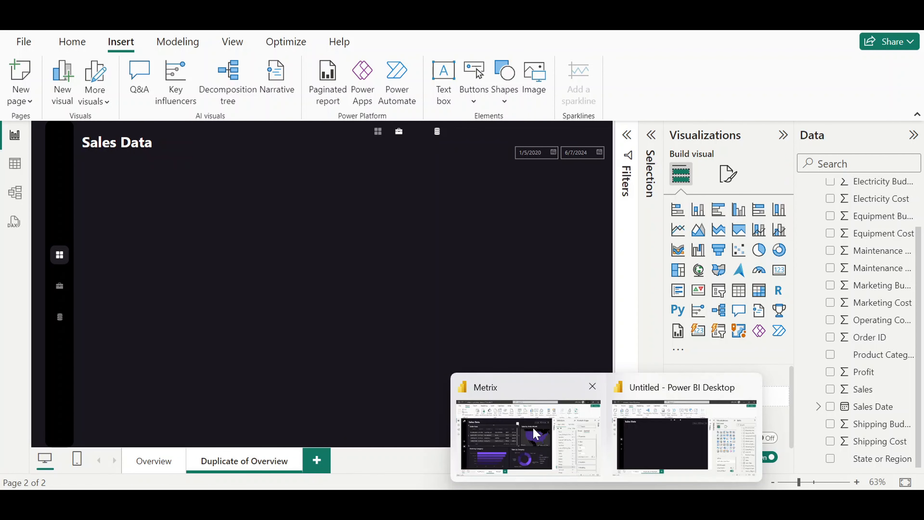
pyautogui.click(533, 434)
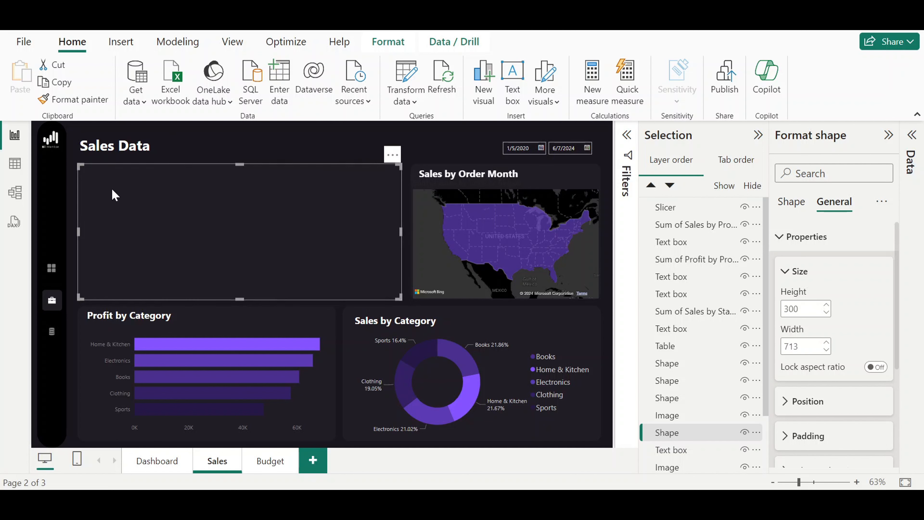
pyautogui.click(379, 148)
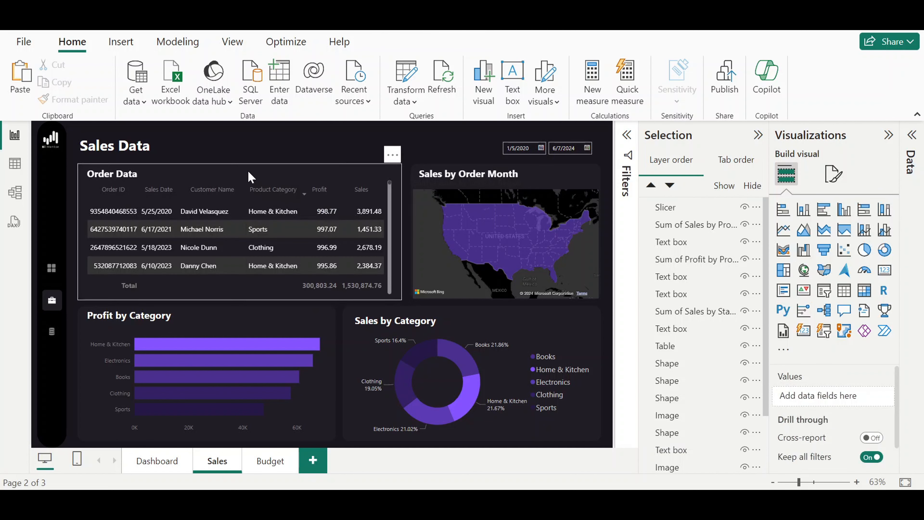
pyautogui.click(267, 171)
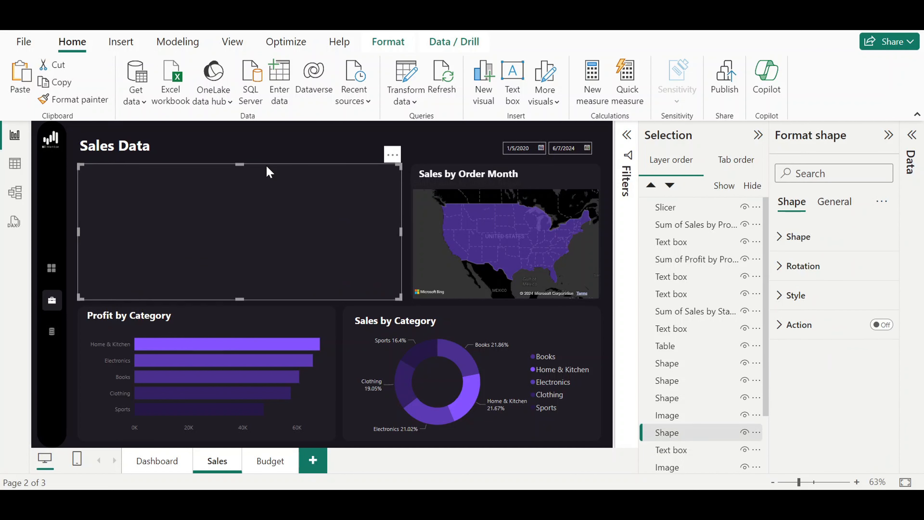
pyautogui.click(786, 237)
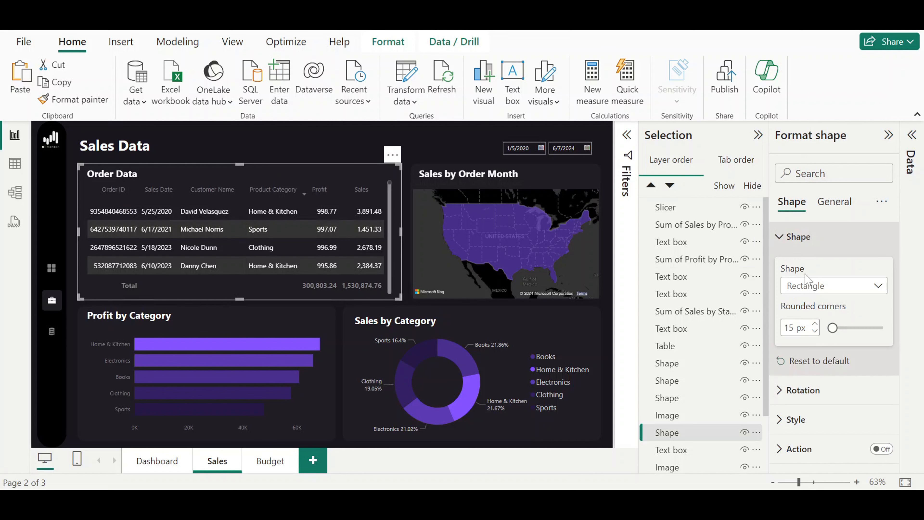
pyautogui.click(805, 418)
pyautogui.scroll(-2, 801, 364)
pyautogui.click(801, 346)
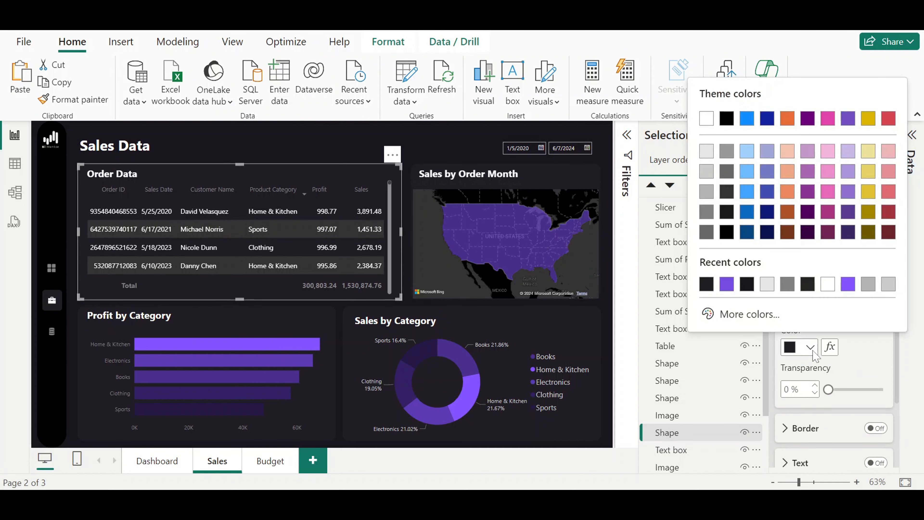
pyautogui.click(764, 313)
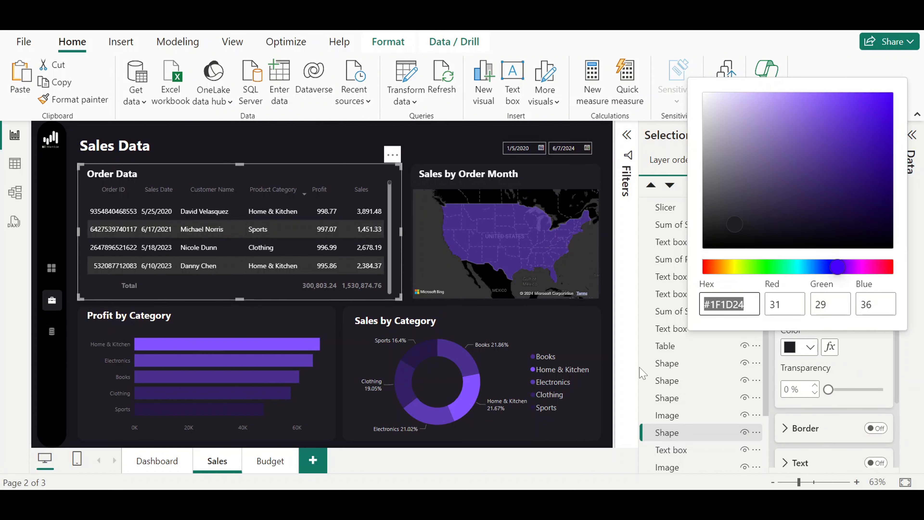
pyautogui.hotkey('ctrl', 'c')
pyautogui.click(622, 369)
# Switch back to the untitled report, insert a rounded rectangle, and shrink it to about 240 by 275 directly below the Sales Data title
pyautogui.moveTo(555, 466)
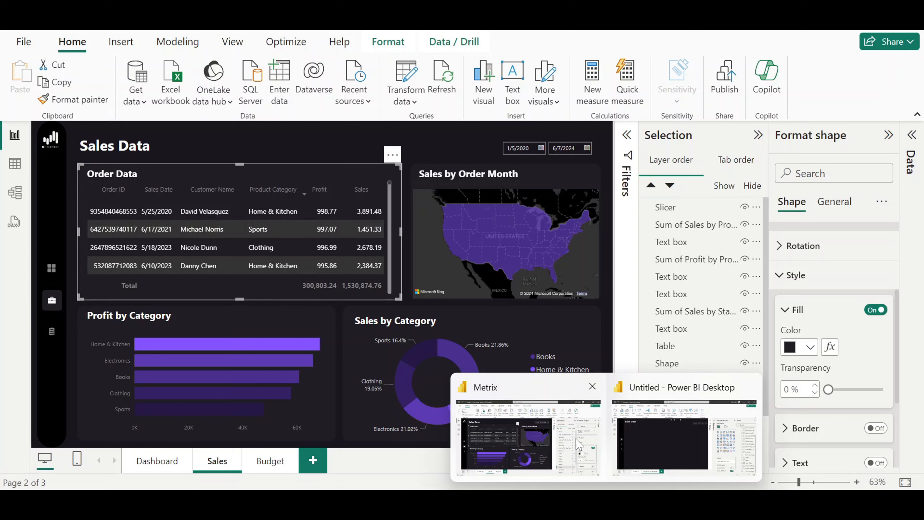
pyautogui.click(673, 436)
pyautogui.click(504, 102)
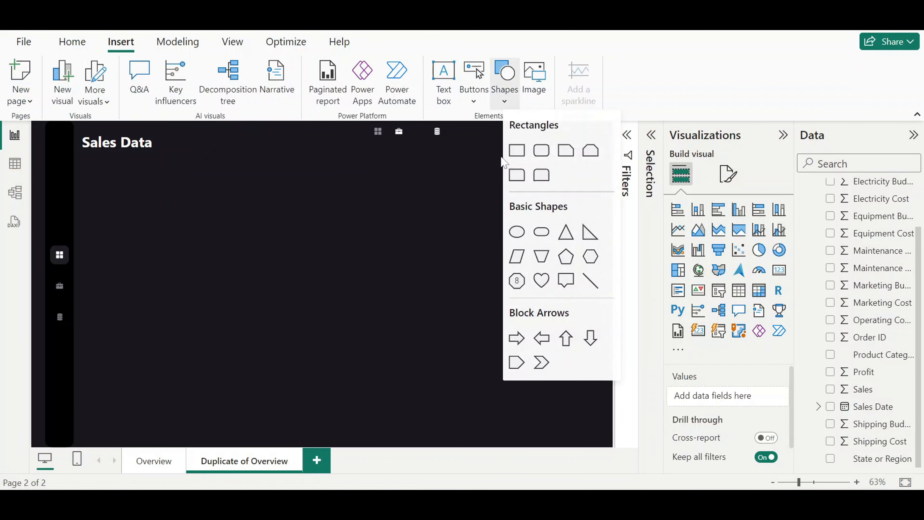
pyautogui.click(540, 150)
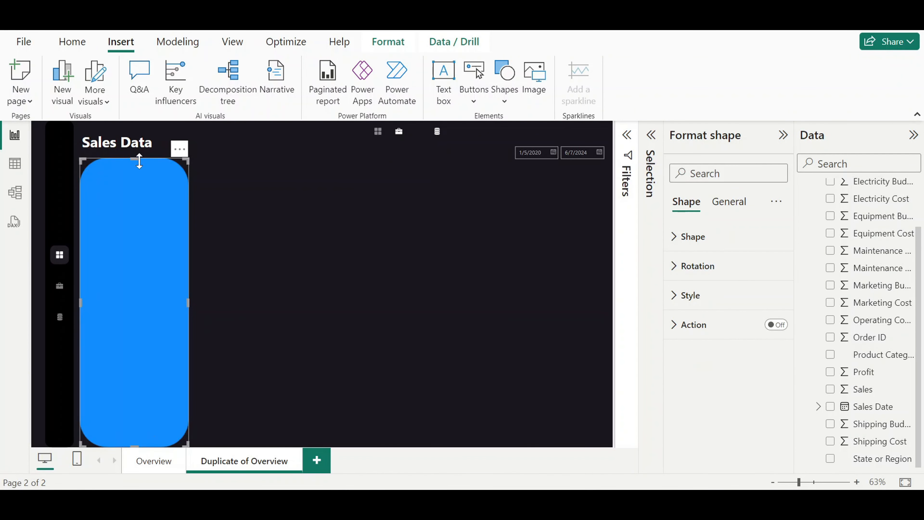
pyautogui.moveTo(134, 159); pyautogui.dragTo(139, 323)
pyautogui.moveTo(154, 413); pyautogui.dragTo(154, 257)
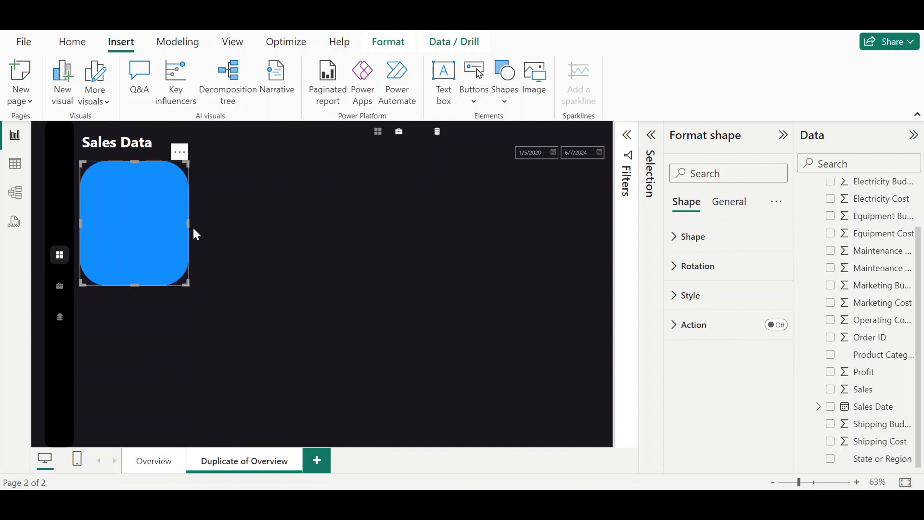
# Set the rectangle's rounded corners to 6% and its fill color to the copied hex code #1F1D24
pyautogui.click(716, 237)
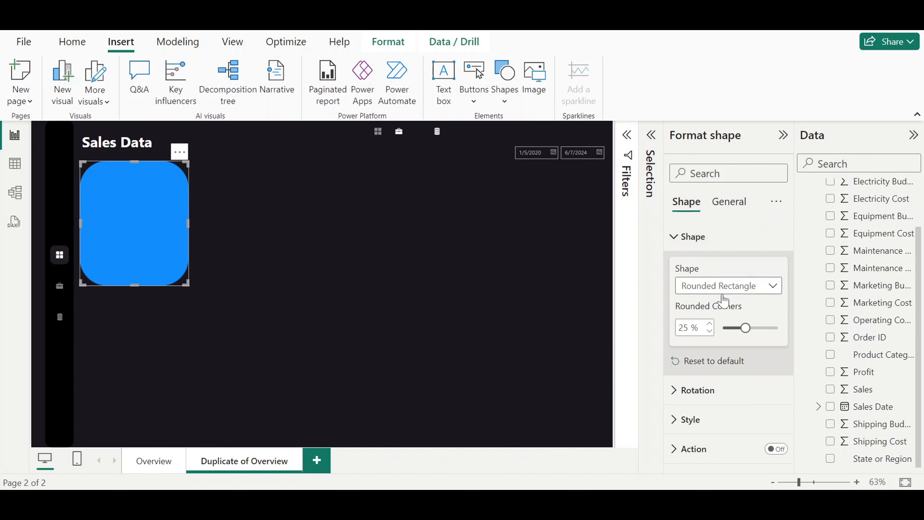
pyautogui.moveTo(750, 328); pyautogui.dragTo(726, 329)
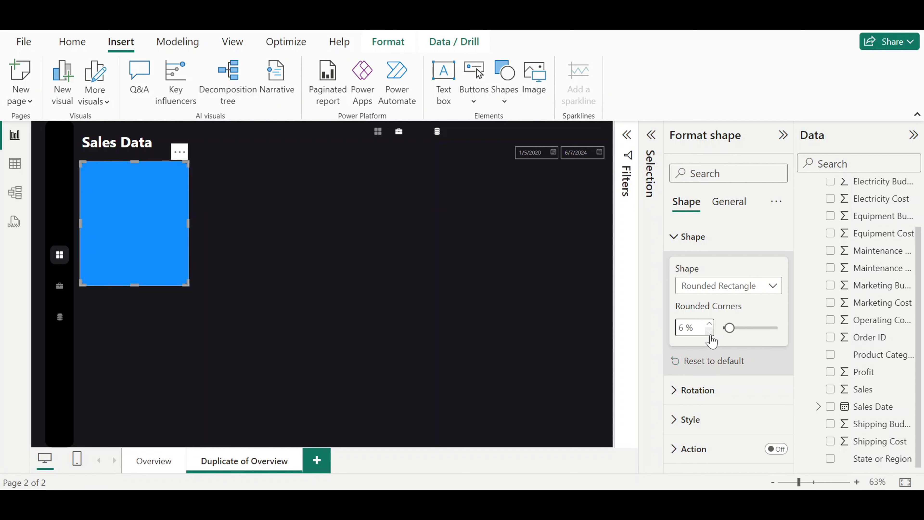
pyautogui.click(692, 419)
pyautogui.scroll(-3, 698, 382)
pyautogui.click(700, 346)
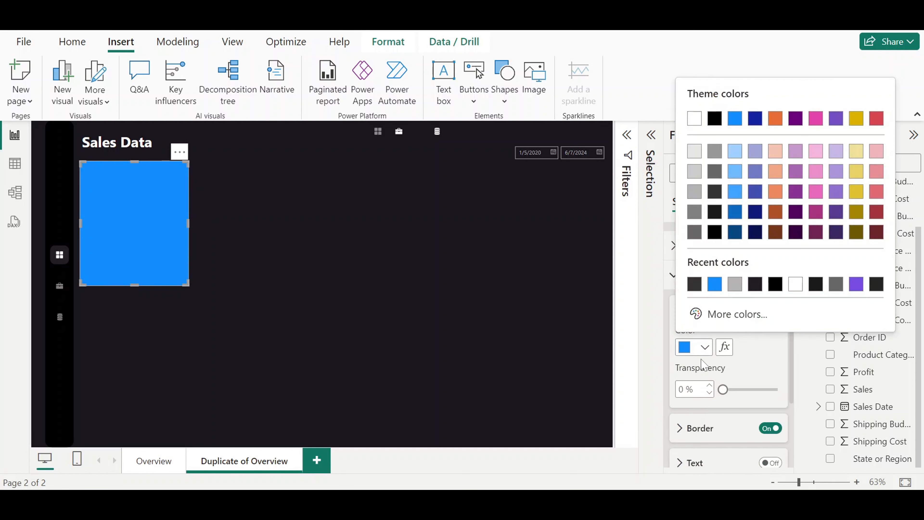
pyautogui.click(709, 313)
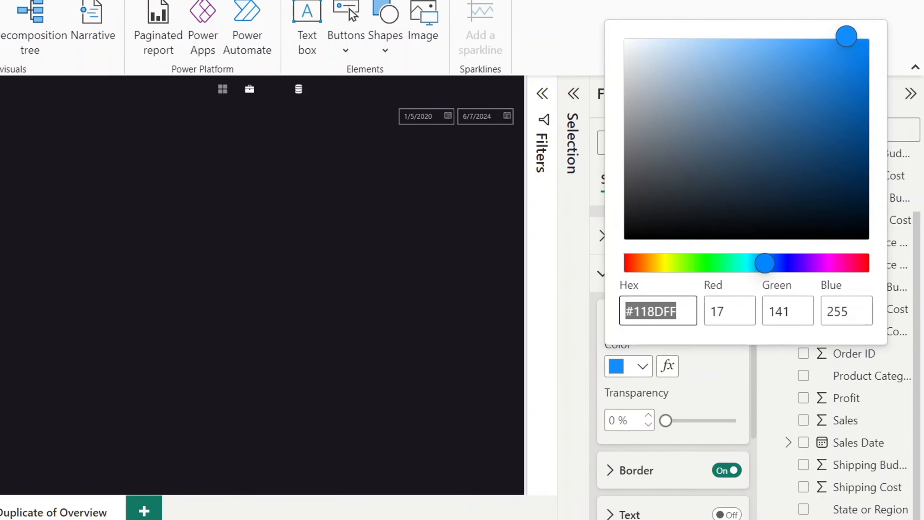
pyautogui.hotkey('ctrl', 'v')
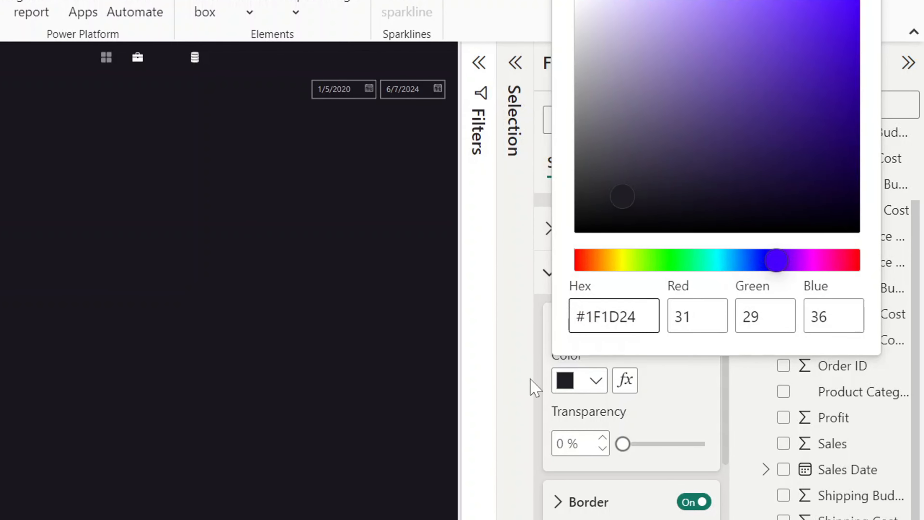
pyautogui.click(516, 340)
# Set the rectangle's height to 300 and width to 700
pyautogui.click(631, 161)
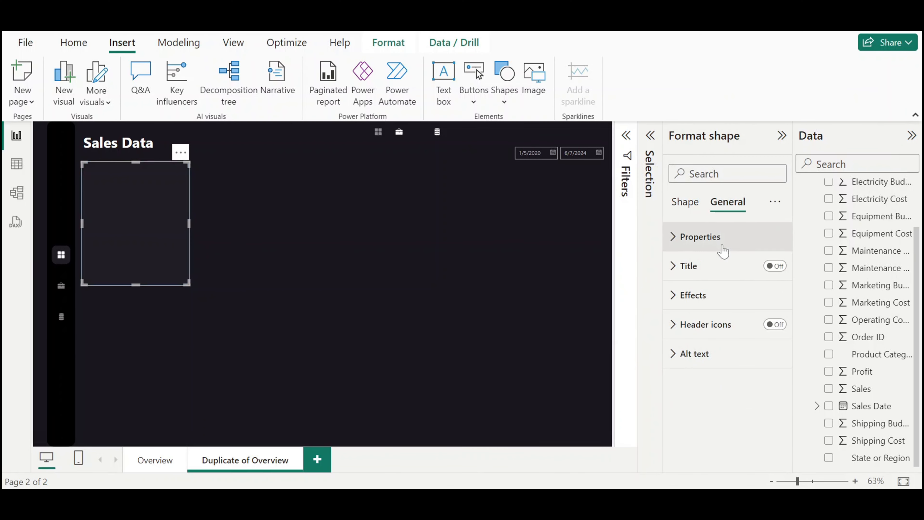
pyautogui.click(723, 247)
pyautogui.click(695, 308)
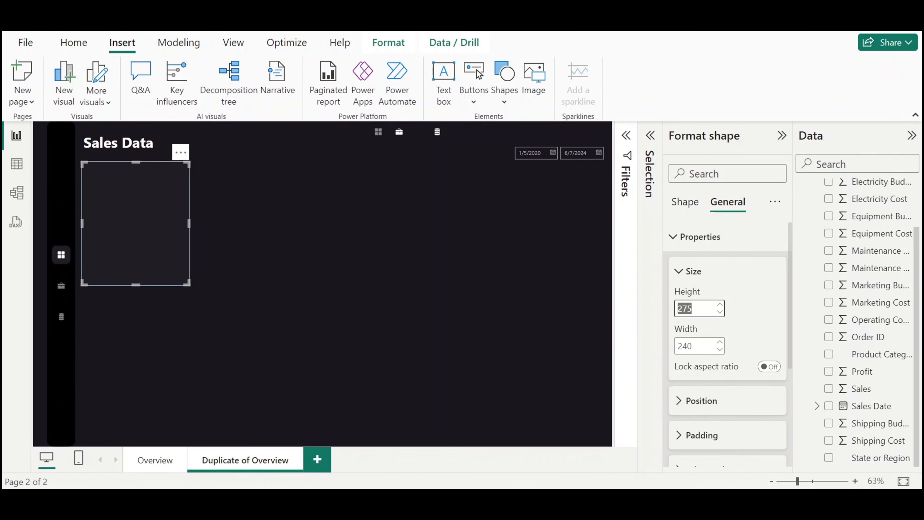
pyautogui.write('300')
pyautogui.press('Tab')
pyautogui.write('700')
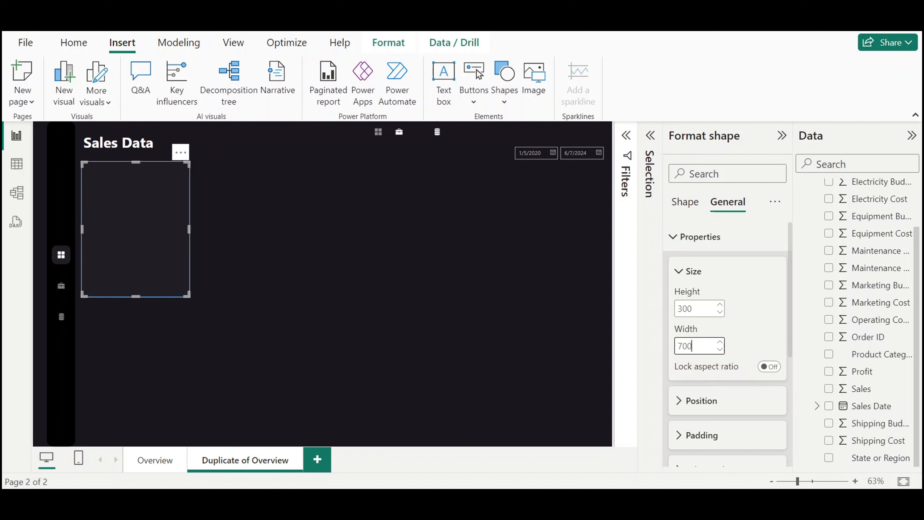
pyautogui.press('Return')
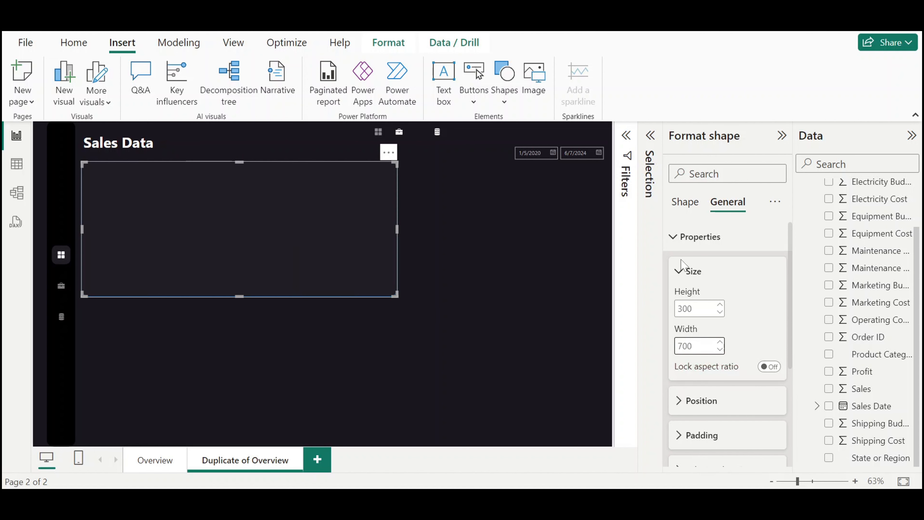
# Turn off the rectangle's border and deselect the shape
pyautogui.click(691, 208)
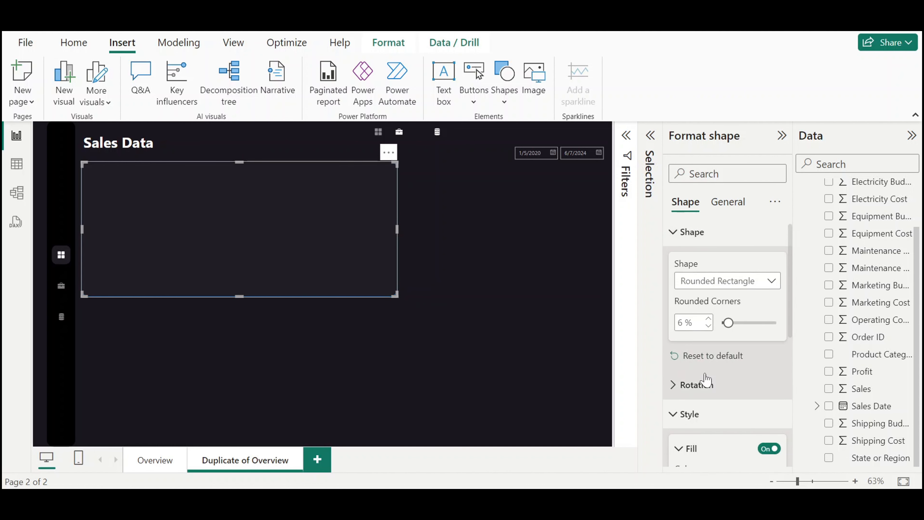
pyautogui.scroll(-5, 705, 378)
pyautogui.click(753, 351)
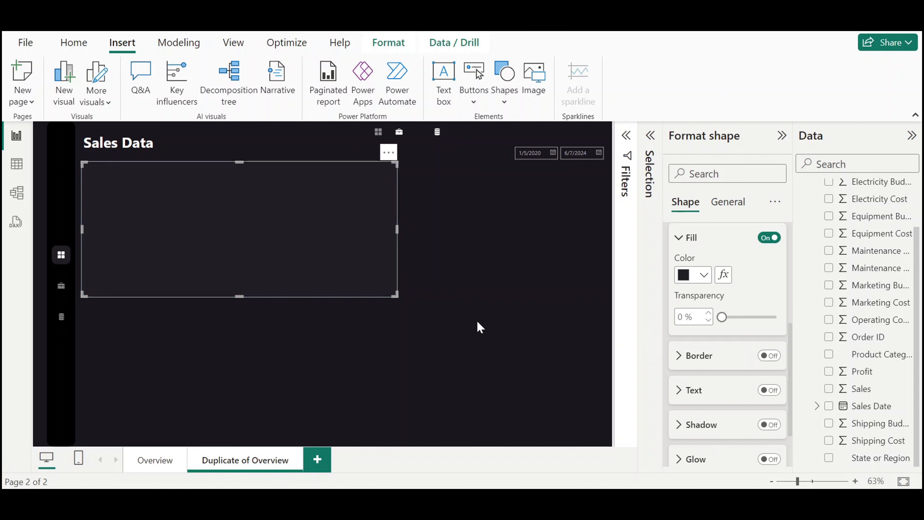
pyautogui.click(476, 320)
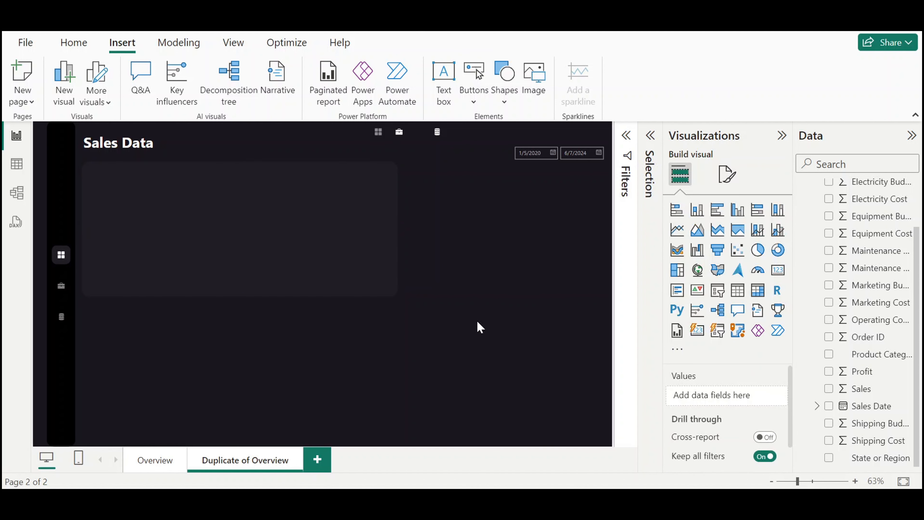
# Insert a table visual and resize it to fit inside the dark panel below the Sales Data title
pyautogui.click(738, 290)
pyautogui.moveTo(333, 353); pyautogui.dragTo(334, 263)
pyautogui.moveTo(244, 316); pyautogui.dragTo(245, 306)
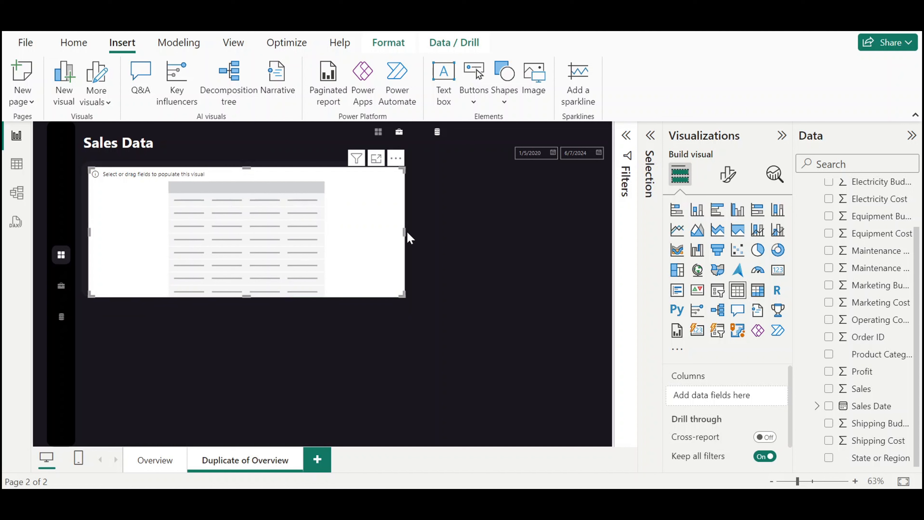
pyautogui.moveTo(403, 231); pyautogui.dragTo(398, 237)
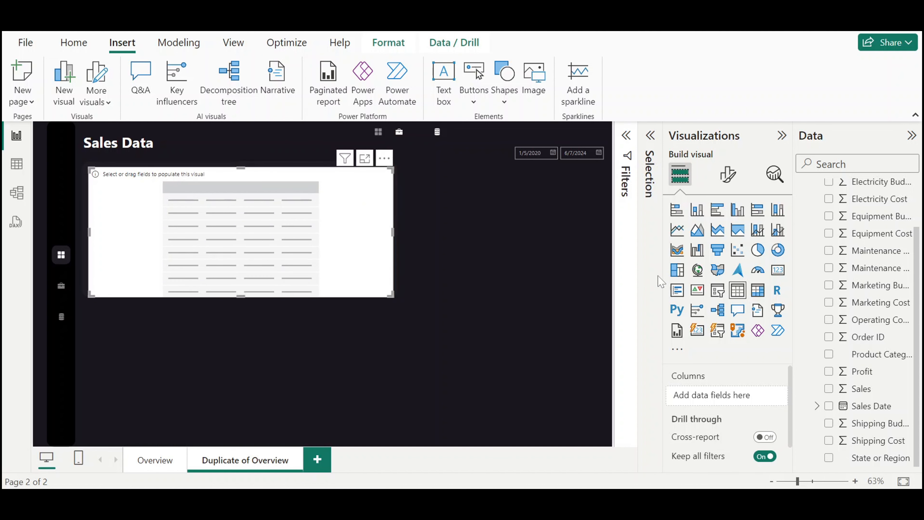
# Add Order ID to the table's columns and set it to Don't summarize
pyautogui.moveTo(884, 337); pyautogui.dragTo(765, 395)
pyautogui.click(768, 395)
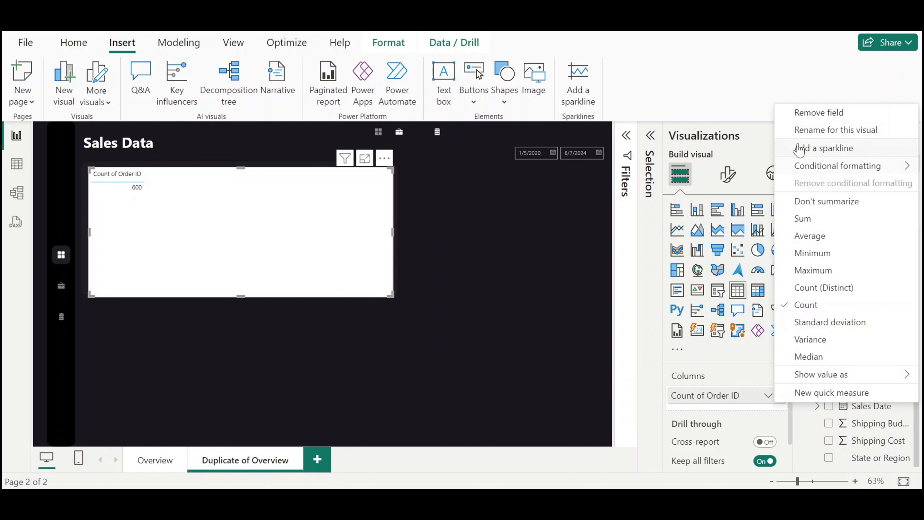
pyautogui.click(804, 201)
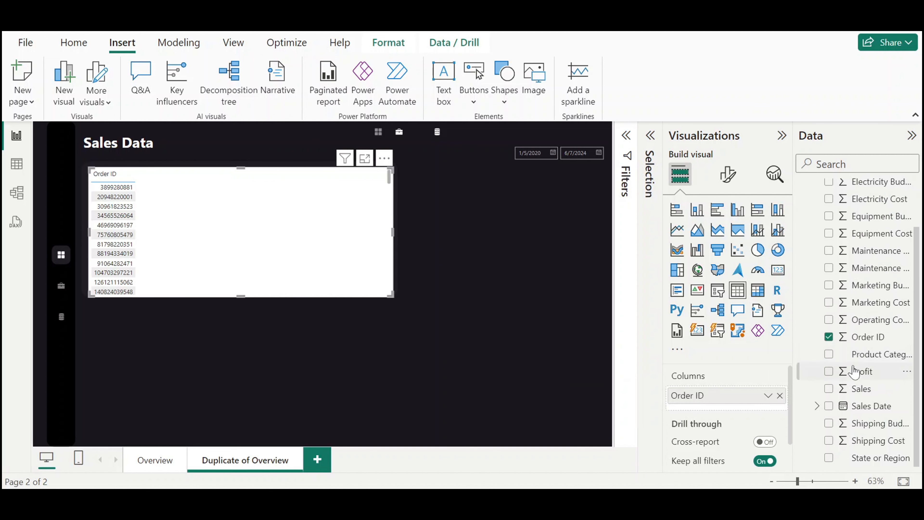
# Add Sales Date to the table's columns after Order ID, showing the plain date instead of the date hierarchy
pyautogui.moveTo(605, 500)
pyautogui.moveTo(560, 450)
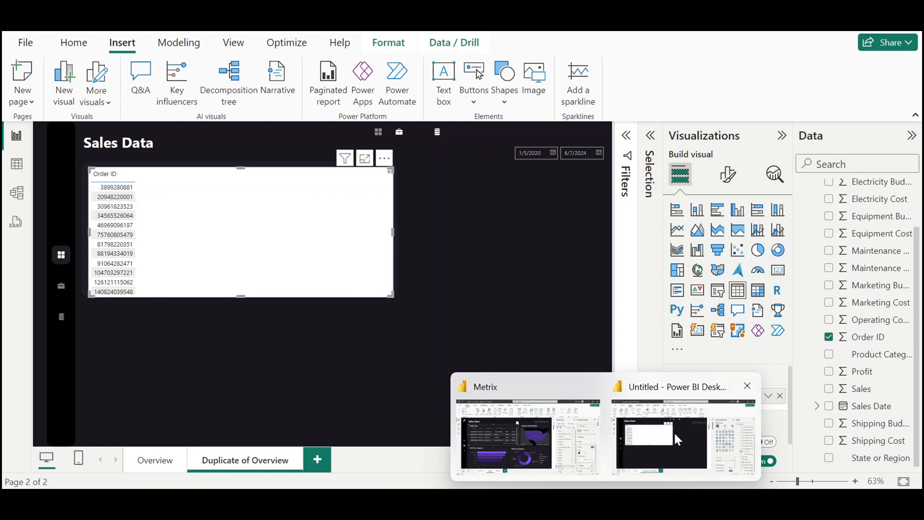
pyautogui.moveTo(869, 411); pyautogui.dragTo(736, 407)
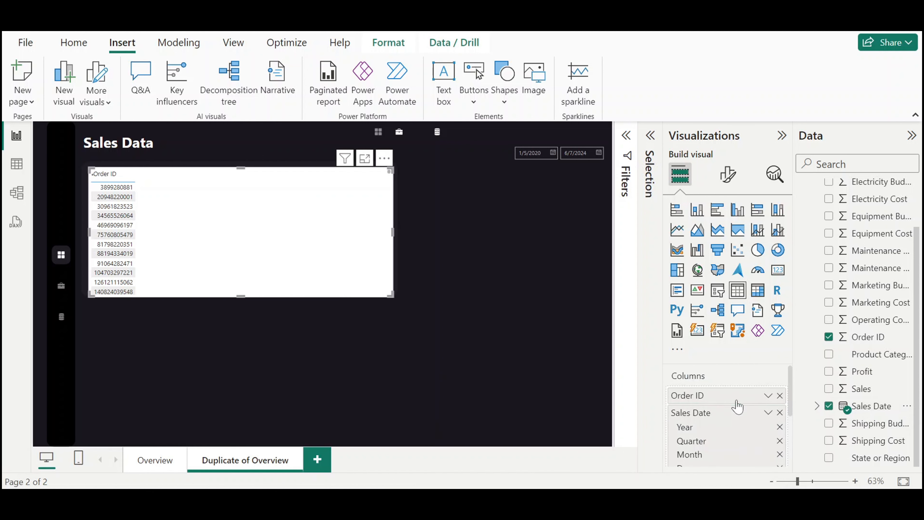
pyautogui.click(767, 413)
pyautogui.click(803, 396)
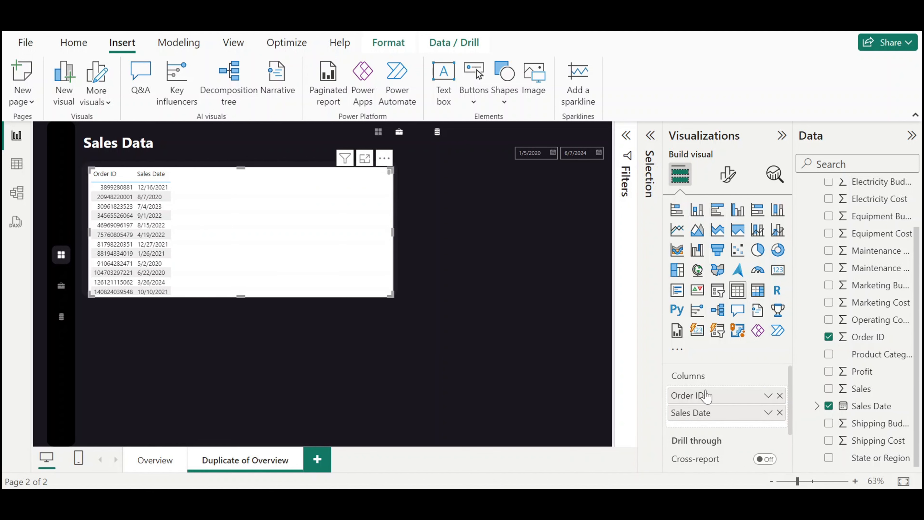
pyautogui.scroll(-2, 709, 398)
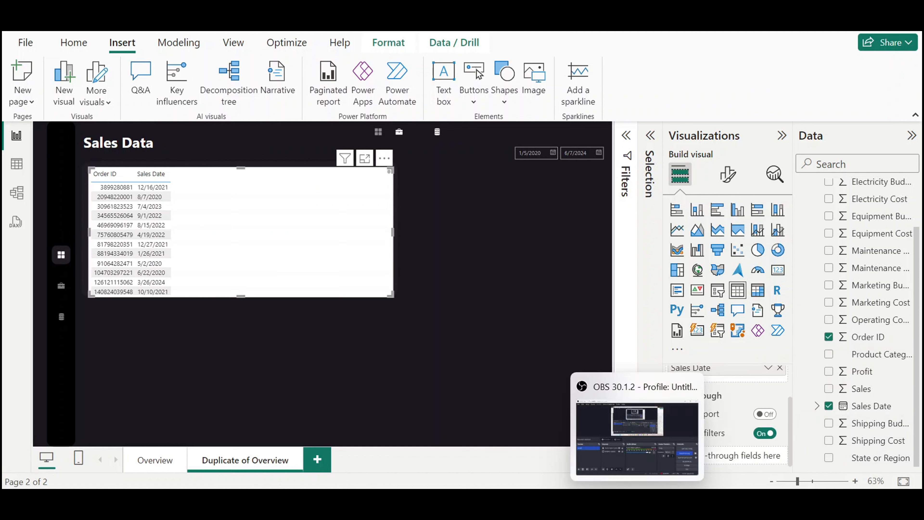
# Add Customer Name, Product Category, Profit and Sales to the table's columns after Sales Date
pyautogui.moveTo(586, 473)
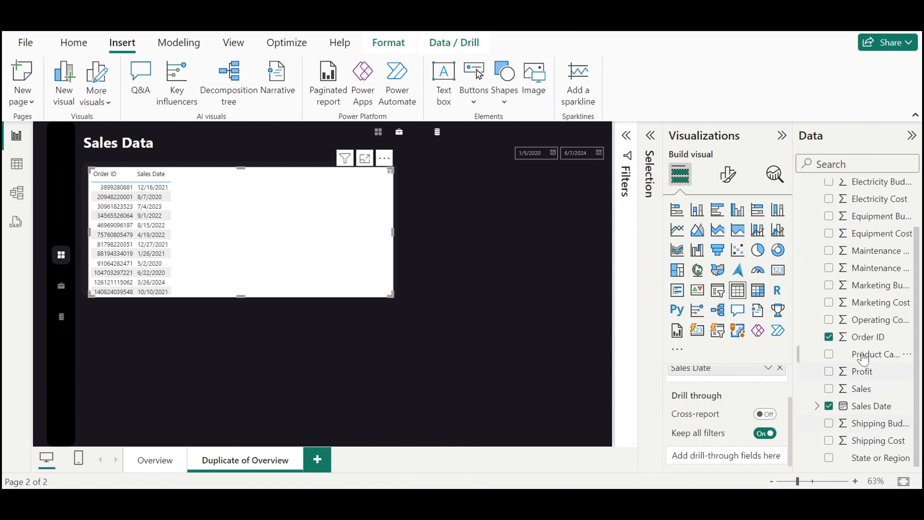
pyautogui.scroll(3, 862, 358)
pyautogui.moveTo(873, 222); pyautogui.dragTo(739, 408)
pyautogui.moveTo(869, 413); pyautogui.dragTo(724, 431)
pyautogui.scroll(-3, 859, 400)
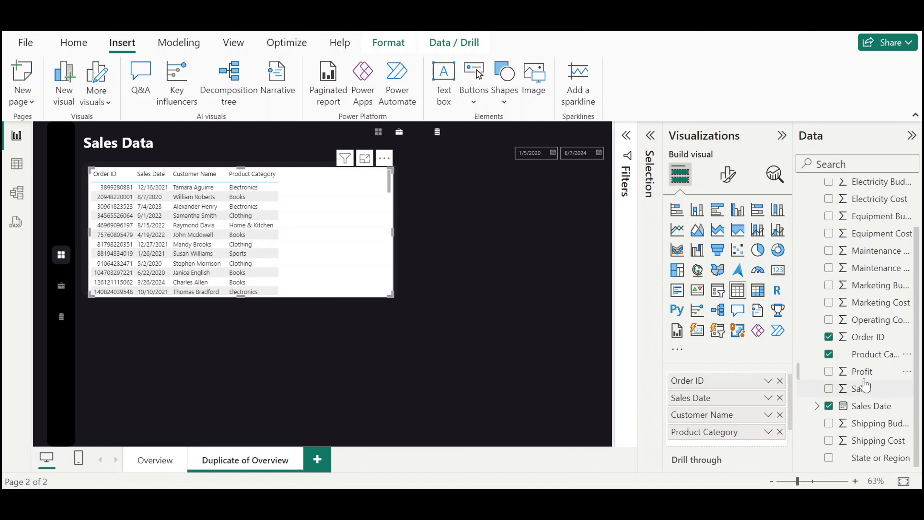
pyautogui.moveTo(862, 370); pyautogui.dragTo(757, 418)
pyautogui.scroll(-2, 762, 457)
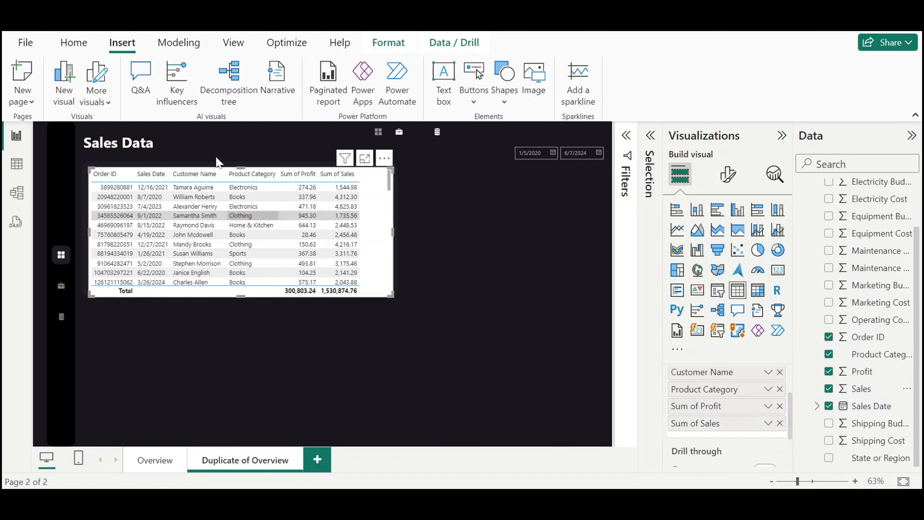
# Turn off the table visual's background effect
pyautogui.click(727, 174)
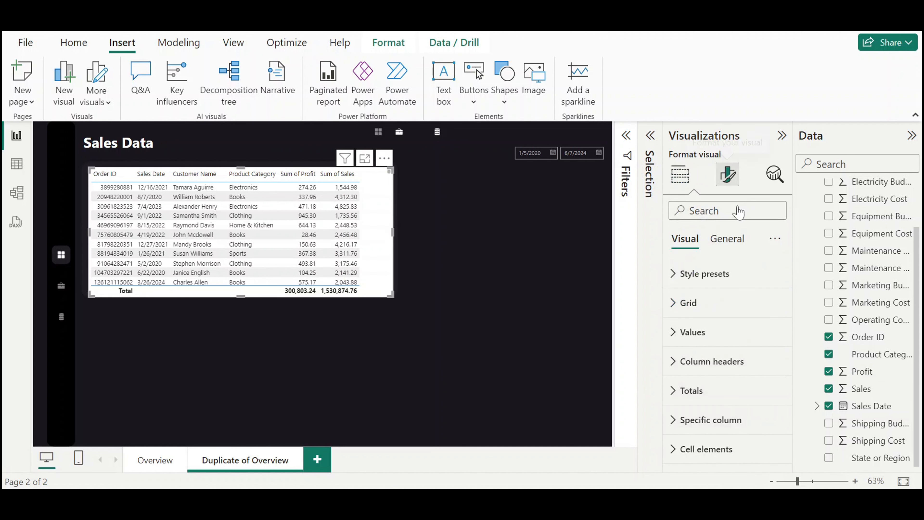
pyautogui.click(730, 239)
pyautogui.click(727, 332)
pyautogui.click(769, 366)
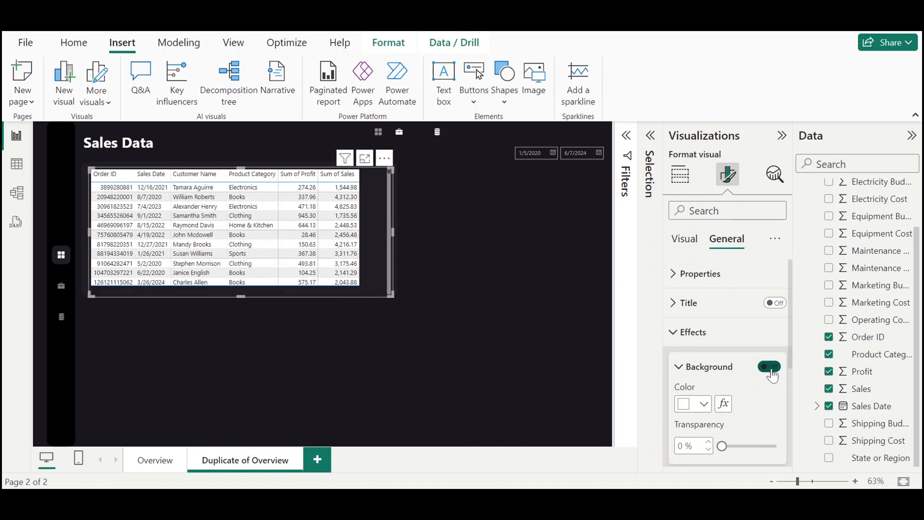
# Apply the Minimal style preset to the table
pyautogui.click(684, 238)
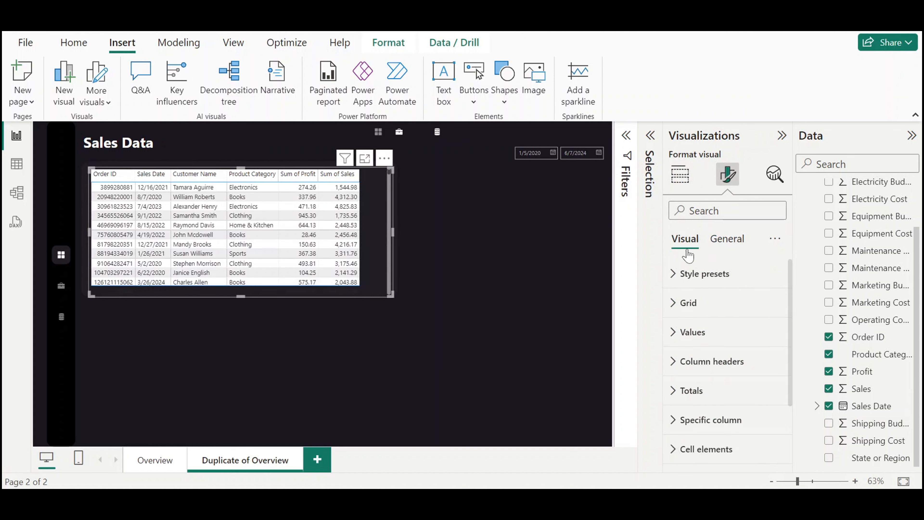
pyautogui.click(702, 273)
pyautogui.click(743, 328)
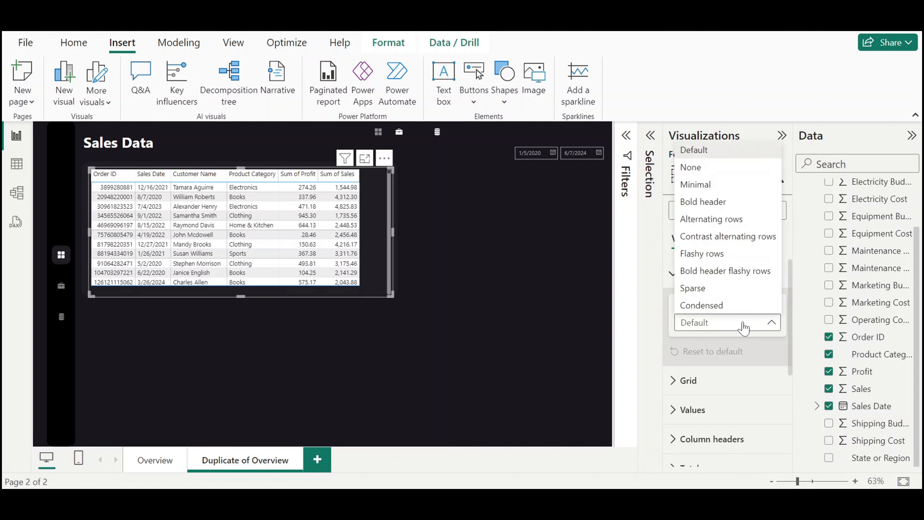
pyautogui.click(722, 187)
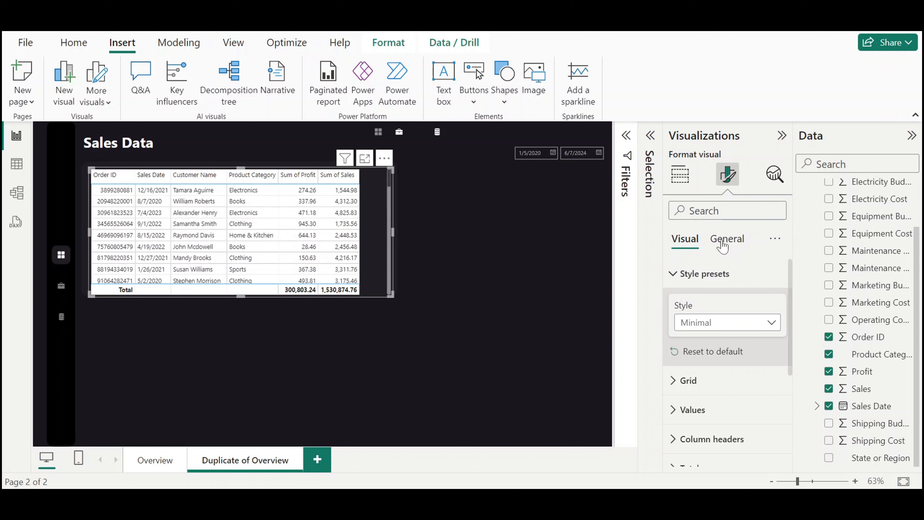
pyautogui.click(711, 275)
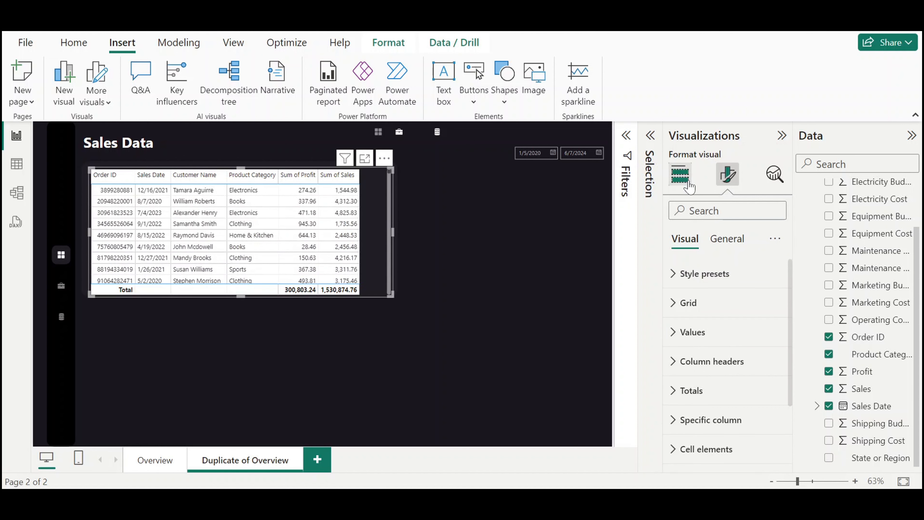
# Set the table values' text color to white and their background color to #1F1D24
pyautogui.click(719, 250)
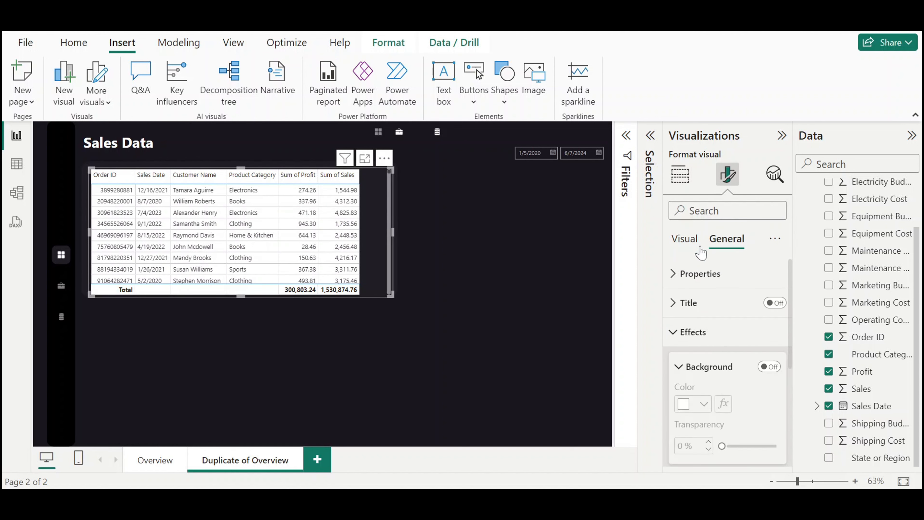
pyautogui.click(685, 239)
pyautogui.click(708, 330)
pyautogui.scroll(-4, 723, 345)
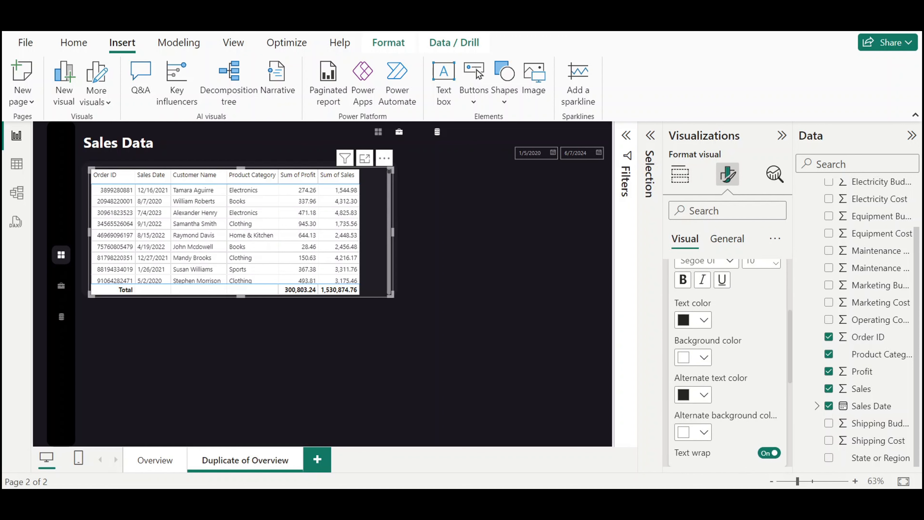
pyautogui.click(703, 319)
pyautogui.click(695, 91)
pyautogui.click(703, 357)
pyautogui.click(718, 325)
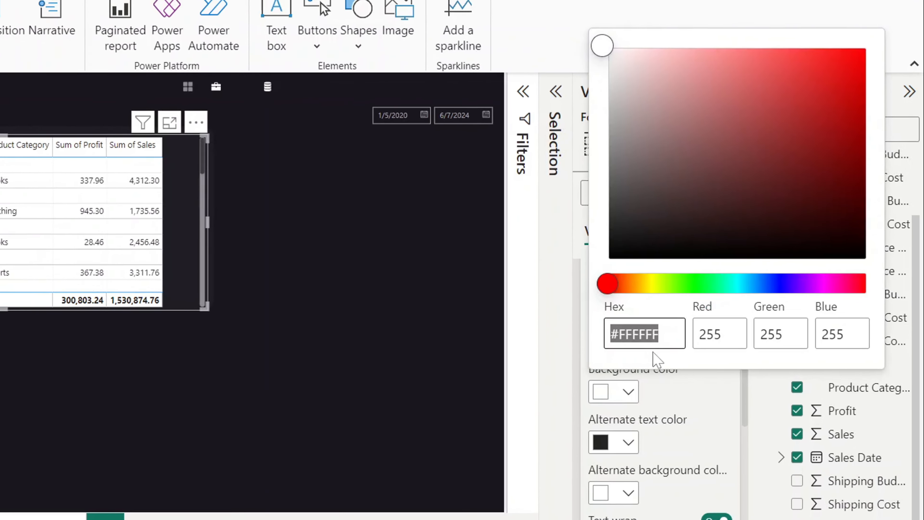
pyautogui.write('#1F1D24')
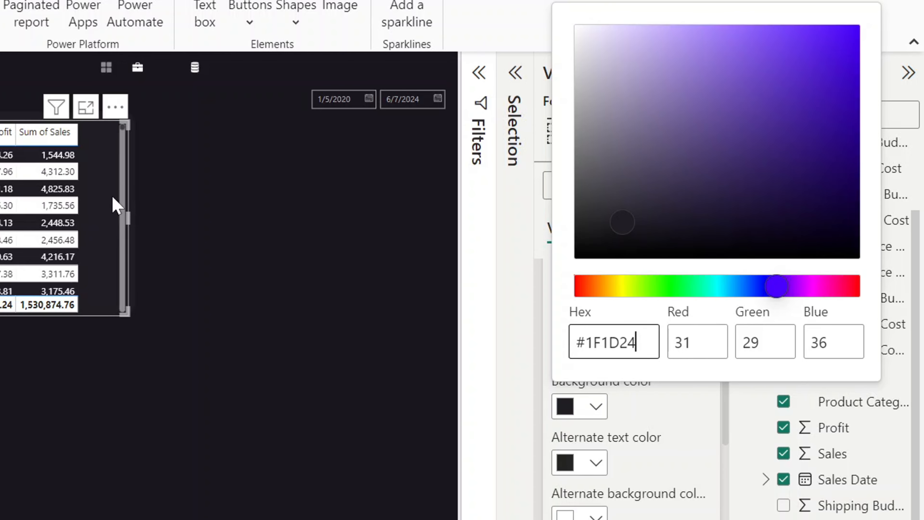
# Set the table values' alternate text color to white and alternate background color to dark gray
pyautogui.click(659, 434)
pyautogui.click(595, 463)
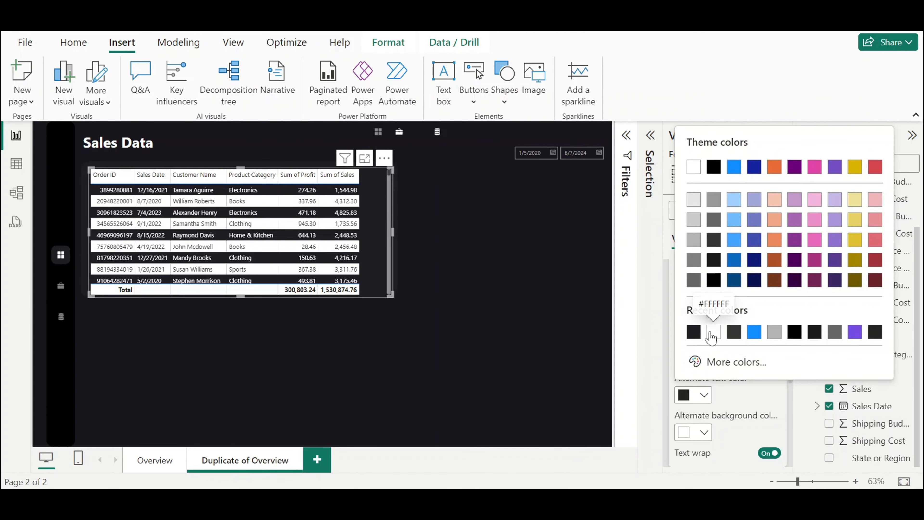
pyautogui.click(713, 331)
pyautogui.click(698, 432)
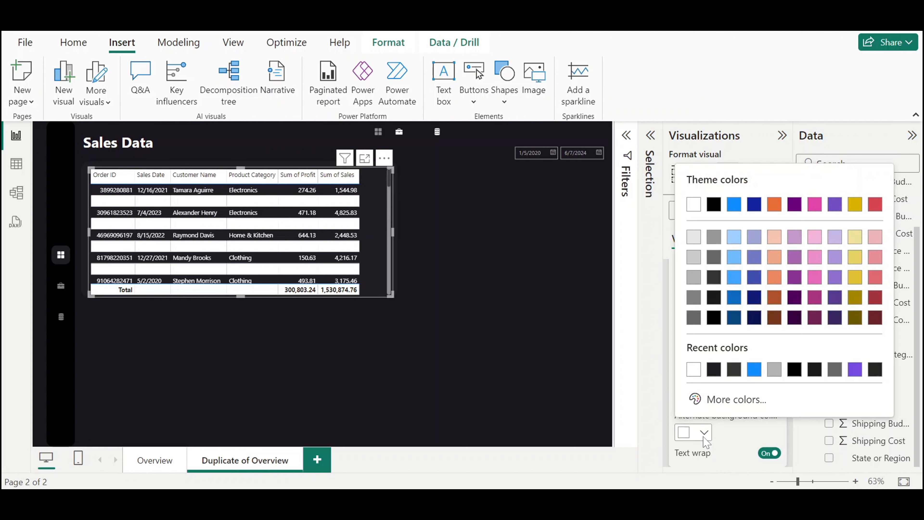
pyautogui.click(715, 298)
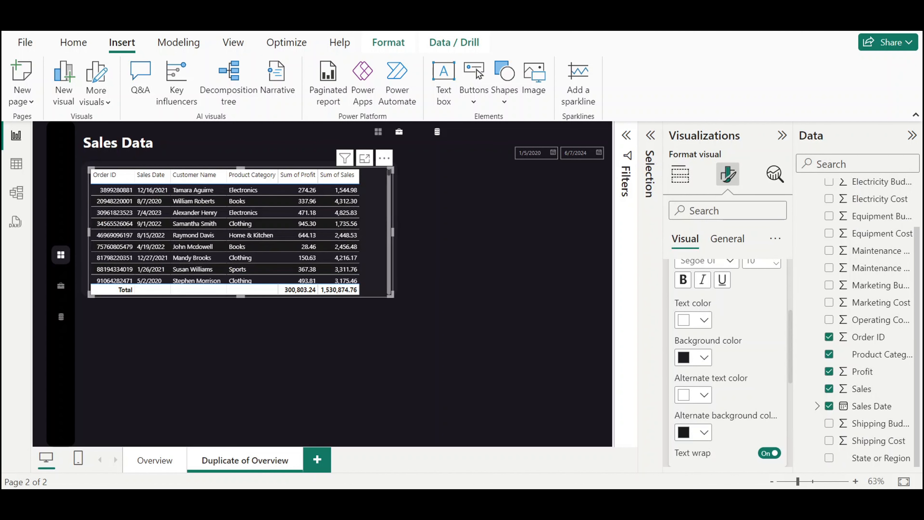
pyautogui.click(698, 432)
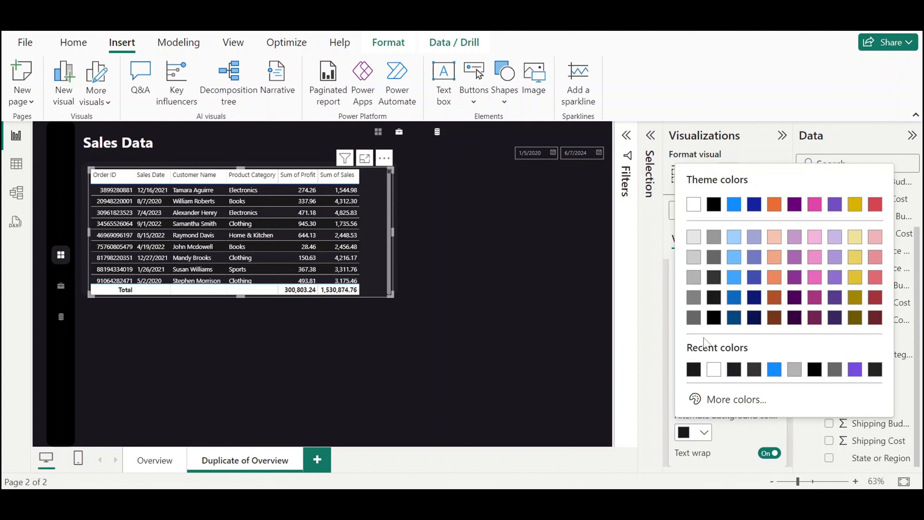
pyautogui.click(714, 257)
pyautogui.click(699, 432)
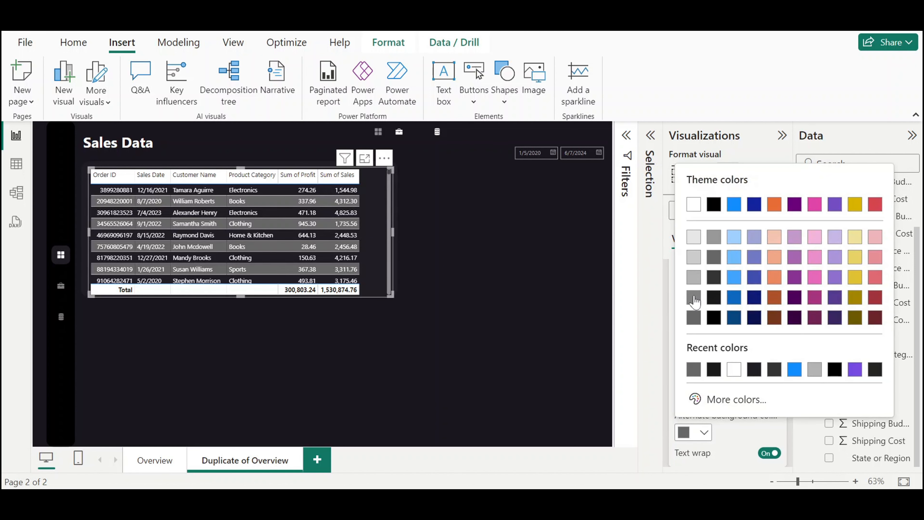
pyautogui.click(715, 277)
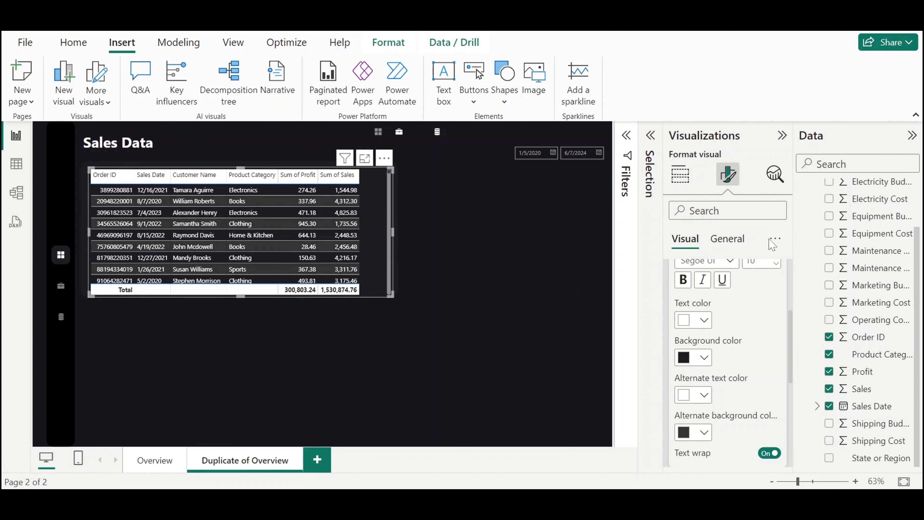
pyautogui.scroll(4, 706, 250)
pyautogui.click(692, 332)
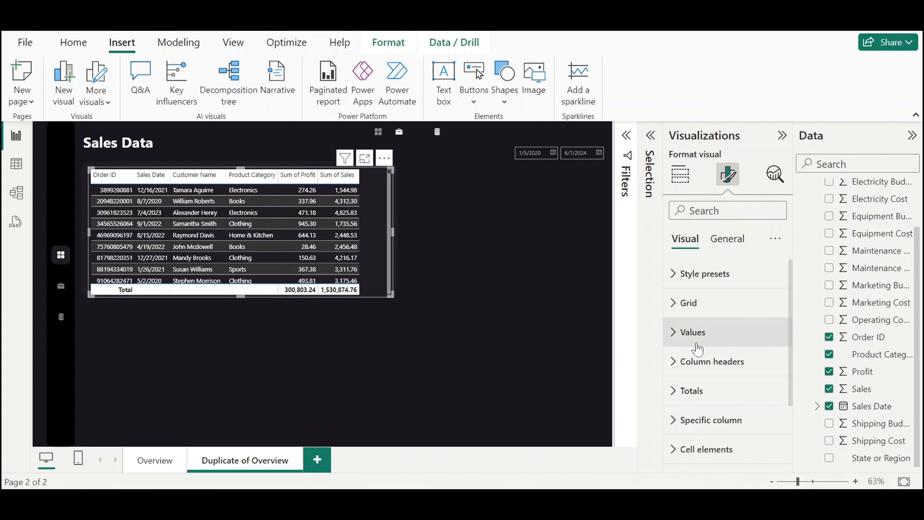
# Turn off the table's horizontal gridlines
pyautogui.scroll(-2, 697, 349)
pyautogui.scroll(2, 695, 343)
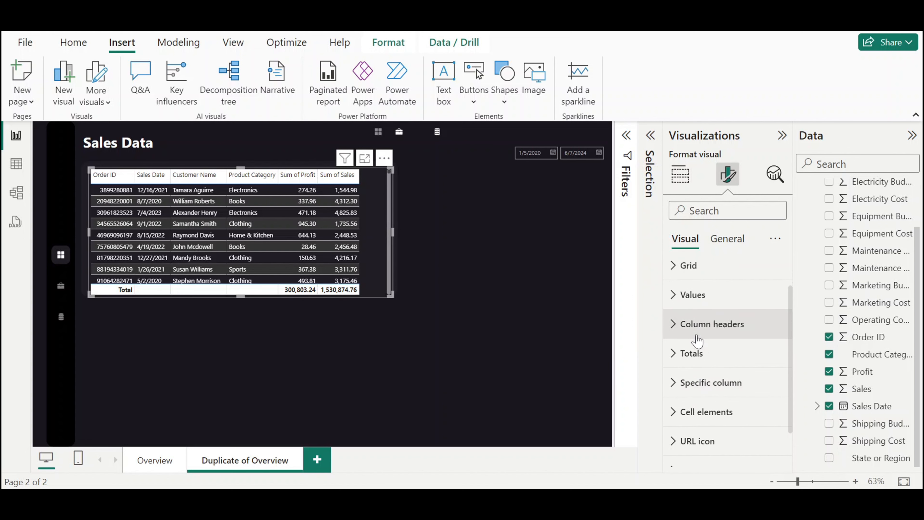
pyautogui.click(705, 305)
pyautogui.click(768, 336)
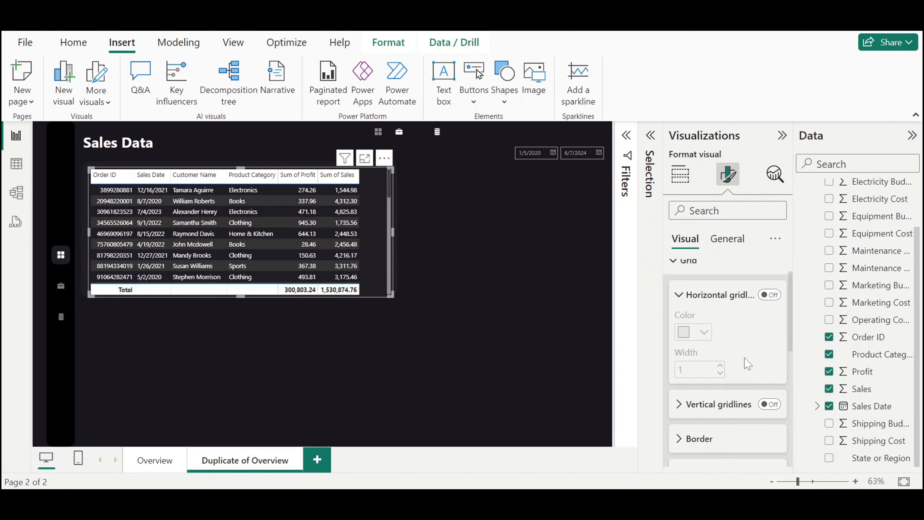
# Set the table's grid border color to black
pyautogui.scroll(-2, 747, 363)
pyautogui.scroll(-3, 747, 363)
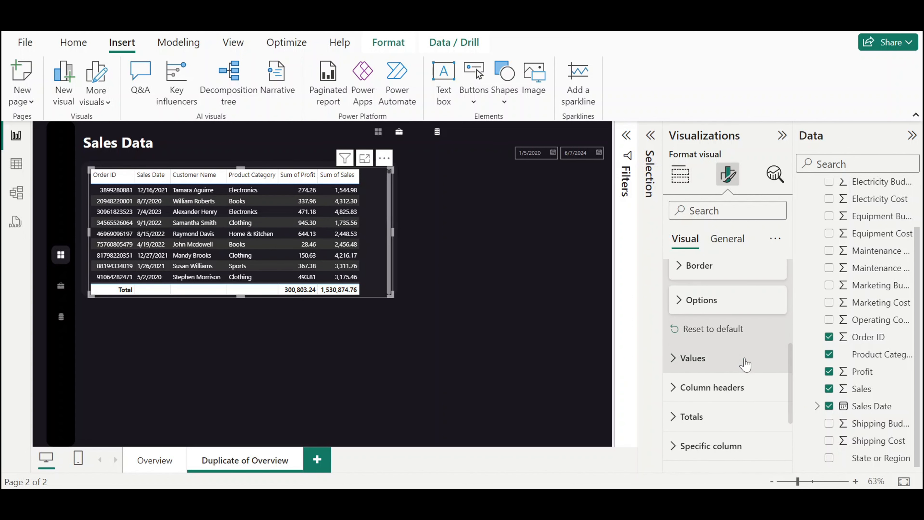
pyautogui.click(698, 275)
pyautogui.scroll(-3, 709, 284)
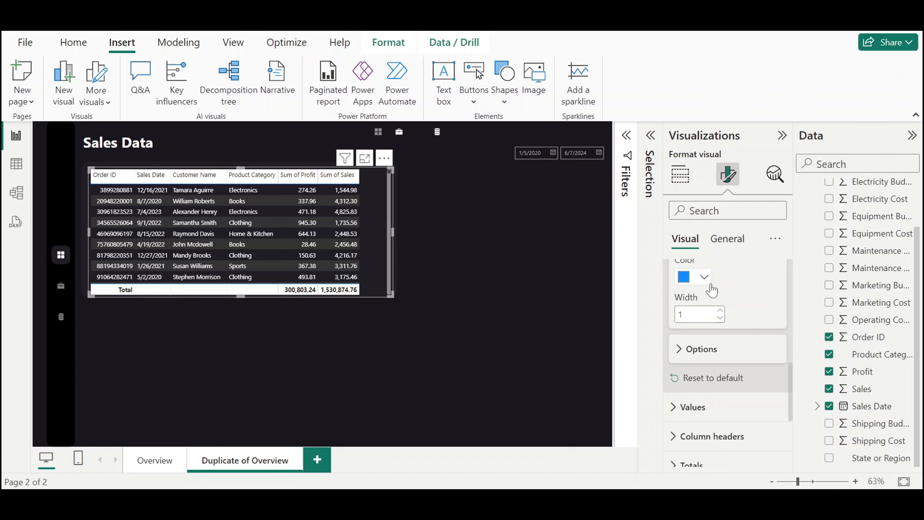
pyautogui.click(704, 278)
pyautogui.click(713, 51)
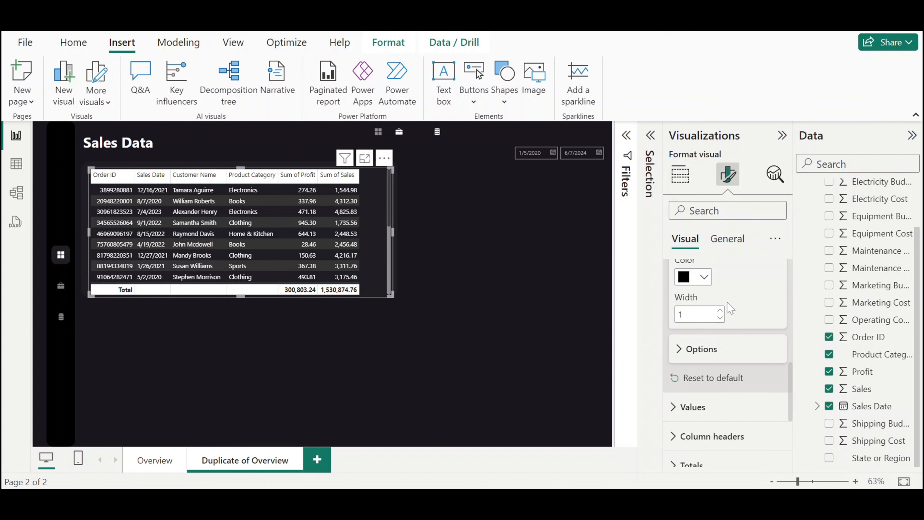
# Set the table grid's row padding to 10
pyautogui.scroll(-4, 726, 305)
pyautogui.scroll(2, 710, 304)
pyautogui.scroll(10, 709, 304)
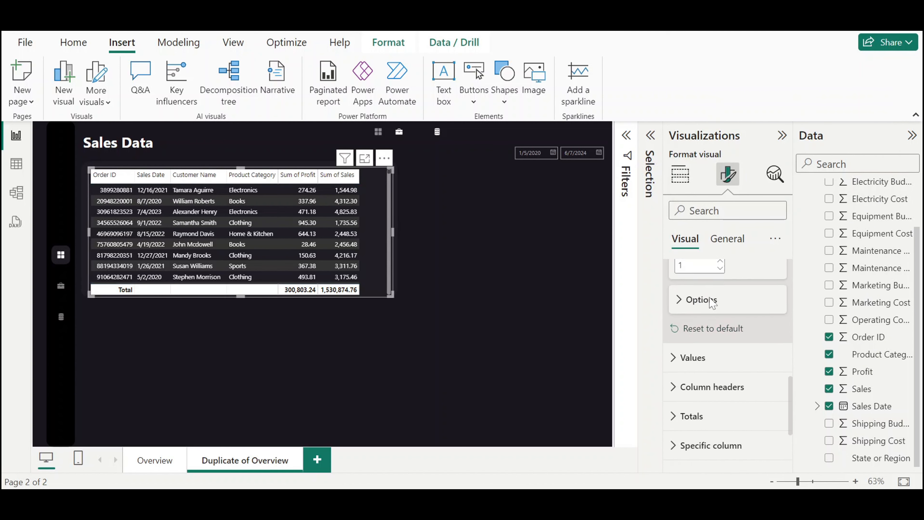
pyautogui.scroll(3, 709, 304)
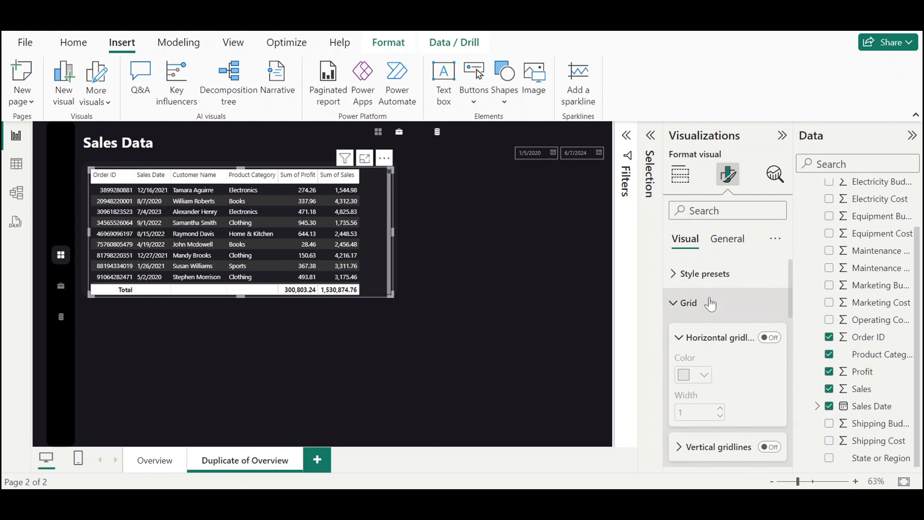
pyautogui.scroll(-8, 739, 345)
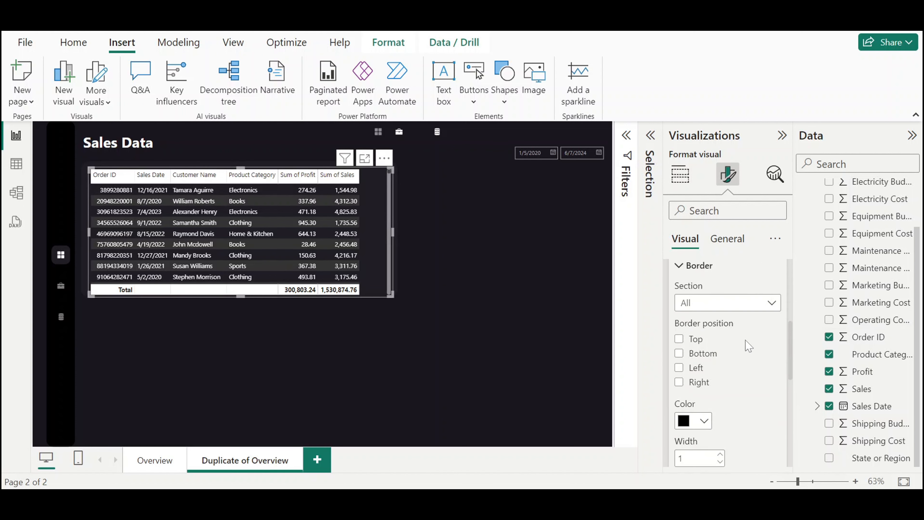
pyautogui.scroll(-3, 738, 346)
pyautogui.click(739, 346)
pyautogui.scroll(-2, 739, 346)
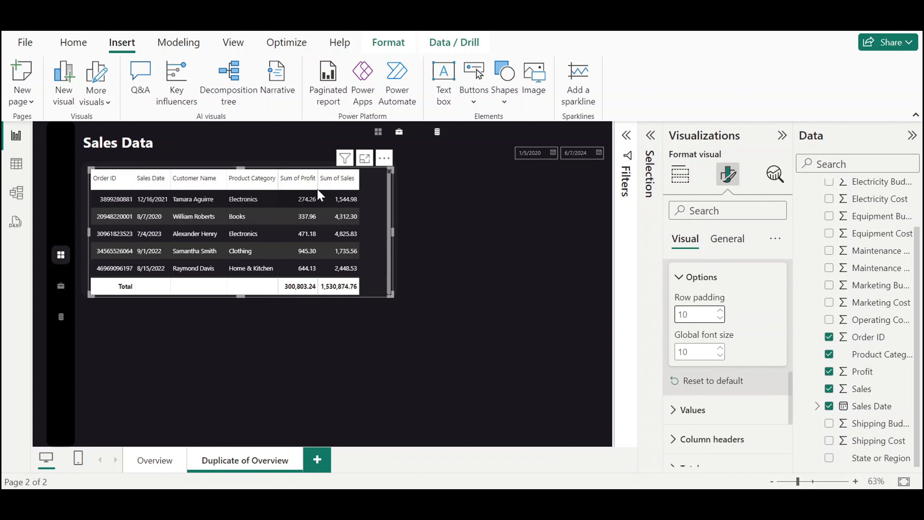
pyautogui.scroll(5, 691, 310)
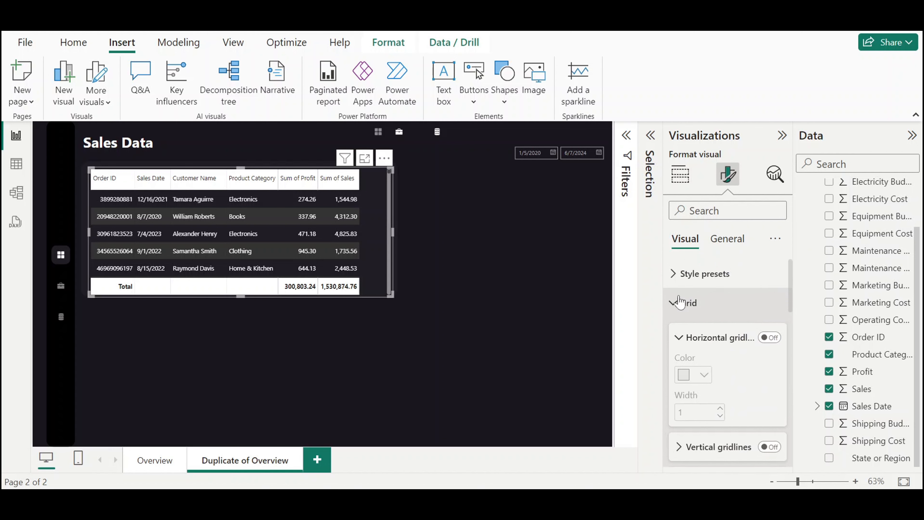
pyautogui.click(688, 302)
# Set the background color of the table's column headers to #1F1D24
pyautogui.click(696, 361)
pyautogui.scroll(-3, 698, 362)
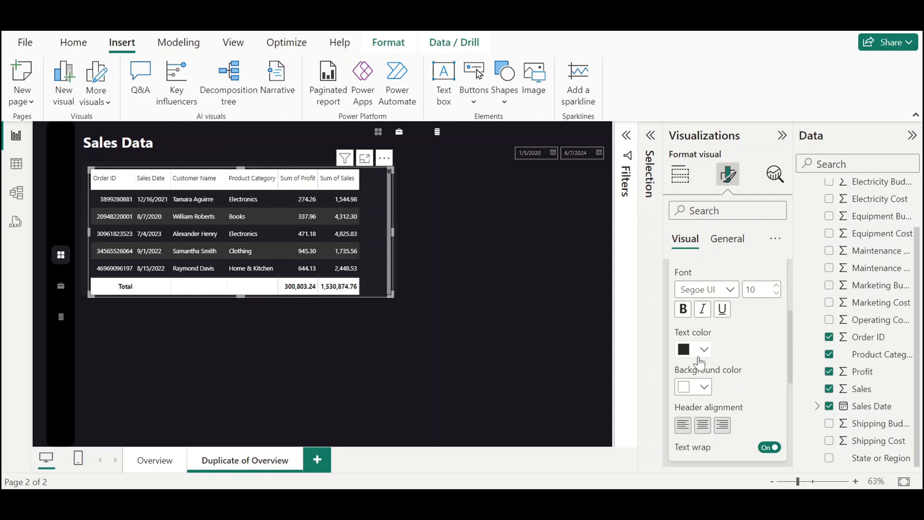
pyautogui.scroll(-2, 699, 362)
pyautogui.click(704, 315)
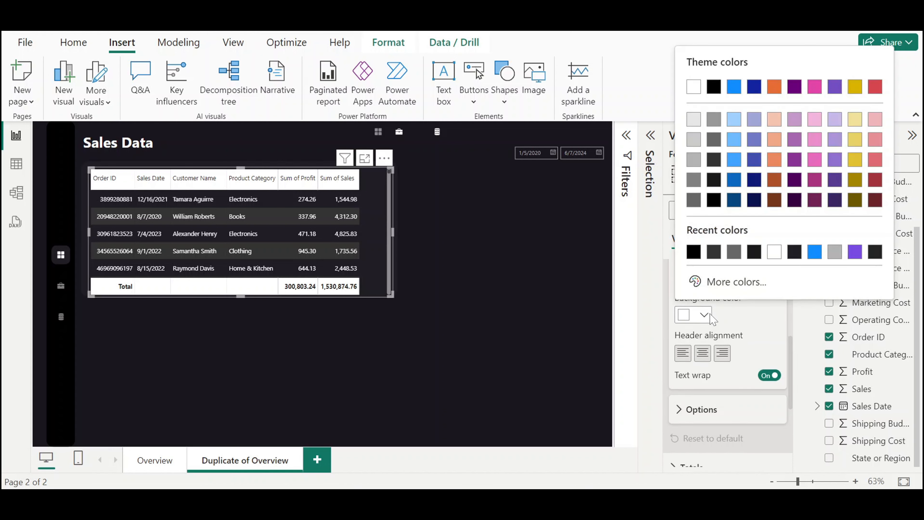
pyautogui.click(731, 278)
pyautogui.write('#1F1D24')
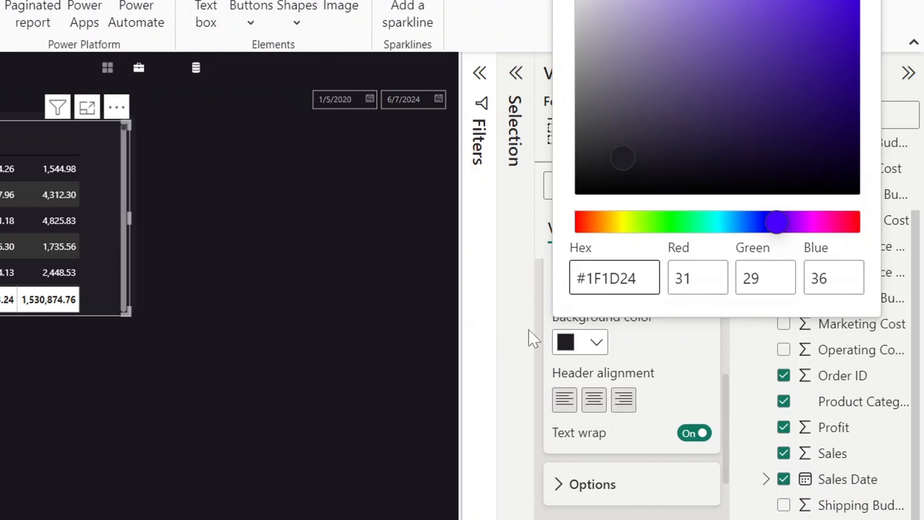
pyautogui.click(378, 328)
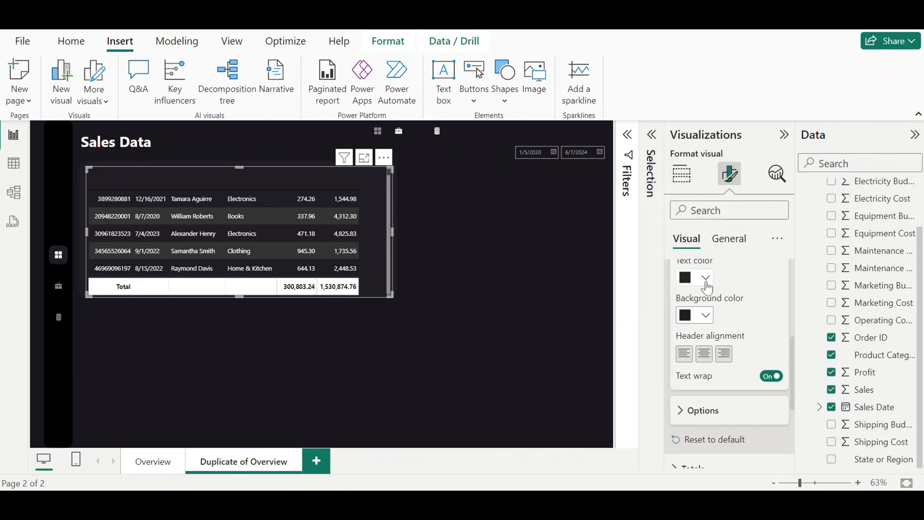
# Set the text color of the table's column headers to a medium gray readable on the dark background
pyautogui.click(597, 287)
pyautogui.click(760, 217)
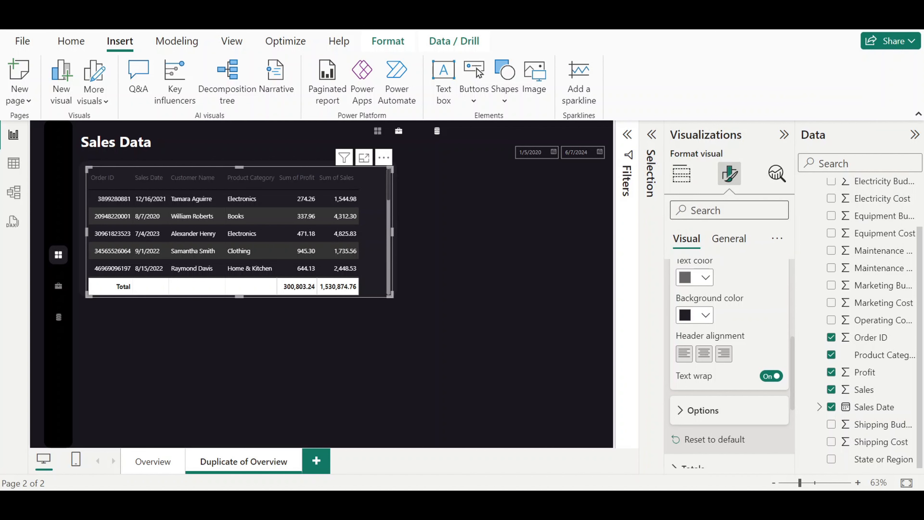
pyautogui.click(700, 277)
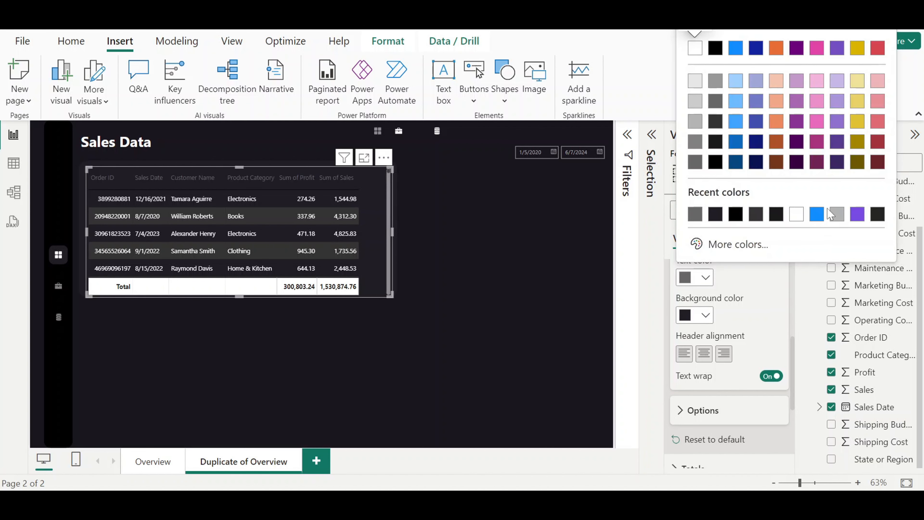
pyautogui.click(717, 105)
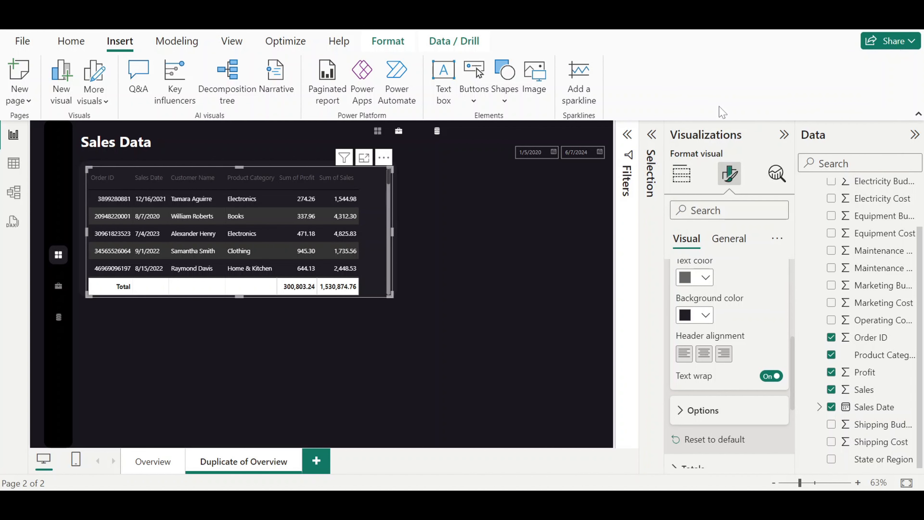
pyautogui.click(705, 278)
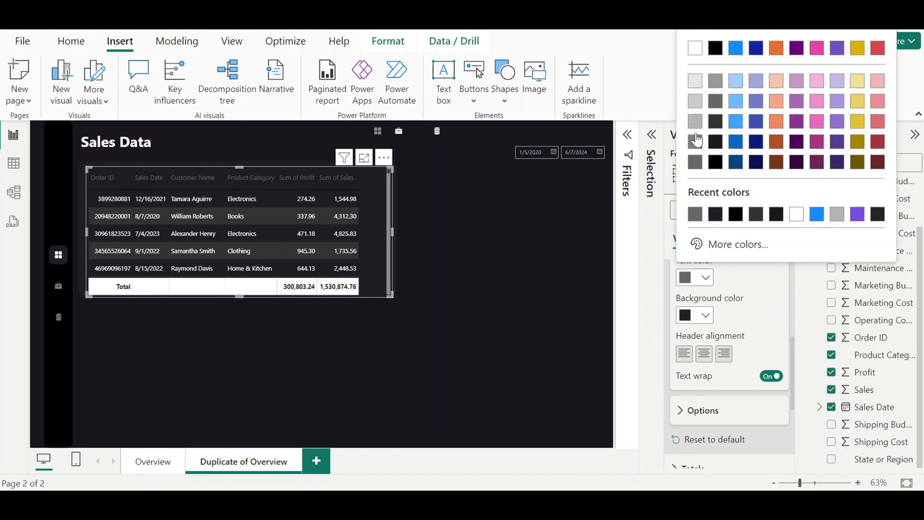
pyautogui.click(720, 82)
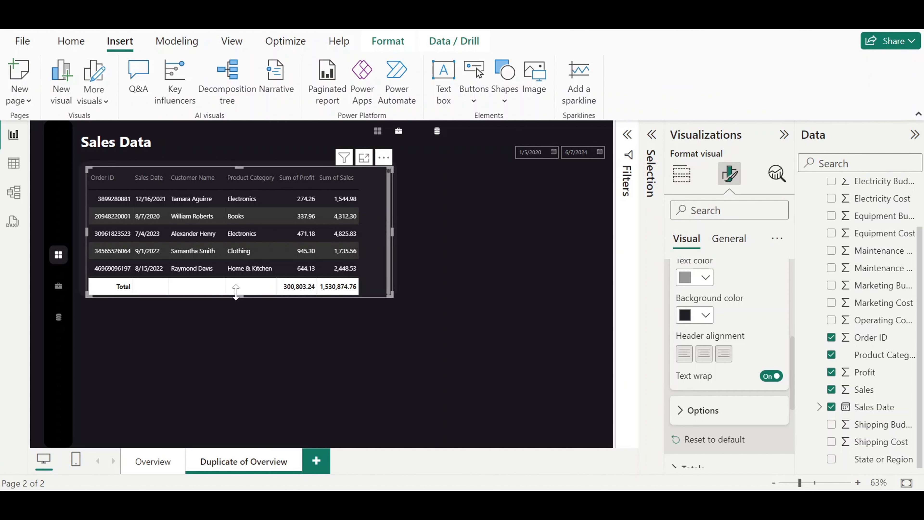
pyautogui.scroll(5, 728, 299)
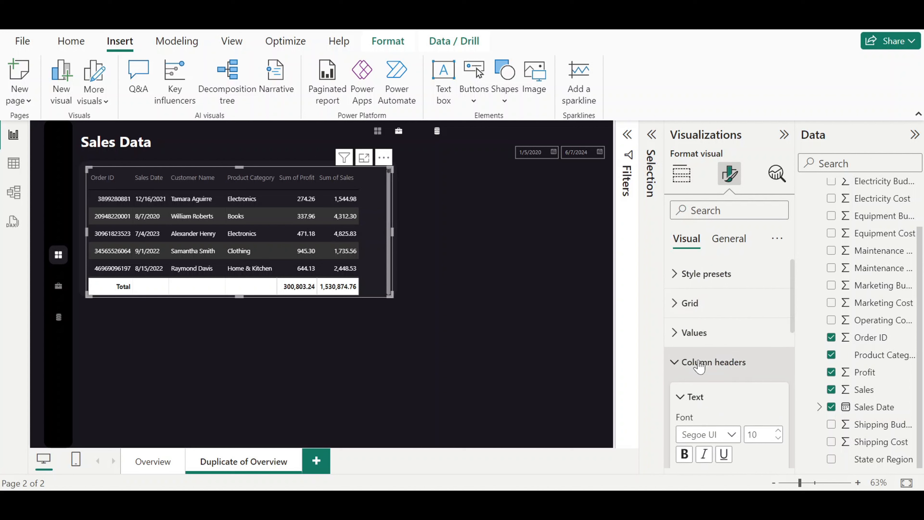
# Set the background color of the sales table's totals row to #1F1D24
pyautogui.click(699, 361)
pyautogui.scroll(-1, 698, 364)
pyautogui.click(693, 323)
pyautogui.scroll(-4, 700, 346)
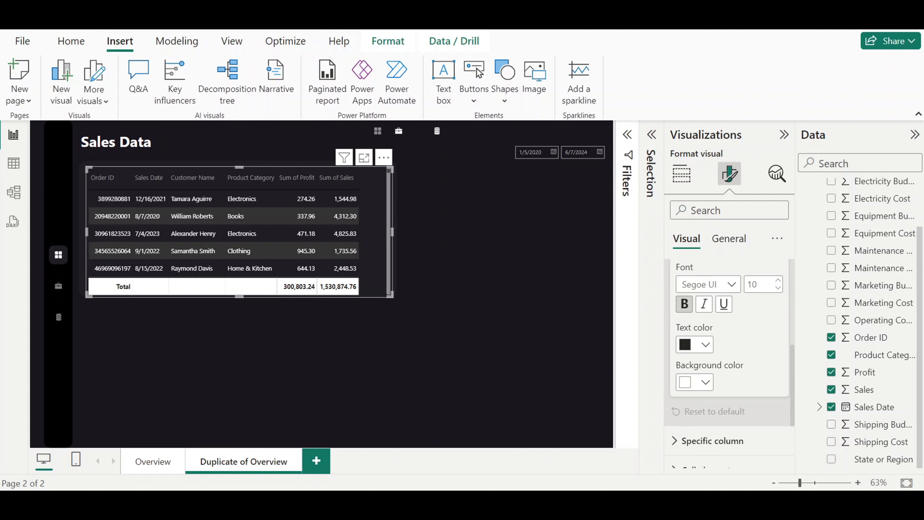
pyautogui.click(706, 382)
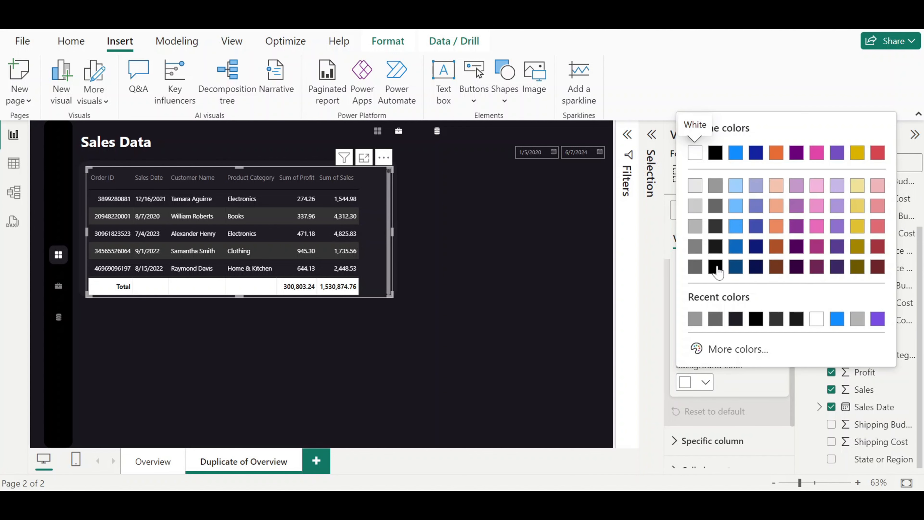
pyautogui.click(730, 348)
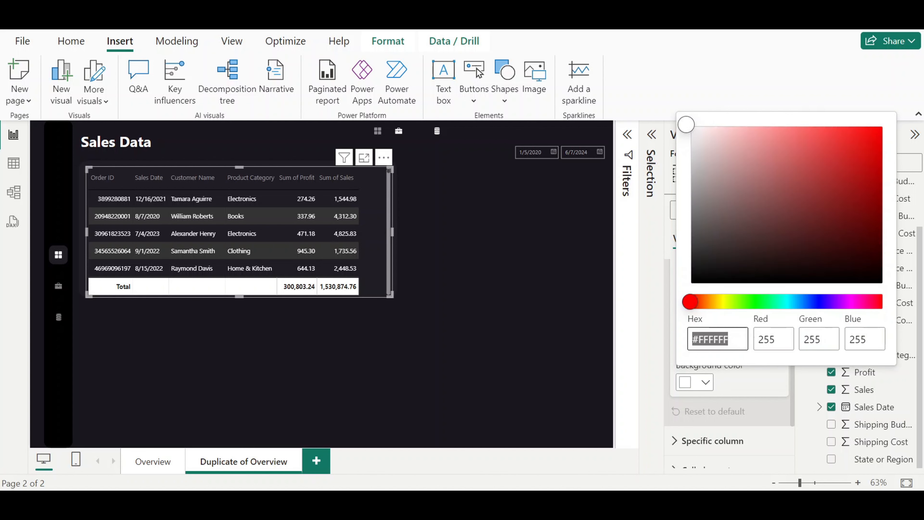
pyautogui.write('#1F1D24')
pyautogui.click(722, 366)
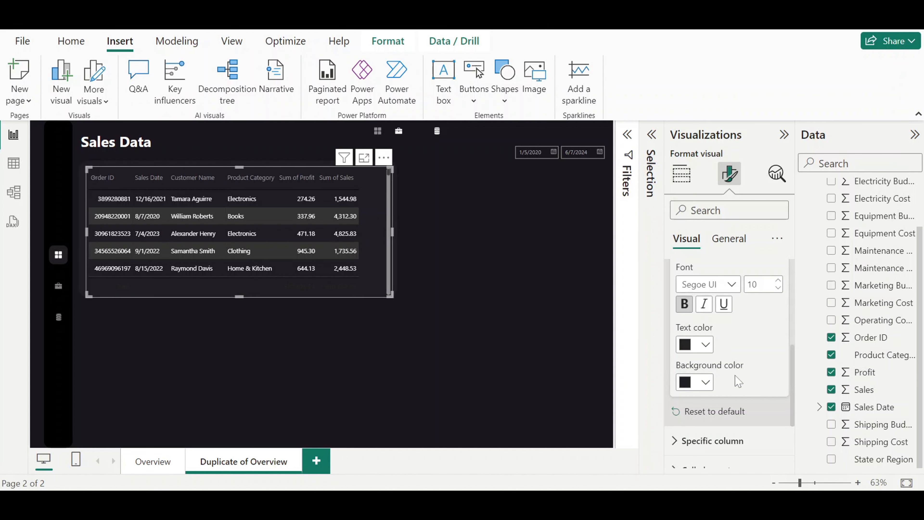
# Change the text color of the table's totals row to white
pyautogui.click(705, 344)
pyautogui.click(694, 116)
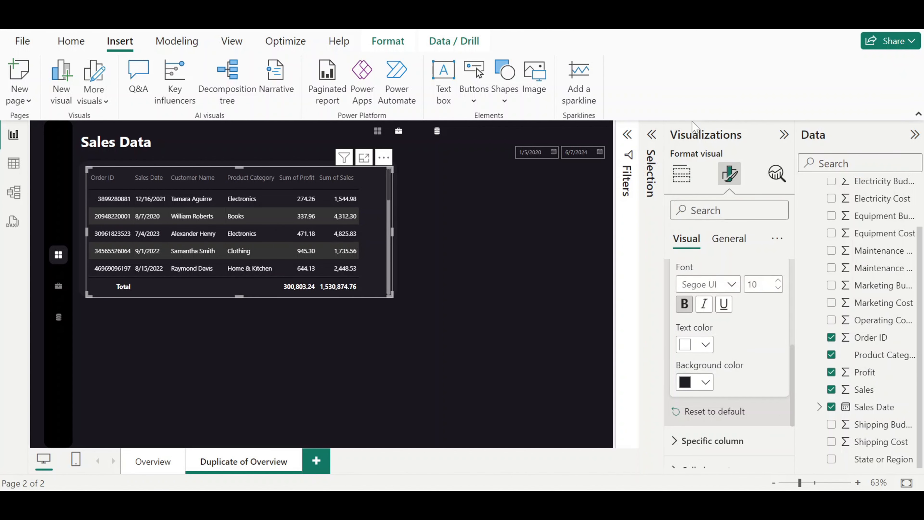
pyautogui.click(510, 277)
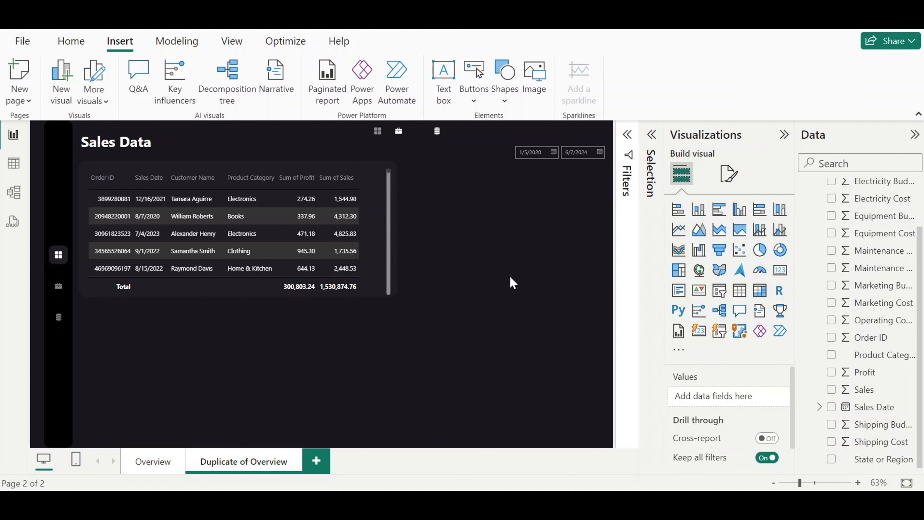
# Set the font size of the sales table's values to 11
pyautogui.click(382, 242)
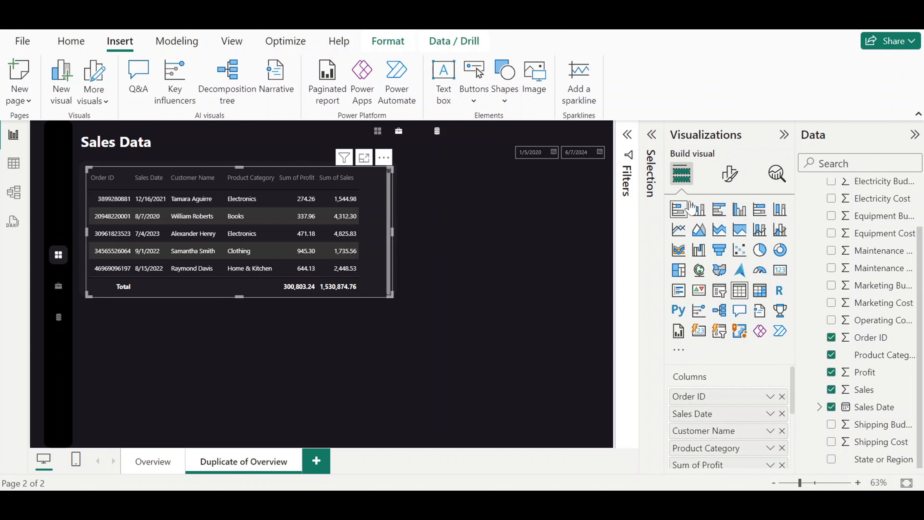
pyautogui.click(729, 174)
pyautogui.click(708, 344)
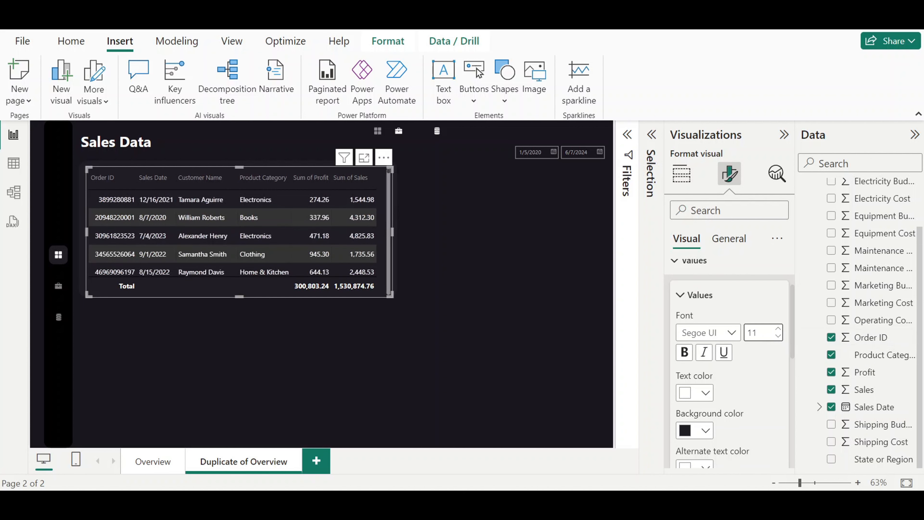
pyautogui.click(517, 255)
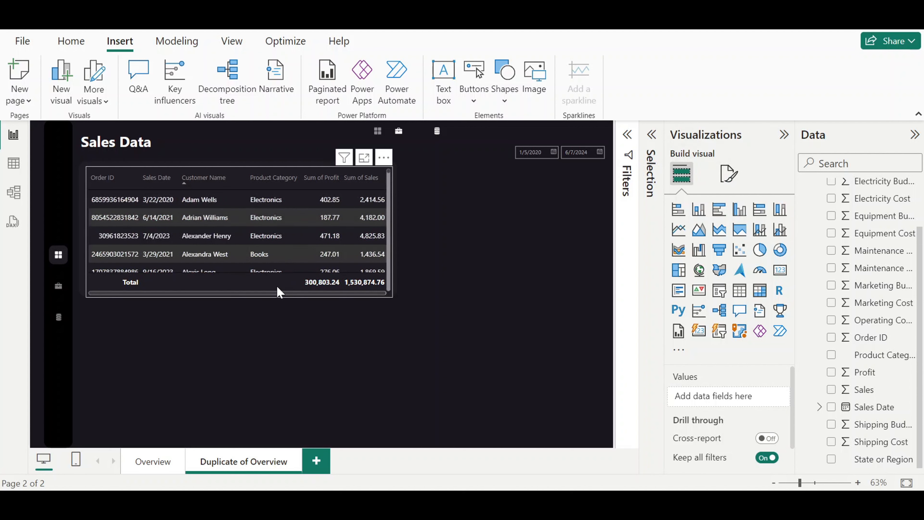
# Center-align the column headers of the sales table
pyautogui.click(278, 291)
pyautogui.click(729, 174)
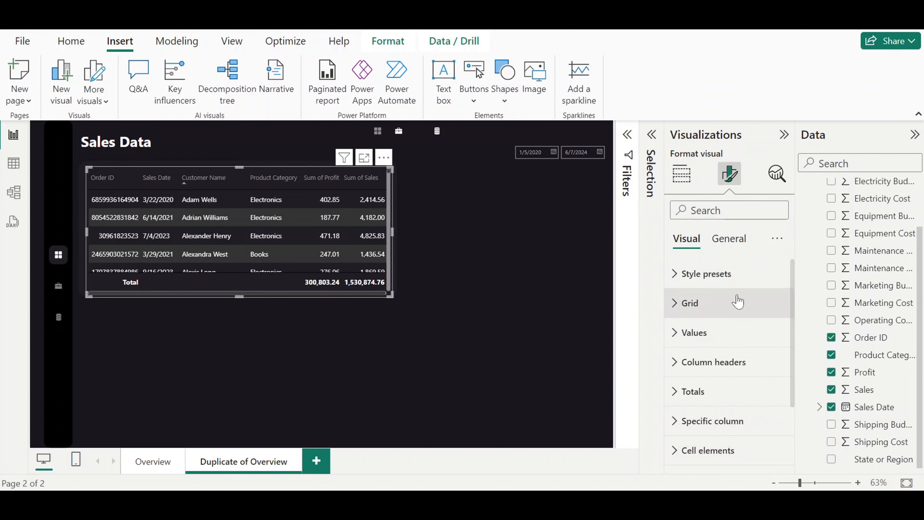
pyautogui.click(731, 369)
pyautogui.scroll(-3, 732, 369)
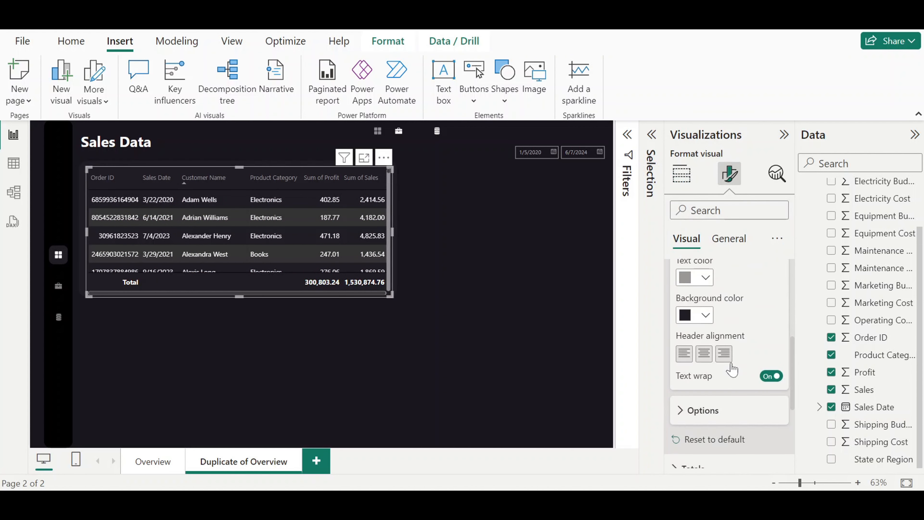
pyautogui.click(704, 358)
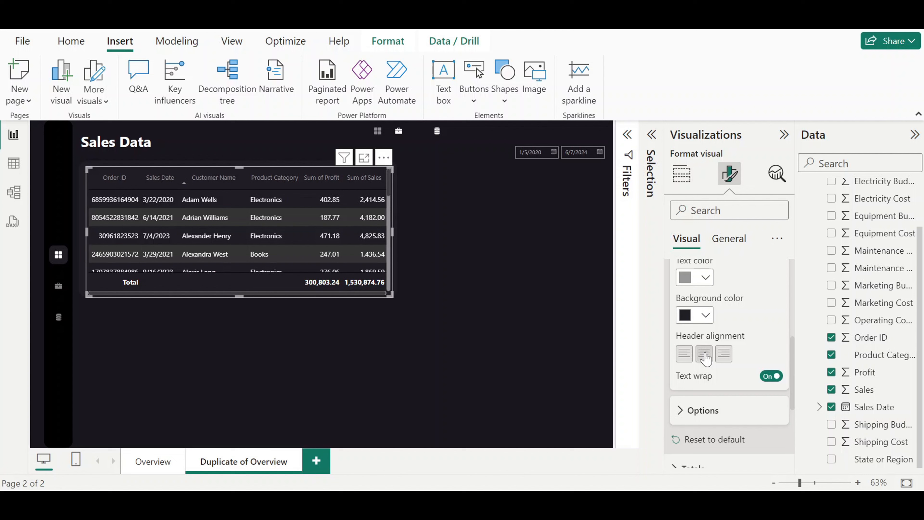
pyautogui.click(515, 278)
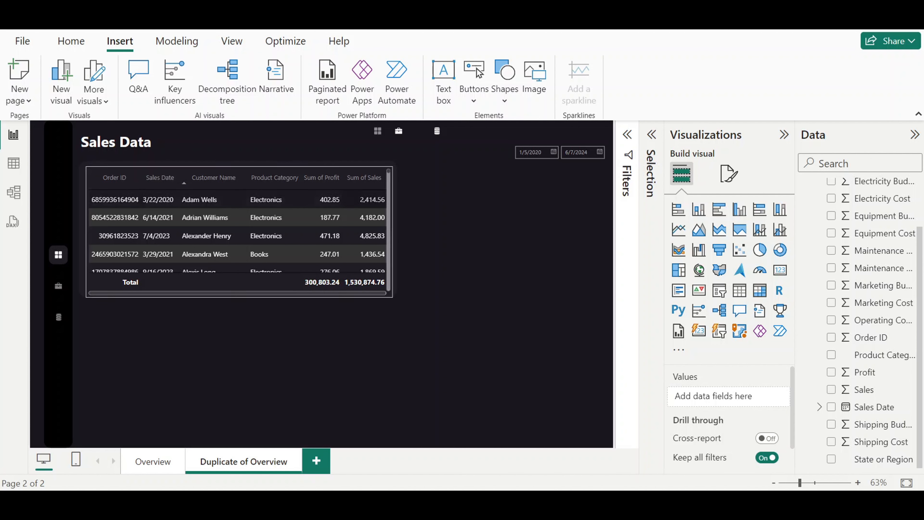
# Duplicate the table's background rectangle, placing the copy beside the table and narrowing it to fit the remaining page width
pyautogui.click(82, 165)
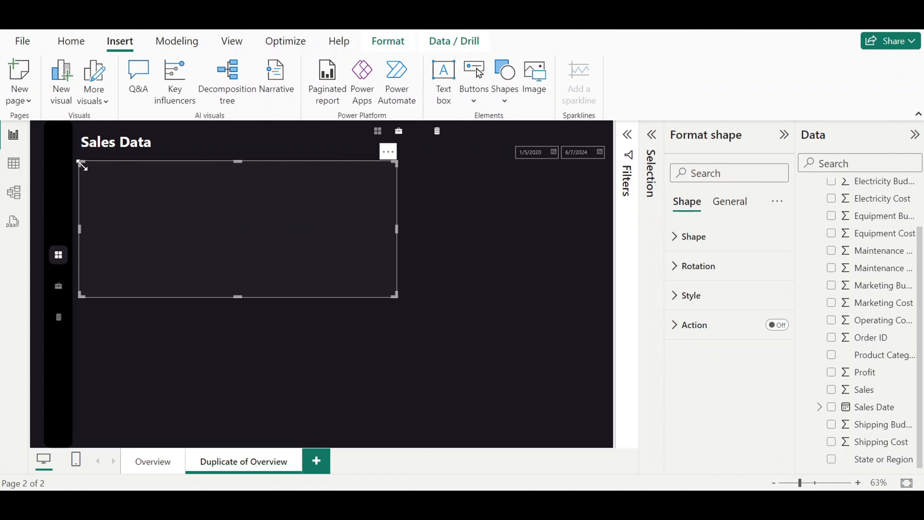
pyautogui.moveTo(171, 221); pyautogui.dragTo(427, 221)
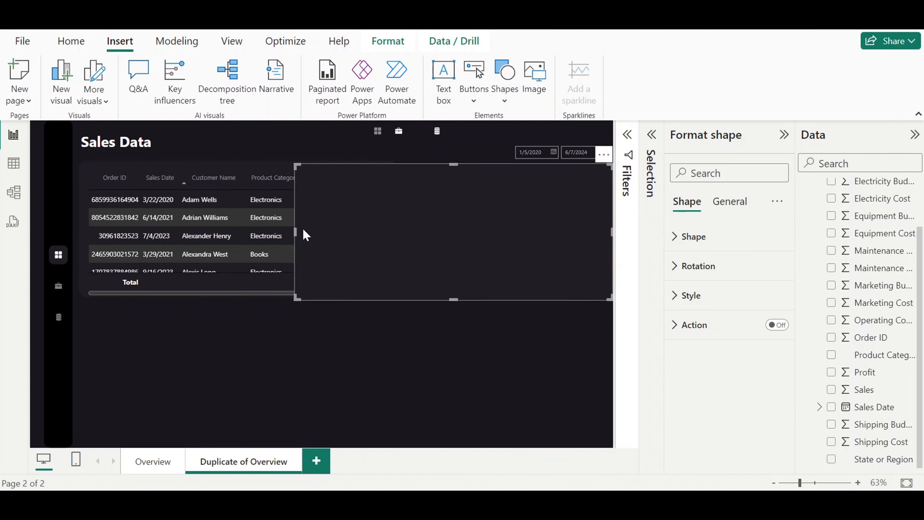
pyautogui.click(416, 226)
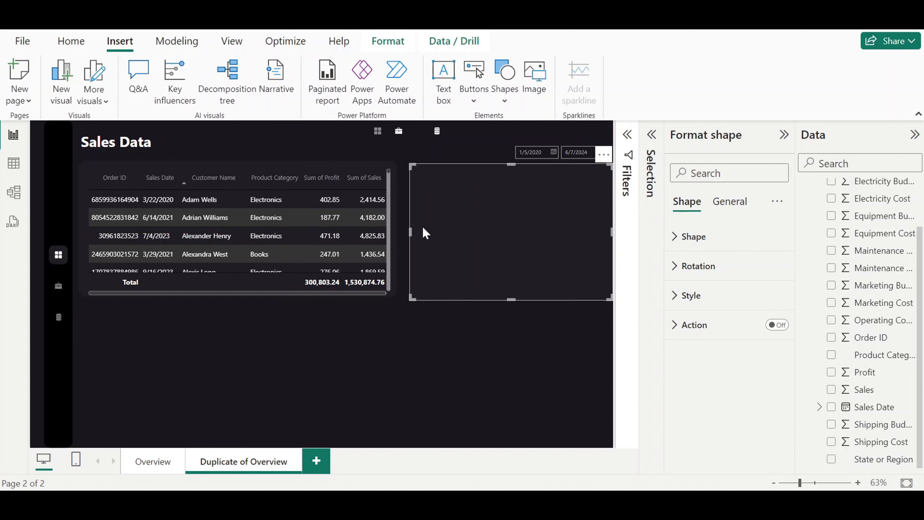
# Move the date slicer up and align the new background rectangle level with the table's background
pyautogui.moveTo(529, 144); pyautogui.dragTo(529, 134)
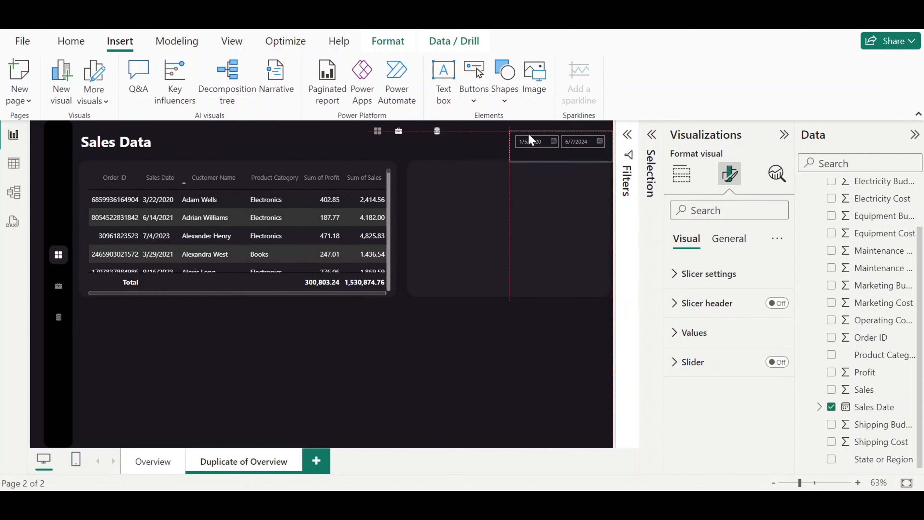
pyautogui.click(505, 214)
pyautogui.moveTo(507, 225); pyautogui.dragTo(505, 227)
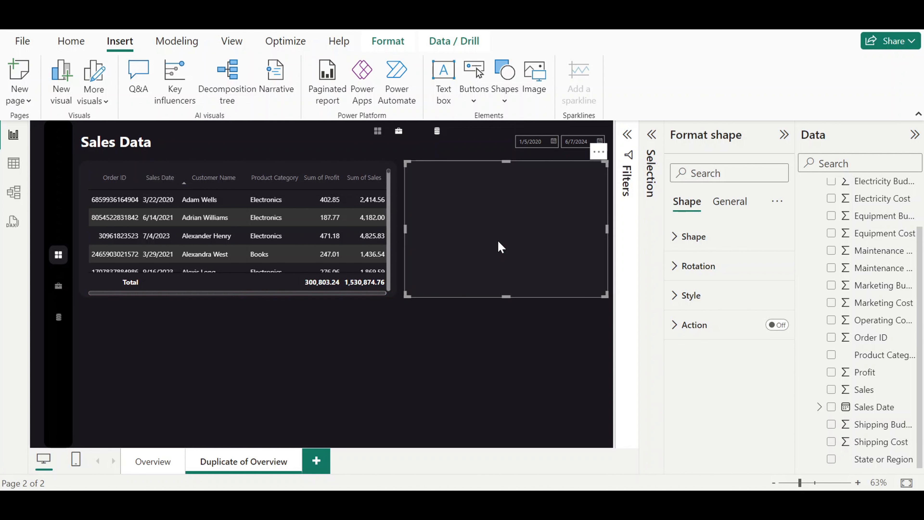
pyautogui.click(482, 384)
pyautogui.click(503, 216)
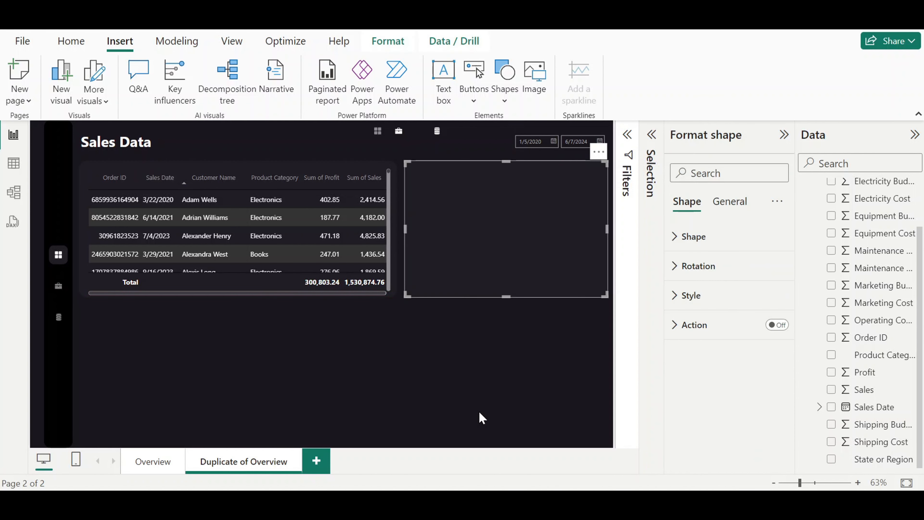
pyautogui.click(478, 417)
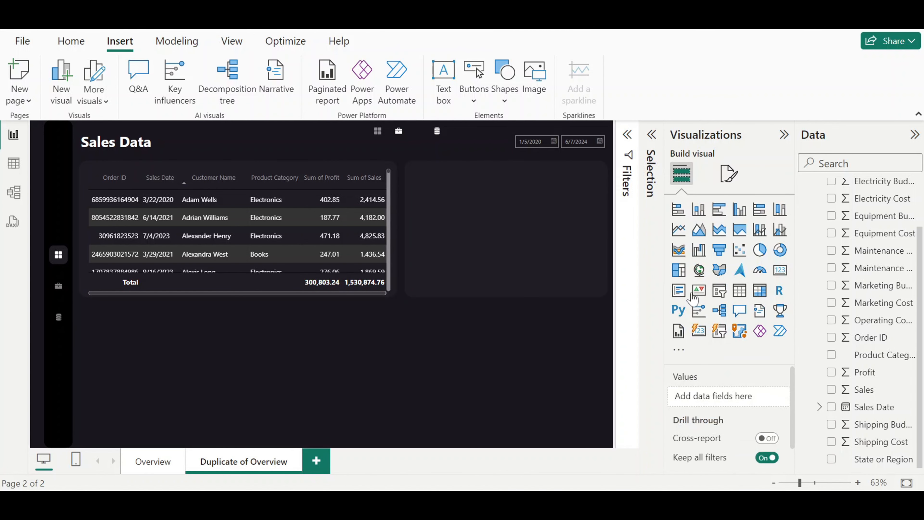
# Insert a filled map and shrink it to fit inside the empty background rectangle beside the table
pyautogui.click(719, 271)
pyautogui.moveTo(250, 382); pyautogui.dragTo(453, 246)
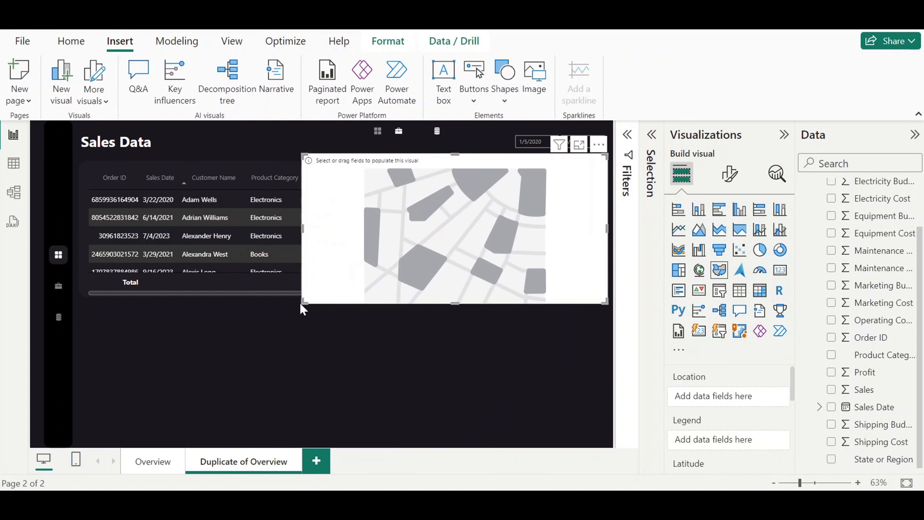
pyautogui.moveTo(303, 302); pyautogui.dragTo(457, 280)
pyautogui.moveTo(516, 217); pyautogui.dragTo(503, 232)
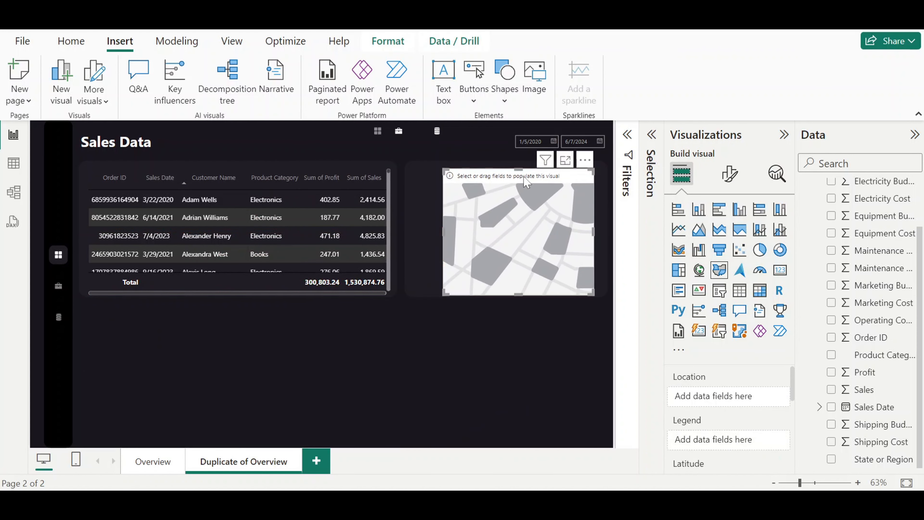
pyautogui.moveTo(526, 182); pyautogui.dragTo(485, 249)
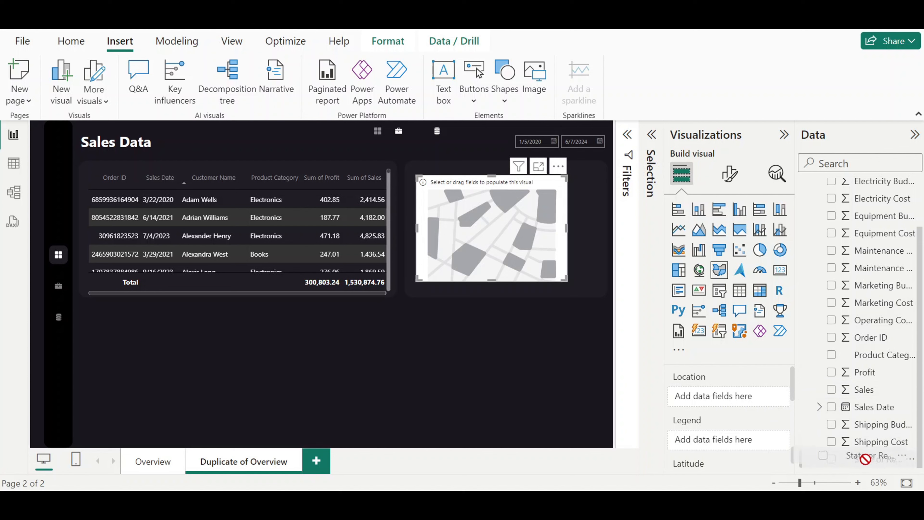
# Assign State or Region as the map's location and set the map style to Dark
pyautogui.moveTo(876, 460); pyautogui.dragTo(738, 400)
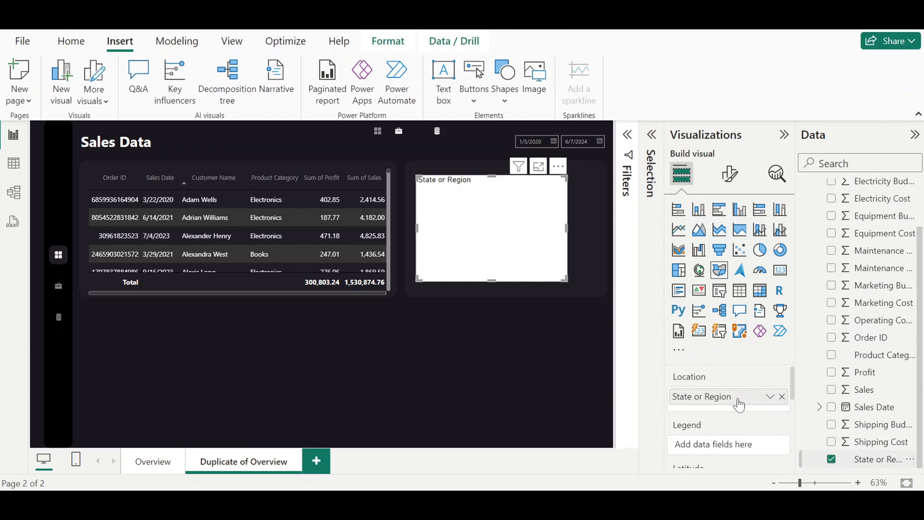
pyautogui.click(729, 174)
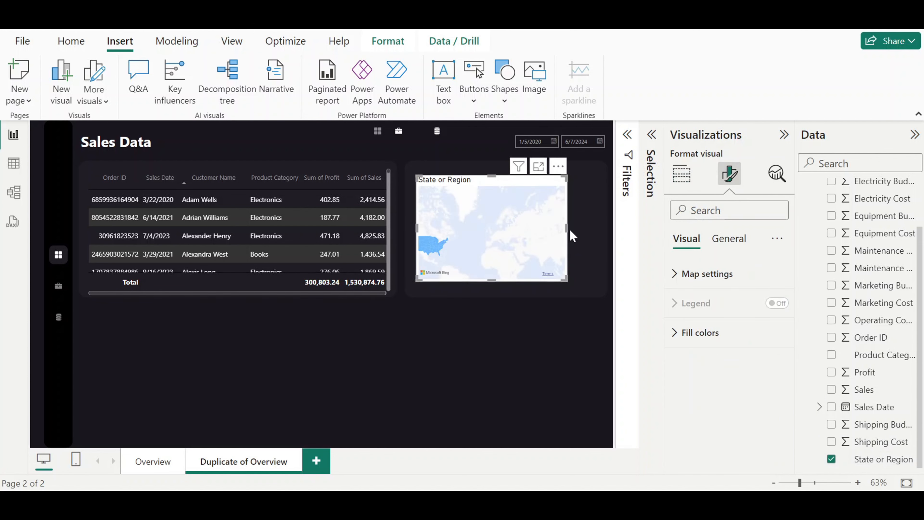
pyautogui.click(704, 273)
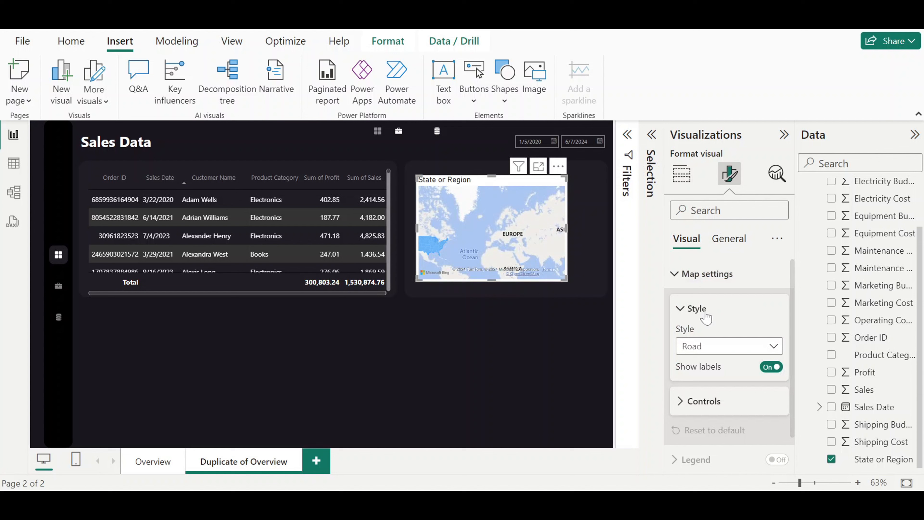
pyautogui.click(714, 348)
pyautogui.click(713, 380)
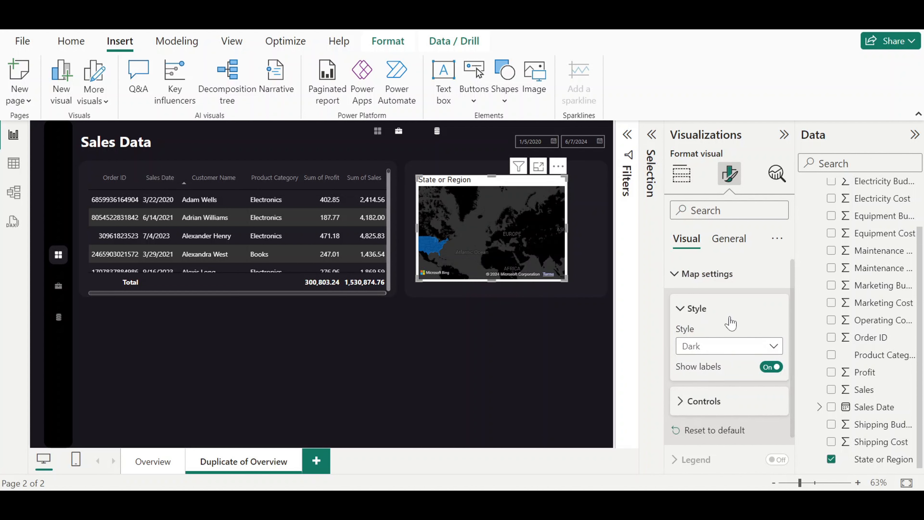
# Turn off auto zoom in the map's controls
pyautogui.click(702, 366)
pyautogui.scroll(-2, 723, 349)
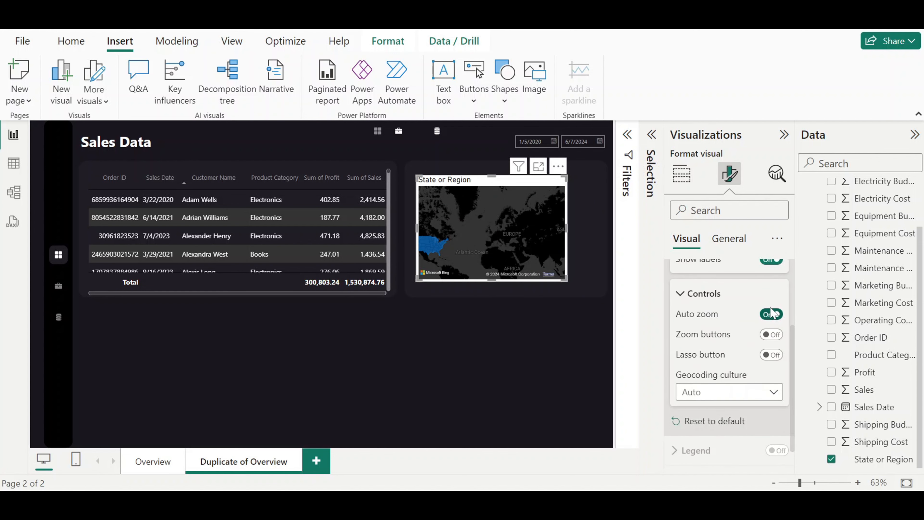
pyautogui.click(771, 313)
pyautogui.scroll(2, 427, 265)
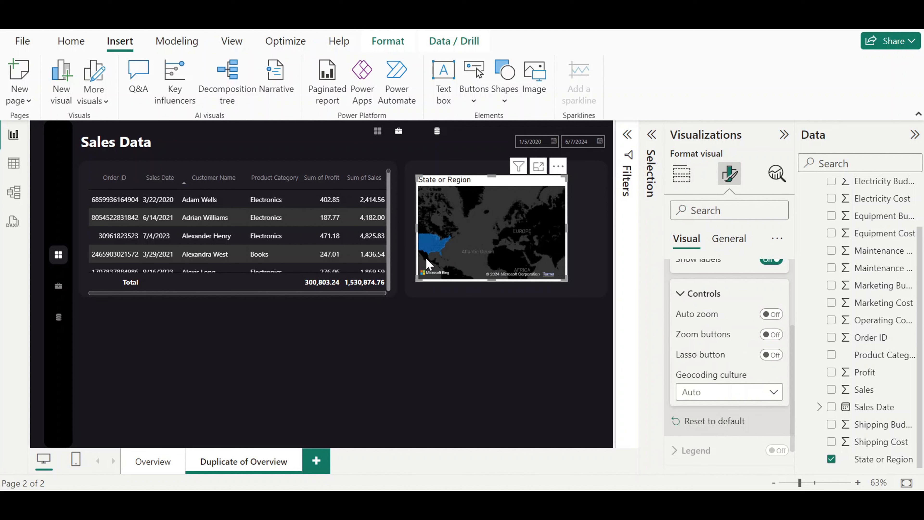
# Focus the map on the United States and resize the visual to fill its background rectangle with an even margin
pyautogui.moveTo(427, 264); pyautogui.dragTo(600, 291)
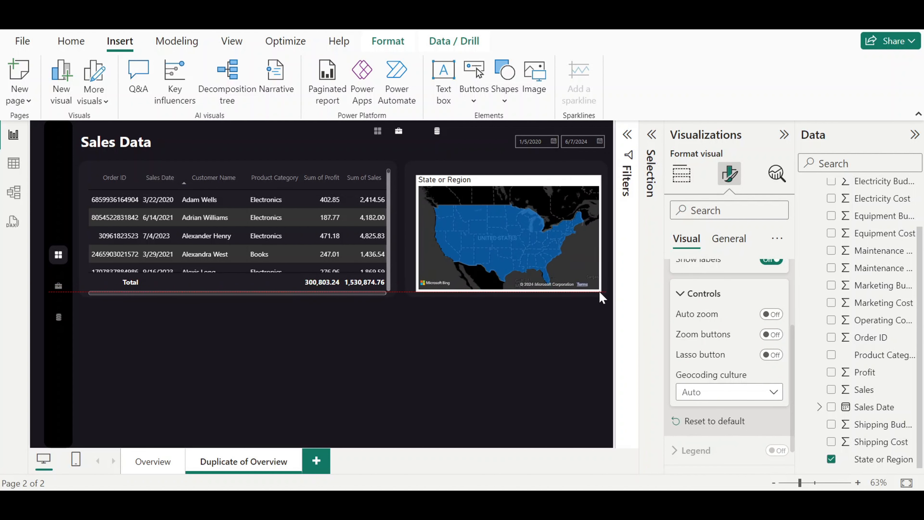
pyautogui.moveTo(418, 290); pyautogui.dragTo(412, 291)
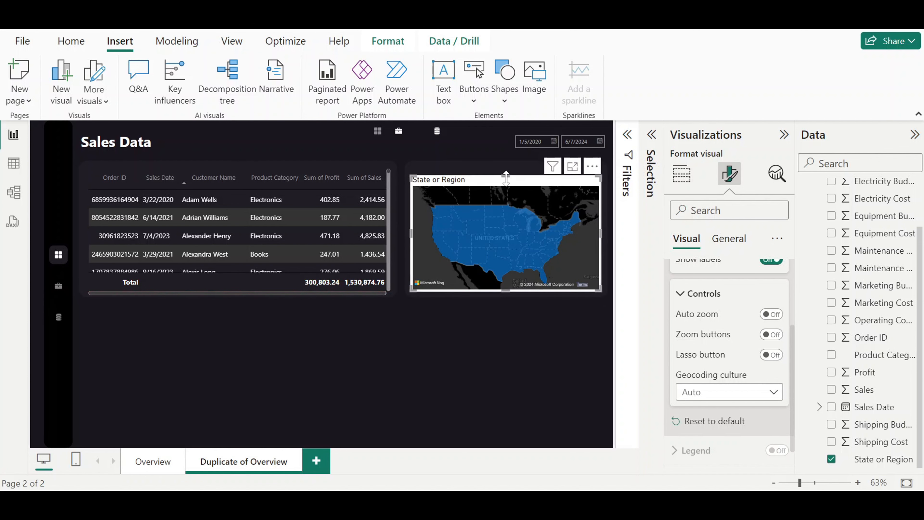
pyautogui.moveTo(506, 178); pyautogui.dragTo(506, 183)
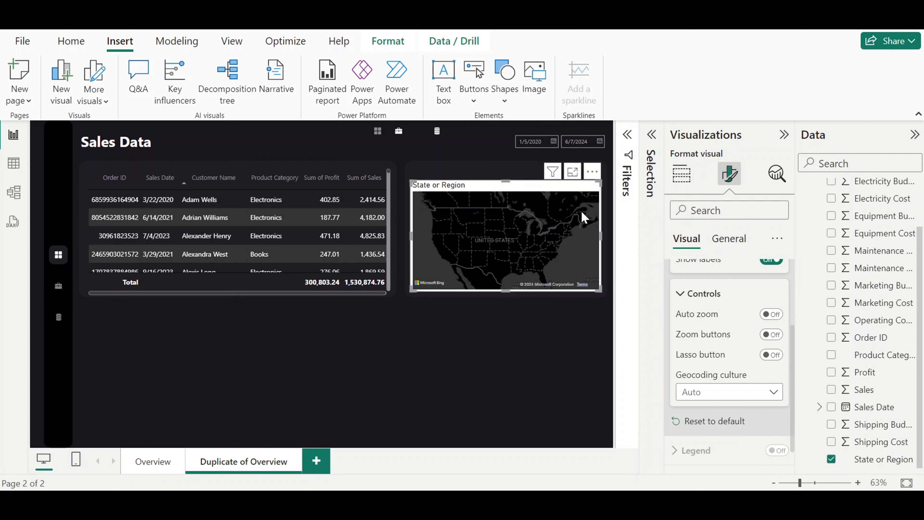
# Turn off the map visual's title
pyautogui.scroll(3, 679, 345)
pyautogui.click(691, 272)
pyautogui.click(729, 239)
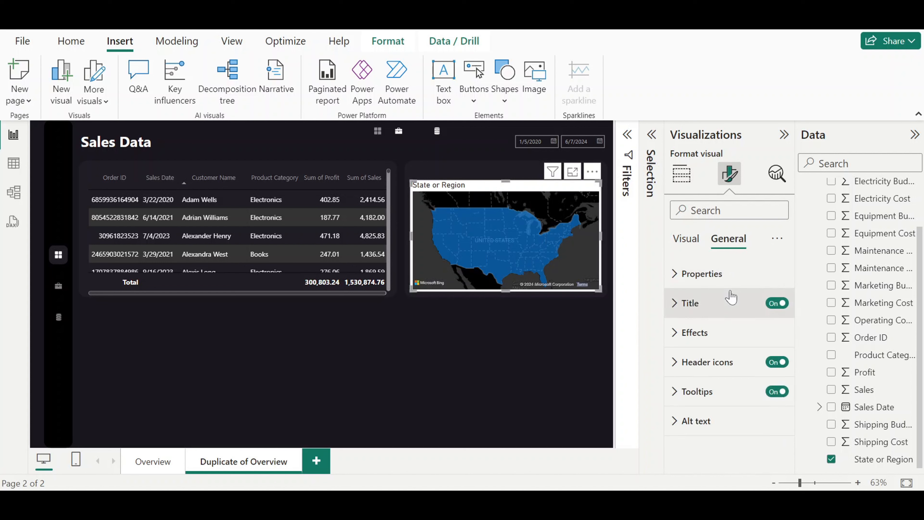
pyautogui.click(775, 304)
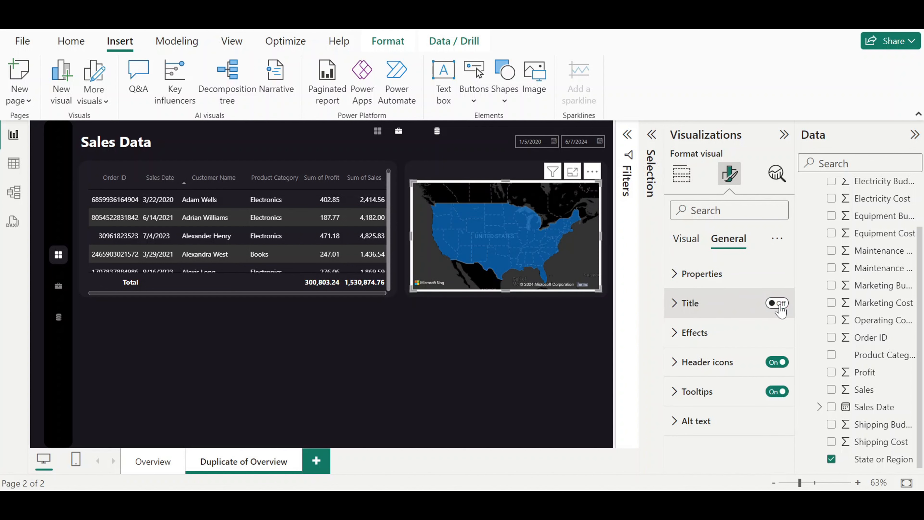
# Turn off the map visual's background
pyautogui.click(694, 333)
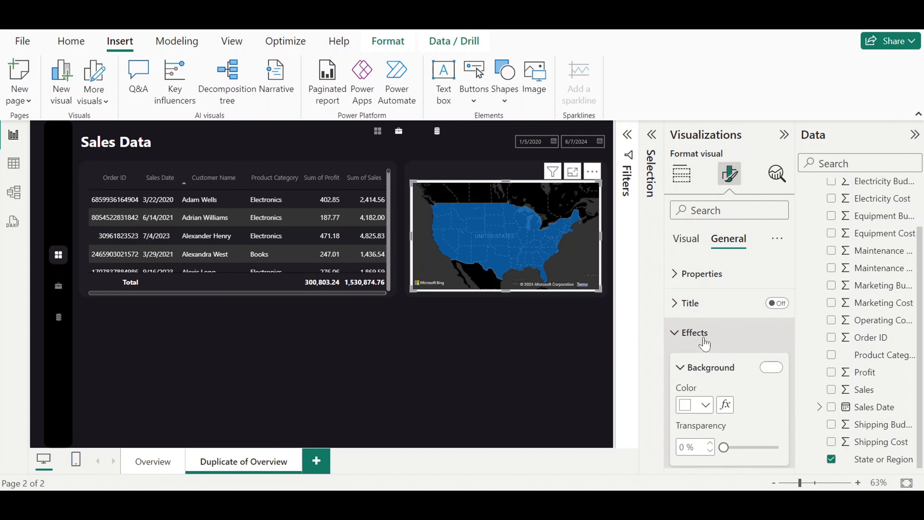
pyautogui.click(767, 367)
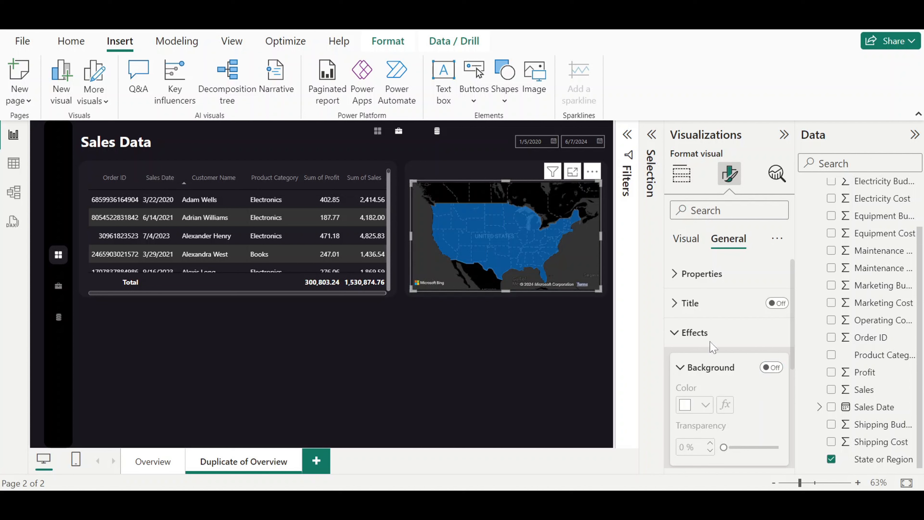
pyautogui.click(699, 332)
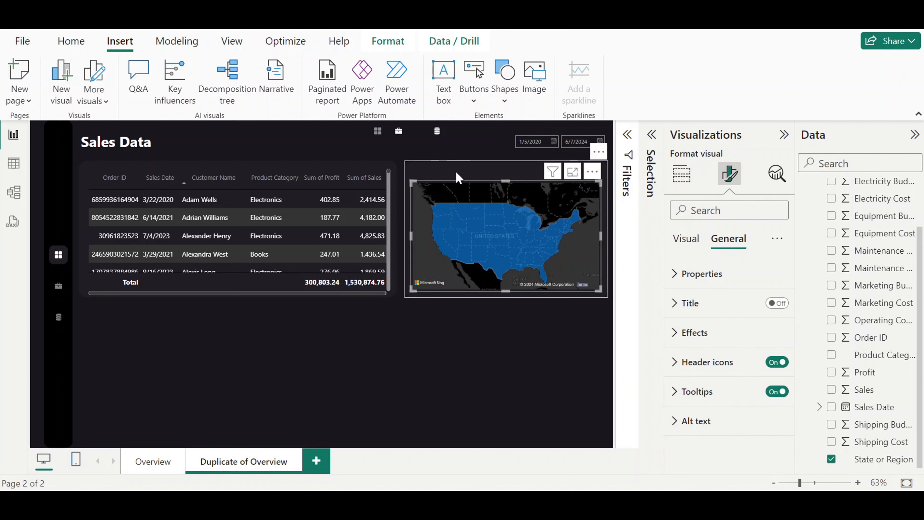
# Duplicate the Sales Data heading onto the table's card and shorten the table from its upper edge to make room
pyautogui.click(146, 142)
pyautogui.click(151, 142)
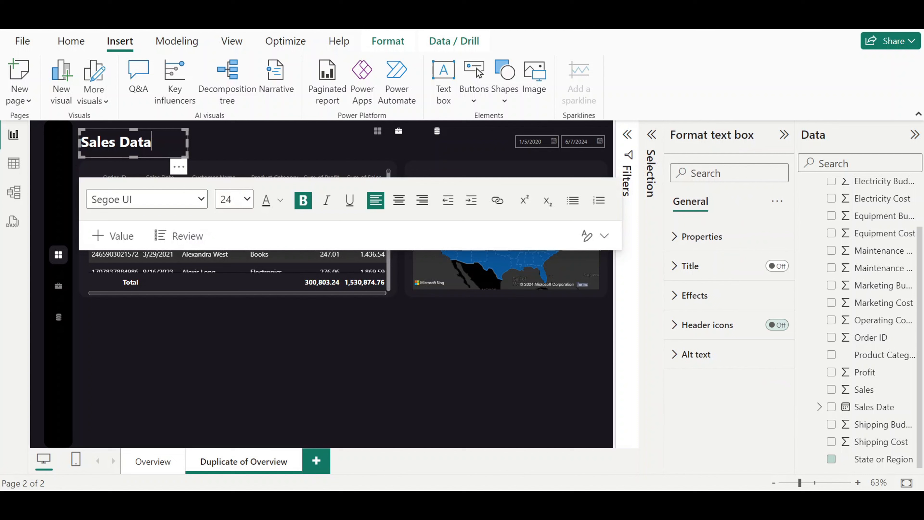
pyautogui.click(161, 127)
pyautogui.click(164, 131)
pyautogui.click(164, 131)
pyautogui.moveTo(166, 137); pyautogui.dragTo(203, 189)
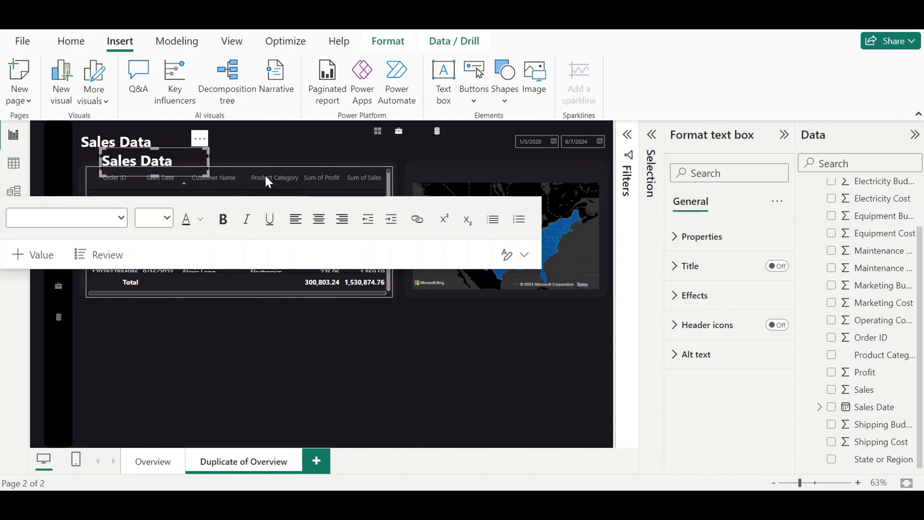
pyautogui.click(242, 173)
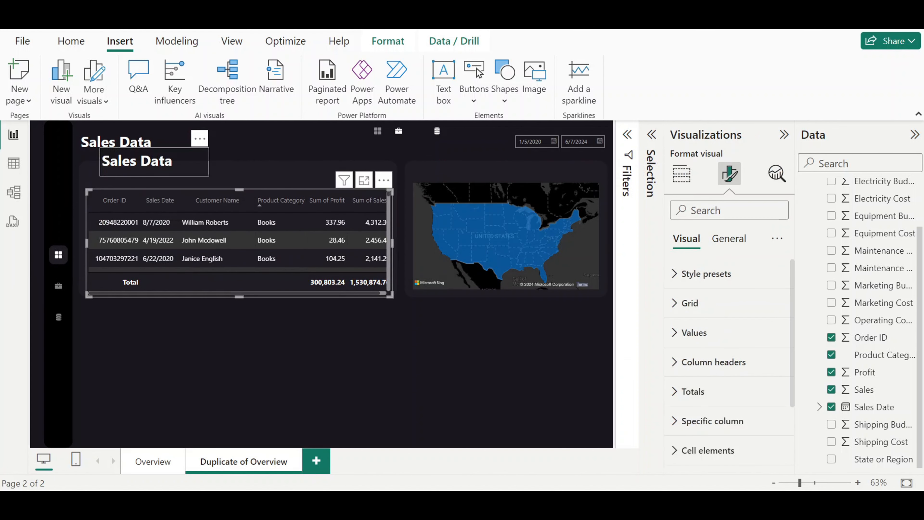
# Place another copy of the Sales Data heading just above the map
pyautogui.click(151, 159)
pyautogui.moveTo(196, 138); pyautogui.dragTo(519, 154)
pyautogui.click(504, 429)
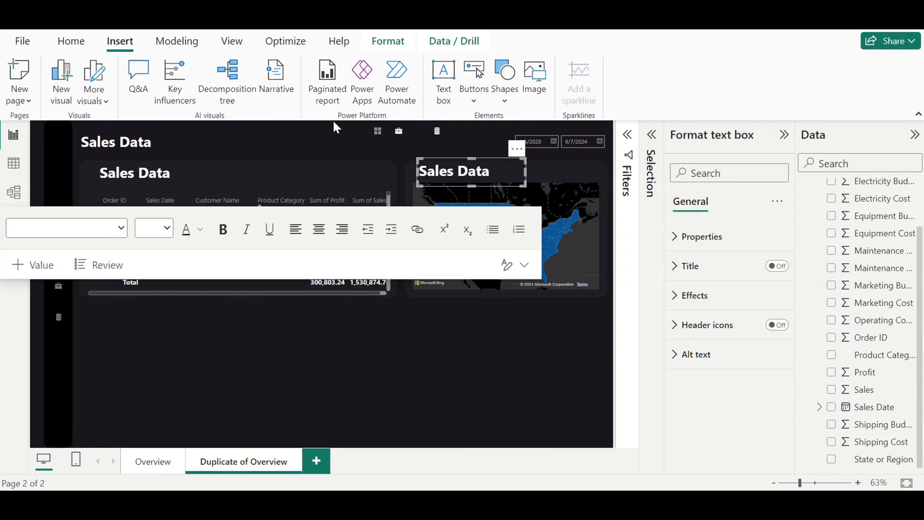
# Change the heading above the table to "Order Data" at font size 16 and align it with the table's left side
pyautogui.tripleClick(138, 173)
pyautogui.write('O')
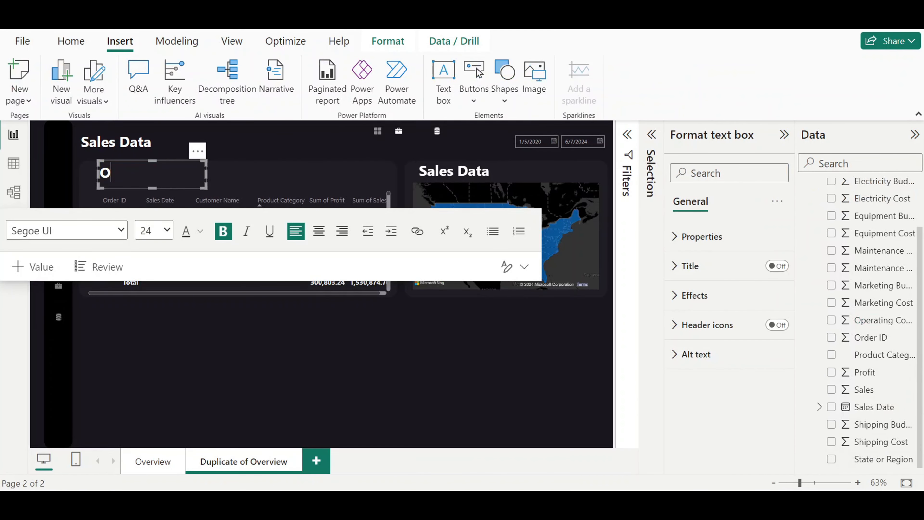
pyautogui.write('rder Data')
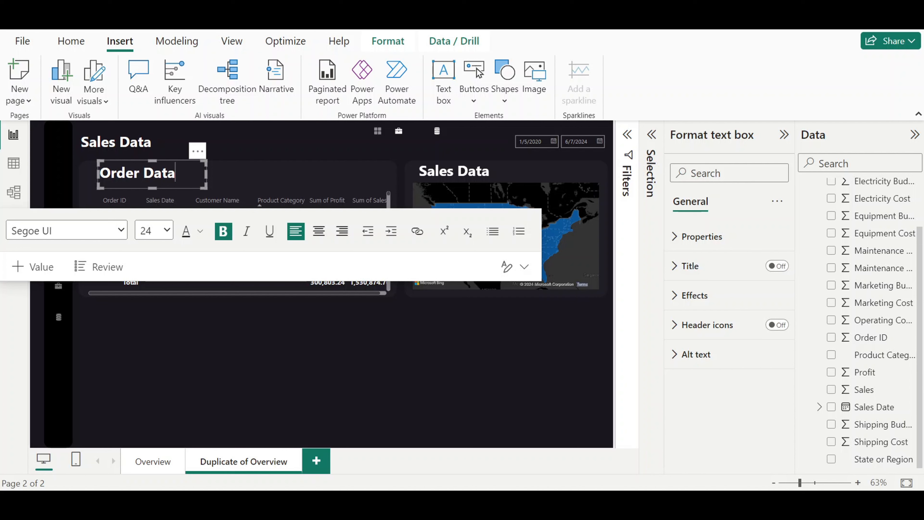
pyautogui.hotkey('ctrl', 'a')
pyautogui.click(162, 232)
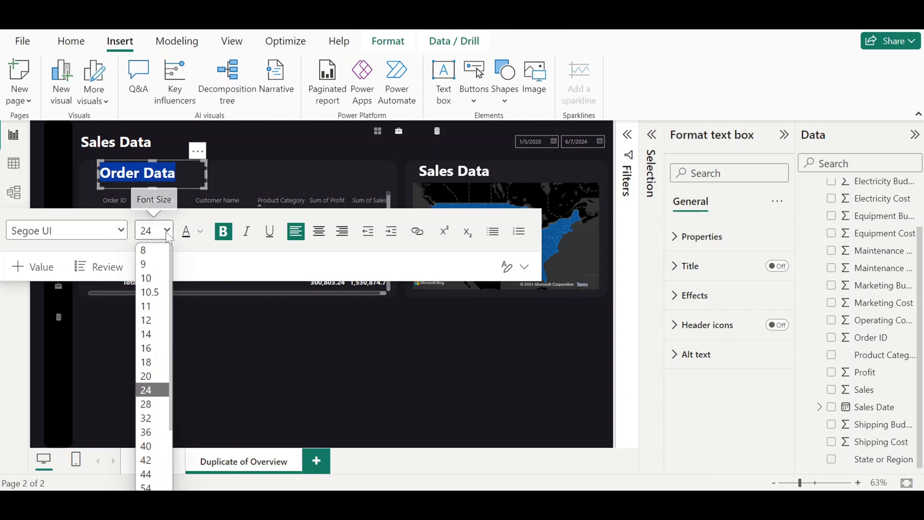
pyautogui.click(149, 349)
pyautogui.moveTo(198, 151); pyautogui.dragTo(194, 160)
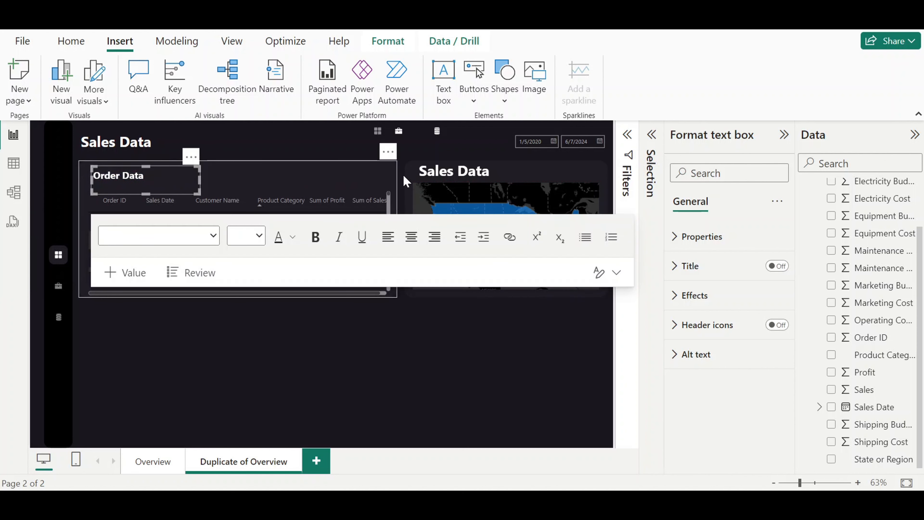
# Change the heading above the map to "Sales by Order Month" at font size 16 and align it with the map's left edge
pyautogui.click(469, 171)
pyautogui.hotkey('ctrl', 'a')
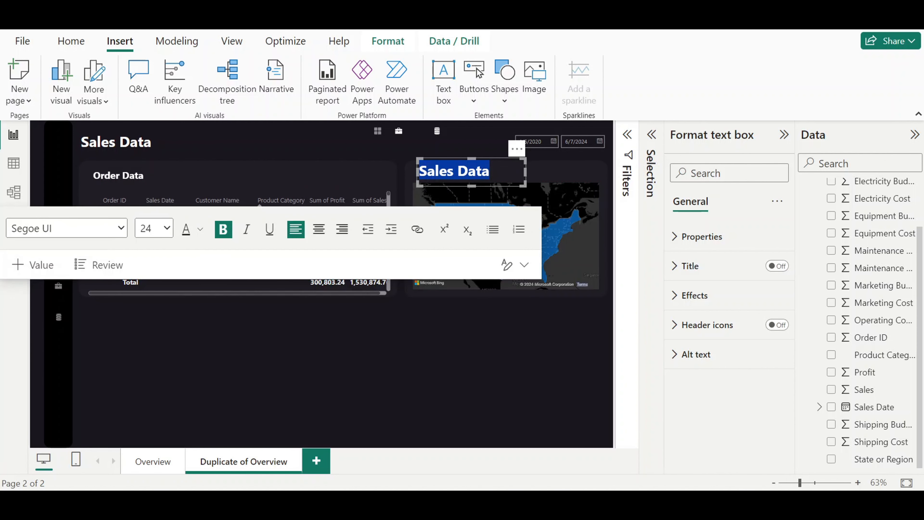
pyautogui.write('Sales')
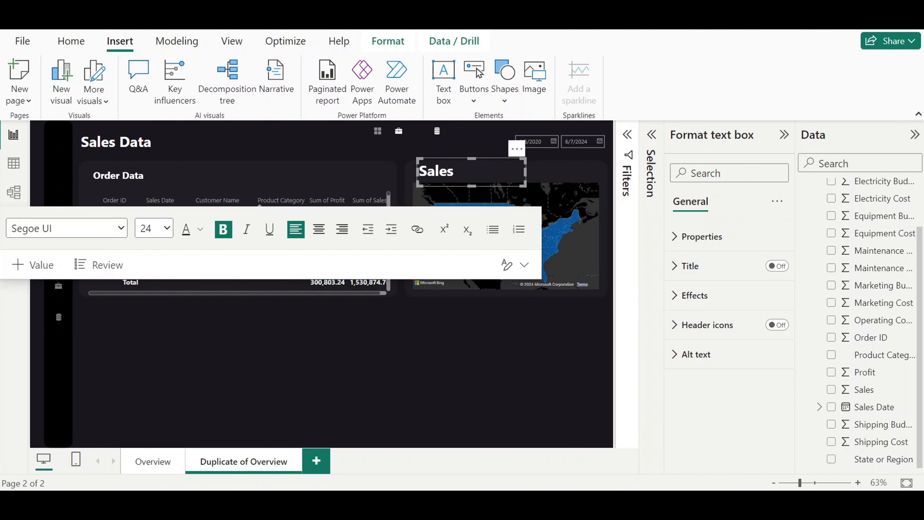
pyautogui.write(' by Order')
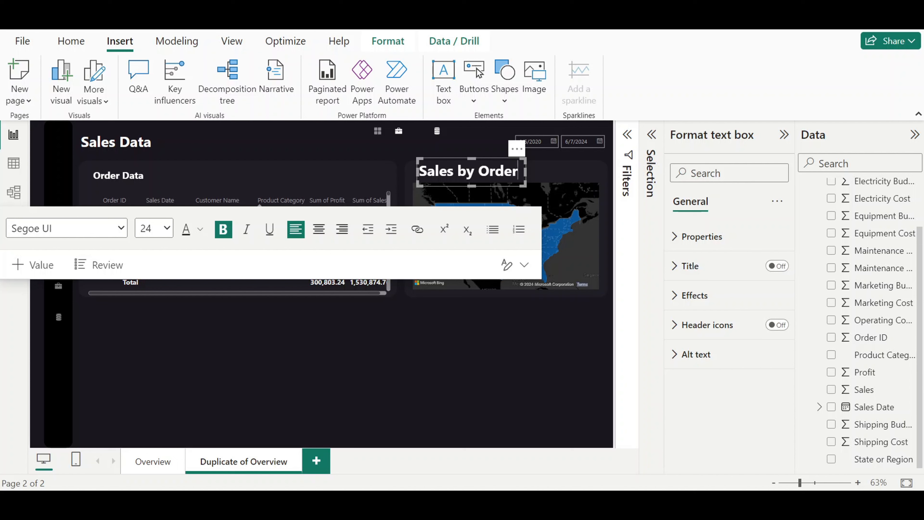
pyautogui.press('Return')
pyautogui.write('Month')
pyautogui.hotkey('ctrl', 'a')
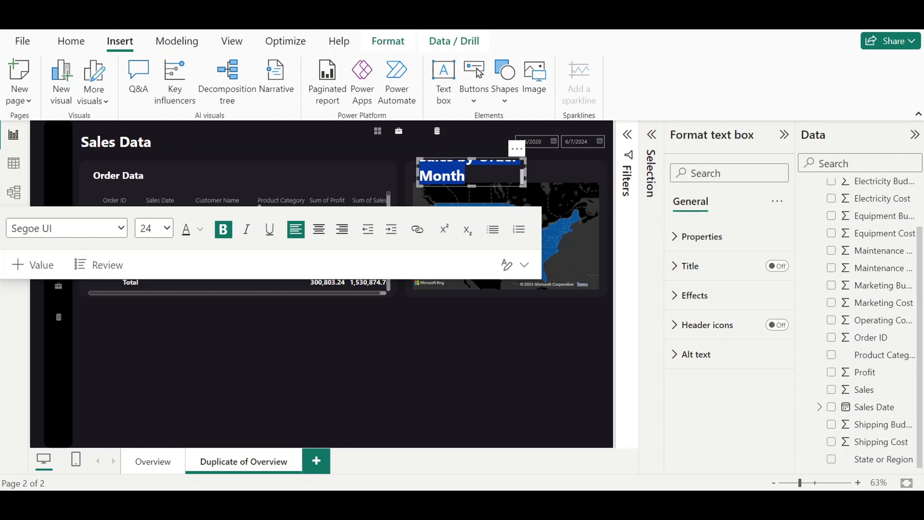
pyautogui.click(166, 228)
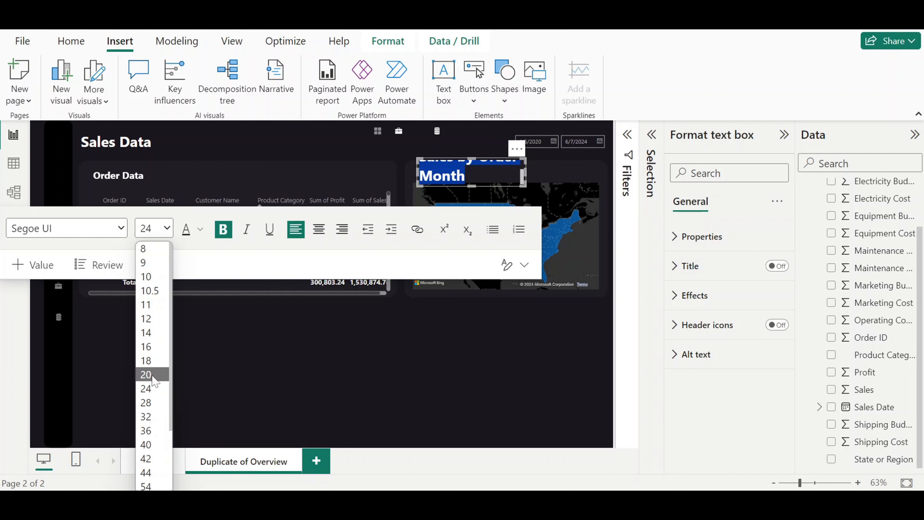
pyautogui.click(163, 346)
pyautogui.moveTo(525, 172); pyautogui.dragTo(517, 154)
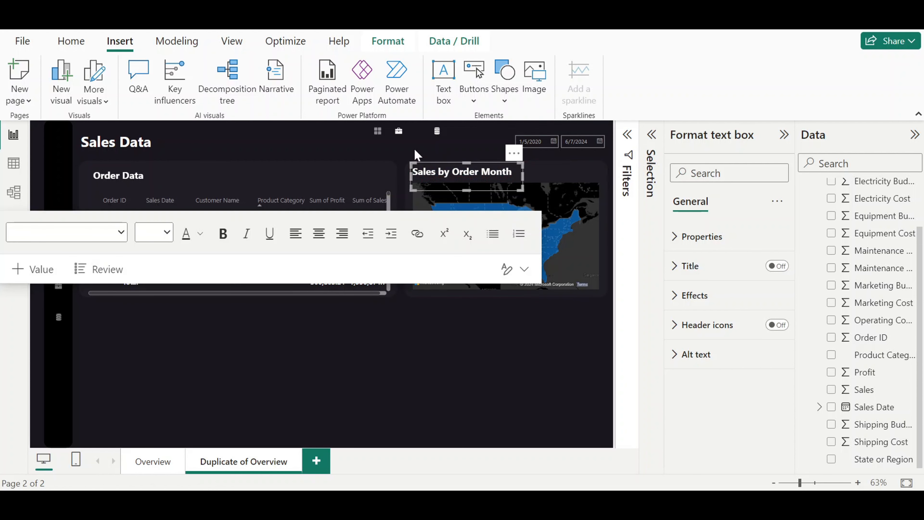
pyautogui.click(430, 375)
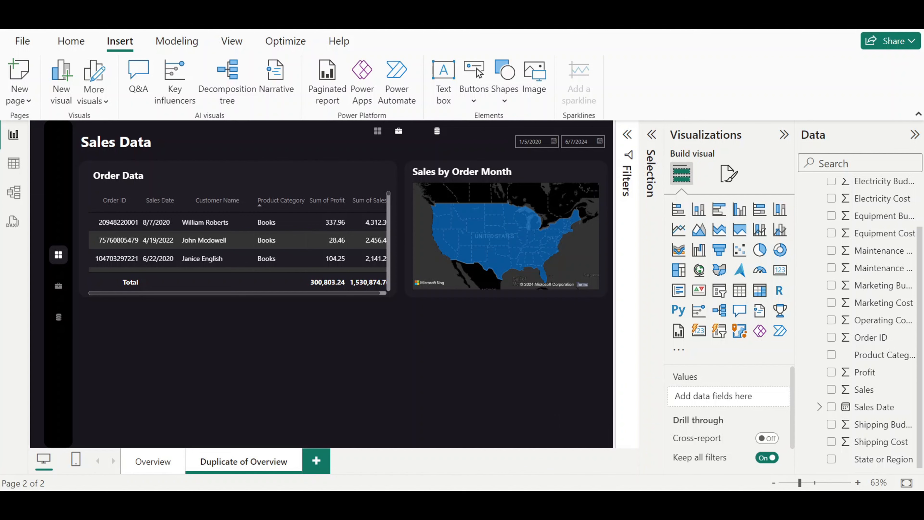
# Copy the Profit by Category background rectangle from the Metrix report into the untitled report and align it beneath the table's card
pyautogui.click(534, 455)
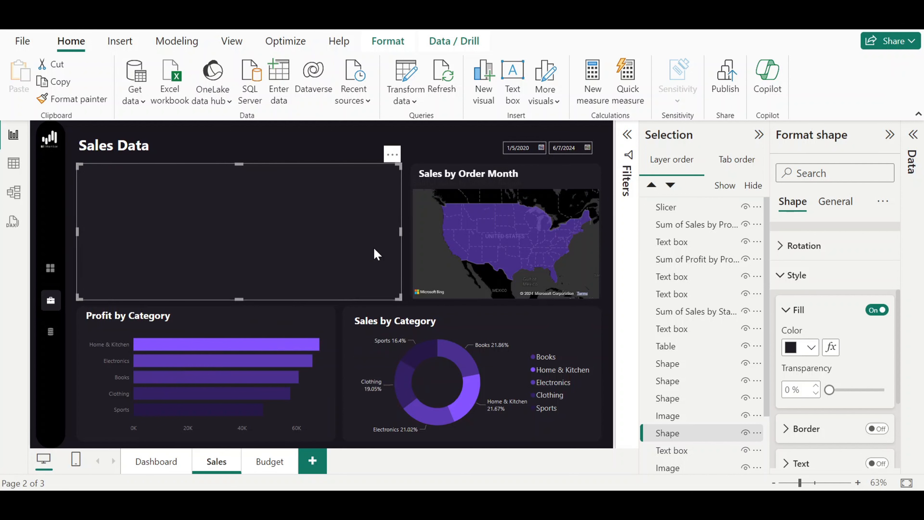
pyautogui.click(326, 315)
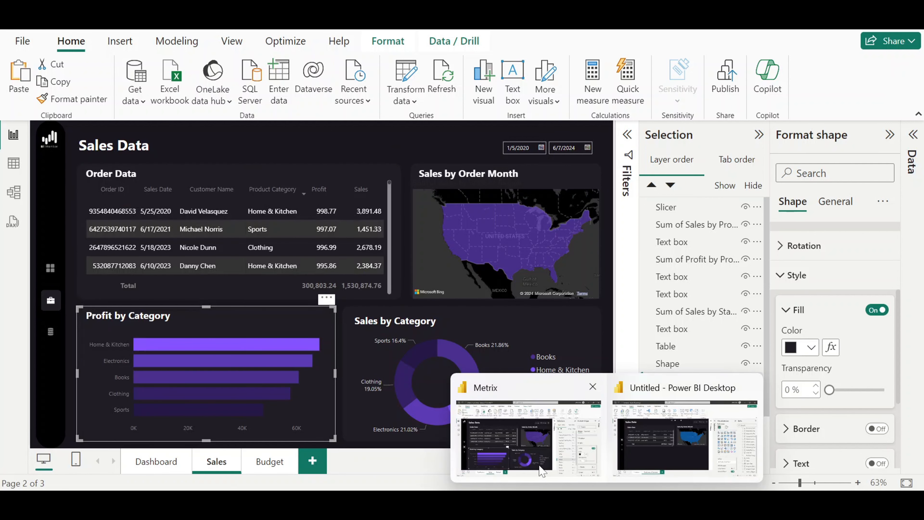
pyautogui.click(593, 437)
pyautogui.click(267, 328)
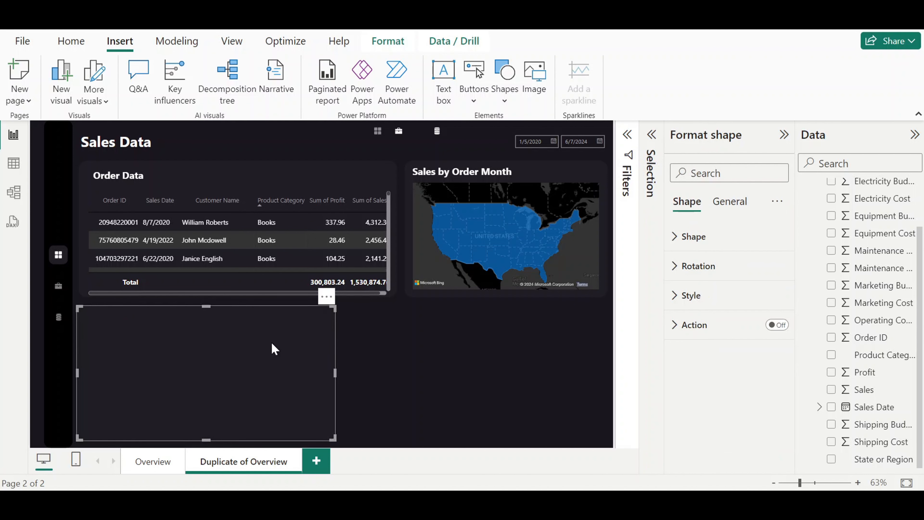
pyautogui.moveTo(277, 342); pyautogui.dragTo(281, 349)
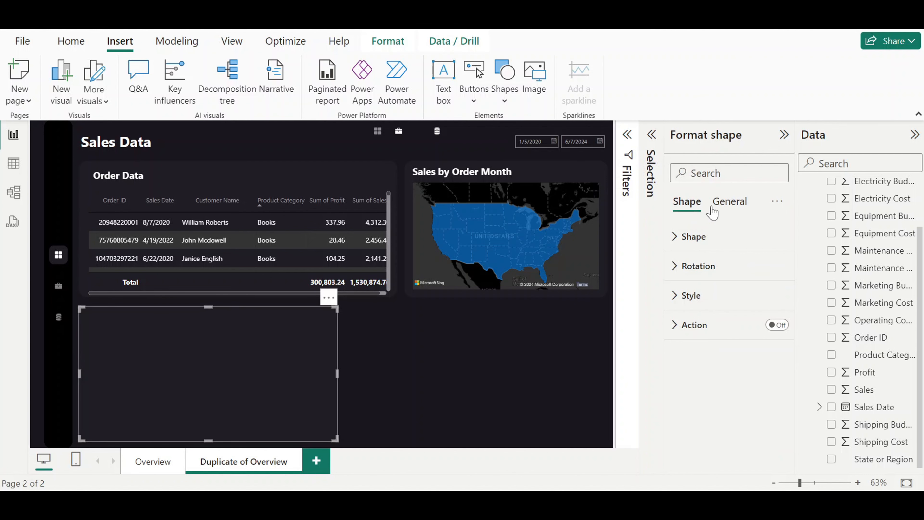
pyautogui.click(712, 212)
pyautogui.click(687, 238)
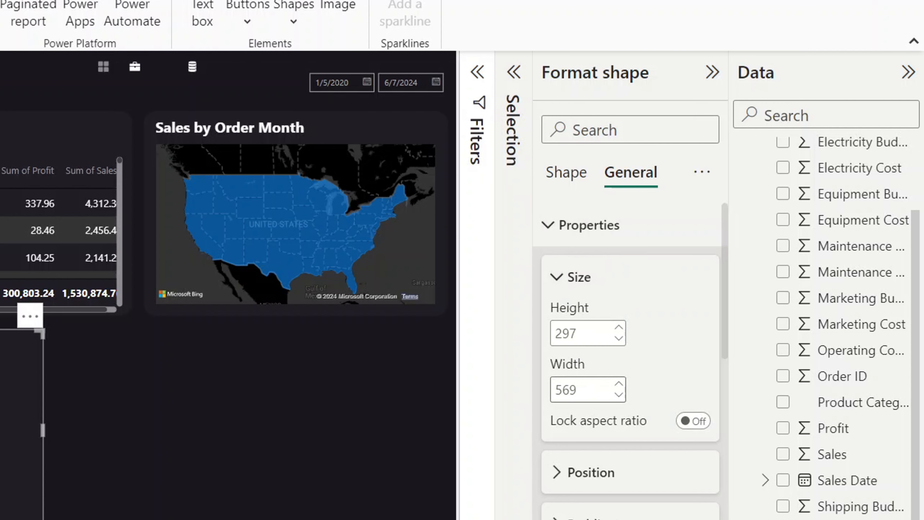
# Insert a stacked bar chart and fit it inside the new rectangle below the table
pyautogui.click(313, 422)
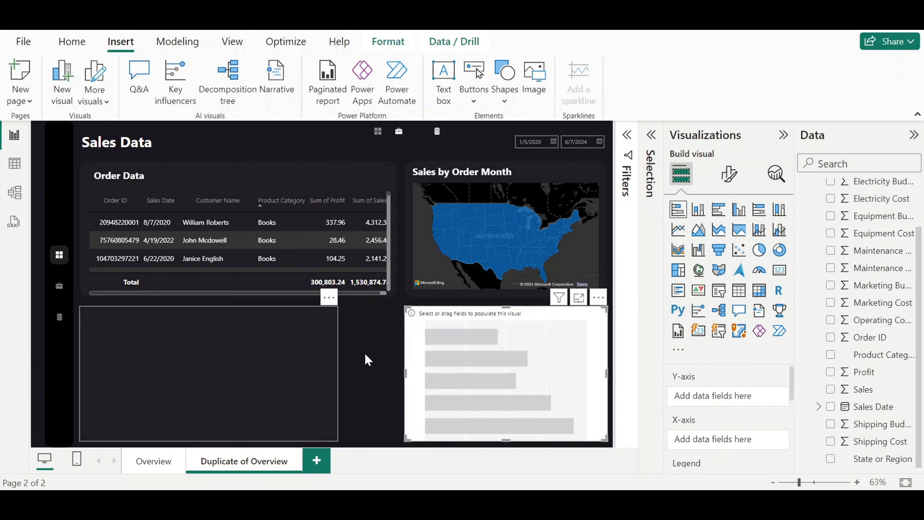
pyautogui.moveTo(505, 359); pyautogui.dragTo(189, 373)
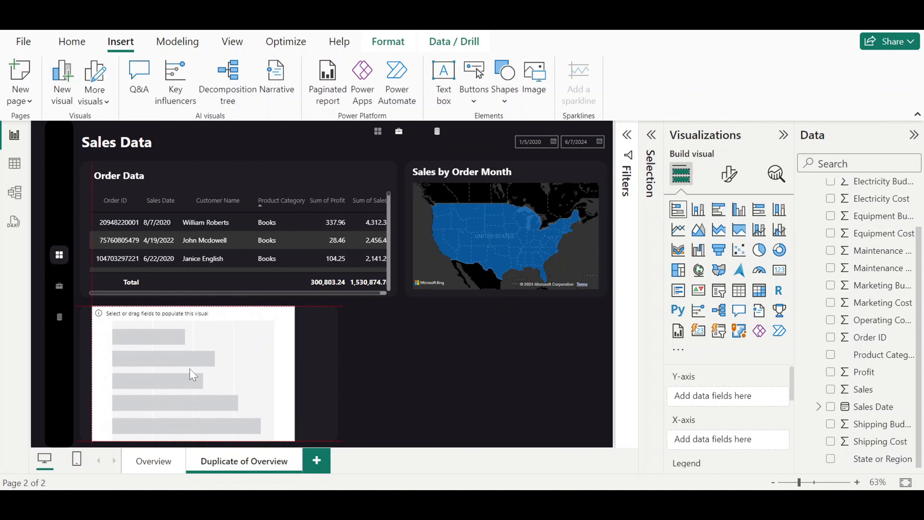
pyautogui.moveTo(194, 440); pyautogui.dragTo(194, 429)
pyautogui.moveTo(201, 342); pyautogui.dragTo(201, 346)
pyautogui.moveTo(606, 500)
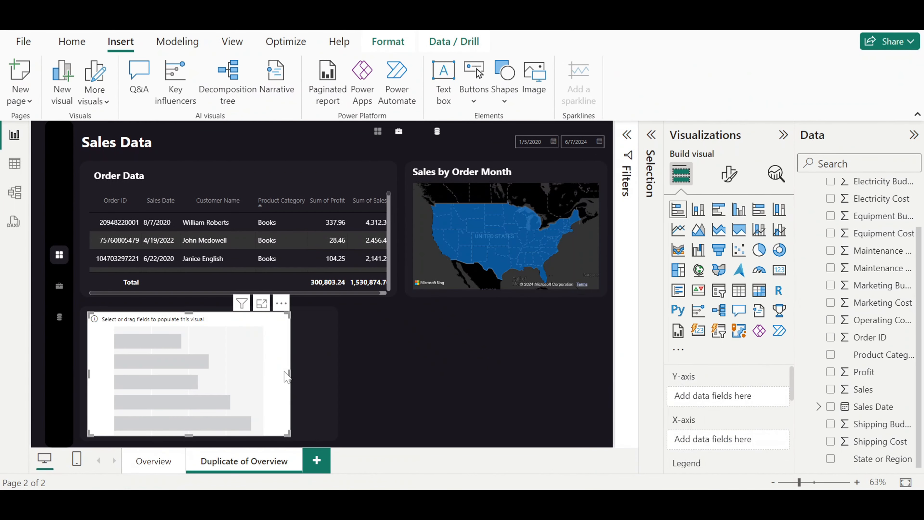
pyautogui.moveTo(288, 371); pyautogui.dragTo(316, 375)
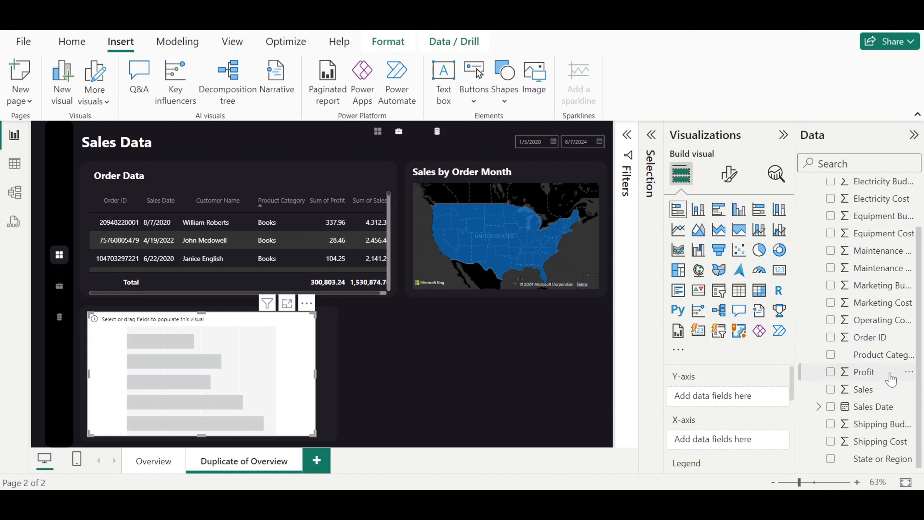
# Assign Product Category to the bar chart's Y-axis and Profit to its X-axis
pyautogui.moveTo(891, 379); pyautogui.dragTo(778, 418)
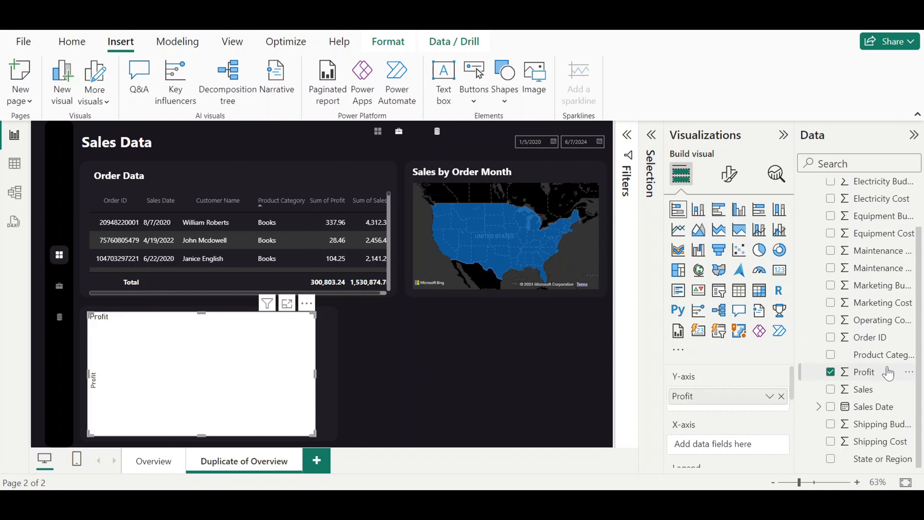
pyautogui.moveTo(871, 377)
pyautogui.mouseDown()
pyautogui.moveTo(758, 424)
pyautogui.moveTo(787, 403)
pyautogui.moveTo(887, 383)
pyautogui.mouseUp()
pyautogui.scroll(2, 889, 386)
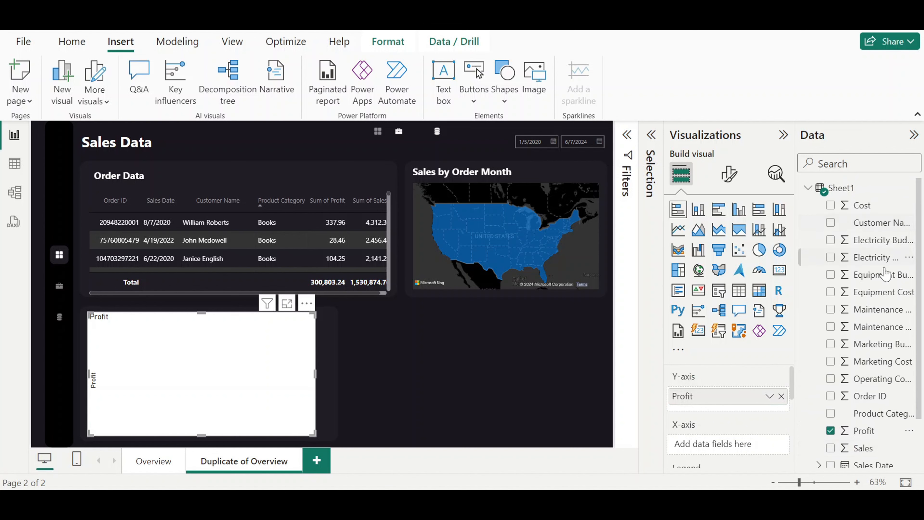
pyautogui.scroll(-2, 884, 291)
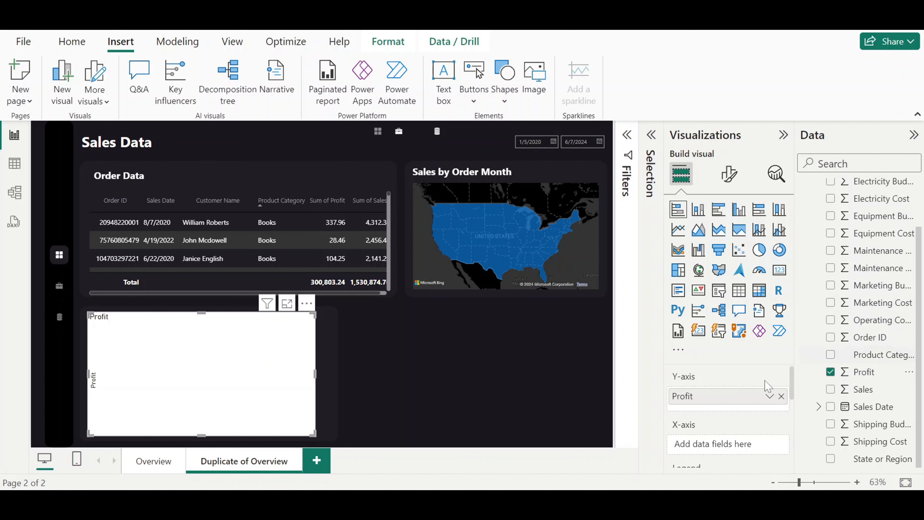
pyautogui.moveTo(744, 404); pyautogui.dragTo(725, 445)
pyautogui.moveTo(873, 354); pyautogui.dragTo(734, 397)
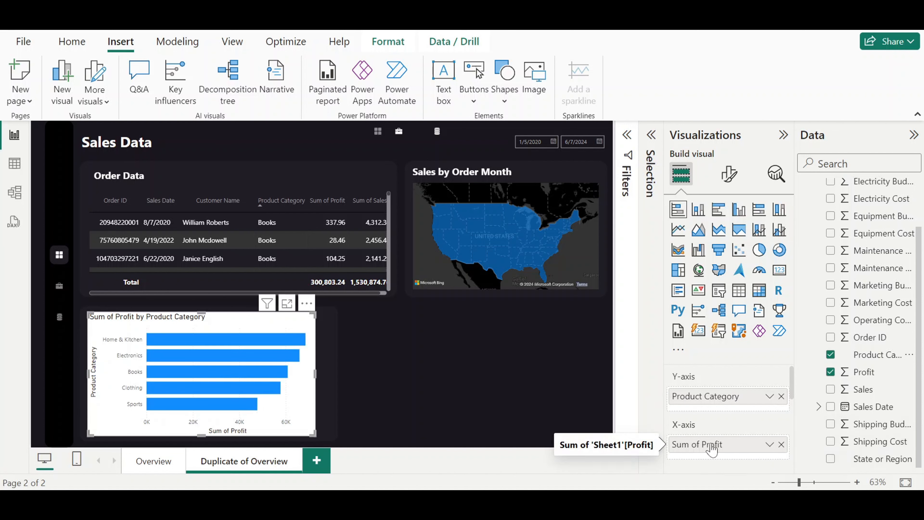
# Turn off the bar chart's title
pyautogui.click(728, 174)
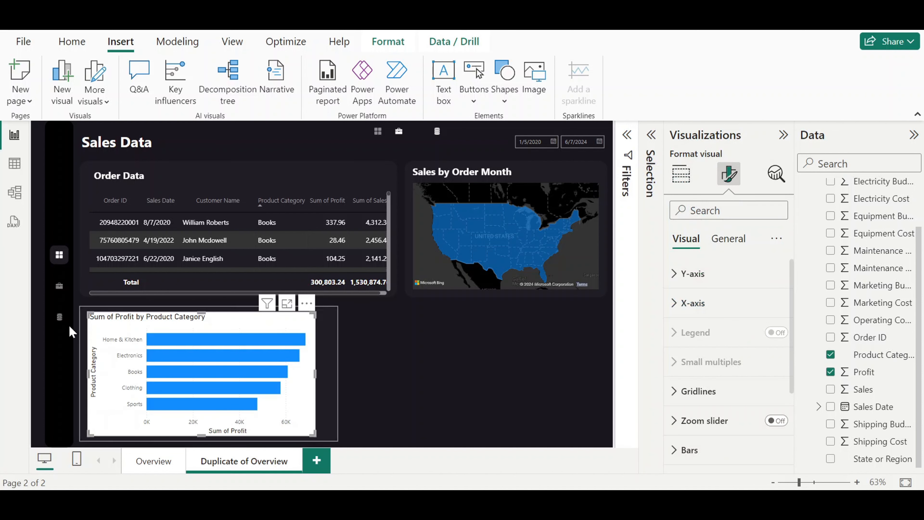
pyautogui.click(742, 238)
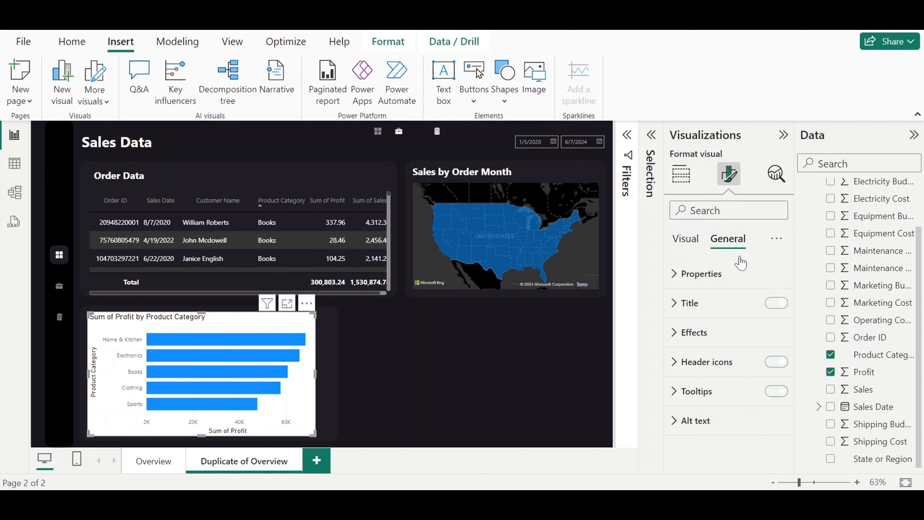
pyautogui.click(776, 304)
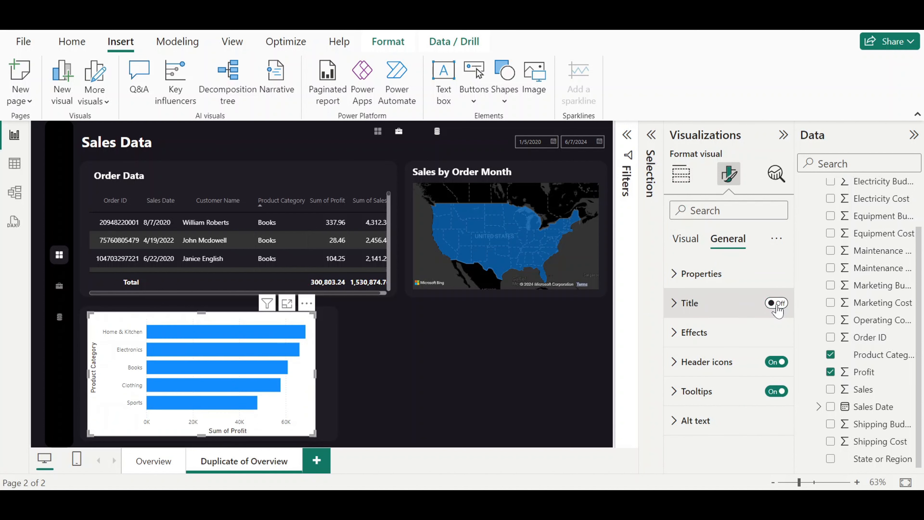
# Turn off the Y-axis title and the X-axis title of the stacked bar chart
pyautogui.click(686, 239)
pyautogui.click(705, 285)
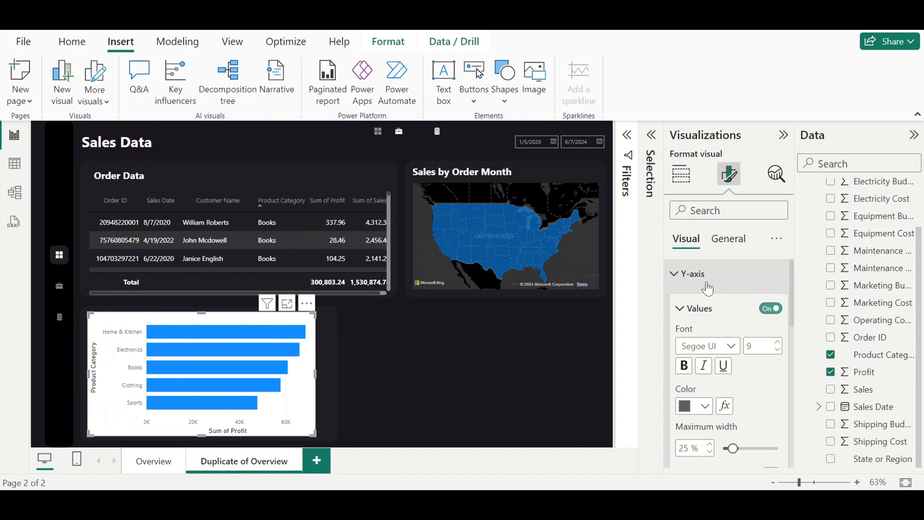
pyautogui.scroll(-2, 758, 327)
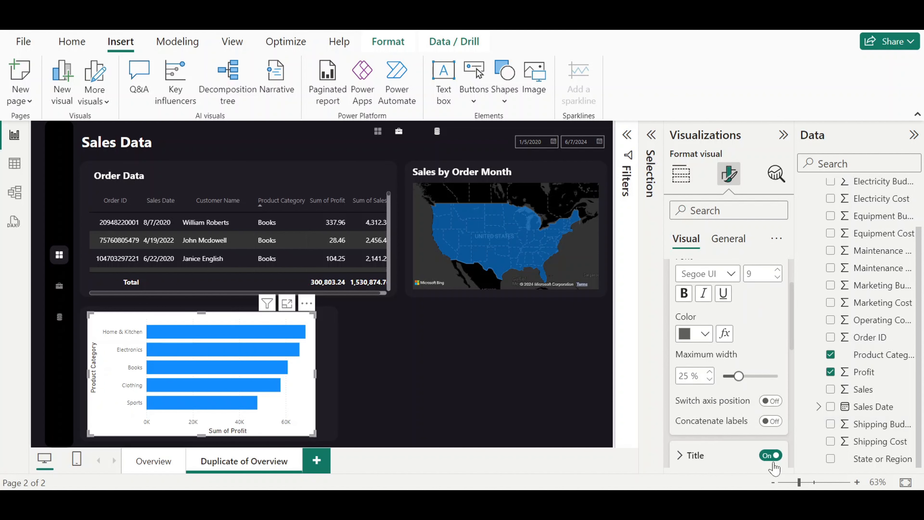
pyautogui.click(771, 455)
pyautogui.scroll(2, 723, 327)
pyautogui.click(702, 275)
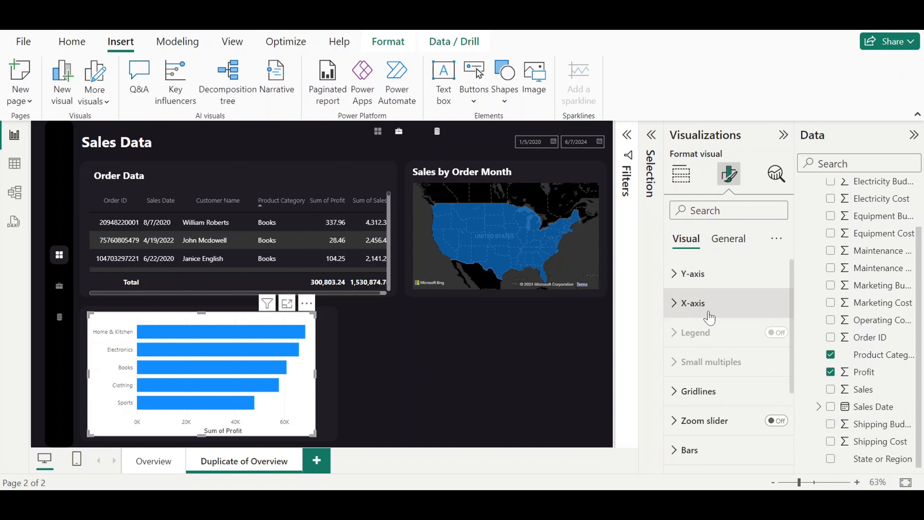
pyautogui.click(709, 317)
pyautogui.scroll(-5, 756, 364)
pyautogui.click(769, 306)
pyautogui.scroll(5, 742, 348)
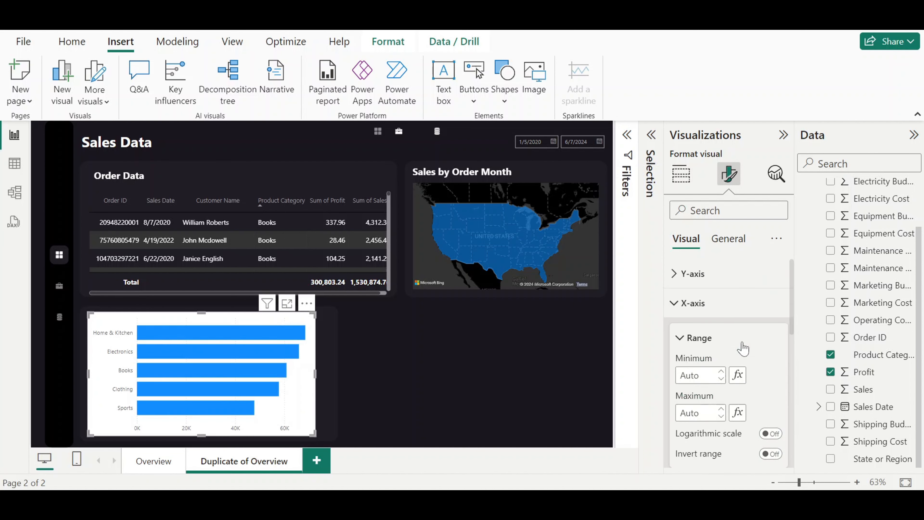
# Turn off the bar chart's background in its effects settings
pyautogui.click(727, 240)
pyautogui.click(727, 334)
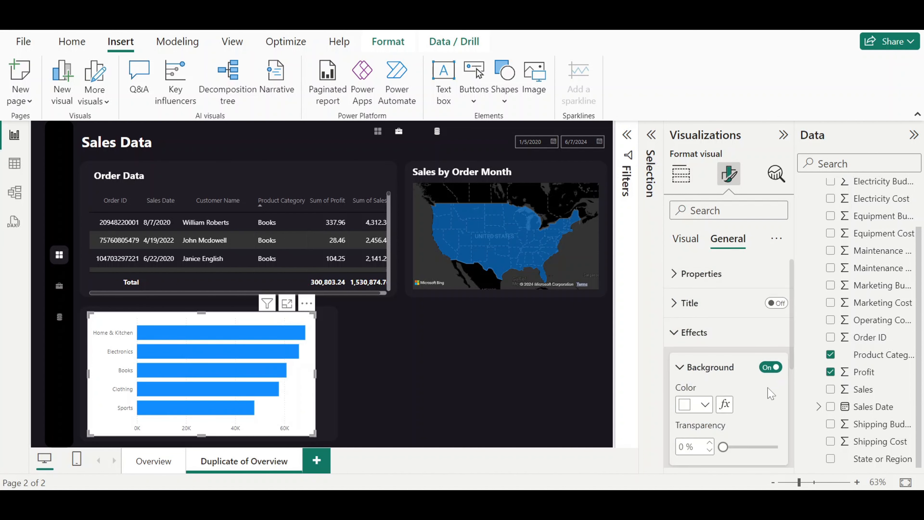
pyautogui.click(773, 368)
# Set the color of the bar chart's Y-axis category labels to the lightest grey theme shade
pyautogui.click(686, 239)
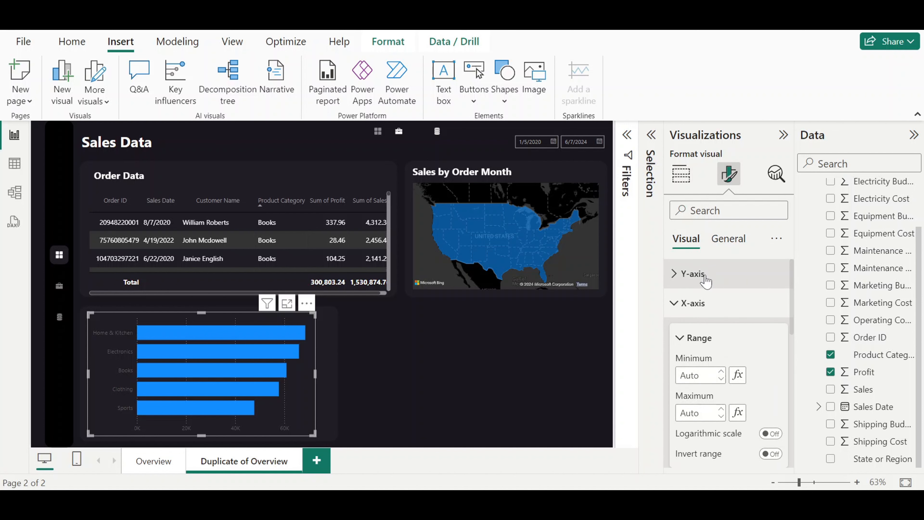
pyautogui.click(691, 274)
pyautogui.click(708, 411)
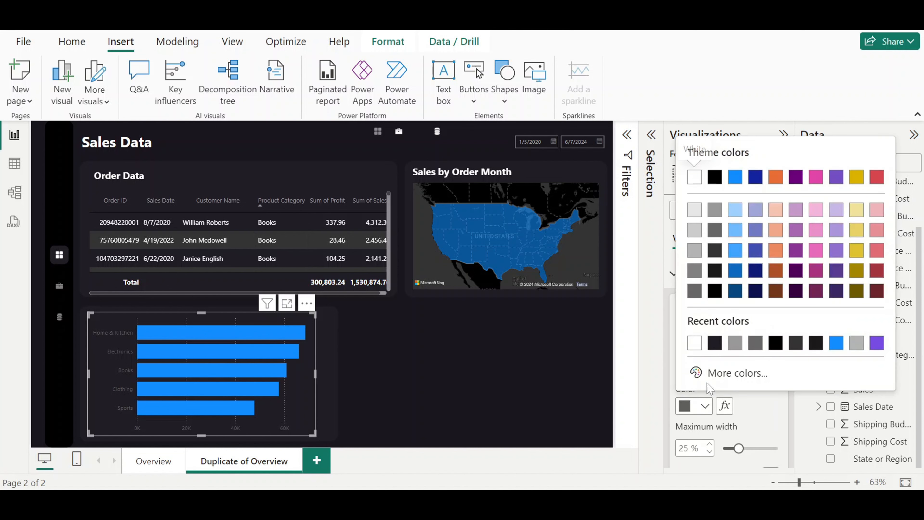
pyautogui.click(696, 175)
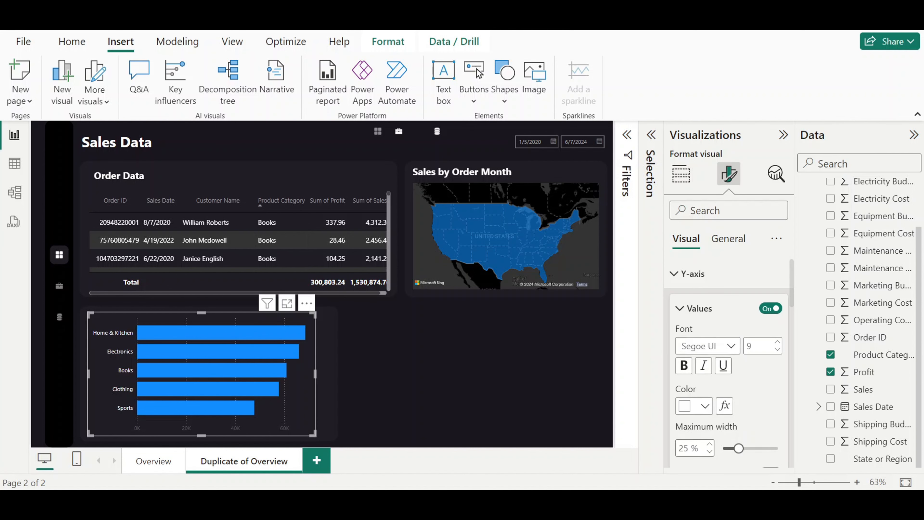
pyautogui.scroll(-2, 702, 418)
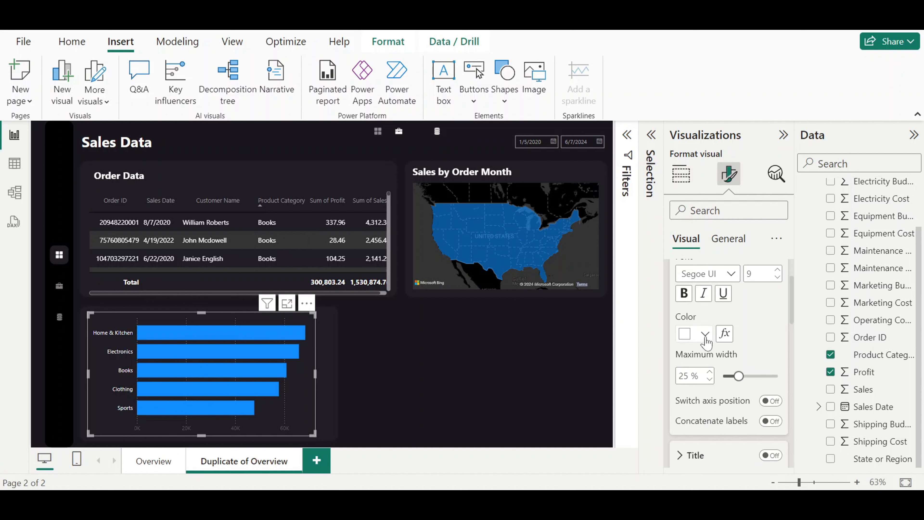
pyautogui.click(705, 334)
pyautogui.click(760, 270)
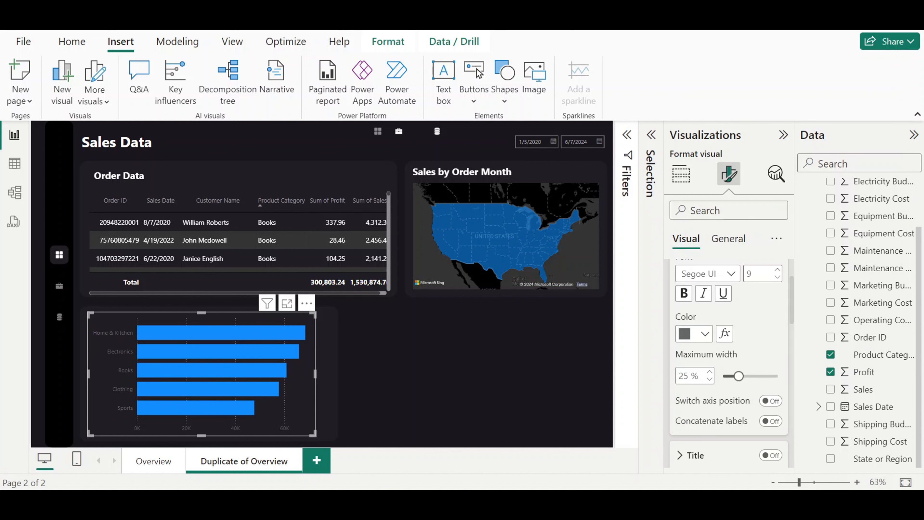
pyautogui.click(695, 341)
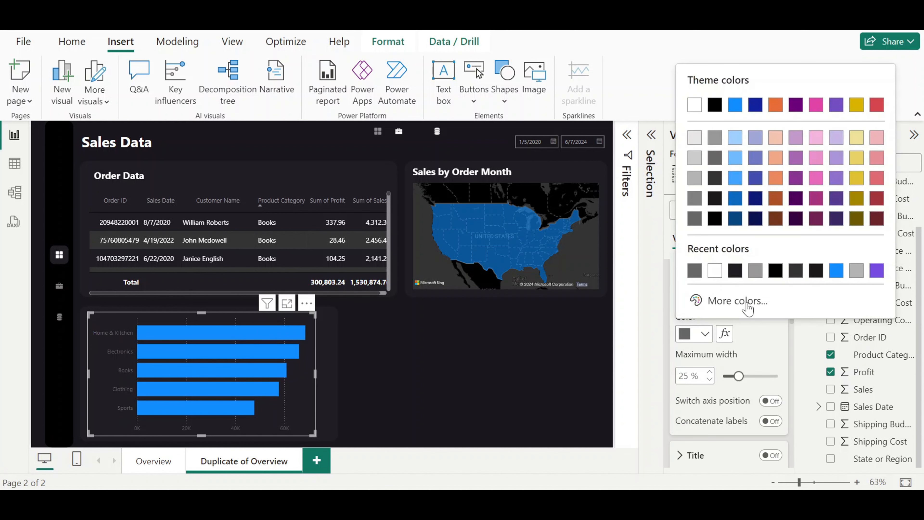
pyautogui.click(694, 139)
# Set the color of the bar chart's X-axis values to the same lightest grey shade
pyautogui.scroll(-2, 708, 315)
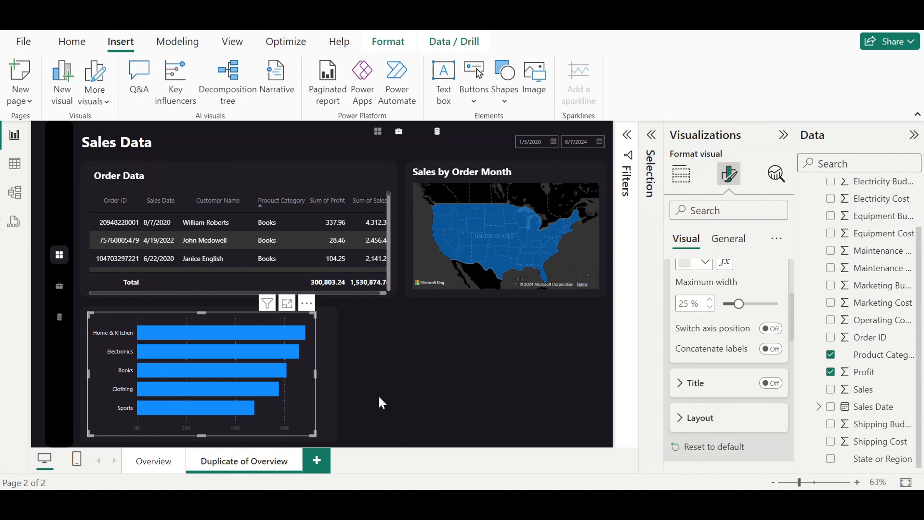
pyautogui.scroll(-4, 757, 374)
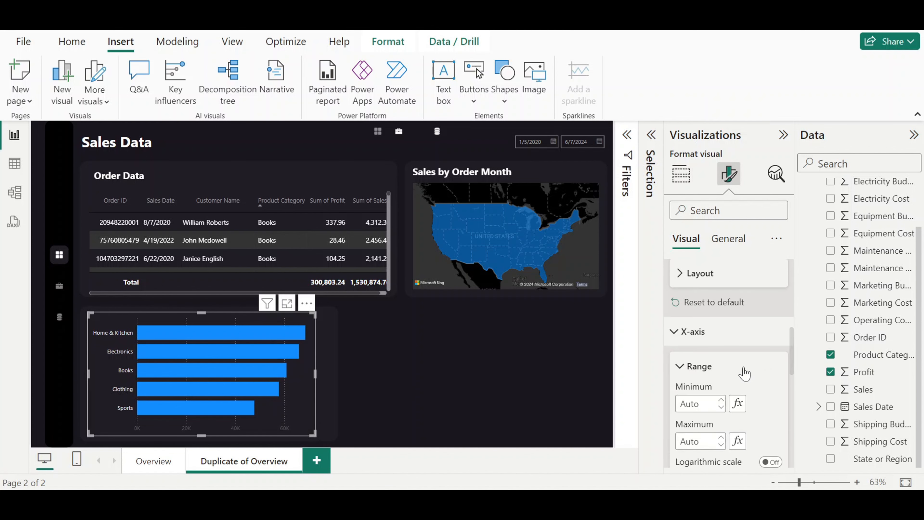
pyautogui.scroll(-2, 724, 327)
pyautogui.scroll(-2, 712, 356)
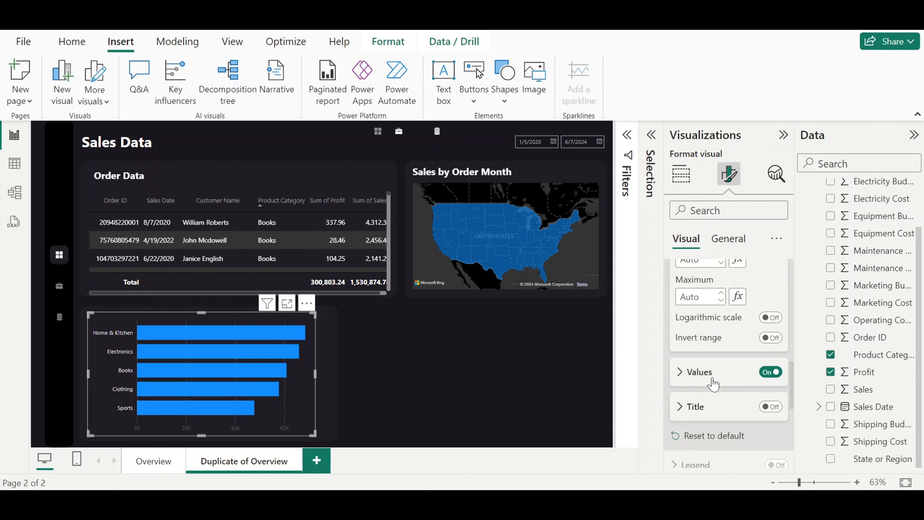
pyautogui.click(709, 377)
pyautogui.scroll(-2, 704, 397)
pyautogui.click(704, 399)
pyautogui.click(696, 333)
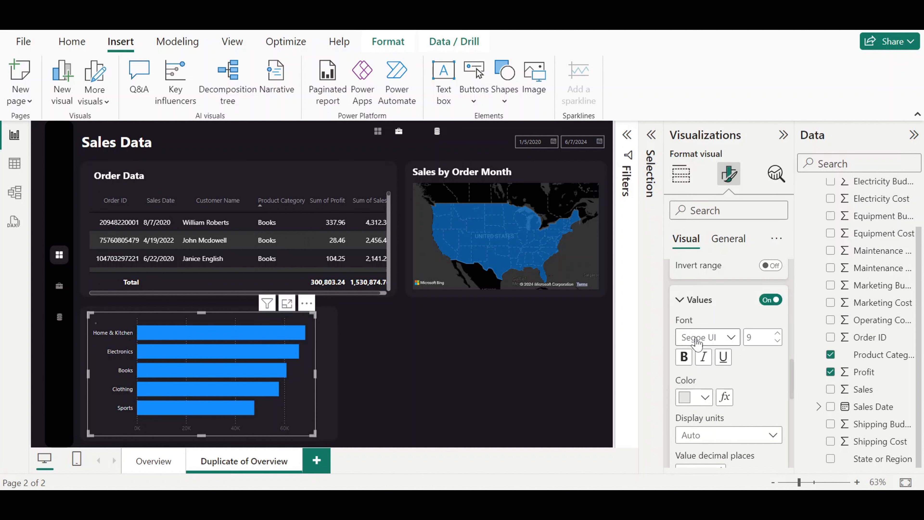
pyautogui.scroll(2, 697, 342)
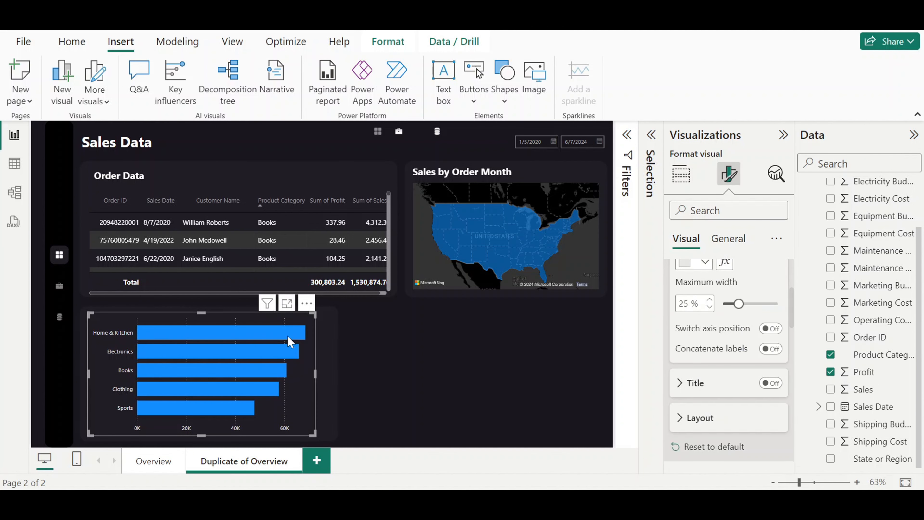
pyautogui.scroll(4, 713, 291)
pyautogui.click(692, 273)
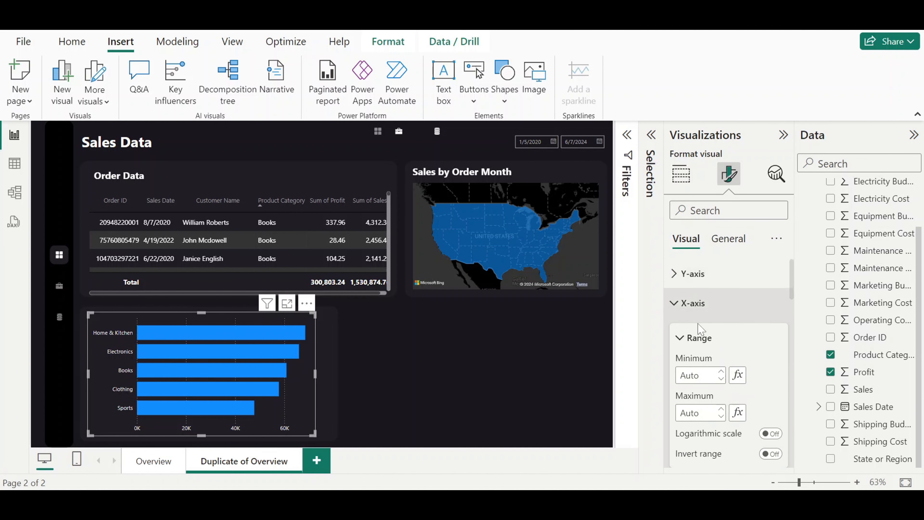
pyautogui.click(696, 311)
# Turn off the bar chart's vertical gridlines
pyautogui.click(709, 388)
pyautogui.scroll(-2, 757, 385)
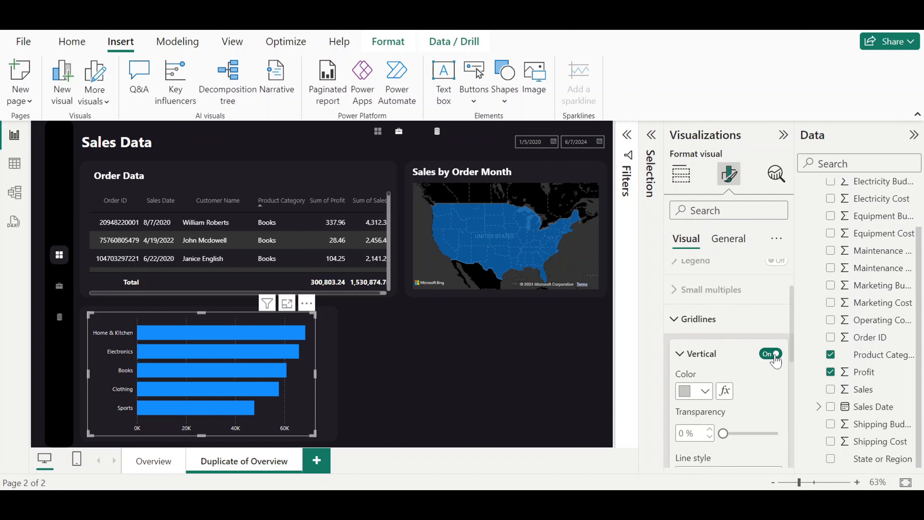
pyautogui.click(774, 355)
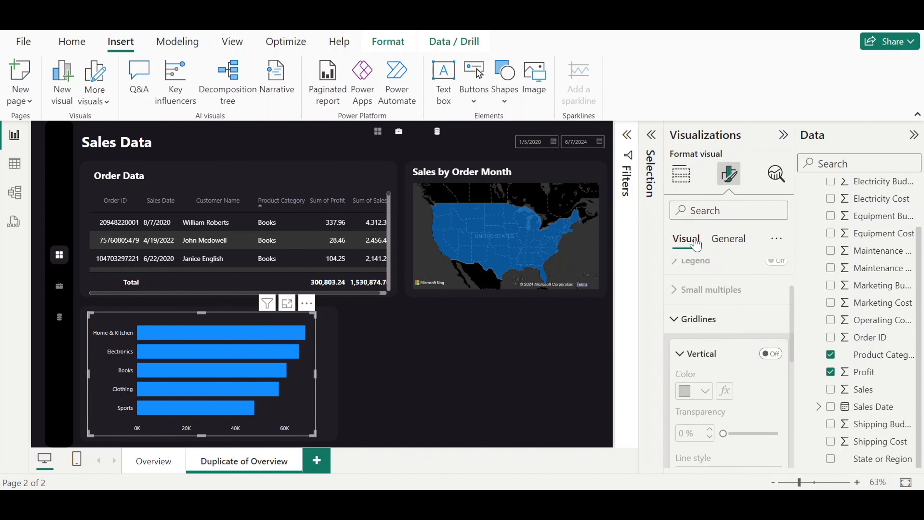
pyautogui.click(674, 318)
pyautogui.scroll(2, 674, 320)
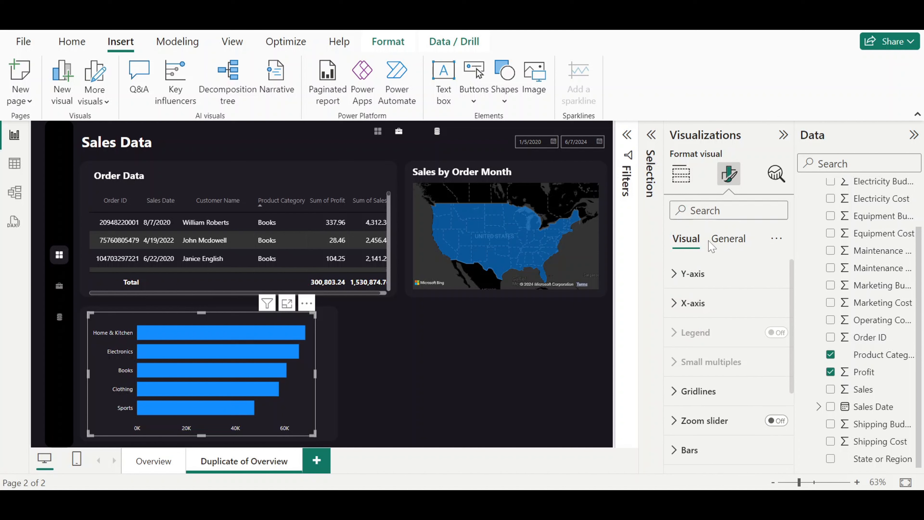
# Apply the bar chart's bar formatting to the Home & Kitchen category only
pyautogui.scroll(-2, 705, 327)
pyautogui.click(700, 378)
pyautogui.scroll(-3, 702, 382)
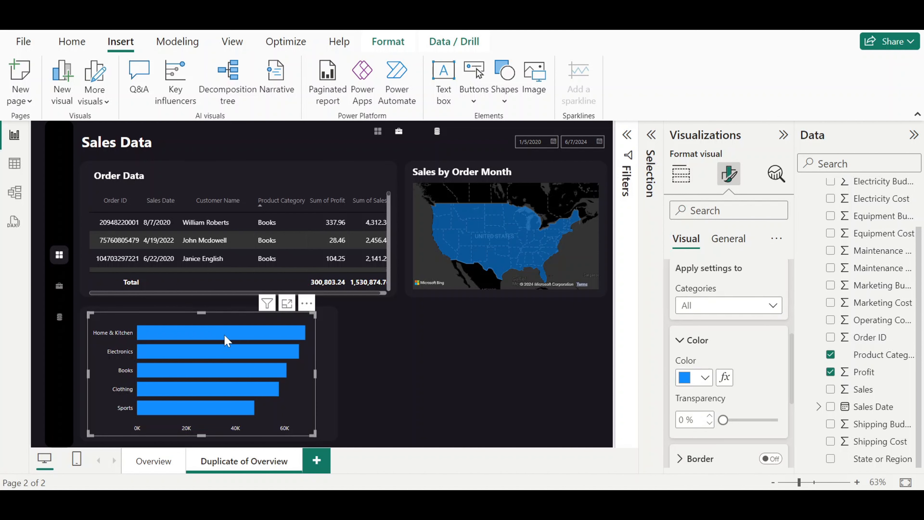
pyautogui.click(768, 305)
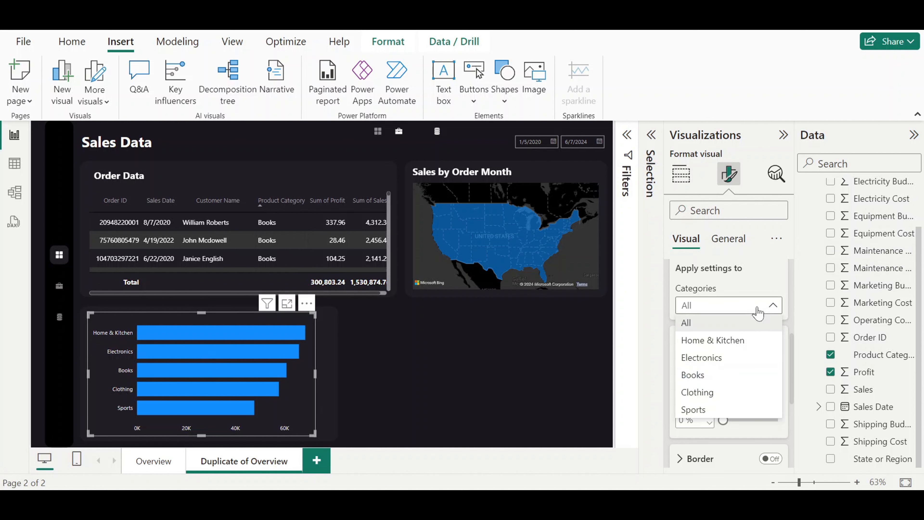
pyautogui.click(740, 342)
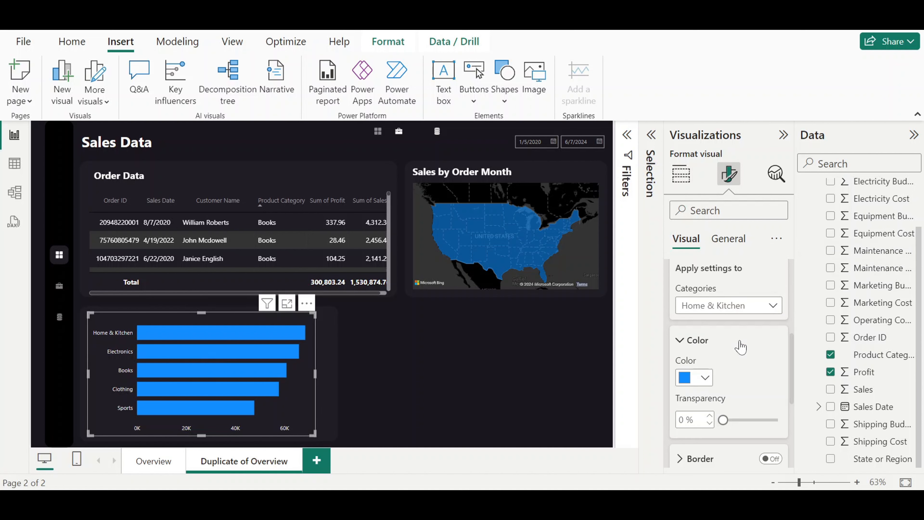
# Switch to the Metrix report and copy the hex color of the Home & Kitchen bar in its Profit by Category chart
pyautogui.moveTo(611, 502)
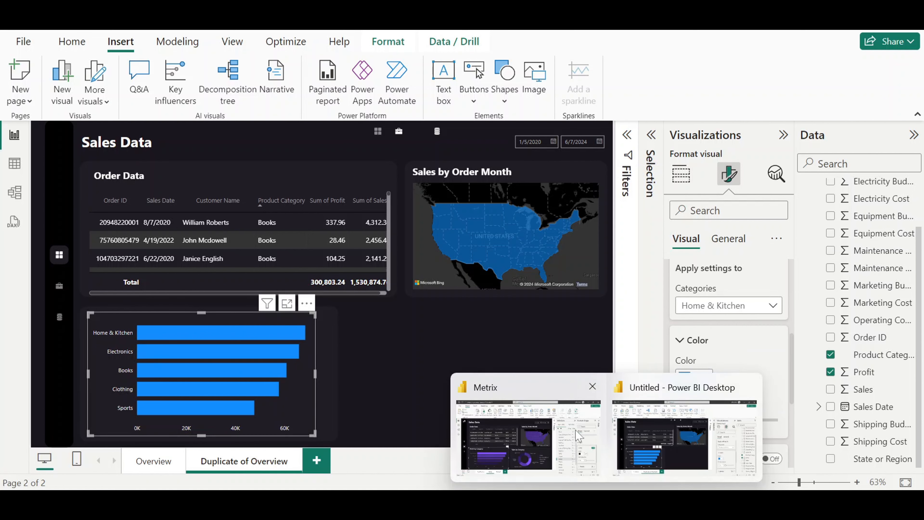
pyautogui.click(570, 433)
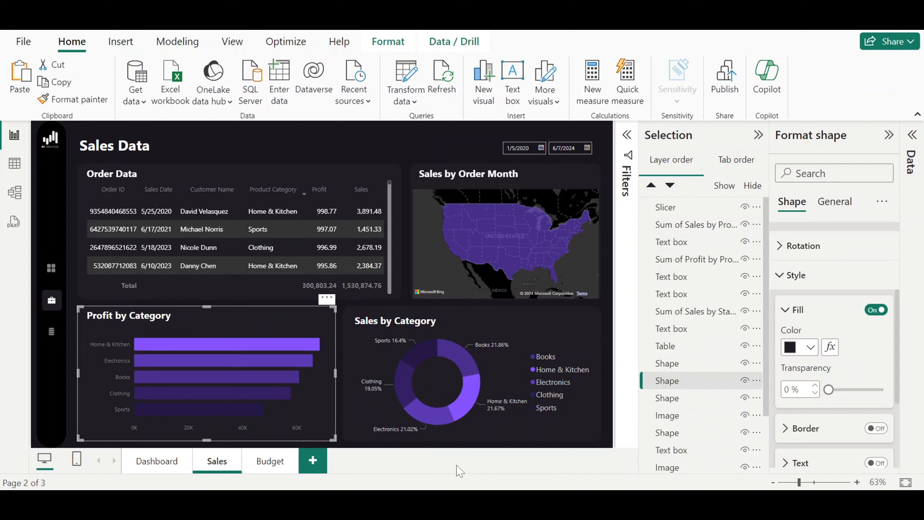
pyautogui.click(494, 433)
pyautogui.click(312, 387)
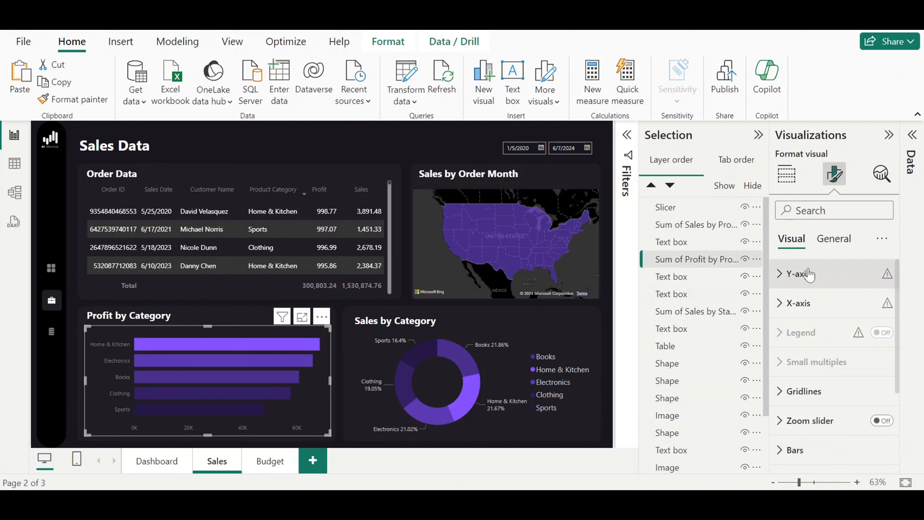
pyautogui.scroll(-2, 821, 406)
pyautogui.click(814, 378)
pyautogui.scroll(-2, 817, 382)
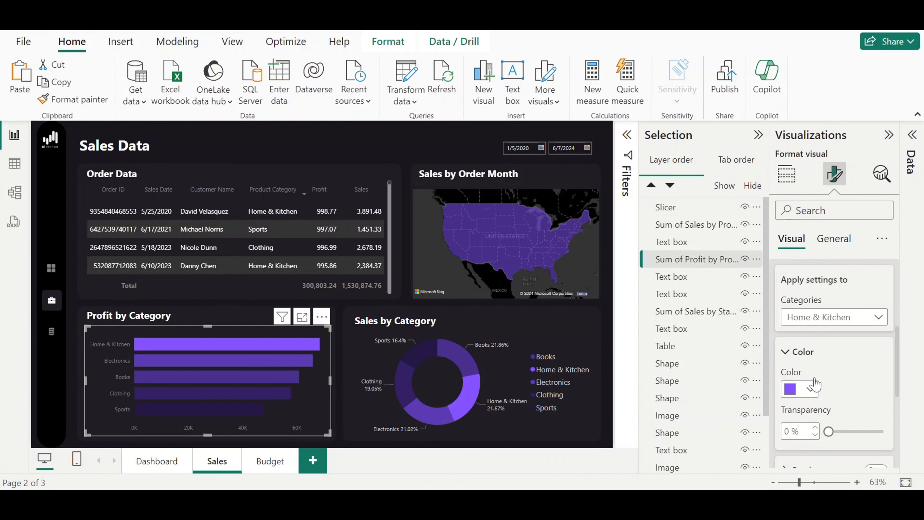
pyautogui.click(810, 377)
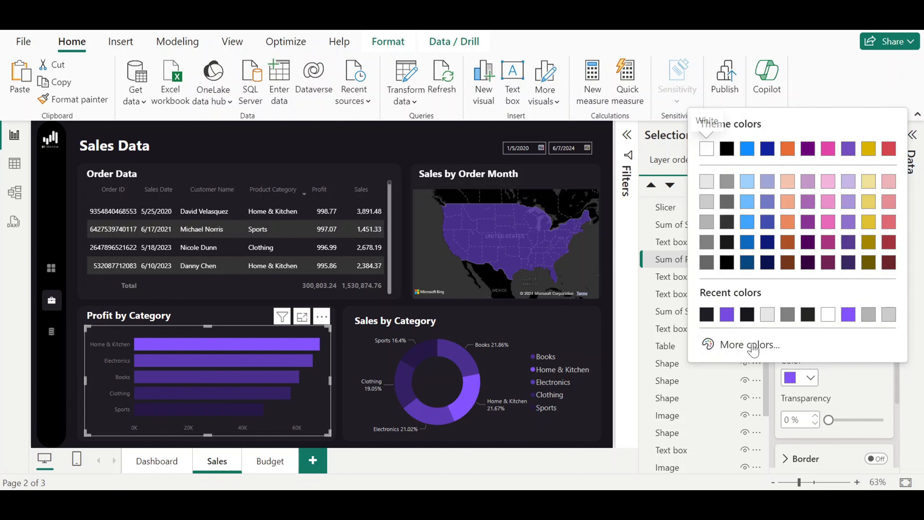
pyautogui.click(746, 345)
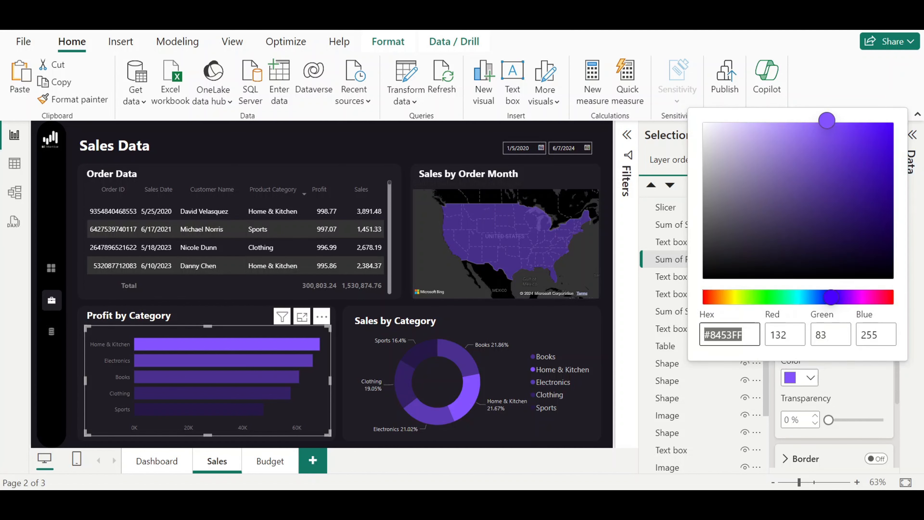
pyautogui.hotkey('ctrl', 'c')
pyautogui.click(833, 389)
# Return to the untitled report and set the Home & Kitchen bar's color to hex #8453FF
pyautogui.moveTo(606, 499)
pyautogui.click(683, 437)
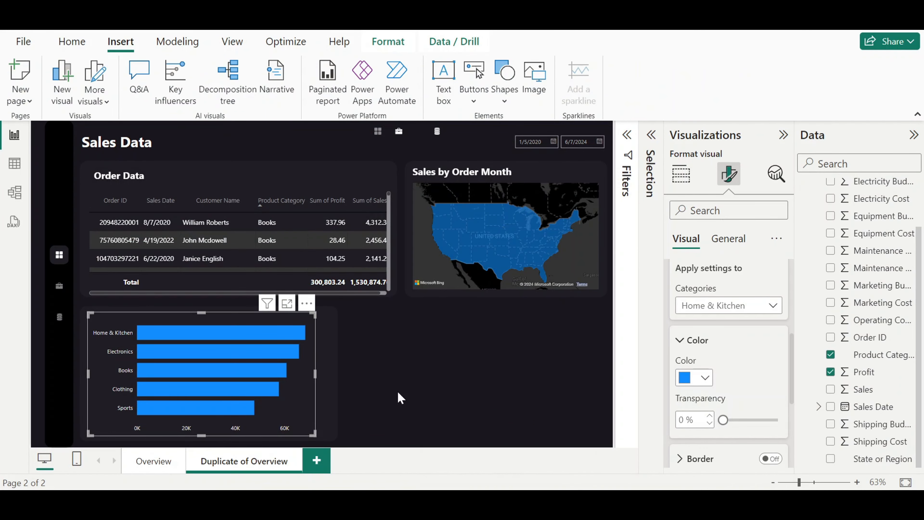
pyautogui.click(697, 378)
pyautogui.click(709, 344)
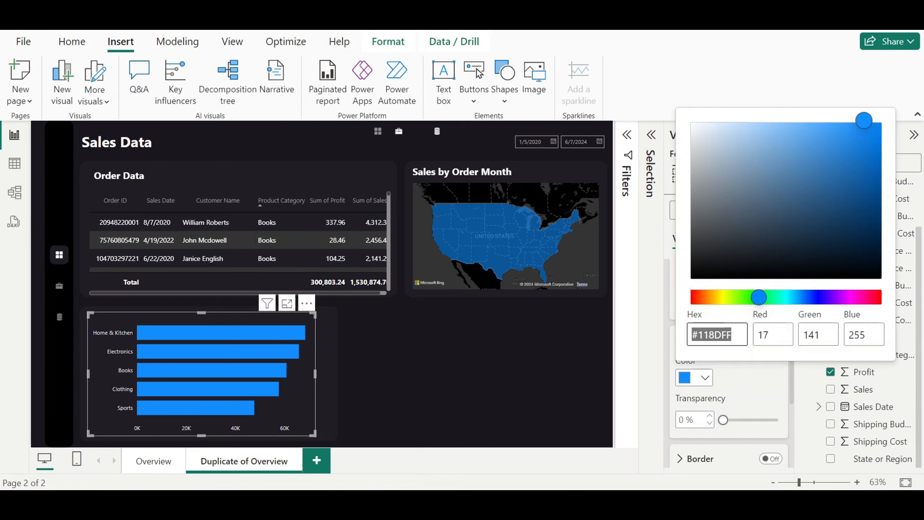
pyautogui.hotkey('ctrl', 'v')
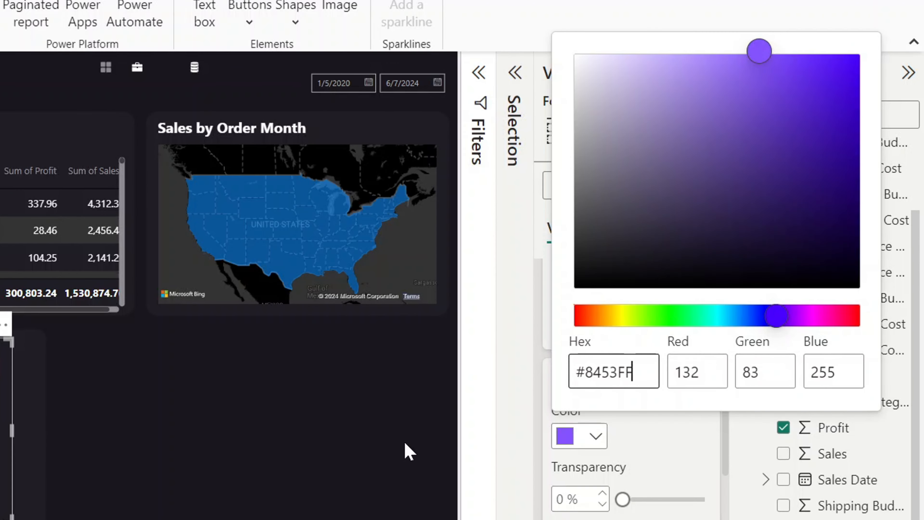
pyautogui.click(386, 441)
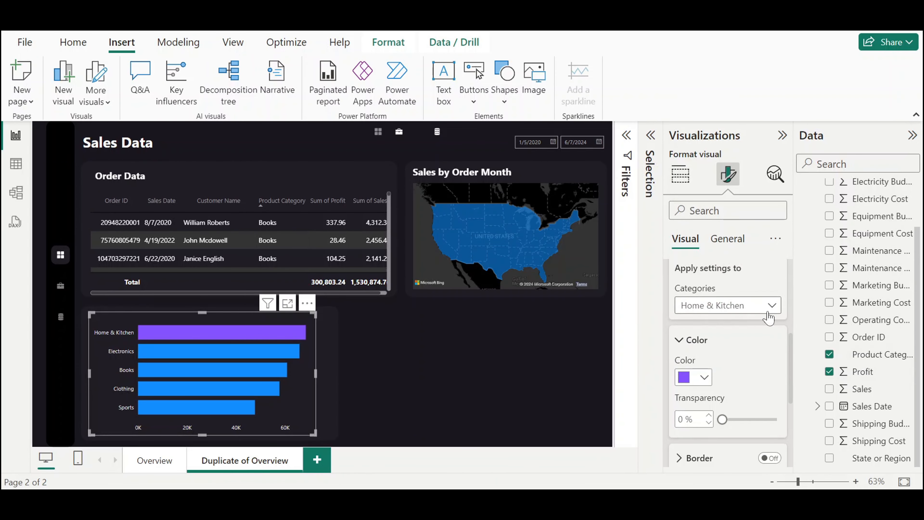
# Color the Electronics bar a slightly darker purple than the Home & Kitchen bar, hex #6741C6
pyautogui.click(768, 316)
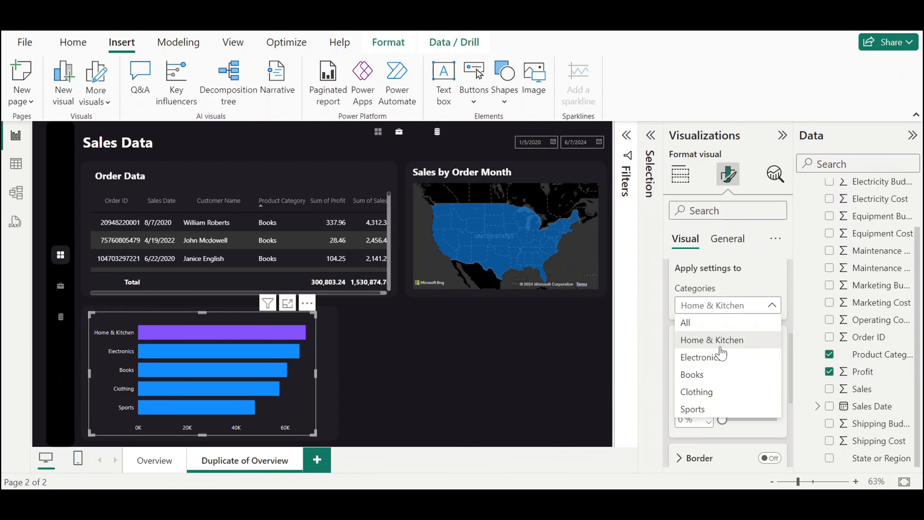
pyautogui.click(713, 355)
pyautogui.click(702, 378)
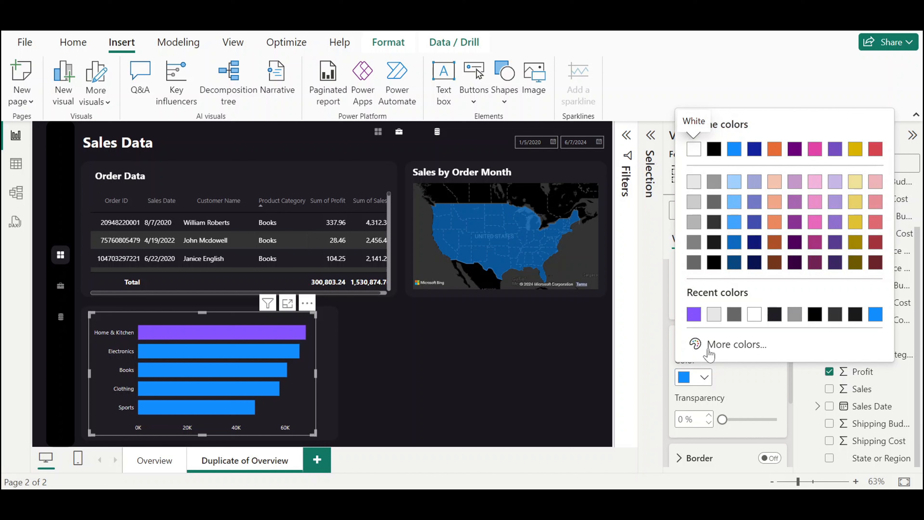
pyautogui.click(693, 314)
pyautogui.click(703, 377)
pyautogui.click(734, 345)
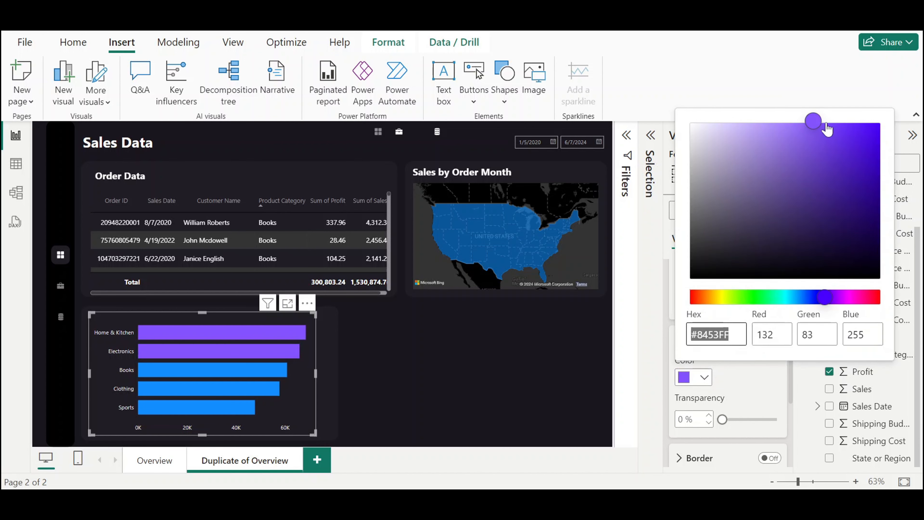
pyautogui.click(817, 126)
pyautogui.moveTo(816, 134); pyautogui.dragTo(817, 165)
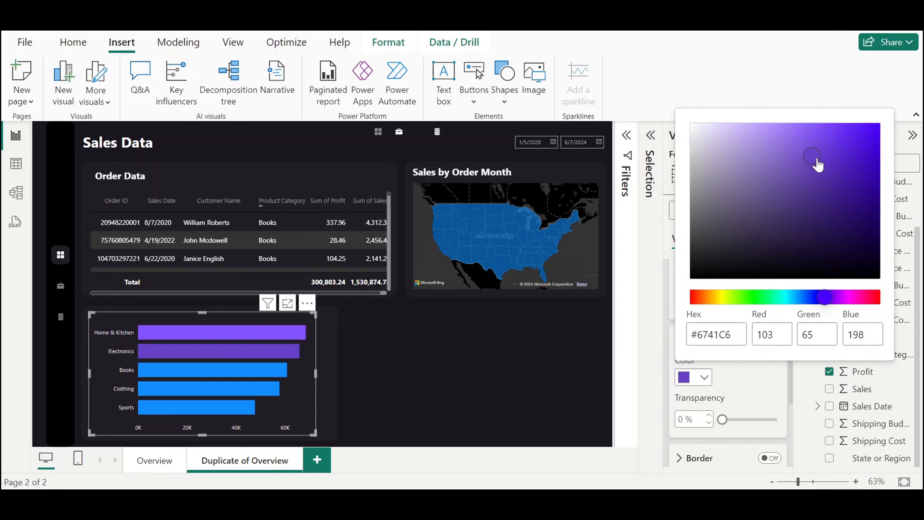
pyautogui.click(737, 388)
# Color the Books bar a darker purple than the Electronics bar, hex #4A2F8F
pyautogui.click(739, 309)
pyautogui.click(719, 356)
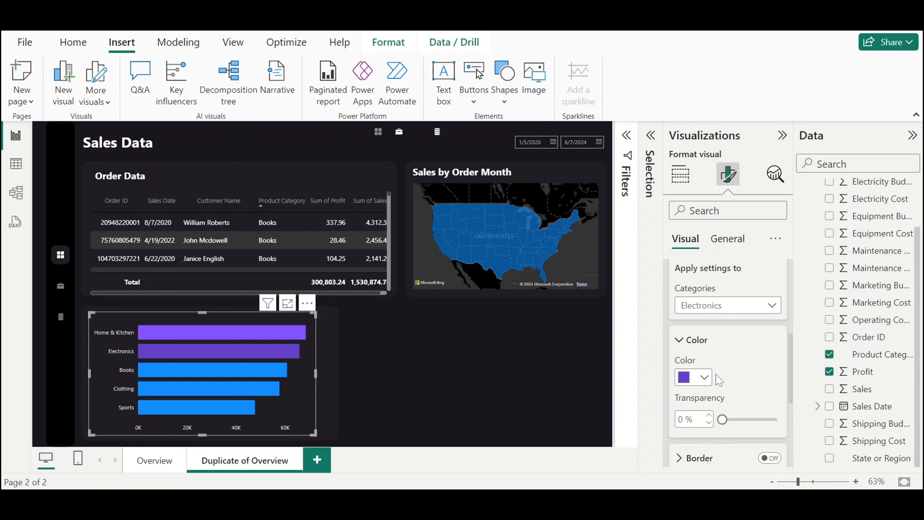
pyautogui.press('Down')
pyautogui.click(701, 377)
pyautogui.click(695, 314)
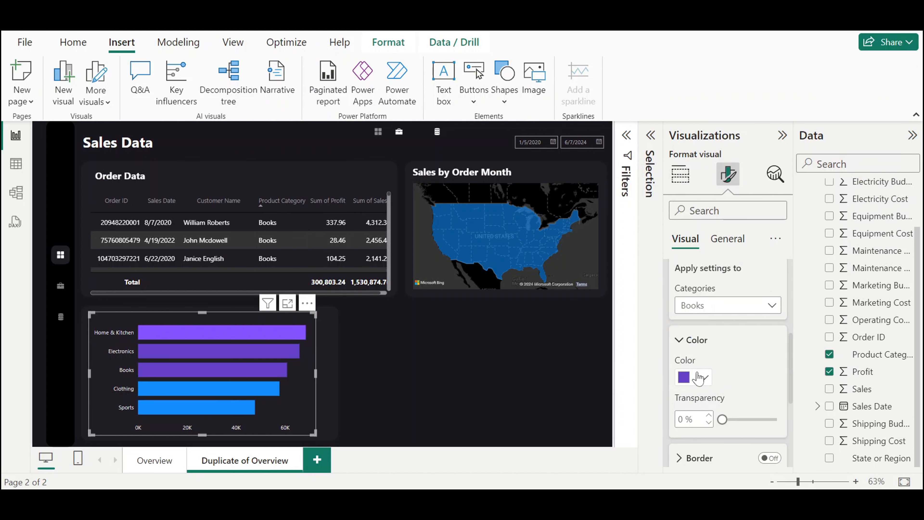
pyautogui.click(701, 378)
pyautogui.click(718, 346)
pyautogui.click(815, 170)
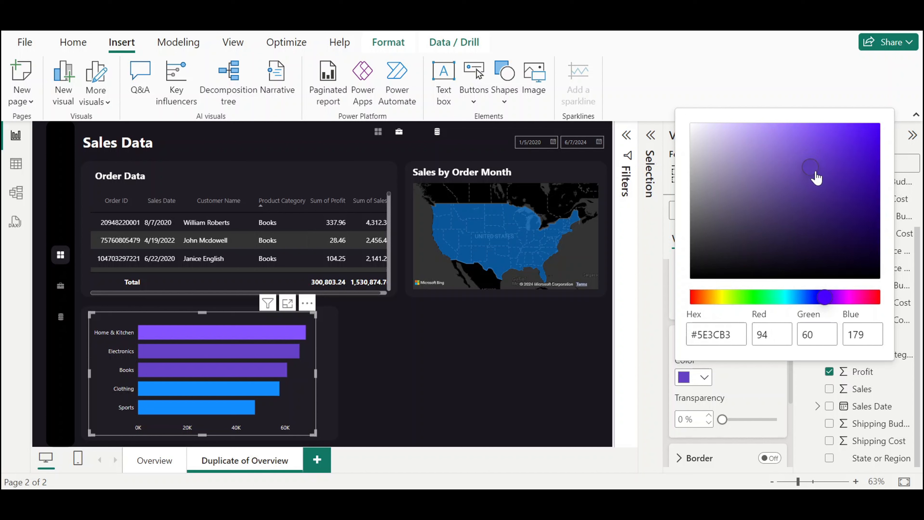
pyautogui.moveTo(815, 171); pyautogui.dragTo(817, 192)
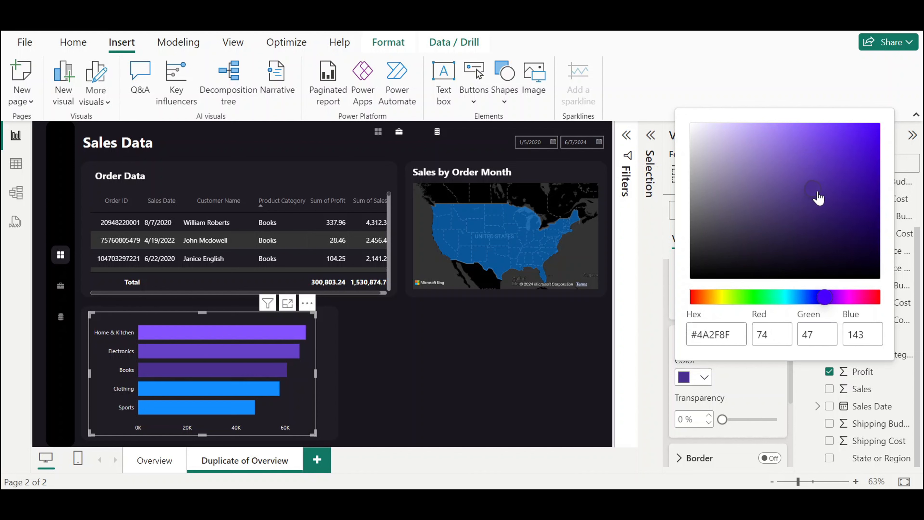
pyautogui.click(754, 402)
# Color the Clothing bar a darker purple than the Books bar, hex #37246A
pyautogui.click(753, 306)
pyautogui.click(713, 389)
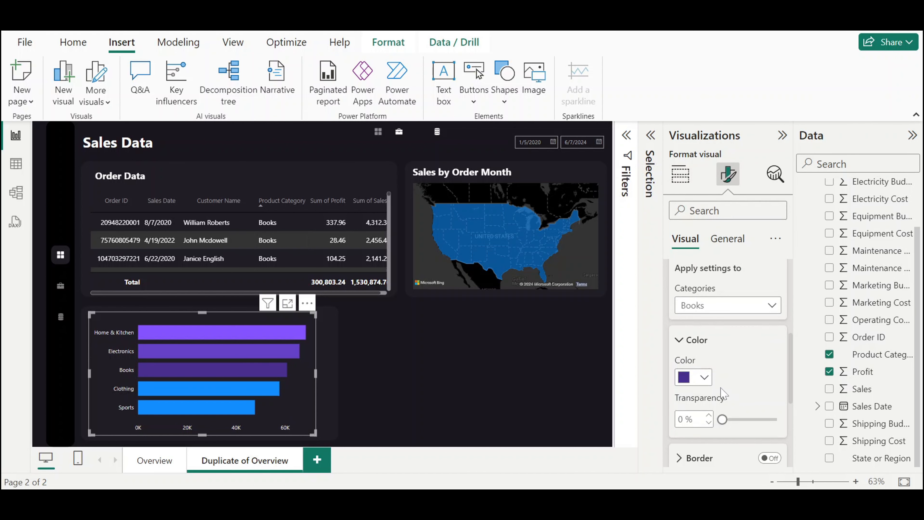
pyautogui.click(705, 378)
pyautogui.click(696, 314)
pyautogui.click(707, 378)
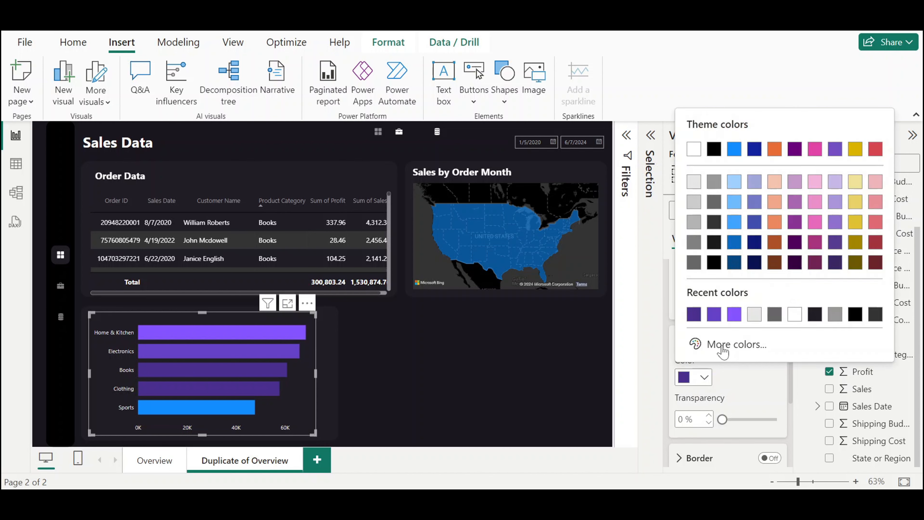
pyautogui.click(720, 345)
pyautogui.click(811, 207)
pyautogui.click(816, 220)
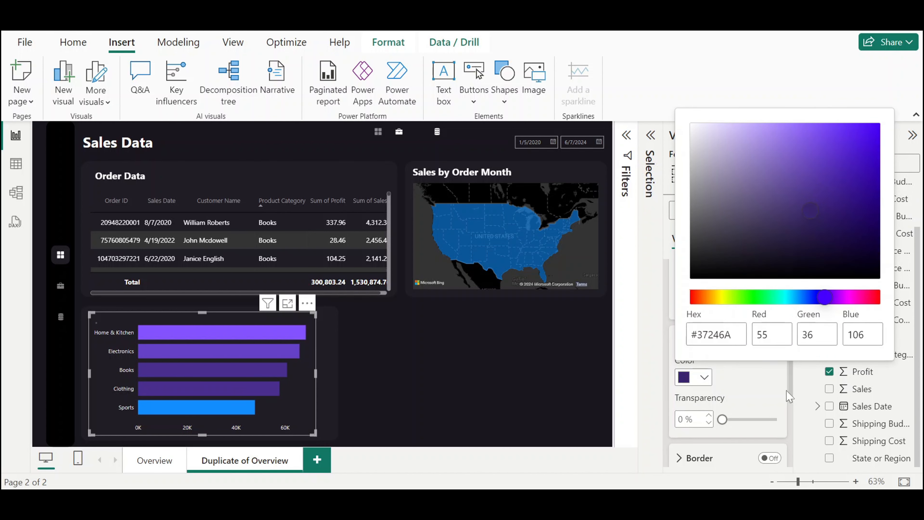
pyautogui.click(753, 408)
# Color the Sports bar the darkest purple of the series, a shade below the Clothing bar
pyautogui.click(739, 312)
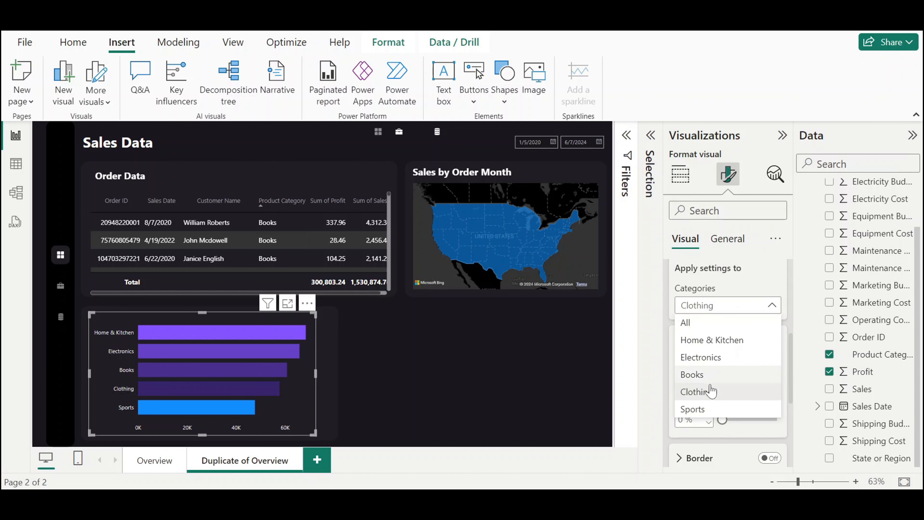
pyautogui.click(706, 410)
pyautogui.click(705, 379)
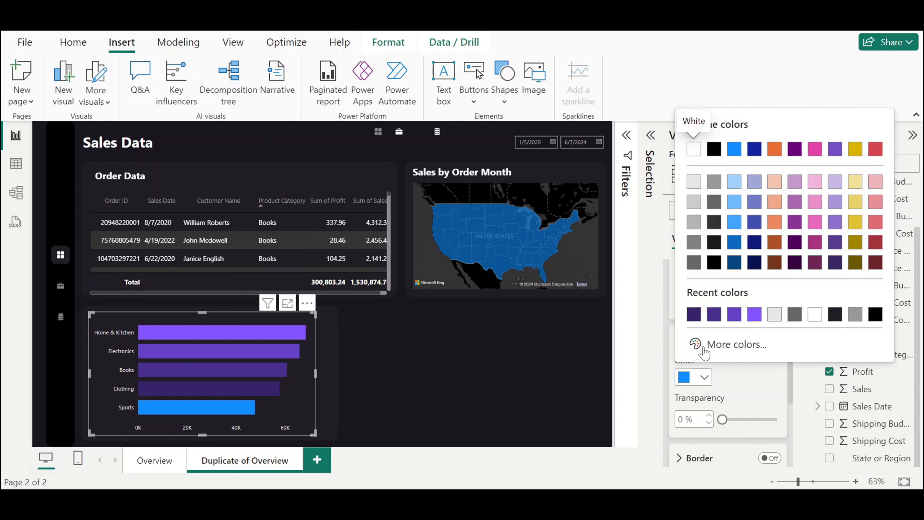
pyautogui.click(694, 315)
pyautogui.click(702, 381)
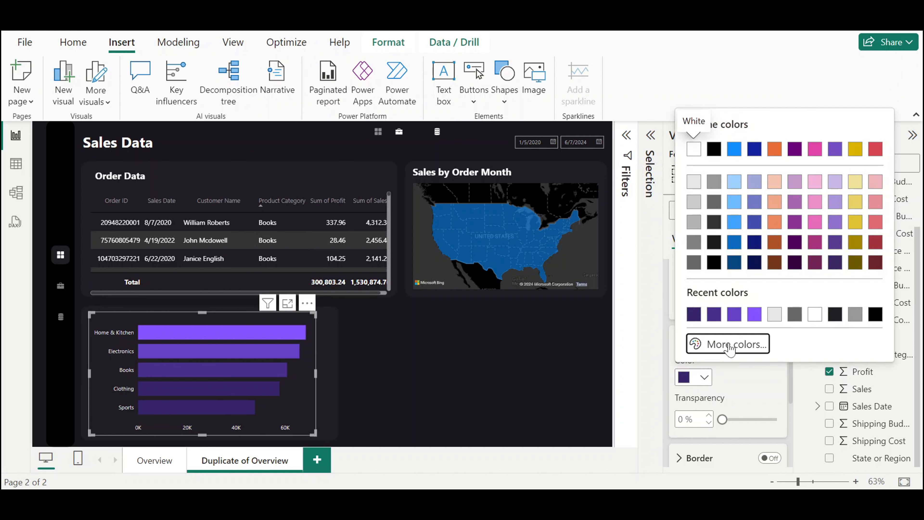
pyautogui.click(695, 345)
pyautogui.click(804, 214)
pyautogui.moveTo(809, 218); pyautogui.dragTo(815, 235)
pyautogui.click(764, 393)
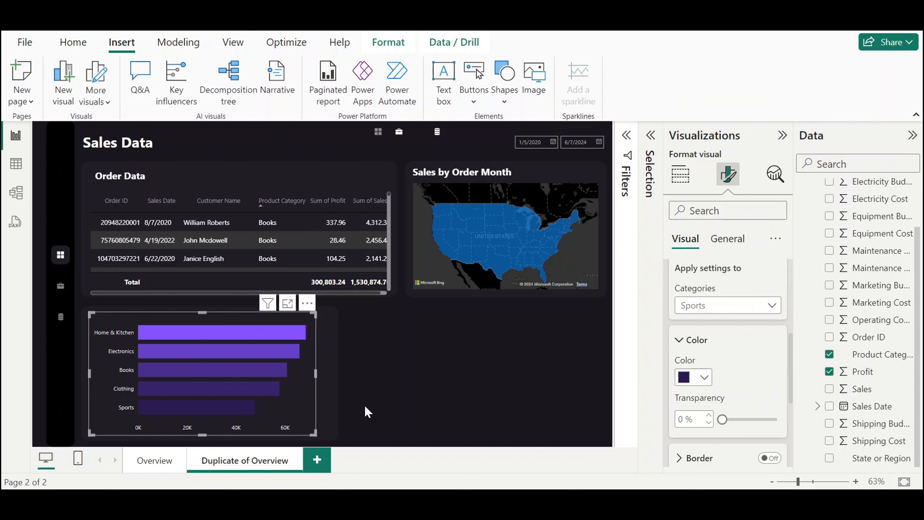
# Widen the bar chart to fill its card, lower its upper edge to leave title space, and compare it with the Metrix report
pyautogui.moveTo(315, 374); pyautogui.dragTo(330, 377)
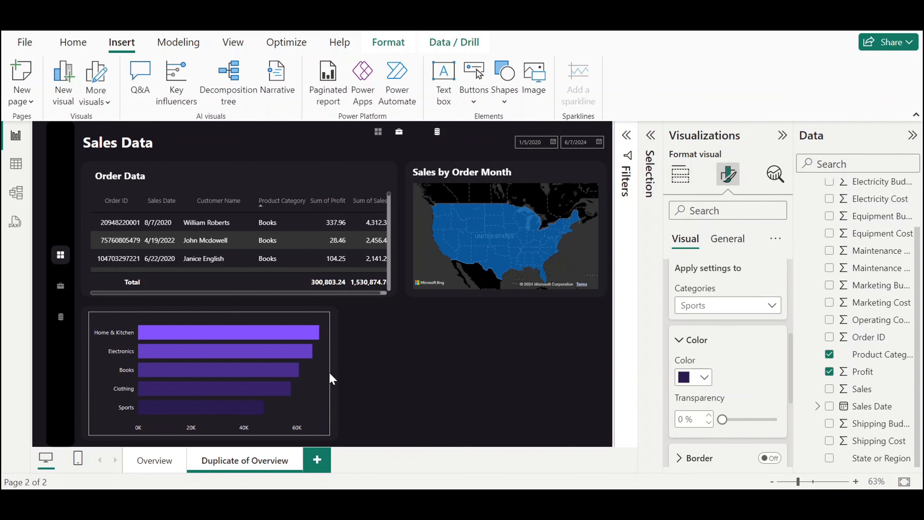
pyautogui.moveTo(209, 313); pyautogui.dragTo(213, 323)
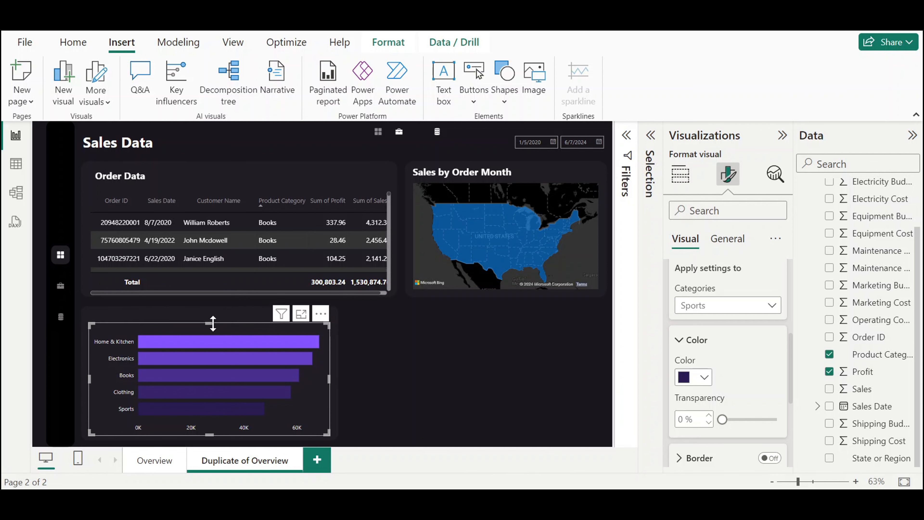
pyautogui.click(559, 471)
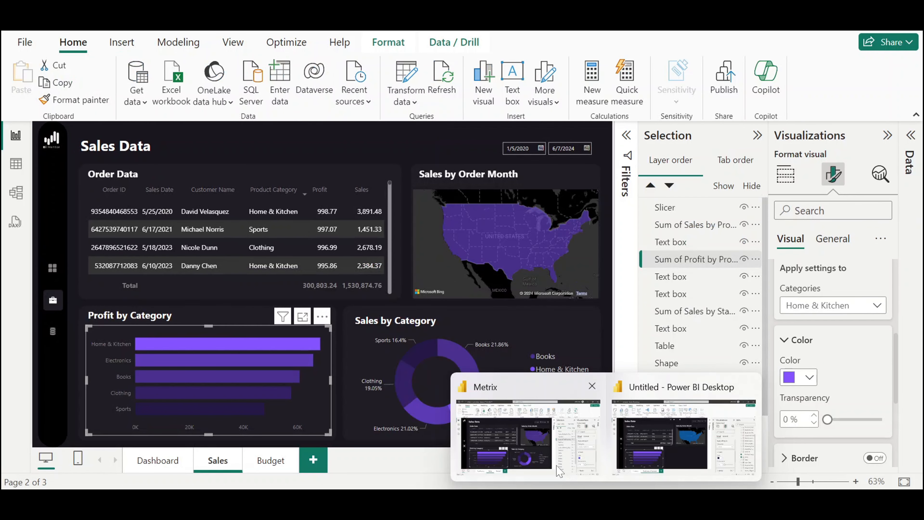
pyautogui.click(684, 437)
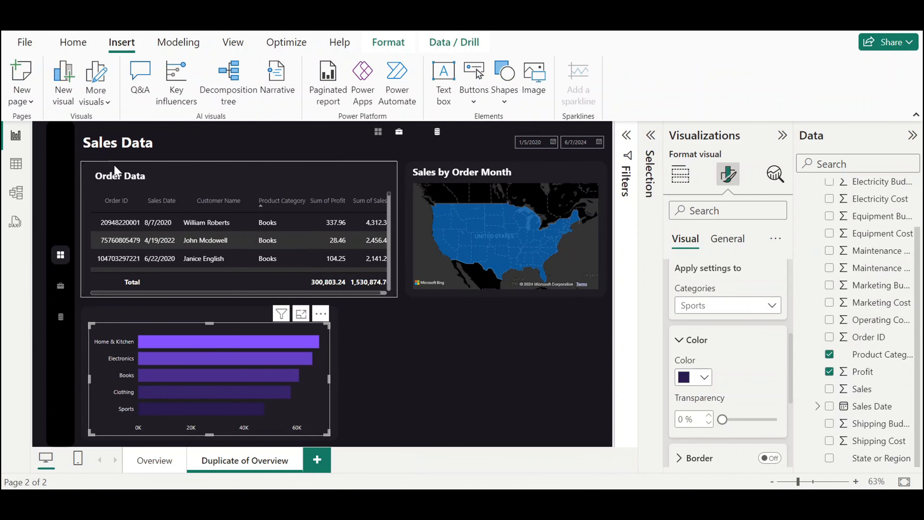
# Duplicate the Order Data title, place the copy above the bar chart, and change its text to "Profit by Category"
pyautogui.click(146, 170)
pyautogui.click(163, 165)
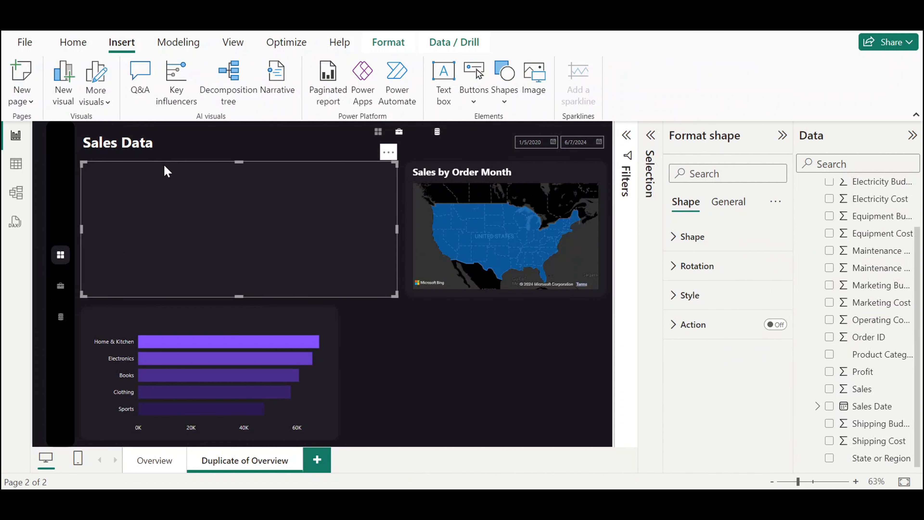
pyautogui.click(505, 172)
pyautogui.click(145, 176)
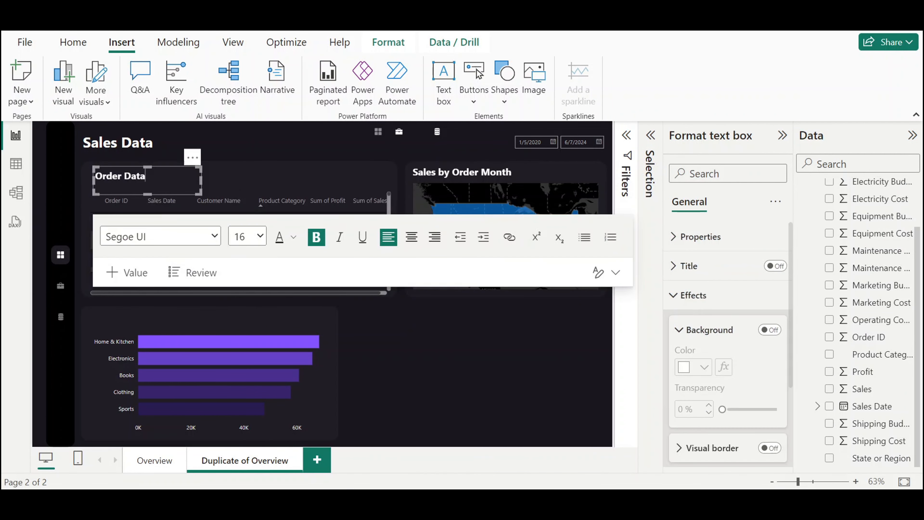
pyautogui.click(177, 167)
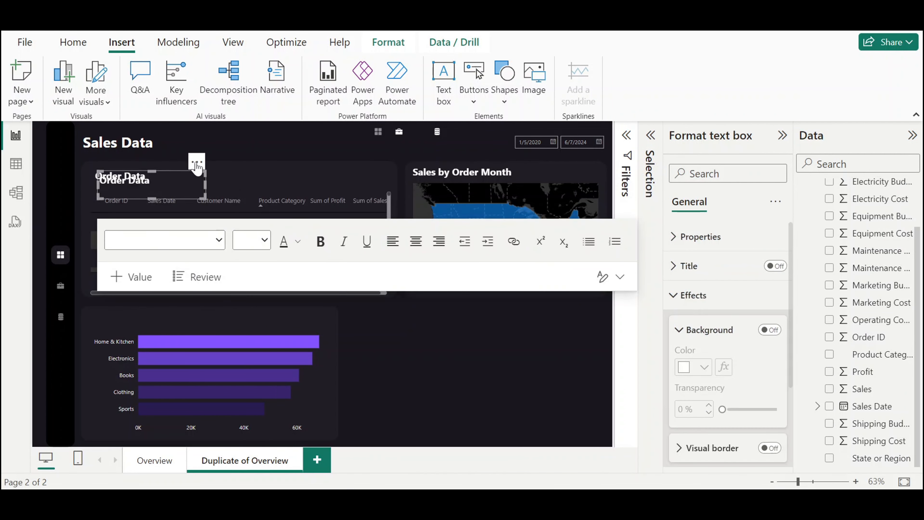
pyautogui.moveTo(179, 166); pyautogui.dragTo(160, 318)
pyautogui.hotkey('ctrl', 'a')
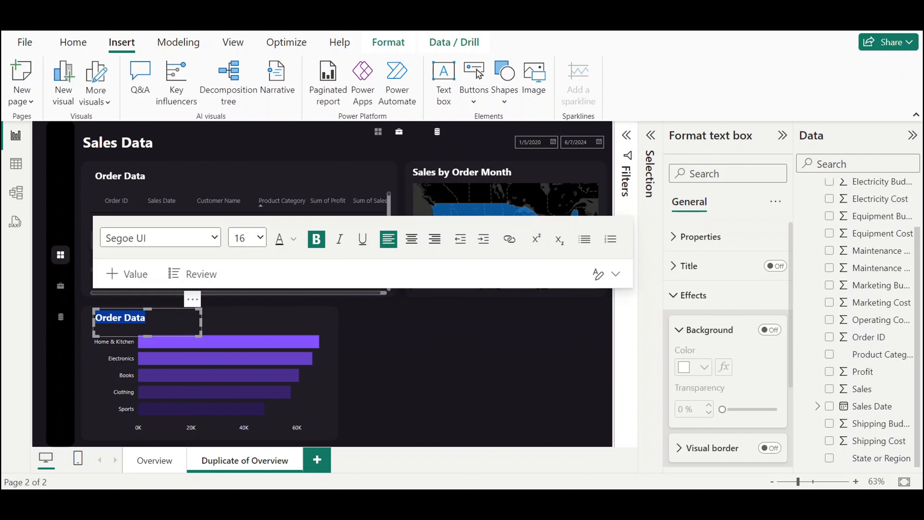
pyautogui.write('Profit by Category')
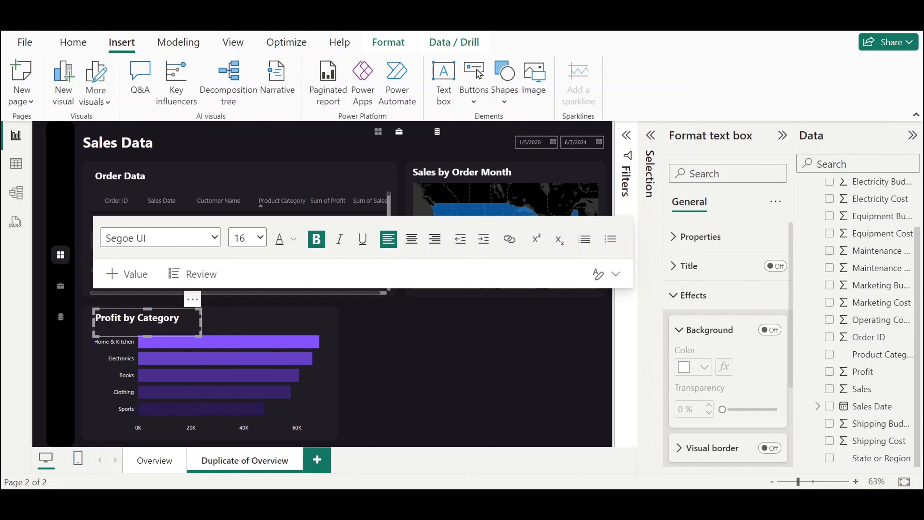
# Duplicate the bar chart's background card and place the copy beside it, beneath the map
pyautogui.click(331, 312)
pyautogui.click(331, 312)
pyautogui.hotkey('ctrl', 'c')
pyautogui.hotkey('ctrl', 'v')
pyautogui.moveTo(331, 312); pyautogui.dragTo(540, 336)
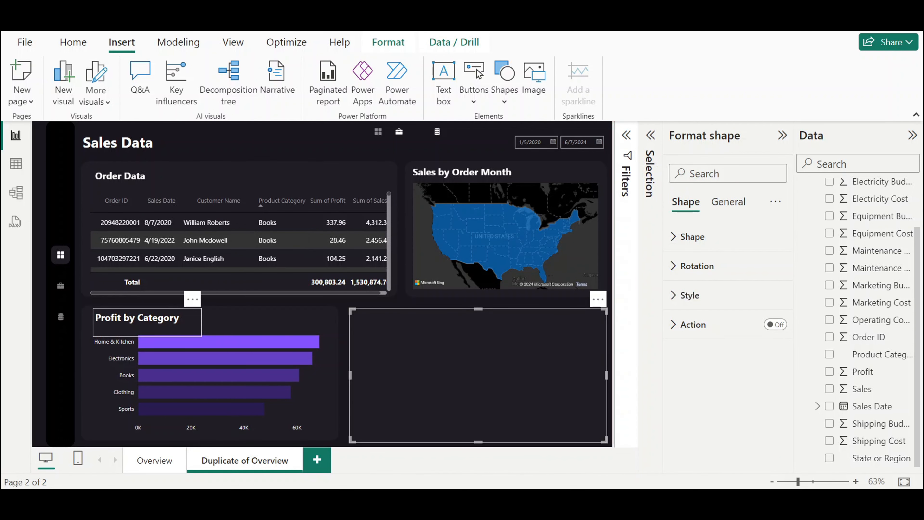
# Duplicate the Profit by Category title and place the copy in the upper-left corner of the new empty card
pyautogui.click(183, 309)
pyautogui.hotkey('ctrl', 'c')
pyautogui.hotkey('ctrl', 'v')
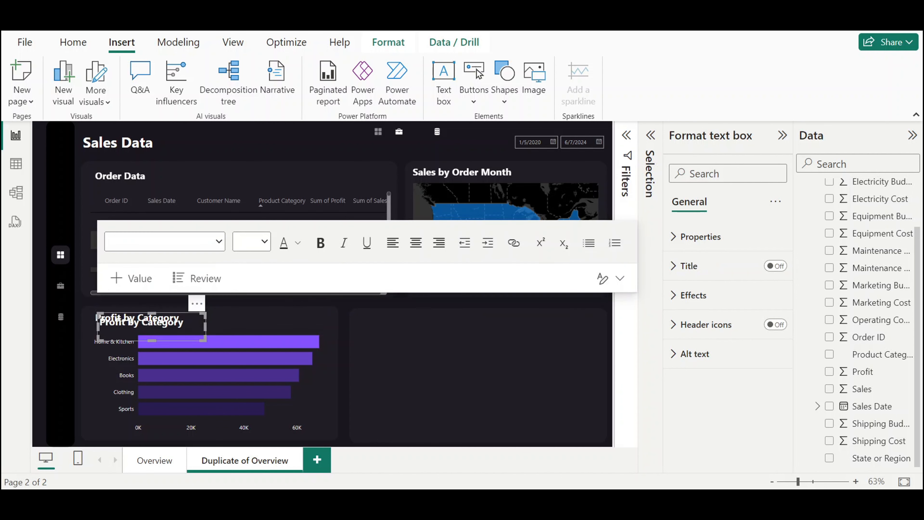
pyautogui.moveTo(200, 306); pyautogui.dragTo(454, 300)
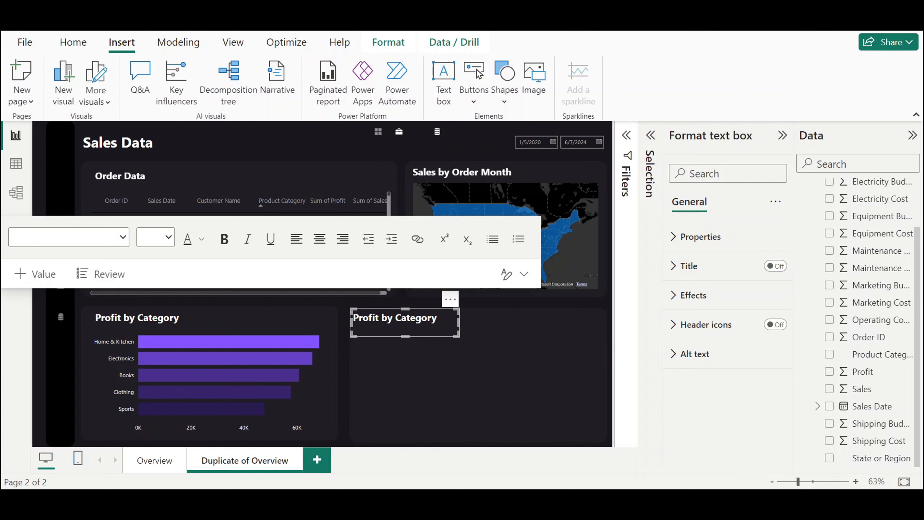
# Check the Metrix layout and move the new empty card up level with the Profit by Category card
pyautogui.moveTo(606, 500)
pyautogui.moveTo(554, 436)
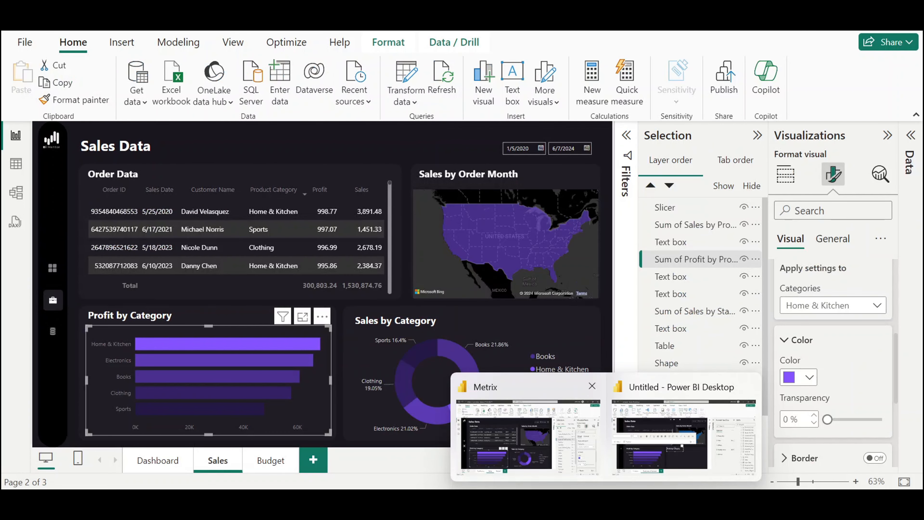
pyautogui.click(509, 353)
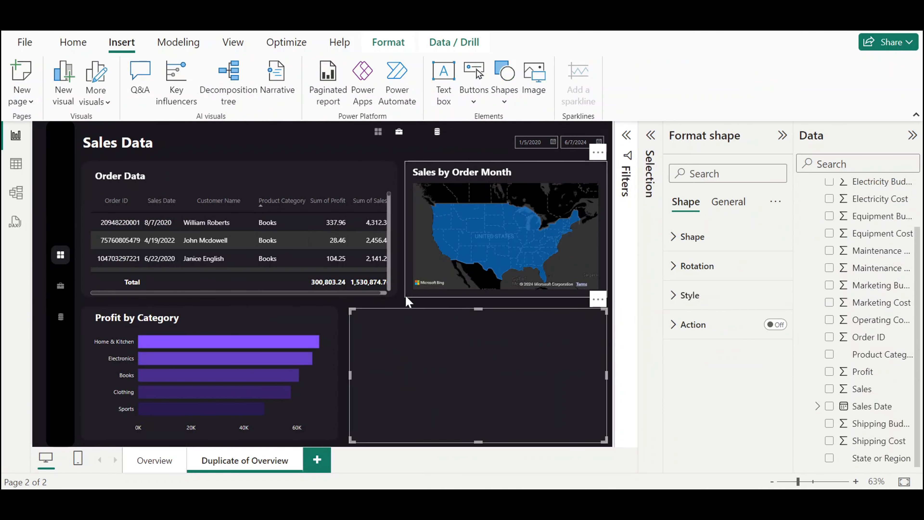
pyautogui.click(402, 305)
pyautogui.moveTo(491, 360); pyautogui.dragTo(490, 367)
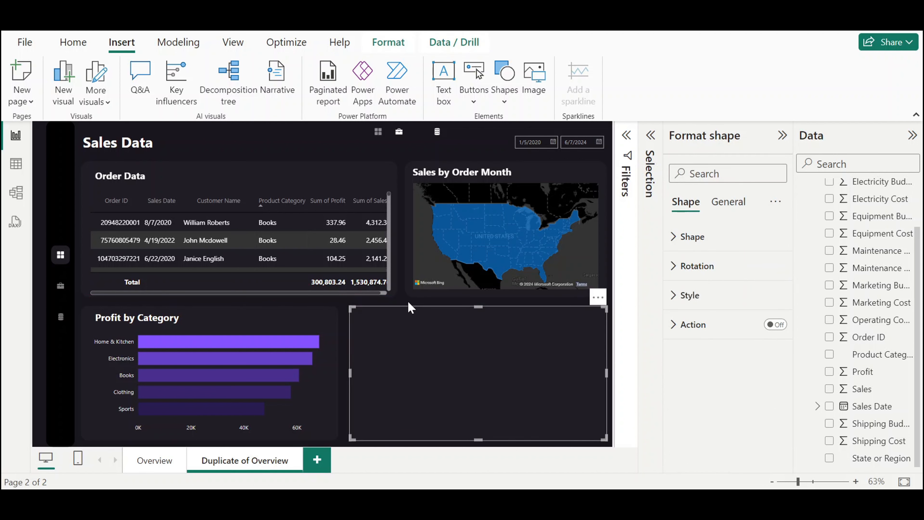
# Change the title text in the new empty card to "Sales by Category"
pyautogui.hotkey('ctrl', 'v')
pyautogui.doubleClick(395, 317)
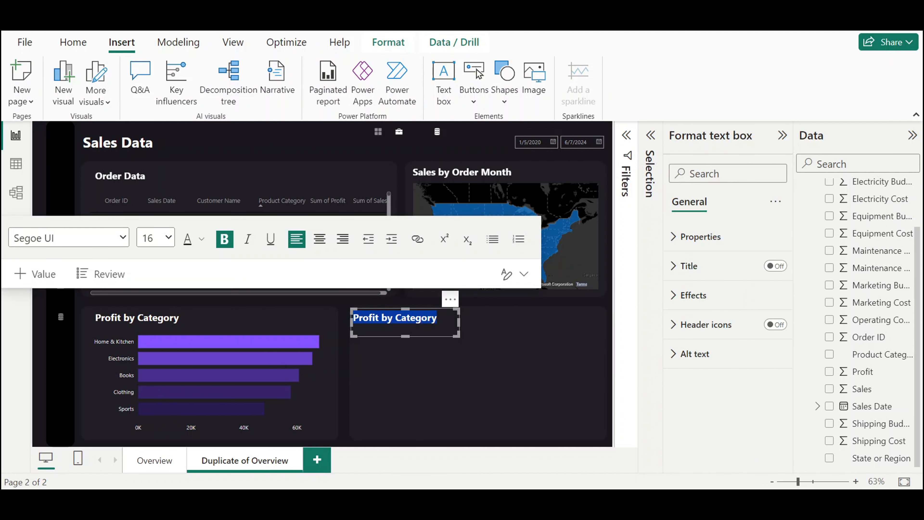
pyautogui.click(394, 317)
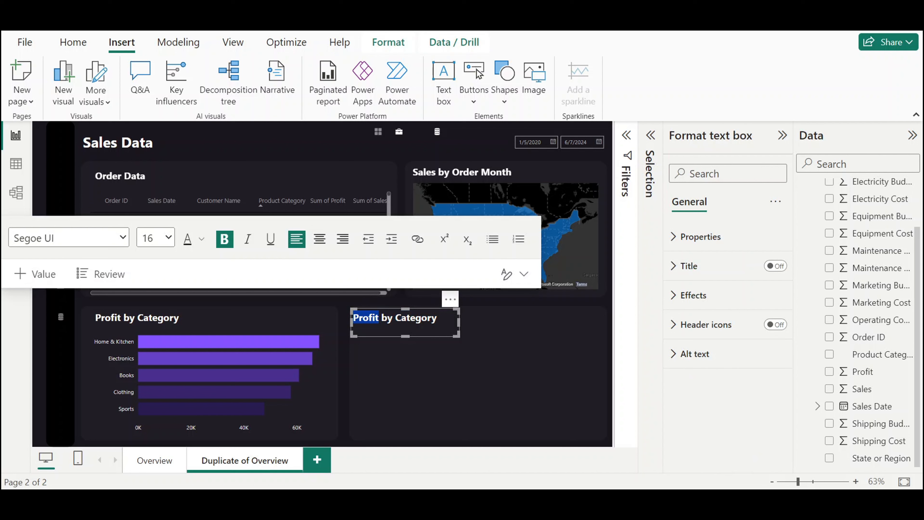
pyautogui.press('BackSpace')
pyautogui.write('Sa')
pyautogui.press('BackSpace')
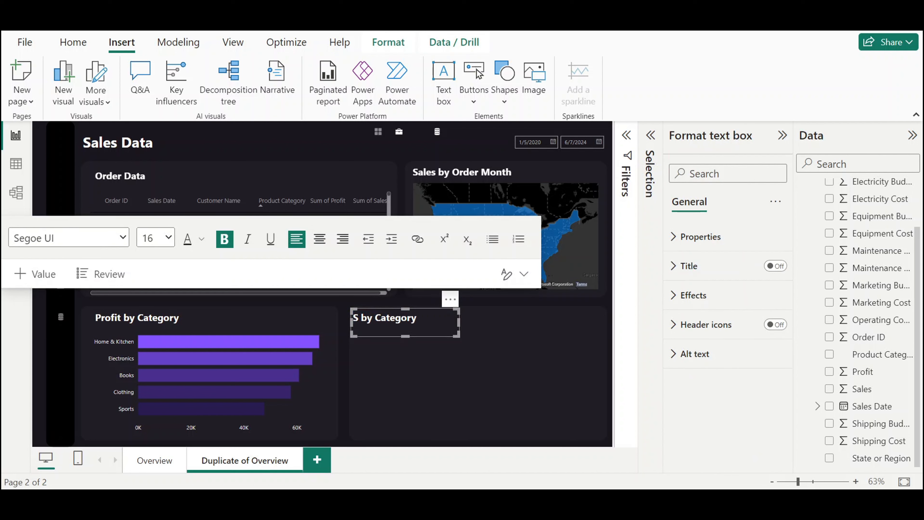
pyautogui.write('ales')
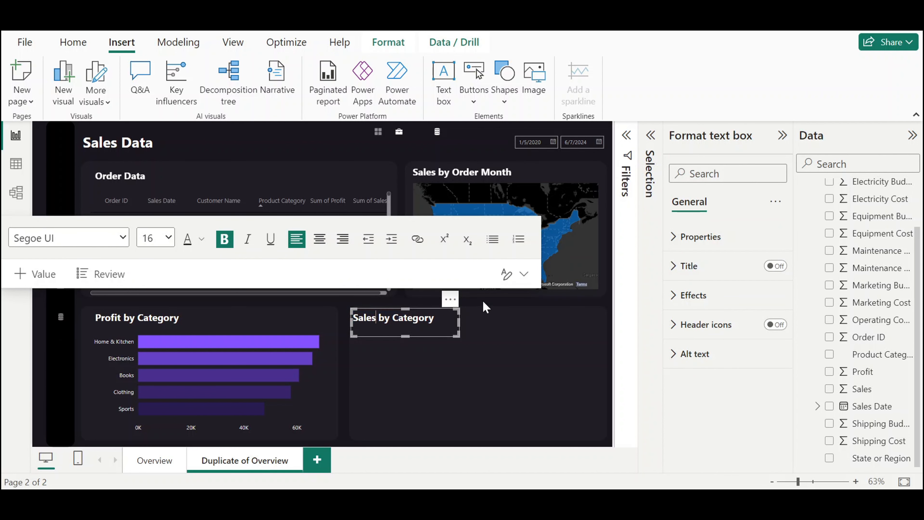
pyautogui.click(484, 305)
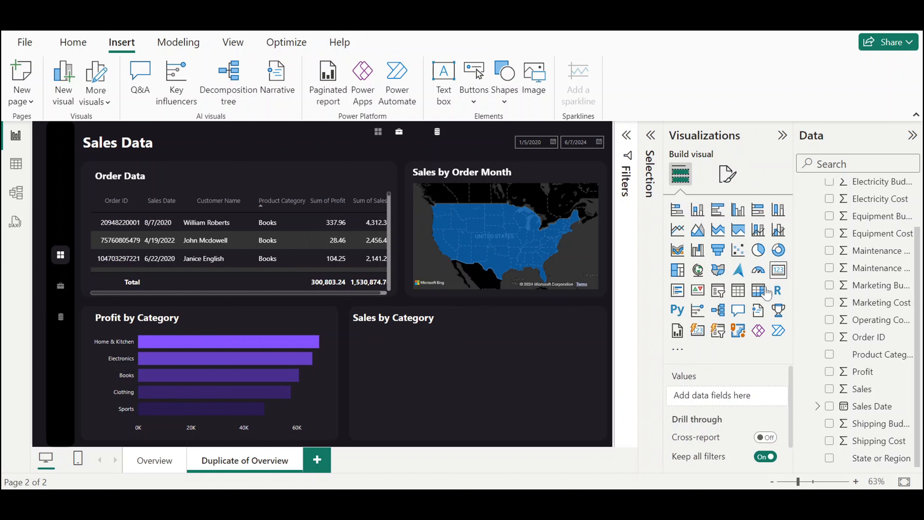
# Insert a donut chart and fit it into the Sales by Category card below the title
pyautogui.moveTo(146, 229); pyautogui.dragTo(466, 393)
pyautogui.moveTo(467, 313); pyautogui.dragTo(420, 347)
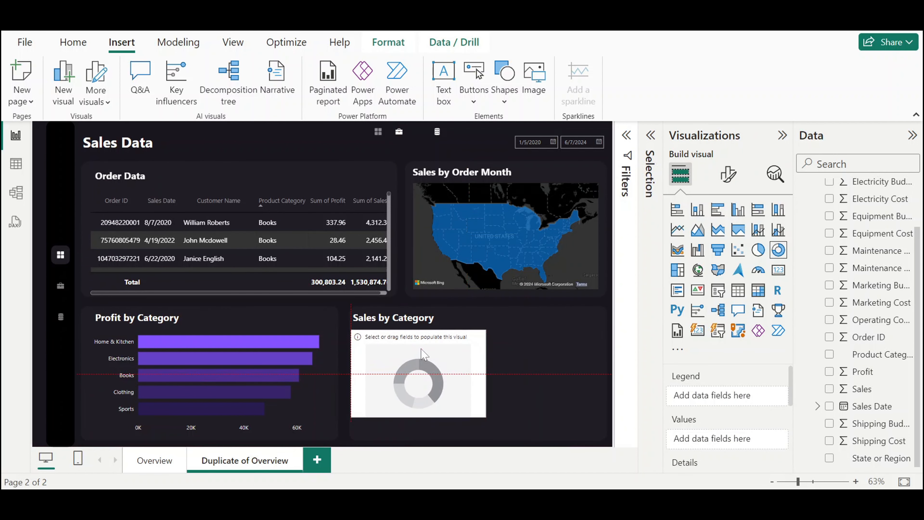
pyautogui.moveTo(484, 372); pyautogui.dragTo(606, 374)
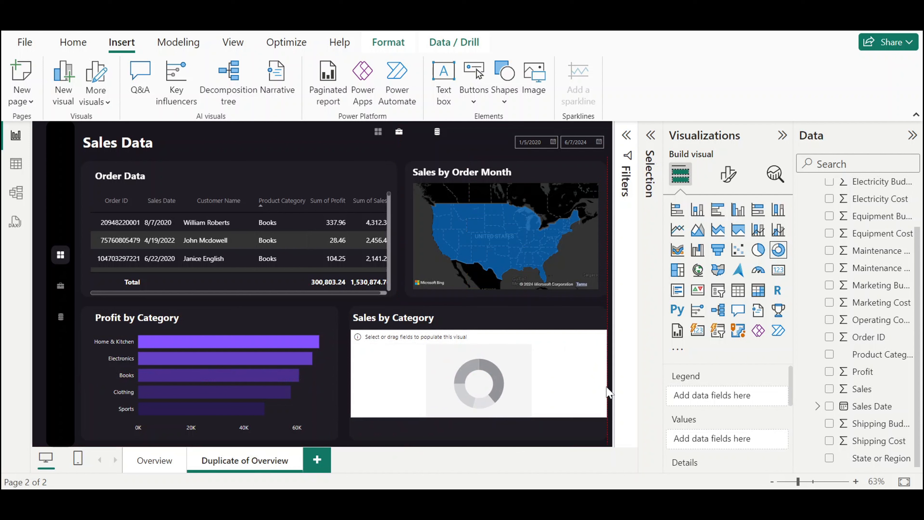
pyautogui.moveTo(479, 417); pyautogui.dragTo(480, 440)
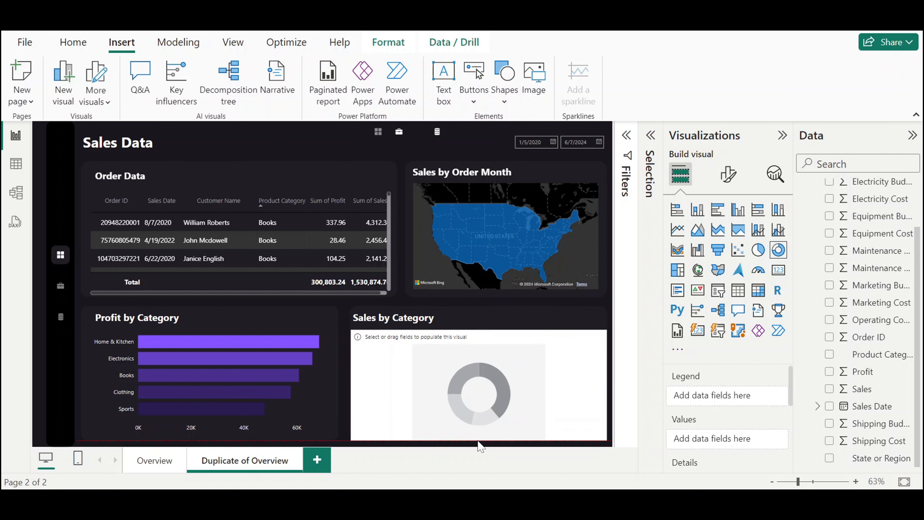
# Assign Sales as the donut chart's values and Product Category as its legend
pyautogui.scroll(-3, 719, 415)
pyautogui.scroll(4, 869, 400)
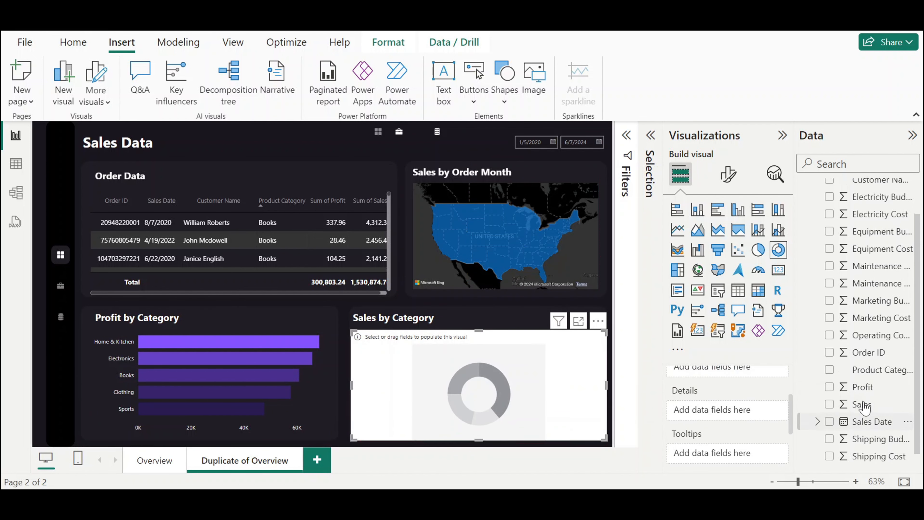
pyautogui.scroll(3, 752, 392)
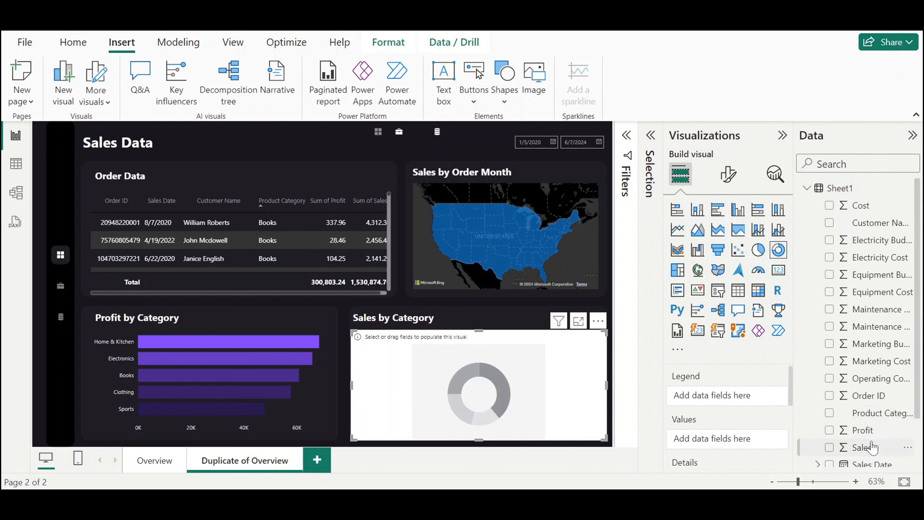
pyautogui.moveTo(867, 455); pyautogui.dragTo(749, 437)
pyautogui.scroll(-3, 866, 425)
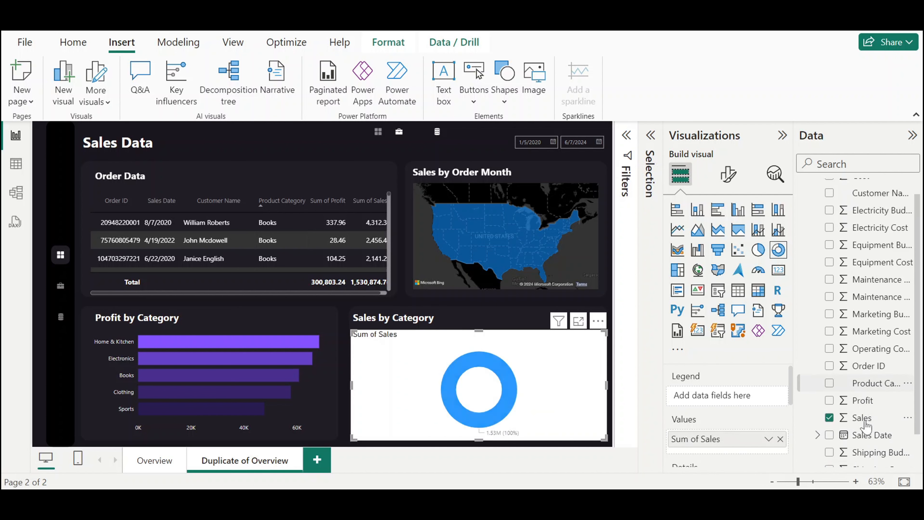
pyautogui.moveTo(872, 354); pyautogui.dragTo(731, 399)
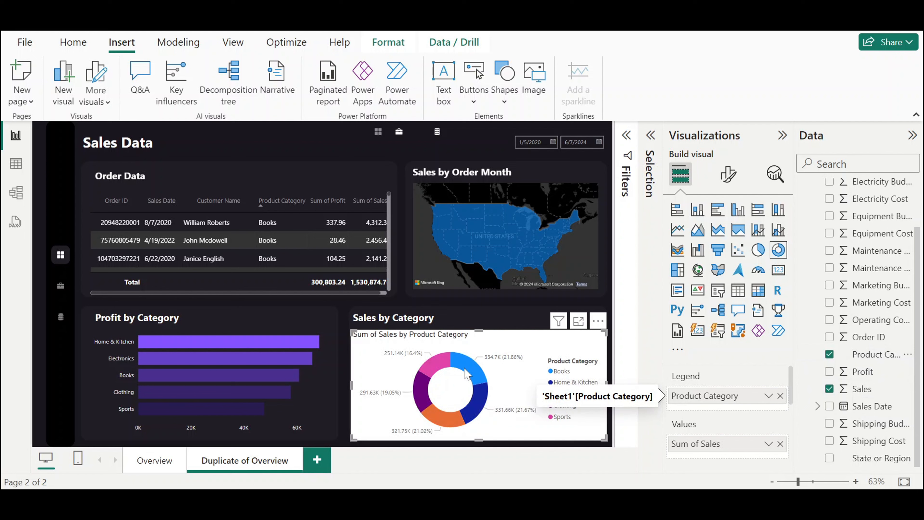
# Copy the Profit by Category bar chart's formatting onto the donut chart with Format painter
pyautogui.click(313, 380)
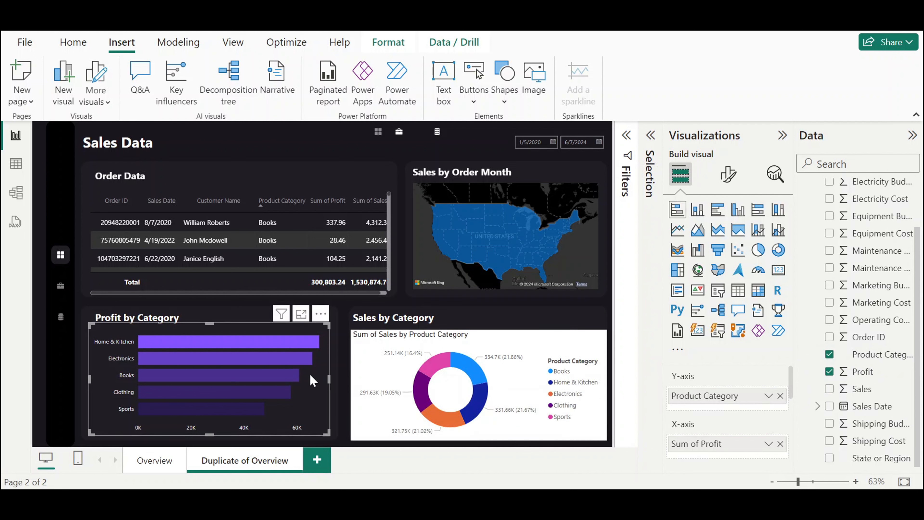
pyautogui.click(72, 43)
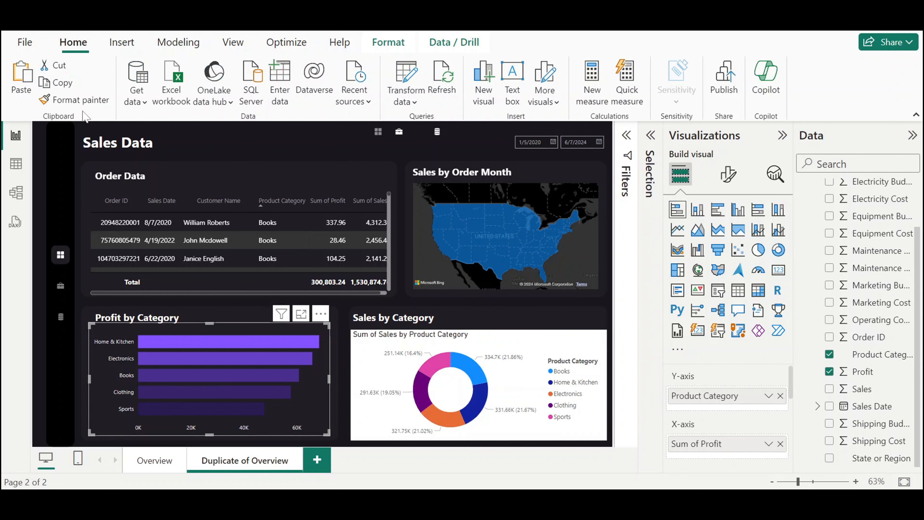
pyautogui.click(75, 99)
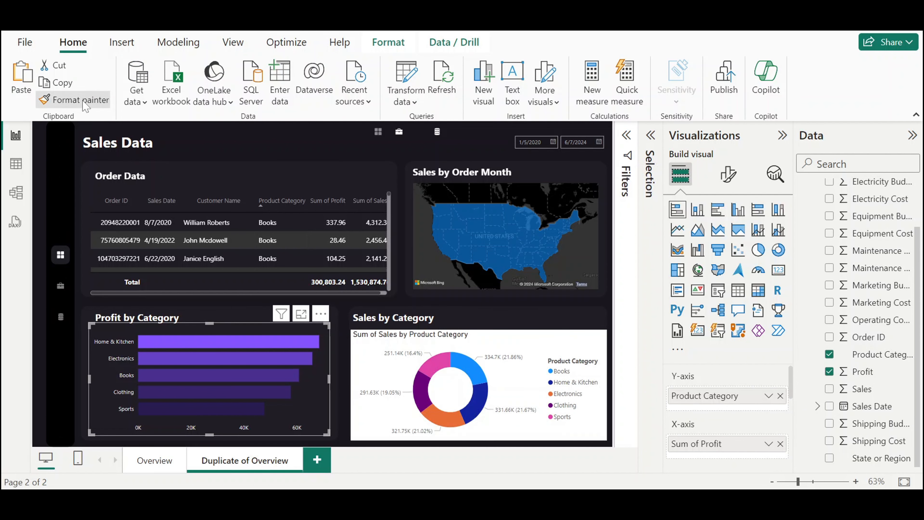
pyautogui.click(401, 373)
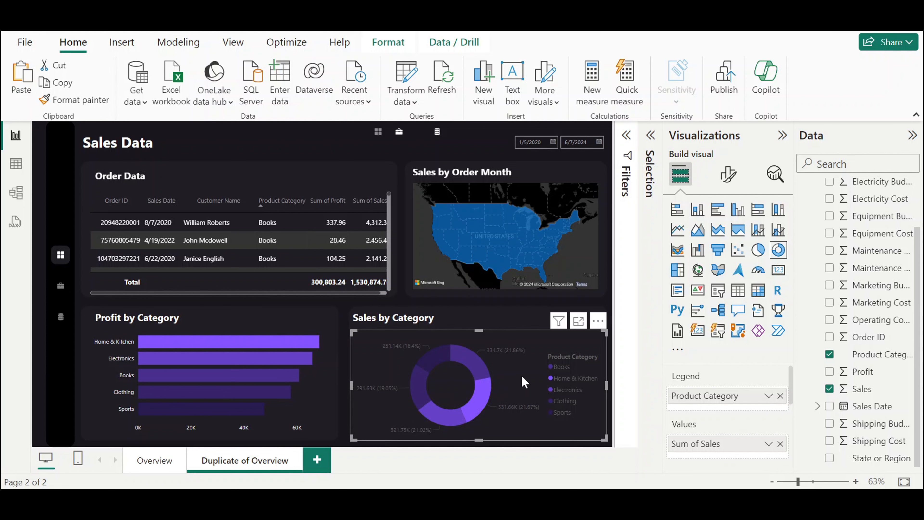
# Turn off the legend title of the donut chart
pyautogui.click(728, 174)
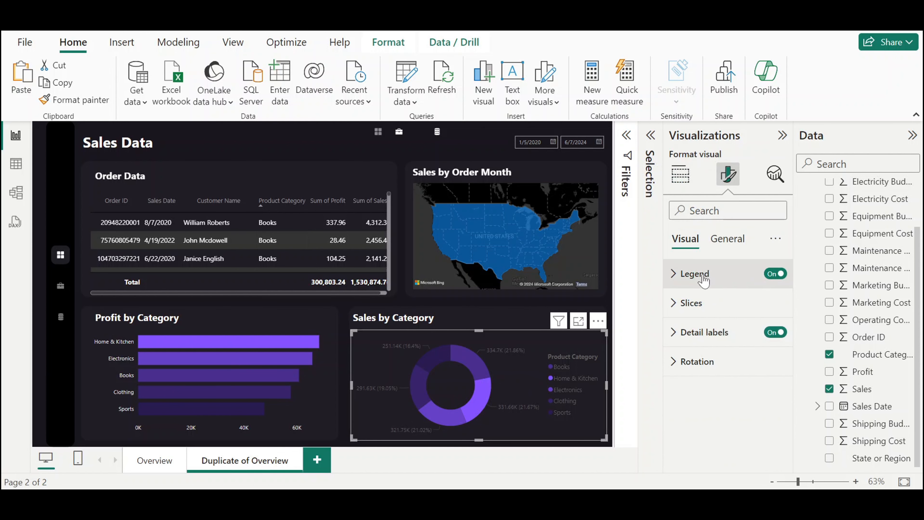
pyautogui.click(695, 273)
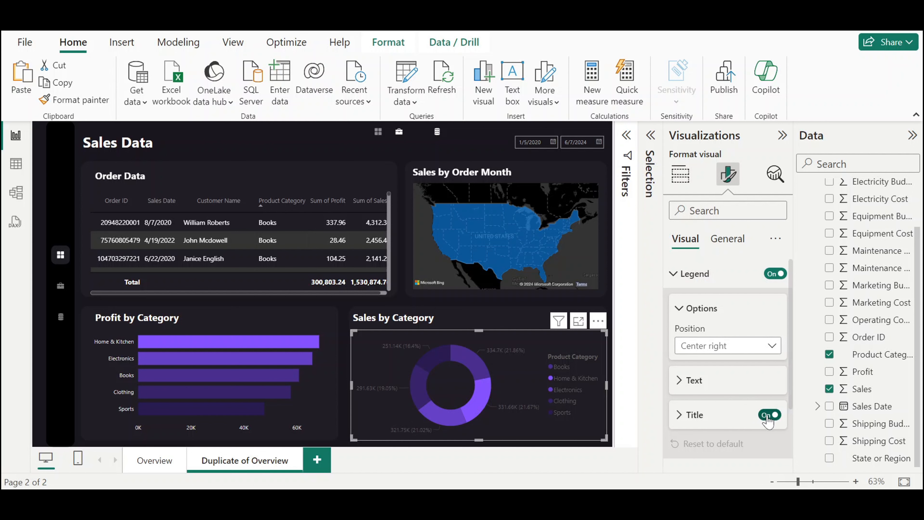
pyautogui.click(694, 283)
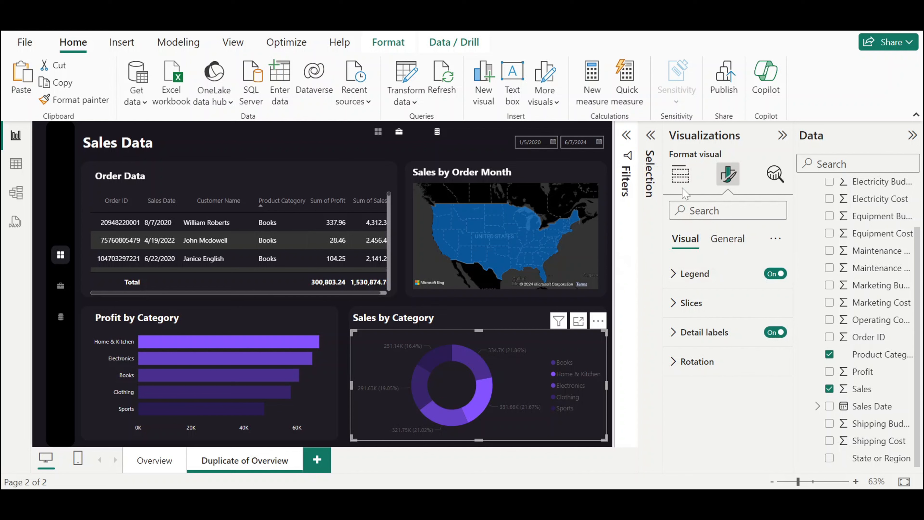
# Set the donut chart's detail label contents to "Category, percent of total"
pyautogui.click(679, 174)
pyautogui.click(727, 174)
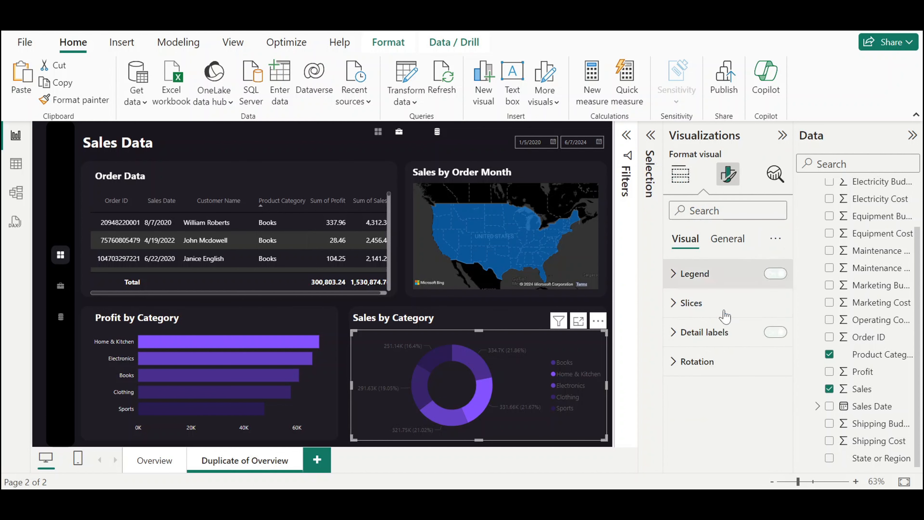
pyautogui.click(723, 348)
pyautogui.scroll(-3, 731, 351)
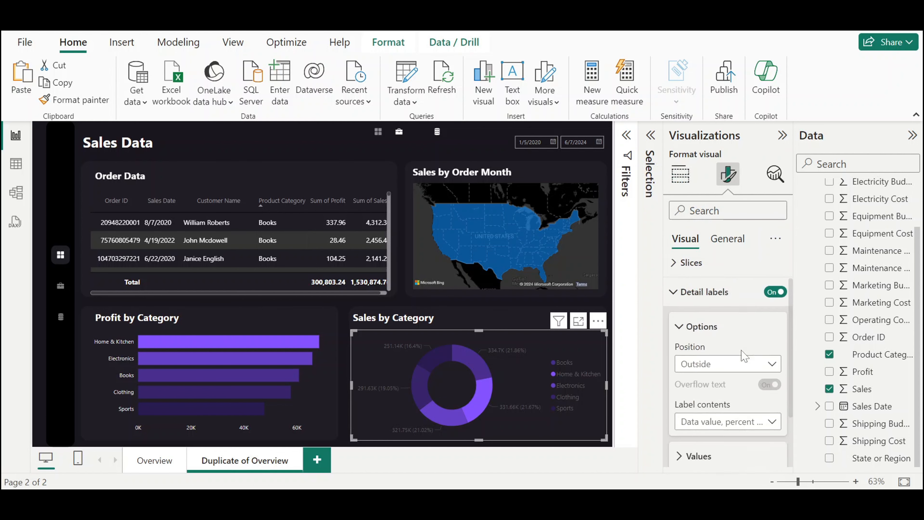
pyautogui.click(759, 360)
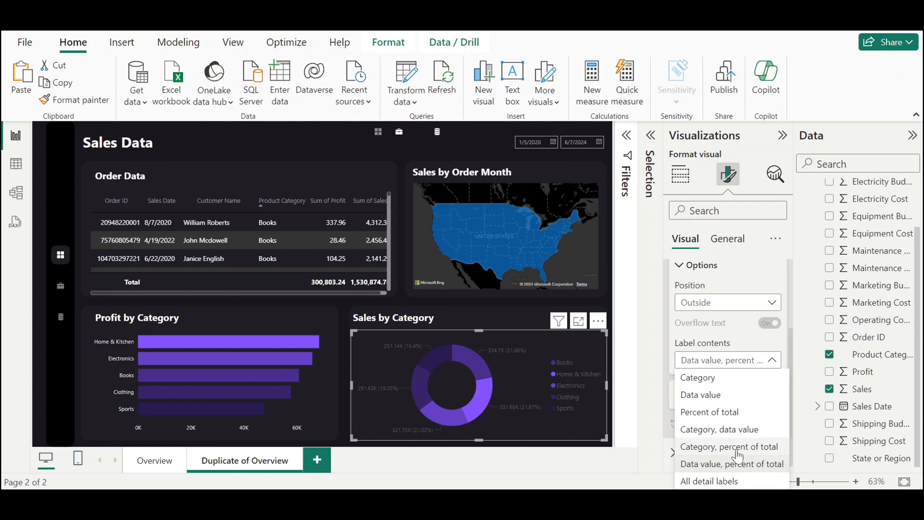
pyautogui.click(729, 447)
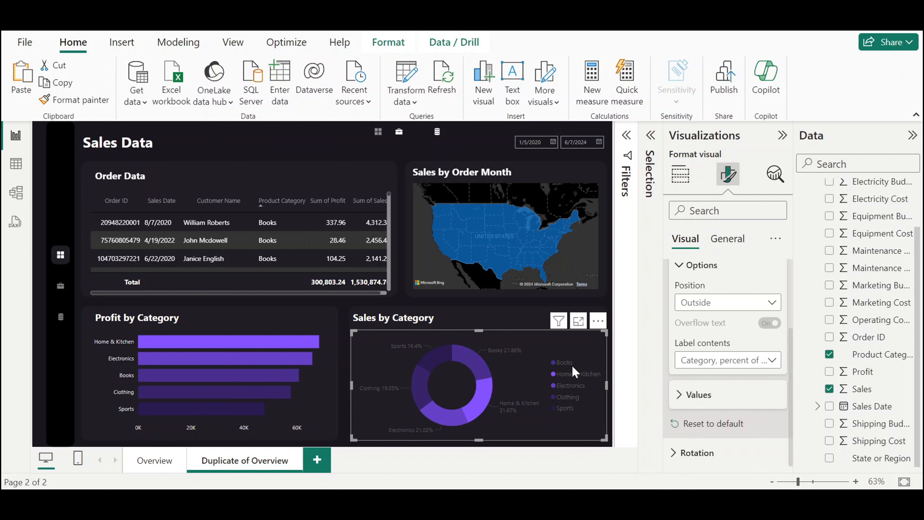
# Change the color of the donut chart's detail label values to light gray
pyautogui.click(684, 272)
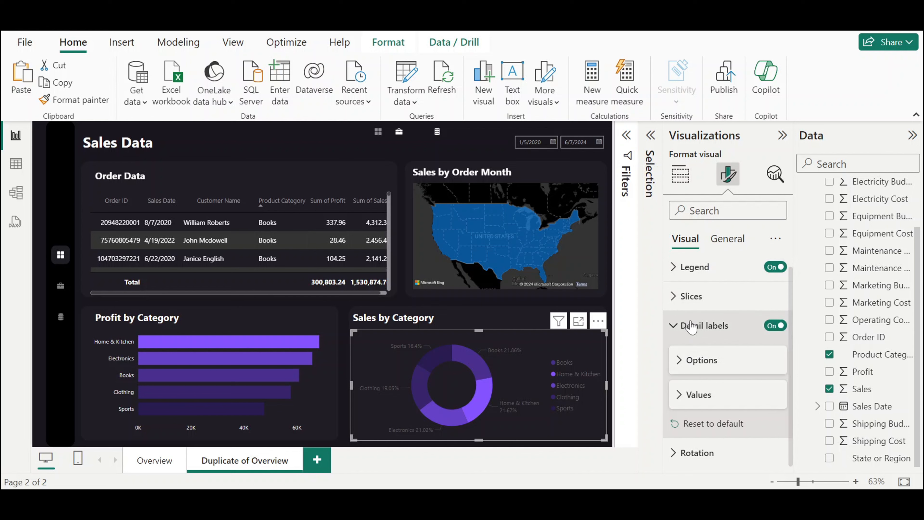
pyautogui.click(697, 394)
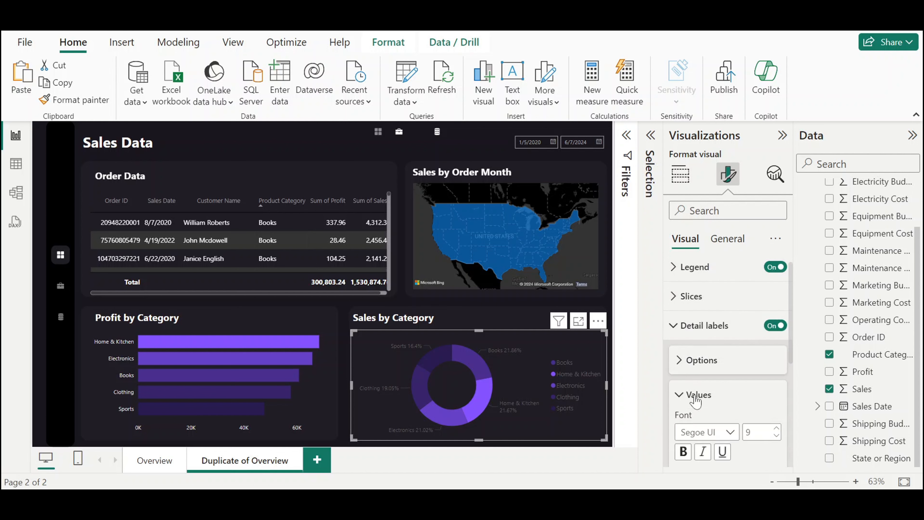
pyautogui.click(699, 348)
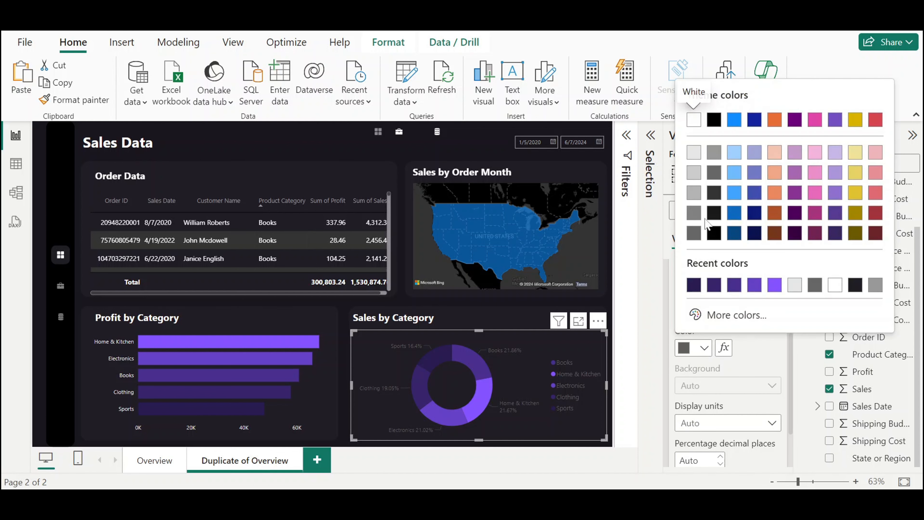
pyautogui.click(694, 174)
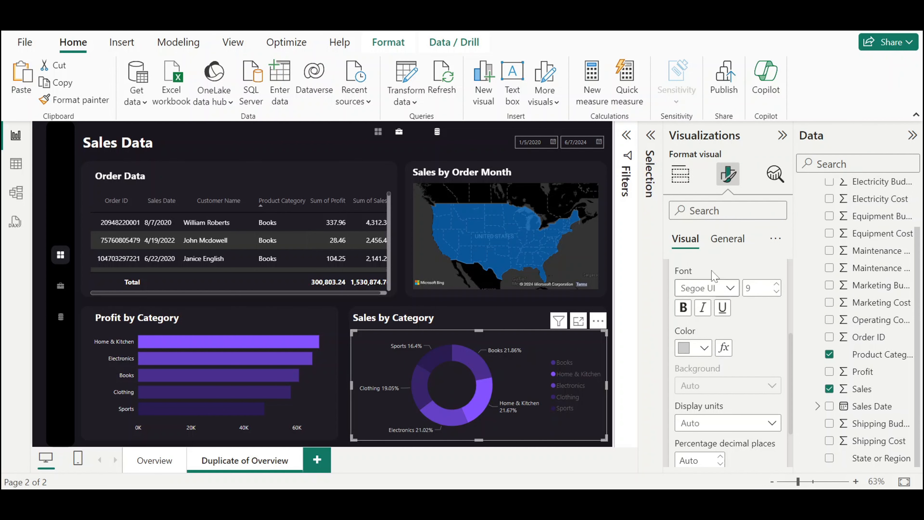
# Change the donut chart's legend text color to light gray
pyautogui.click(726, 239)
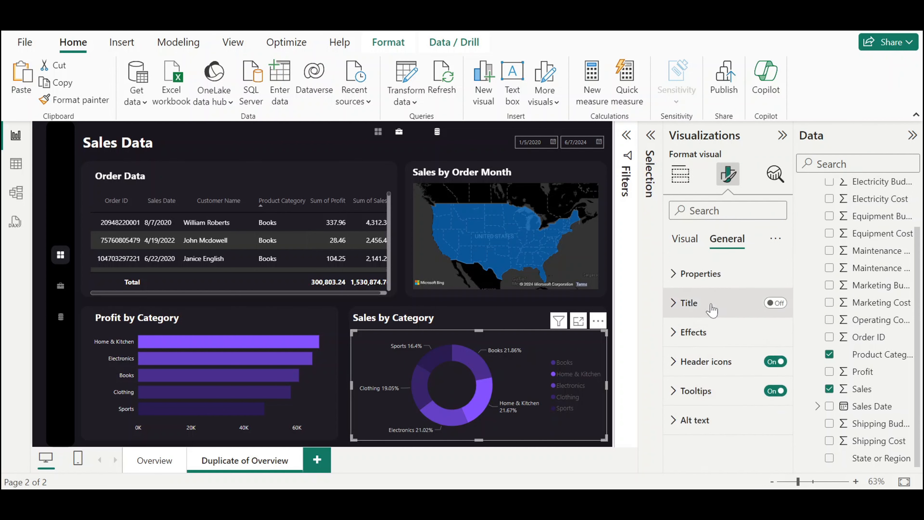
pyautogui.click(687, 247)
pyautogui.scroll(3, 700, 355)
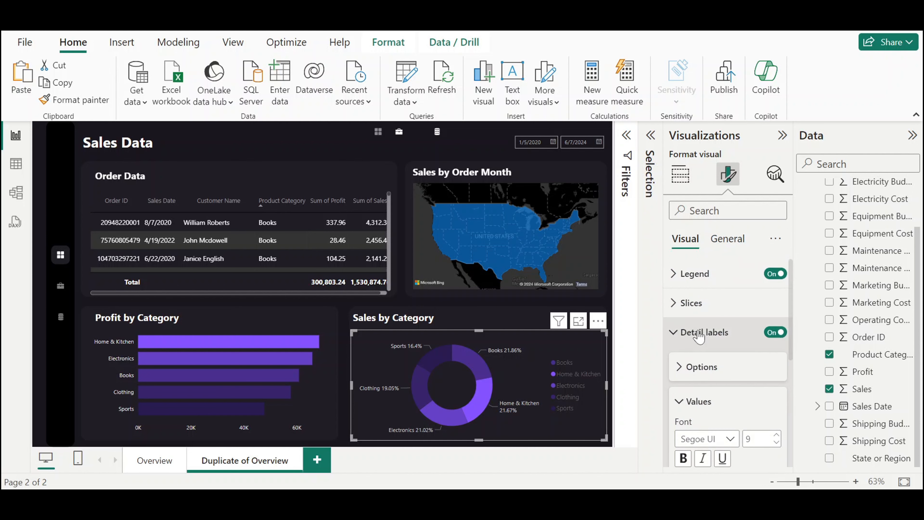
pyautogui.click(698, 331)
pyautogui.click(701, 274)
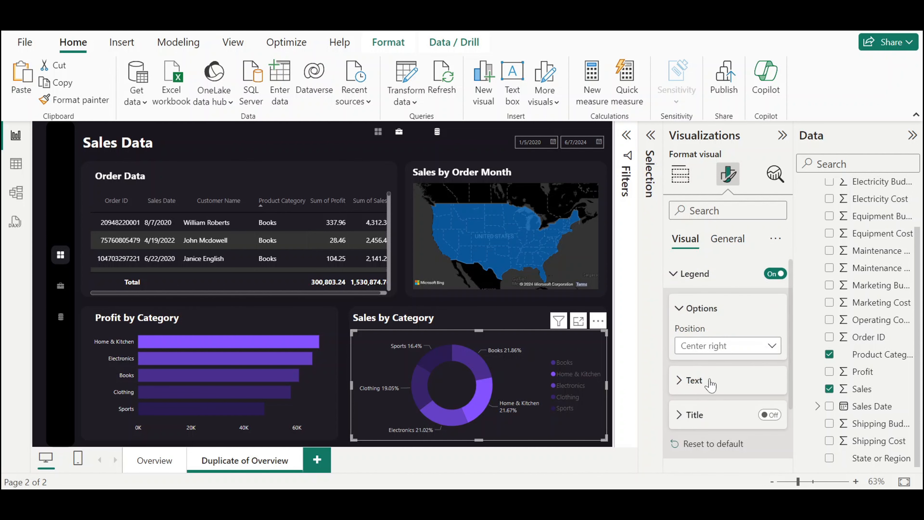
pyautogui.click(698, 379)
pyautogui.scroll(-4, 701, 364)
pyautogui.click(700, 335)
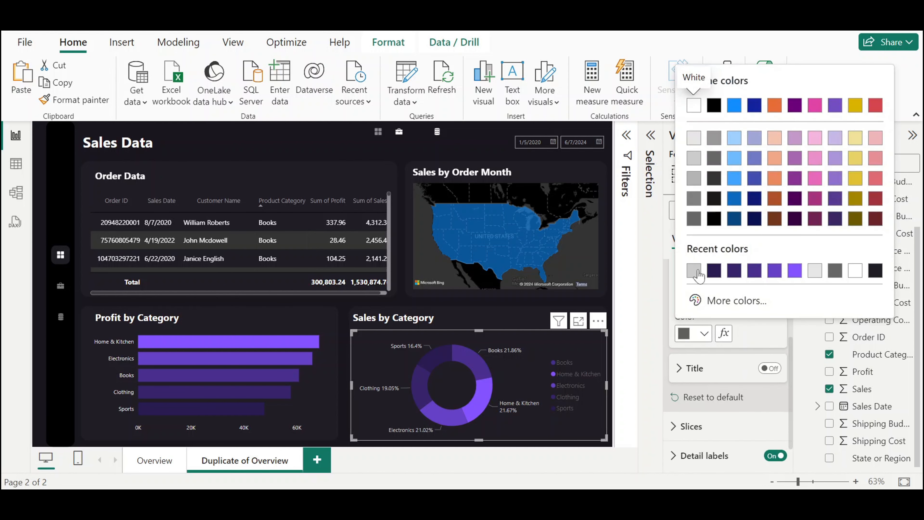
pyautogui.click(695, 102)
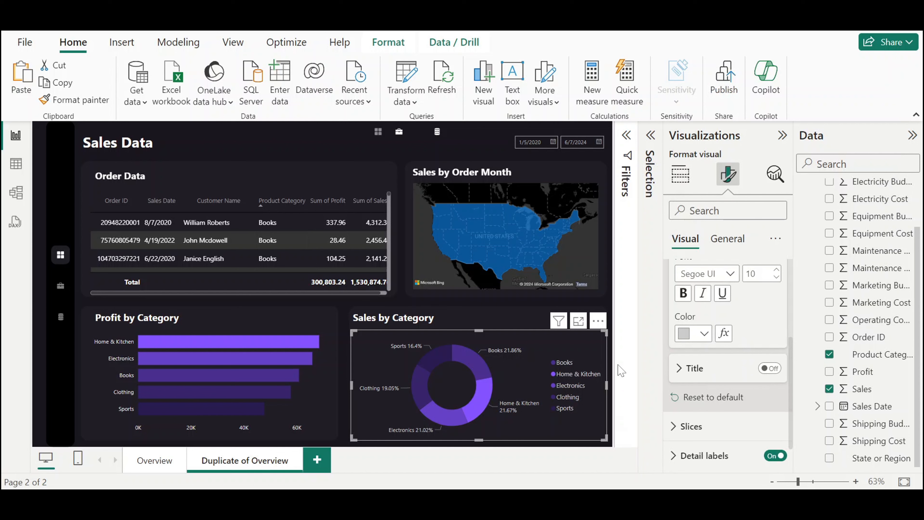
# Shift the Sales by Category title slightly right, away from the card's edge
pyautogui.click(614, 348)
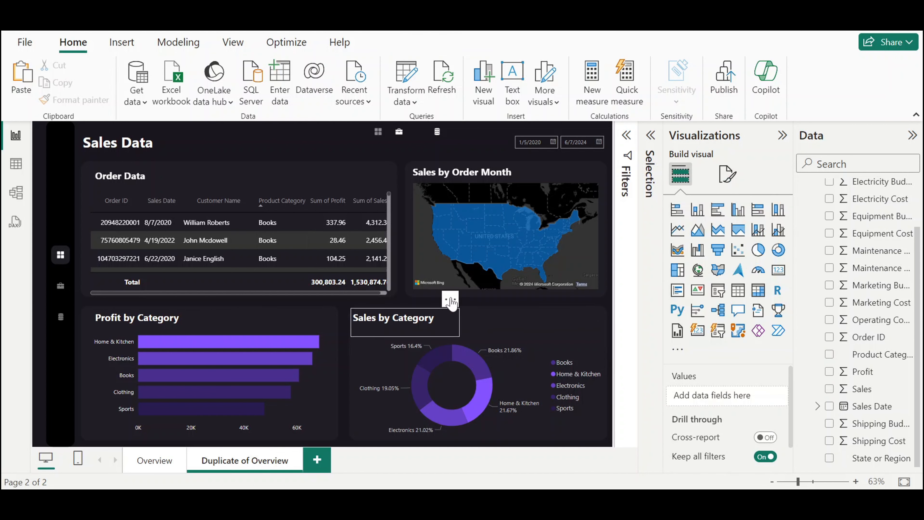
pyautogui.moveTo(452, 298); pyautogui.dragTo(458, 297)
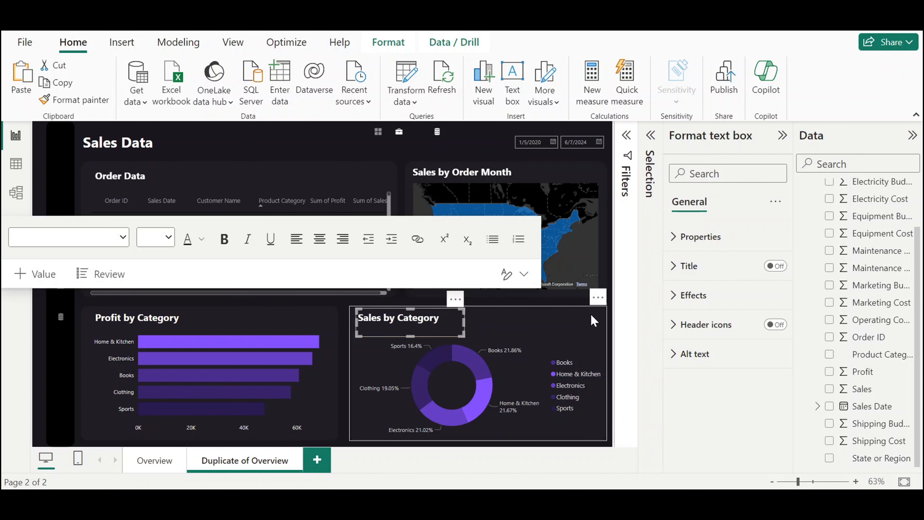
pyautogui.click(611, 333)
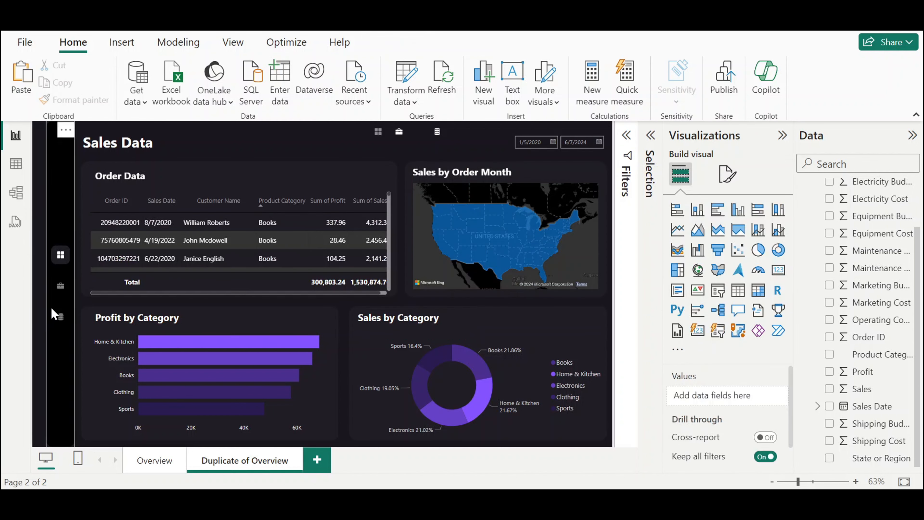
# Move the sidebar's rounded highlight square from the grid icon to the briefcase icon, send it backward behind the icon and nudge it down to center it
pyautogui.scroll(5, 68, 302)
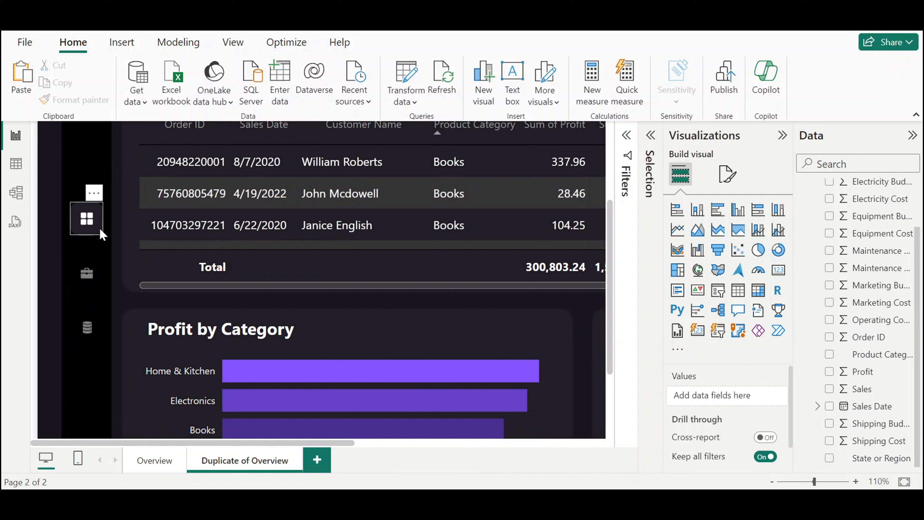
pyautogui.moveTo(99, 227); pyautogui.dragTo(105, 286)
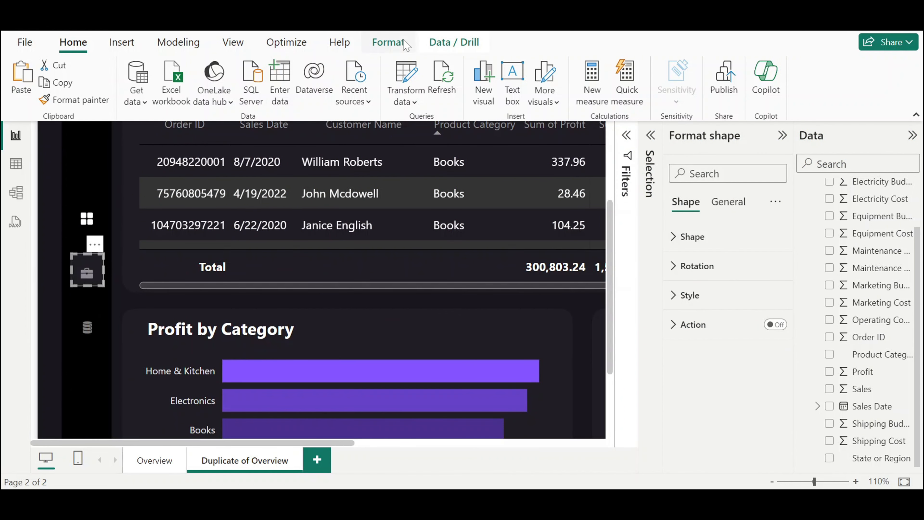
pyautogui.click(388, 42)
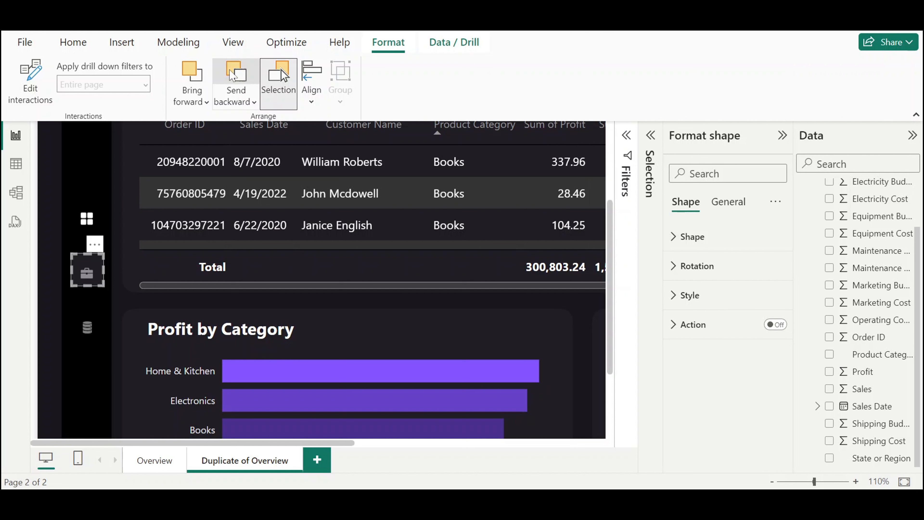
pyautogui.click(236, 75)
pyautogui.press('Down')
pyautogui.press('Down')
pyautogui.press('Down')
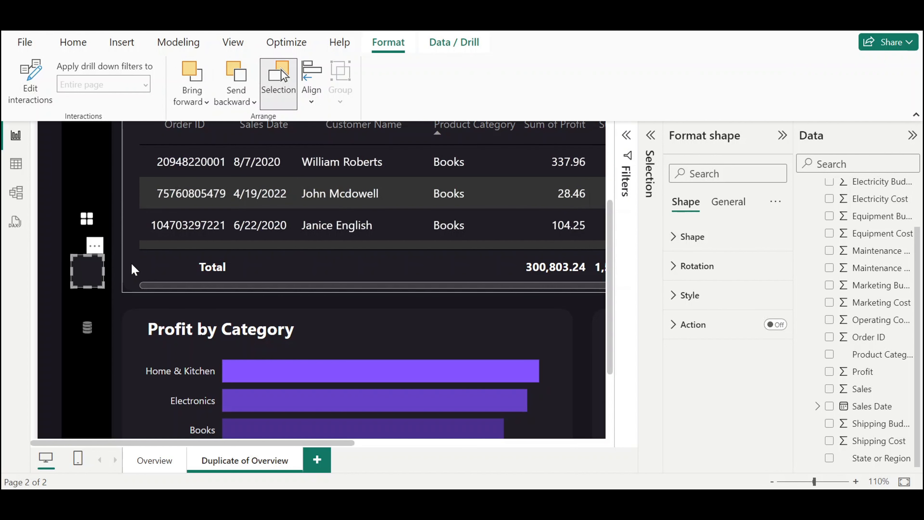
pyautogui.click(115, 306)
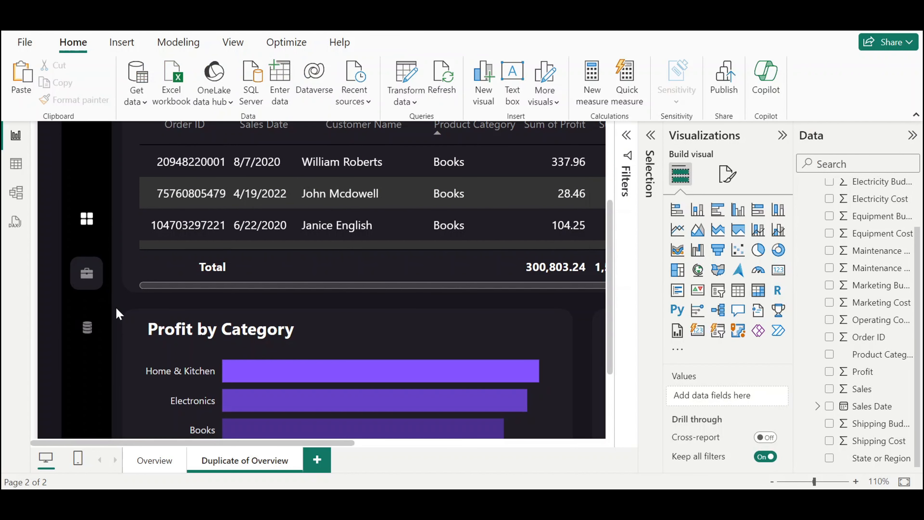
# Replace the gray briefcase icon in the sidebar with the white one from the page header, centered on the highlight square
pyautogui.scroll(-2, 116, 306)
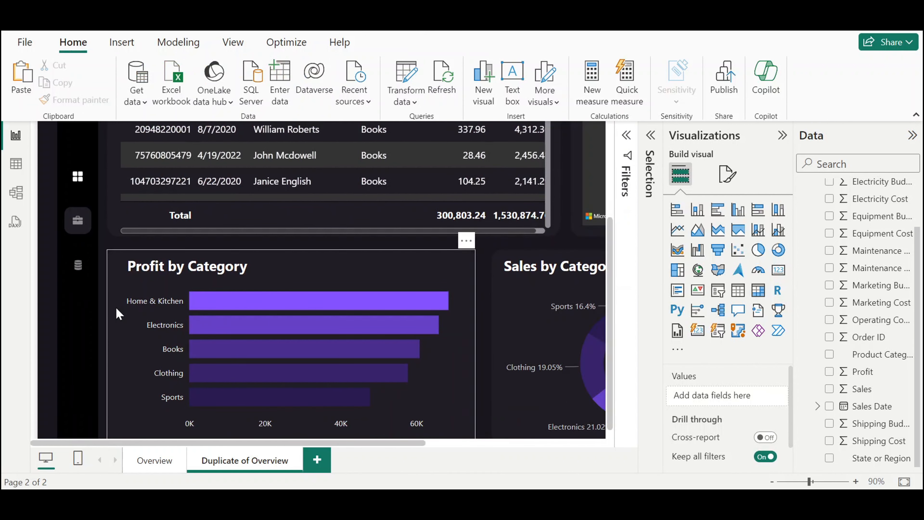
pyautogui.scroll(3, 91, 245)
pyautogui.scroll(-1, 108, 273)
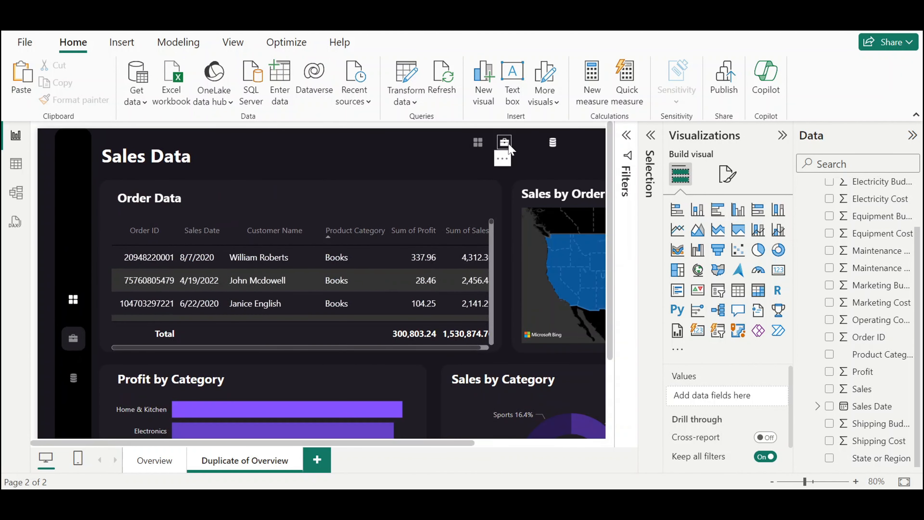
pyautogui.moveTo(503, 159); pyautogui.dragTo(74, 335)
pyautogui.scroll(5, 91, 339)
pyautogui.scroll(-3, 90, 338)
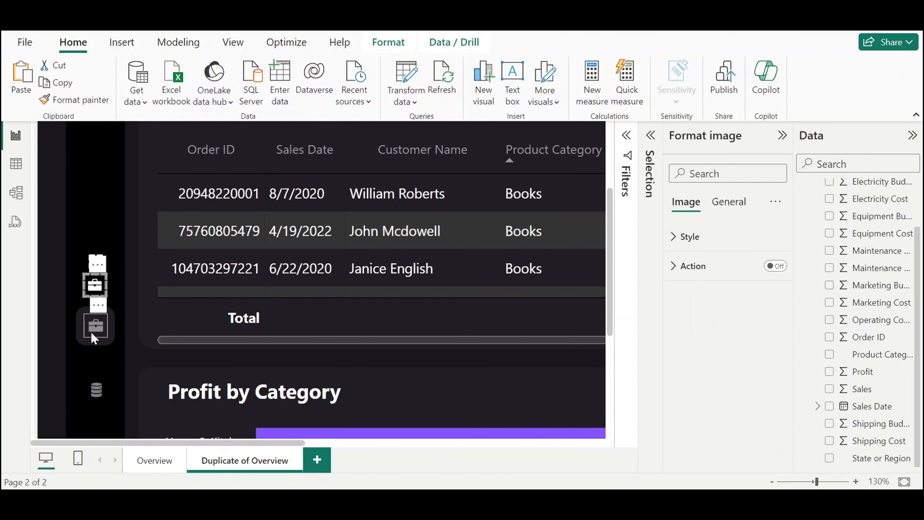
pyautogui.moveTo(95, 283); pyautogui.dragTo(94, 329)
pyautogui.press('Delete')
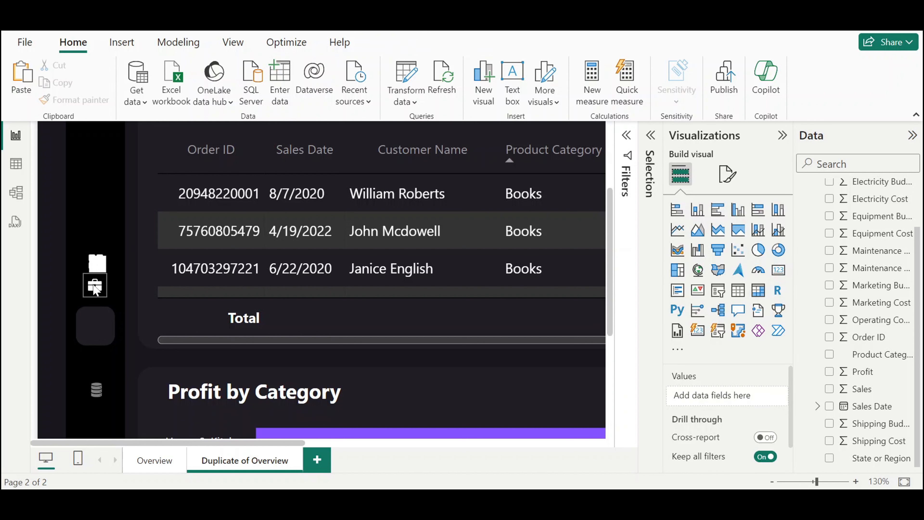
pyautogui.moveTo(97, 280); pyautogui.dragTo(106, 309)
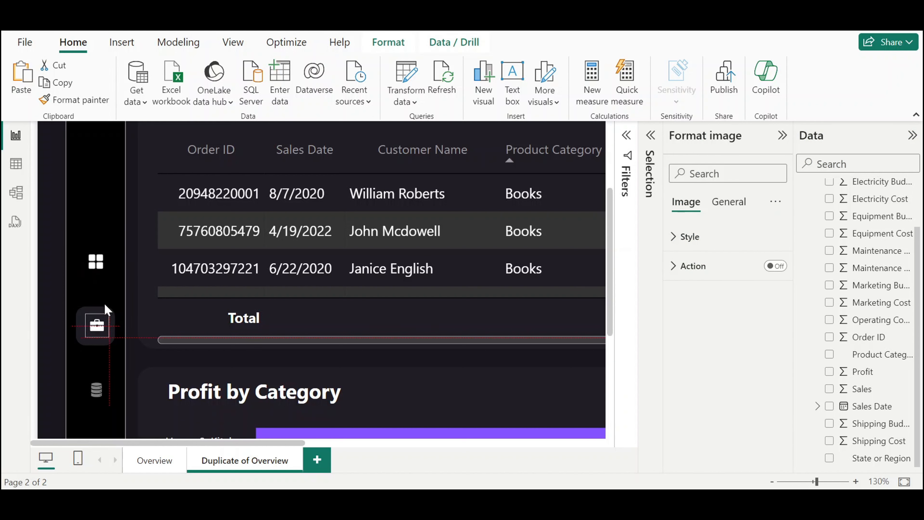
pyautogui.click(128, 298)
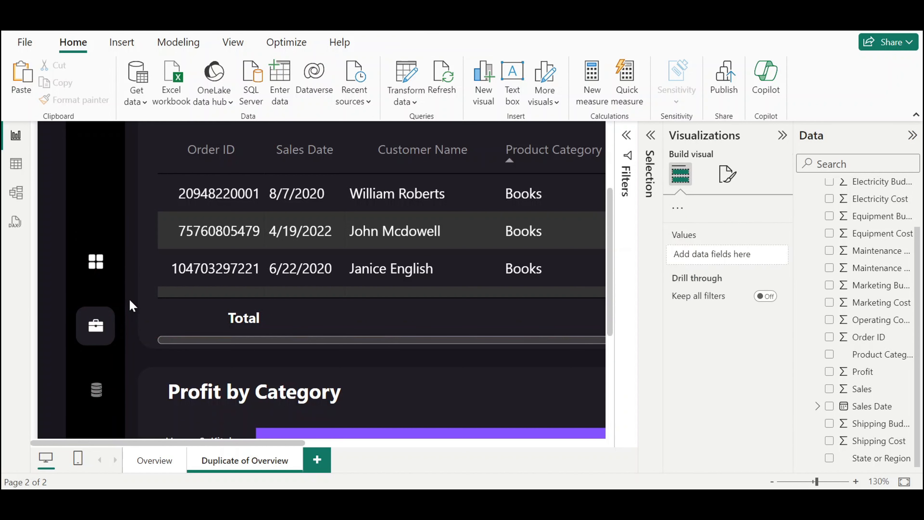
# Replace the sidebar's white grid icon with the gray grid icon from the page header, placed above the briefcase
pyautogui.moveTo(103, 269)
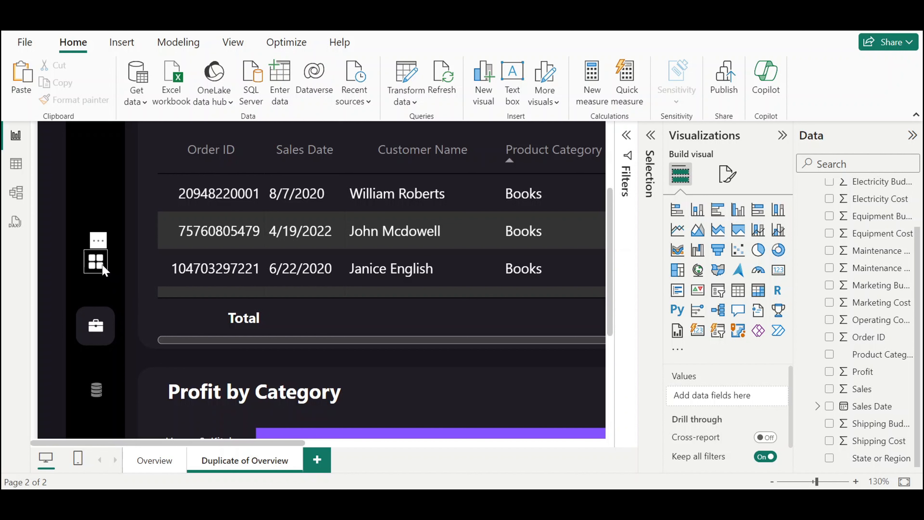
pyautogui.scroll(-4, 213, 314)
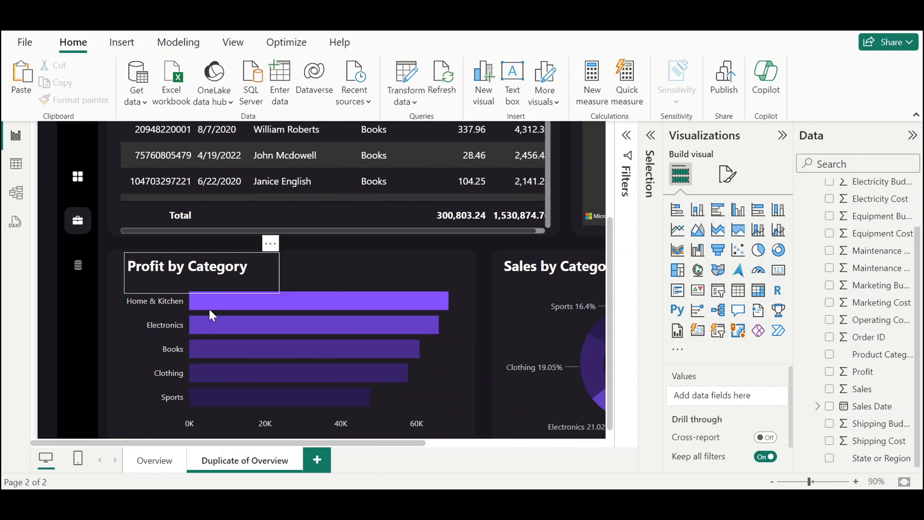
pyautogui.moveTo(531, 145)
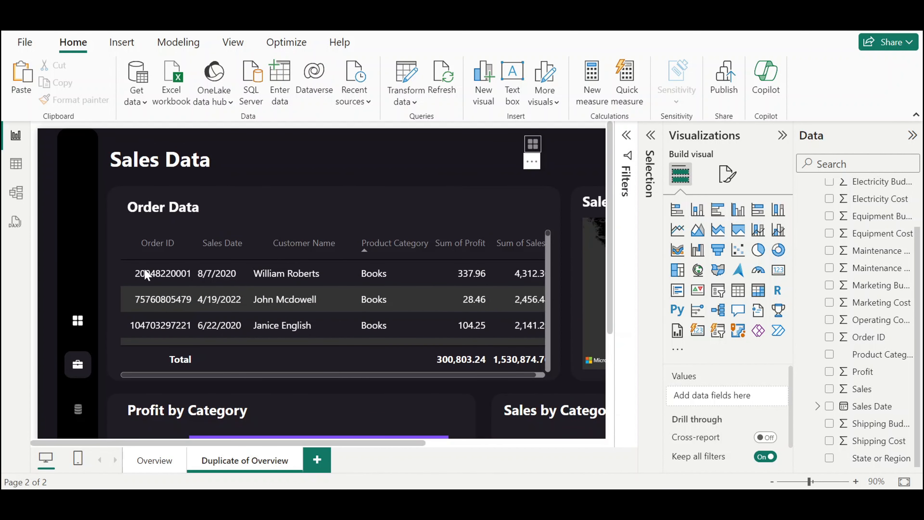
pyautogui.click(77, 320)
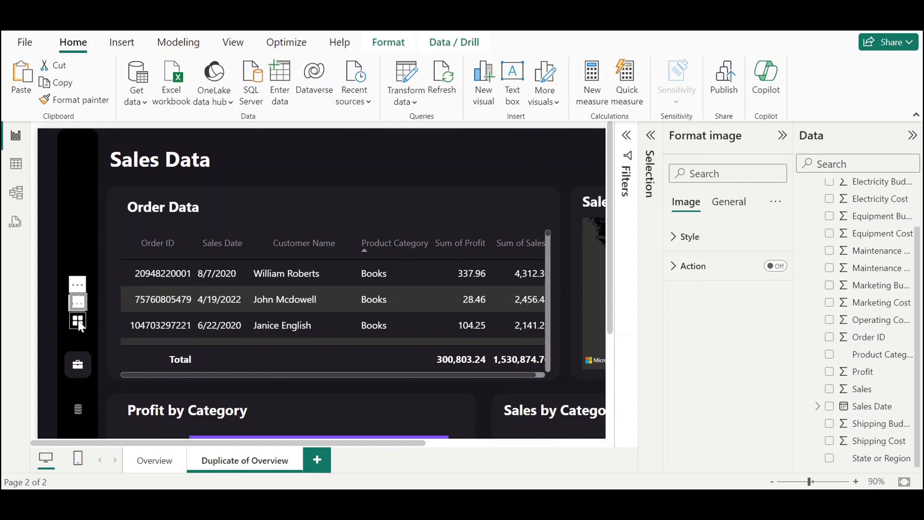
pyautogui.moveTo(80, 326); pyautogui.dragTo(83, 302)
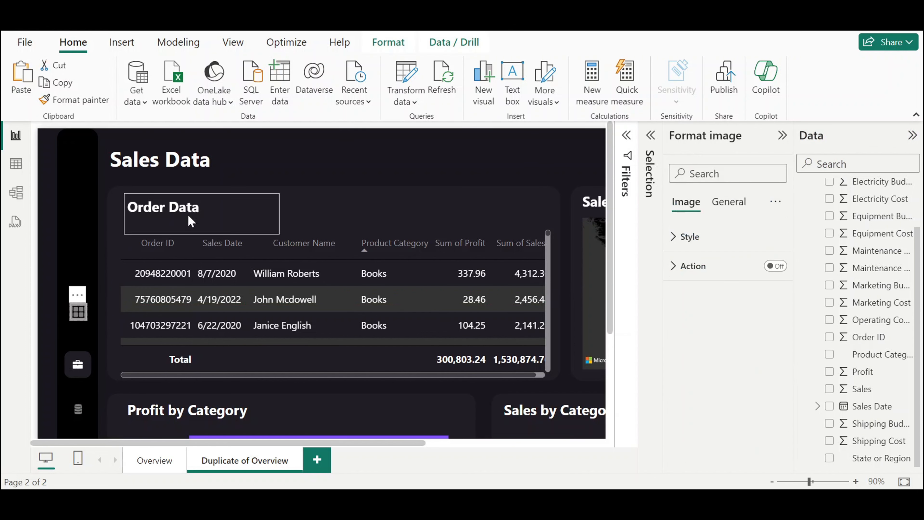
pyautogui.click(250, 173)
pyautogui.click(292, 160)
pyautogui.scroll(-4, 241, 319)
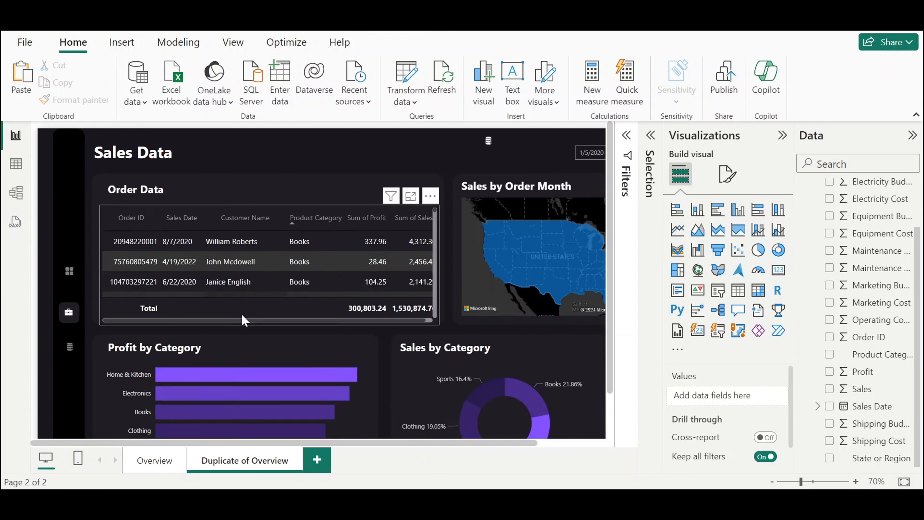
pyautogui.scroll(1, 241, 312)
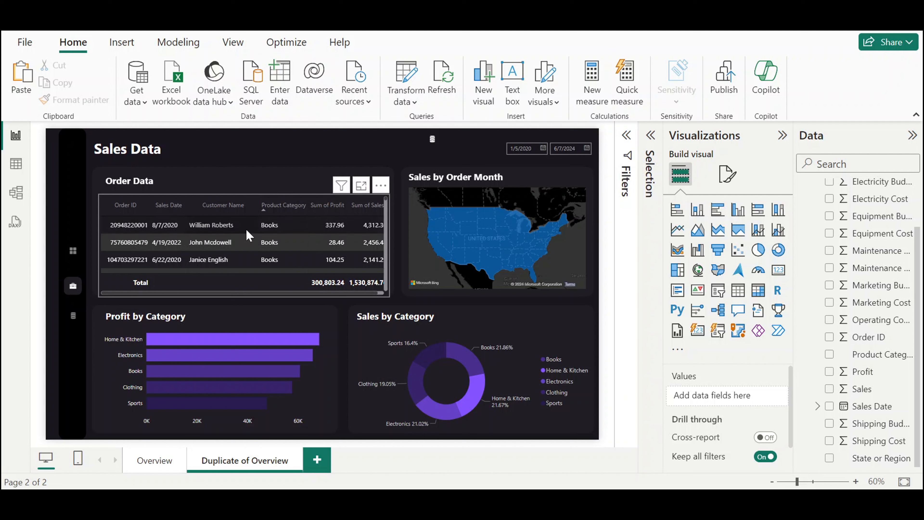
# Duplicate the finished report page and rename the original page as Sales Data
pyautogui.rightClick(253, 464)
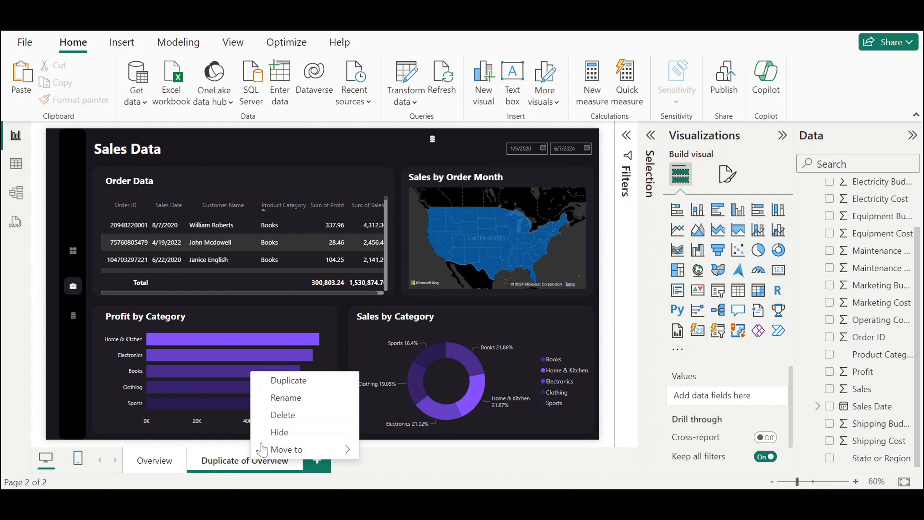
pyautogui.click(302, 381)
pyautogui.click(245, 466)
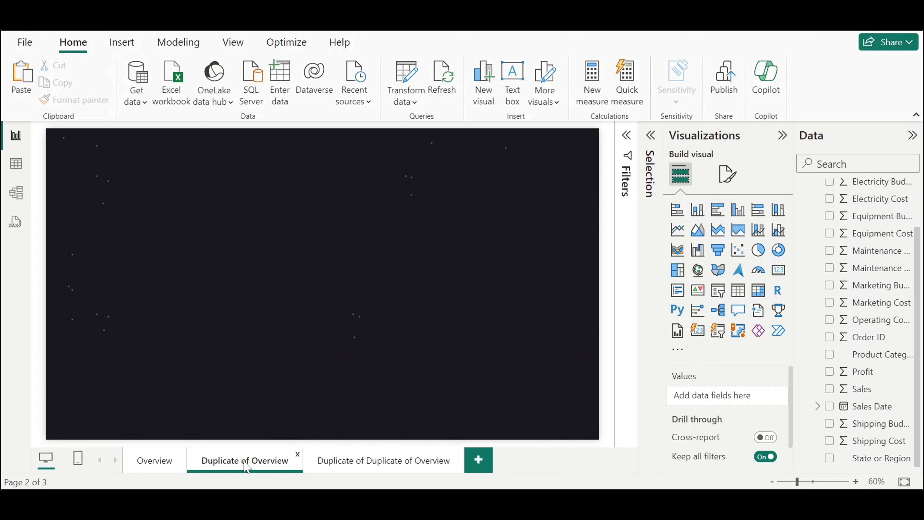
pyautogui.doubleClick(245, 460)
pyautogui.write('Sal')
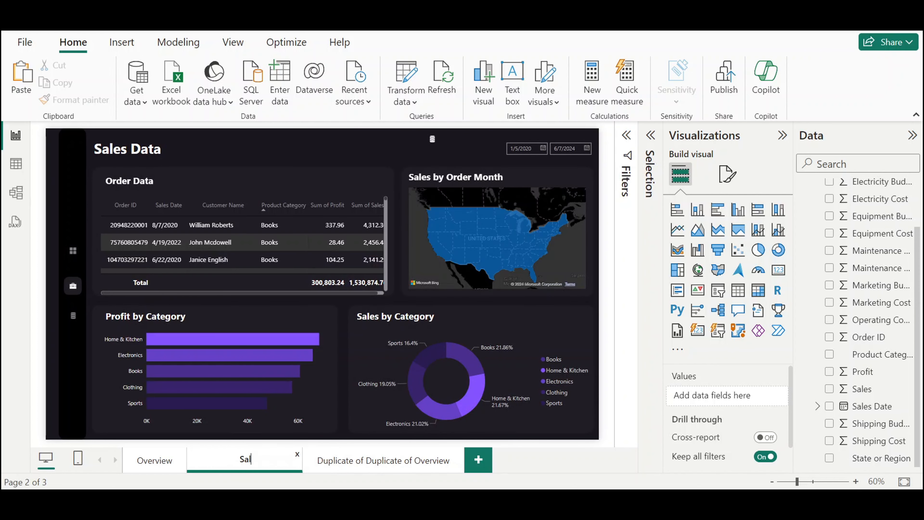
pyautogui.write('es Data')
# On the duplicated page, delete all charts, the table, the map and their background cards, keeping the title, date slicer and sidebar
pyautogui.click(381, 461)
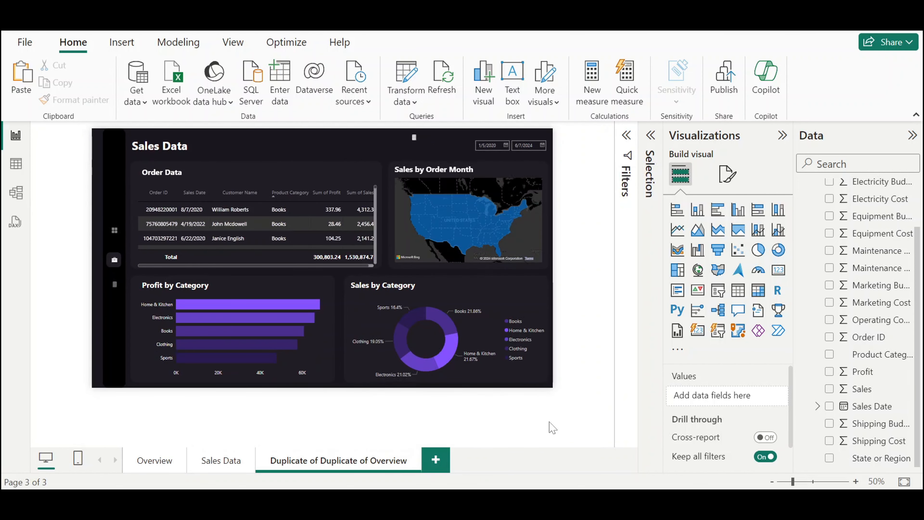
pyautogui.moveTo(553, 389); pyautogui.dragTo(132, 152)
pyautogui.press('Delete')
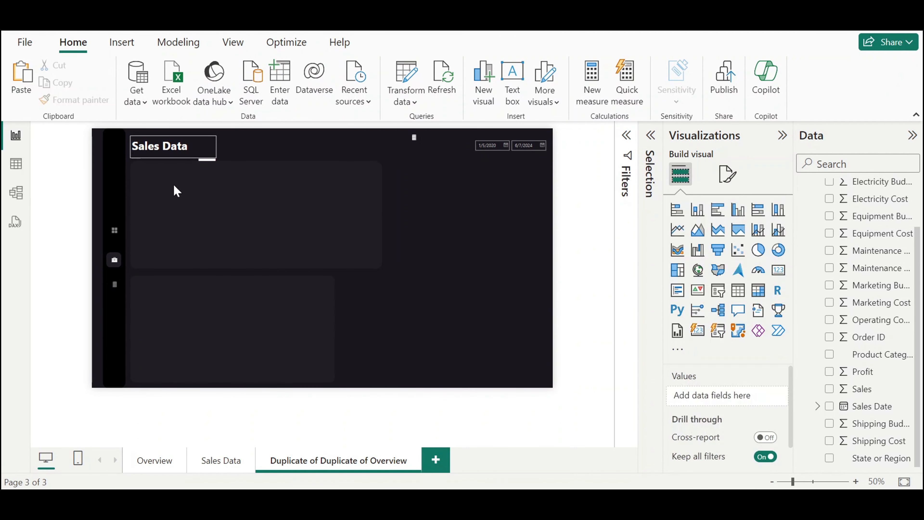
pyautogui.click(340, 240)
pyautogui.press('Delete')
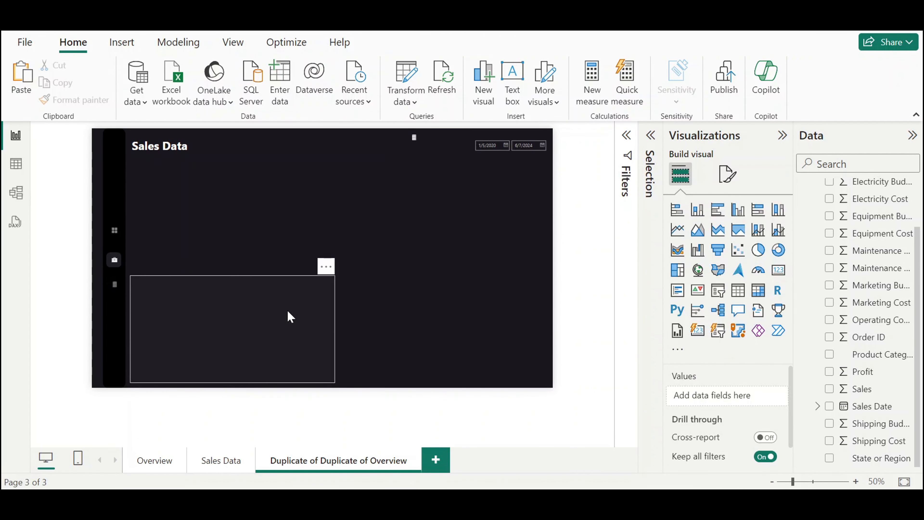
pyautogui.click(287, 312)
pyautogui.press('Delete')
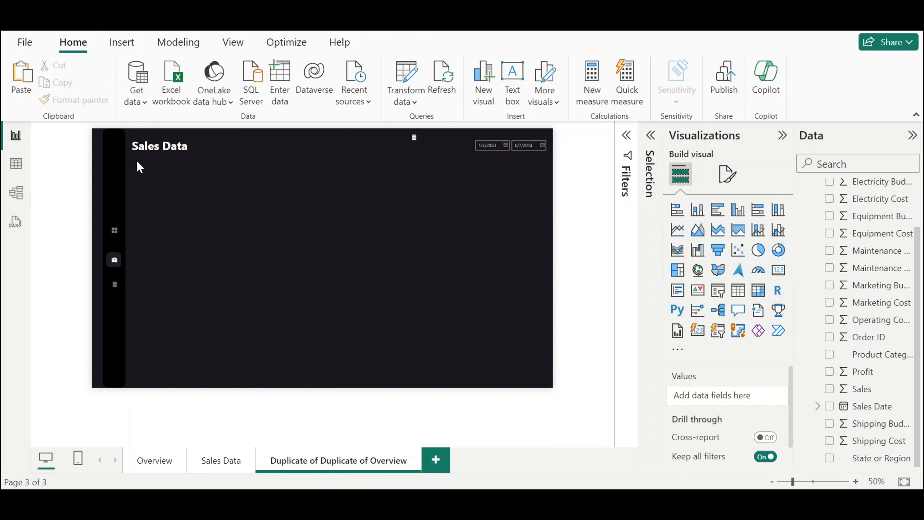
# Change the page title to Budget and Expenses and widen its text box so it fits on one line
pyautogui.tripleClick(160, 146)
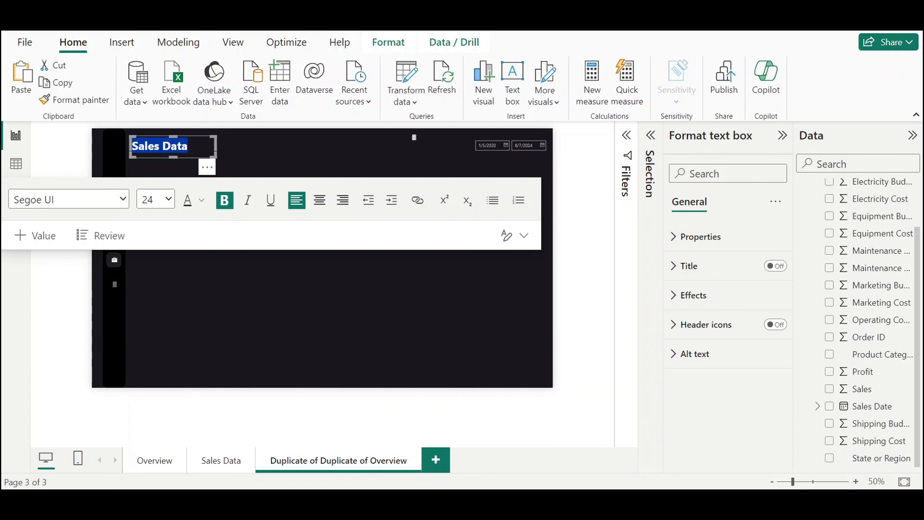
pyautogui.write('Bud')
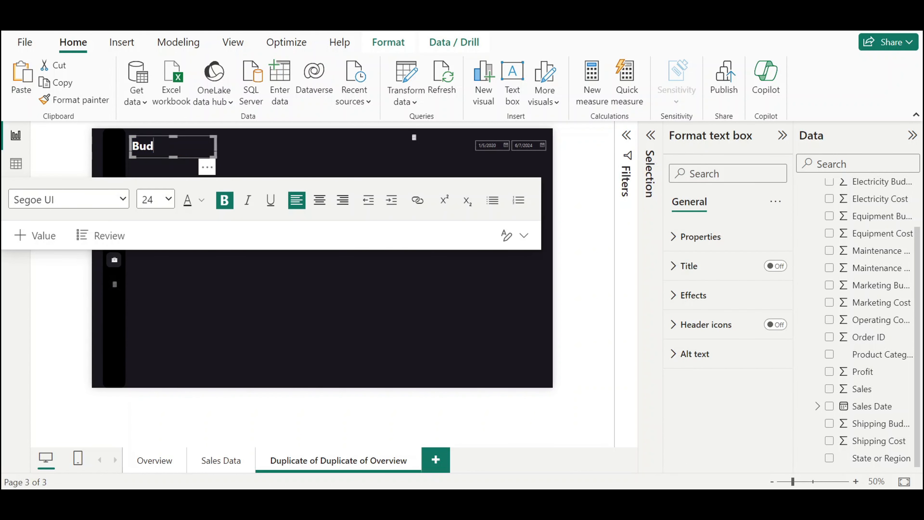
pyautogui.write('get and')
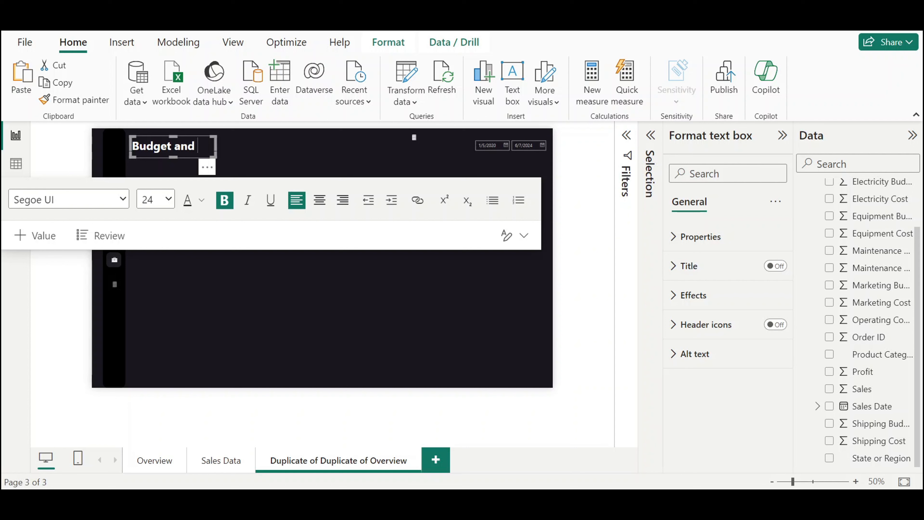
pyautogui.write(' Expenses')
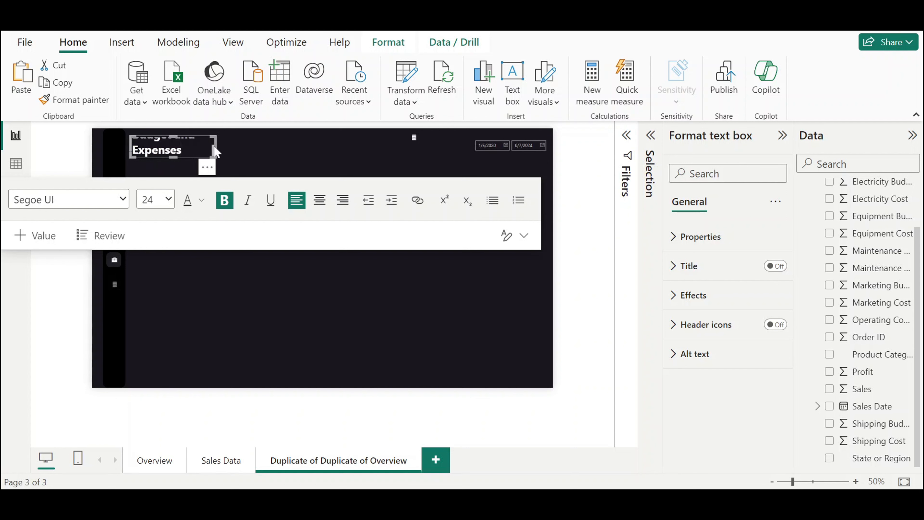
pyautogui.moveTo(216, 147); pyautogui.dragTo(264, 150)
pyautogui.click(266, 326)
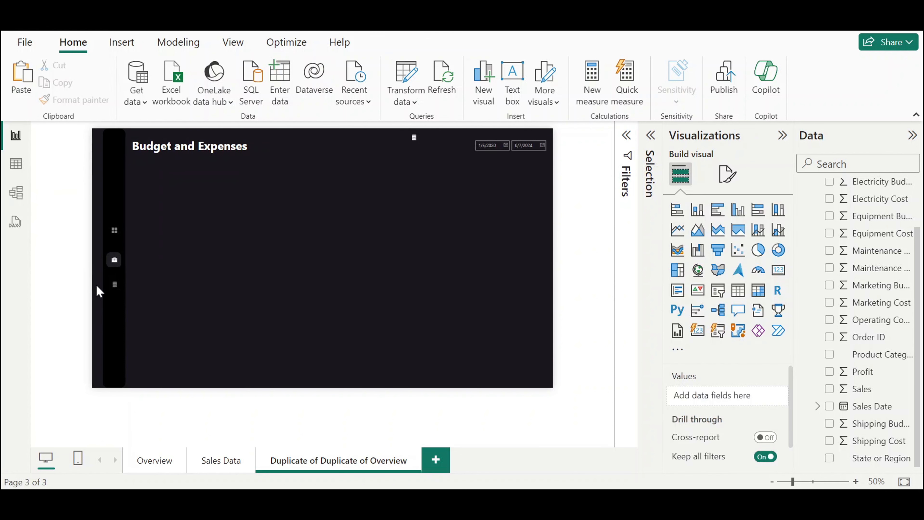
# Move the sidebar's rounded highlight square from the briefcase icon down to the database icon
pyautogui.scroll(6, 96, 283)
pyautogui.scroll(-3, 97, 288)
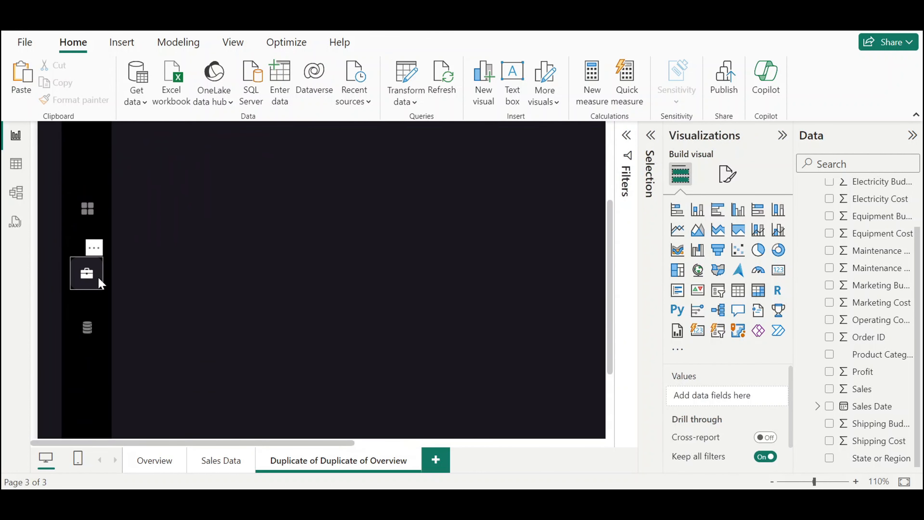
pyautogui.moveTo(98, 284); pyautogui.dragTo(98, 330)
pyautogui.click(167, 293)
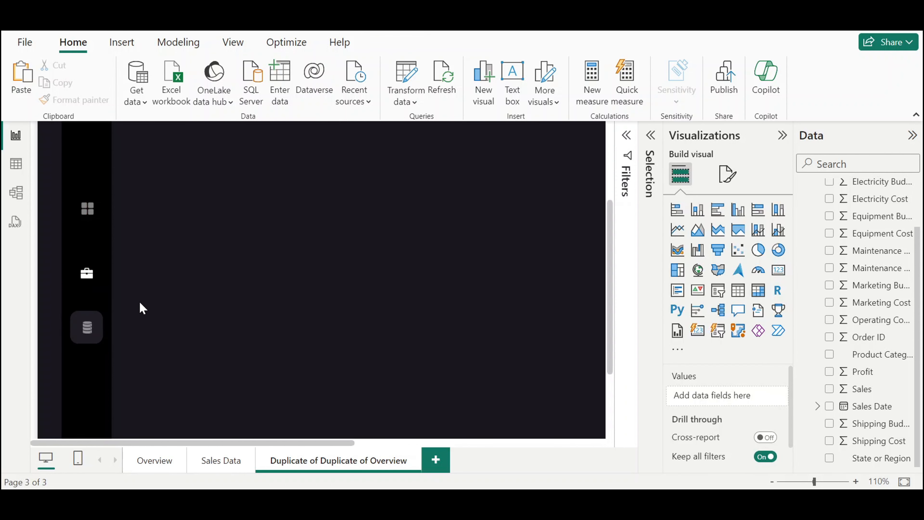
# Replace the sidebar's white briefcase icon with the gray one copied from the Overview page, placed between the grid and database icons
pyautogui.click(87, 273)
pyautogui.scroll(-3, 149, 275)
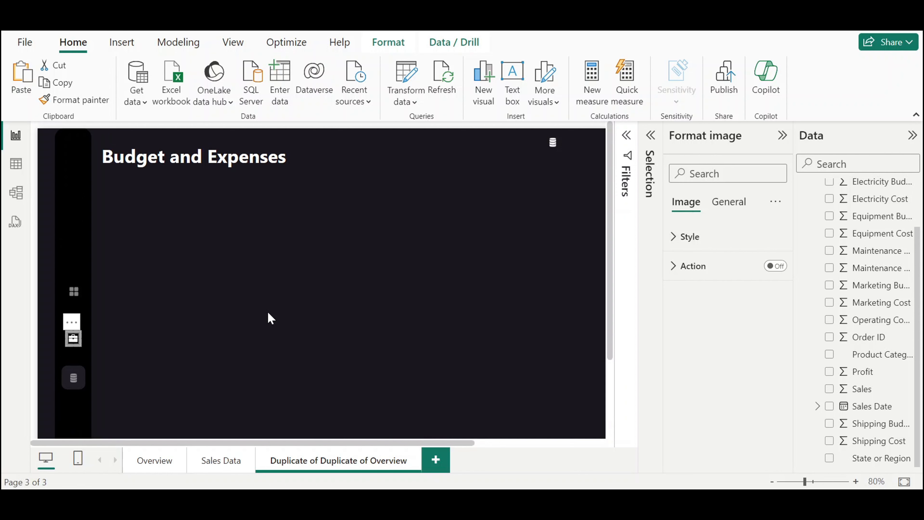
pyautogui.click(151, 465)
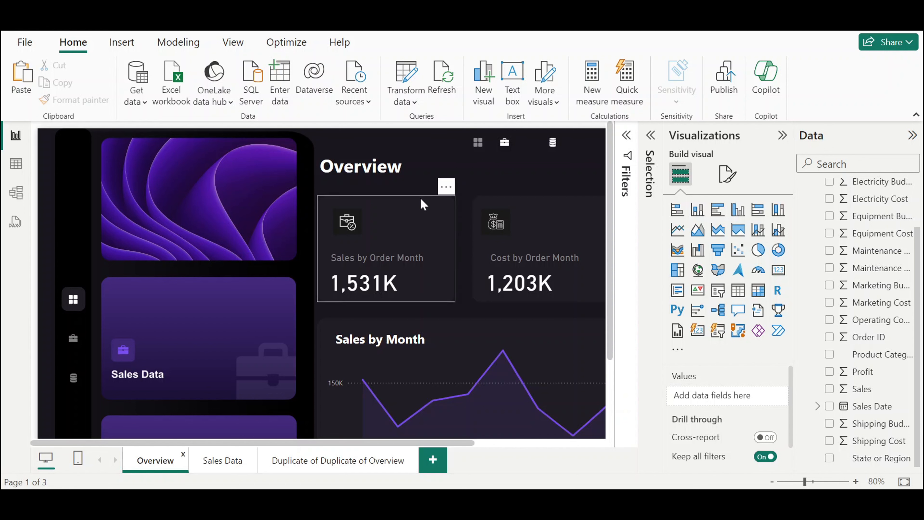
pyautogui.click(73, 340)
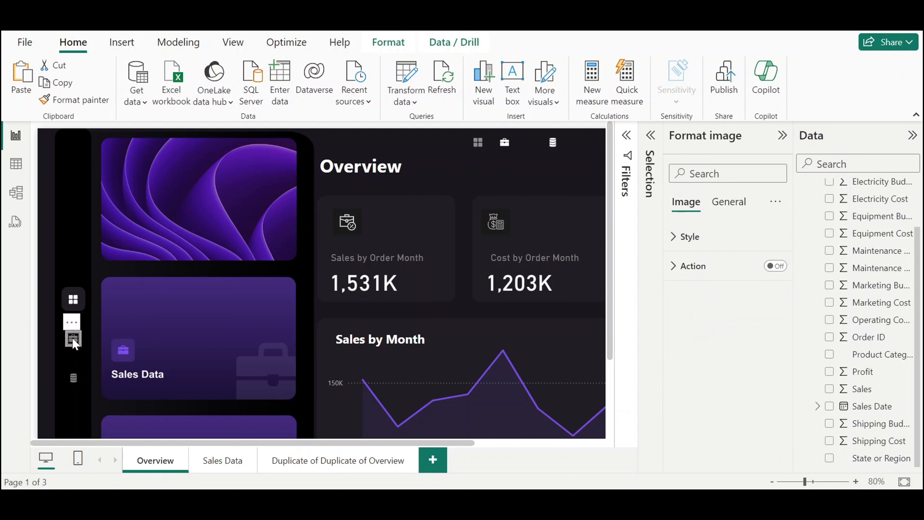
pyautogui.click(318, 462)
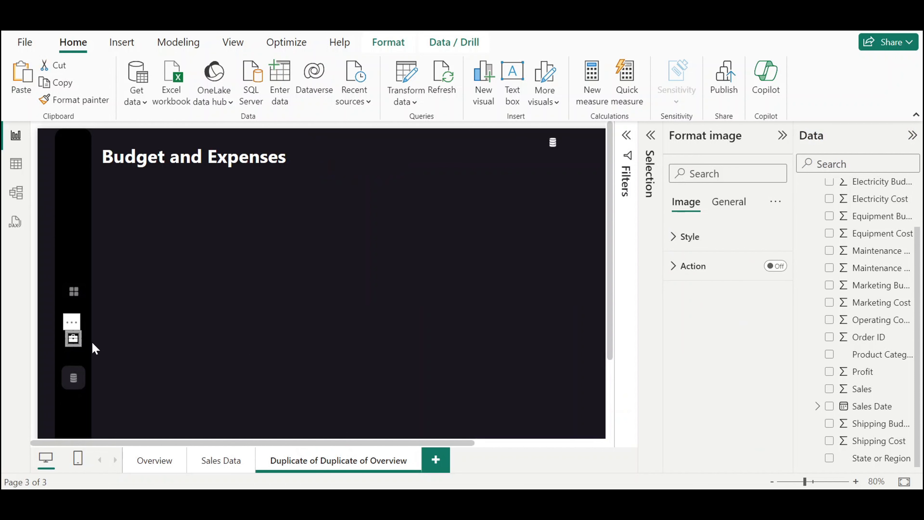
pyautogui.moveTo(70, 321); pyautogui.dragTo(72, 309)
pyautogui.click(72, 339)
pyautogui.press('Delete')
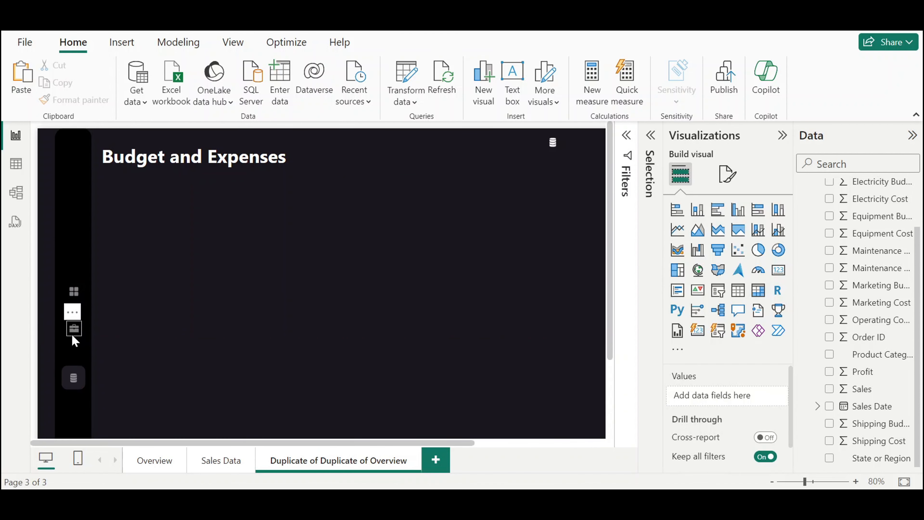
pyautogui.moveTo(75, 341); pyautogui.dragTo(74, 335)
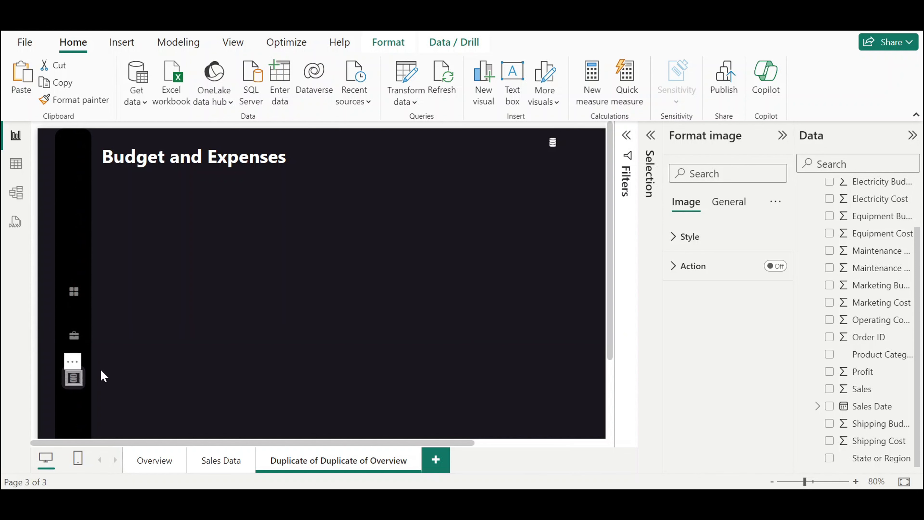
# Delete the sidebar's gray database icon and move the white one from the page header onto the highlight square
pyautogui.press('Delete')
pyautogui.moveTo(552, 142); pyautogui.dragTo(74, 380)
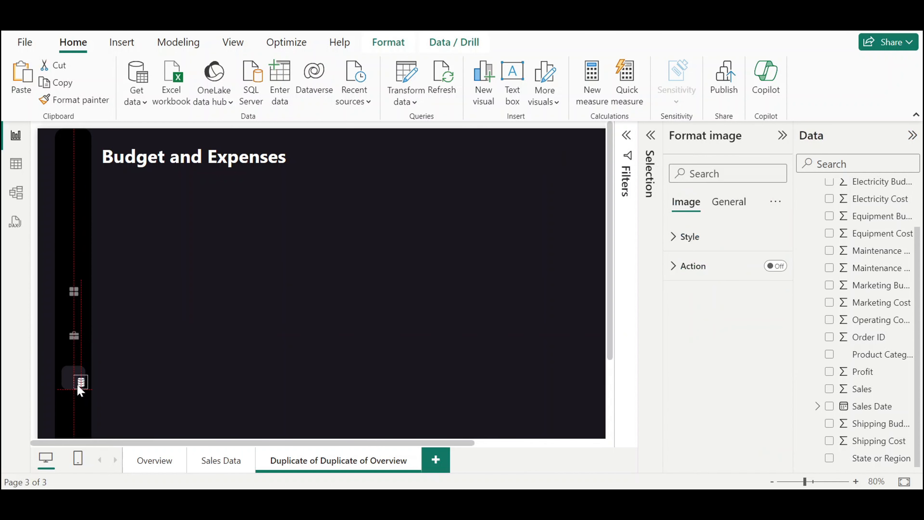
pyautogui.click(194, 346)
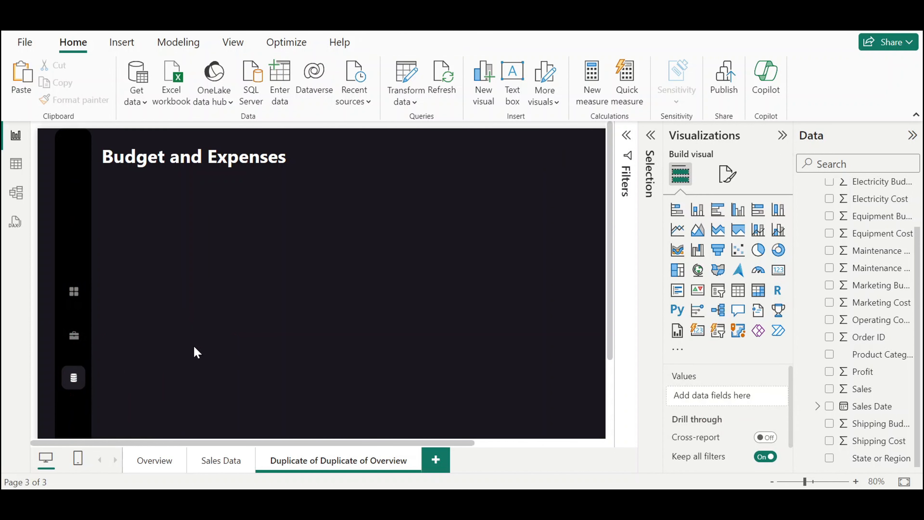
# Switch to the Metrix report's Budget page, copy the Marketing and Advertising card's background shape, and return to the Untitled report
pyautogui.scroll(-3, 194, 346)
pyautogui.scroll(1, 193, 347)
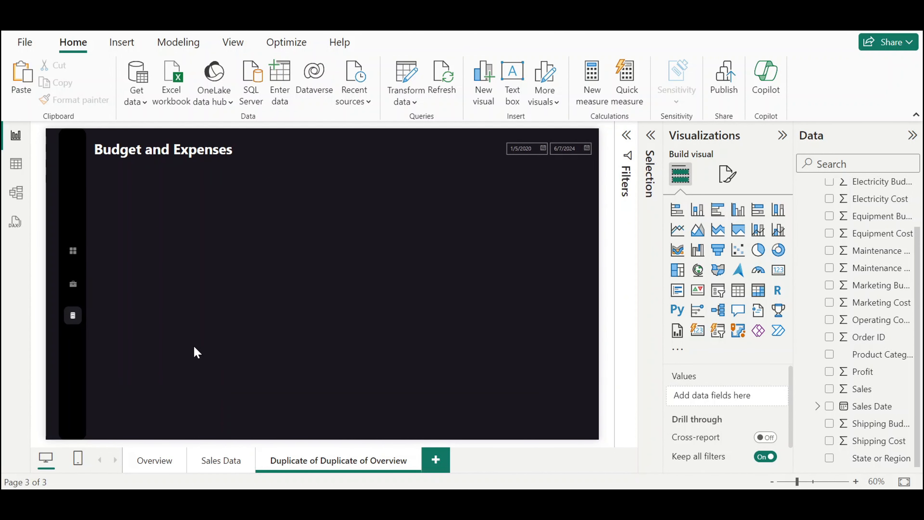
pyautogui.moveTo(606, 500)
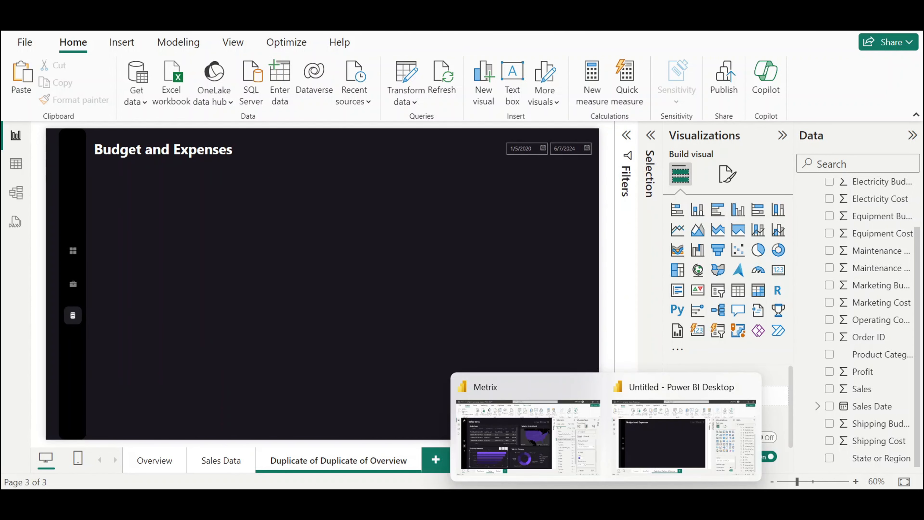
pyautogui.click(551, 440)
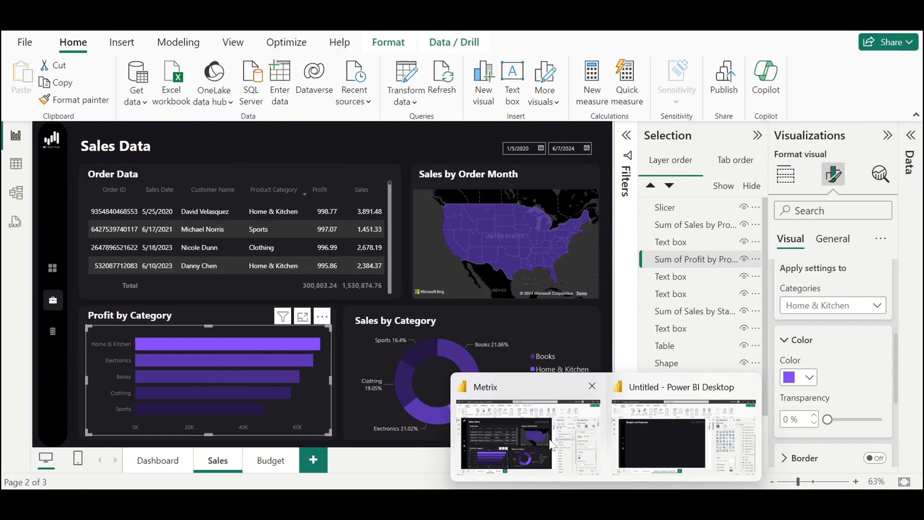
pyautogui.click(267, 461)
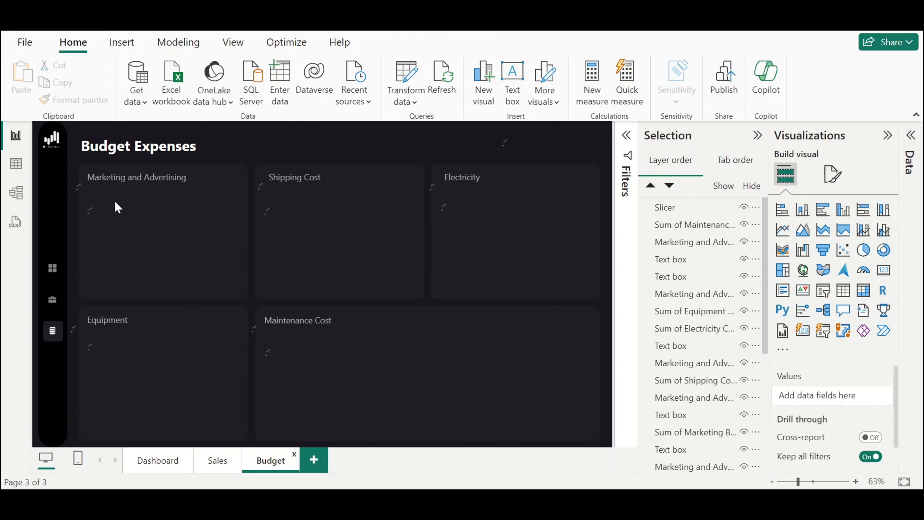
pyautogui.click(232, 167)
pyautogui.moveTo(606, 487)
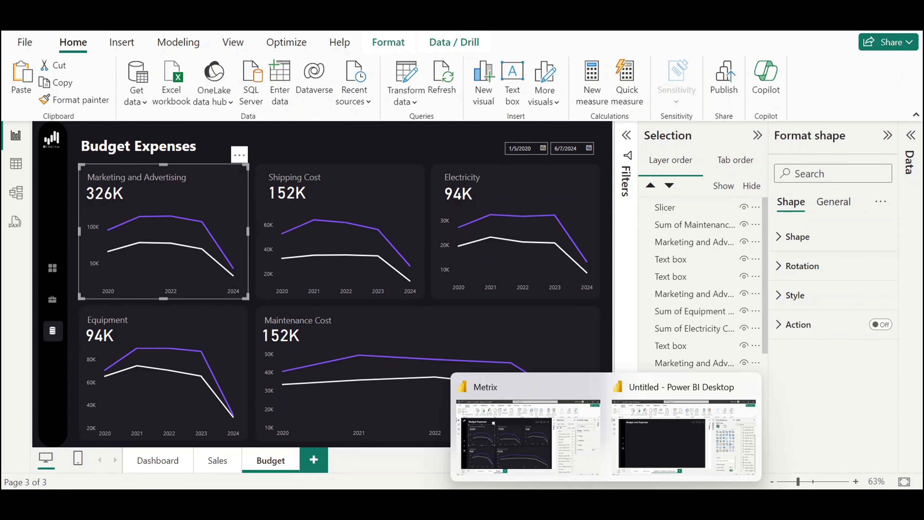
pyautogui.click(614, 454)
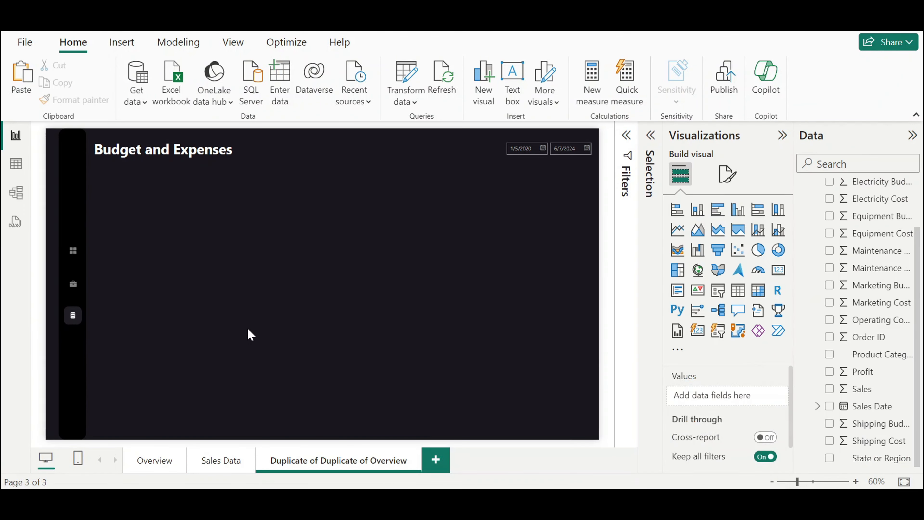
# Place the copied card shape below the Budget and Expenses title, next to the sidebar, and open its size properties
pyautogui.click(173, 221)
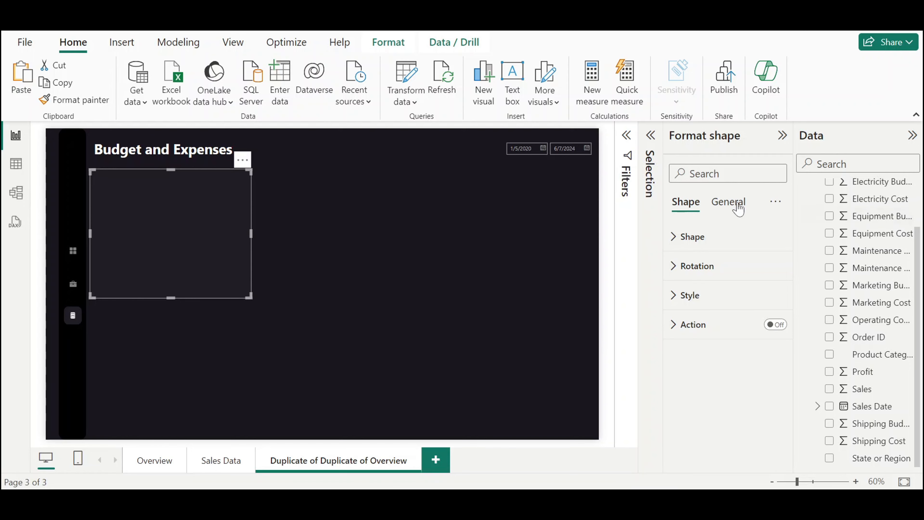
pyautogui.click(729, 202)
pyautogui.click(699, 237)
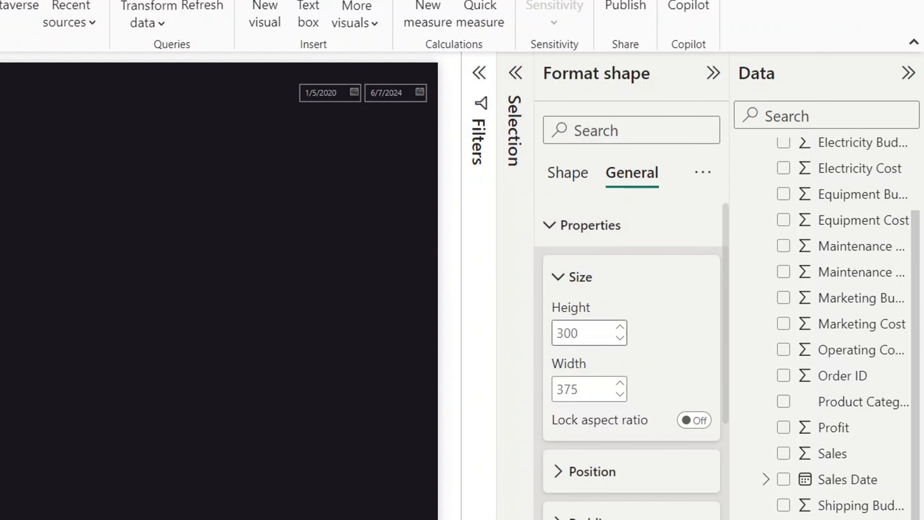
pyautogui.click(46, 269)
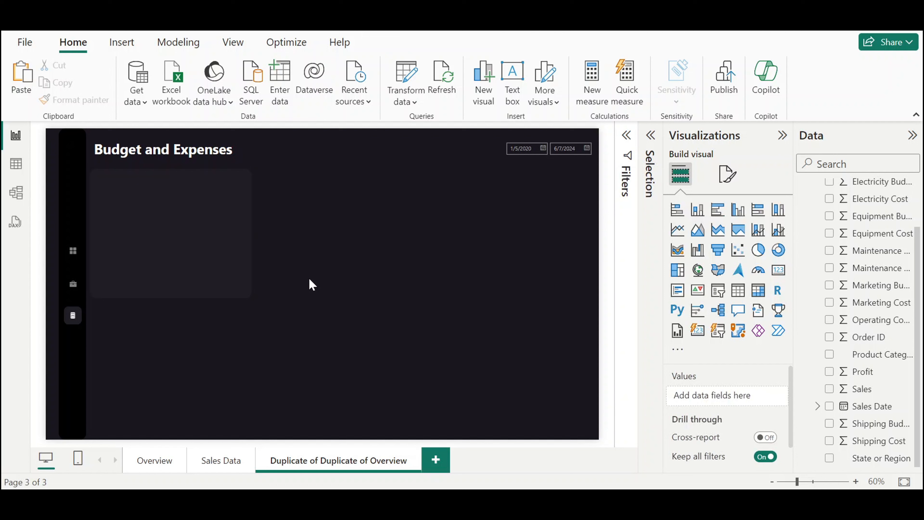
# Duplicate the card twice, placing one copy at the far end of the row and one in the middle
pyautogui.click(191, 213)
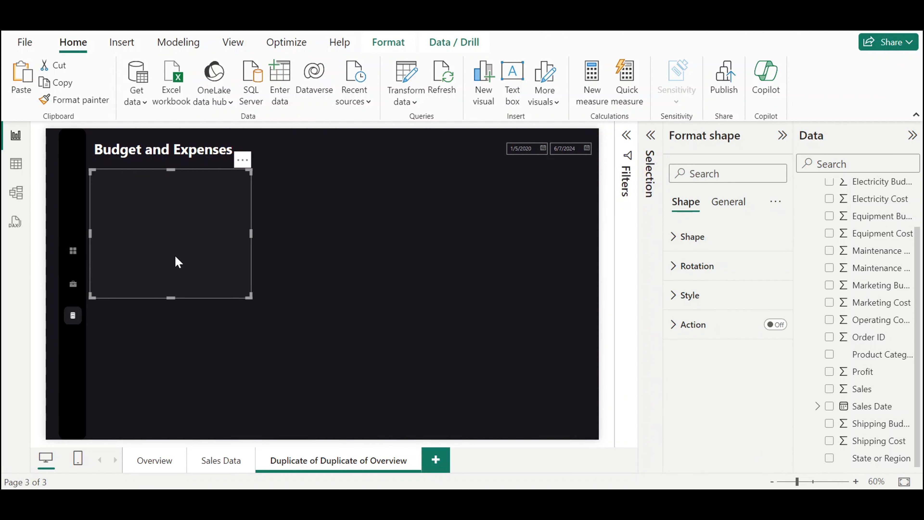
pyautogui.moveTo(176, 262); pyautogui.dragTo(522, 258)
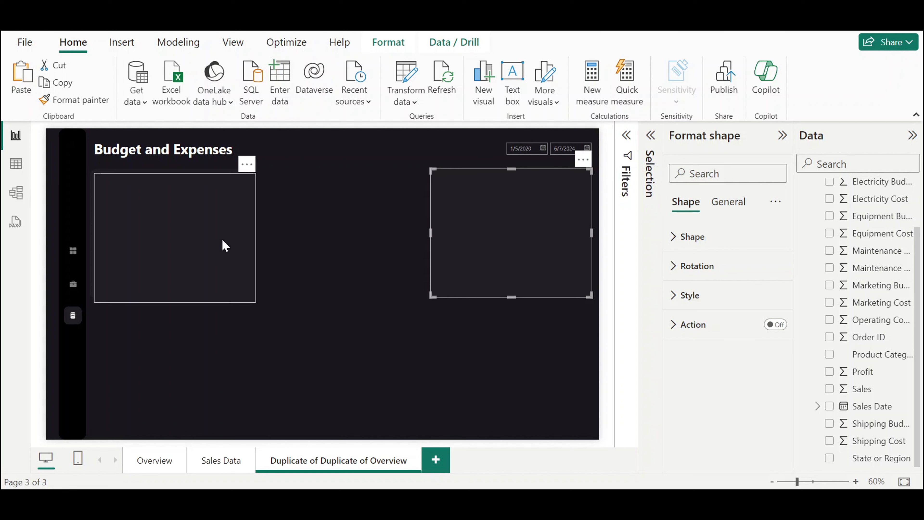
pyautogui.moveTo(222, 246); pyautogui.dragTo(363, 244)
# Align the tops of the three cards and distribute them horizontally
pyautogui.keyDown('ctrl'); pyautogui.click(175, 247); pyautogui.keyUp('ctrl')
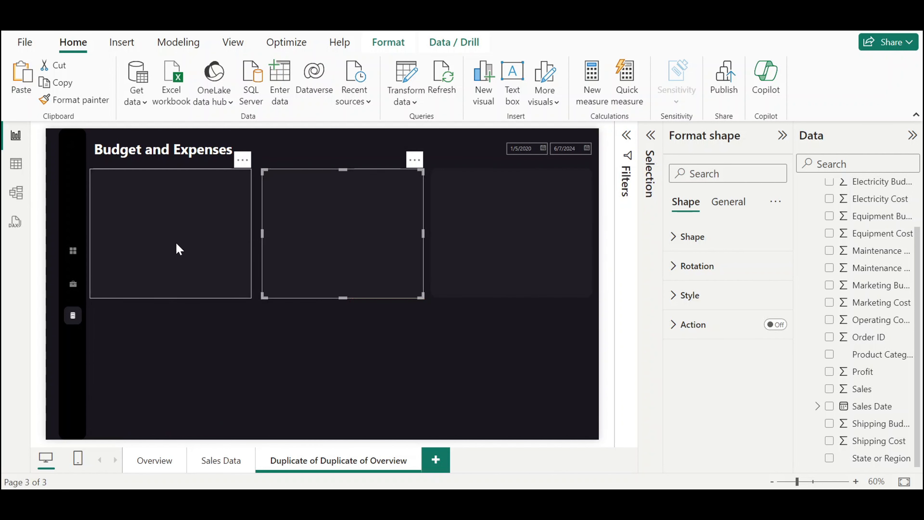
pyautogui.keyDown('ctrl'); pyautogui.click(502, 240); pyautogui.keyUp('ctrl')
pyautogui.click(388, 42)
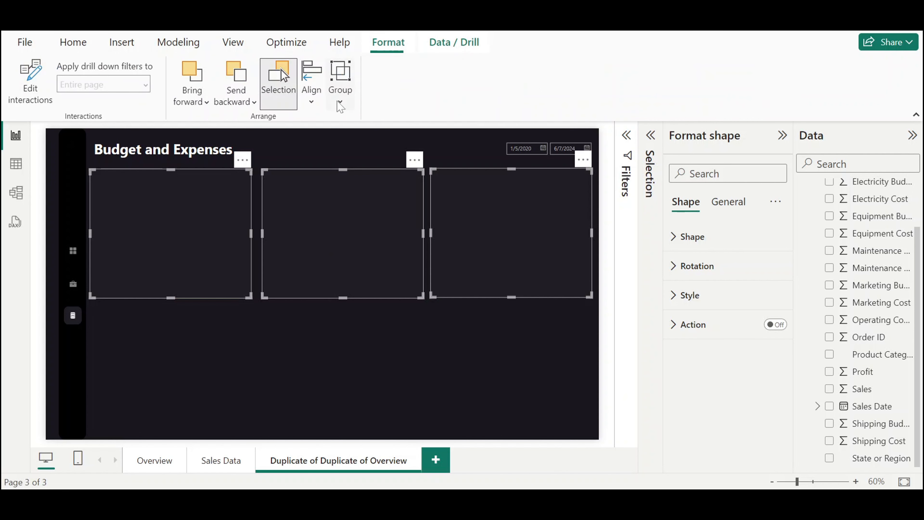
pyautogui.click(311, 87)
pyautogui.click(341, 198)
pyautogui.click(311, 87)
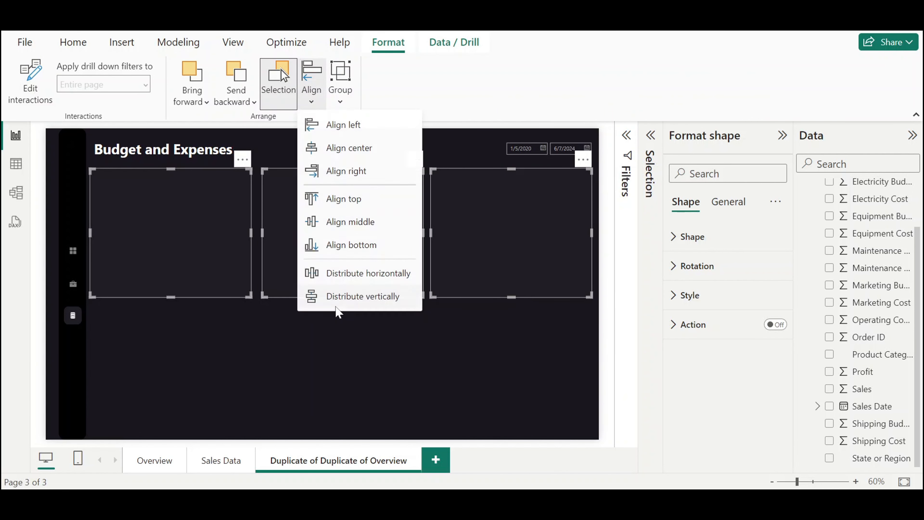
pyautogui.click(355, 277)
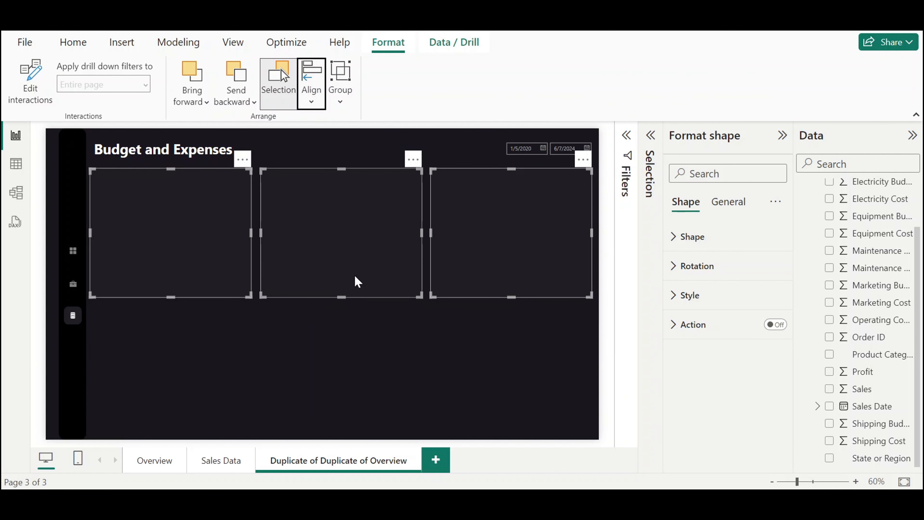
pyautogui.click(352, 352)
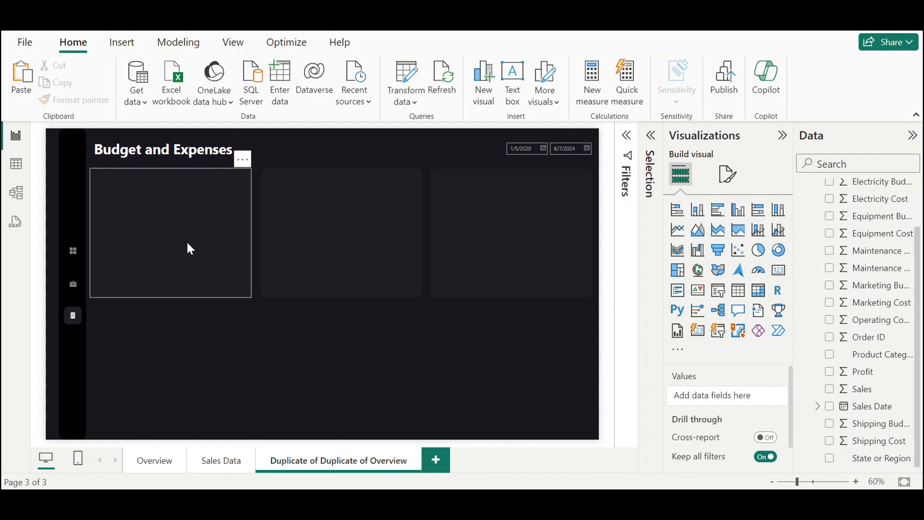
# Add a second row of two cards, widening the second one to span the middle and last columns
pyautogui.click(220, 227)
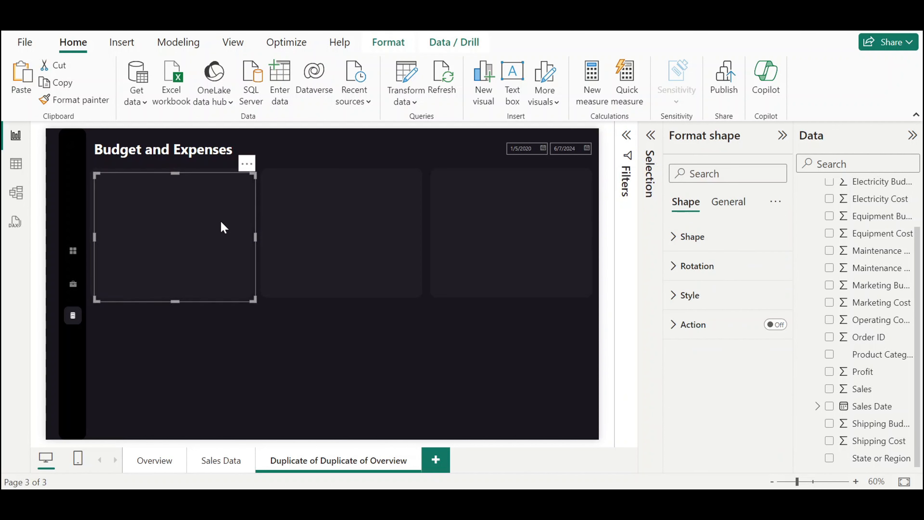
pyautogui.moveTo(220, 227); pyautogui.dragTo(355, 378)
pyautogui.hotkey('ctrl', 'c')
pyautogui.hotkey('ctrl', 'v')
pyautogui.moveTo(422, 370); pyautogui.dragTo(593, 393)
pyautogui.click(383, 159)
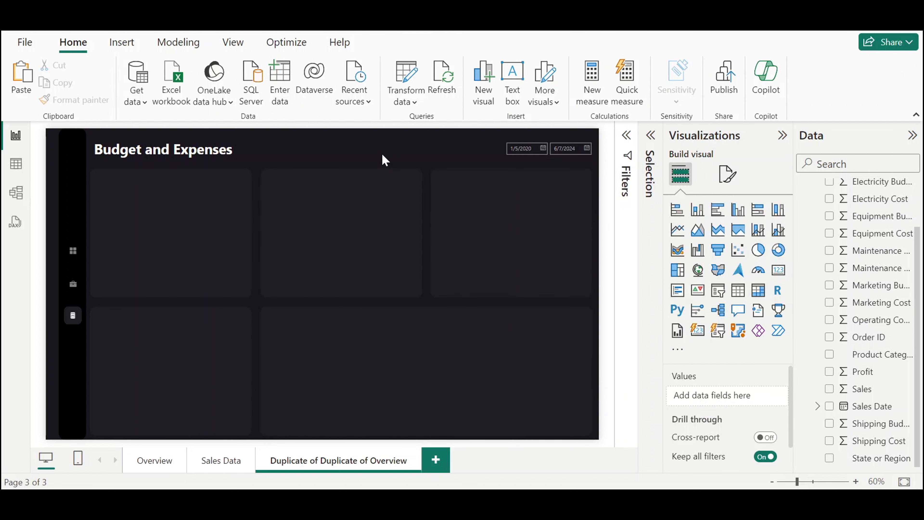
# Examine the Marketing and Advertising line chart on the Metrix report's Budget page, comparing marketing budget and cost
pyautogui.moveTo(605, 499)
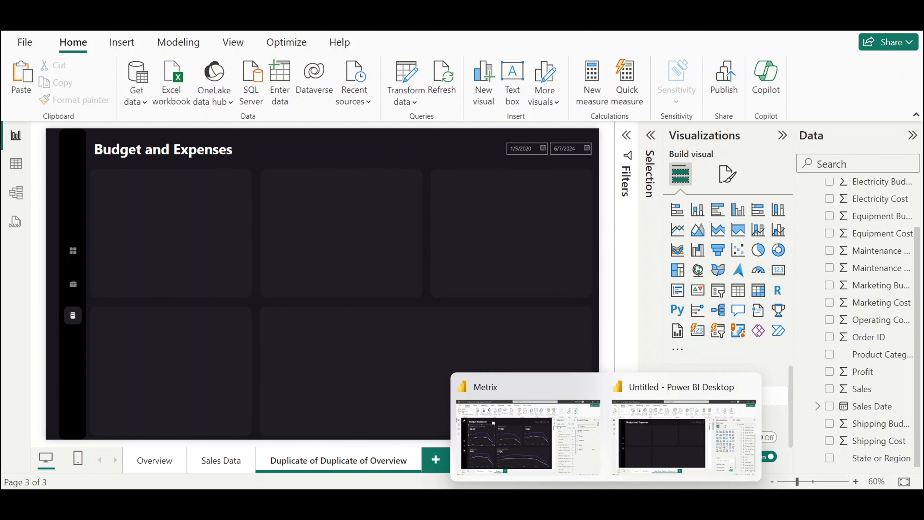
pyautogui.click(182, 176)
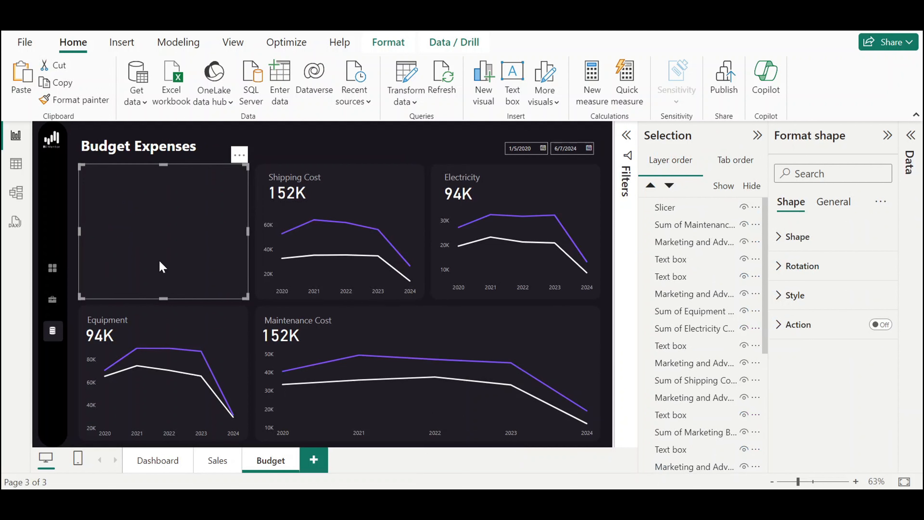
pyautogui.click(360, 156)
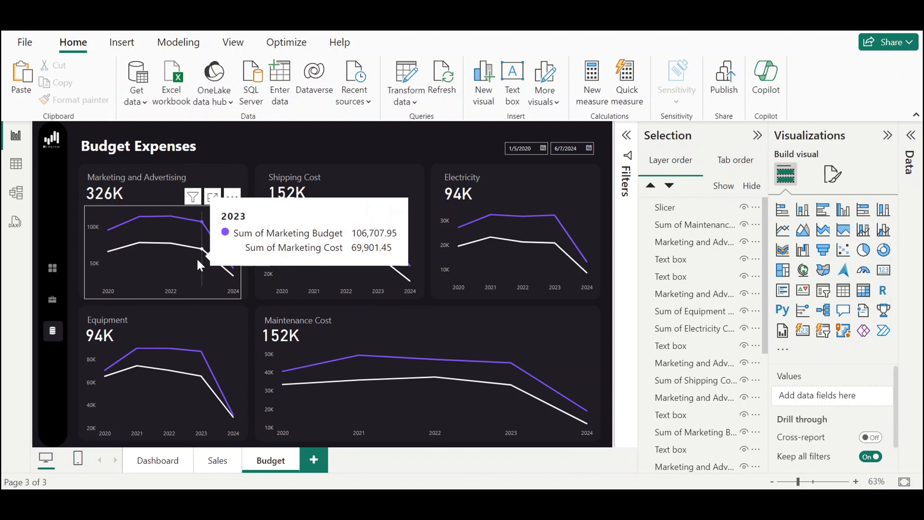
pyautogui.moveTo(225, 277)
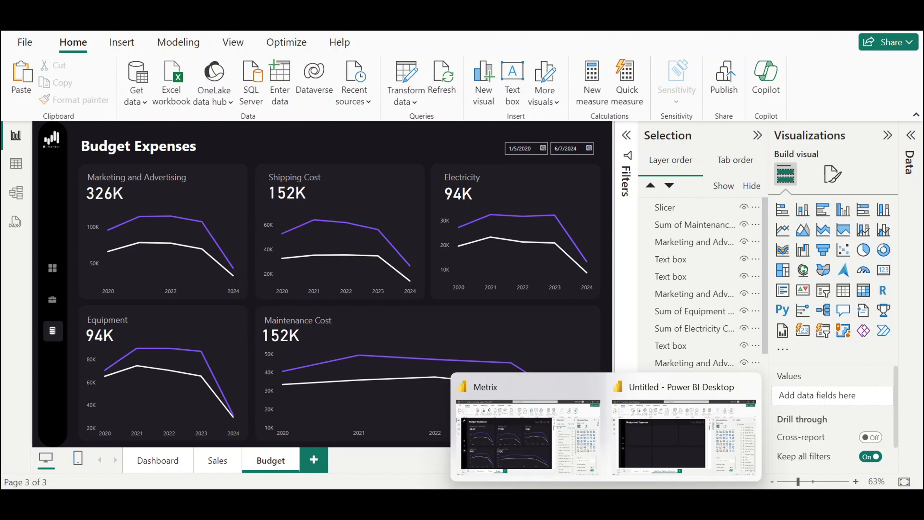
pyautogui.click(670, 438)
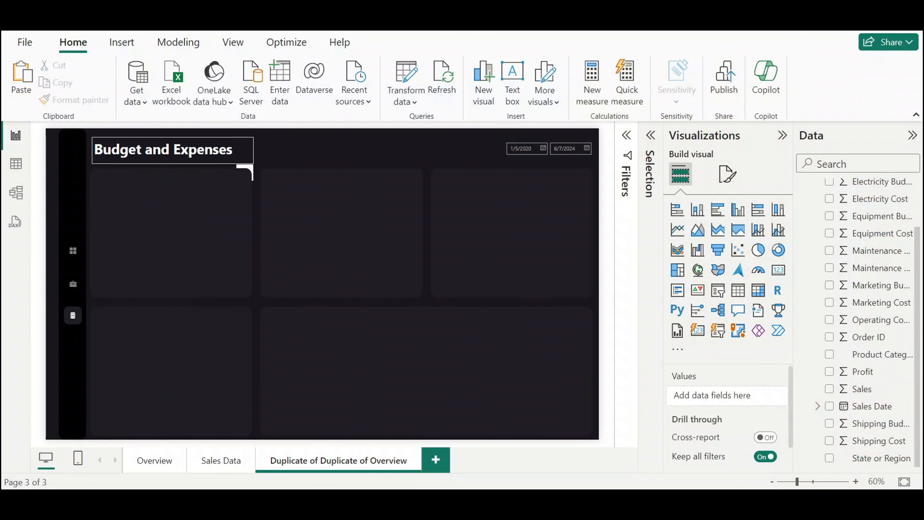
# Duplicate the Budget and Expenses title text box and place the copy at the top of the first card
pyautogui.click(213, 138)
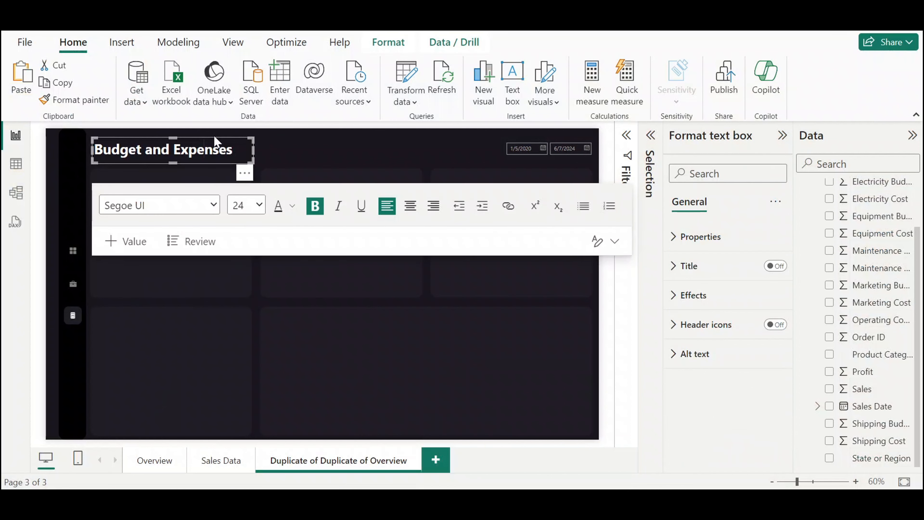
pyautogui.click(214, 136)
pyautogui.hotkey('ctrl', 'v')
pyautogui.hotkey('ctrl', 'z')
pyautogui.click(221, 140)
pyautogui.hotkey('ctrl', 'c')
pyautogui.hotkey('ctrl', 'v')
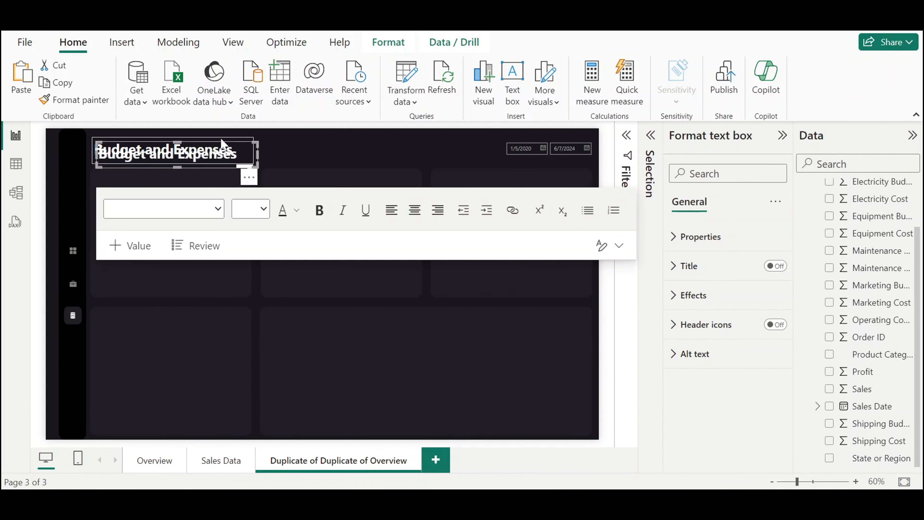
pyautogui.moveTo(245, 172); pyautogui.dragTo(248, 207)
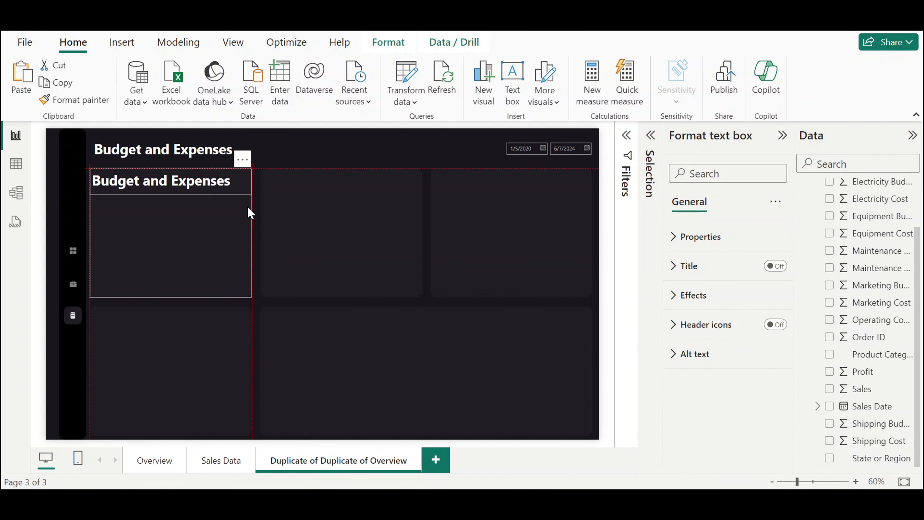
# Change the copied heading's text to Marketing and Advertising and set its font size to 14
pyautogui.tripleClick(210, 180)
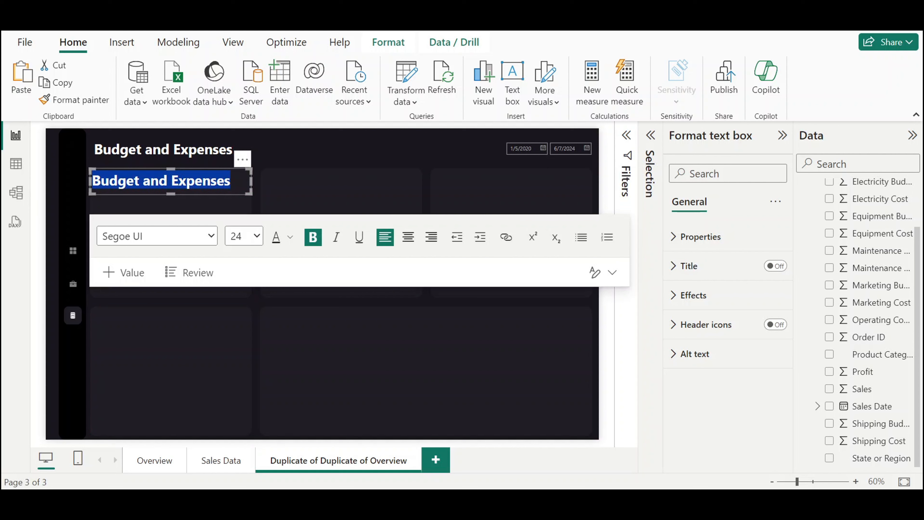
pyautogui.write('Marketing and Ad')
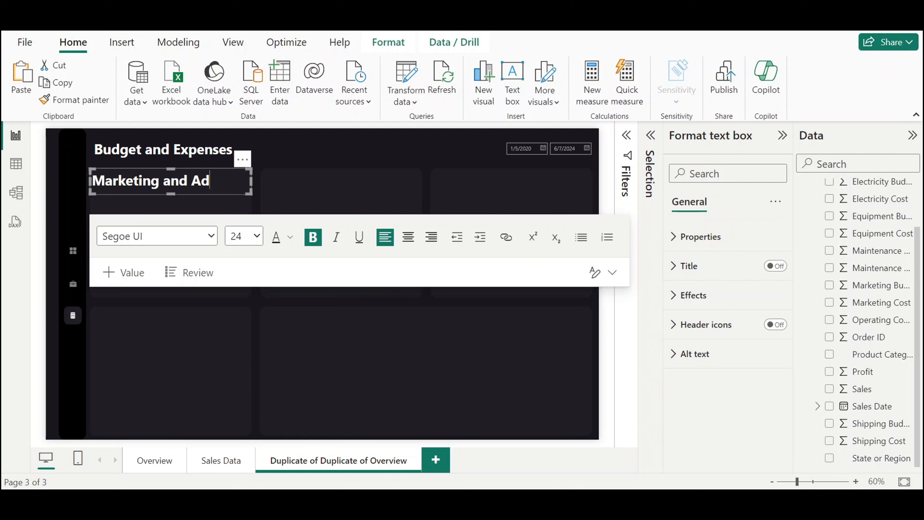
pyautogui.write('vertising')
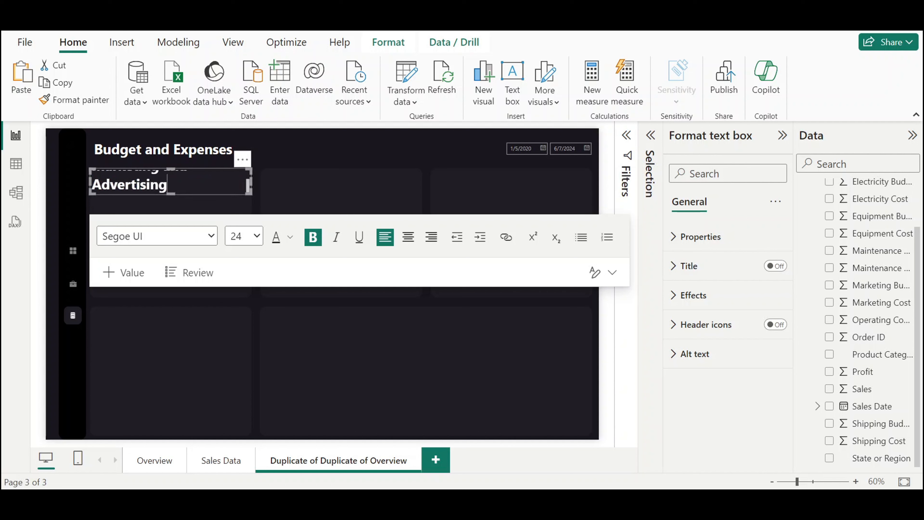
pyautogui.hotkey('ctrl', 'a')
pyautogui.click(254, 236)
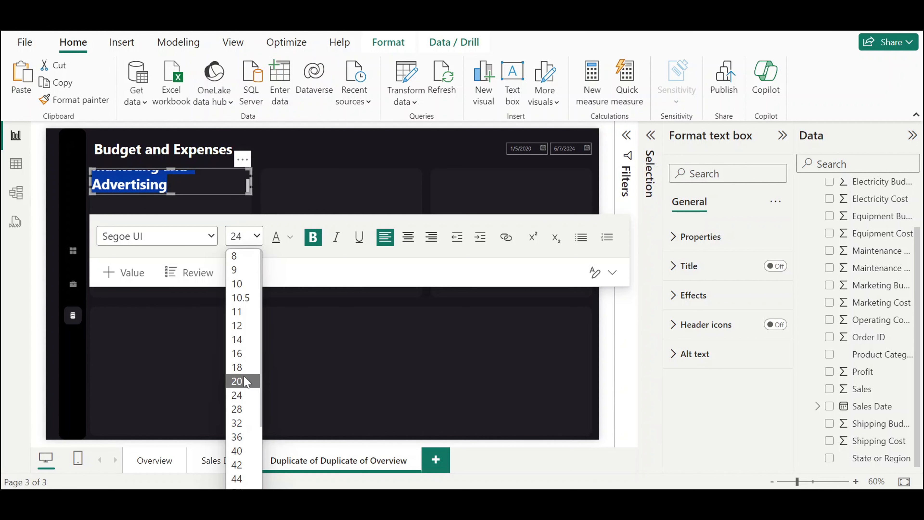
pyautogui.click(240, 340)
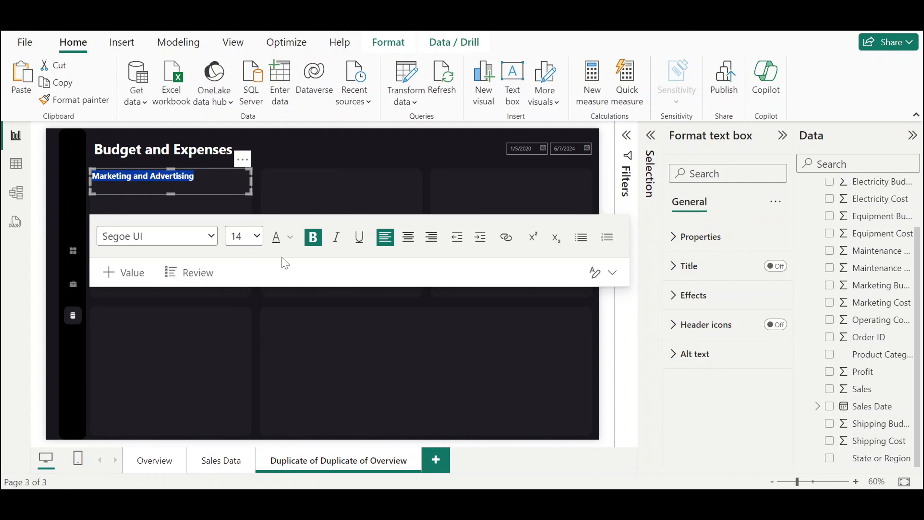
# Set the font color of the Marketing and Advertising heading to a dark gray theme color
pyautogui.click(291, 238)
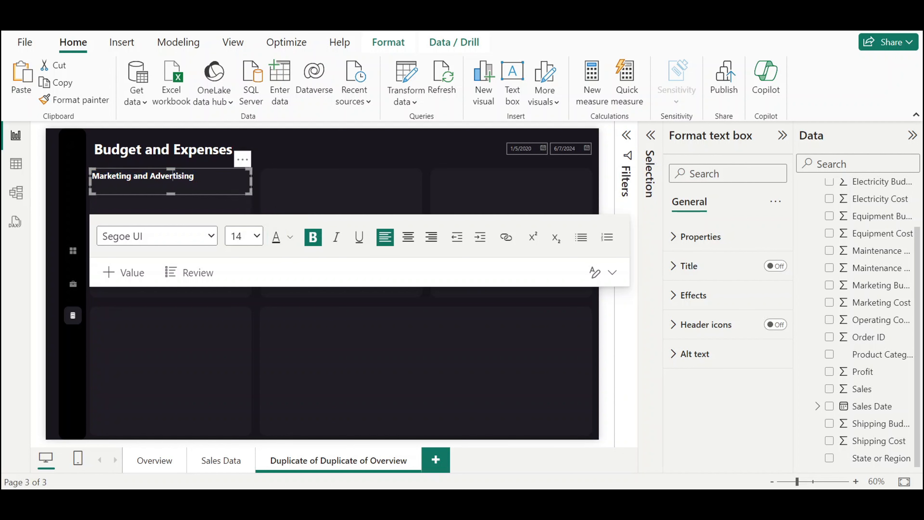
pyautogui.tripleClick(214, 195)
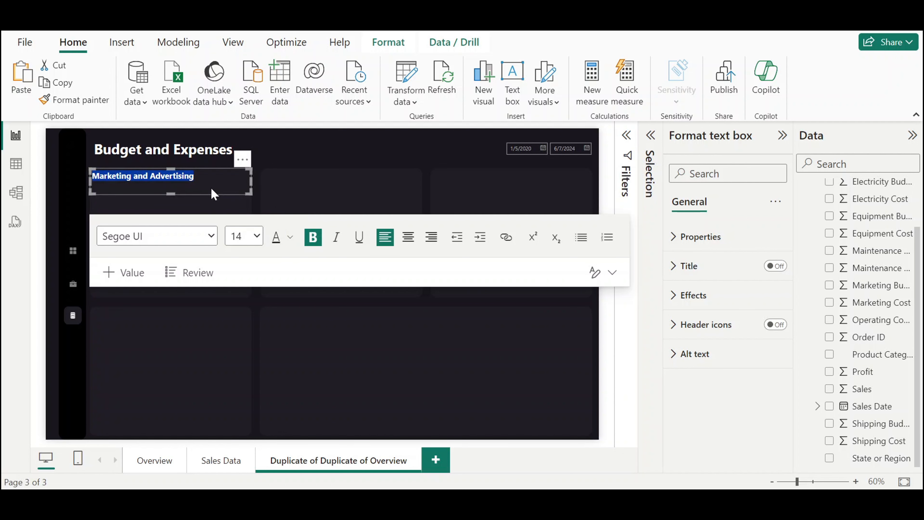
pyautogui.click(291, 237)
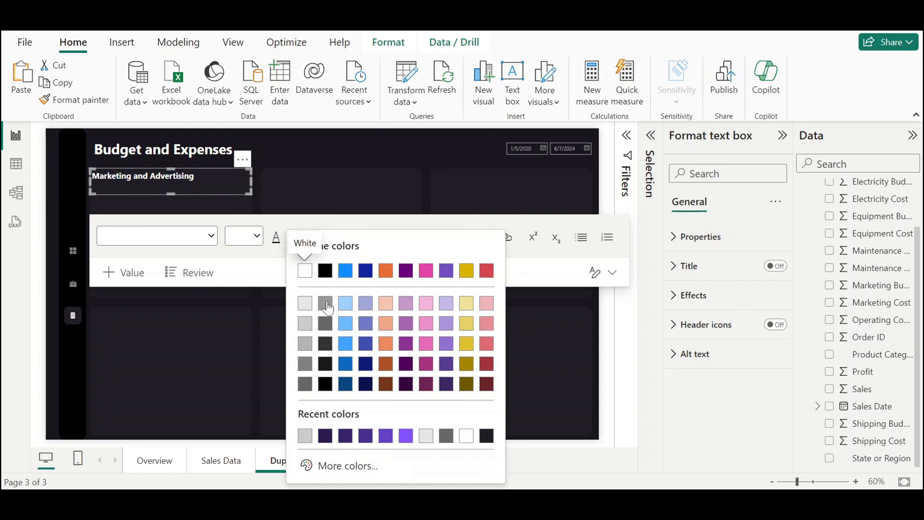
pyautogui.click(327, 328)
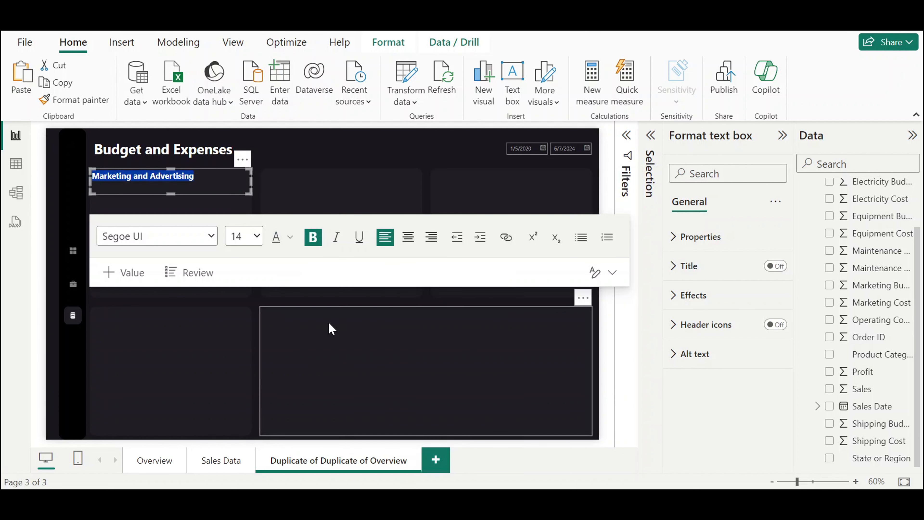
# Change the font color of the Marketing and Advertising heading to a light theme color
pyautogui.click(309, 157)
pyautogui.tripleClick(206, 186)
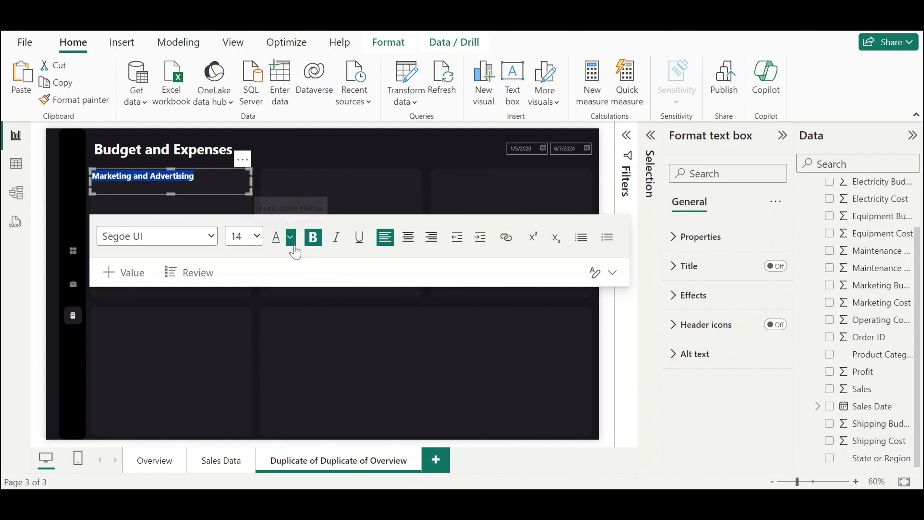
pyautogui.click(291, 238)
pyautogui.click(305, 304)
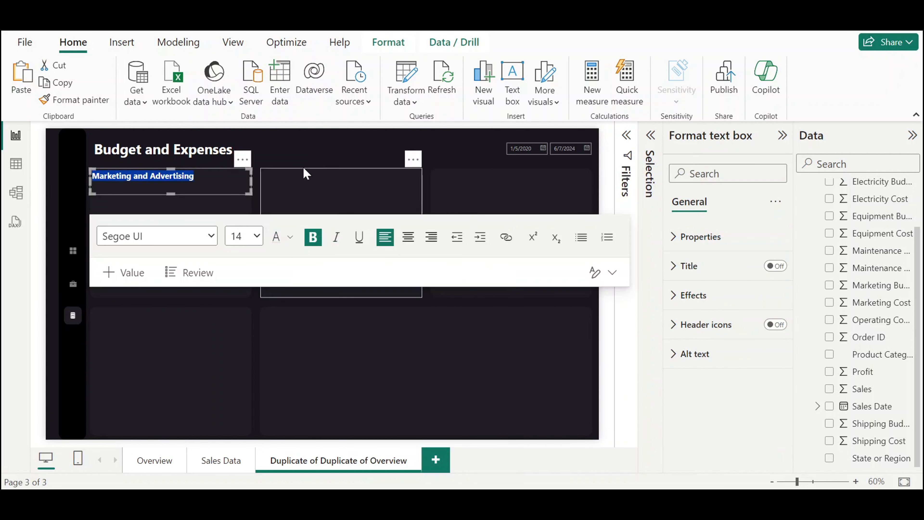
pyautogui.click(305, 162)
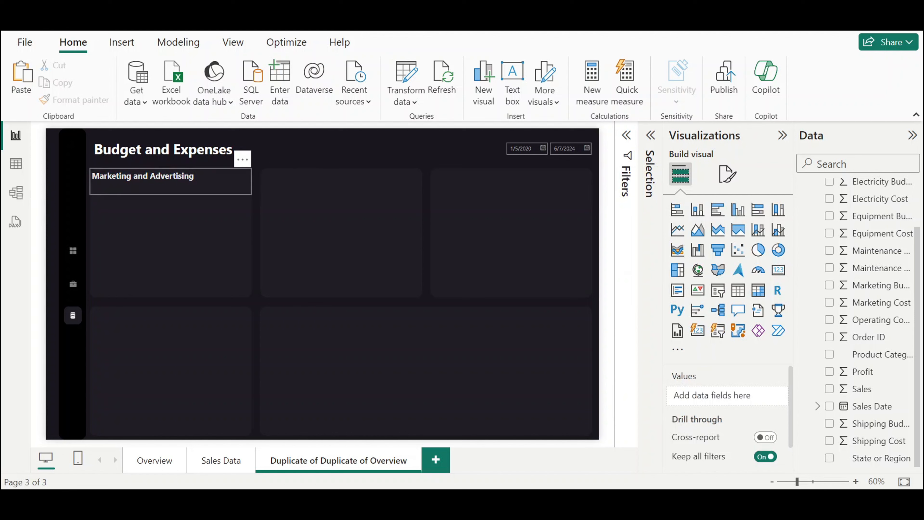
# Remove bold from the Marketing and Advertising heading and nudge it slightly inward from the first card's edges
pyautogui.tripleClick(194, 176)
pyautogui.click(313, 237)
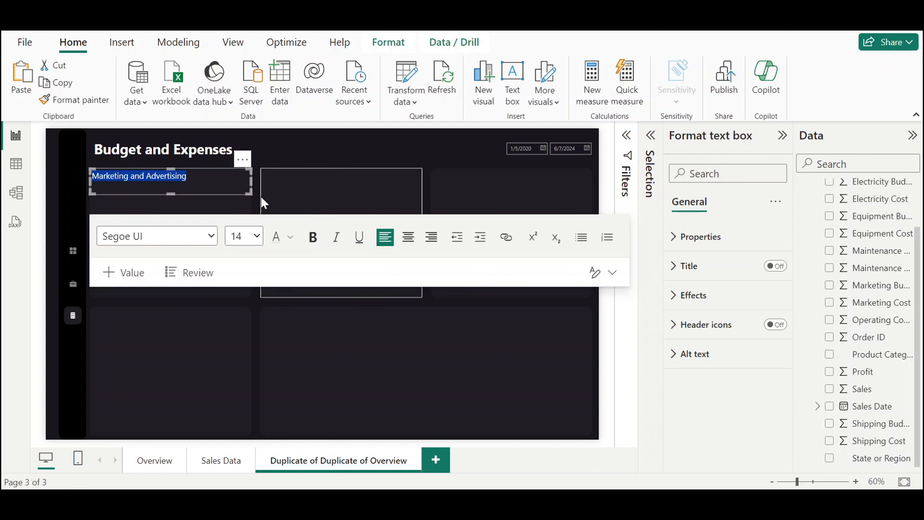
pyautogui.moveTo(246, 169); pyautogui.dragTo(251, 174)
pyautogui.click(274, 165)
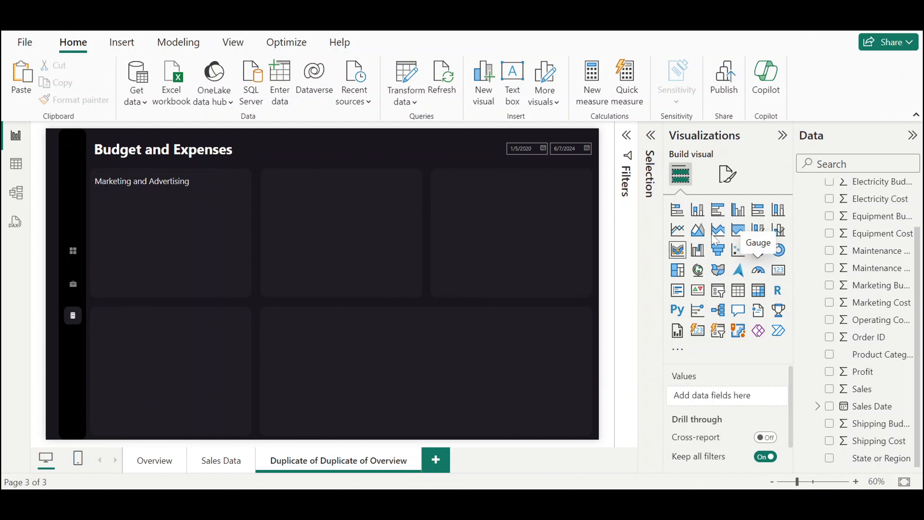
# Add a Card visual below the Marketing and Advertising heading and have it show the Marketing Cost field
pyautogui.click(777, 269)
pyautogui.moveTo(153, 300); pyautogui.dragTo(149, 220)
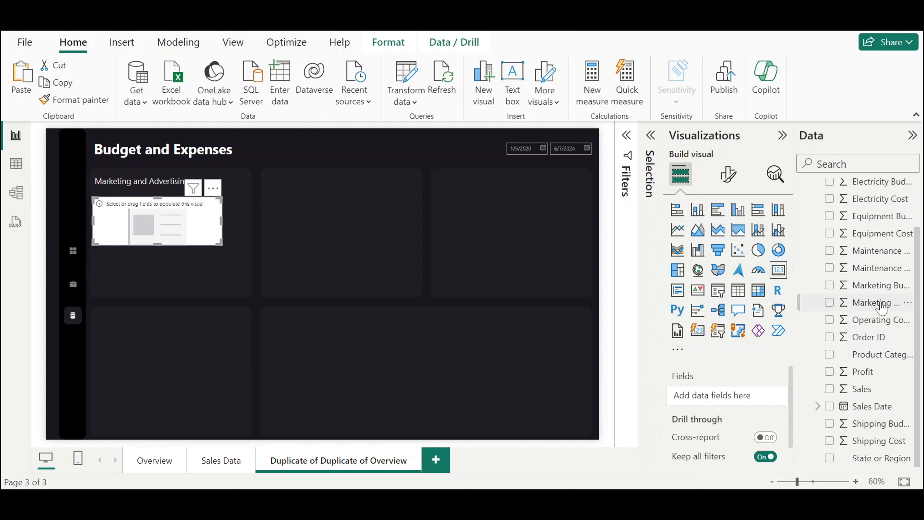
pyautogui.moveTo(869, 302); pyautogui.dragTo(744, 400)
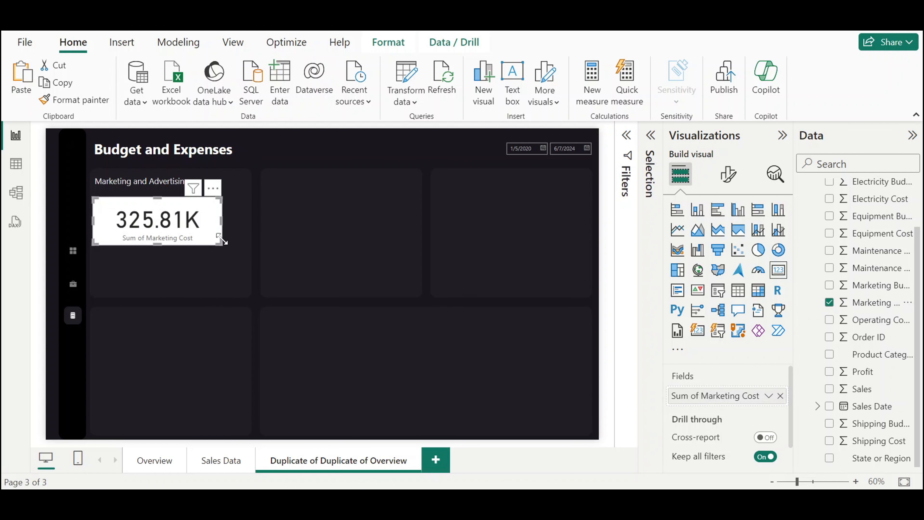
# Turn off the Marketing Cost card's category label and set its callout value font size to 30
pyautogui.click(734, 172)
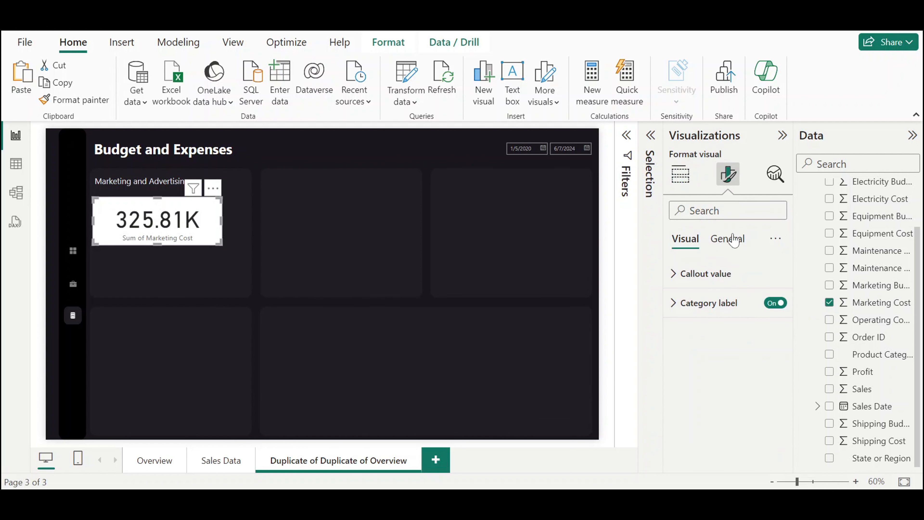
pyautogui.click(727, 238)
pyautogui.click(685, 238)
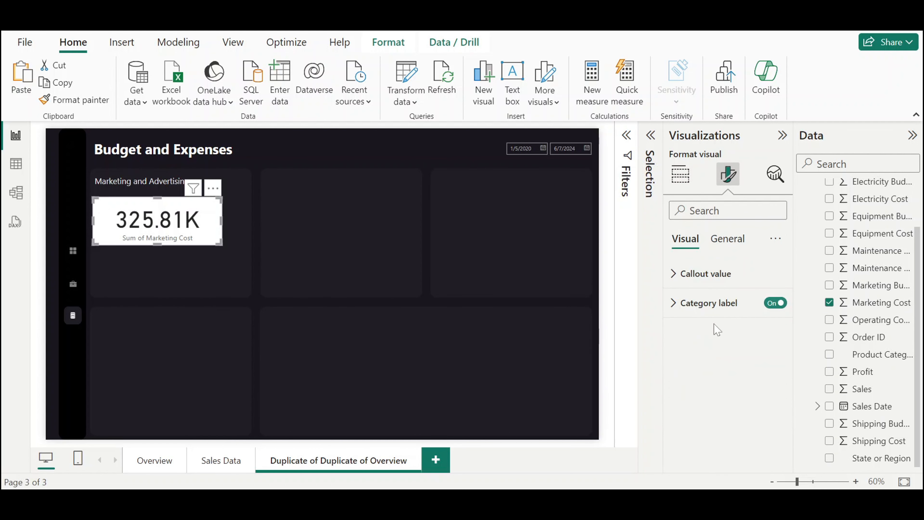
pyautogui.click(775, 302)
pyautogui.click(702, 273)
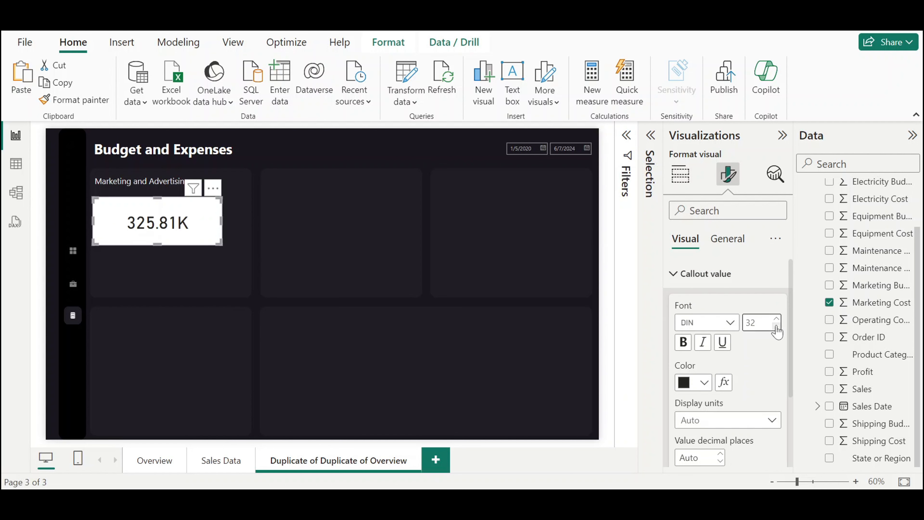
# Turn off the Marketing Cost card's background and set its callout value color to white
pyautogui.click(718, 239)
pyautogui.click(713, 332)
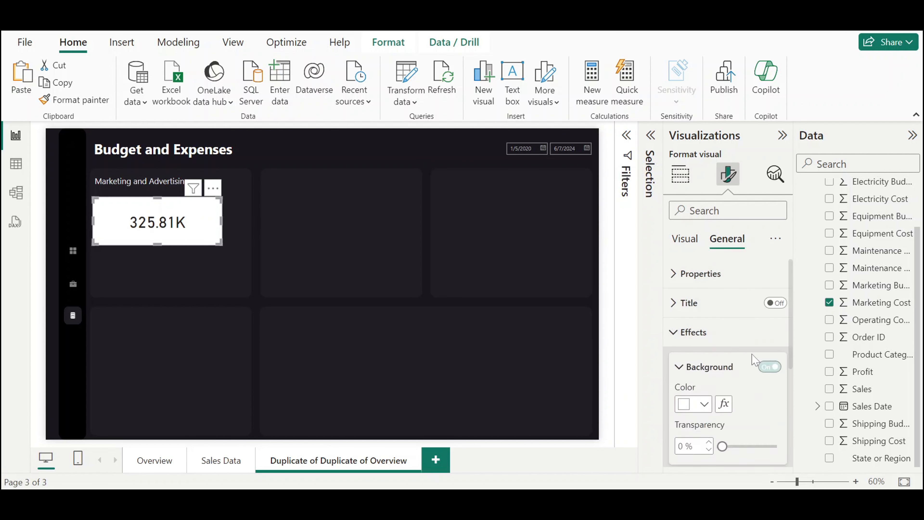
pyautogui.click(768, 367)
pyautogui.click(687, 331)
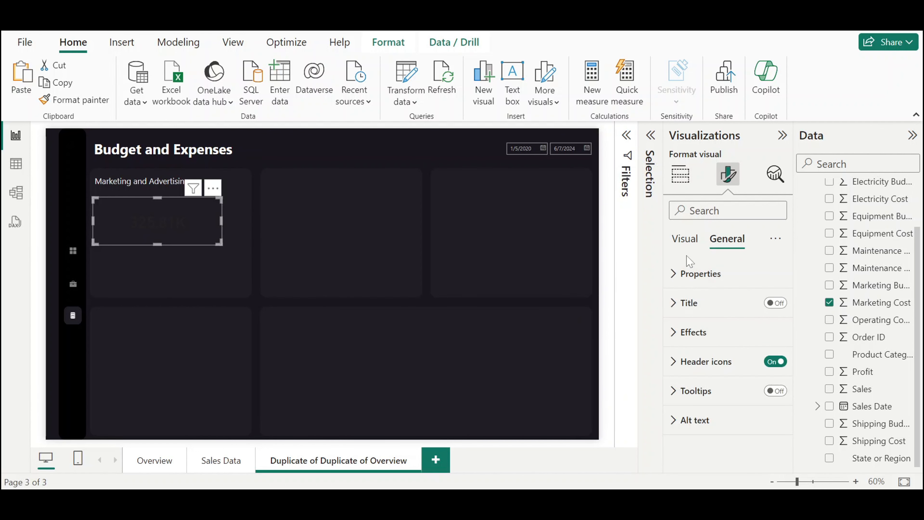
pyautogui.click(684, 239)
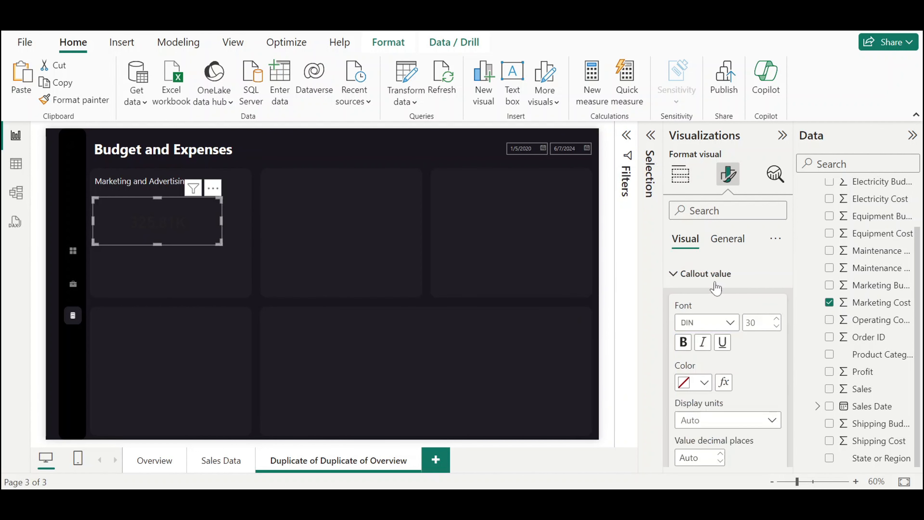
pyautogui.click(704, 382)
pyautogui.click(693, 153)
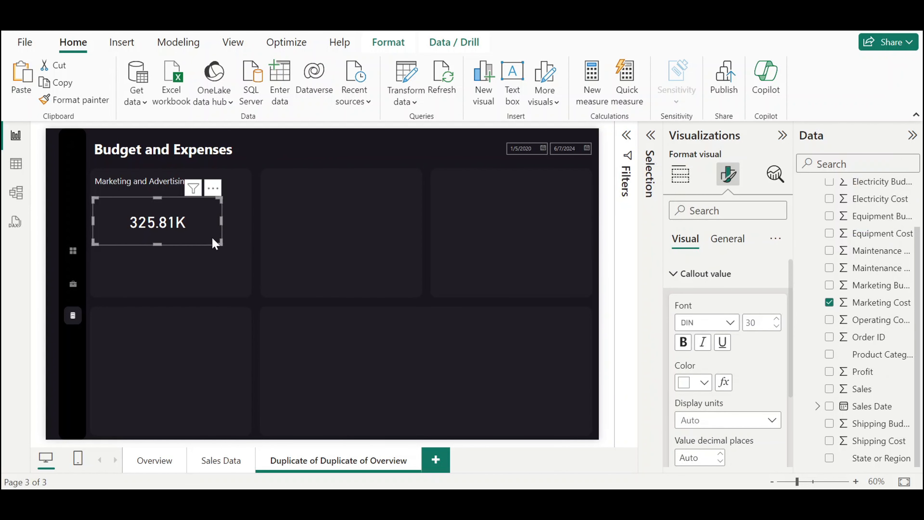
# Shrink the Marketing Cost card closely around its value and set the value decimal places to 0
pyautogui.moveTo(214, 242); pyautogui.dragTo(163, 220)
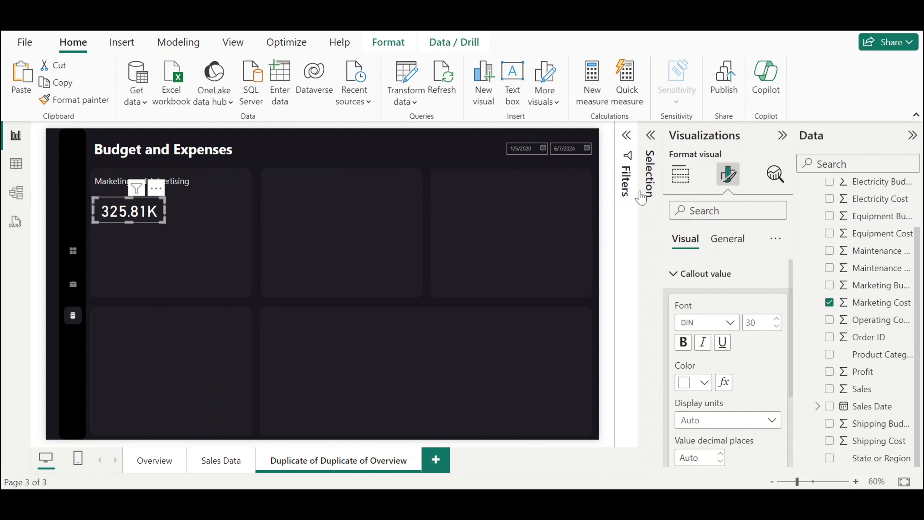
pyautogui.scroll(-2, 730, 390)
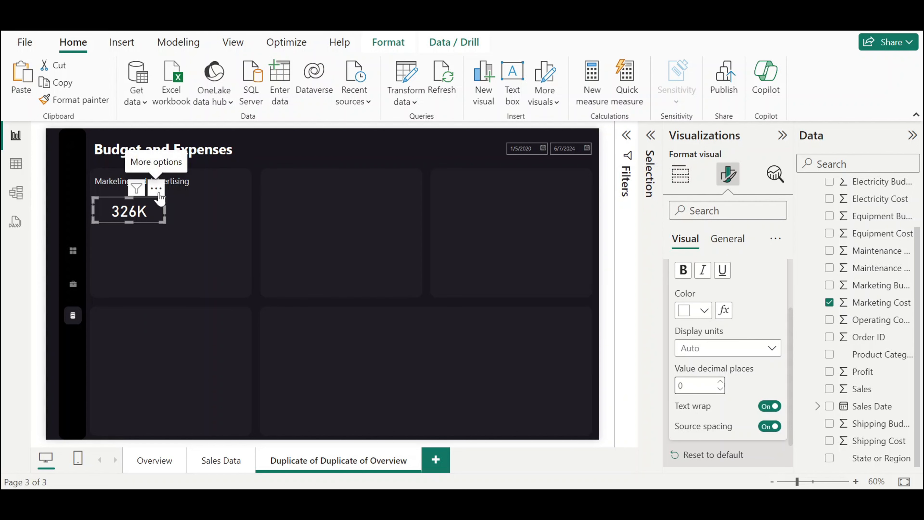
# Position the Marketing Cost value directly below the Marketing and Advertising heading, aligned with the start of its text
pyautogui.moveTo(159, 200); pyautogui.dragTo(140, 190)
pyautogui.click(142, 248)
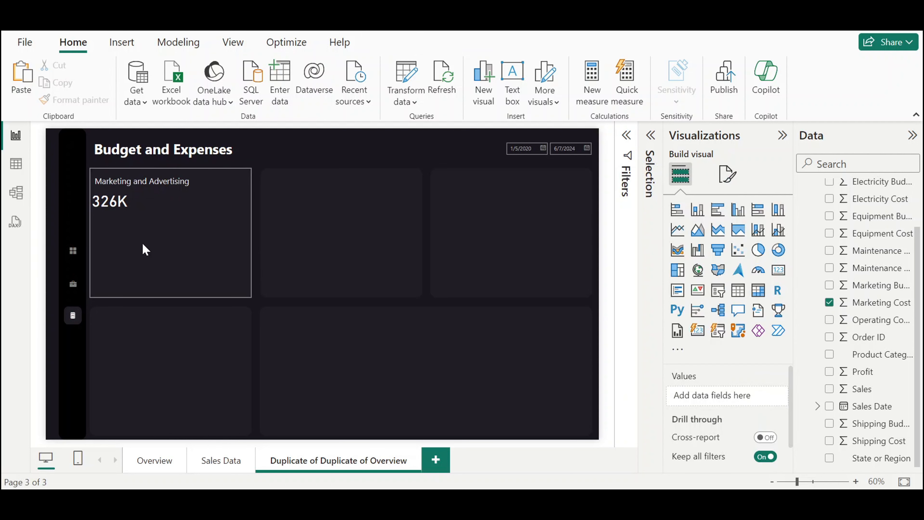
pyautogui.click(124, 206)
pyautogui.moveTo(123, 202); pyautogui.dragTo(127, 201)
pyautogui.click(256, 247)
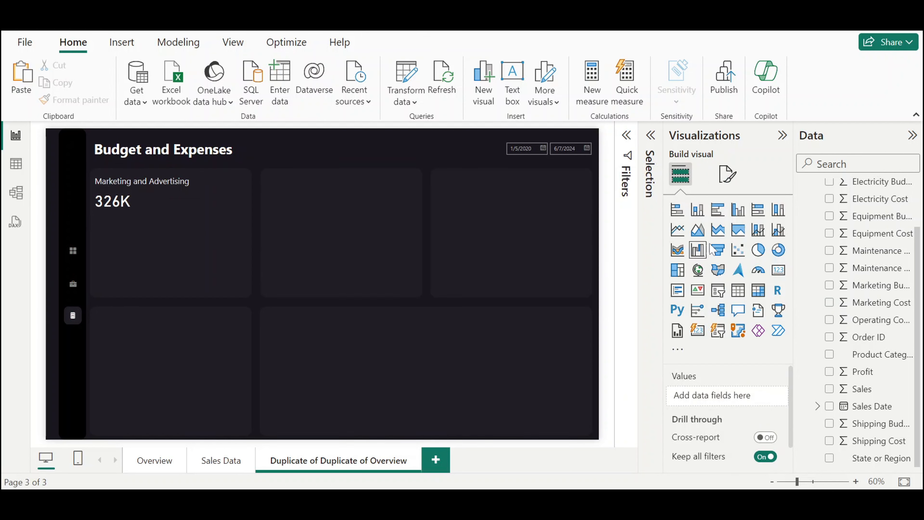
# Add a line chart below the Marketing Cost value and resize it to fill the rest of the first card
pyautogui.click(677, 229)
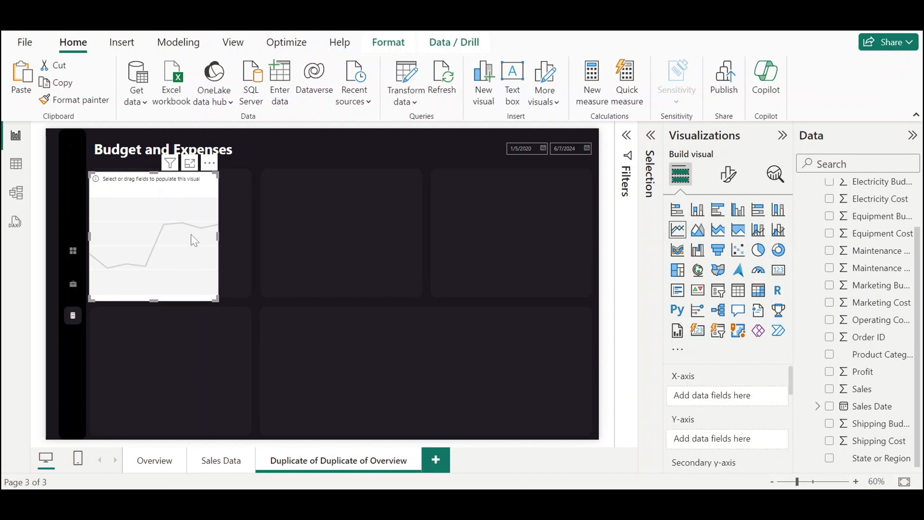
pyautogui.moveTo(163, 173); pyautogui.dragTo(154, 275)
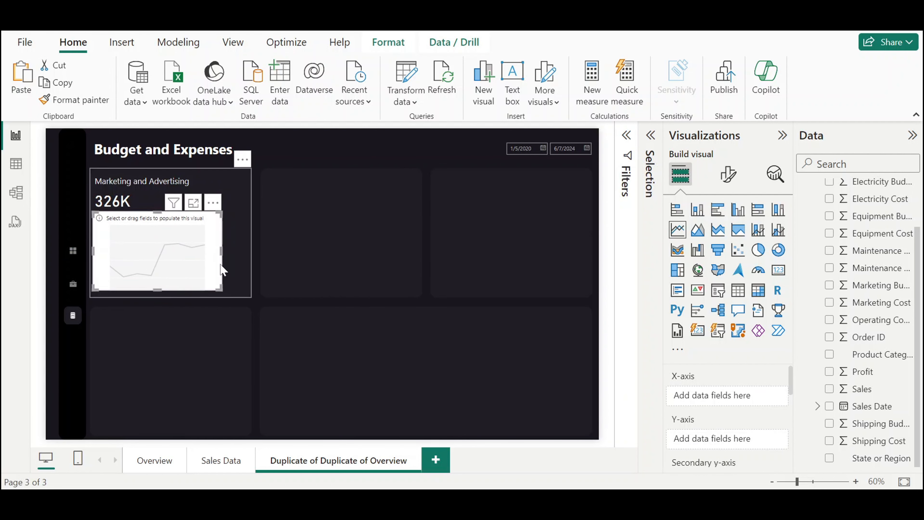
pyautogui.moveTo(222, 257); pyautogui.dragTo(243, 258)
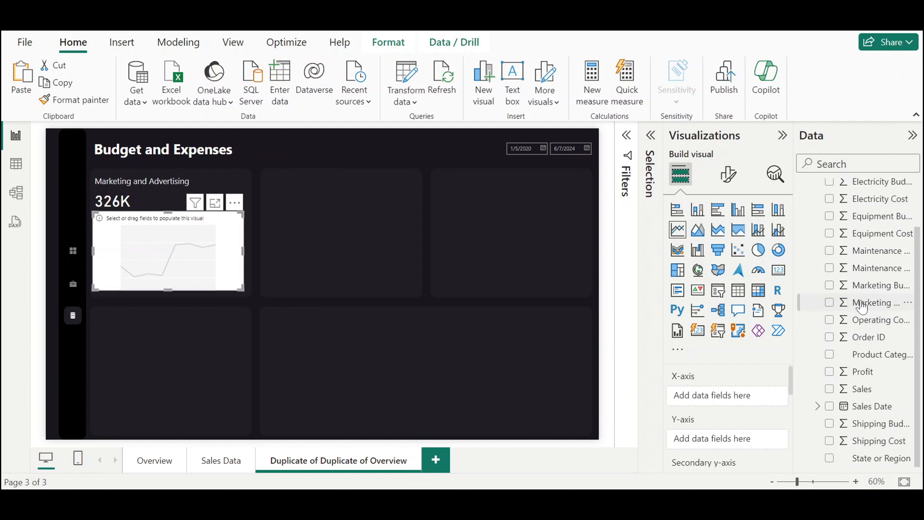
# Assign Marketing Budget and Marketing Cost to the line chart's Y-axis
pyautogui.moveTo(867, 307); pyautogui.dragTo(727, 396)
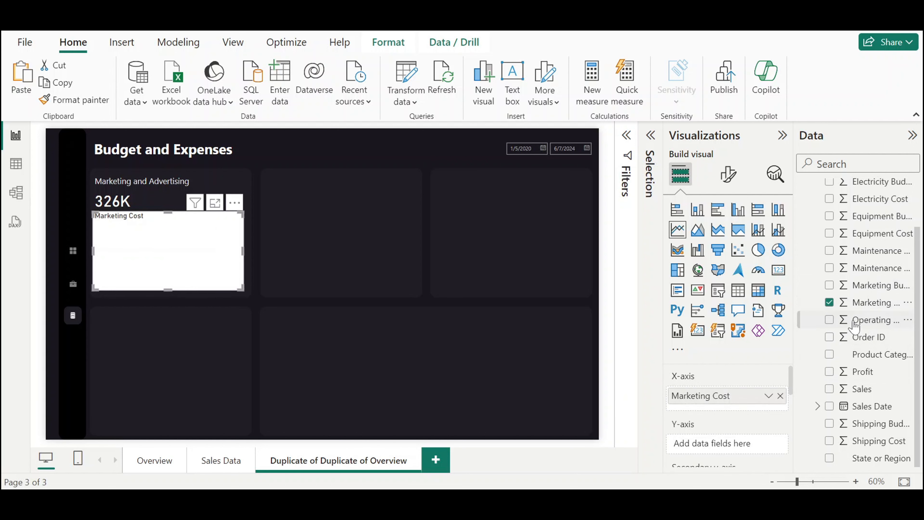
pyautogui.moveTo(869, 285); pyautogui.dragTo(751, 410)
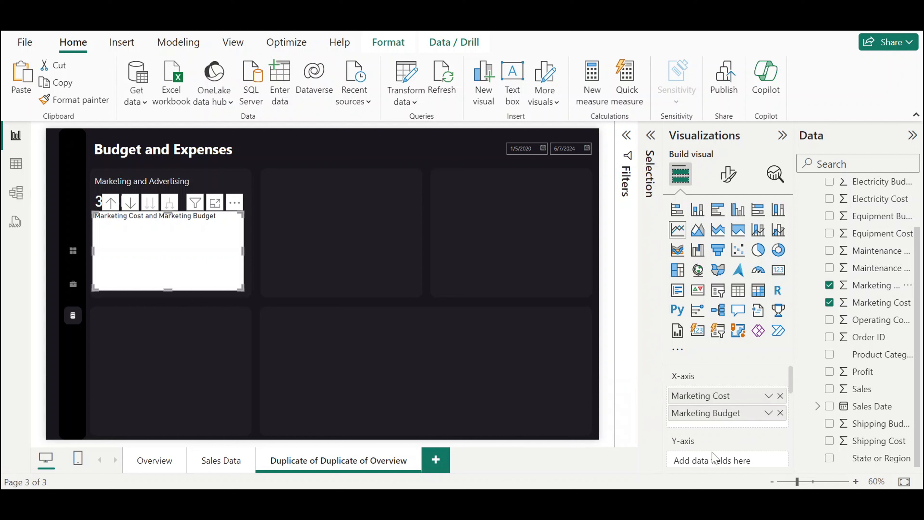
pyautogui.moveTo(724, 396); pyautogui.dragTo(725, 453)
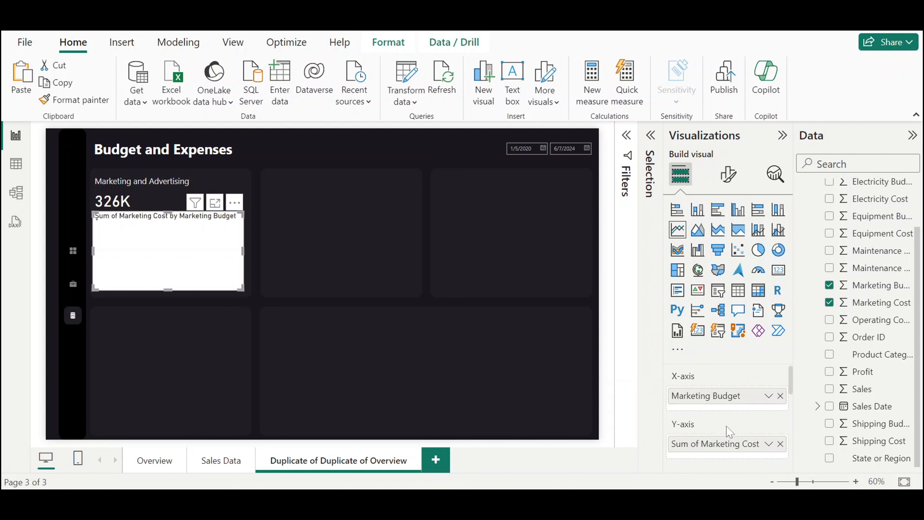
pyautogui.moveTo(728, 399); pyautogui.dragTo(735, 442)
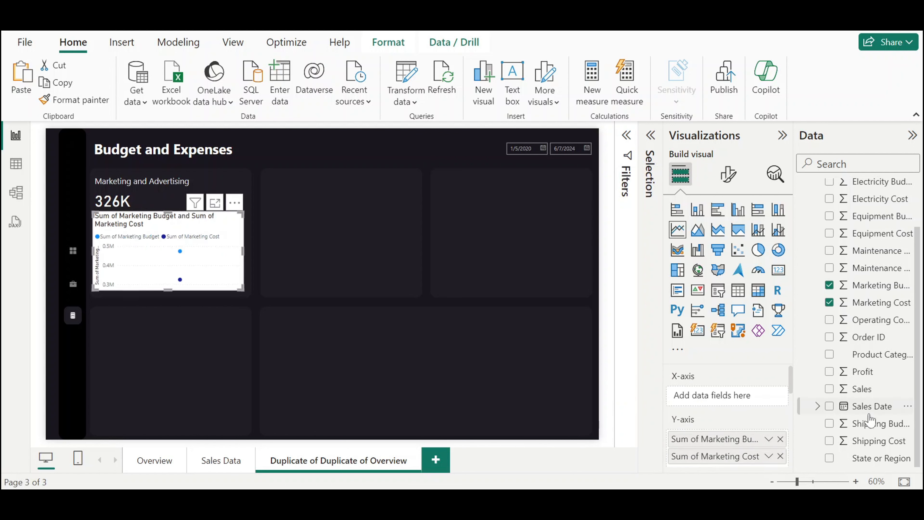
# Use Sales Date as the line chart's X-axis, keeping only the Year level of its date hierarchy
pyautogui.moveTo(878, 409); pyautogui.dragTo(732, 399)
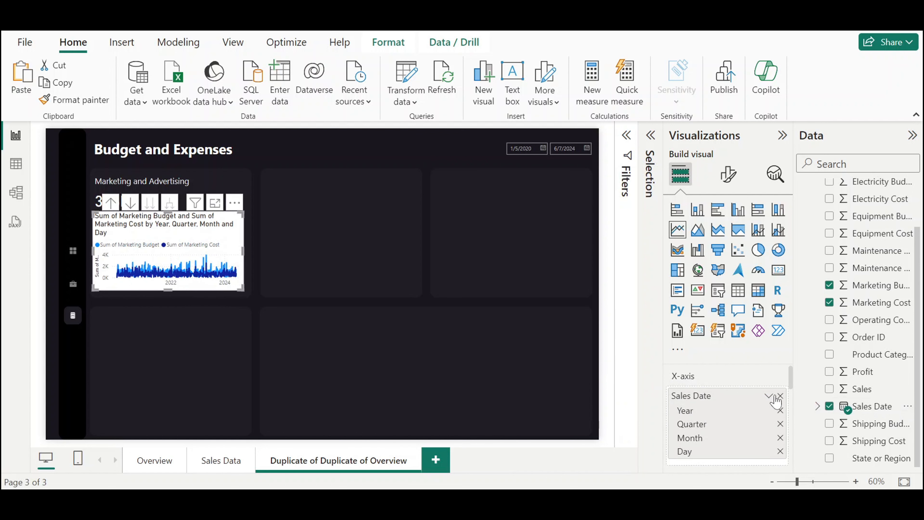
pyautogui.click(780, 424)
pyautogui.click(780, 425)
pyautogui.click(780, 425)
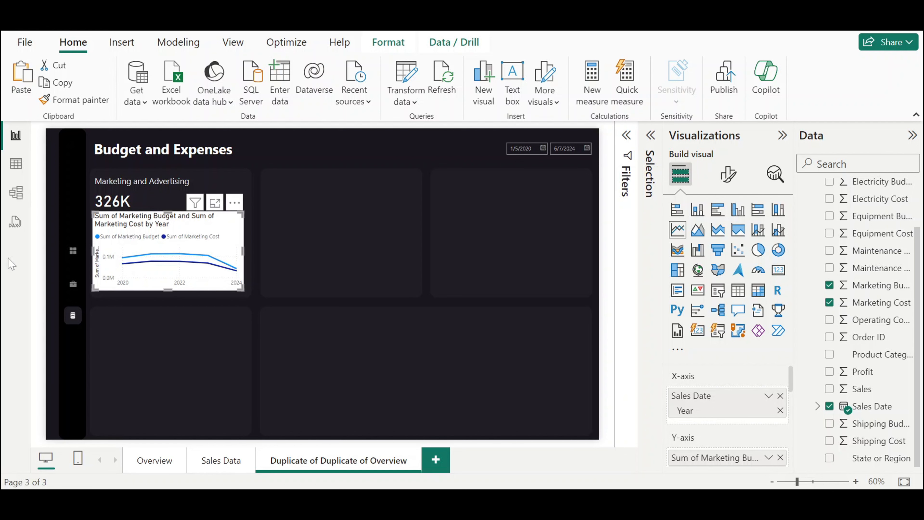
# Turn off the marketing line chart's title and background
pyautogui.click(728, 174)
pyautogui.click(727, 239)
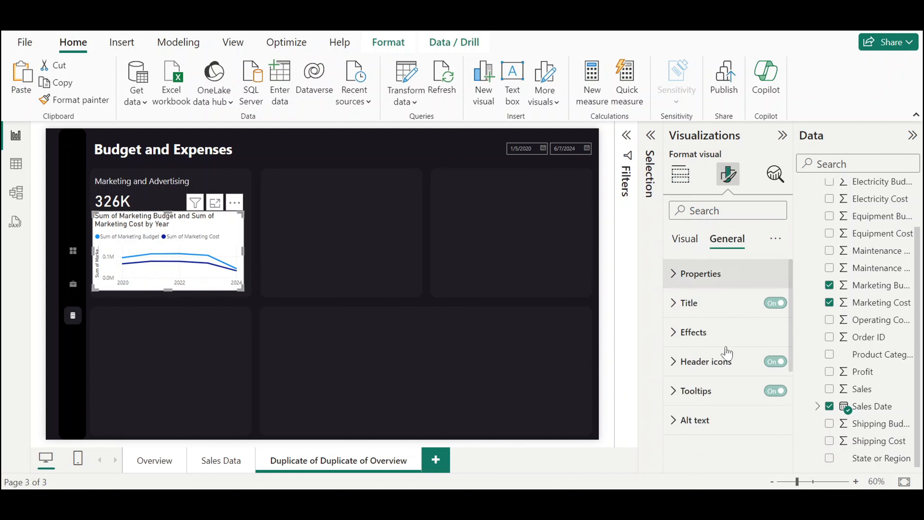
pyautogui.click(772, 303)
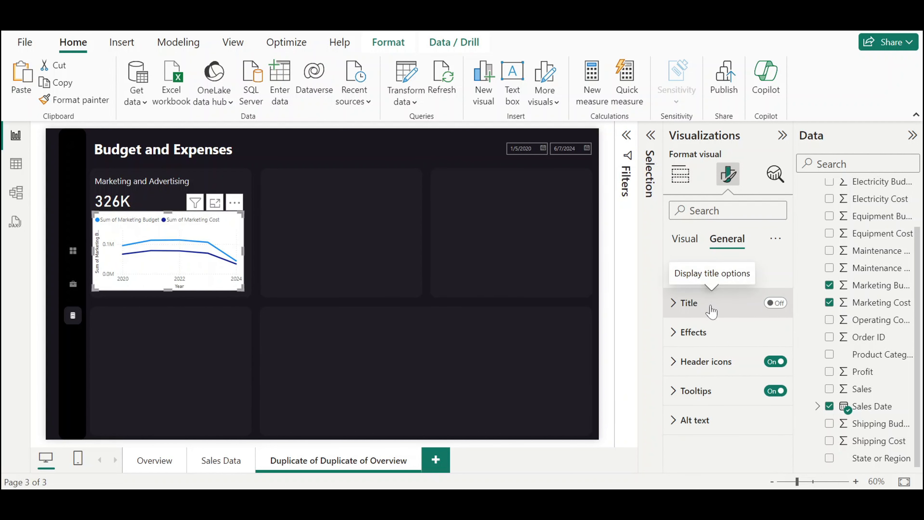
pyautogui.click(693, 332)
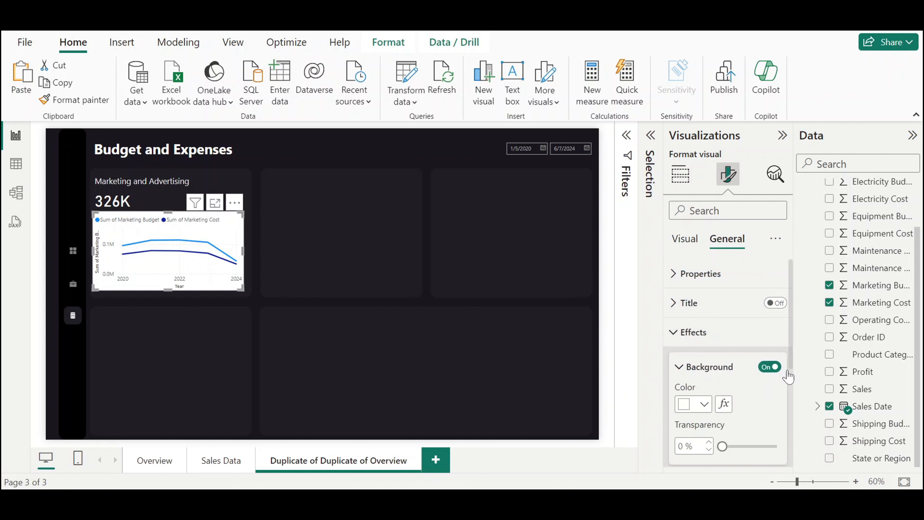
pyautogui.click(774, 366)
pyautogui.click(690, 332)
# Turn off the marketing line chart's legend and its horizontal and vertical gridlines
pyautogui.click(685, 239)
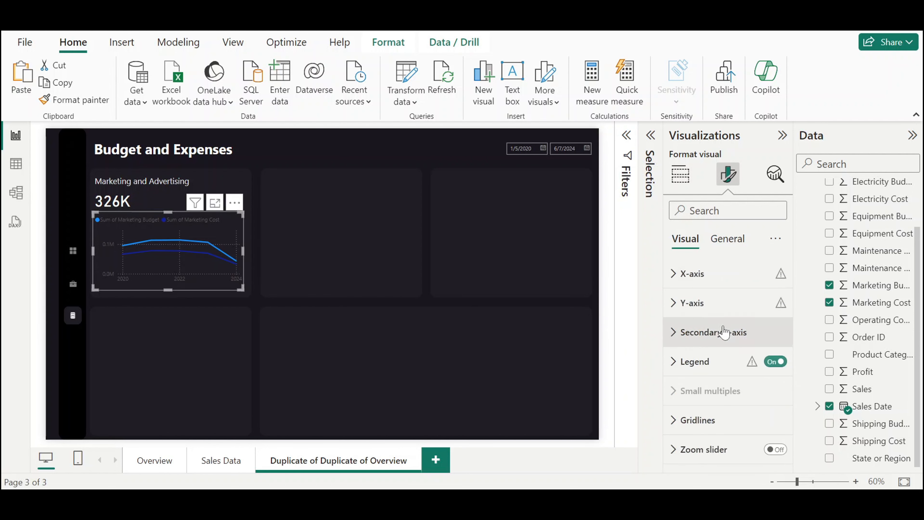
pyautogui.click(775, 363)
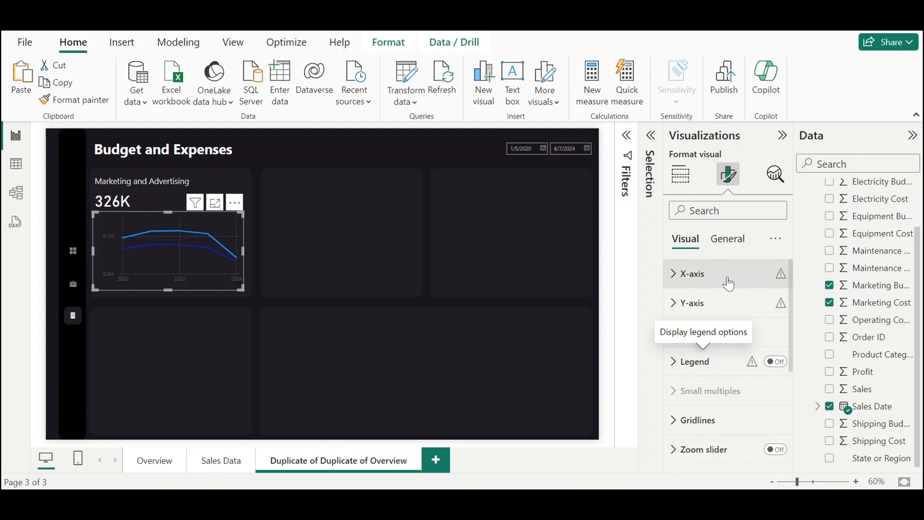
pyautogui.scroll(-2, 711, 356)
pyautogui.click(676, 348)
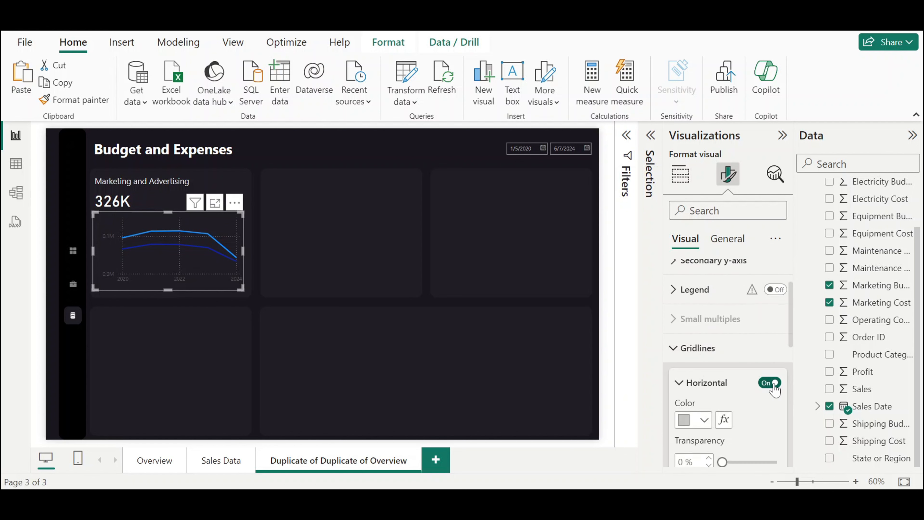
pyautogui.scroll(-5, 691, 363)
pyautogui.click(767, 379)
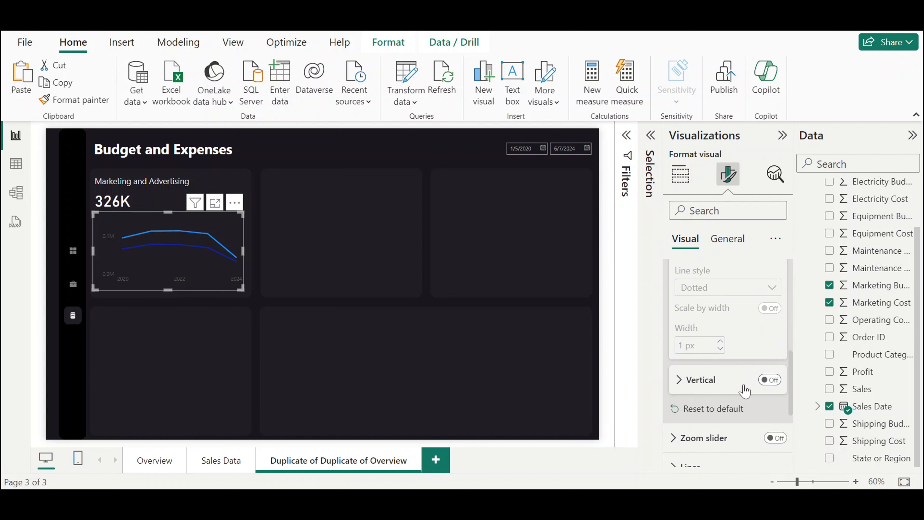
pyautogui.scroll(4, 746, 389)
pyautogui.scroll(3, 746, 390)
pyautogui.click(686, 419)
pyautogui.scroll(-4, 689, 418)
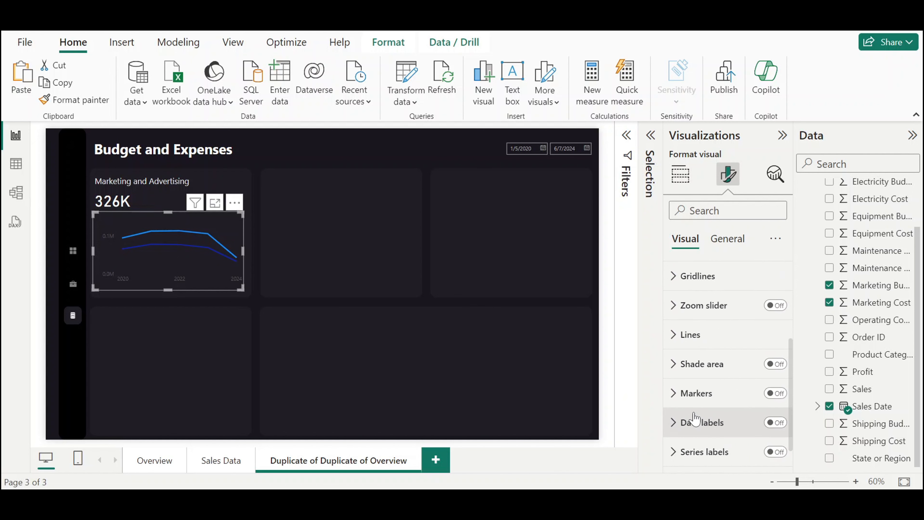
# Turn off the X-axis and Y-axis titles of the marketing line chart
pyautogui.scroll(4, 695, 419)
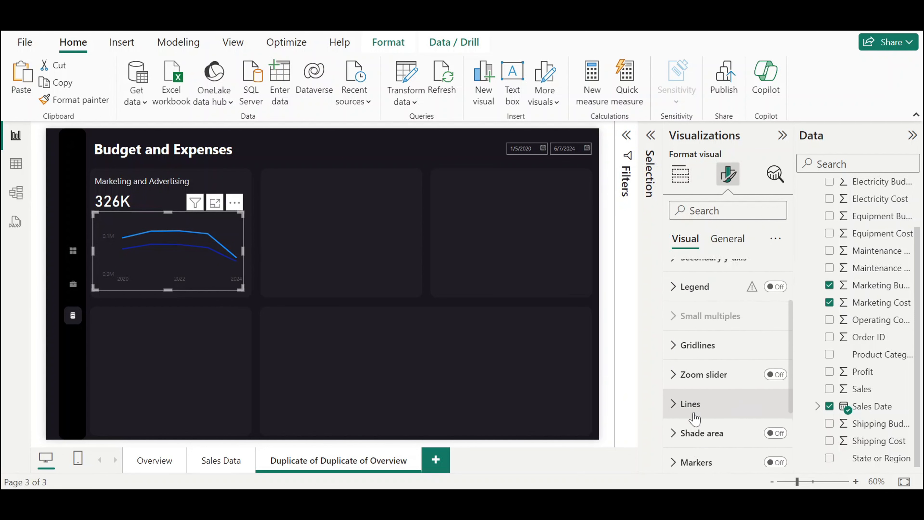
pyautogui.click(691, 273)
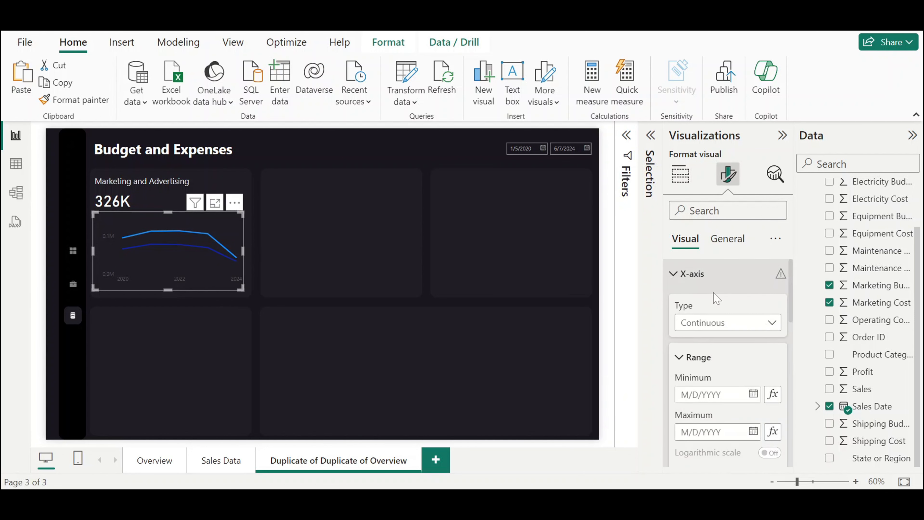
pyautogui.scroll(-5, 754, 359)
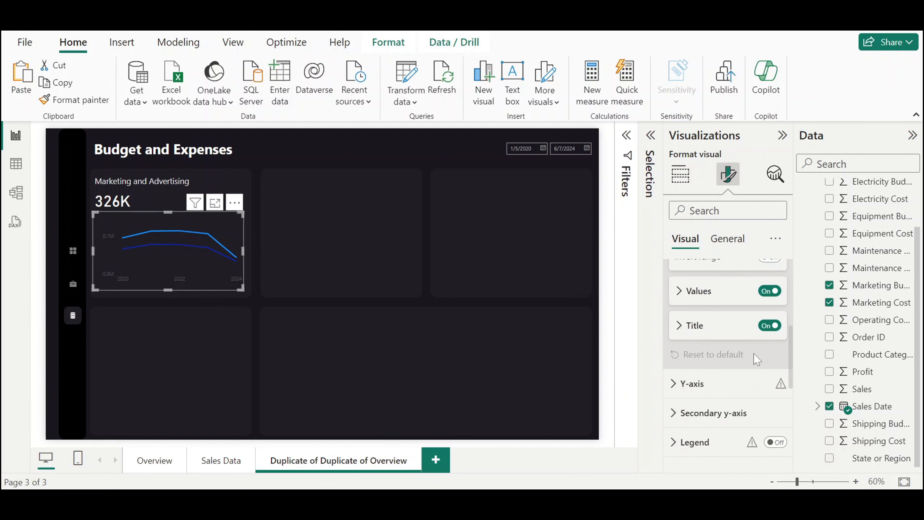
pyautogui.click(769, 325)
pyautogui.click(696, 396)
pyautogui.scroll(-4, 745, 382)
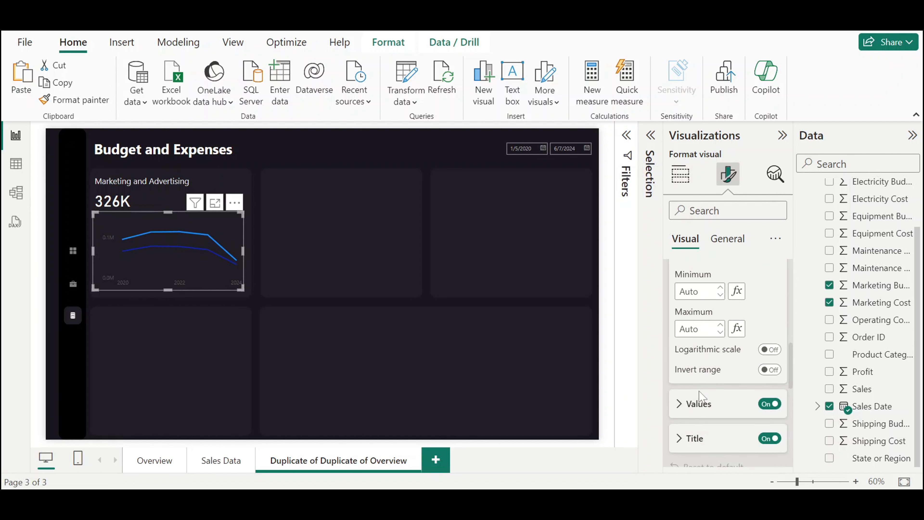
pyautogui.click(769, 386)
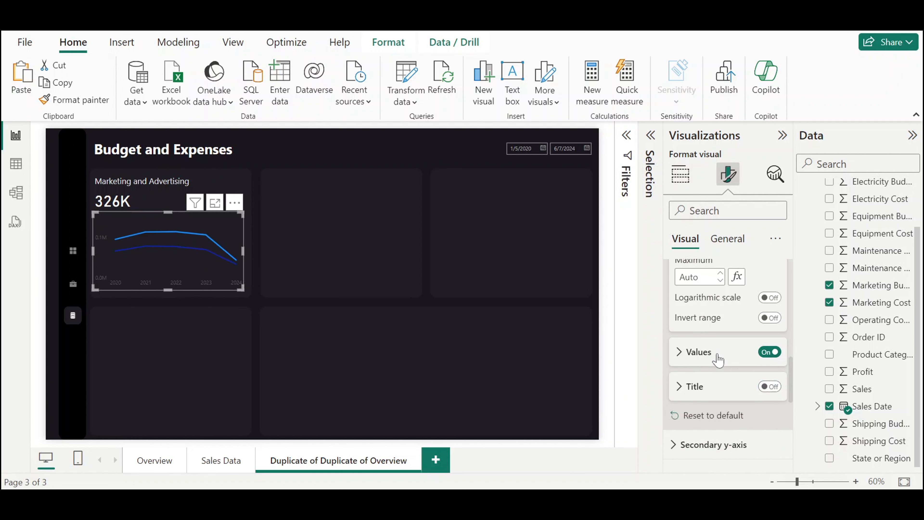
# Set the marketing line chart's Y-axis values to the lightest gray under white in the theme colors
pyautogui.click(702, 351)
pyautogui.click(704, 376)
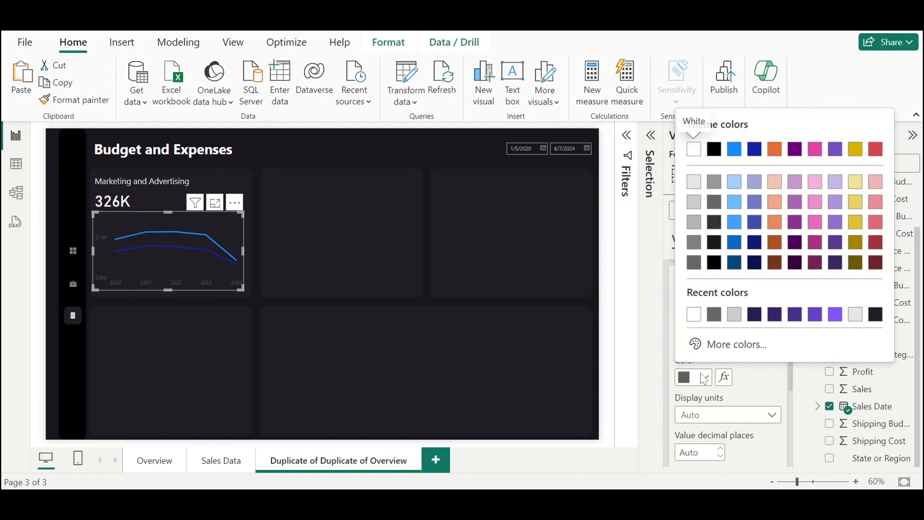
pyautogui.click(694, 182)
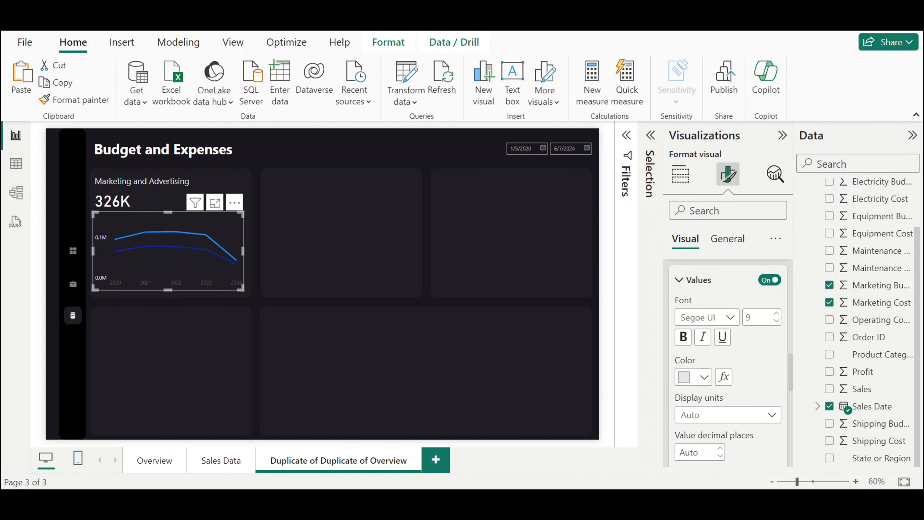
# Change the marketing line chart's X-axis values to light gray
pyautogui.scroll(-5, 677, 404)
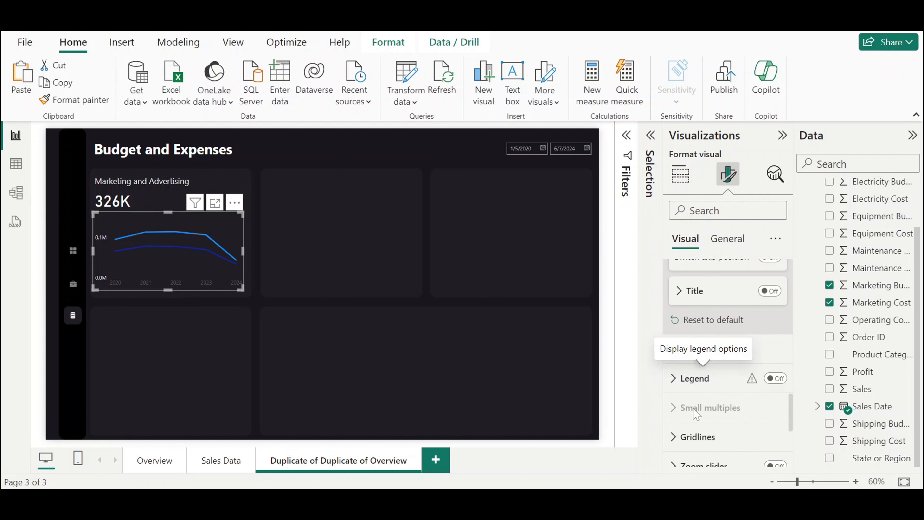
pyautogui.scroll(-3, 695, 413)
pyautogui.scroll(6, 693, 414)
pyautogui.click(693, 419)
pyautogui.scroll(-2, 692, 400)
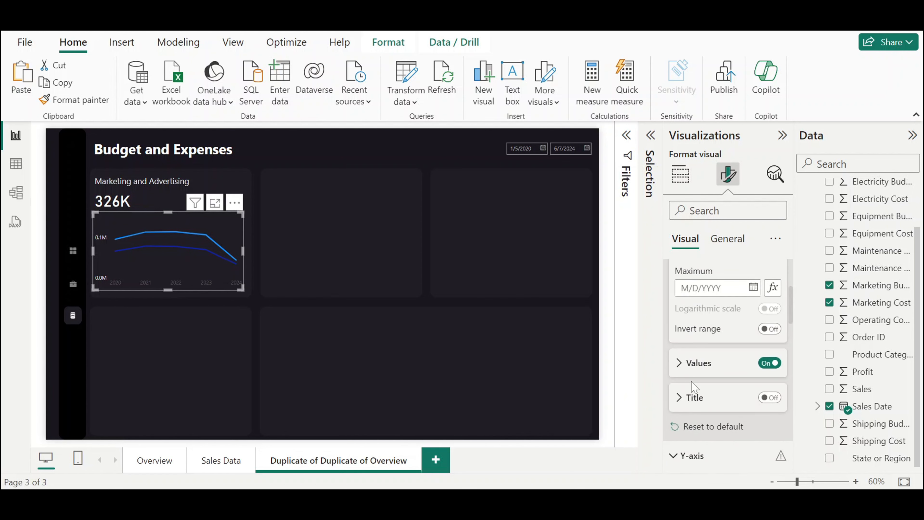
pyautogui.click(702, 372)
pyautogui.scroll(-5, 703, 368)
pyautogui.click(703, 316)
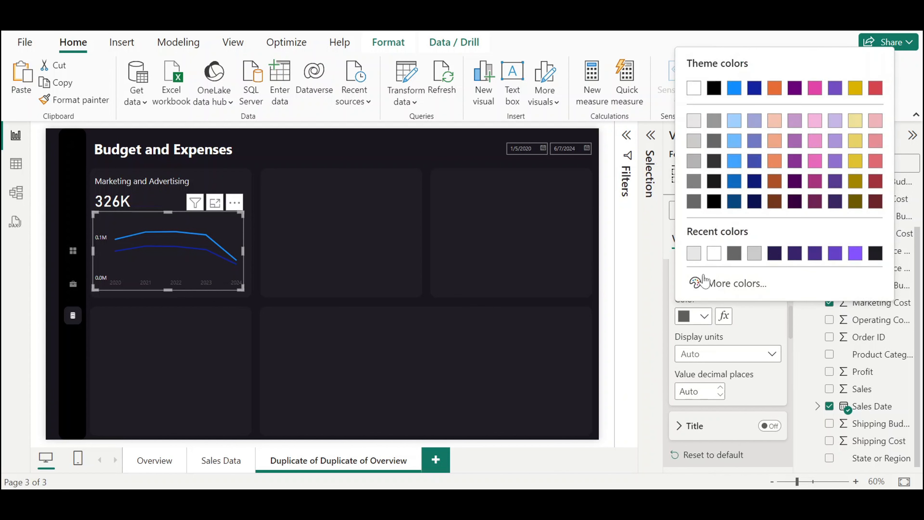
pyautogui.click(696, 86)
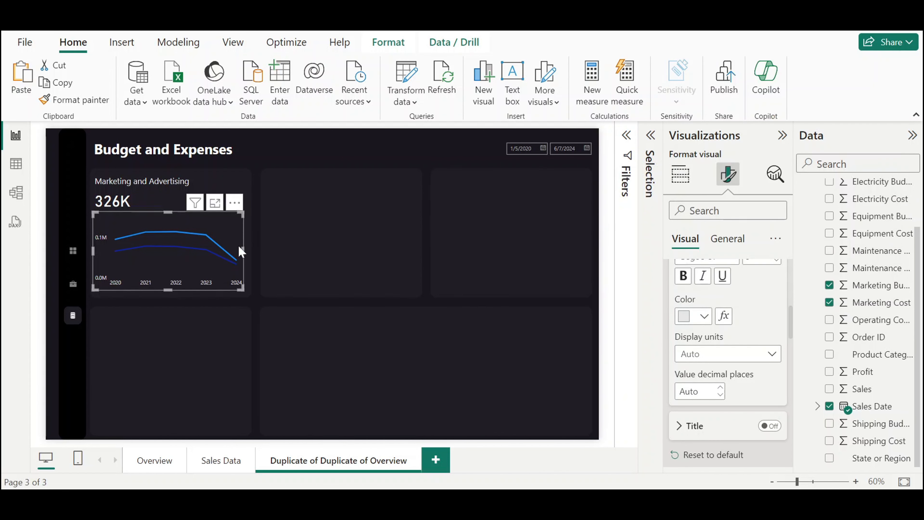
pyautogui.click(167, 199)
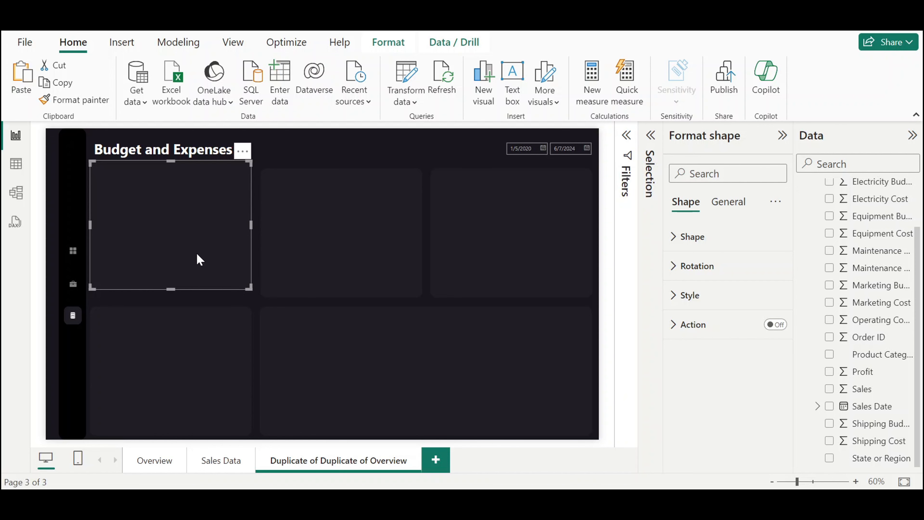
pyautogui.hotkey('ctrl', 'z')
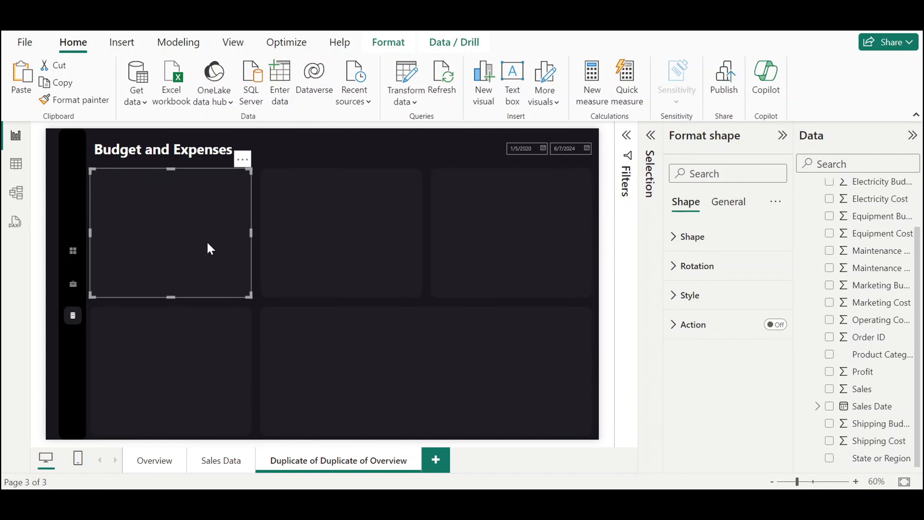
pyautogui.press('Delete')
# Enlarge the marketing line chart upward and downward to fill the Marketing and Advertising card below its value
pyautogui.click(171, 214)
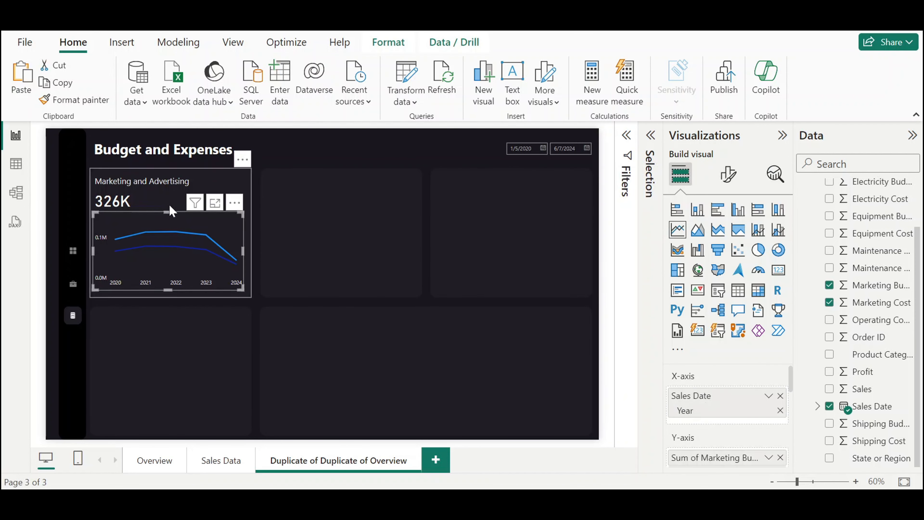
pyautogui.moveTo(169, 207); pyautogui.dragTo(168, 206)
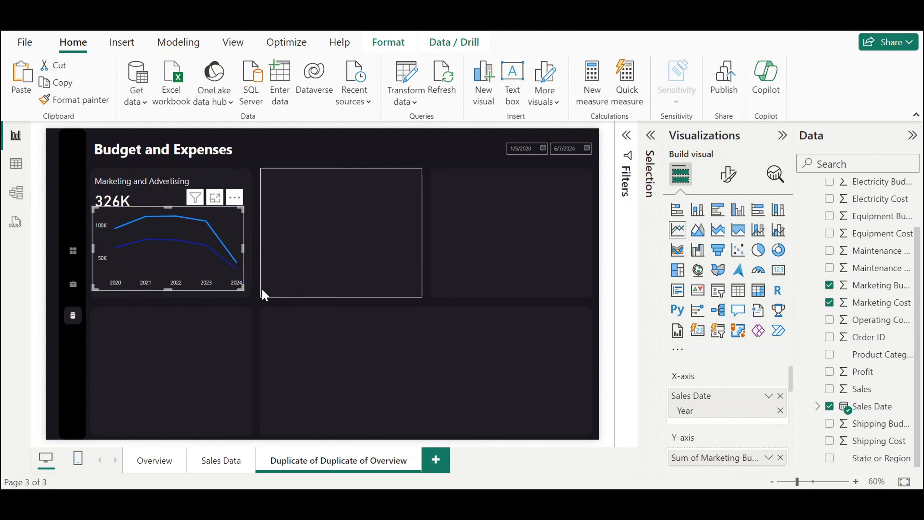
pyautogui.moveTo(239, 288); pyautogui.dragTo(244, 299)
pyautogui.click(256, 278)
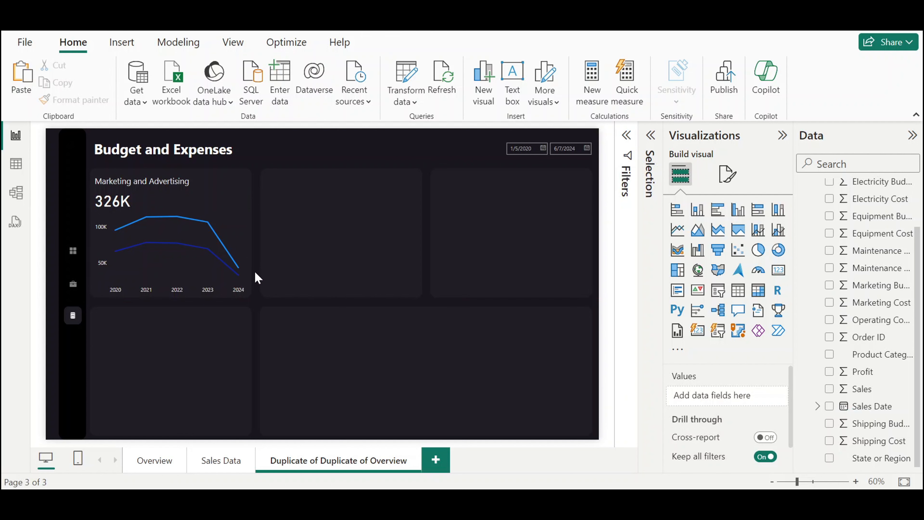
# Copy the Marketing and Advertising heading into the other four cards, titling them Shipping Cost, Electricity, Equipment and Maintenance Cost
pyautogui.moveTo(606, 500)
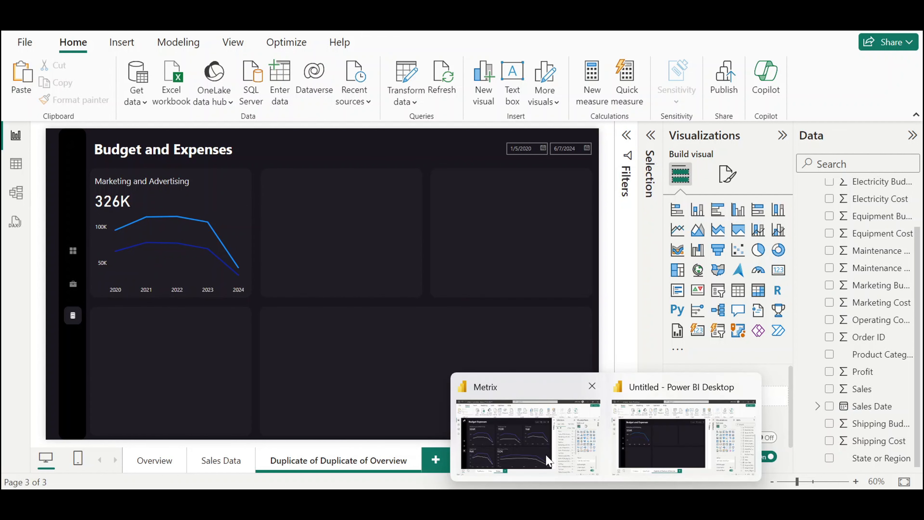
pyautogui.moveTo(548, 460)
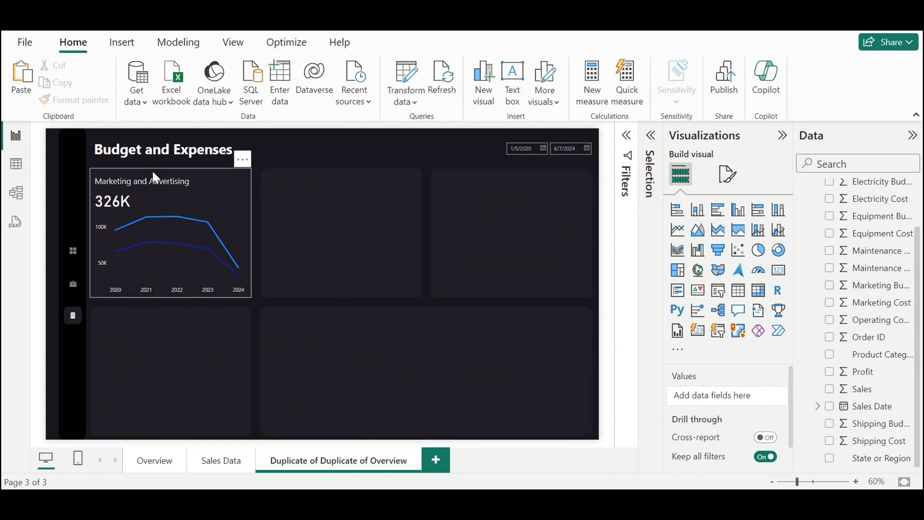
pyautogui.click(156, 179)
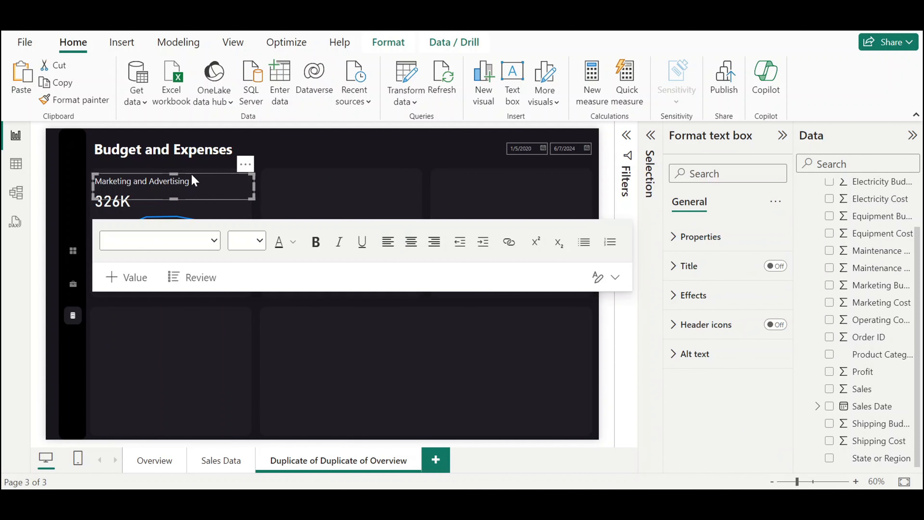
pyautogui.hotkey('ctrl', 'c')
pyautogui.hotkey('ctrl', 'v')
pyautogui.moveTo(252, 176); pyautogui.dragTo(421, 166)
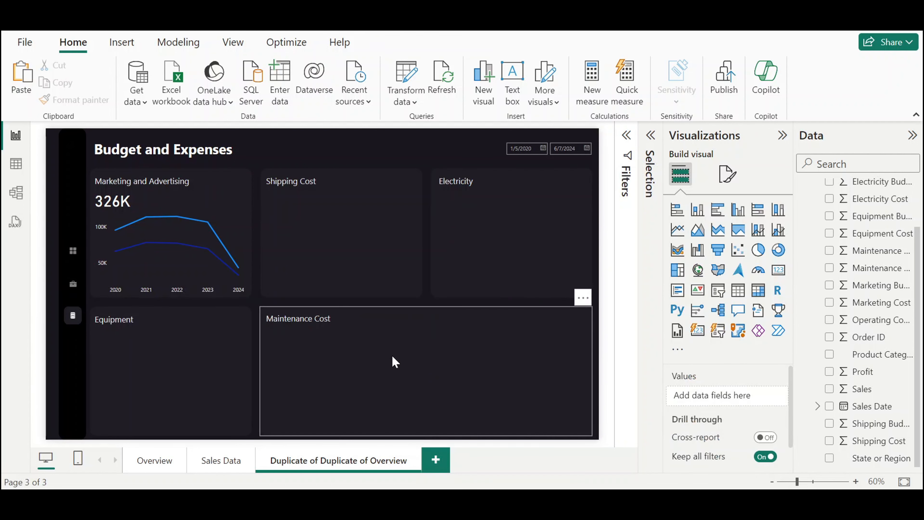
# Copy the marketing value card beneath the Shipping Cost, Electricity, Equipment and Maintenance Cost headings
pyautogui.click(126, 205)
pyautogui.moveTo(126, 205); pyautogui.dragTo(113, 338)
pyautogui.hotkey('ctrl', 'v')
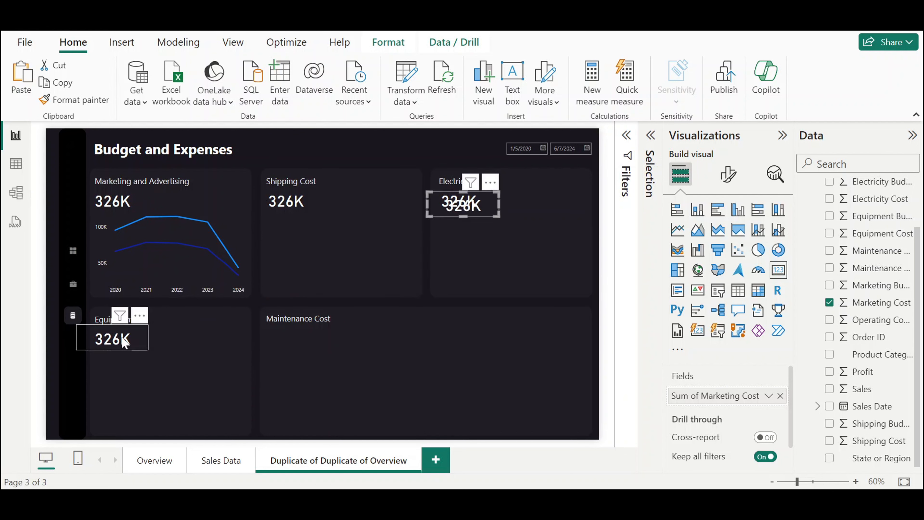
pyautogui.moveTo(476, 204); pyautogui.dragTo(294, 339)
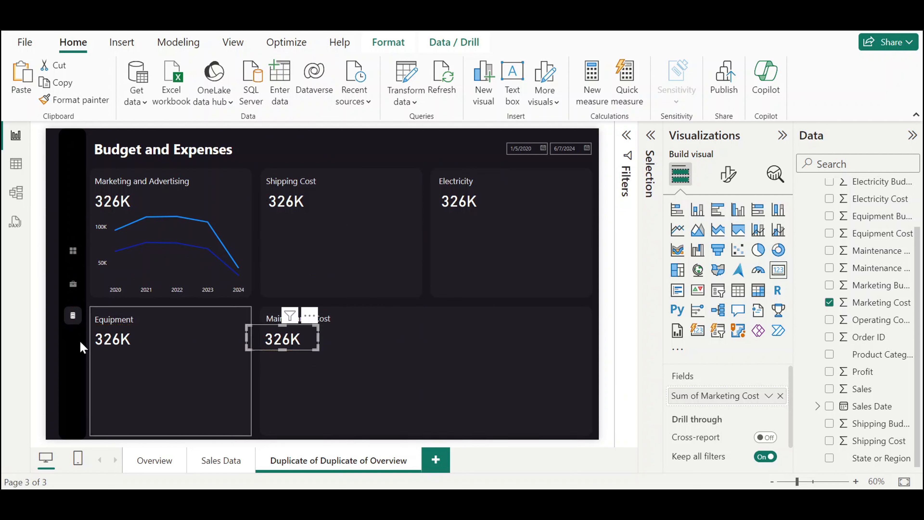
# Replace Marketing Cost with Shipping Cost in the Shipping Cost value card and with Electricity Cost in the Electricity value card
pyautogui.click(286, 209)
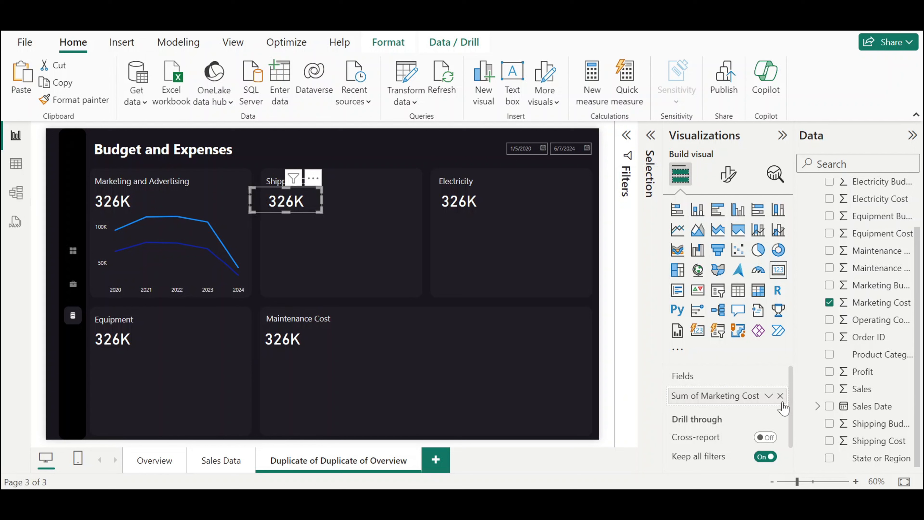
pyautogui.click(780, 396)
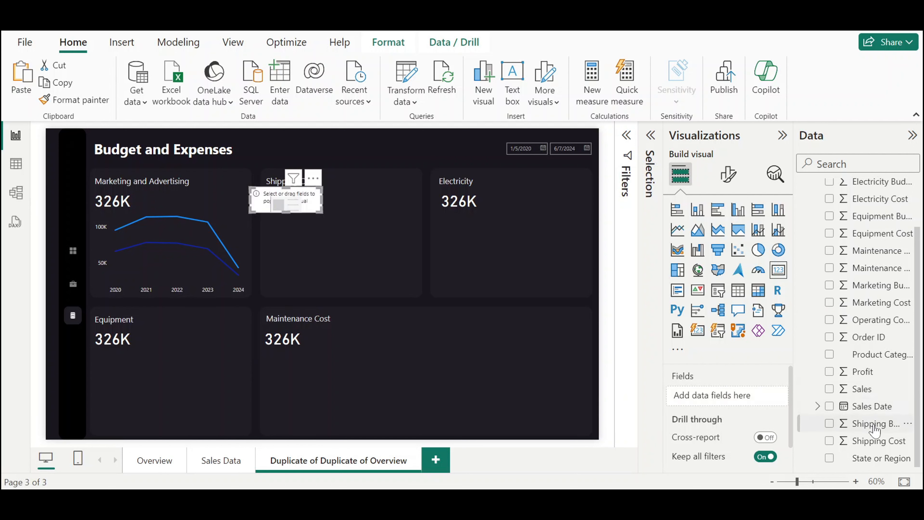
pyautogui.moveTo(873, 441); pyautogui.dragTo(722, 401)
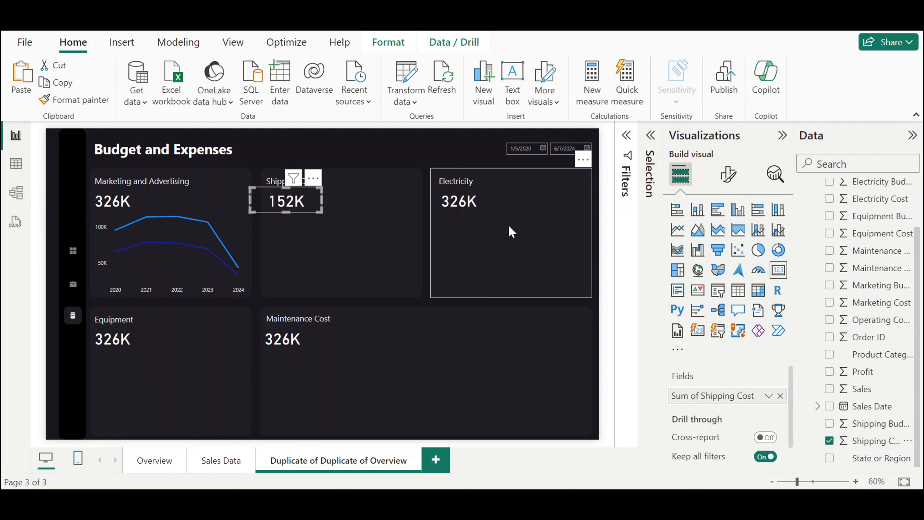
pyautogui.click(474, 213)
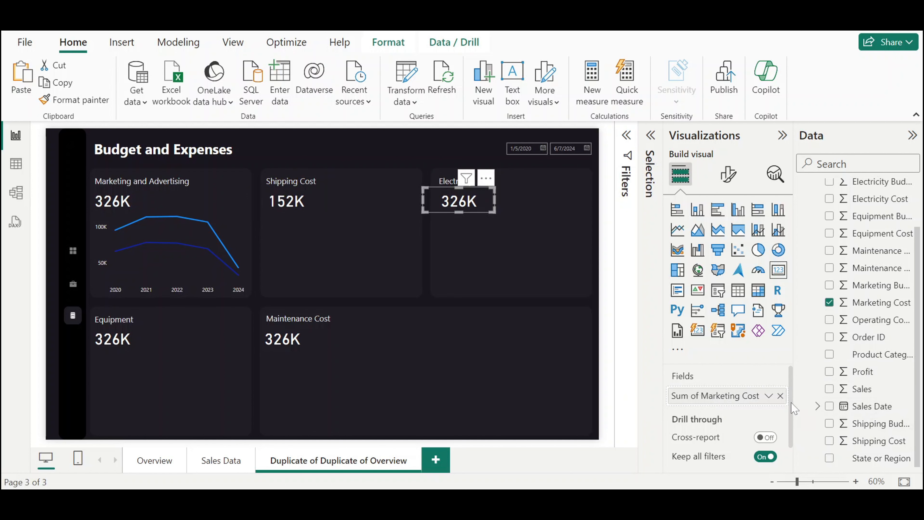
pyautogui.click(780, 395)
pyautogui.scroll(3, 876, 327)
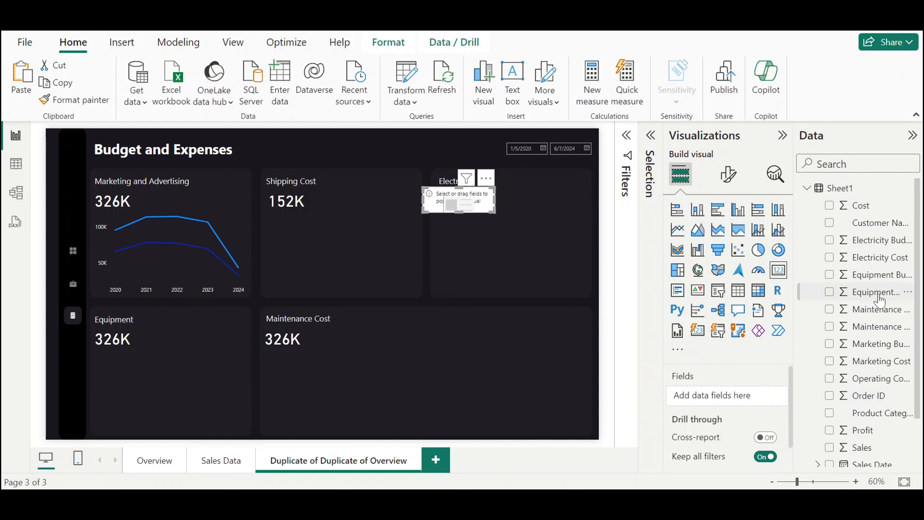
pyautogui.moveTo(877, 257); pyautogui.dragTo(744, 391)
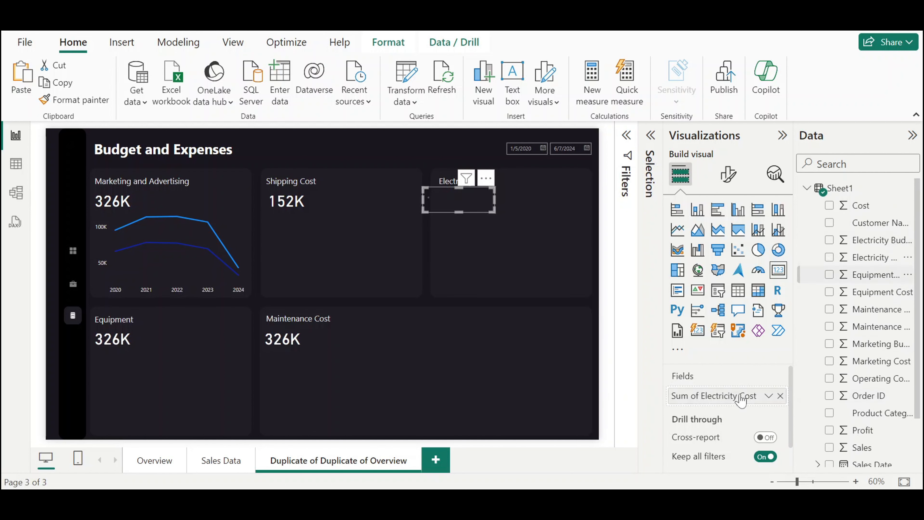
# Replace Marketing Cost with Equipment Cost in the Equipment value card and with the maintenance cost field in the Maintenance Cost value card
pyautogui.click(127, 350)
pyautogui.click(780, 396)
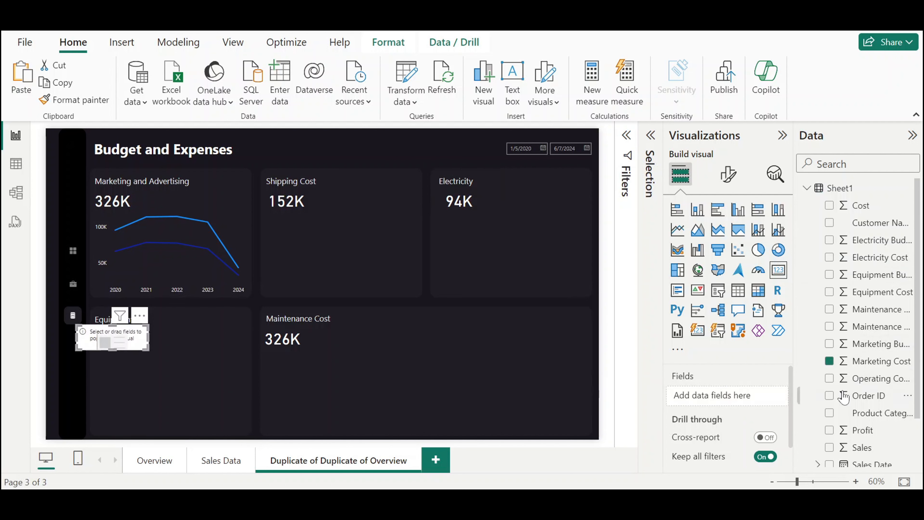
pyautogui.scroll(-2, 857, 396)
pyautogui.scroll(2, 859, 397)
pyautogui.moveTo(888, 292); pyautogui.dragTo(756, 397)
pyautogui.click(282, 338)
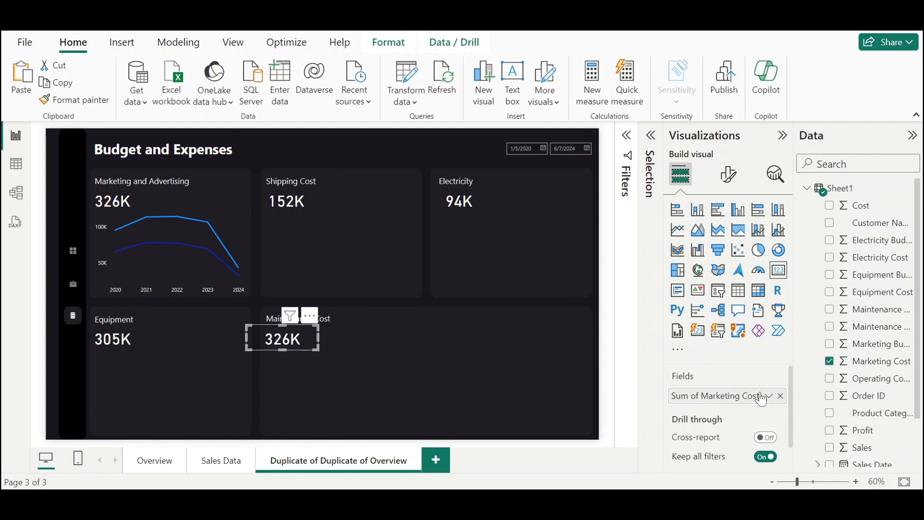
pyautogui.click(780, 396)
pyautogui.scroll(-3, 876, 396)
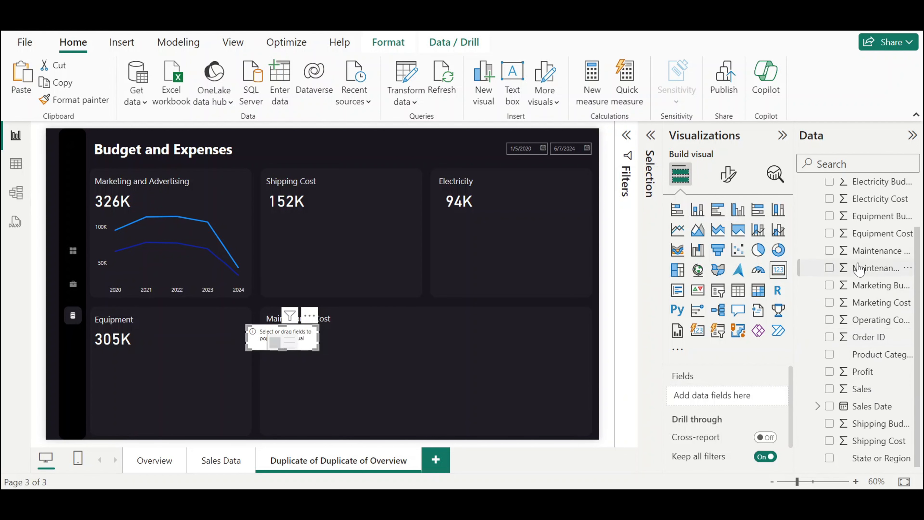
pyautogui.moveTo(858, 269); pyautogui.dragTo(729, 393)
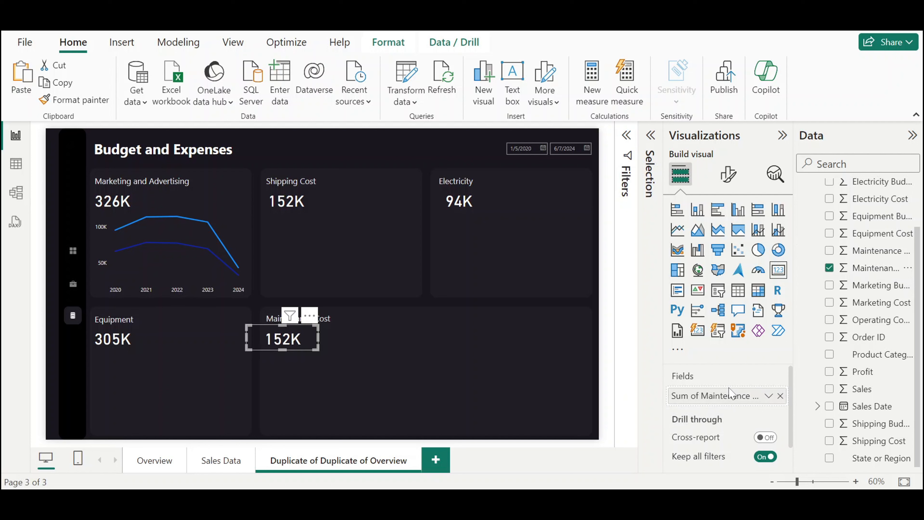
# Copy the Marketing and Advertising line chart into the Shipping Cost card beneath its value
pyautogui.click(286, 201)
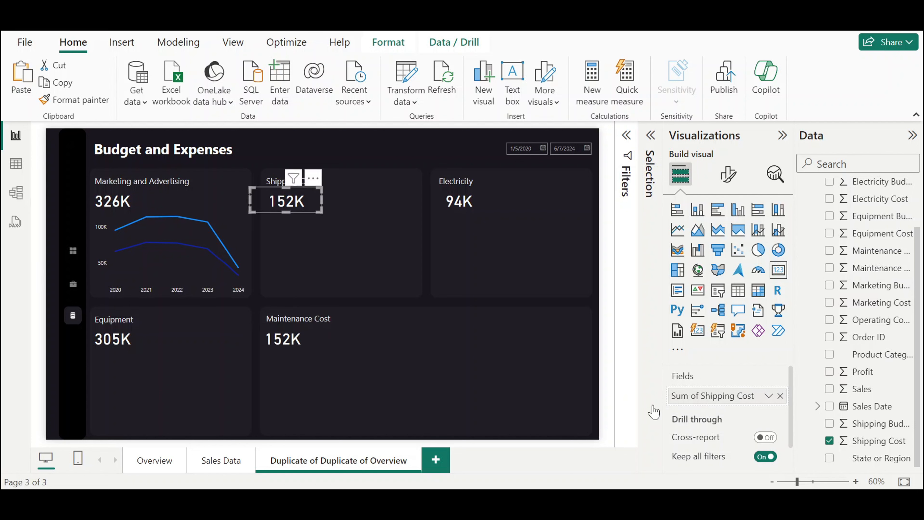
pyautogui.click(610, 352)
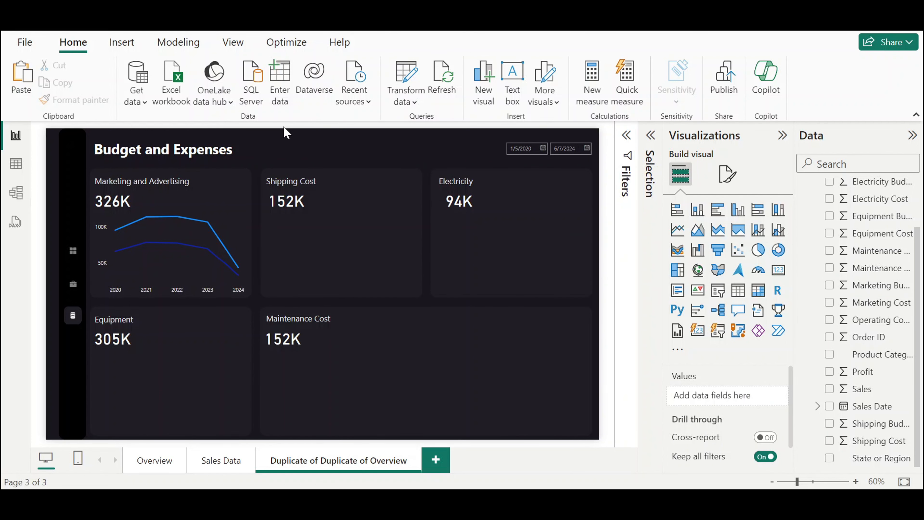
pyautogui.click(176, 266)
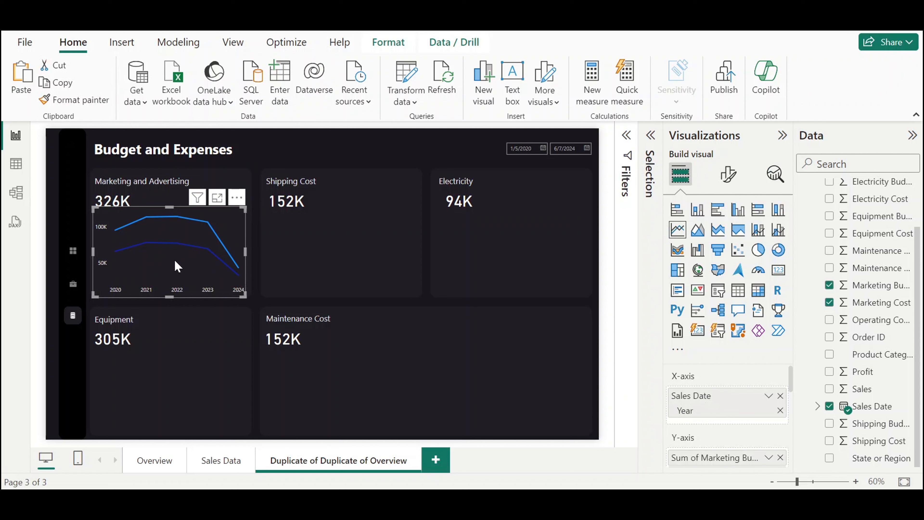
pyautogui.moveTo(174, 261); pyautogui.dragTo(351, 262)
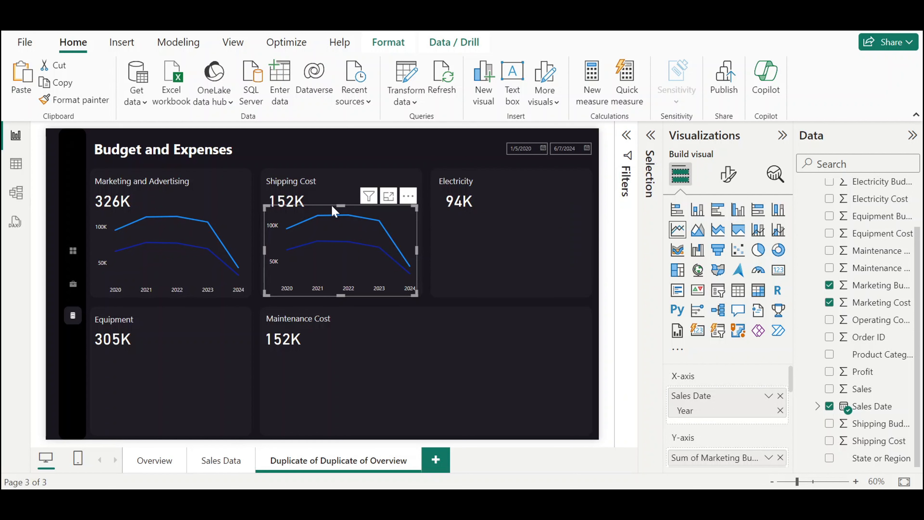
# Replace the marketing fields on the Shipping Cost chart's Y-axis with Shipping Budget and Shipping Cost
pyautogui.click(728, 174)
pyautogui.click(680, 173)
pyautogui.scroll(-3, 750, 373)
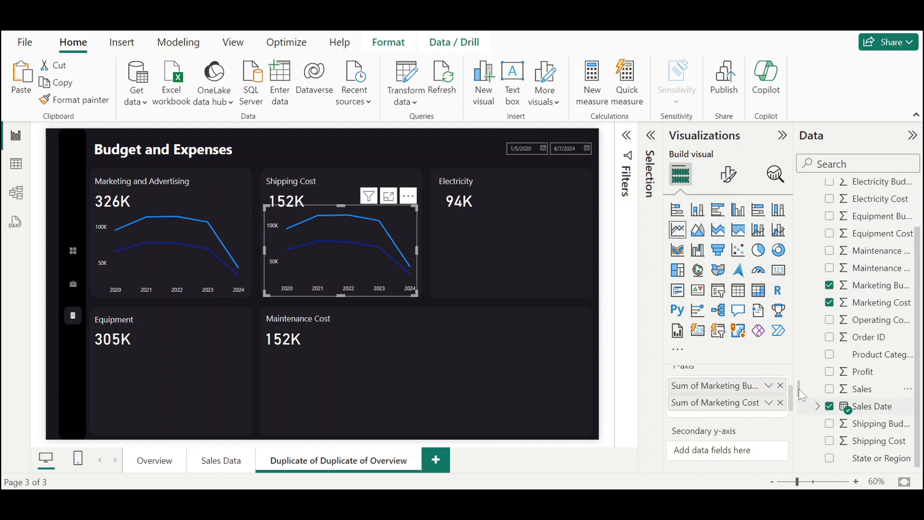
pyautogui.click(780, 385)
pyautogui.click(780, 385)
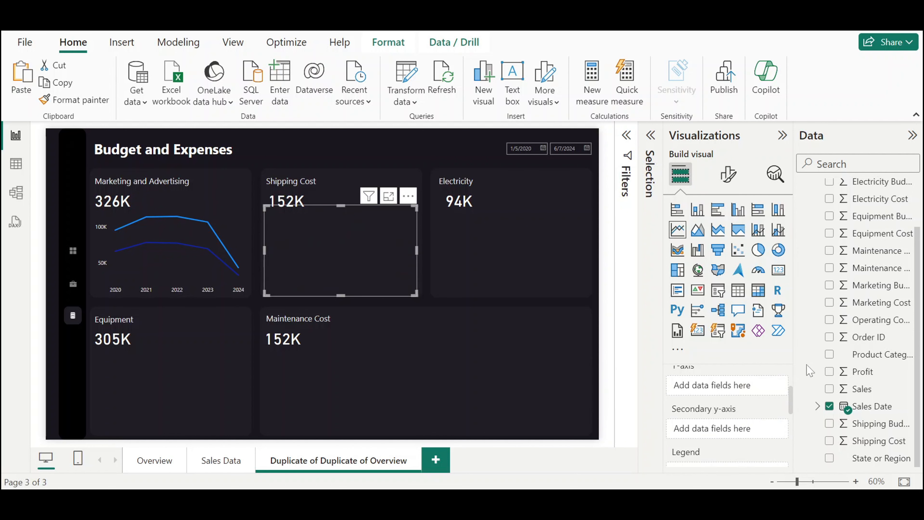
pyautogui.scroll(2, 847, 342)
pyautogui.scroll(-3, 872, 380)
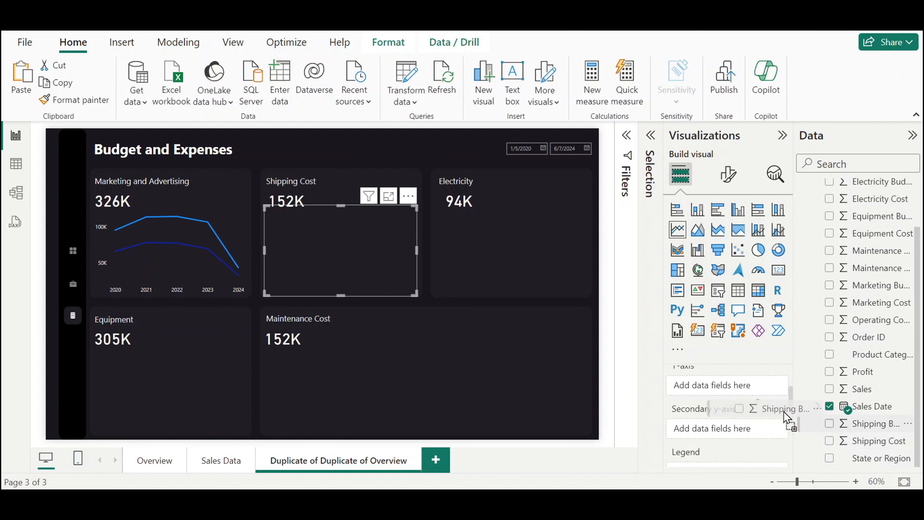
pyautogui.moveTo(783, 411); pyautogui.dragTo(753, 385)
pyautogui.moveTo(867, 445); pyautogui.dragTo(727, 399)
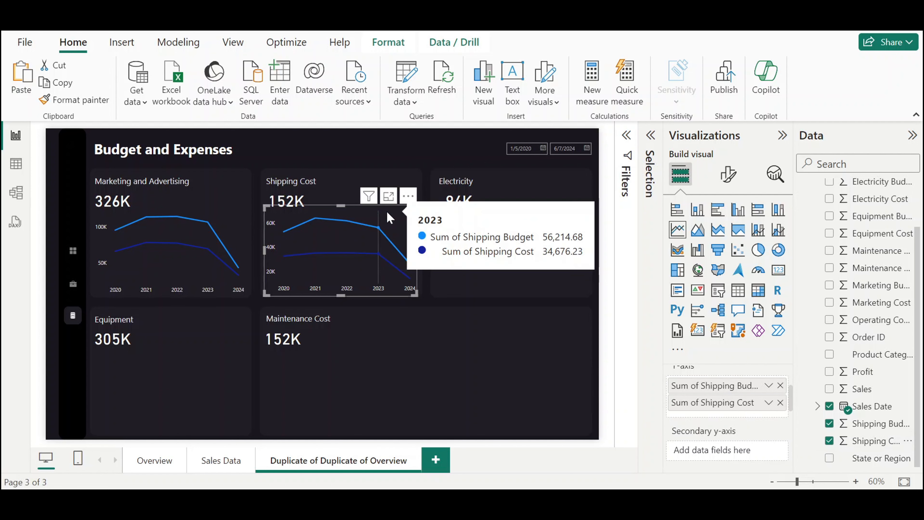
# Copy the Shipping Cost chart into the Electricity card and replace its Y-axis fields with Electricity Cost and Equipment Budget
pyautogui.hotkey('ctrl', 'c')
pyautogui.hotkey('ctrl', 'v')
pyautogui.moveTo(345, 259); pyautogui.dragTo(508, 269)
pyautogui.click(780, 385)
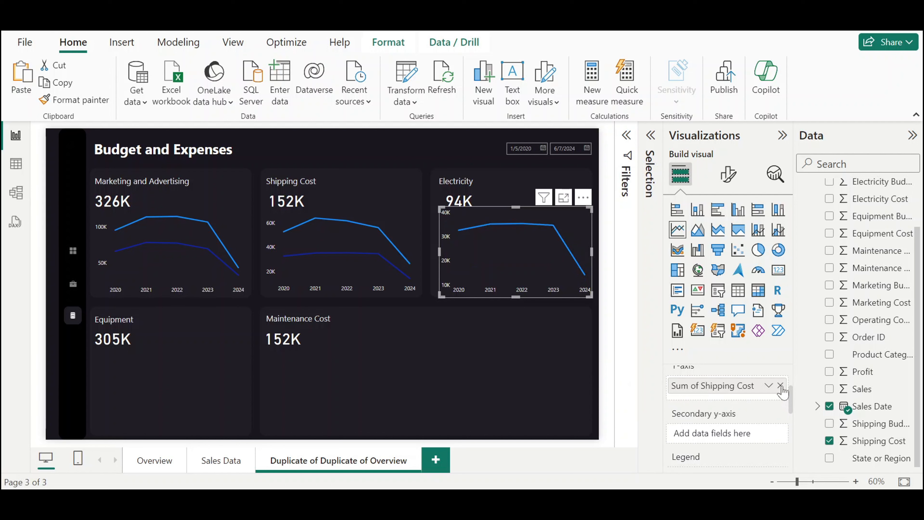
pyautogui.click(780, 385)
pyautogui.scroll(3, 836, 379)
pyautogui.moveTo(871, 258); pyautogui.dragTo(743, 384)
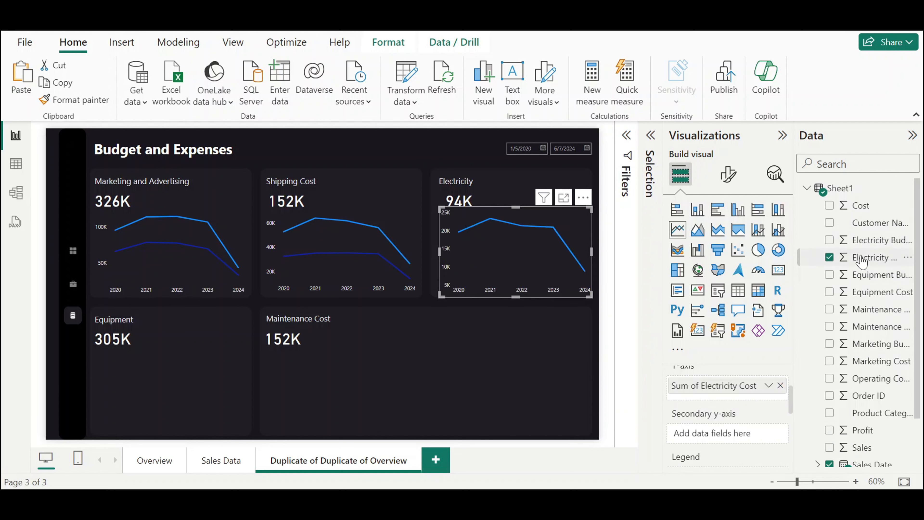
pyautogui.moveTo(865, 276); pyautogui.dragTo(747, 392)
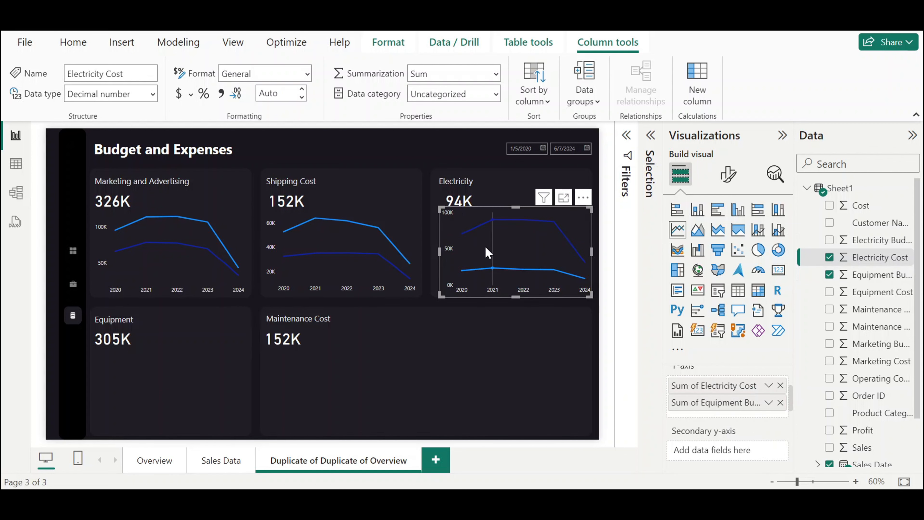
# Copy the Electricity line chart into the Equipment card beneath its value
pyautogui.moveTo(520, 253); pyautogui.dragTo(184, 384)
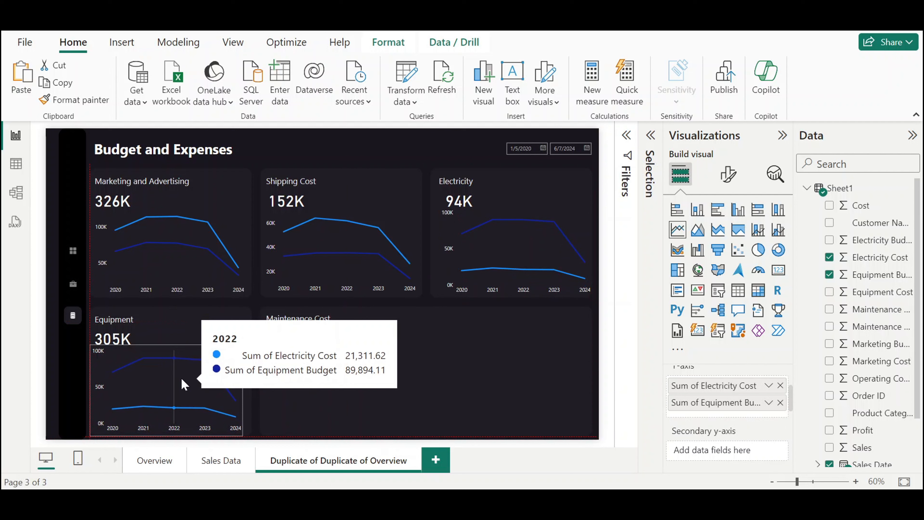
pyautogui.click(256, 405)
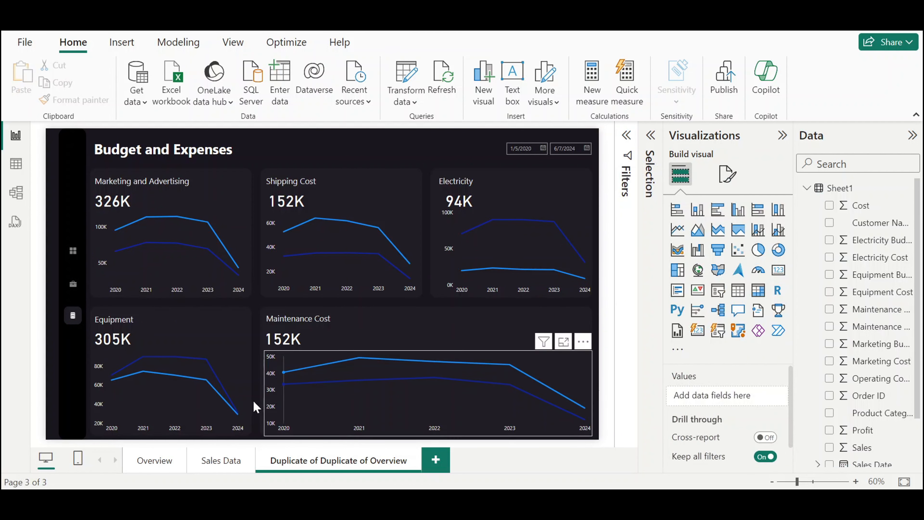
# Set the Sum of Marketing Budget line in the Marketing and Advertising chart to the colour #8453FF
pyautogui.click(189, 269)
pyautogui.click(727, 174)
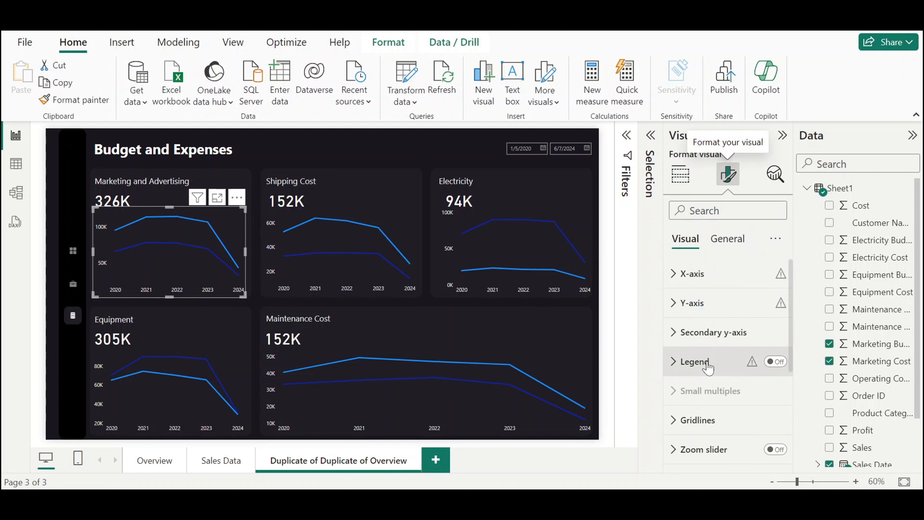
pyautogui.click(728, 240)
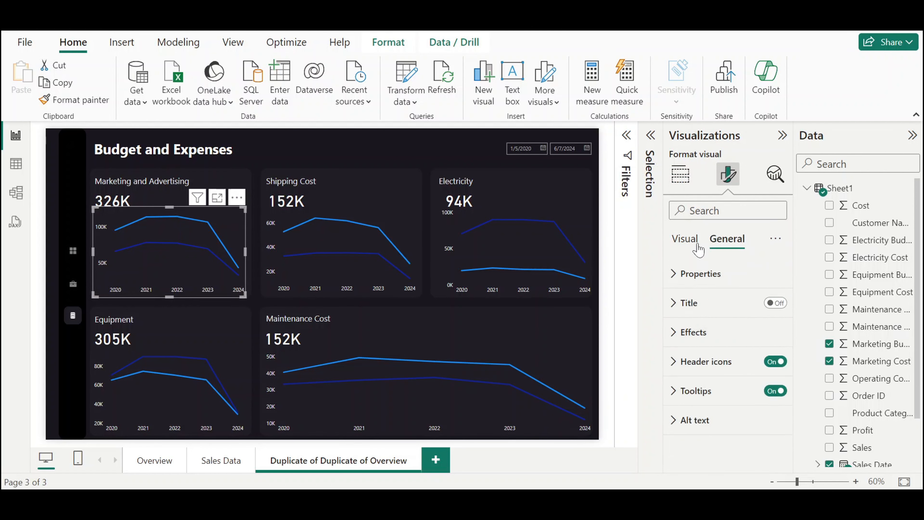
pyautogui.click(697, 247)
pyautogui.scroll(-5, 700, 306)
pyautogui.click(701, 303)
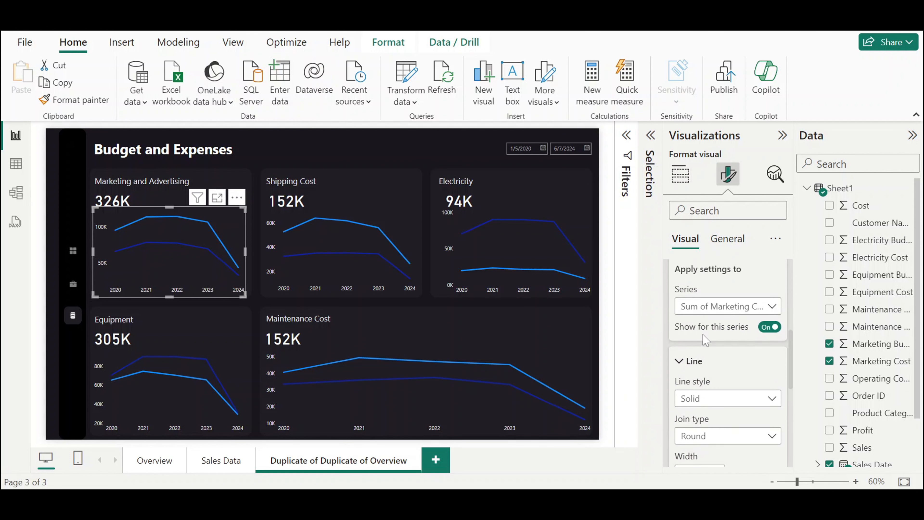
pyautogui.click(711, 308)
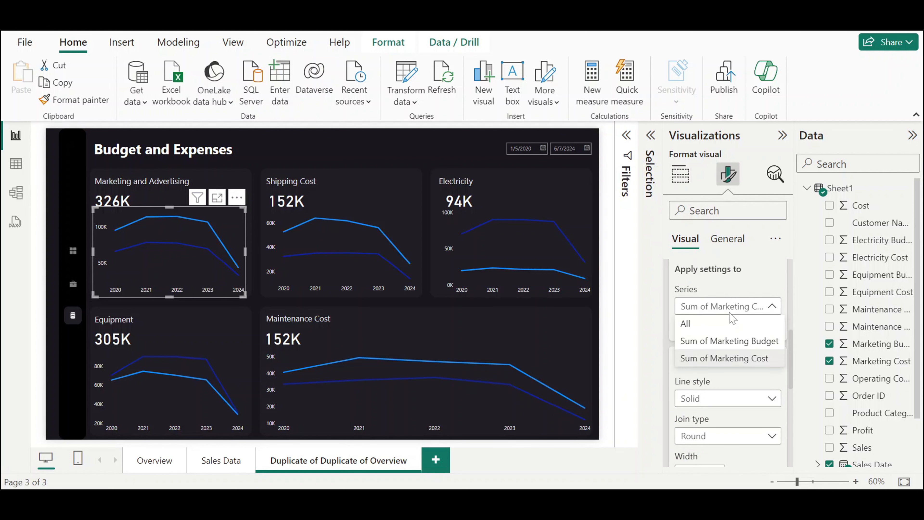
pyautogui.click(724, 342)
pyautogui.scroll(-5, 724, 344)
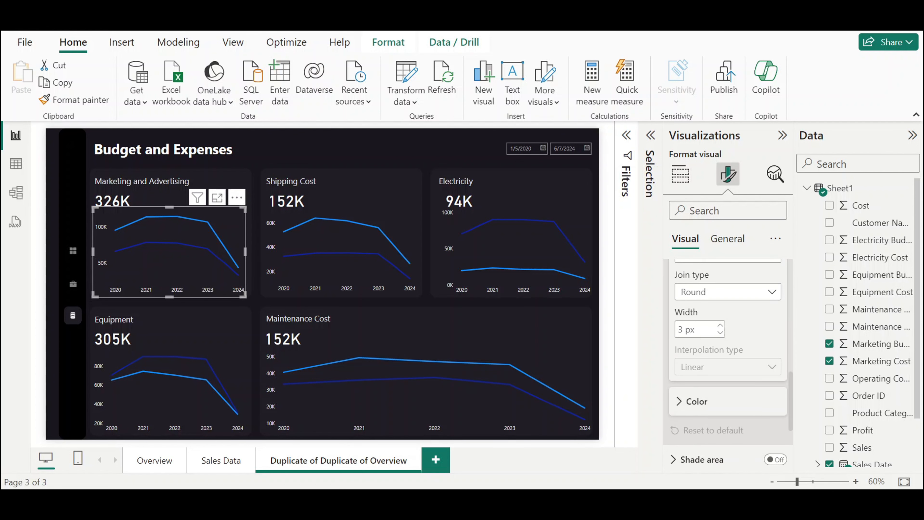
pyautogui.click(703, 368)
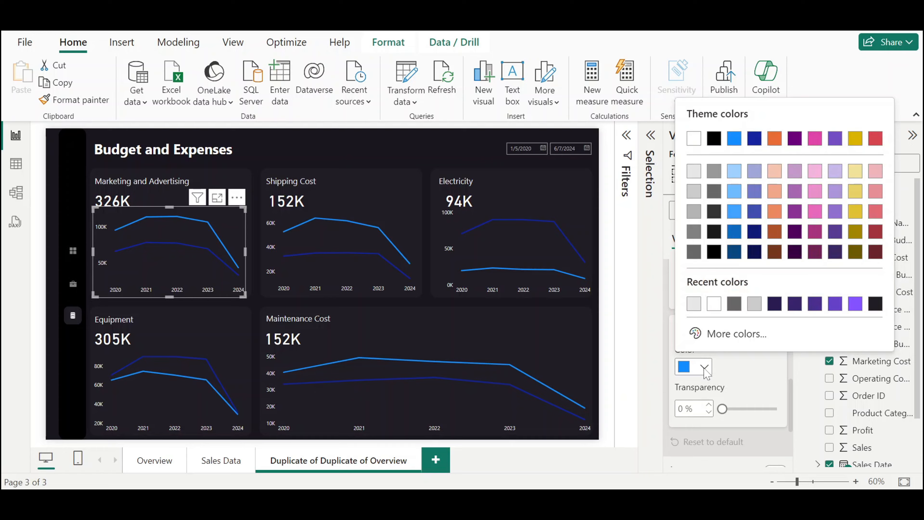
pyautogui.click(720, 334)
pyautogui.write('#8453FF')
pyautogui.click(537, 393)
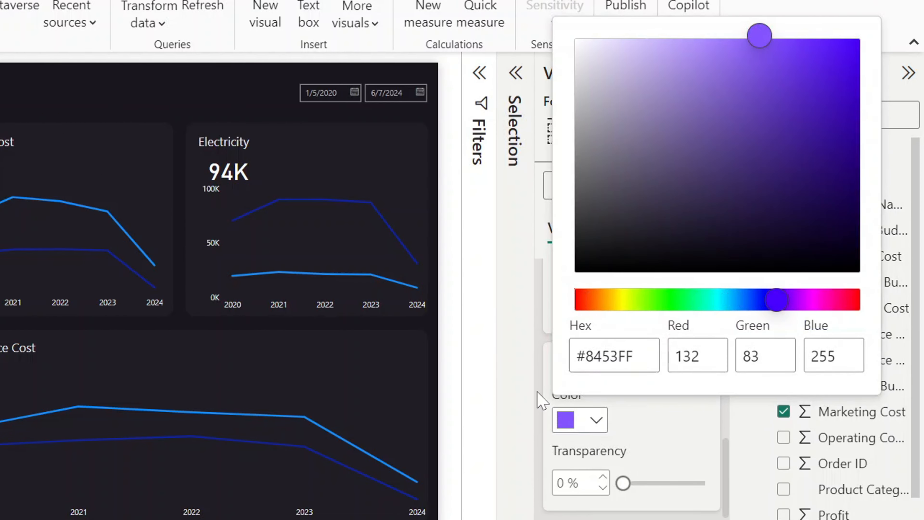
# Set the Sum of Marketing Cost line in the Marketing and Advertising chart to white
pyautogui.scroll(3, 637, 373)
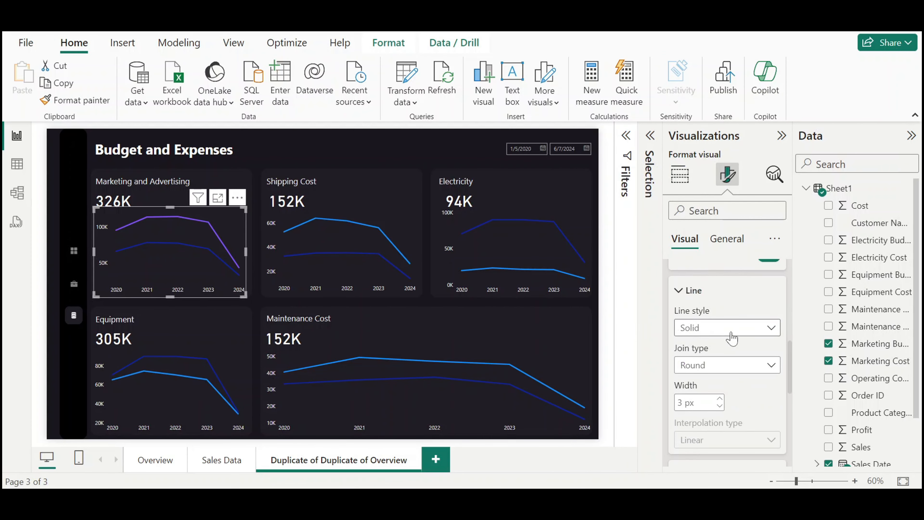
pyautogui.scroll(2, 732, 338)
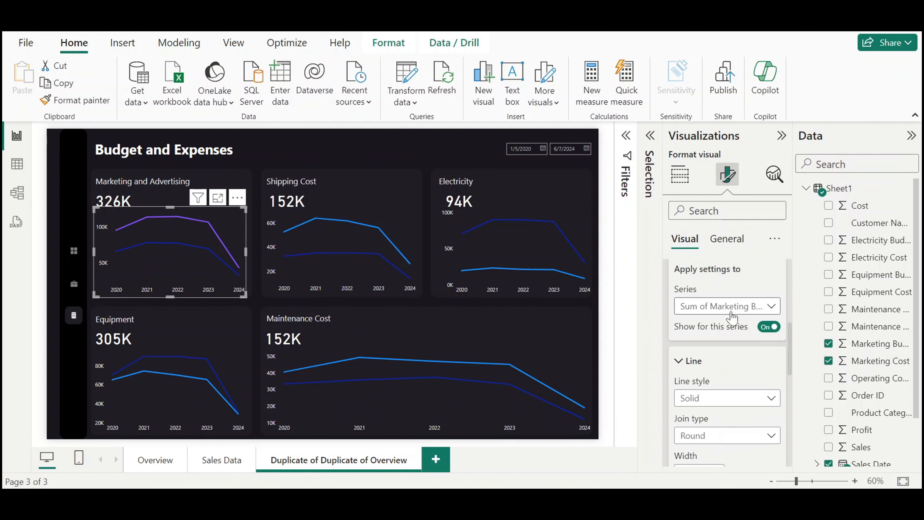
pyautogui.click(726, 304)
pyautogui.click(718, 356)
pyautogui.scroll(-3, 724, 362)
pyautogui.scroll(-2, 724, 362)
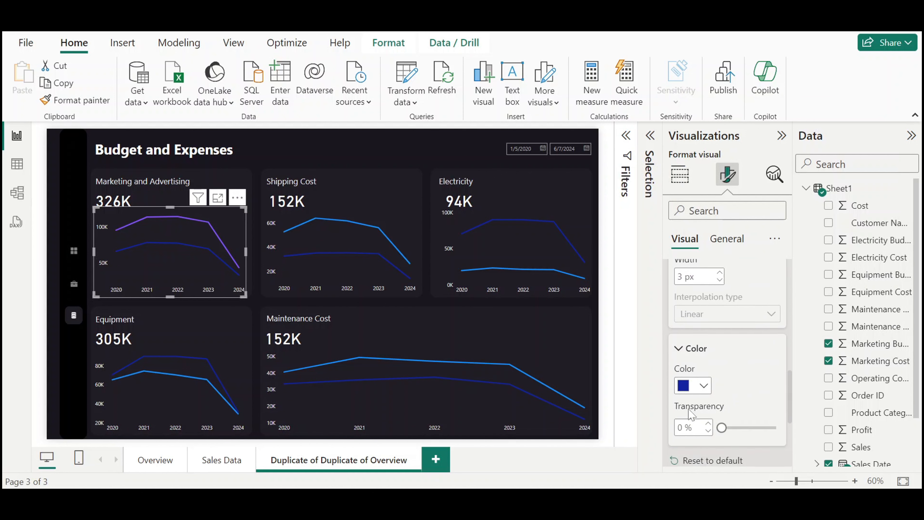
pyautogui.click(703, 366)
pyautogui.click(732, 304)
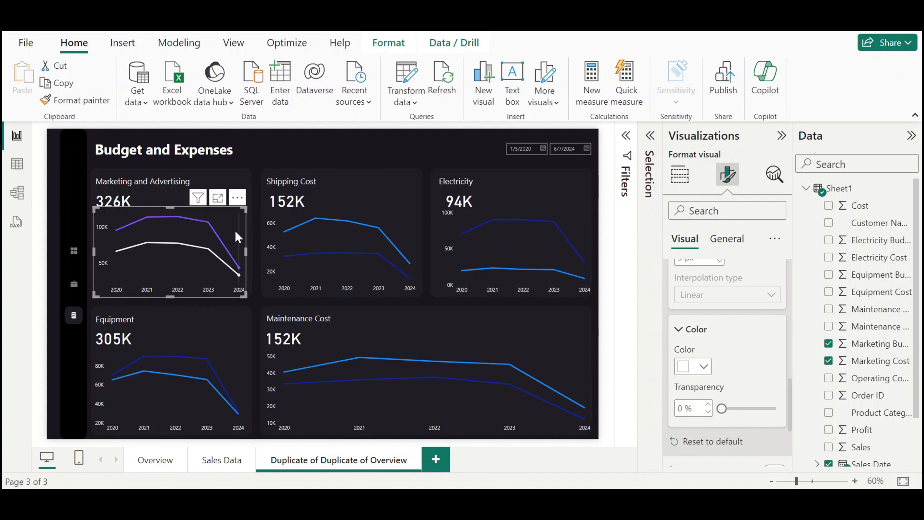
pyautogui.click(600, 409)
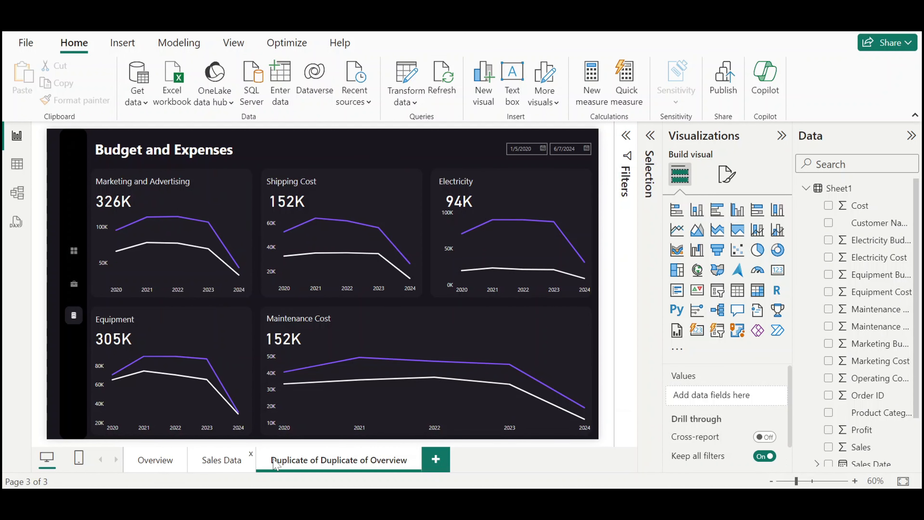
# Rename the page Duplicate of Duplicate of Overview as Budget and Expenses
pyautogui.doubleClick(375, 463)
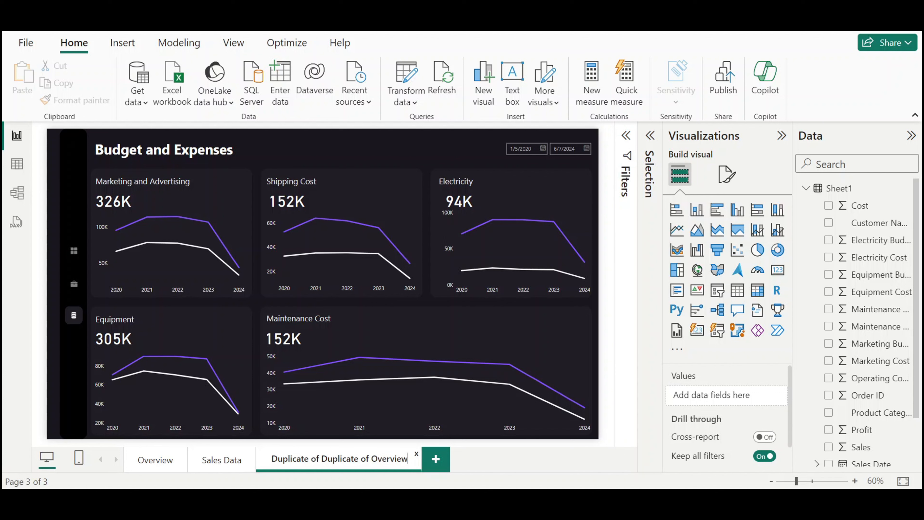
pyautogui.hotkey('ctrl', 'a')
pyautogui.write('B')
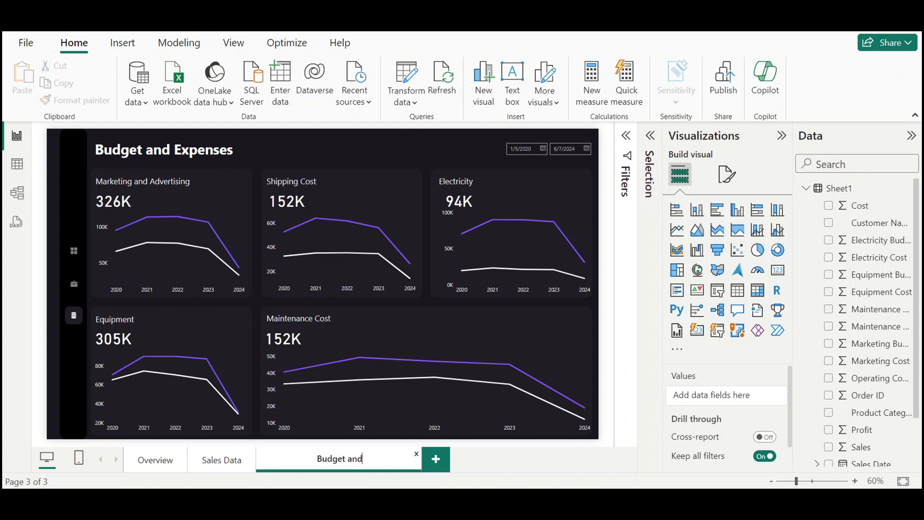
pyautogui.write('udget and Expenses')
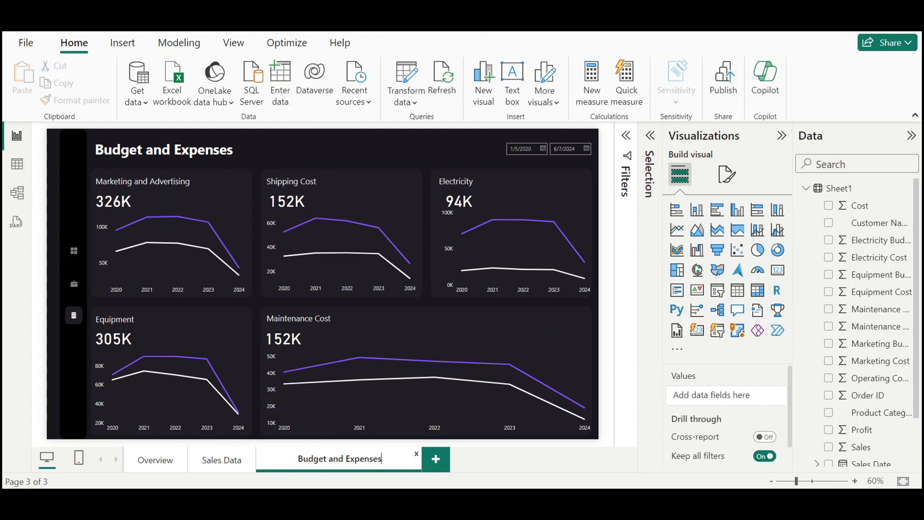
pyautogui.press('Return')
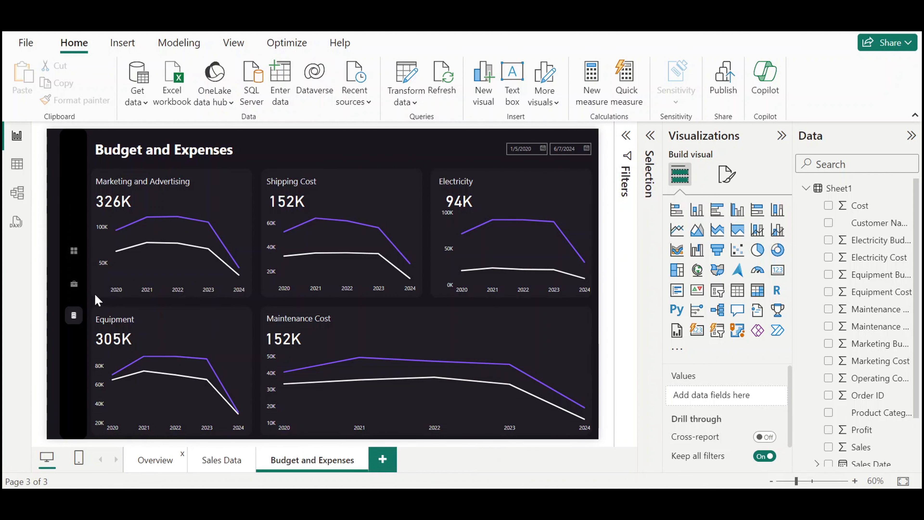
# Go to the Overview page and bring up the action type choices for the sidebar's grid icon
pyautogui.click(70, 250)
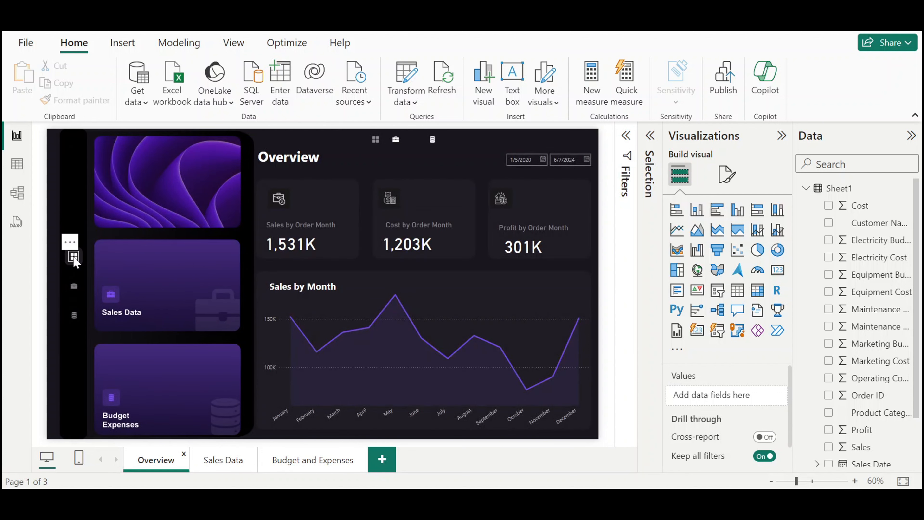
pyautogui.click(72, 257)
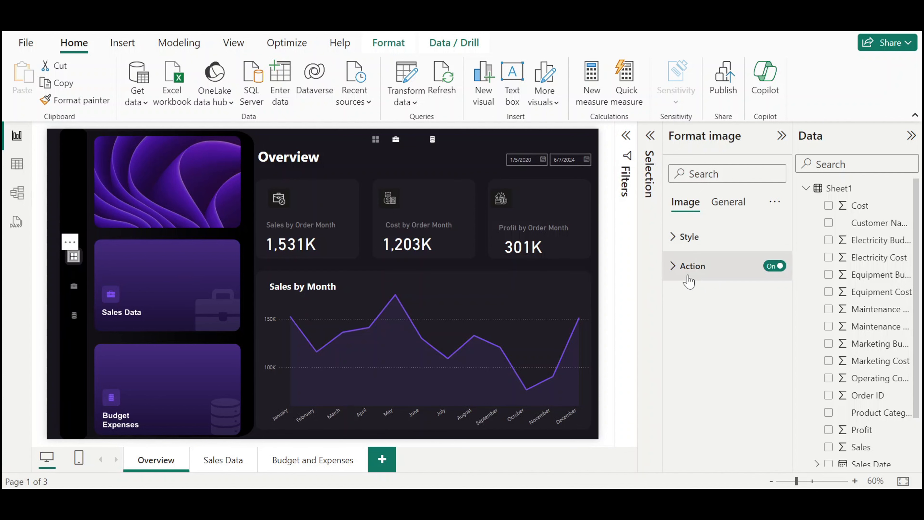
pyautogui.click(699, 270)
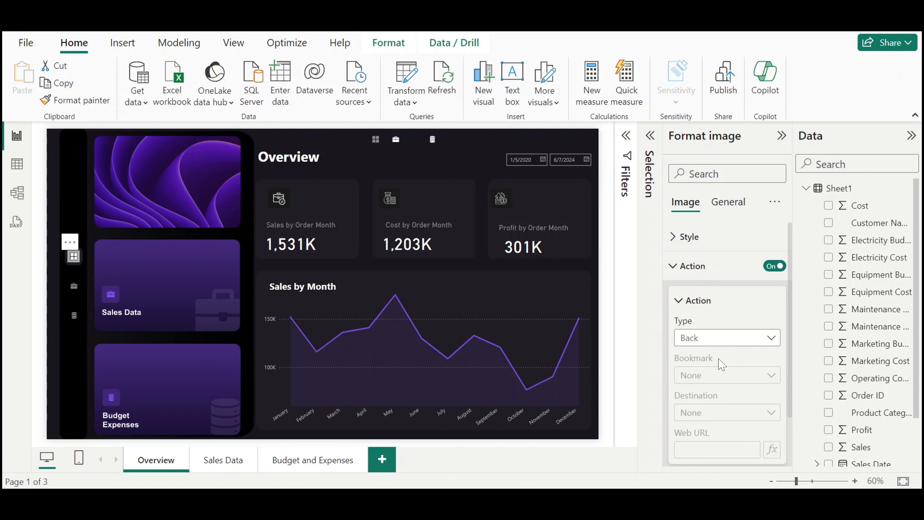
pyautogui.click(724, 337)
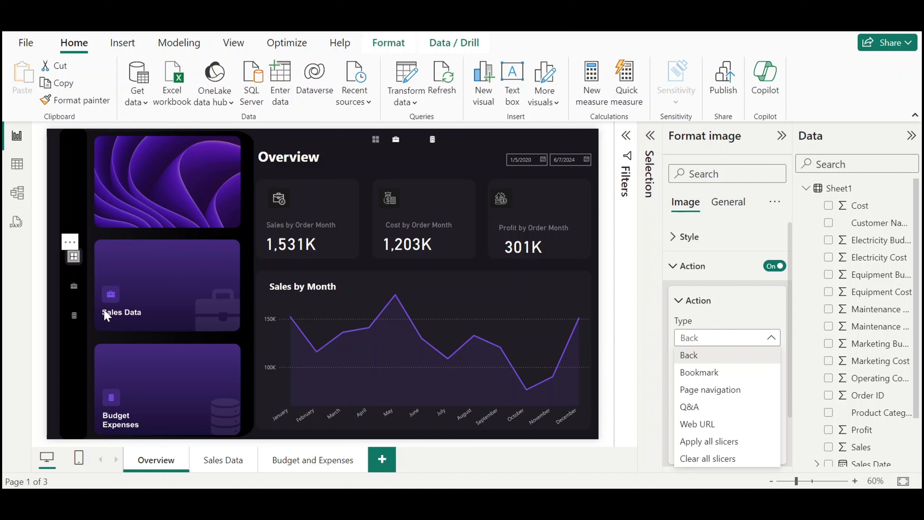
# Make the Overview page's sidebar briefcase icon a page navigation link to the Sales Data page
pyautogui.click(76, 291)
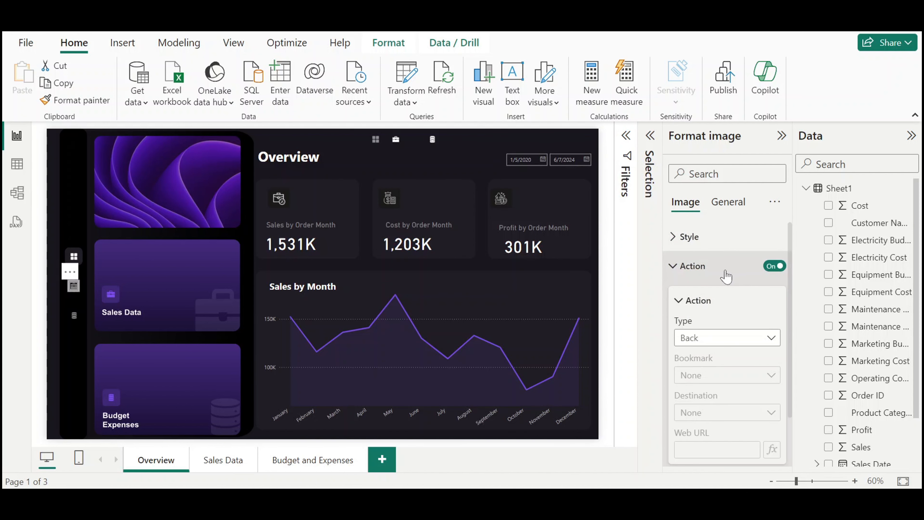
pyautogui.click(722, 337)
pyautogui.click(723, 392)
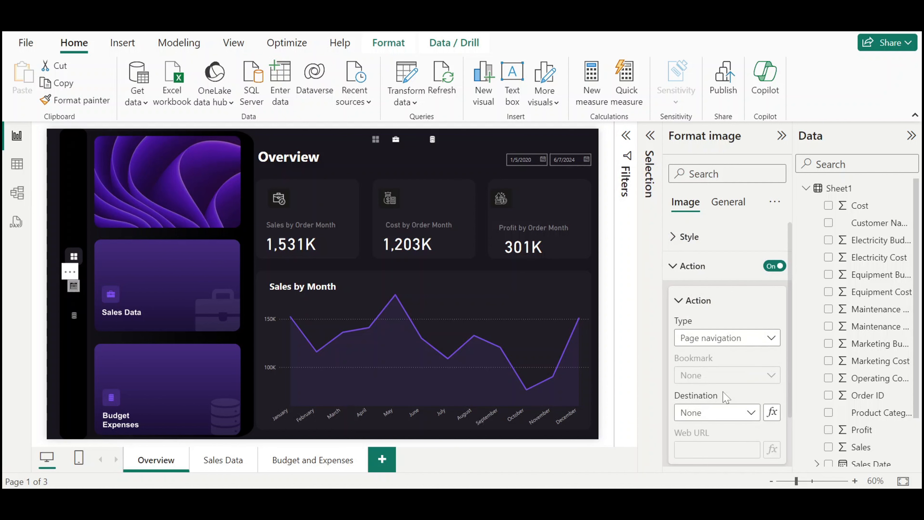
pyautogui.click(741, 421)
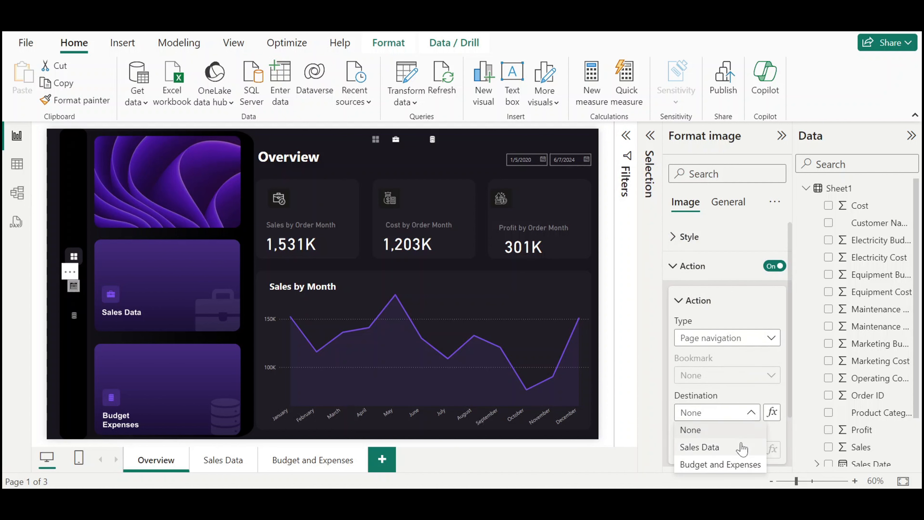
pyautogui.click(711, 449)
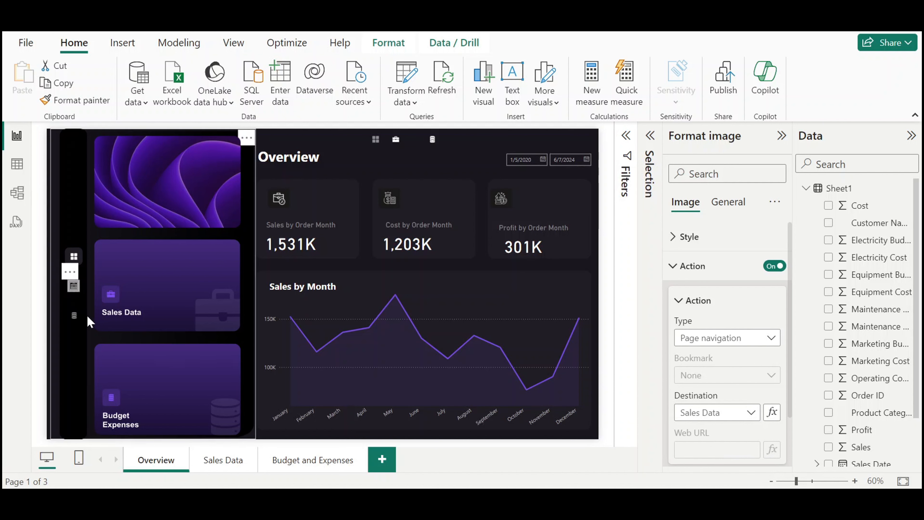
# Turn on the action for the Overview sidebar's database icon as page navigation to Budget and Expenses
pyautogui.click(75, 320)
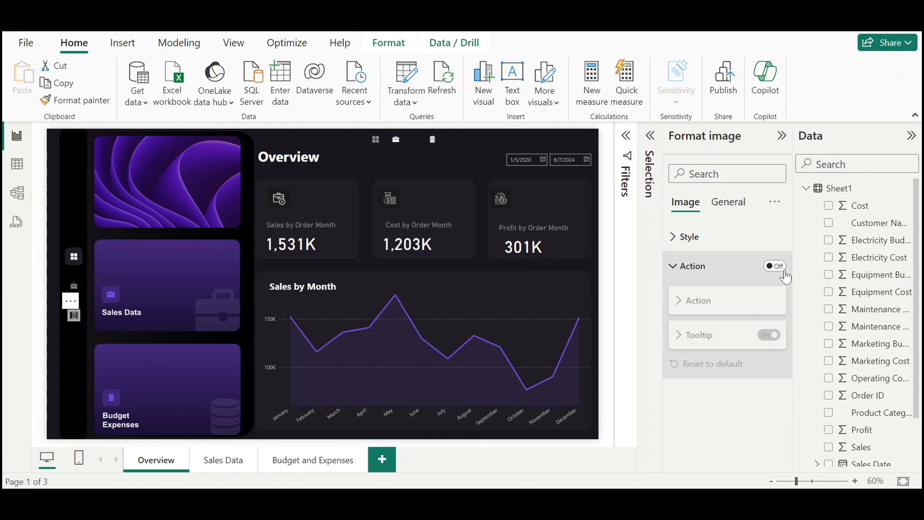
pyautogui.click(773, 265)
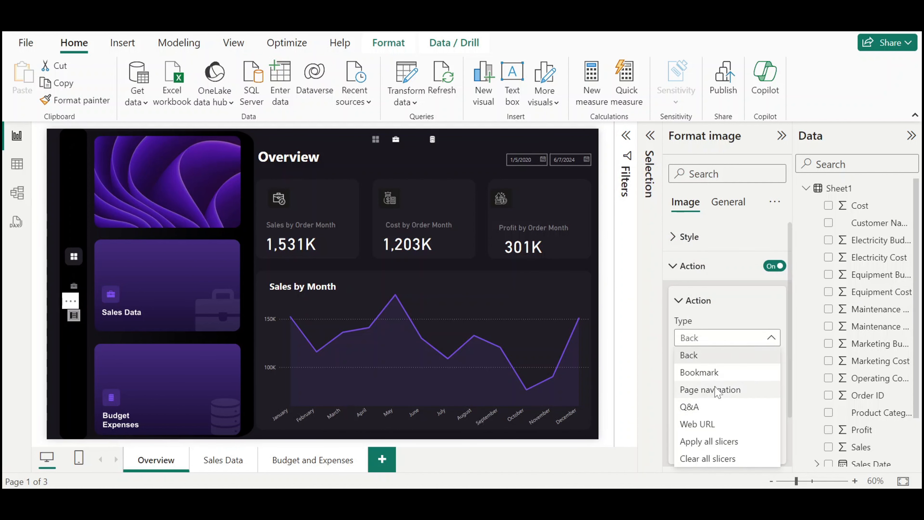
pyautogui.click(713, 389)
pyautogui.scroll(-2, 707, 410)
pyautogui.click(742, 351)
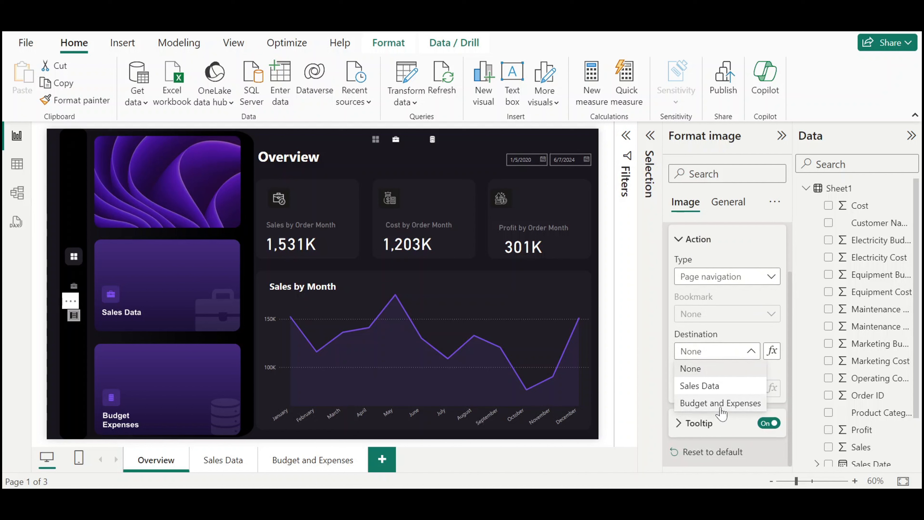
pyautogui.click(729, 403)
# Turn on the action for the large Sales Data card image as page navigation to the Sales Data page
pyautogui.click(196, 290)
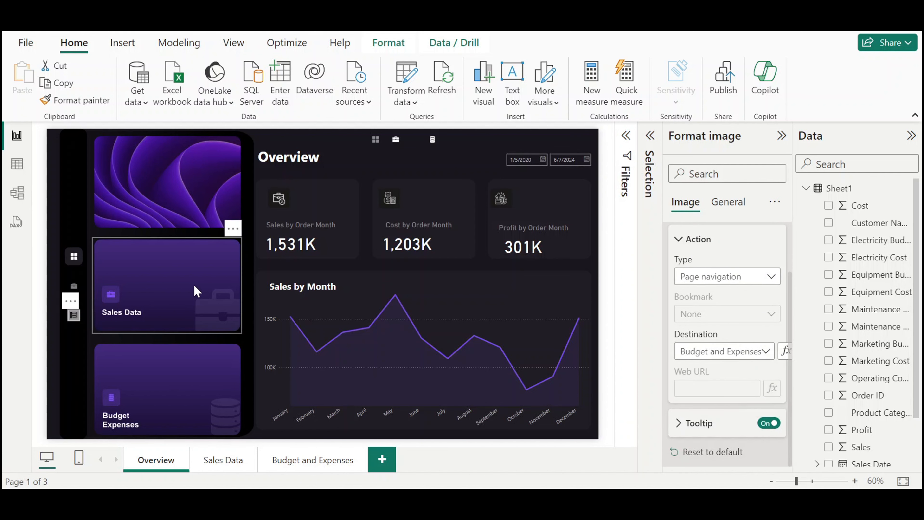
pyautogui.click(769, 268)
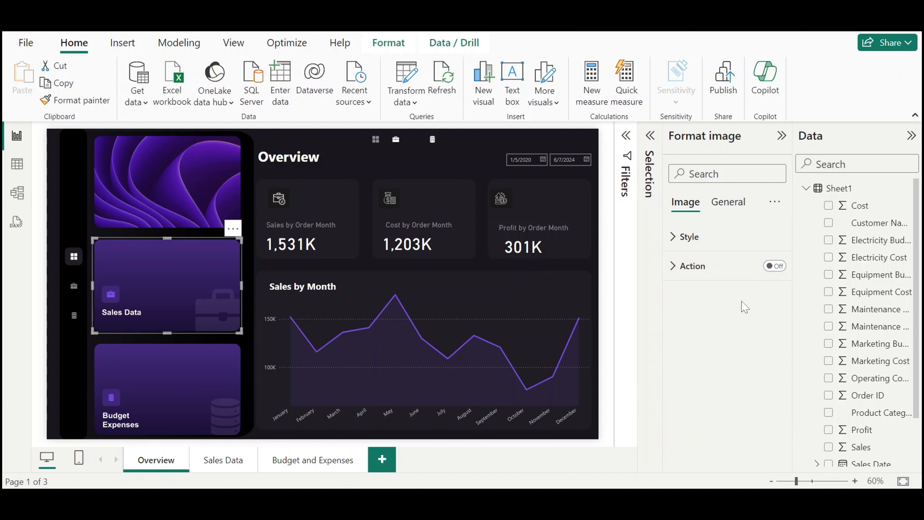
pyautogui.click(731, 278)
pyautogui.click(726, 336)
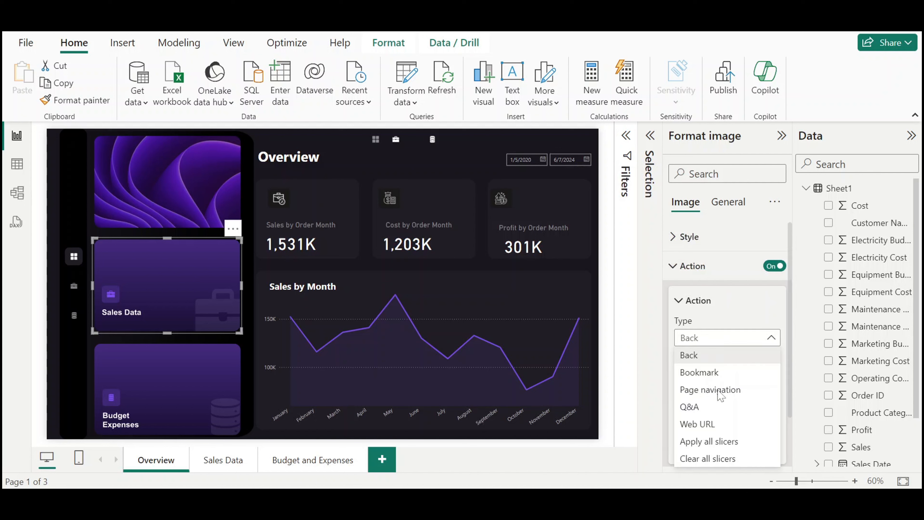
pyautogui.click(718, 388)
pyautogui.scroll(-2, 717, 393)
pyautogui.click(726, 351)
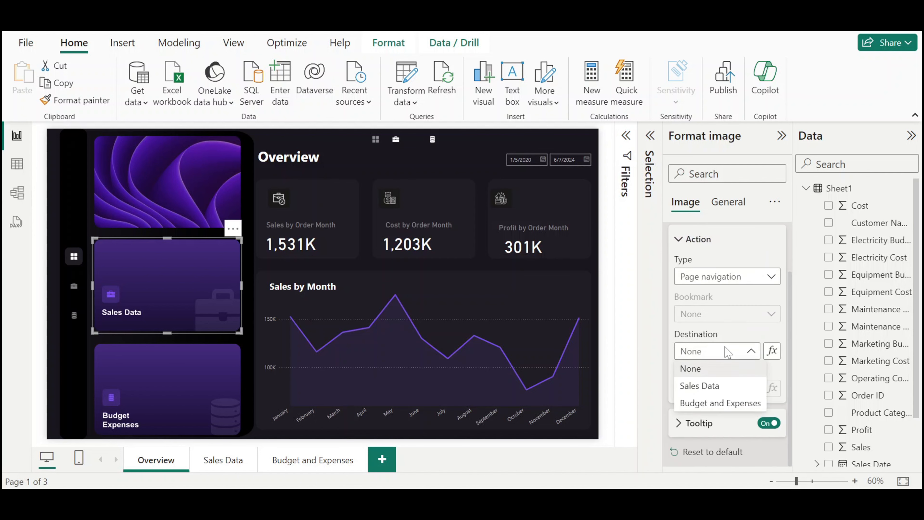
pyautogui.click(719, 384)
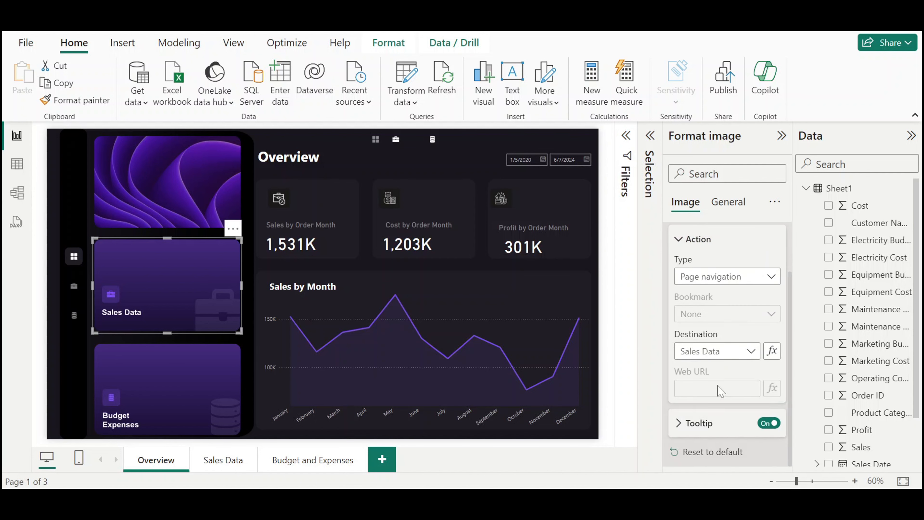
# Turn on the action for the large Budget Expenses card image as page navigation to Budget and Expenses
pyautogui.click(197, 378)
pyautogui.click(774, 266)
pyautogui.click(756, 300)
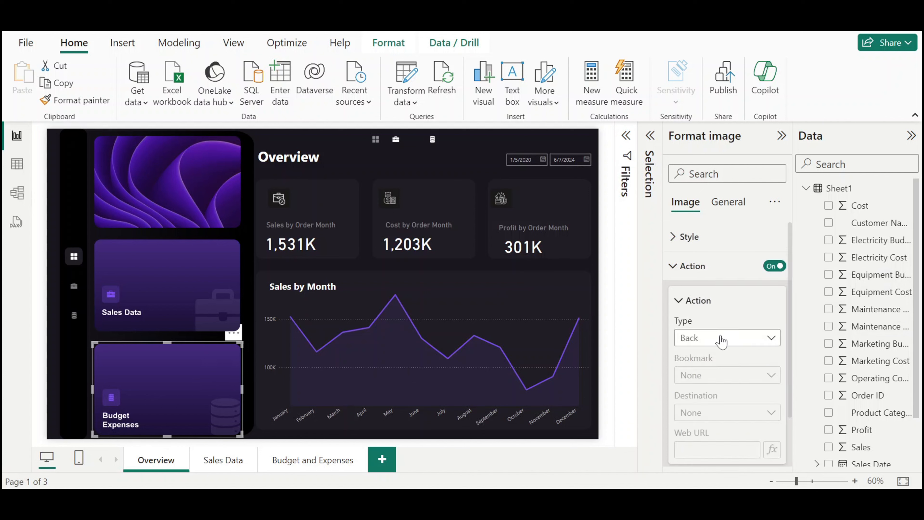
pyautogui.click(721, 340)
pyautogui.click(703, 388)
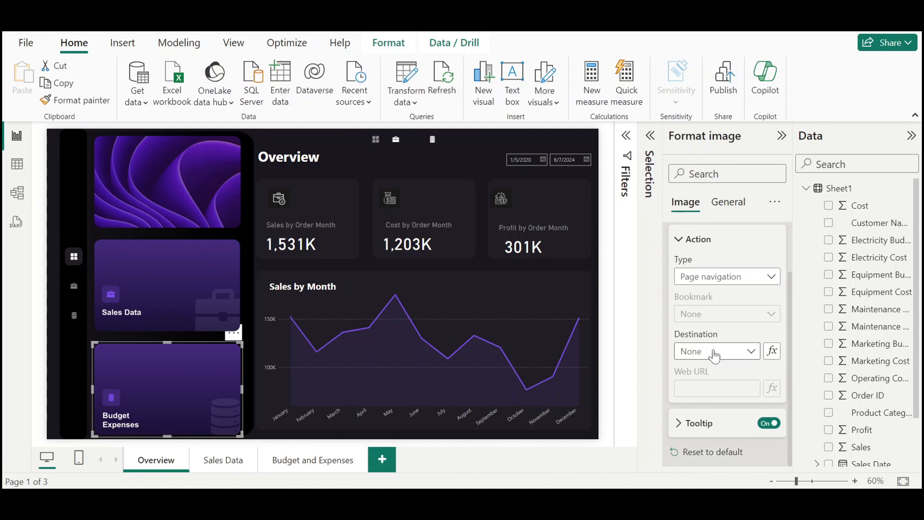
pyautogui.click(714, 356)
pyautogui.click(705, 404)
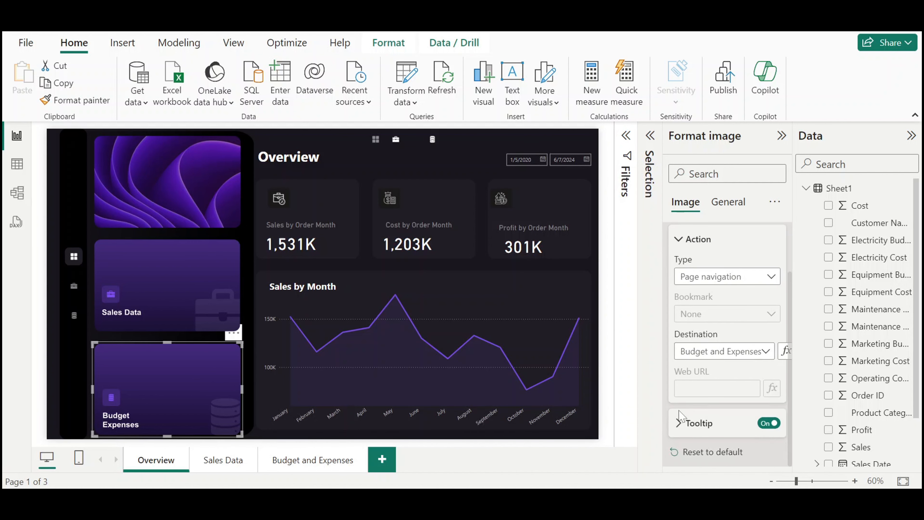
# On the Sales Data page, give the sidebar's grid icon a page navigation action to the Overview page
pyautogui.click(229, 465)
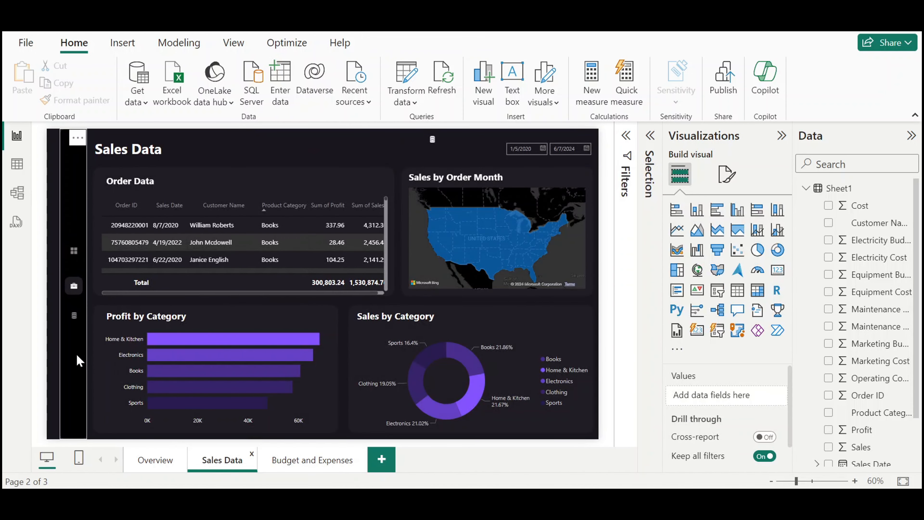
pyautogui.click(74, 252)
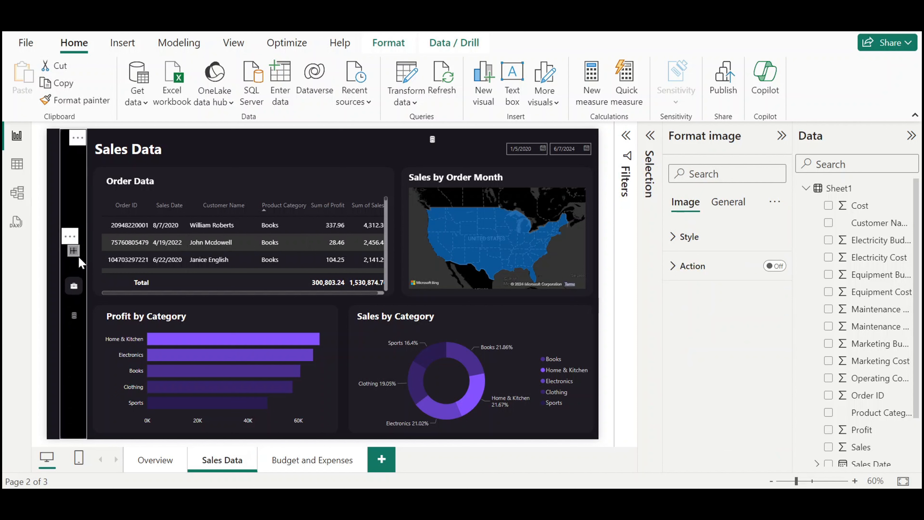
pyautogui.click(775, 266)
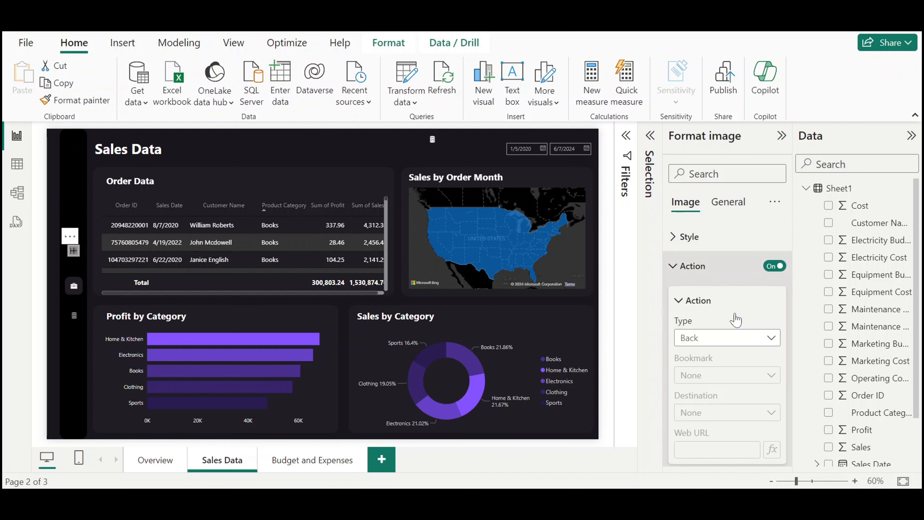
pyautogui.click(764, 339)
pyautogui.click(722, 388)
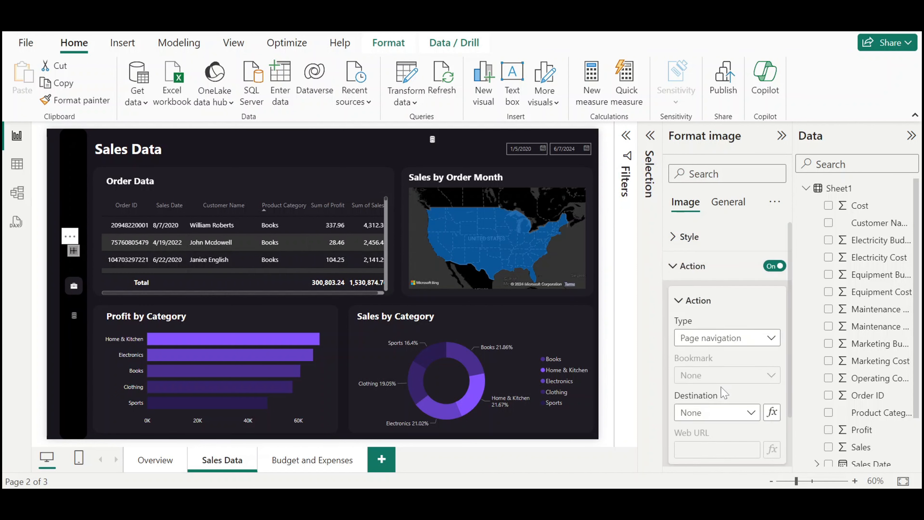
pyautogui.click(721, 415)
pyautogui.click(722, 448)
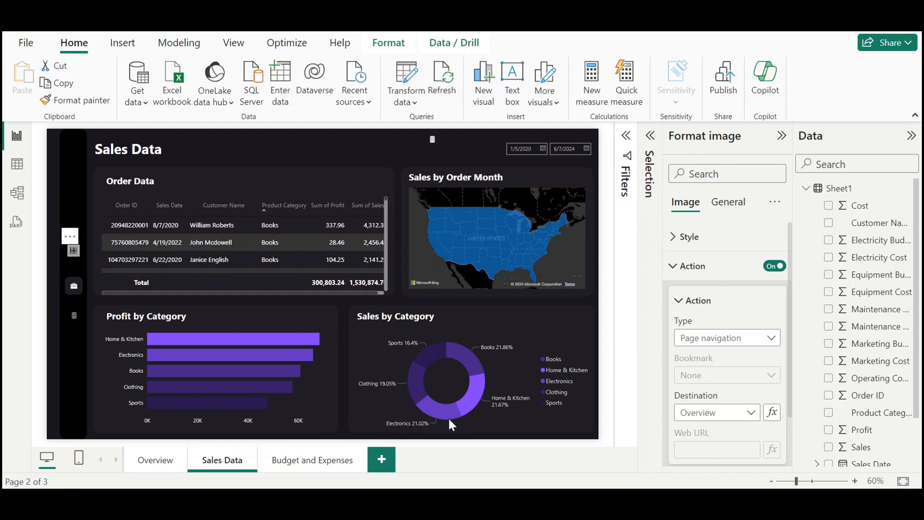
# Give the Sales Data page's sidebar database icon a page navigation action to Budget and Expenses
pyautogui.click(73, 315)
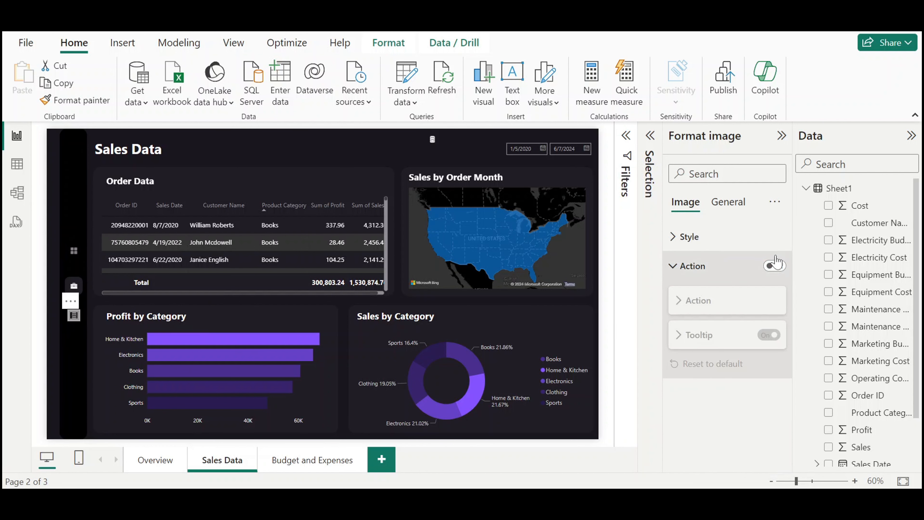
pyautogui.click(726, 343)
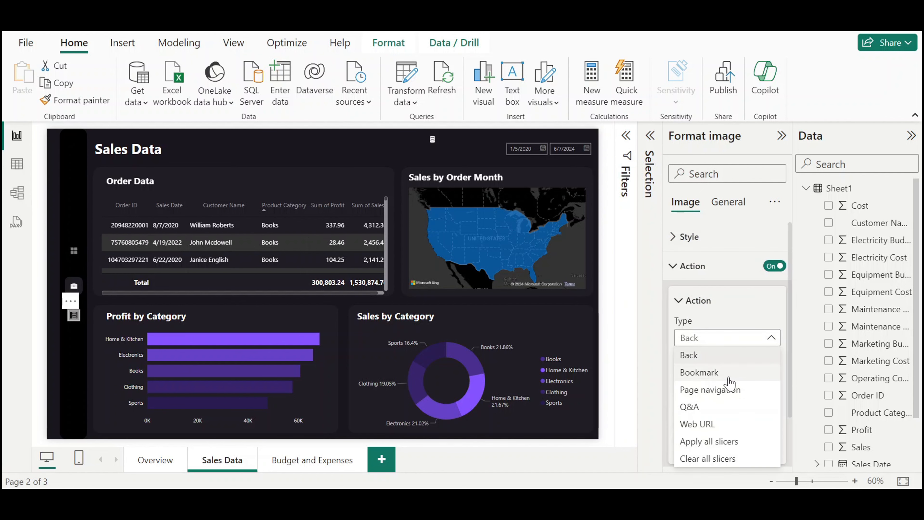
pyautogui.click(724, 389)
pyautogui.click(724, 410)
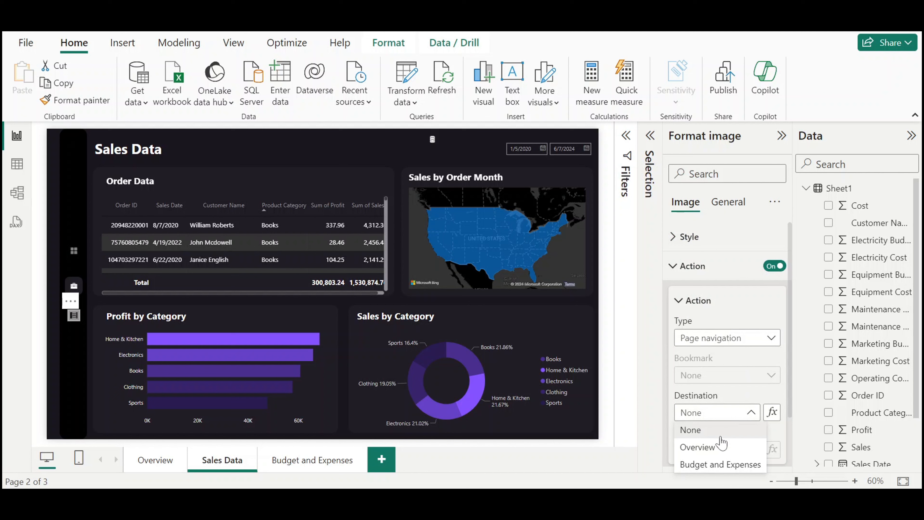
pyautogui.click(718, 464)
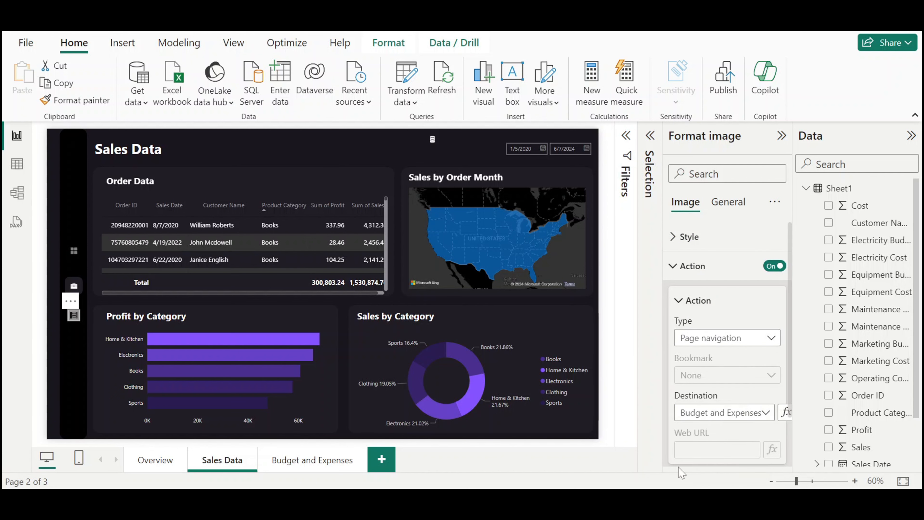
# On the Budget and Expenses page, give the sidebar's grid icon a page navigation action to Overview
pyautogui.click(309, 460)
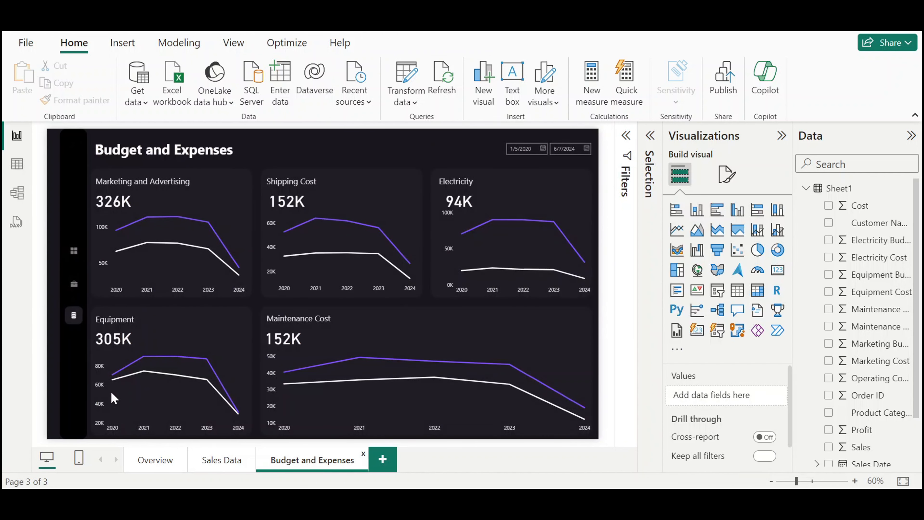
pyautogui.click(73, 250)
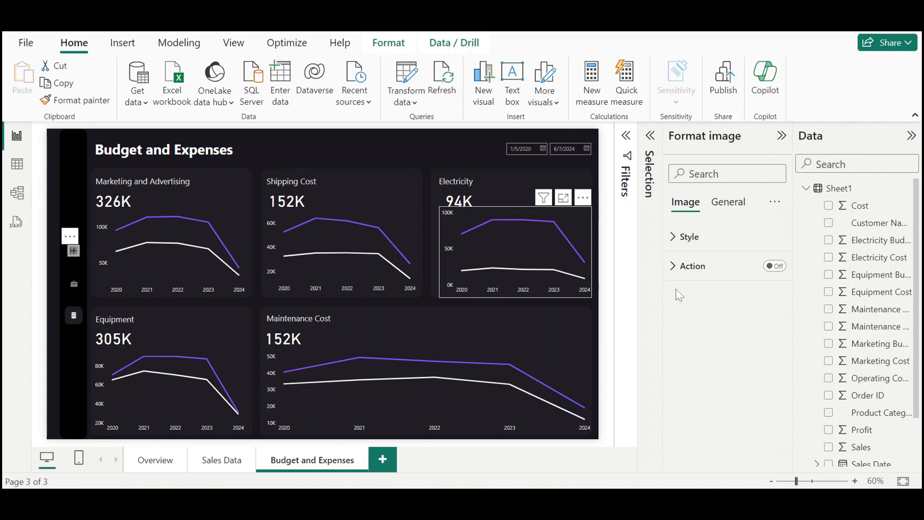
pyautogui.click(774, 266)
pyautogui.click(736, 336)
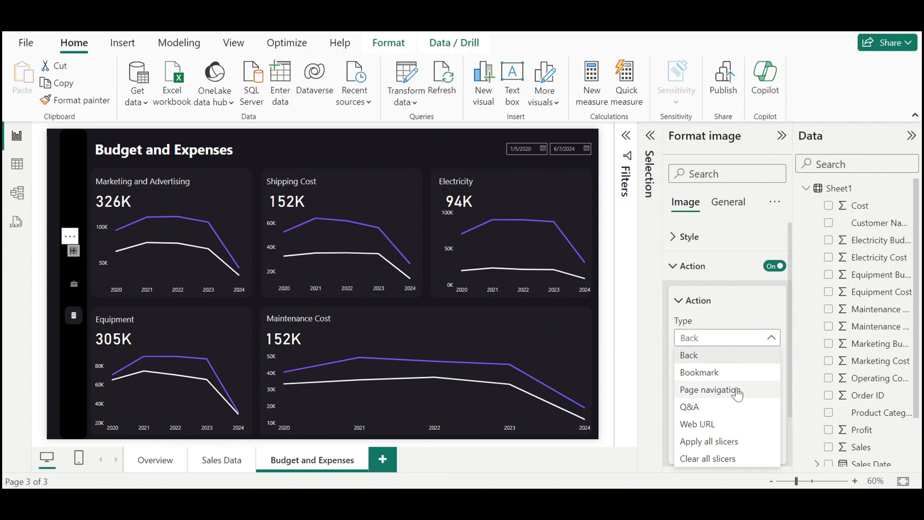
pyautogui.click(736, 389)
pyautogui.scroll(-3, 733, 404)
pyautogui.click(716, 351)
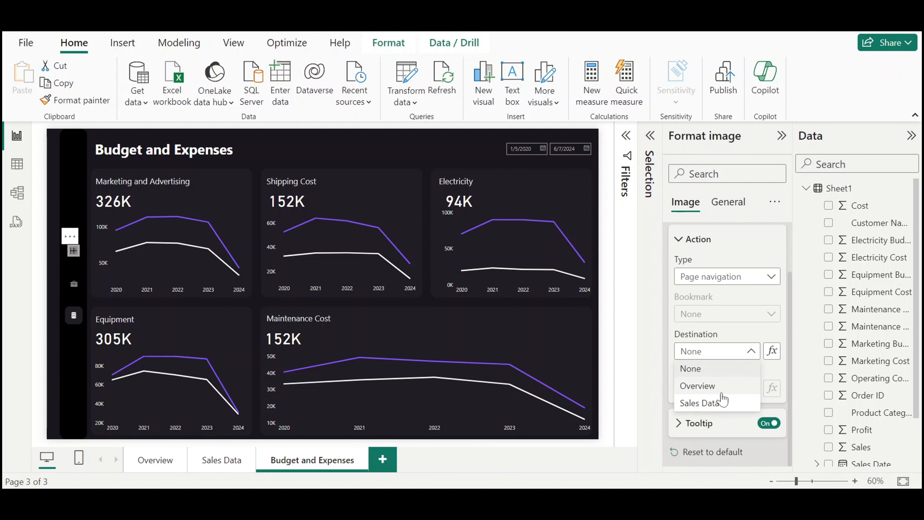
pyautogui.click(716, 386)
# Give the Budget and Expenses page's sidebar briefcase icon a page navigation action to the Sales Data page
pyautogui.click(73, 284)
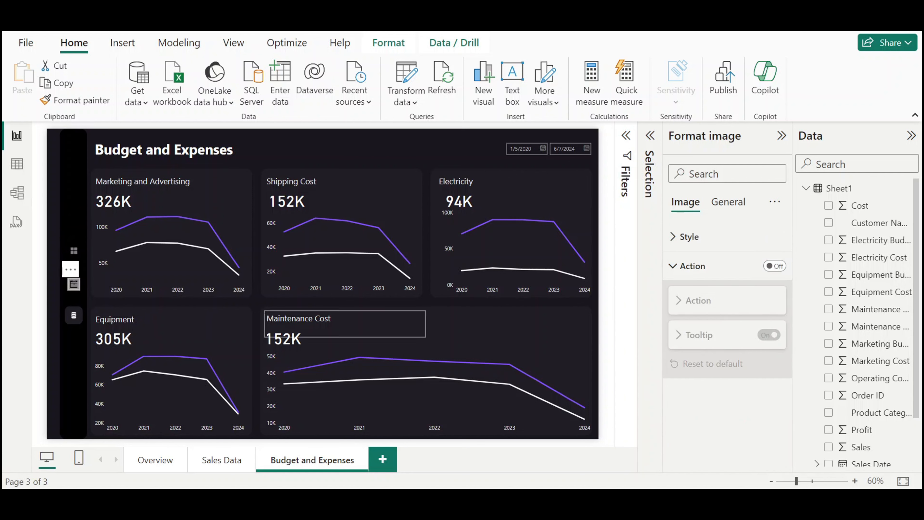
pyautogui.click(722, 299)
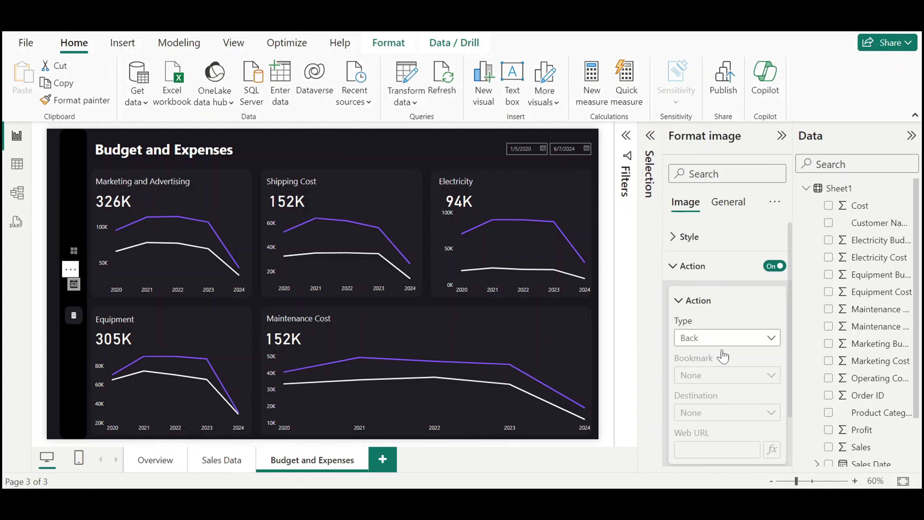
pyautogui.click(723, 338)
pyautogui.click(714, 386)
pyautogui.click(713, 412)
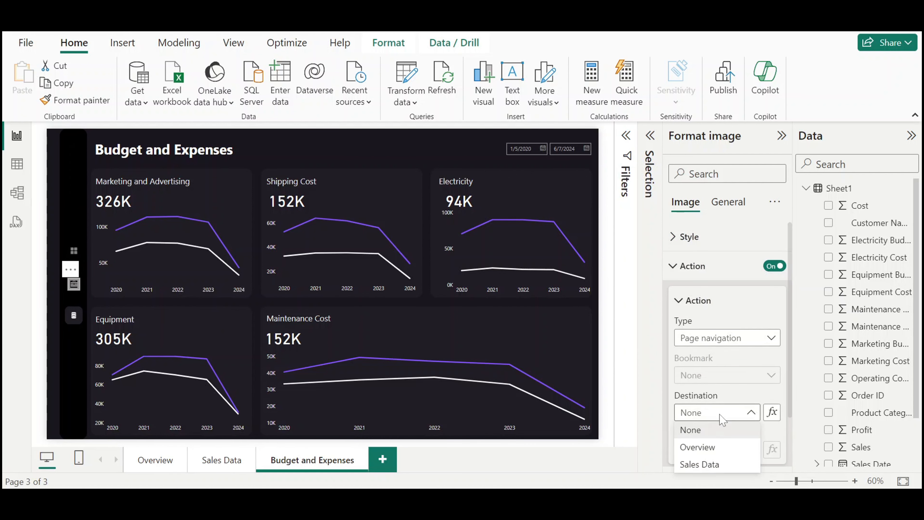
pyautogui.click(716, 467)
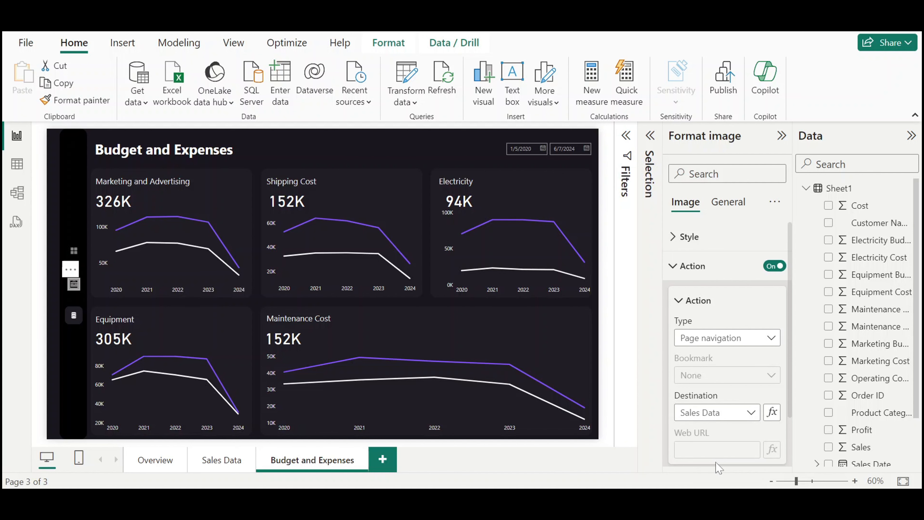
# Test the sidebar links by following the grid icon to Overview and the briefcase icon to Sales Data
pyautogui.keyDown('ctrl'); pyautogui.click(74, 252); pyautogui.keyUp('ctrl')
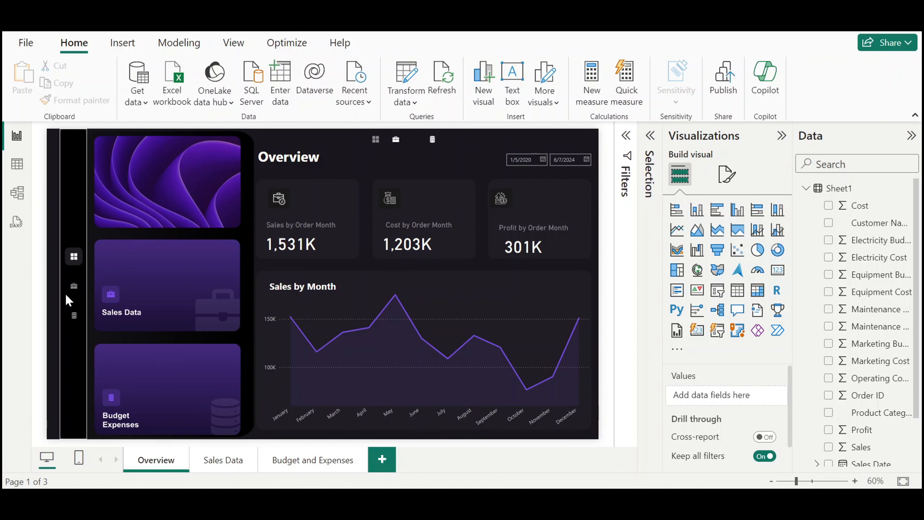
pyautogui.keyDown('ctrl'); pyautogui.click(74, 287); pyautogui.keyUp('ctrl')
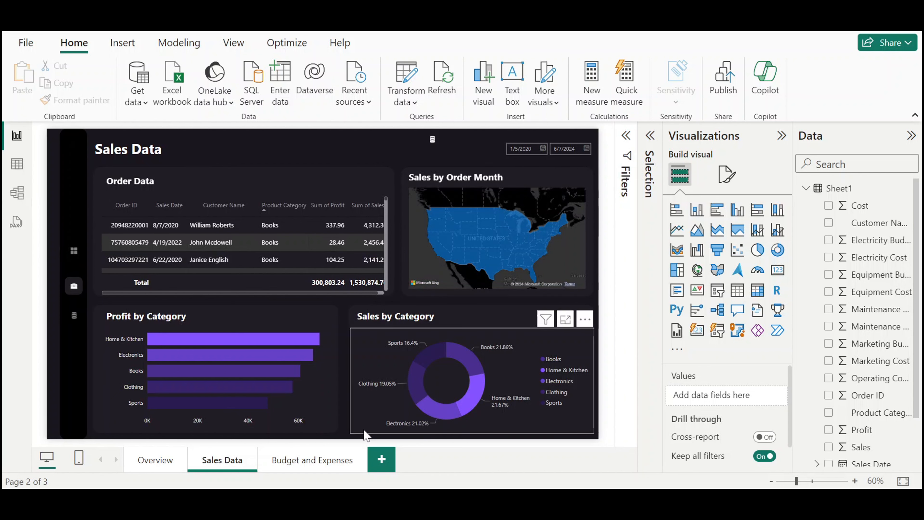
pyautogui.click(73, 251)
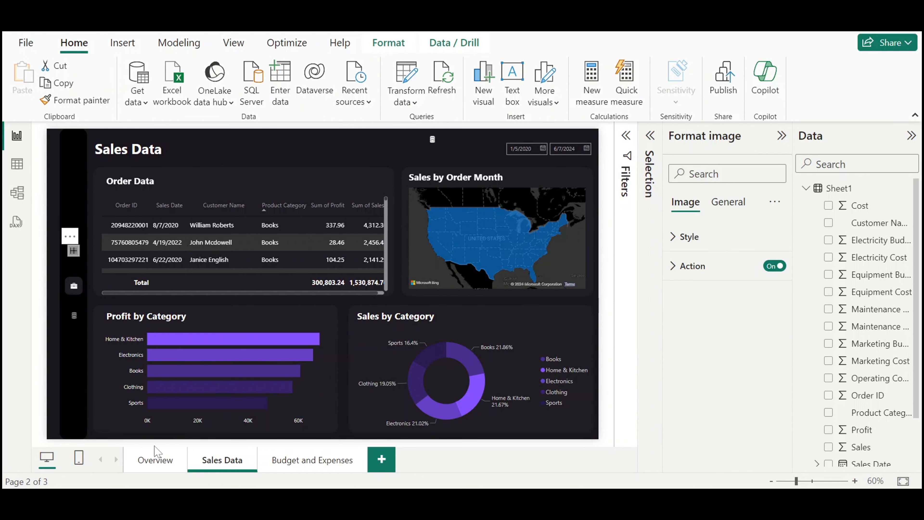
# Delete the stray database icon from the Sales Data page's header area
pyautogui.click(432, 145)
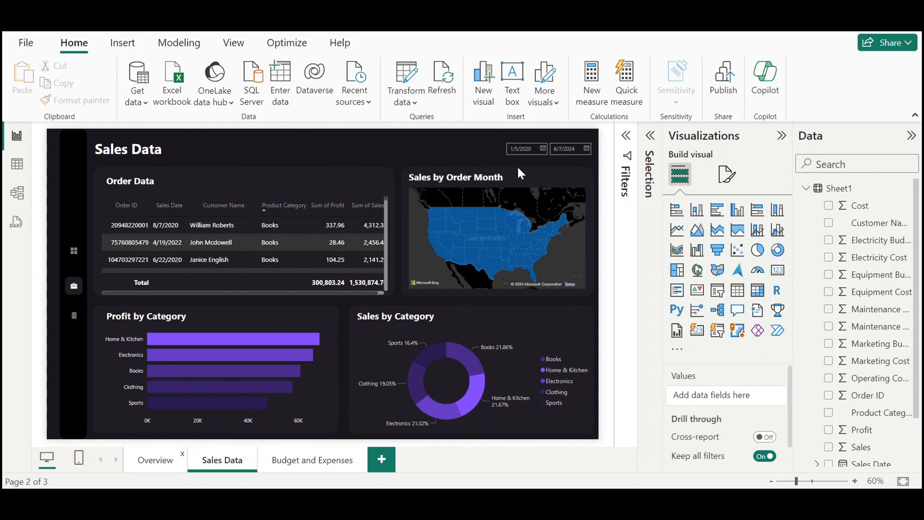
pyautogui.moveTo(464, 150); pyautogui.dragTo(345, 132)
pyautogui.press('Delete')
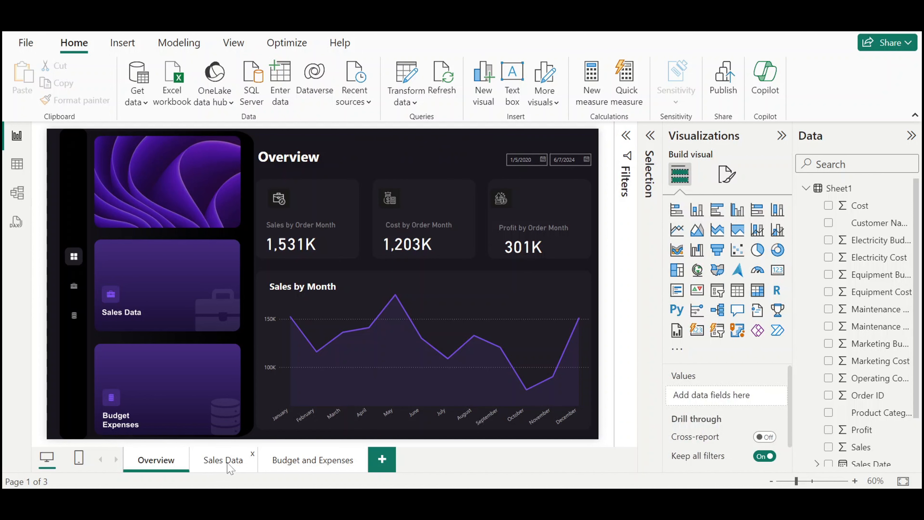
# Set the default fill color of the Sales Data page's map to purple, and open the Budget and Expenses page
pyautogui.hotkey('ctrl', 'pagedown')
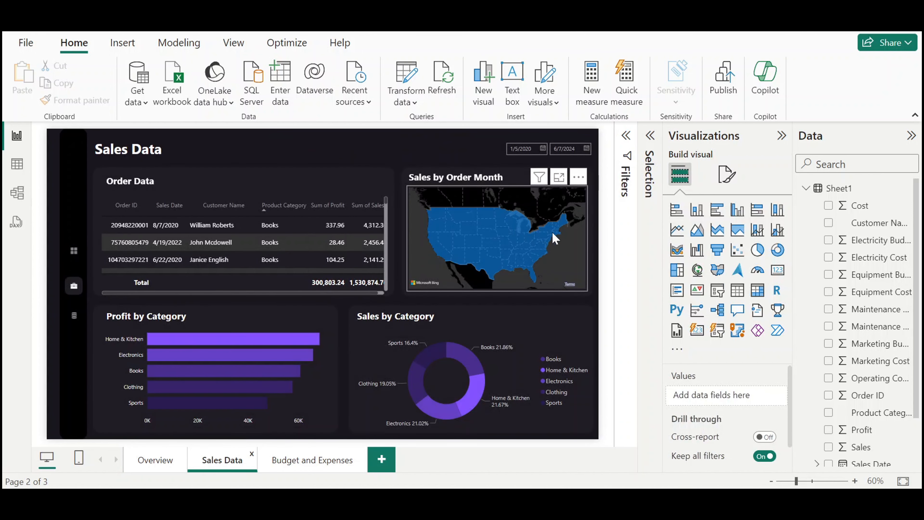
pyautogui.click(569, 256)
pyautogui.click(727, 174)
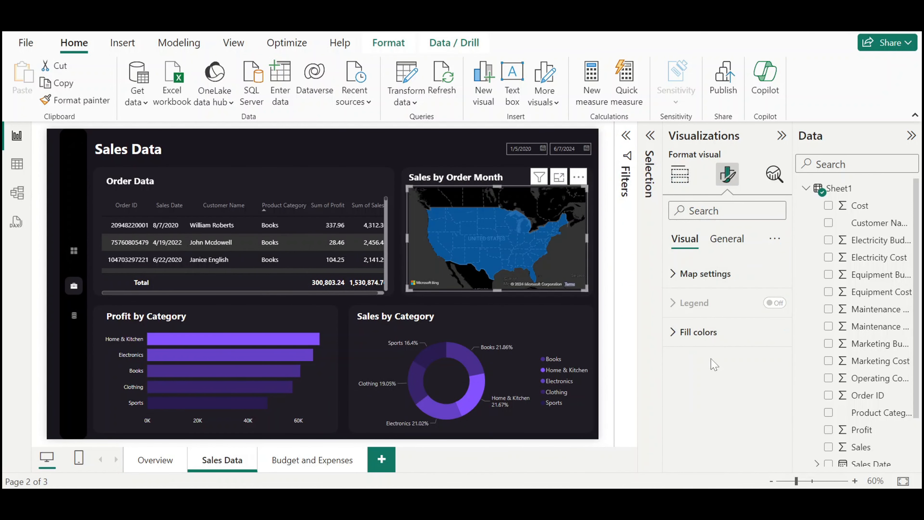
pyautogui.click(709, 331)
pyautogui.click(702, 403)
pyautogui.click(714, 337)
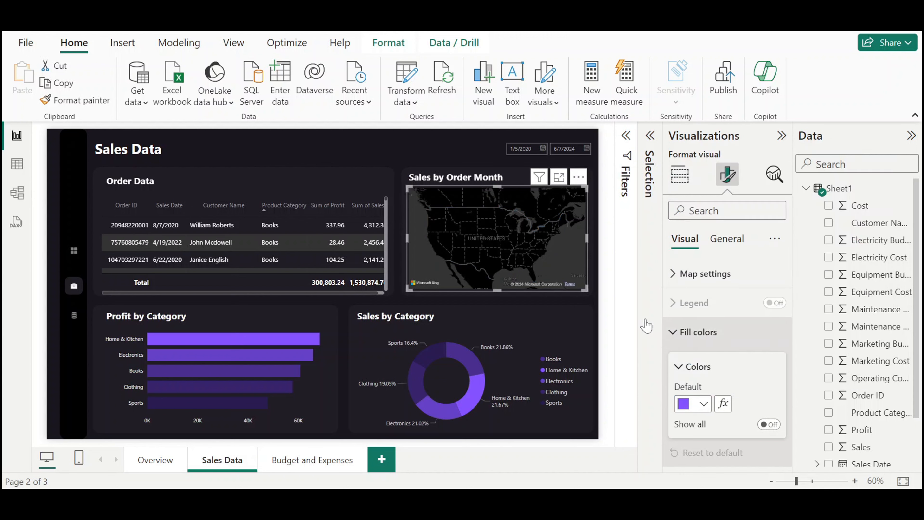
pyautogui.click(605, 322)
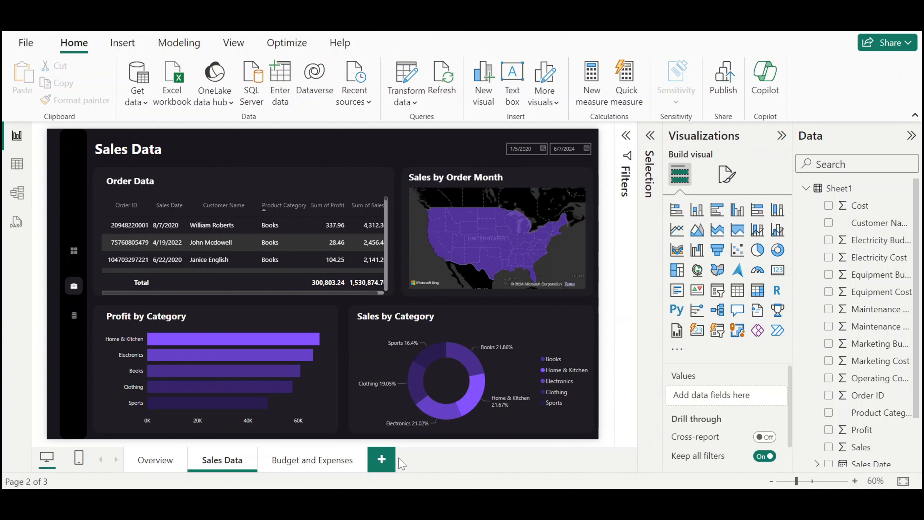
pyautogui.click(283, 469)
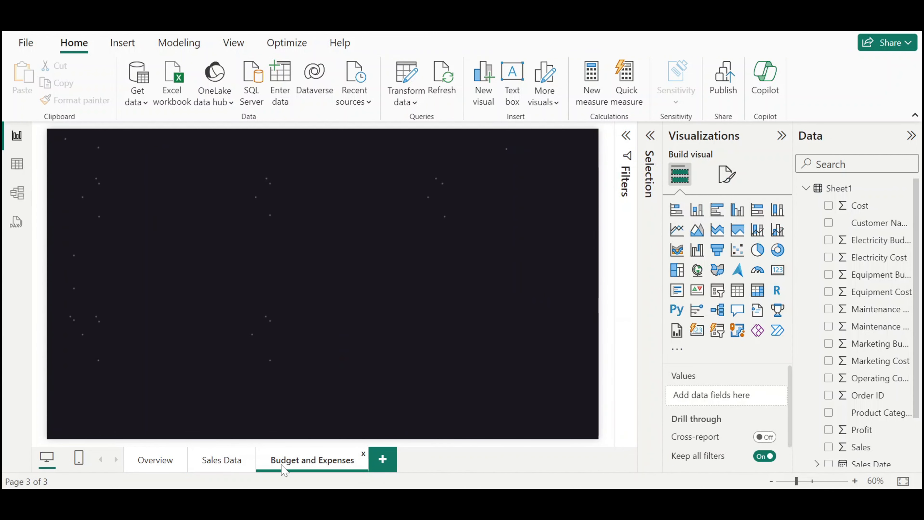